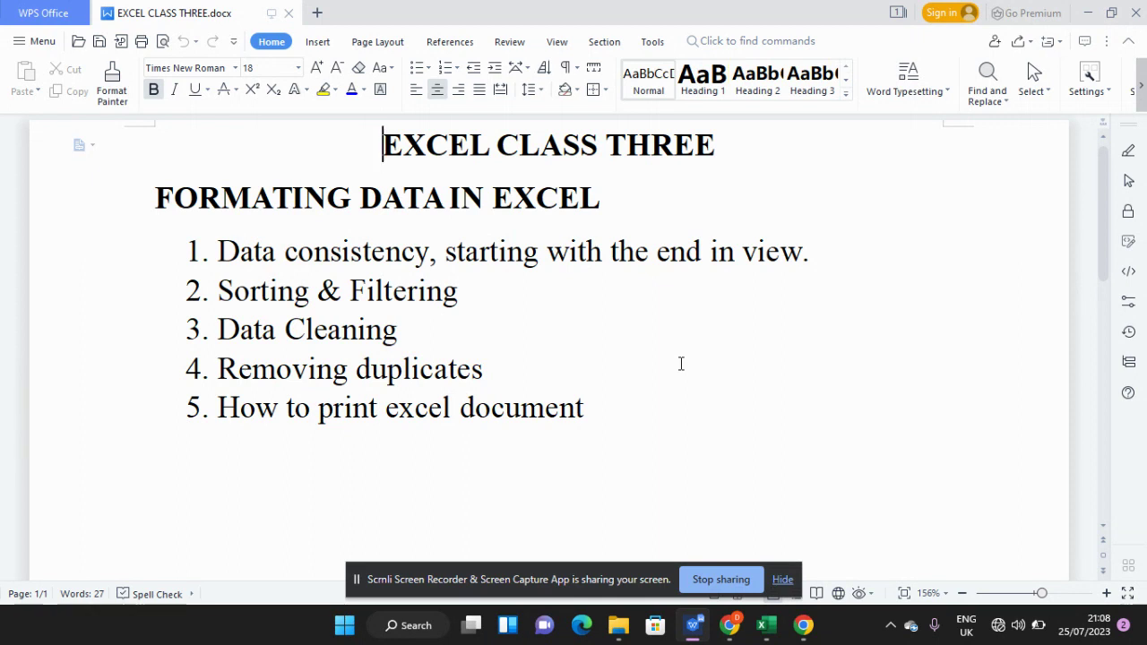
- Switch to the EXCEL CLASS 3 workbook to show Sheet 1's monthly sales figures
left_click(776, 628)
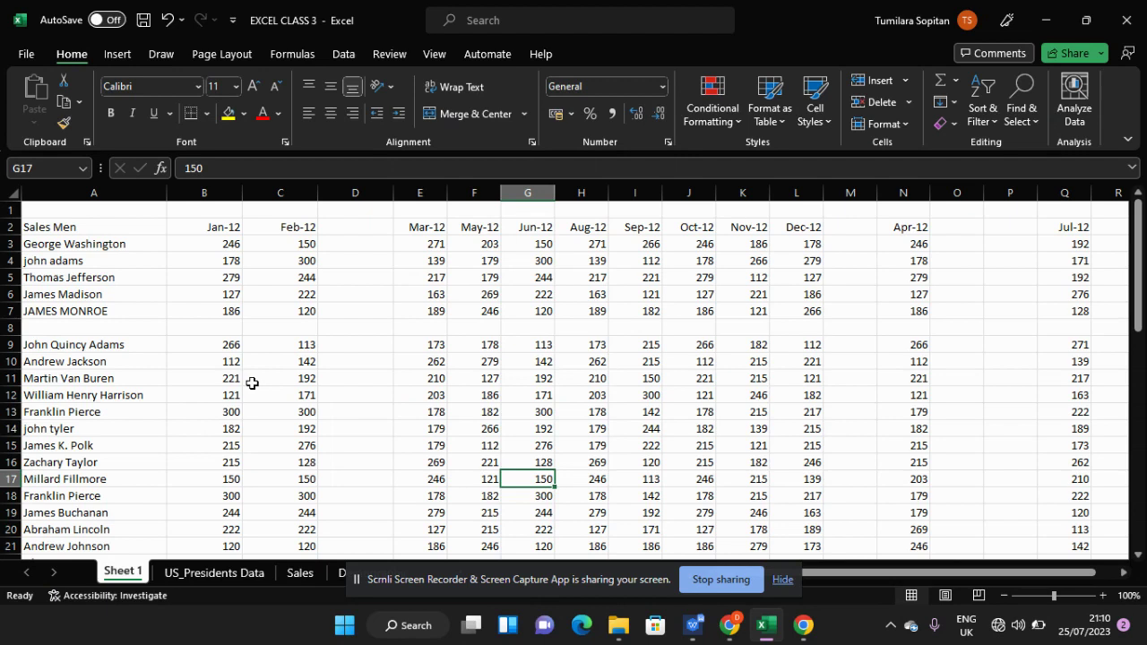
scroll(252, 383, "down", 1)
scroll(251, 382, "up", 1)
left_click(779, 580)
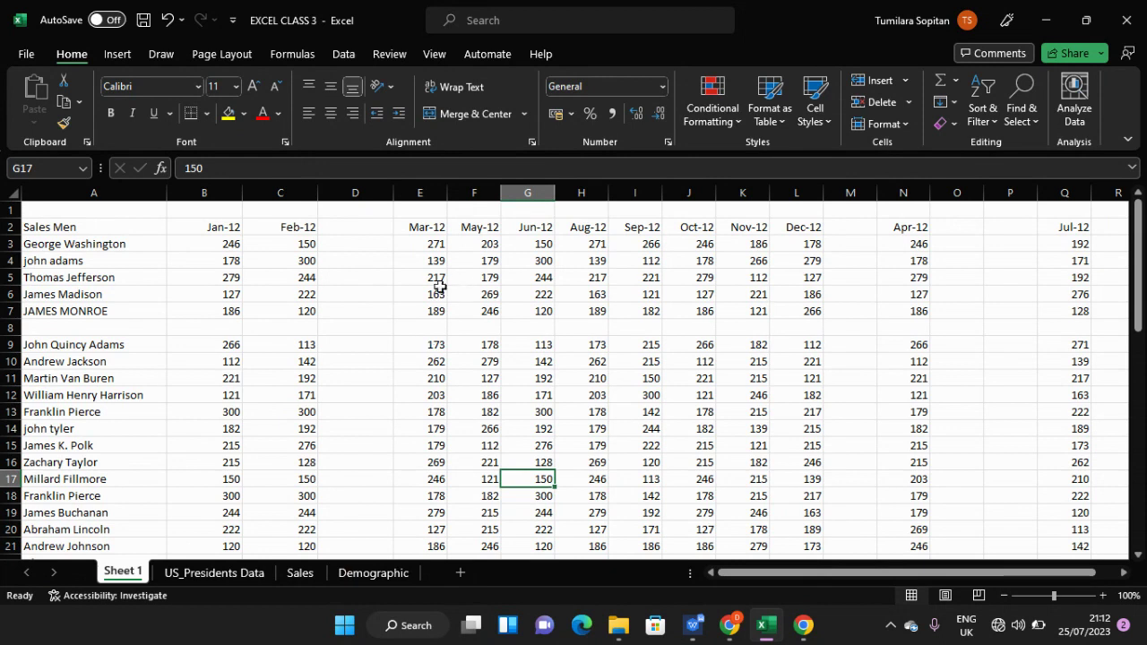
left_click(357, 255)
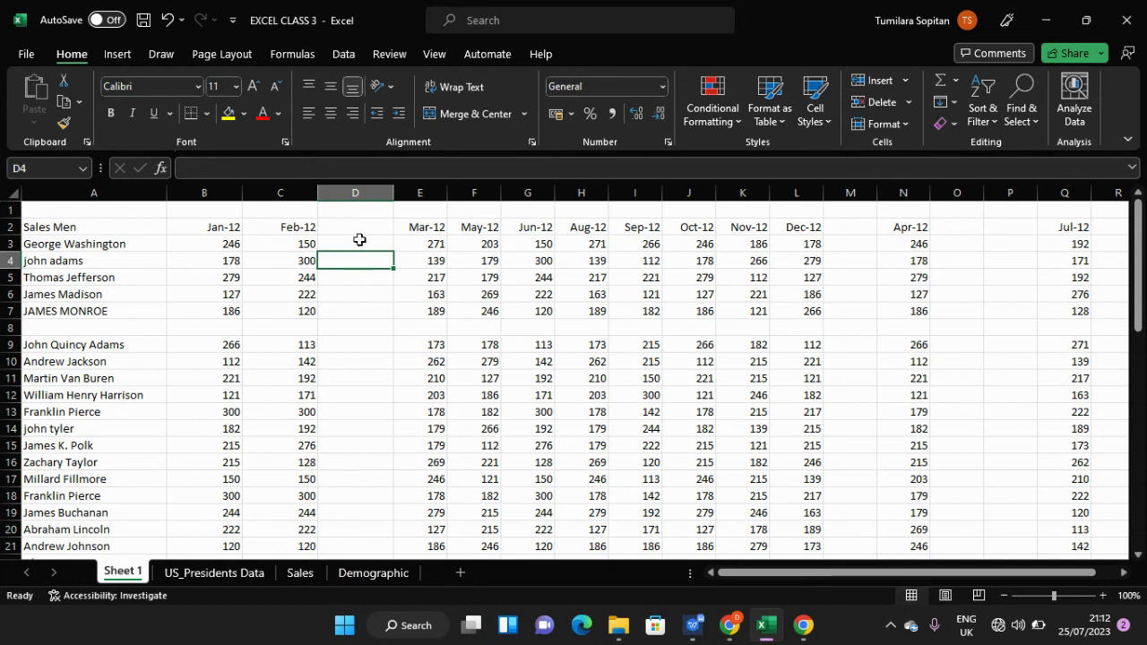
left_click(360, 238)
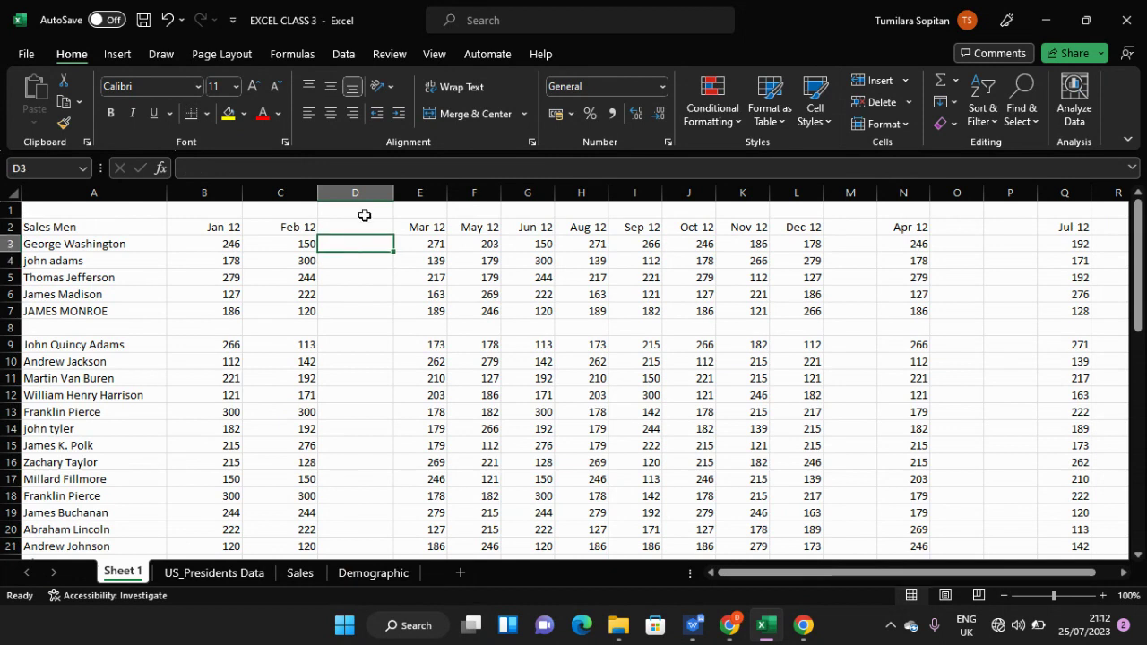
left_click(365, 215)
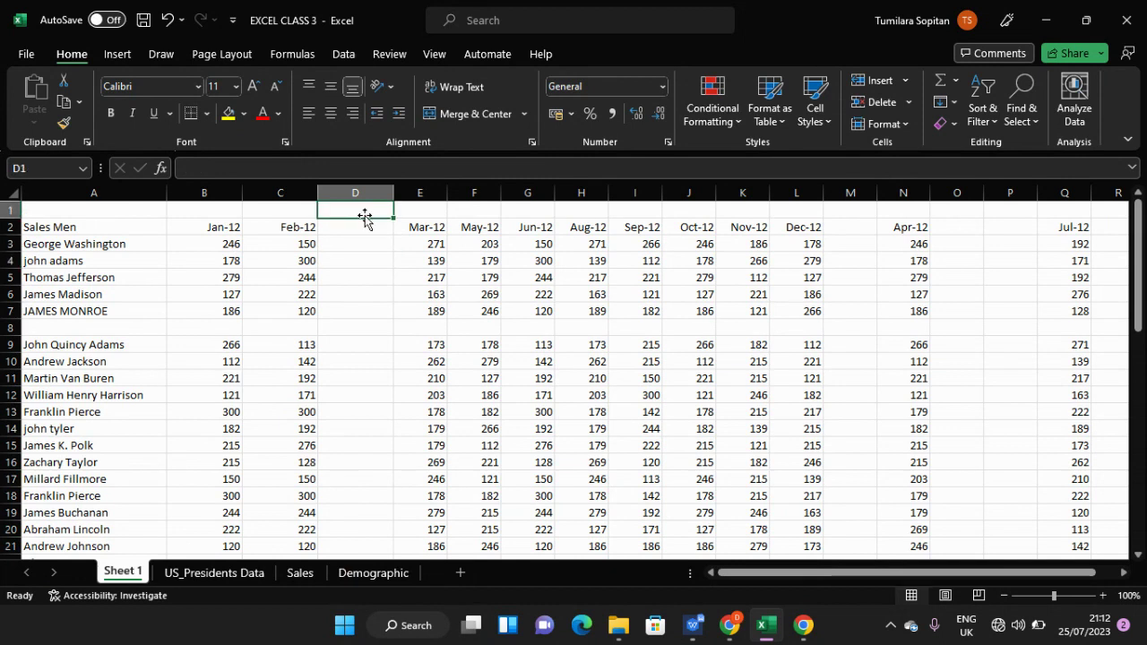
left_click(363, 292)
scroll(388, 309, "down", 2)
scroll(388, 309, "up", 2)
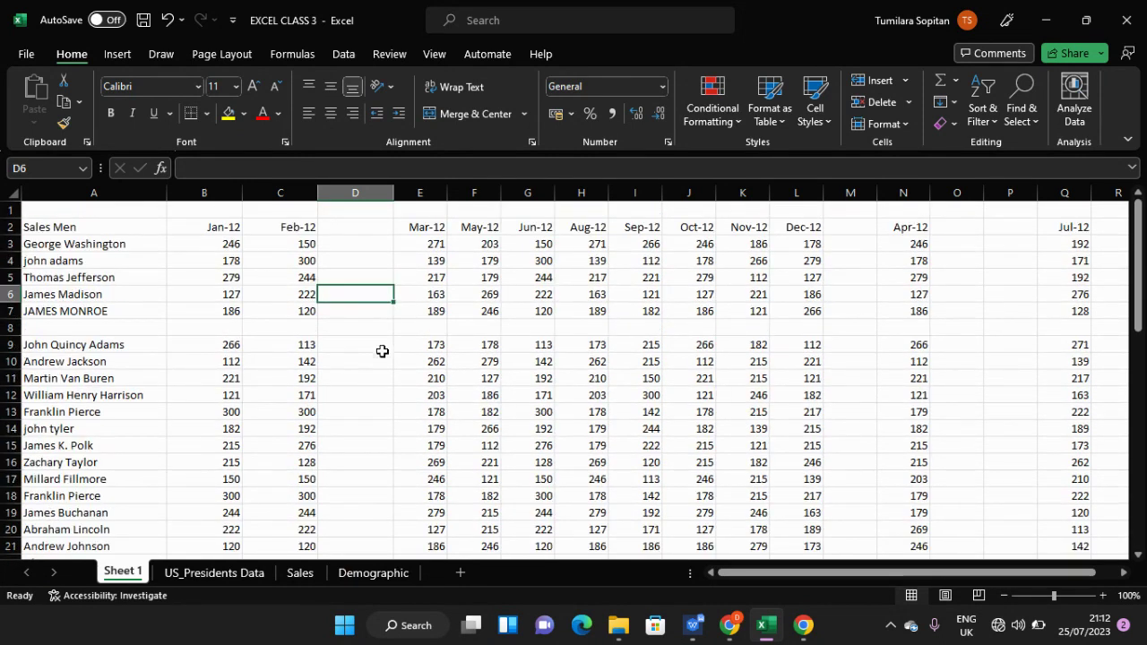
scroll(382, 351, "down", 4)
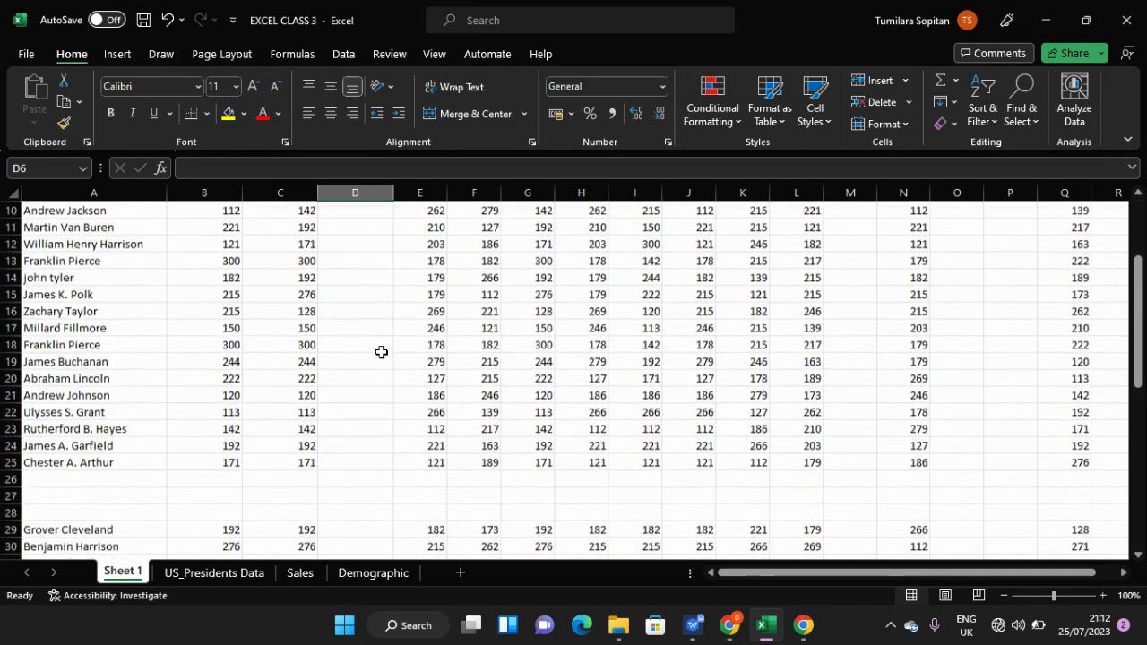
scroll(381, 352, "down", 3)
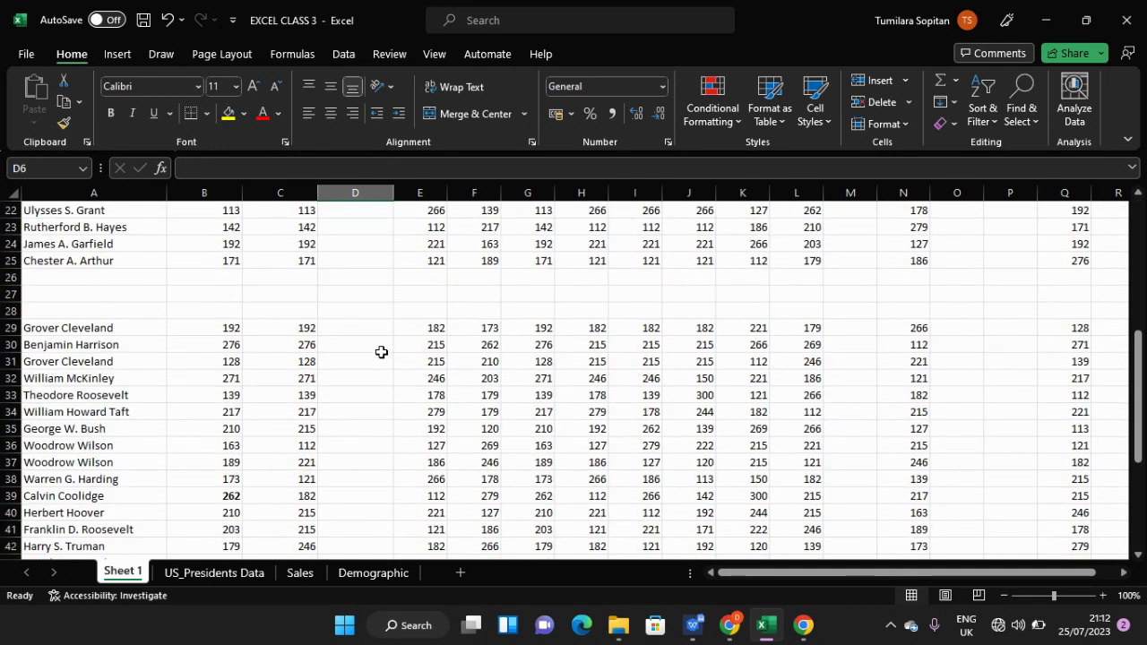
scroll(382, 352, "up", 5)
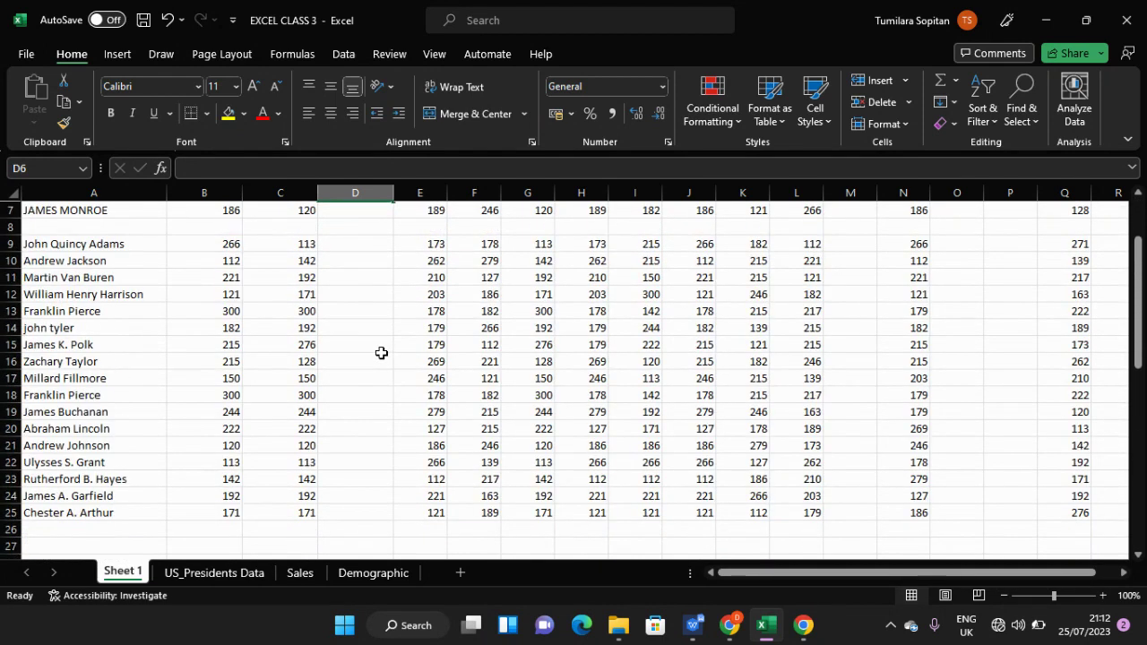
scroll(382, 352, "up", 2)
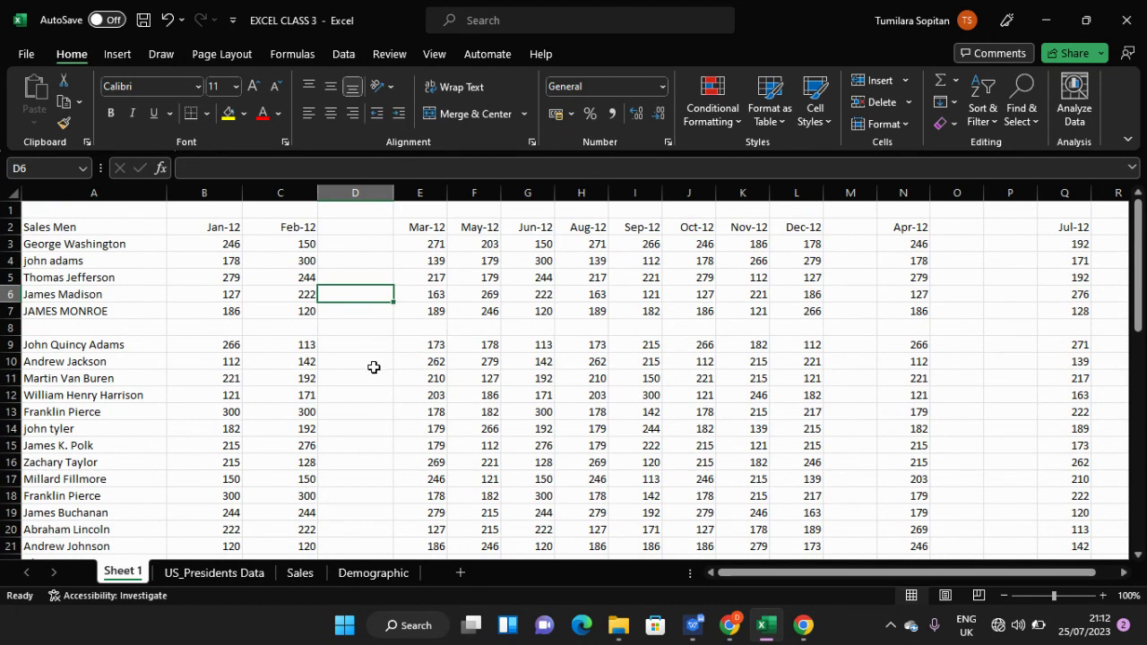
left_click(366, 191)
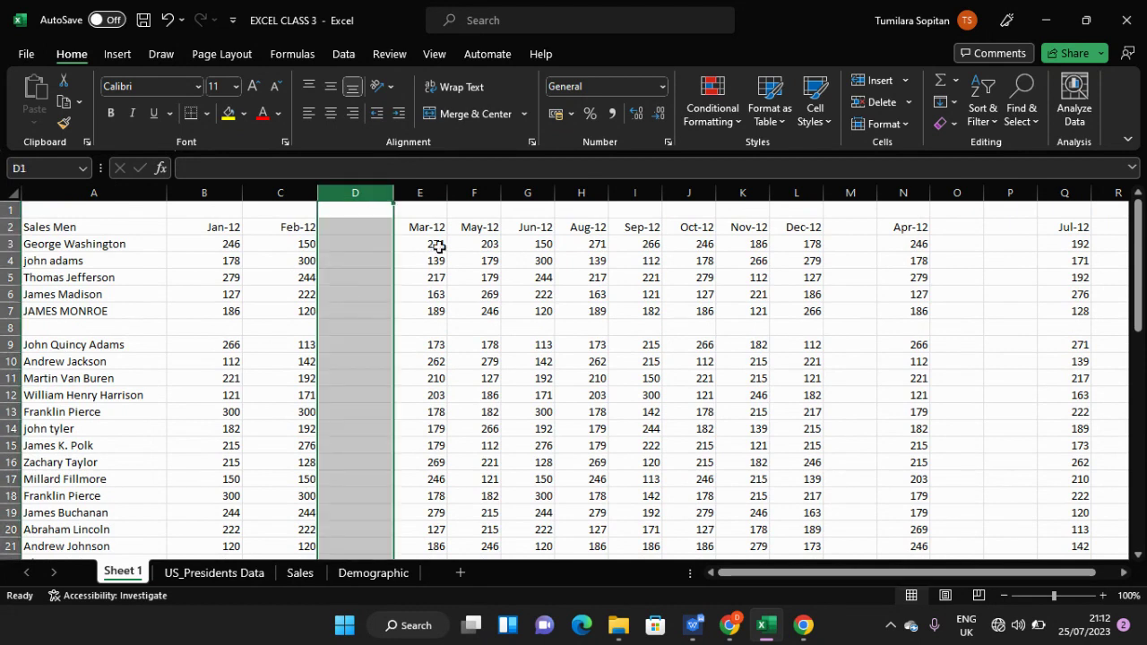
left_click(851, 192)
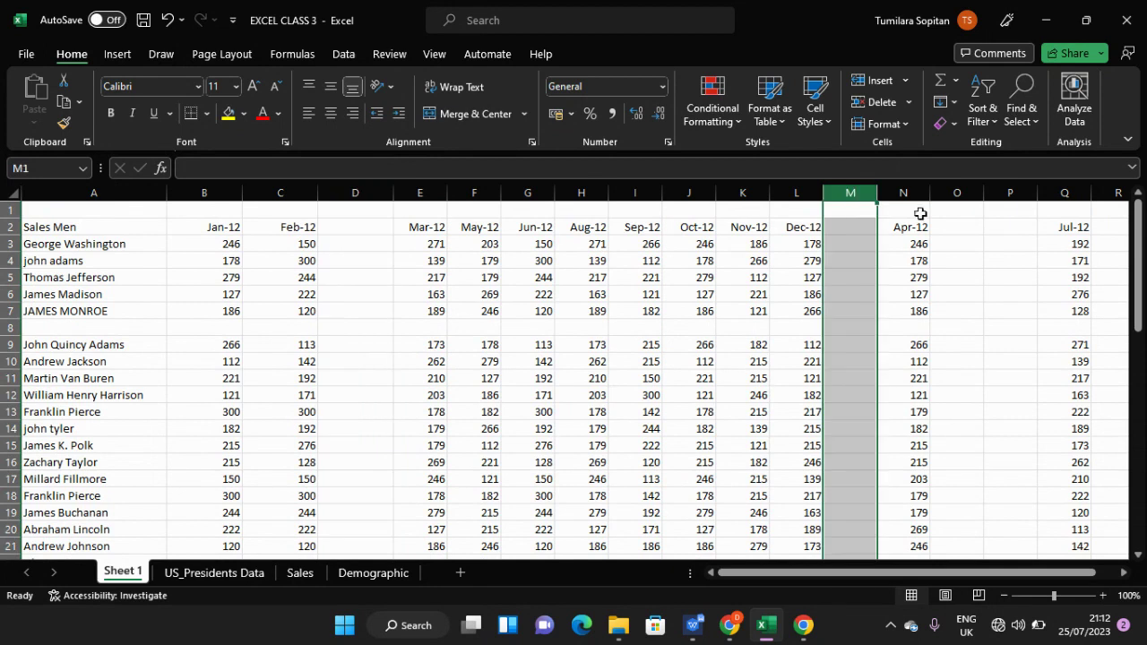
left_click(970, 193)
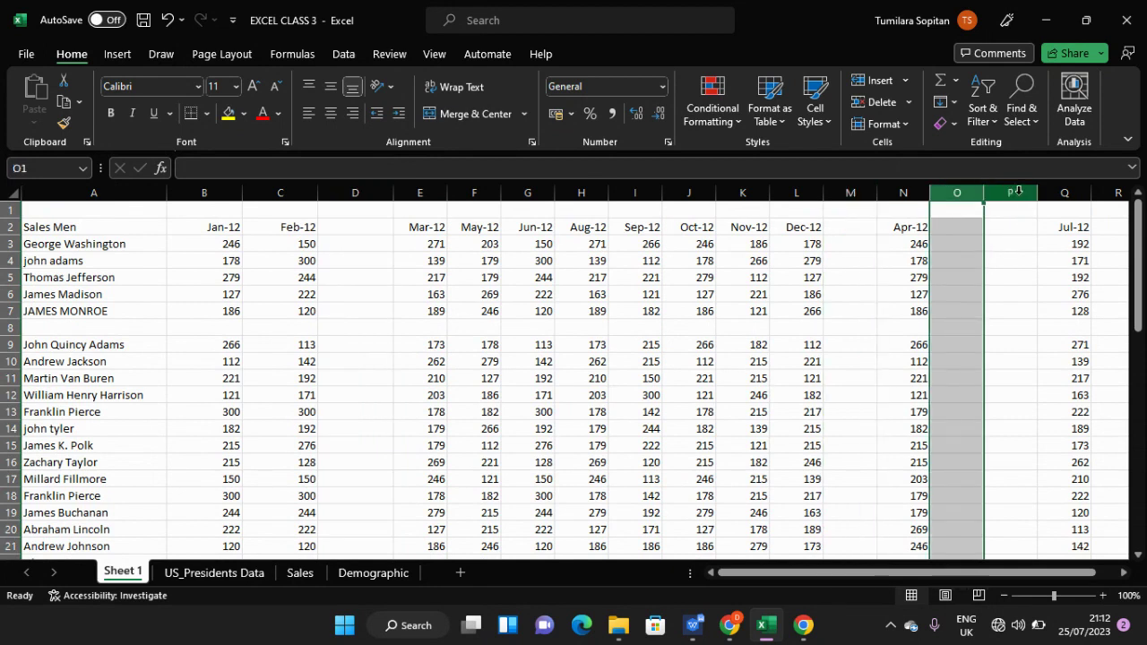
left_click(1018, 191)
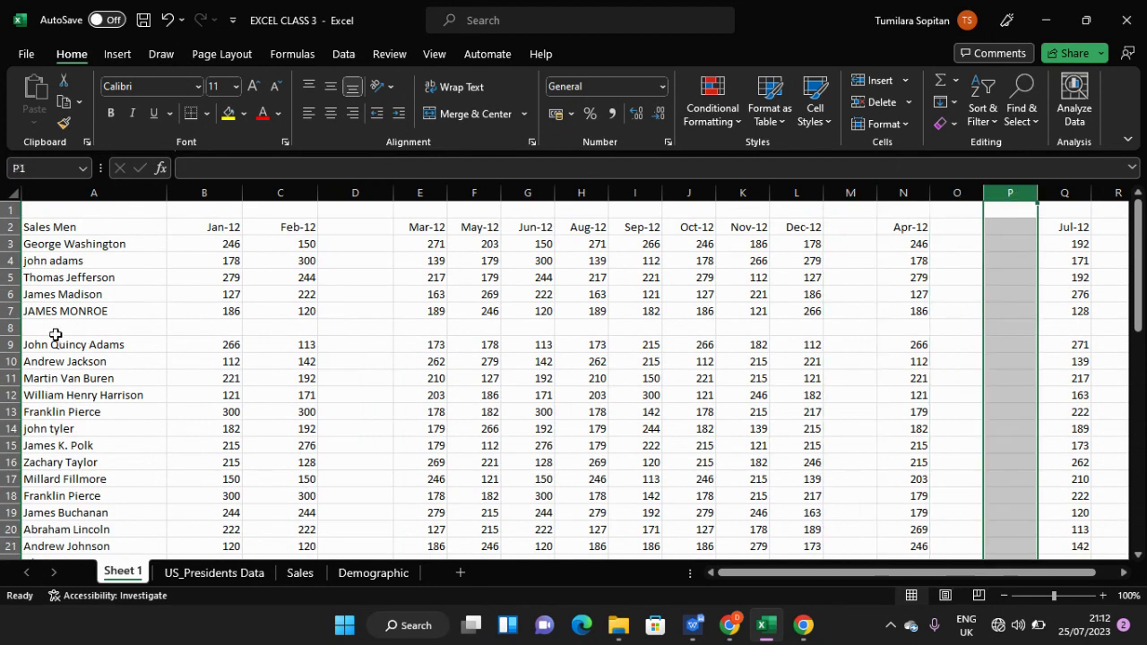
left_click(11, 327)
scroll(134, 377, "down", 1)
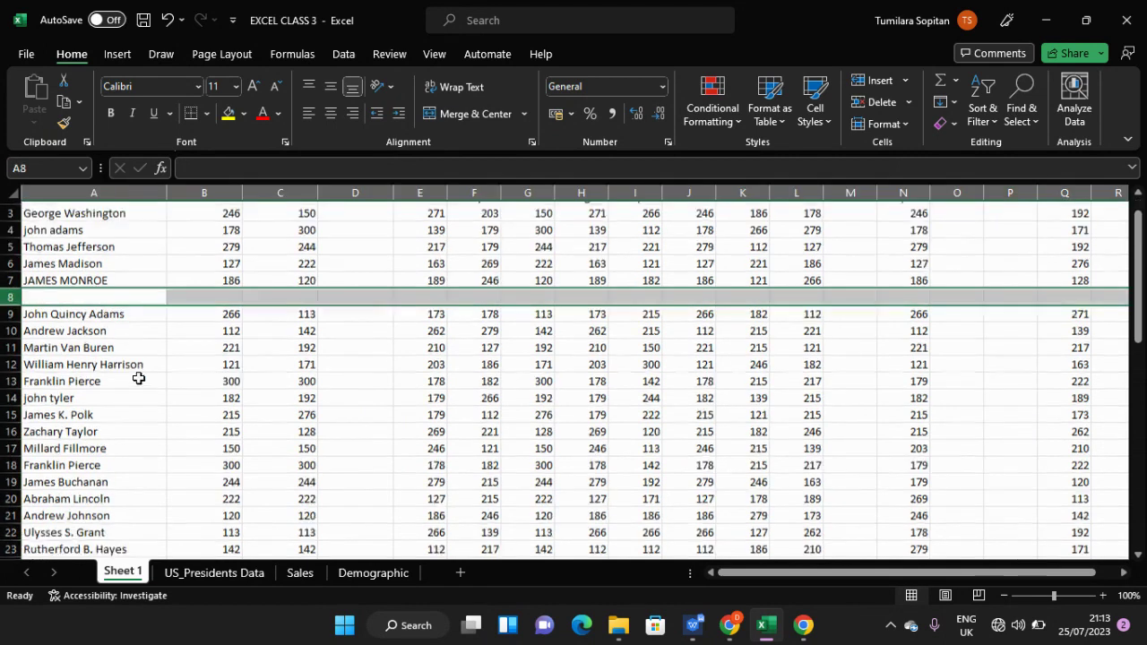
scroll(139, 378, "down", 3)
left_click(11, 428)
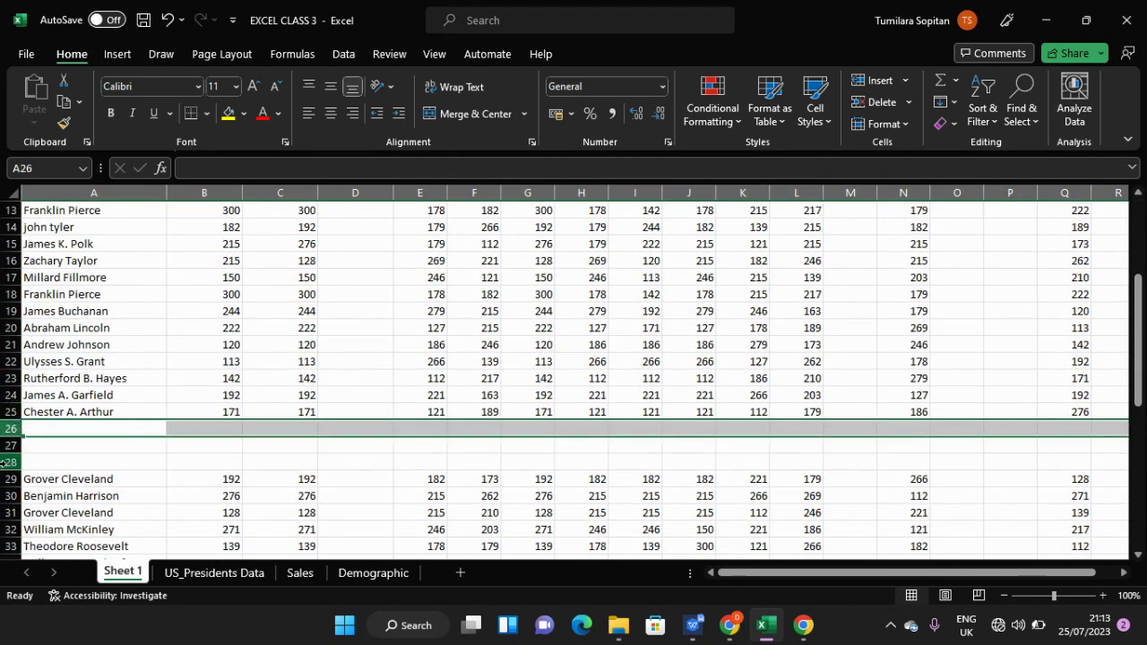
left_click(7, 462)
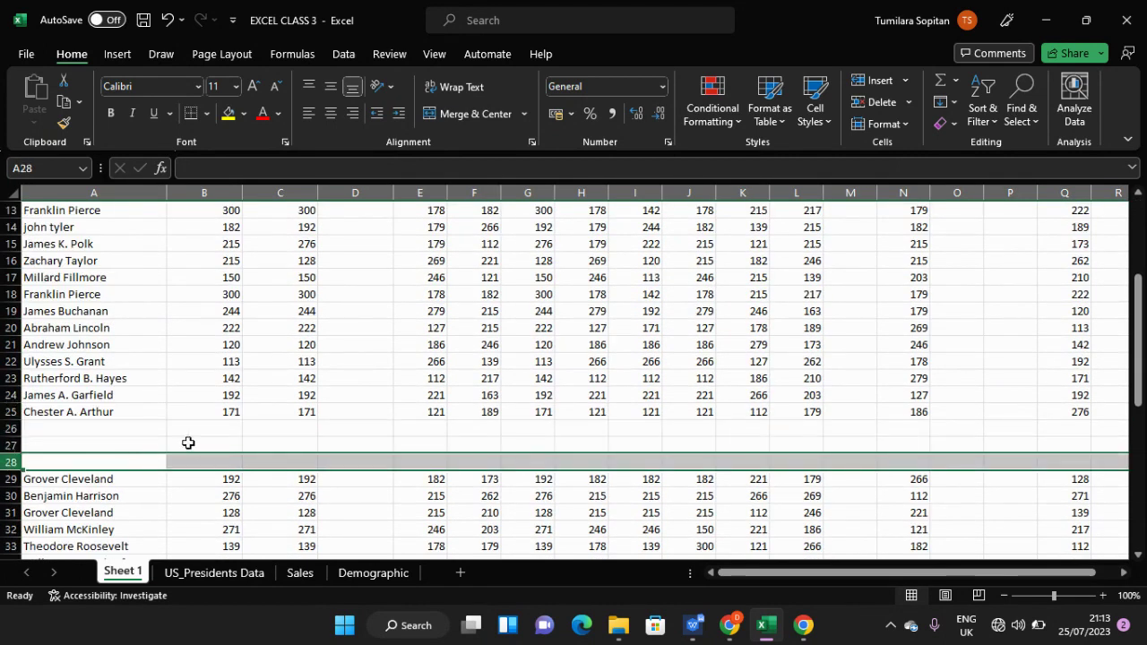
scroll(207, 456, "down", 8)
scroll(207, 456, "up", 5)
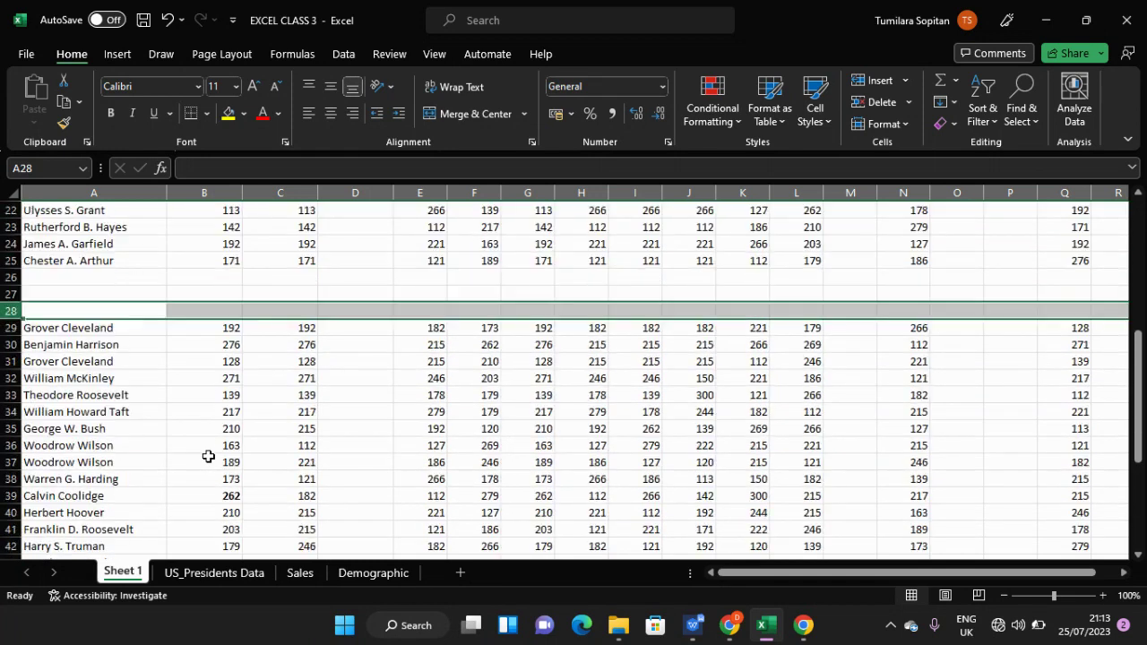
scroll(208, 456, "up", 7)
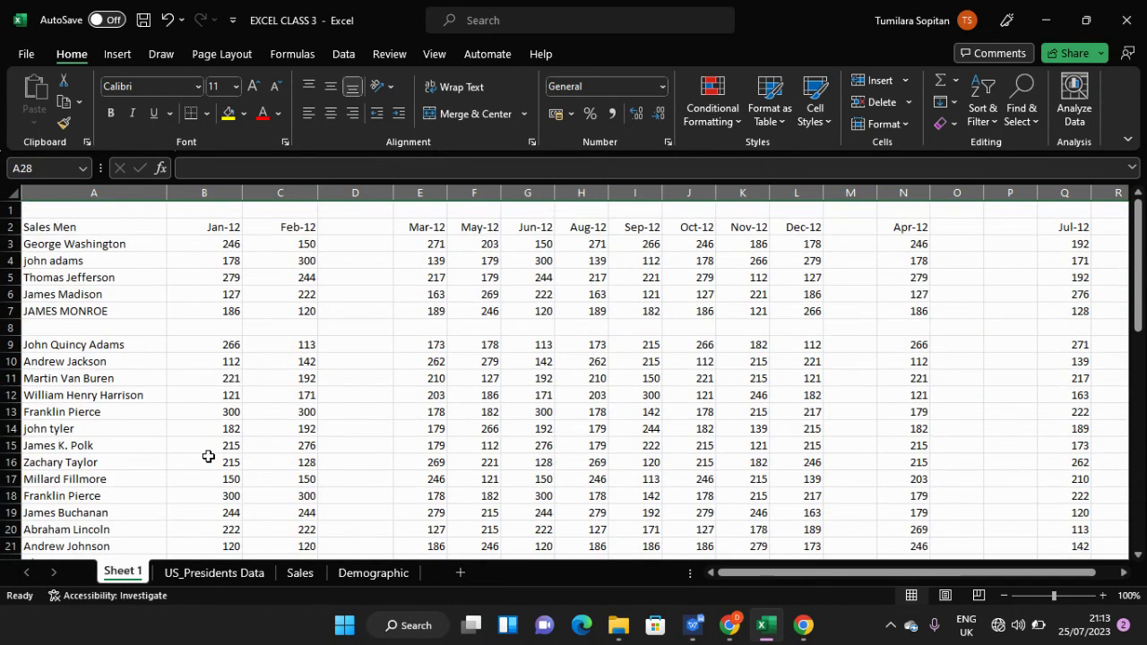
- Select the entire empty column D between the Feb-12 and Mar-12 figures
left_click(382, 225)
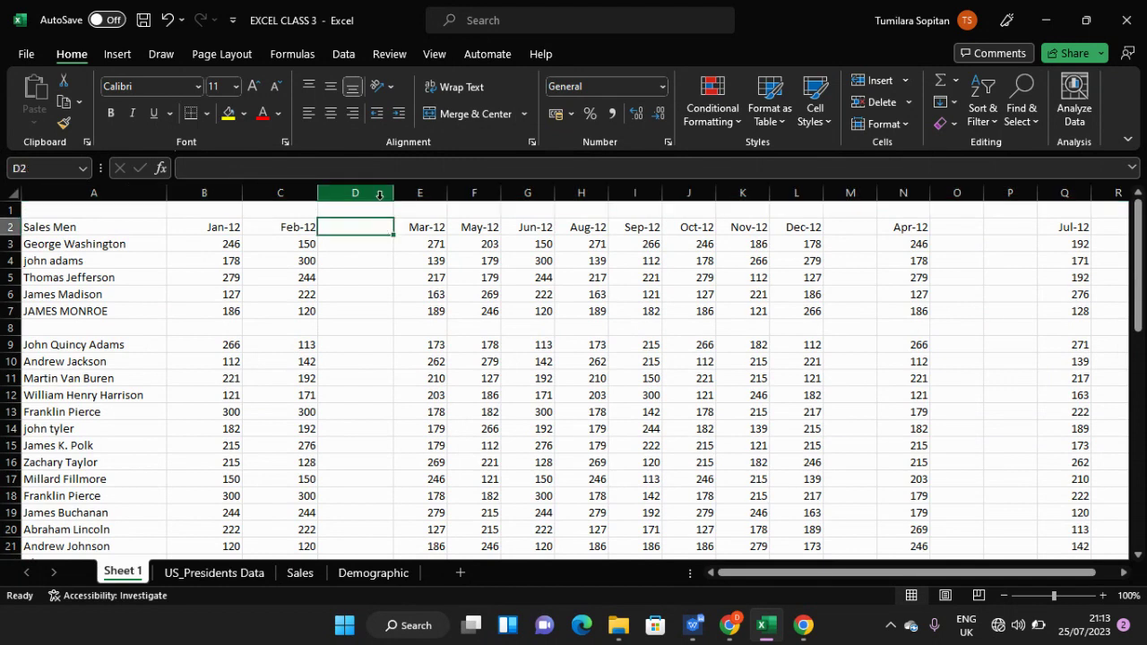
left_click(379, 196)
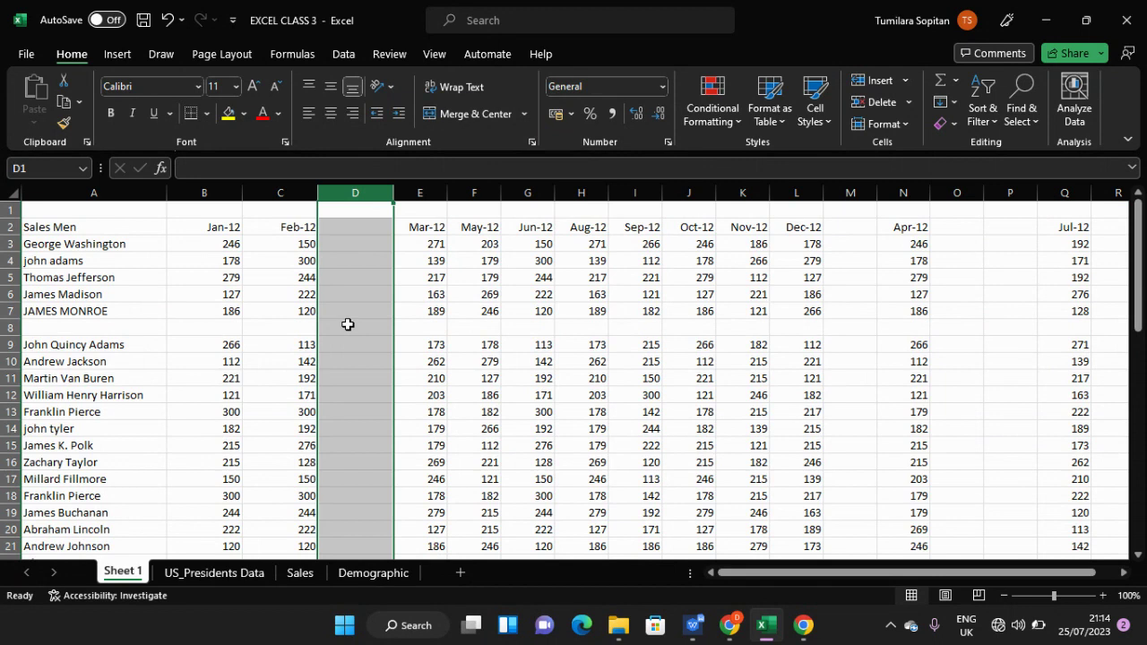
- Delete the empty columns D, M, O and P from Sheet 1
right_click(367, 193)
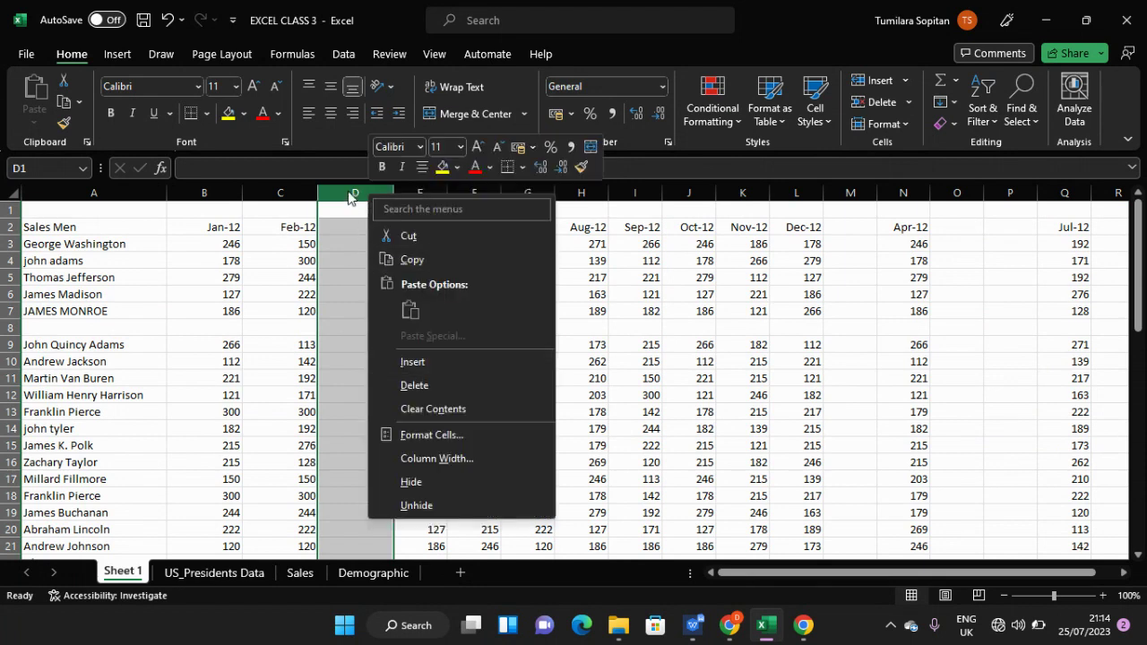
left_click(347, 188)
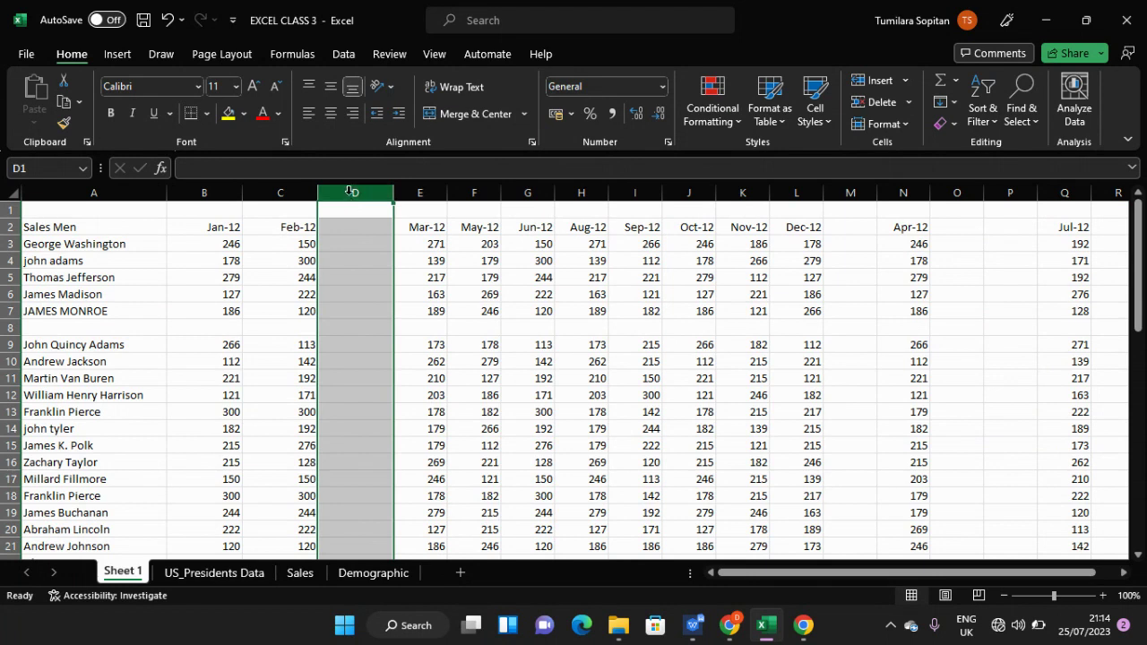
left_click(850, 191, "shift")
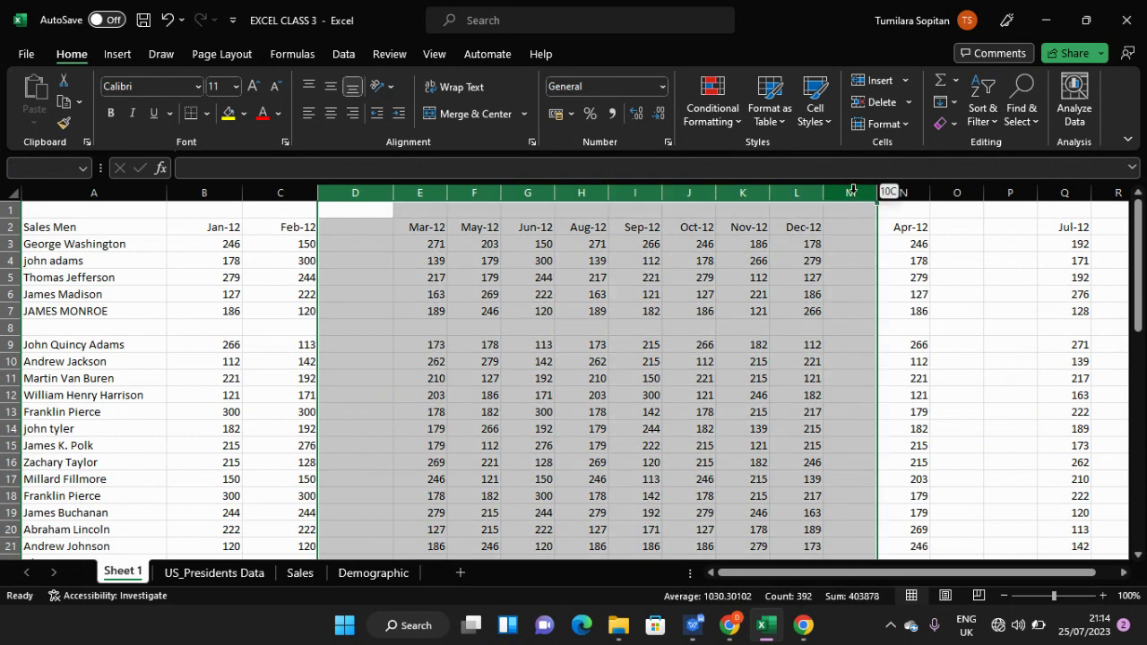
left_click(365, 185)
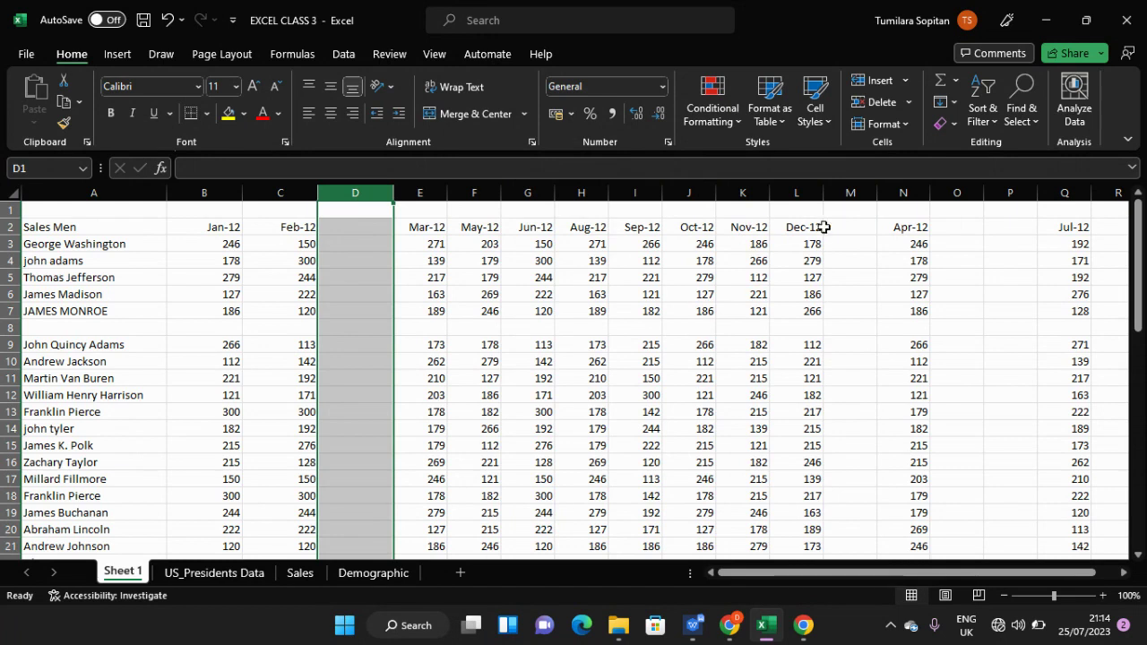
left_click(842, 192, "ctrl")
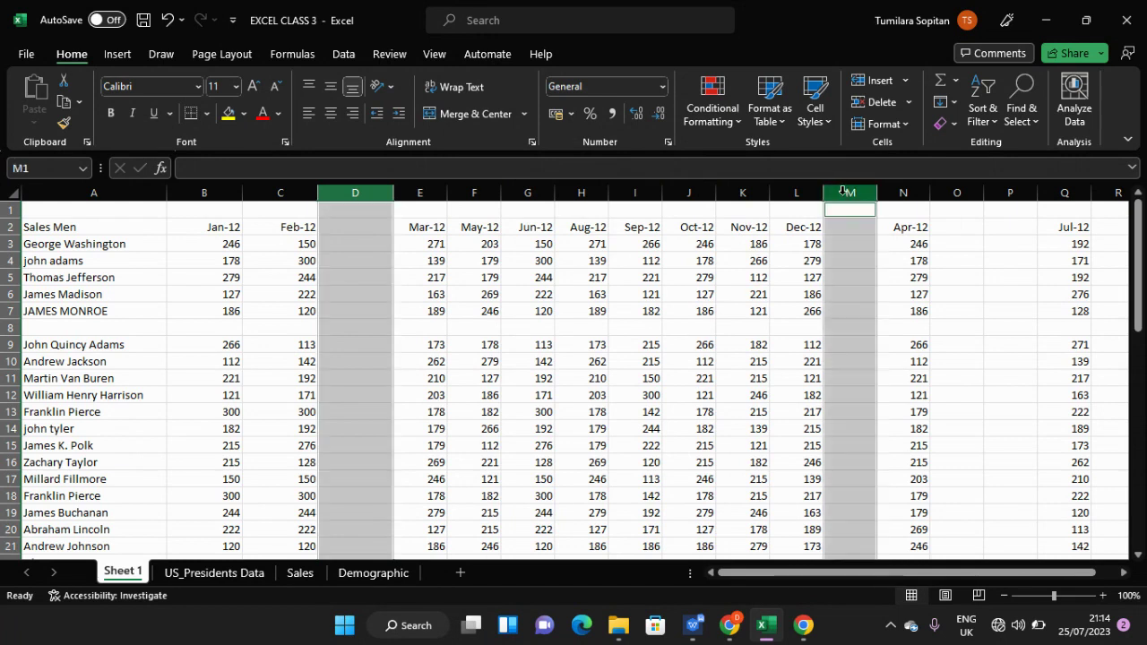
left_click(973, 191, "ctrl")
left_click(1023, 190, "ctrl")
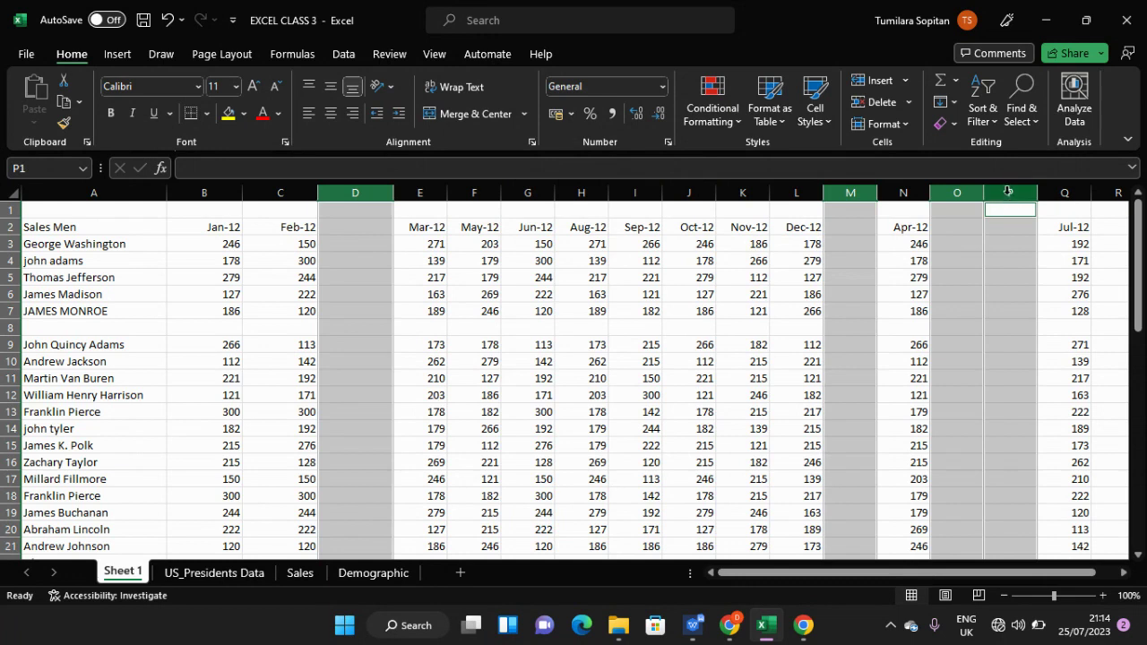
right_click(1008, 195)
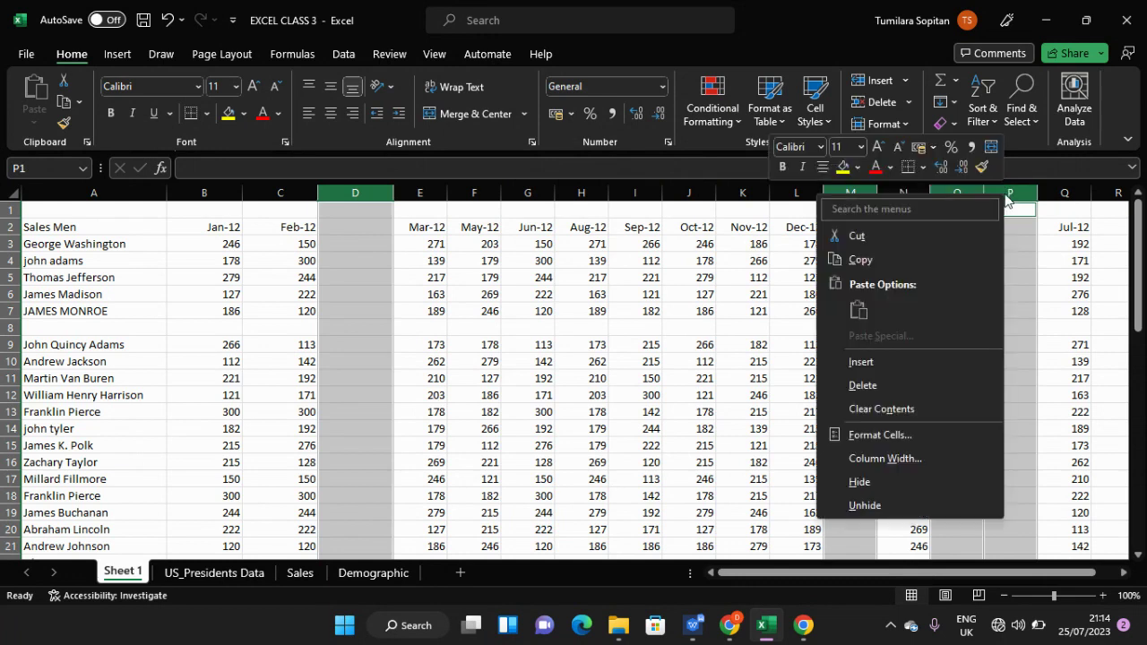
left_click(910, 384)
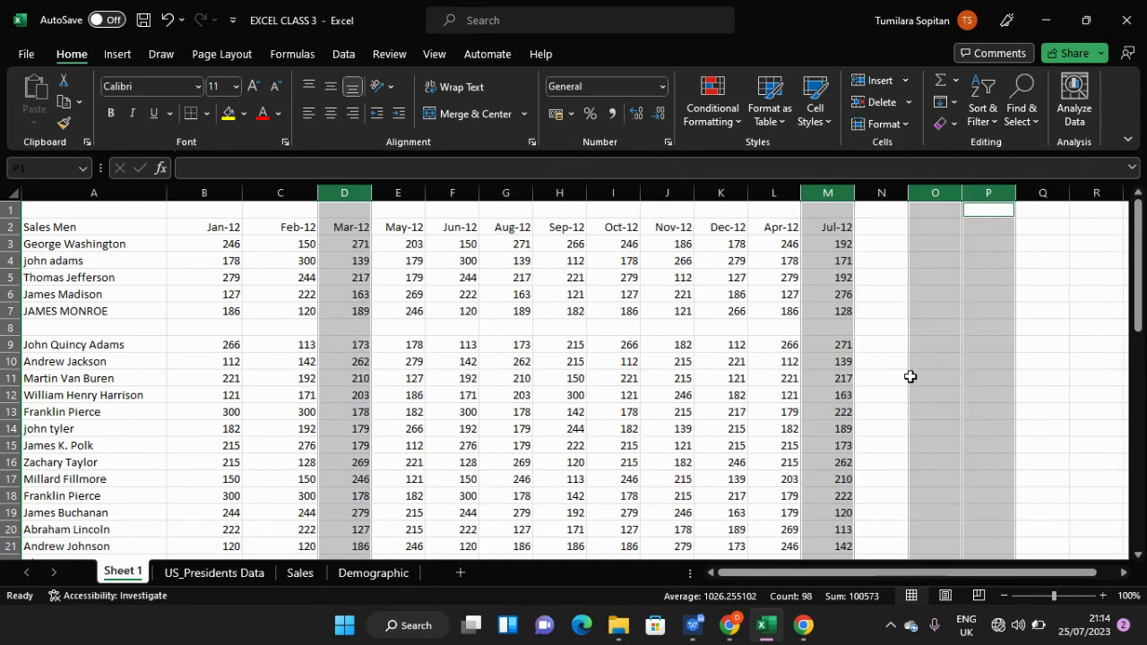
left_click(915, 326)
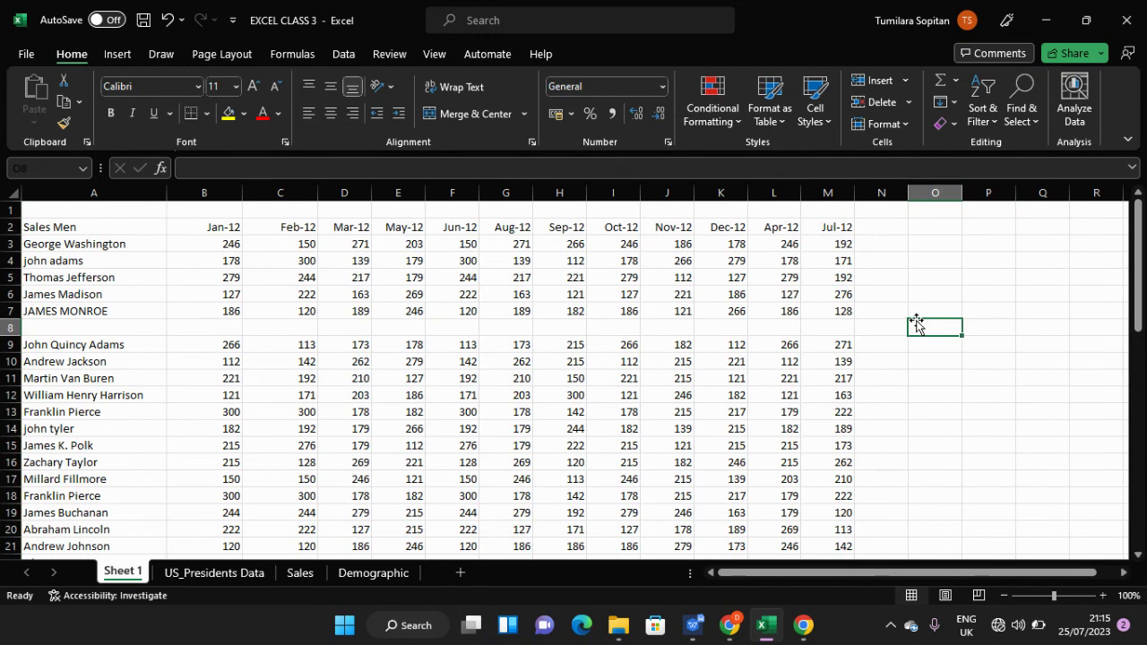
scroll(916, 326, "down", 5)
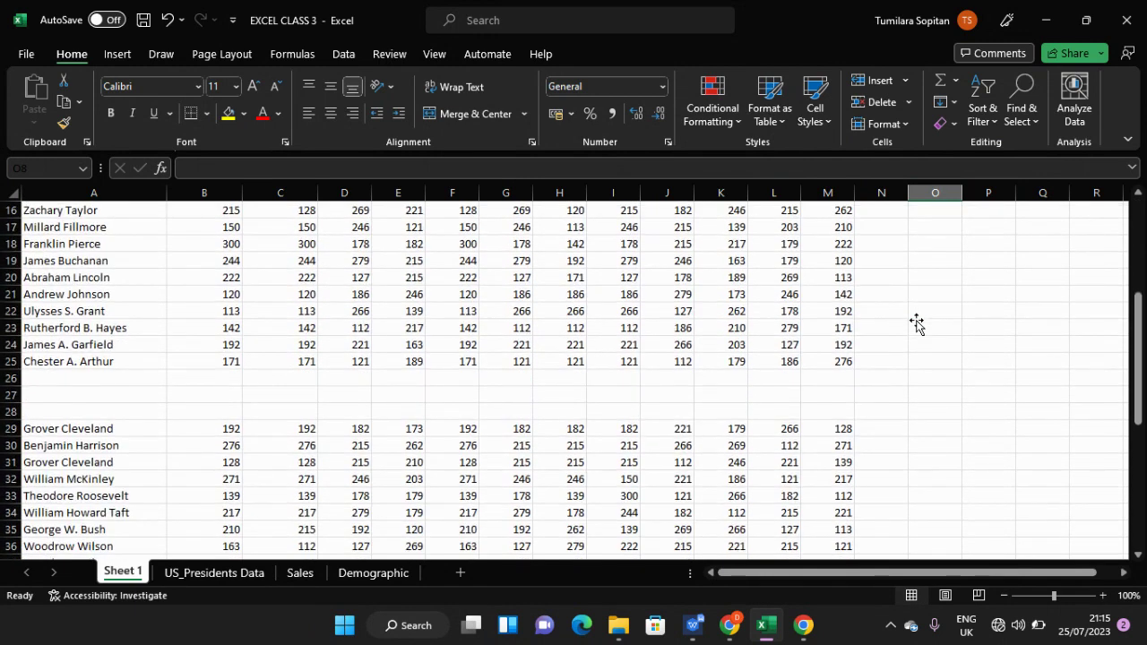
scroll(915, 323, "up", 5)
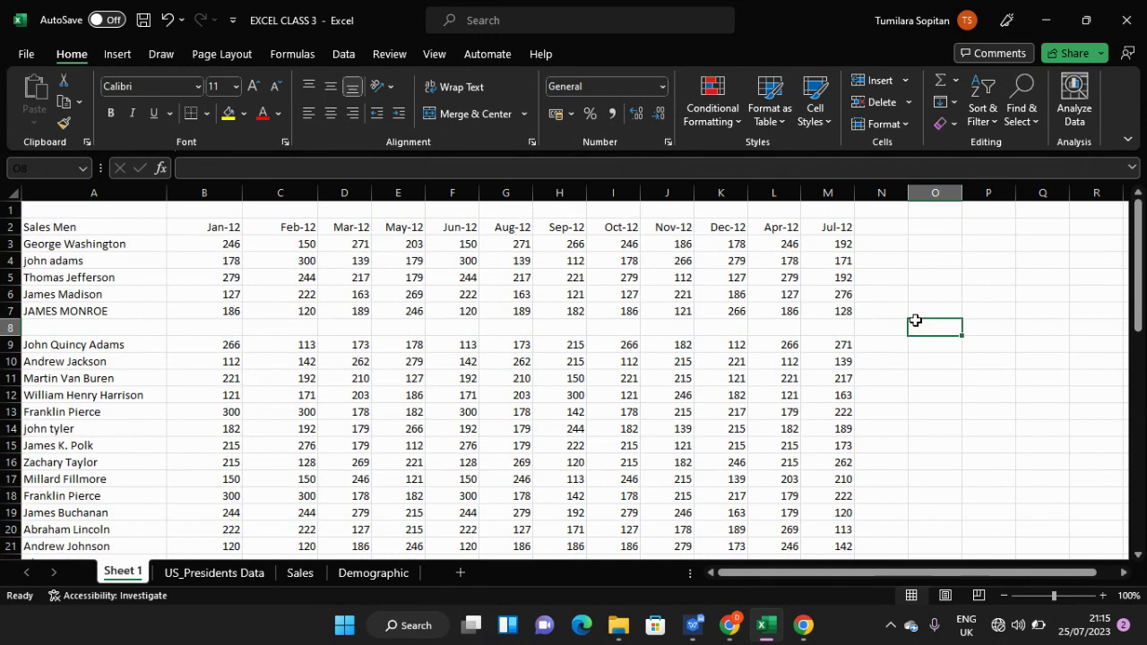
scroll(910, 323, "down", 5)
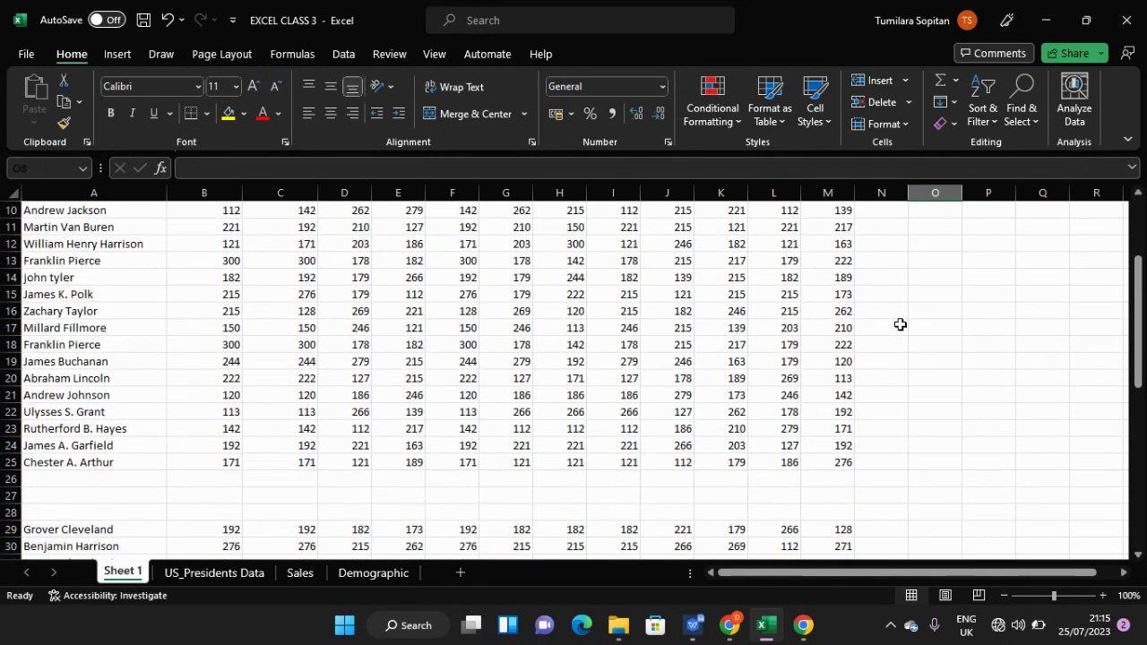
scroll(900, 325, "down", 4)
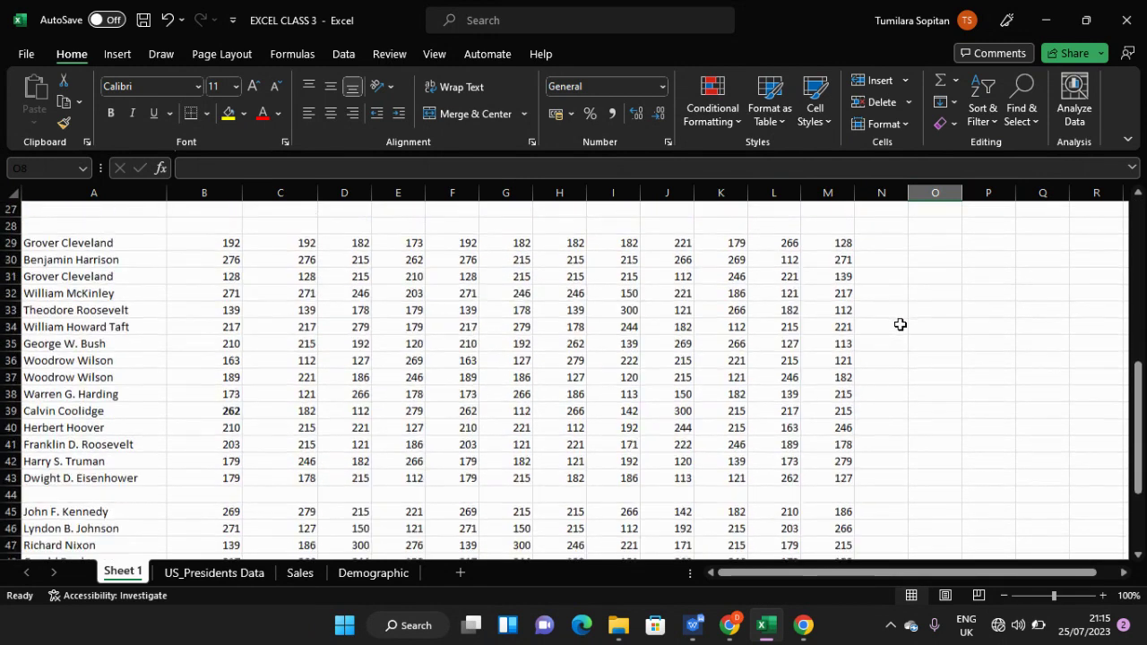
scroll(901, 325, "down", 1)
scroll(900, 324, "up", 6)
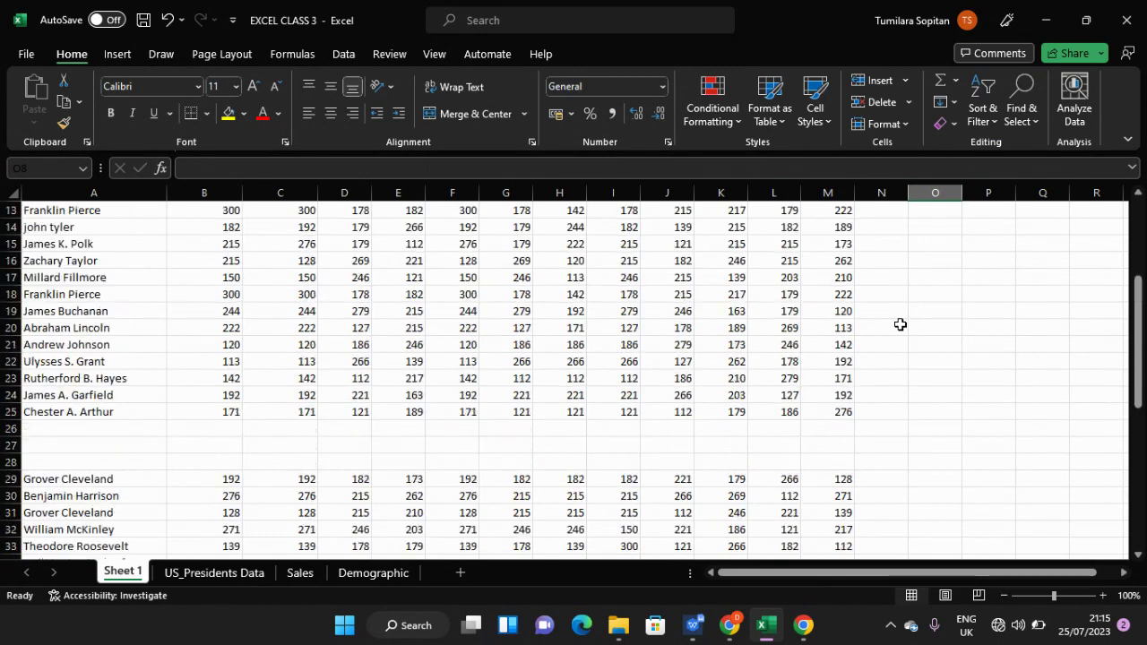
scroll(900, 324, "up", 4)
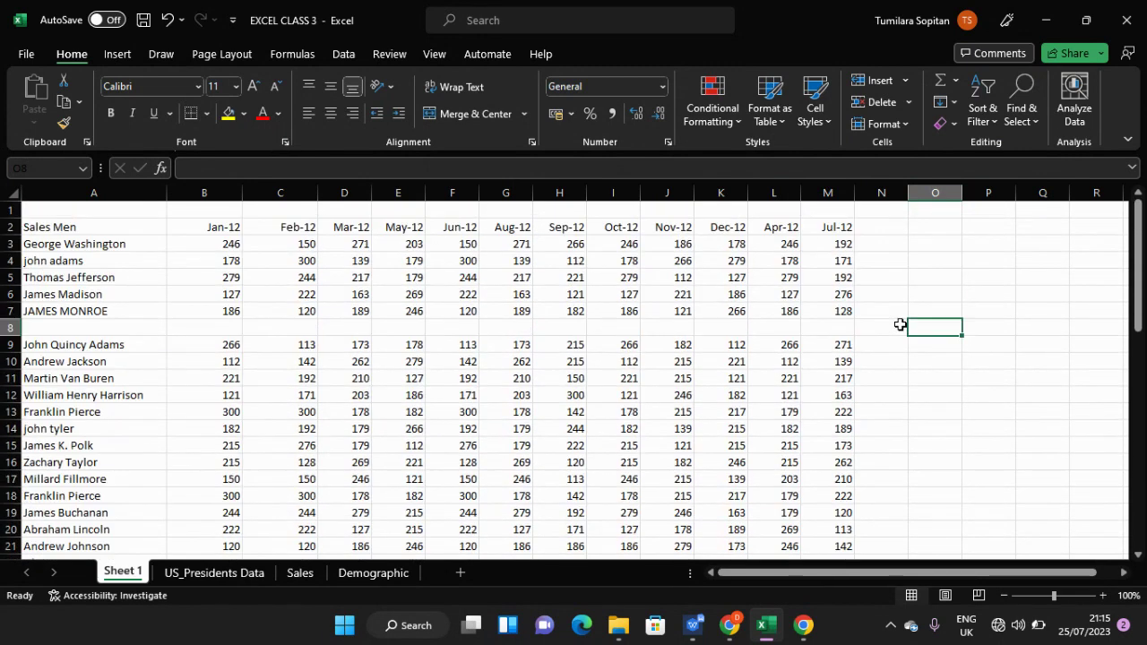
left_click(482, 362)
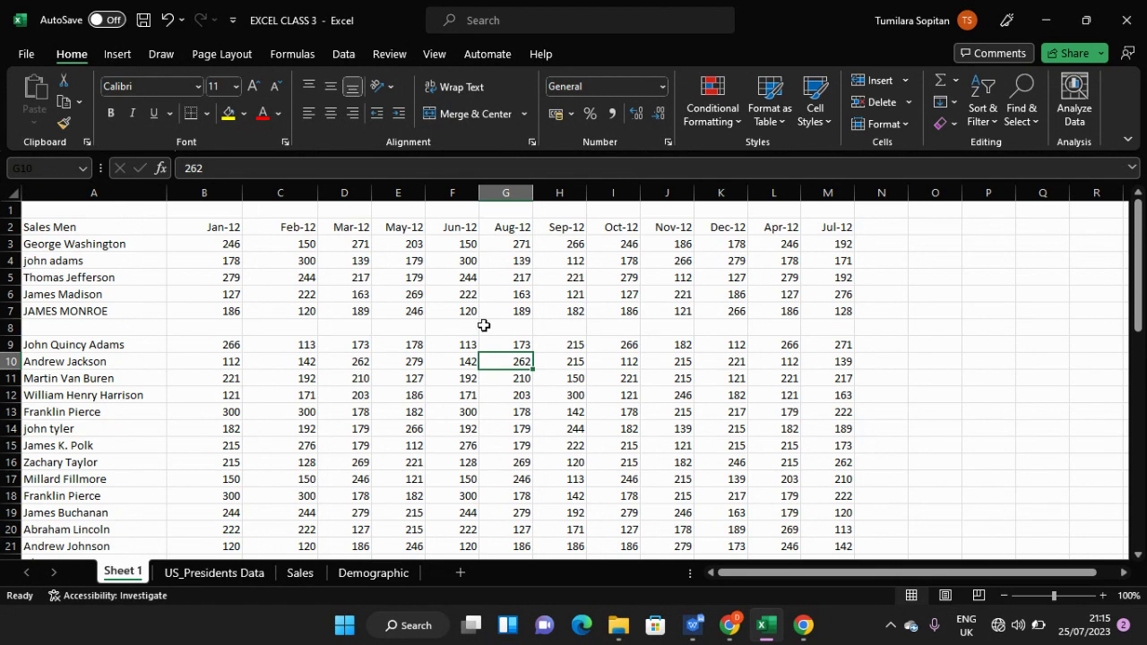
key("ctrl+a")
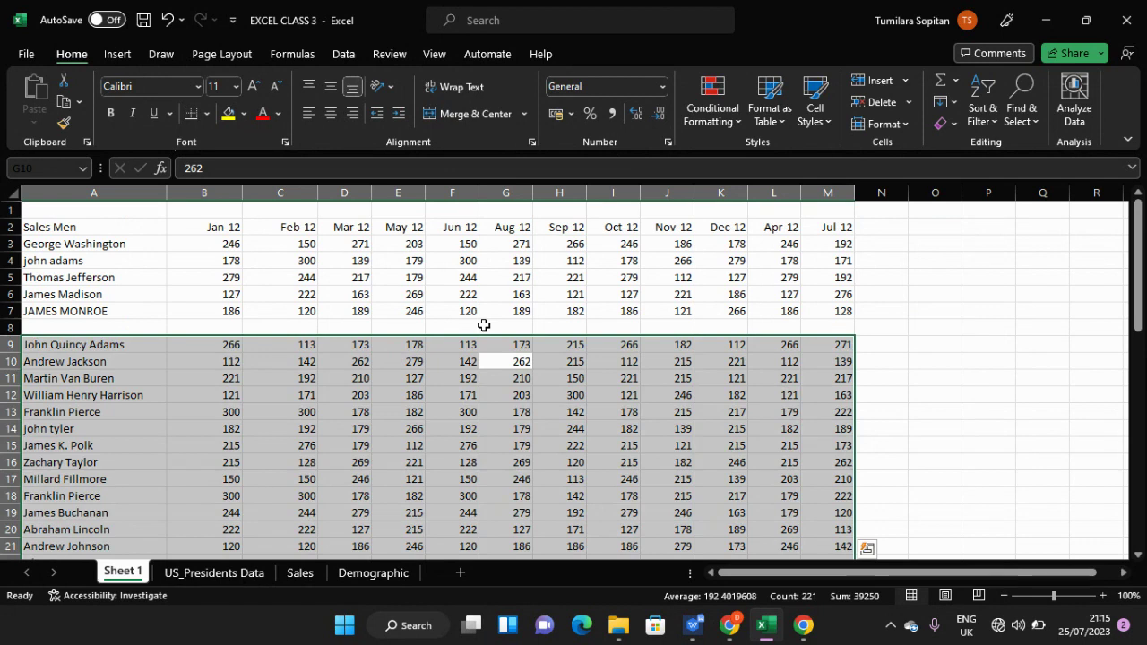
scroll(483, 325, "down", 9)
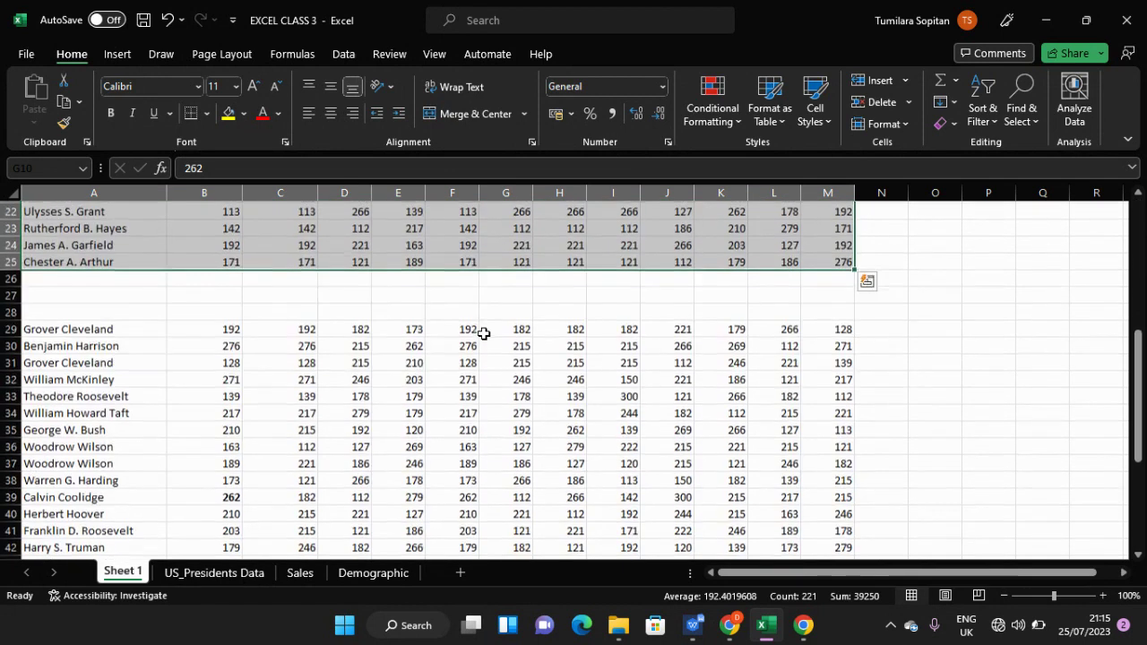
scroll(483, 334, "down", 4)
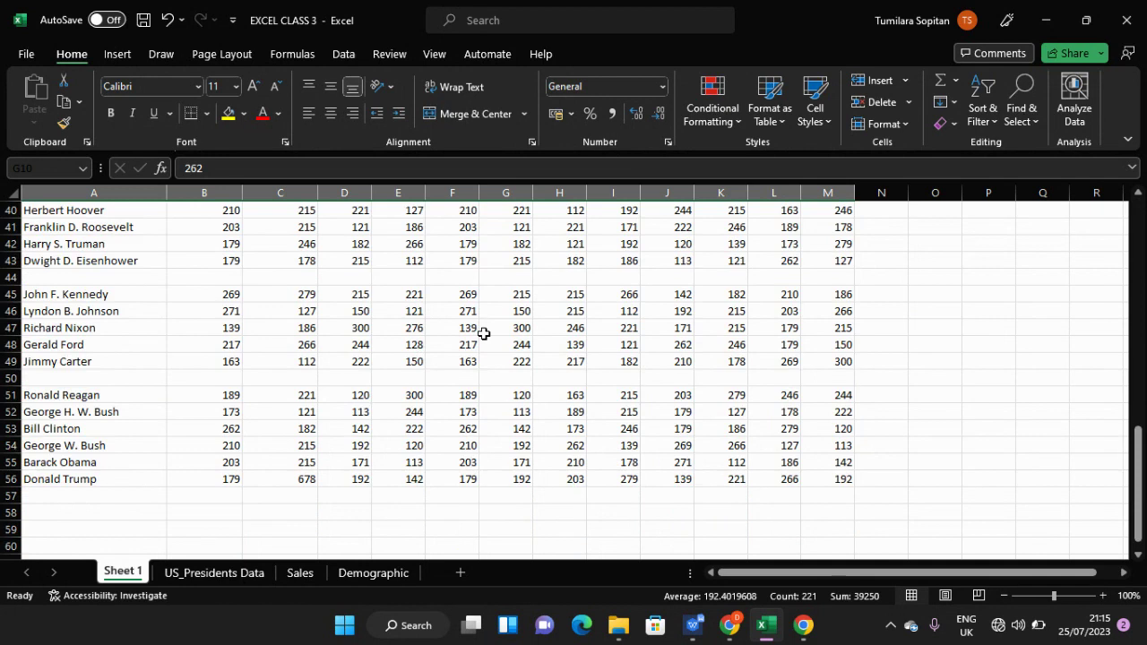
scroll(483, 333, "up", 10)
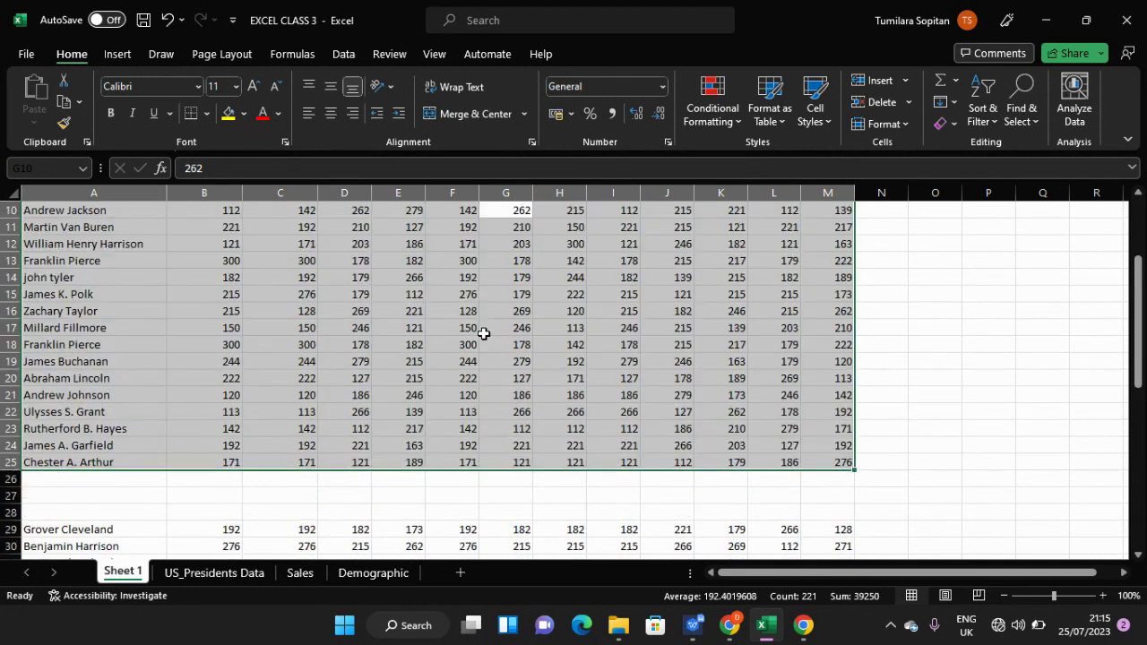
scroll(483, 333, "up", 2)
scroll(483, 333, "up", 1)
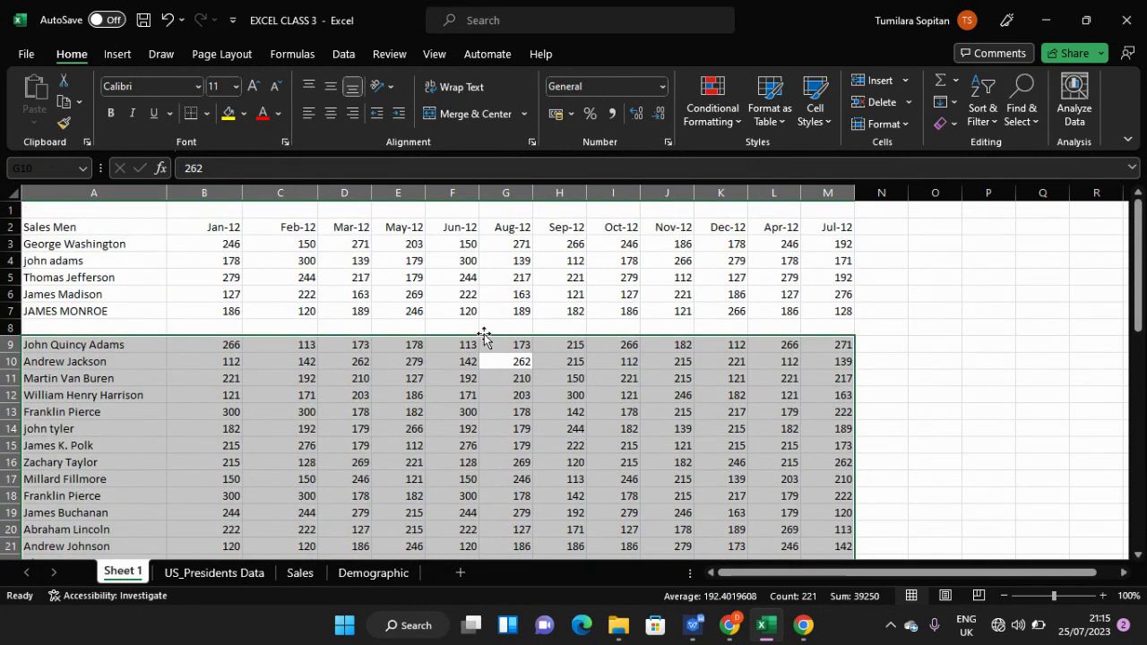
scroll(483, 333, "down", 2)
scroll(483, 334, "up", 2)
left_click(485, 330)
scroll(487, 325, "down", 2)
scroll(487, 324, "down", 5)
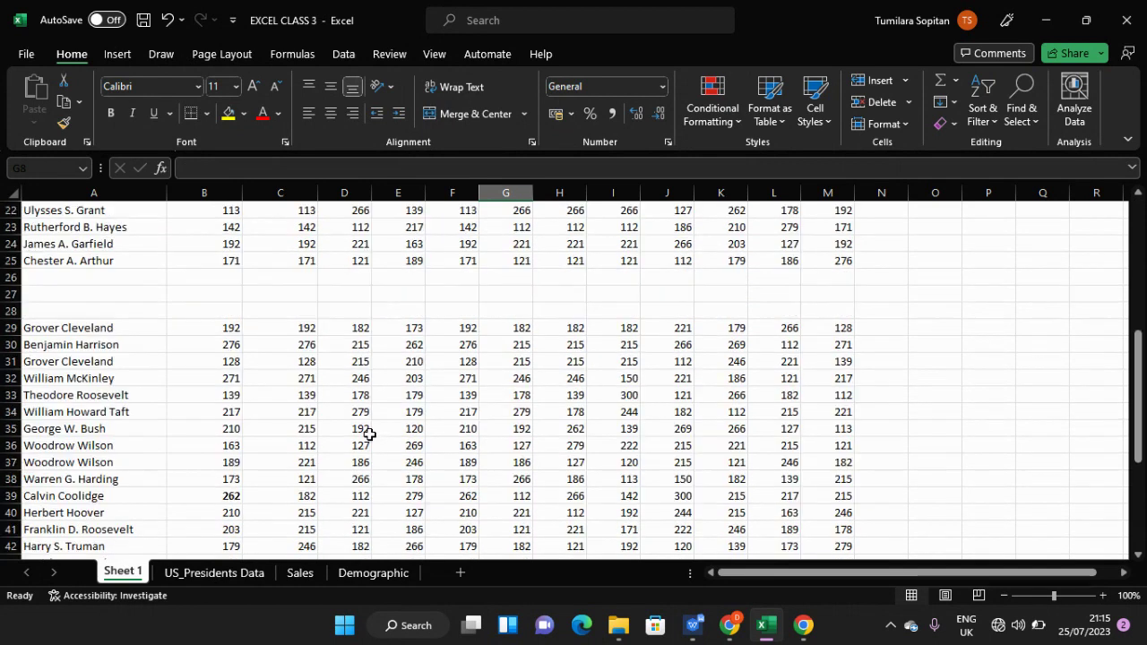
scroll(368, 434, "down", 3)
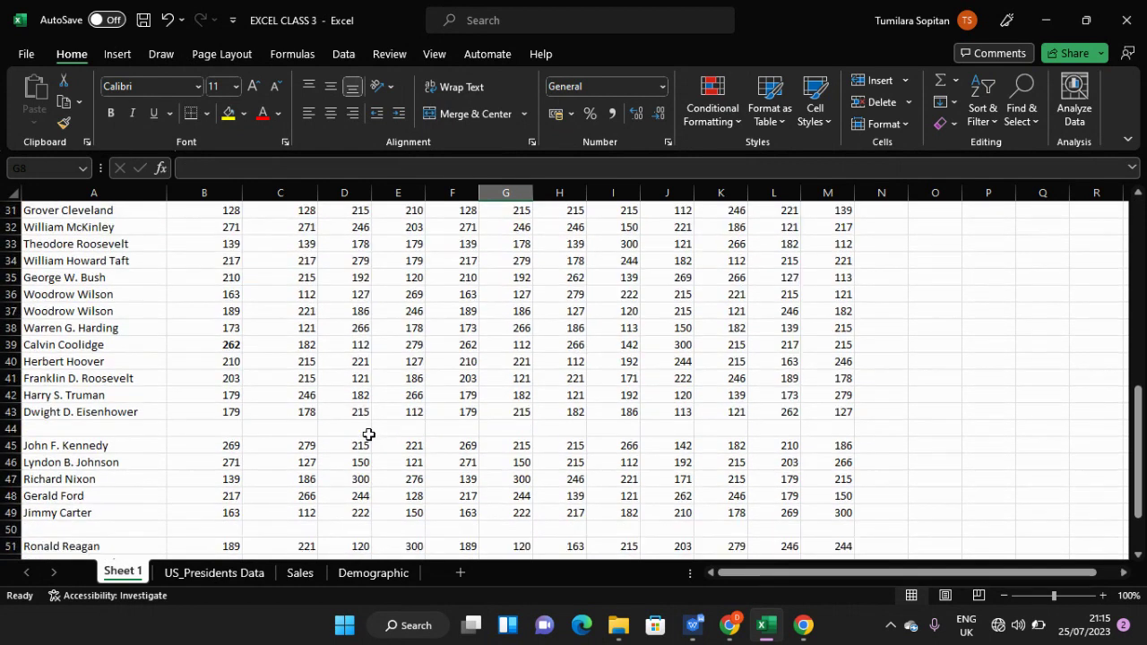
scroll(368, 433, "up", 6)
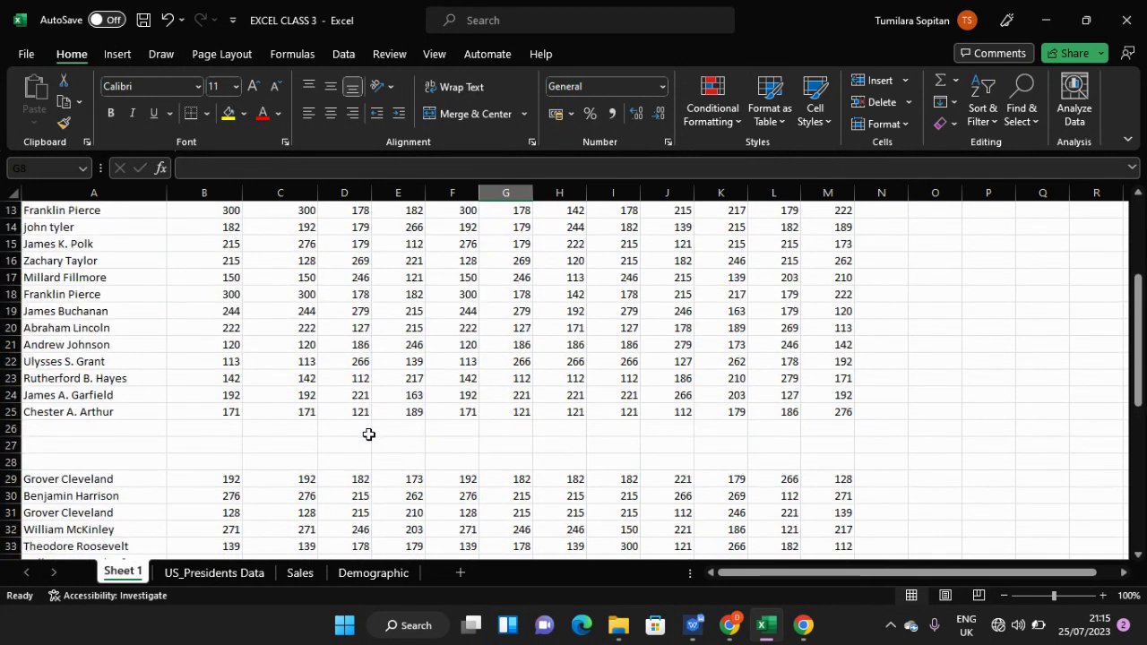
scroll(368, 433, "up", 3)
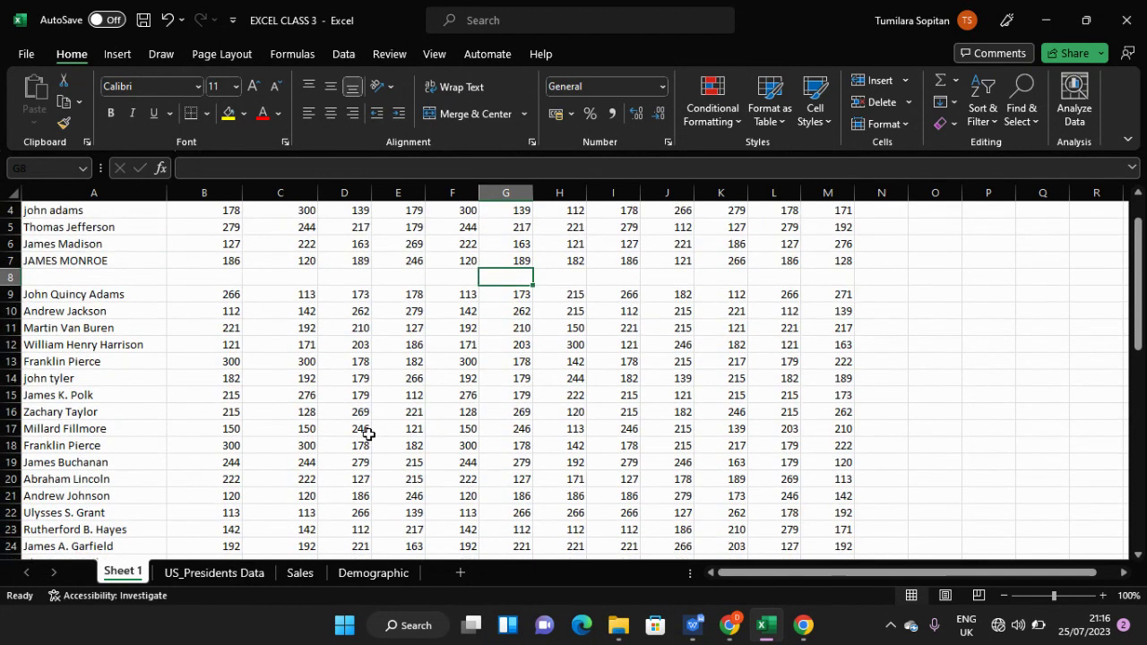
scroll(368, 433, "up", 1)
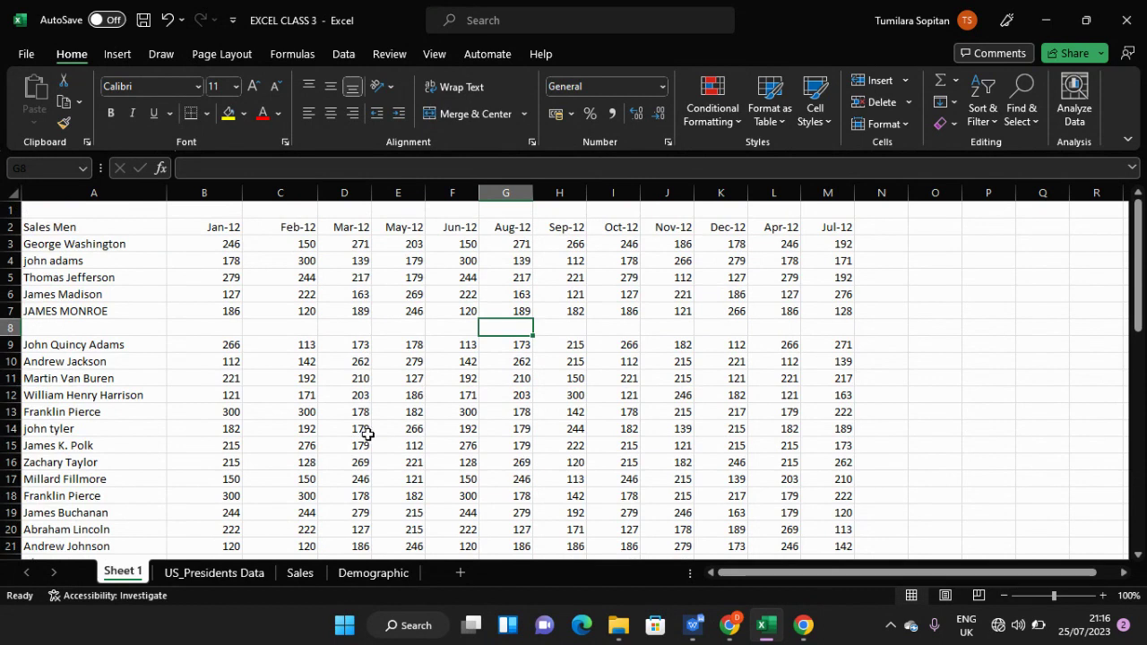
left_click(353, 295)
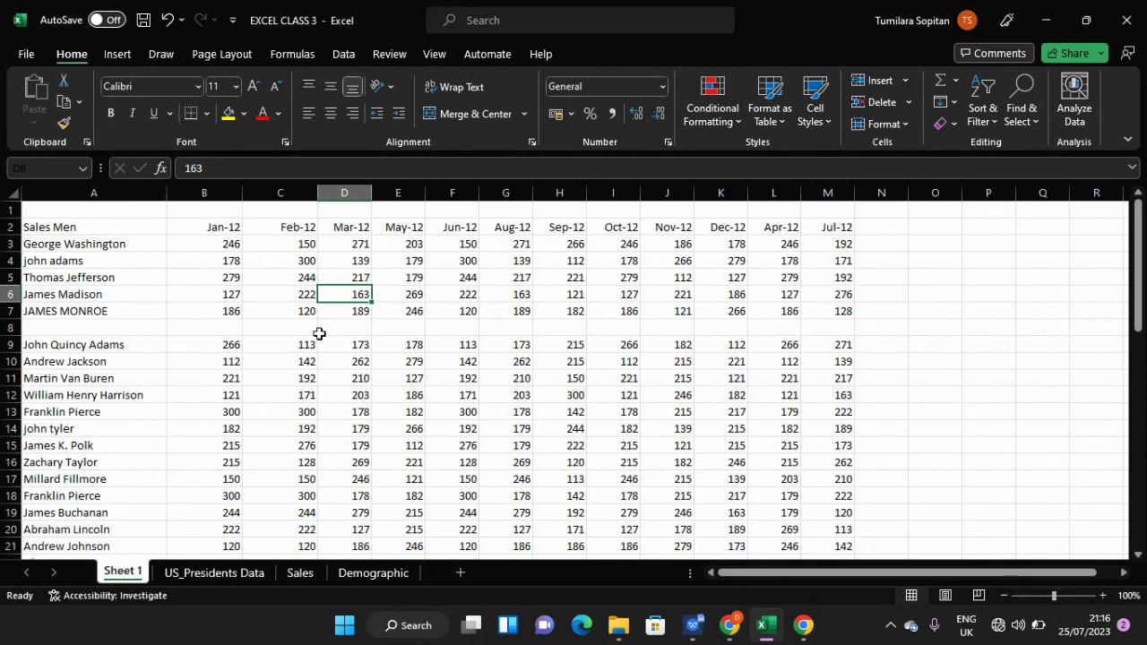
left_click(320, 327)
scroll(320, 328, "down", 7)
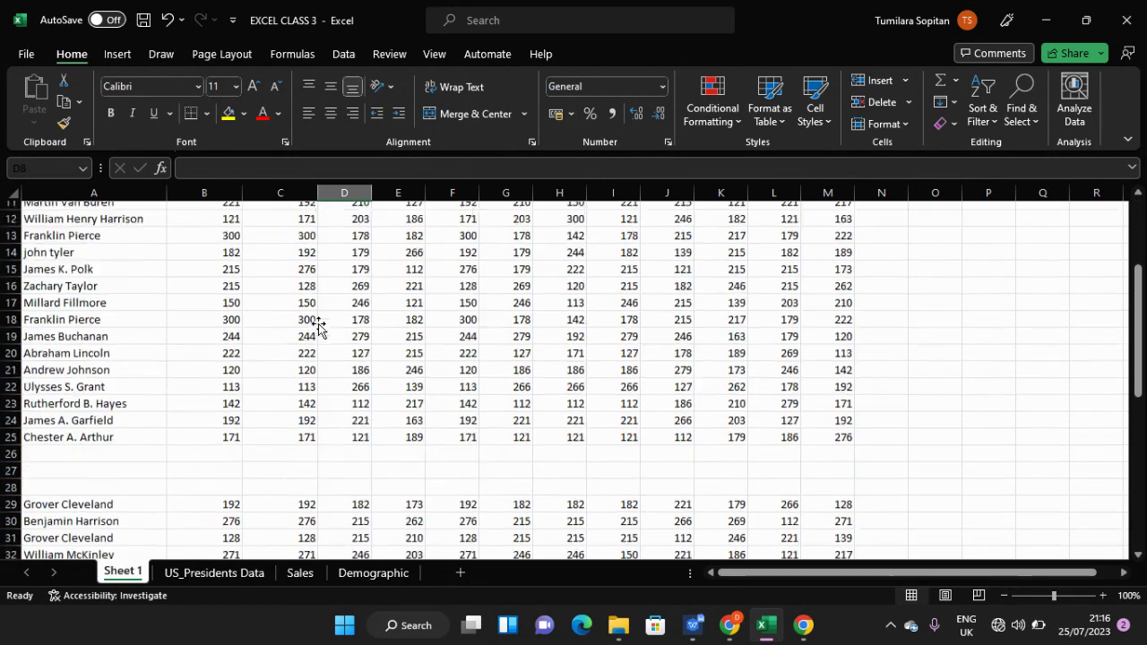
scroll(320, 328, "up", 7)
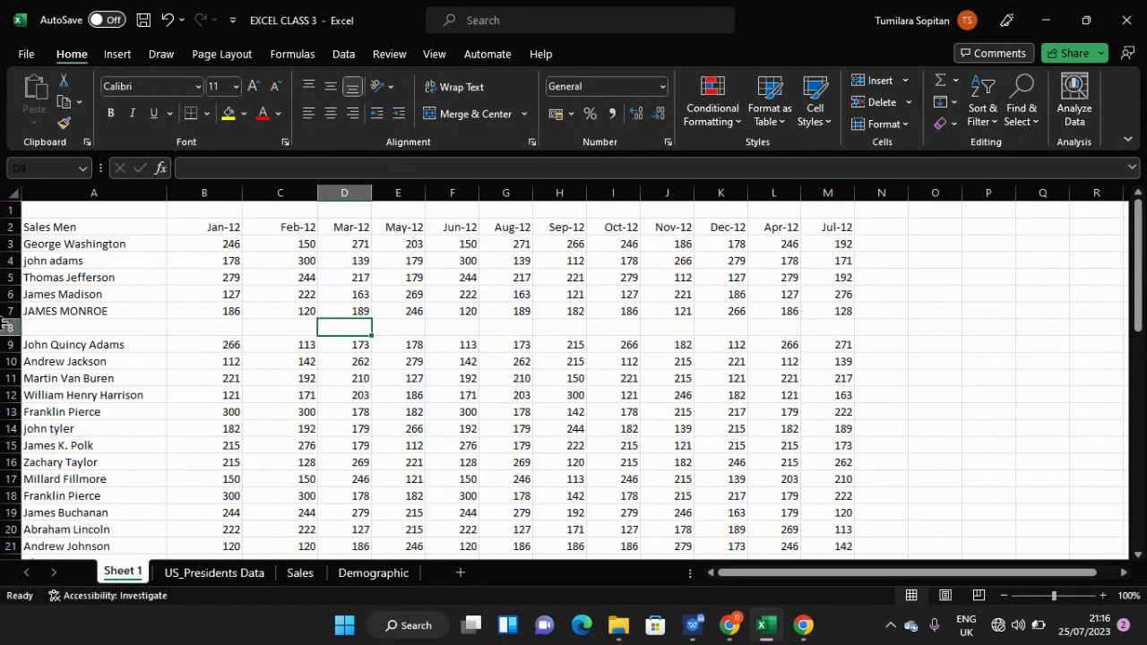
- Delete the blank rows 8, 26, 27 and 28 from the sales list
left_click(7, 328)
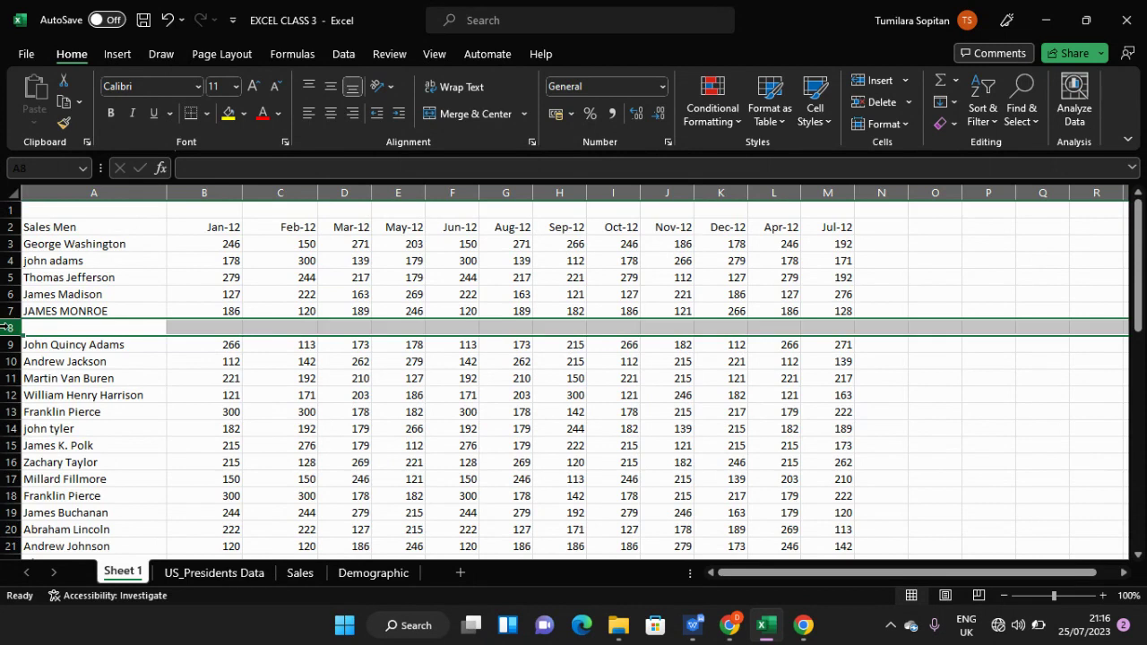
scroll(41, 349, "down", 2)
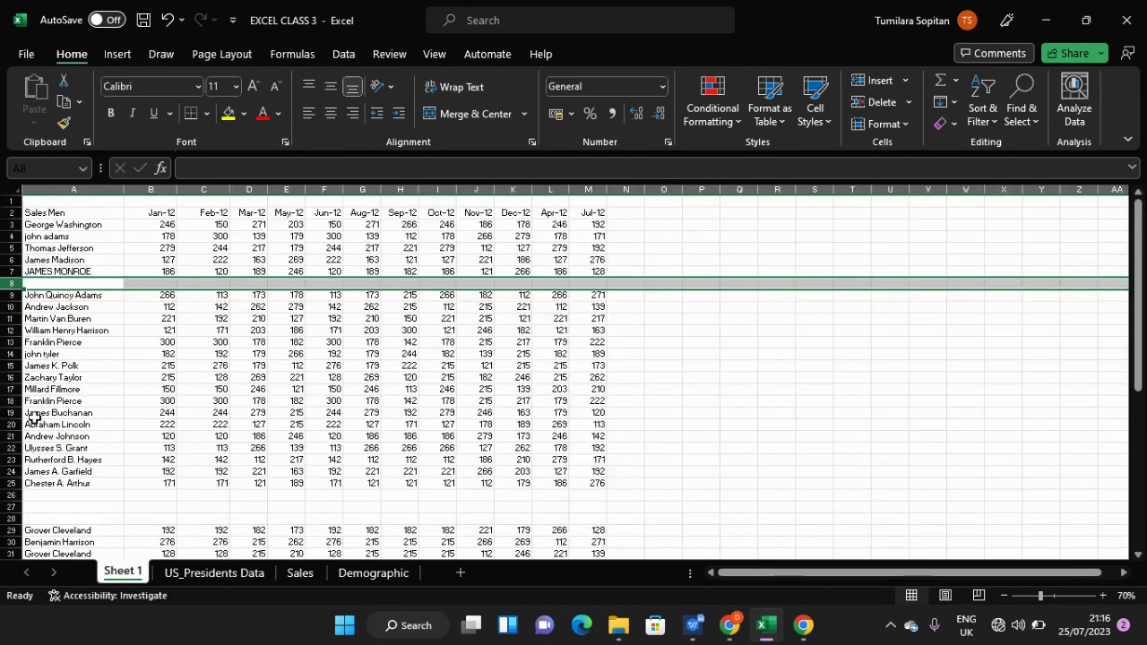
left_click(14, 496)
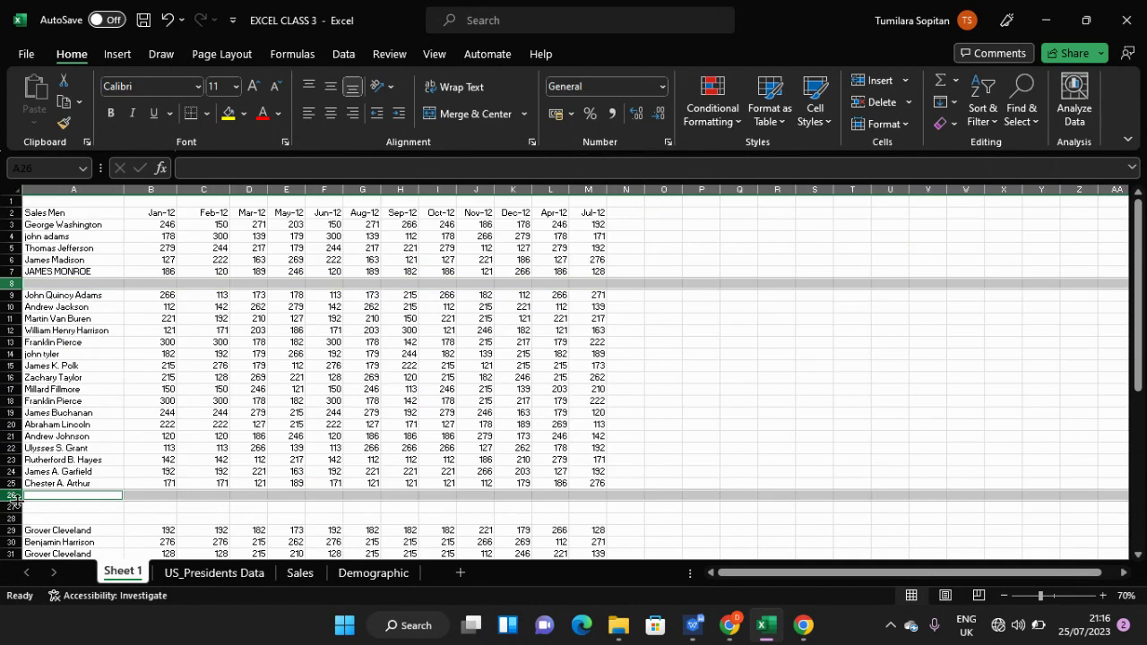
scroll(63, 506, "down", 1)
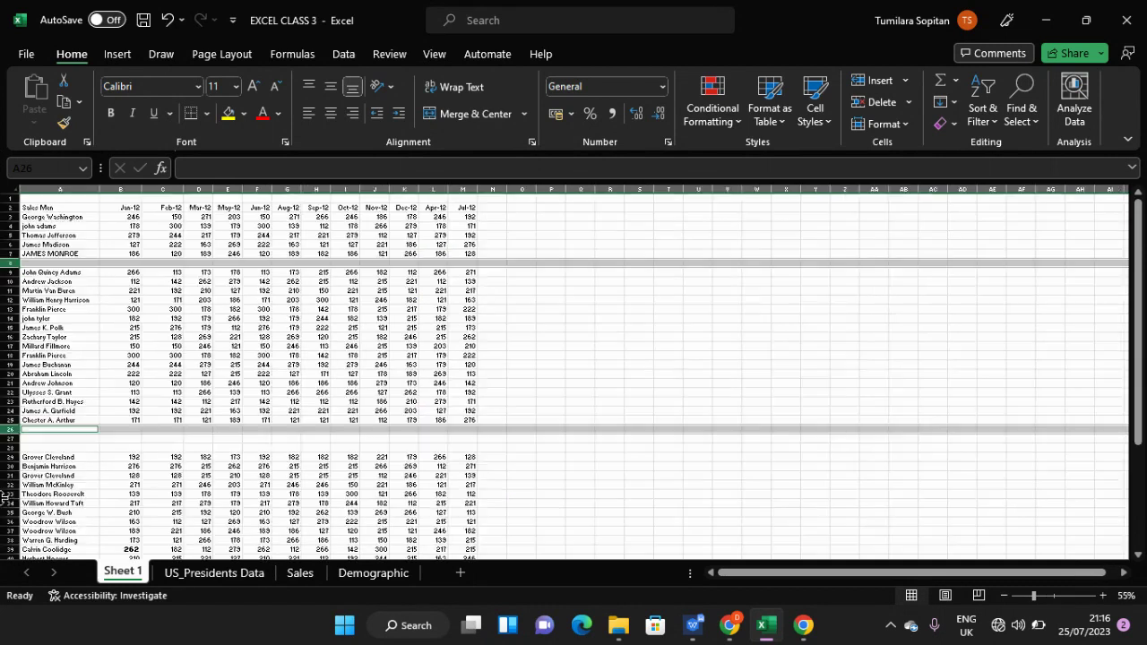
left_click(5, 438)
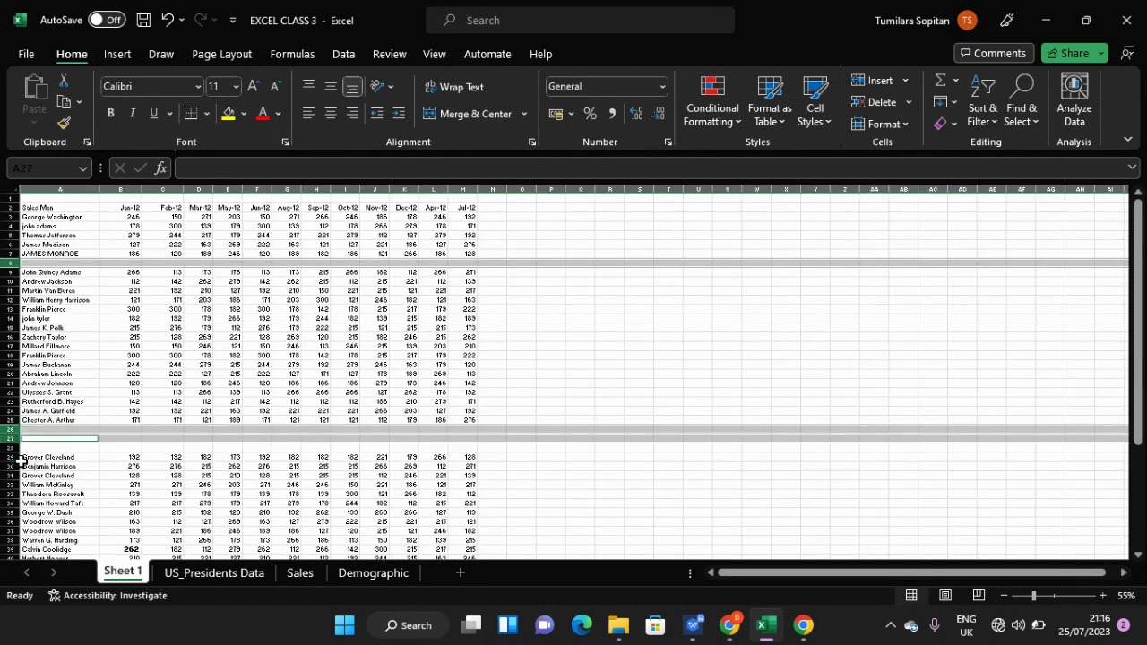
left_click(4, 444, "ctrl")
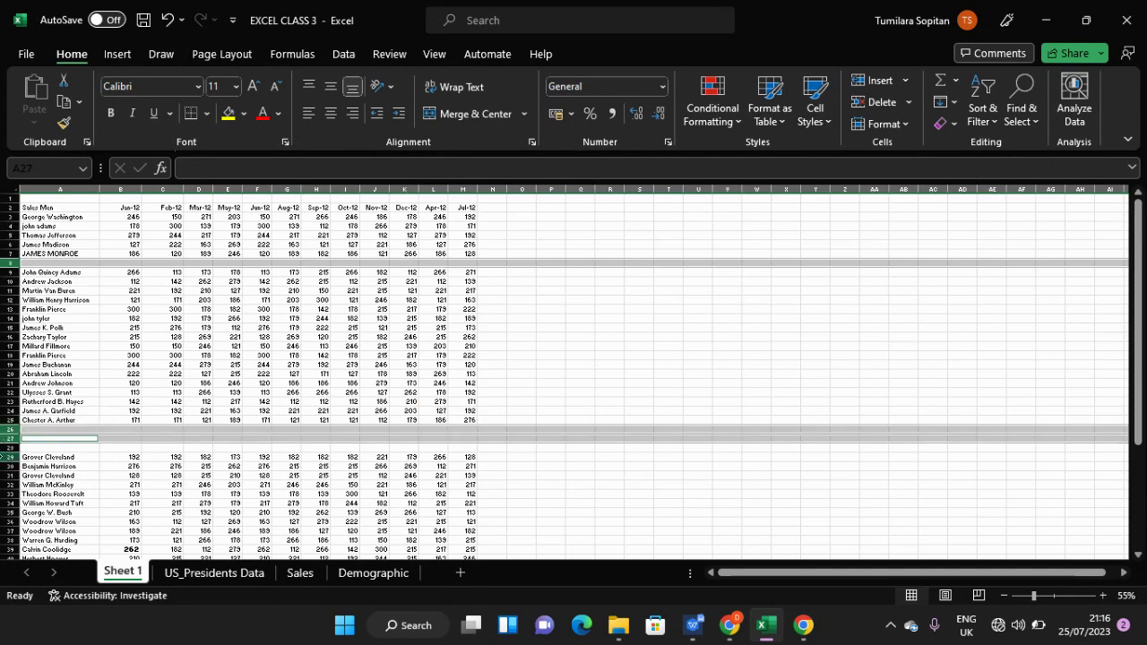
left_click(5, 447, "ctrl")
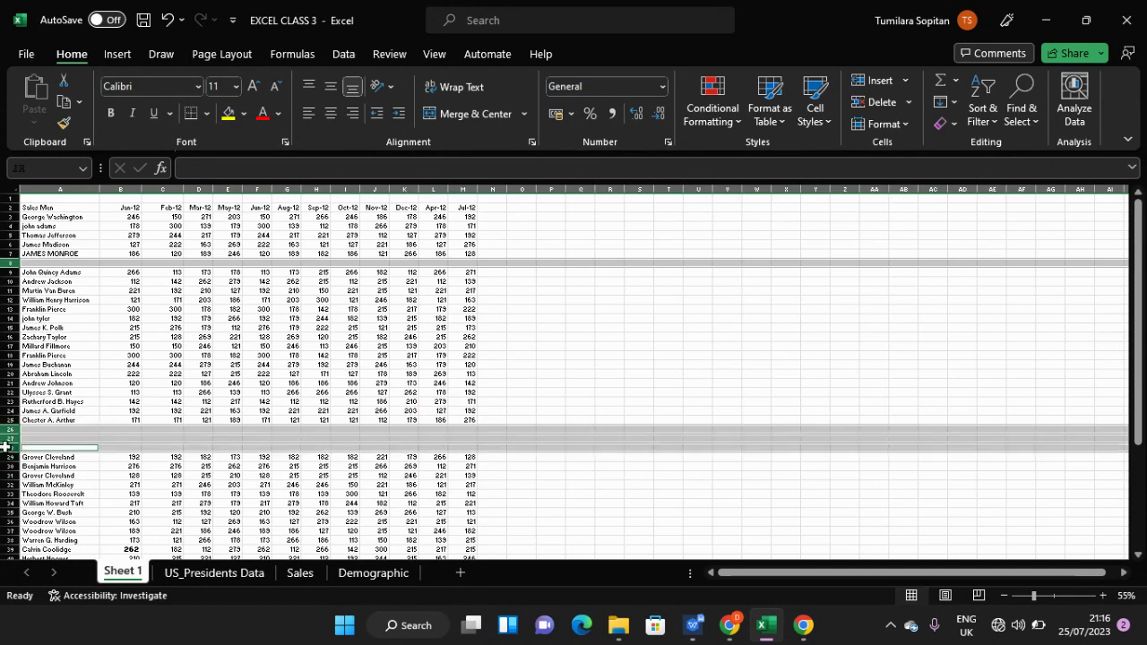
right_click(46, 430)
left_click(84, 316)
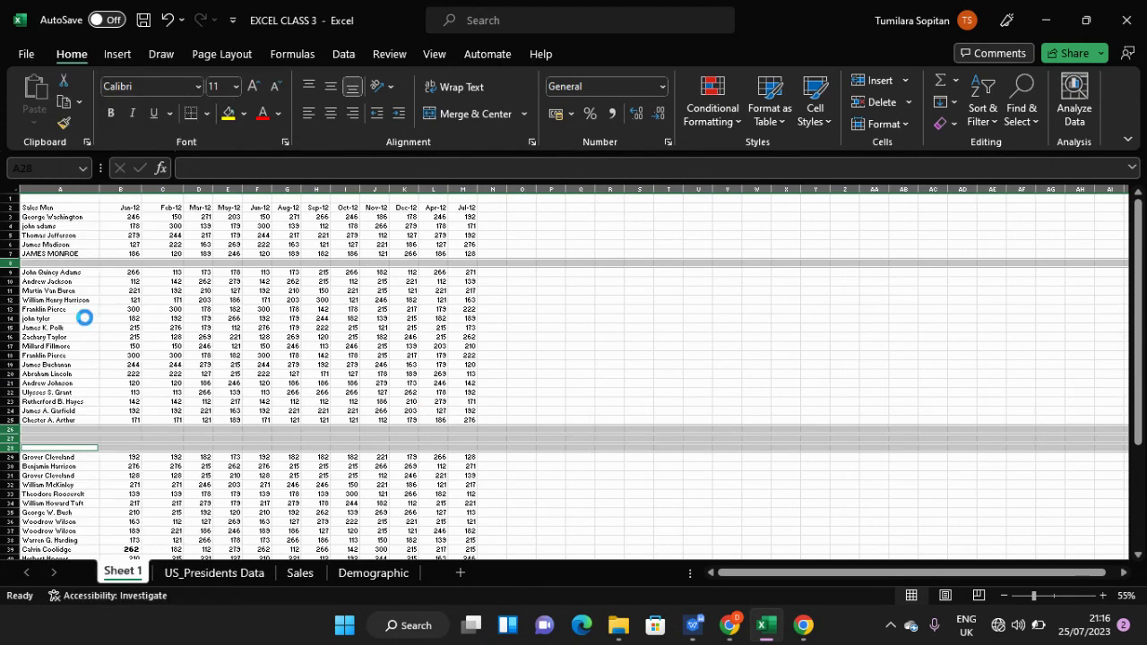
left_click(159, 383)
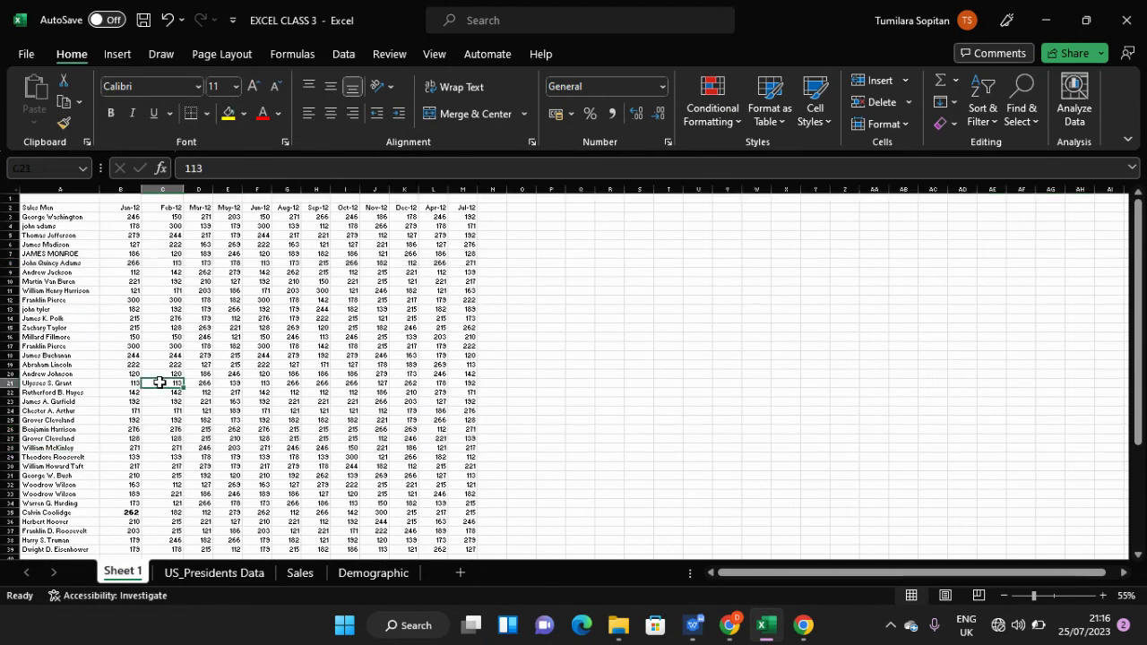
- Delete the remaining blank rows 40 and 46
scroll(160, 383, "up", 2)
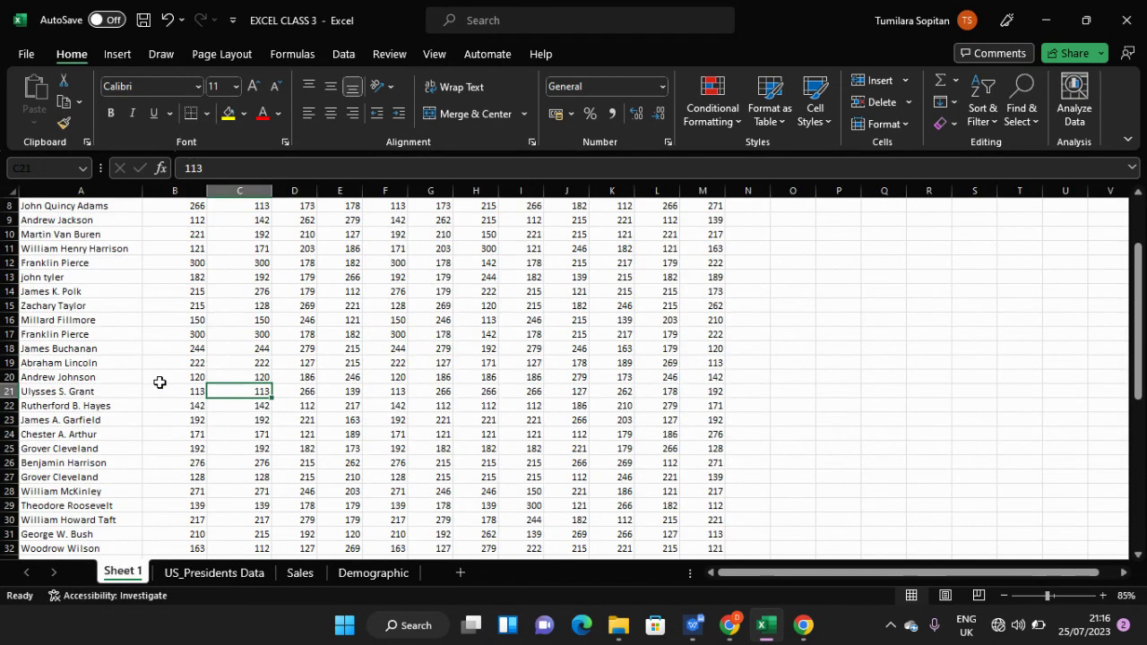
scroll(908, 351, "up", 3)
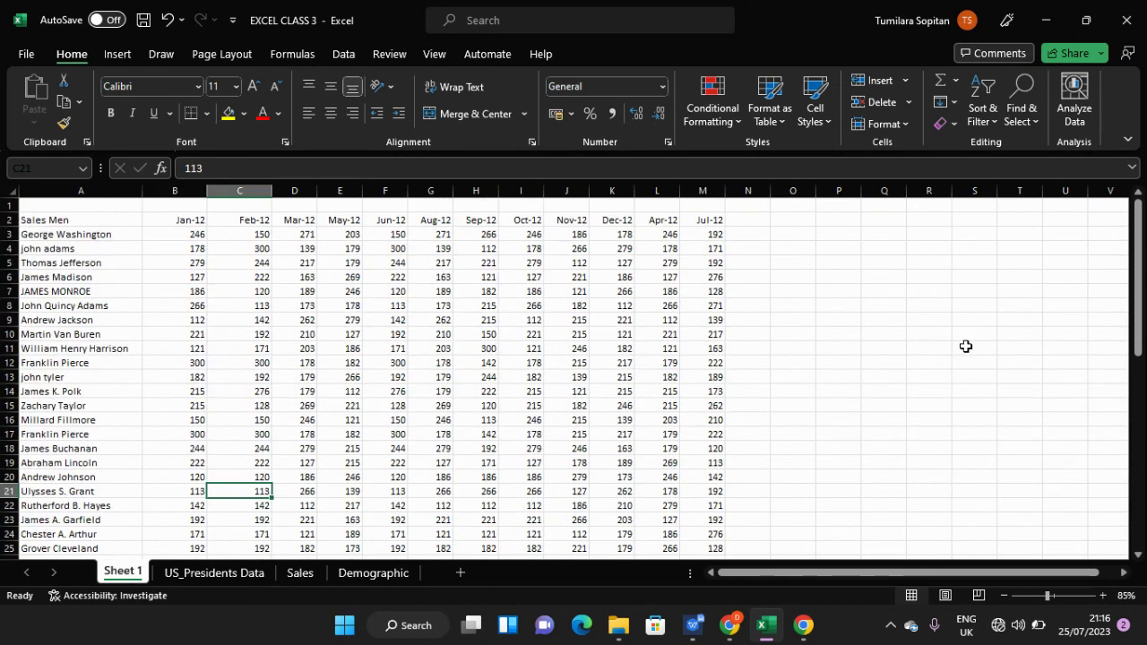
scroll(966, 346, "down", 5)
scroll(966, 346, "down", 4)
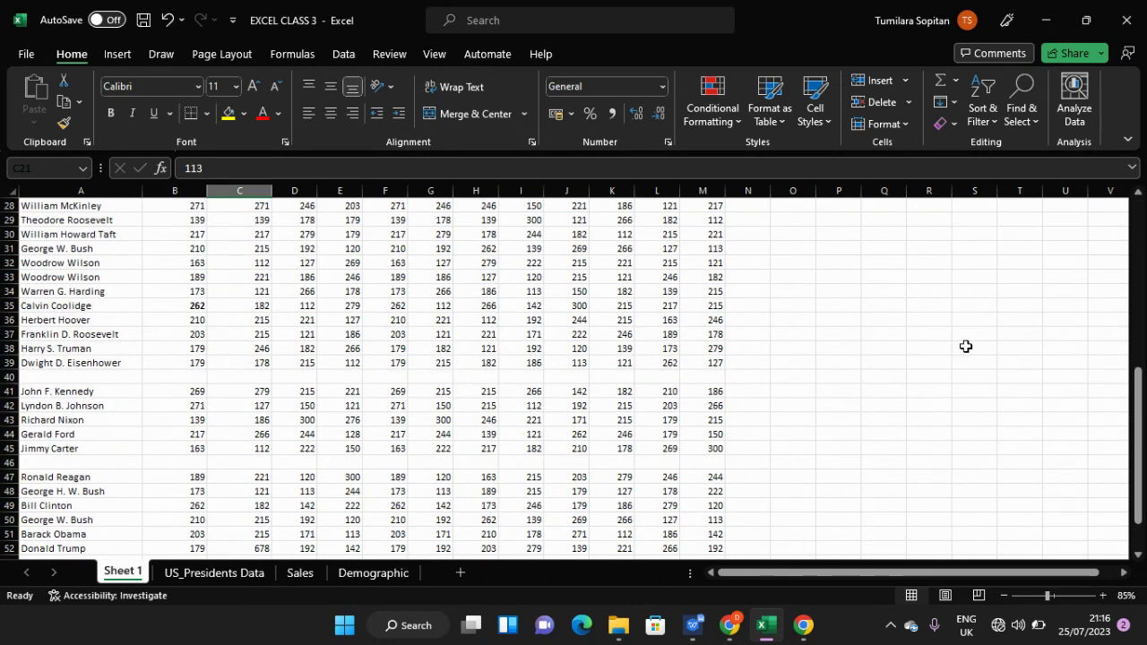
left_click(9, 377)
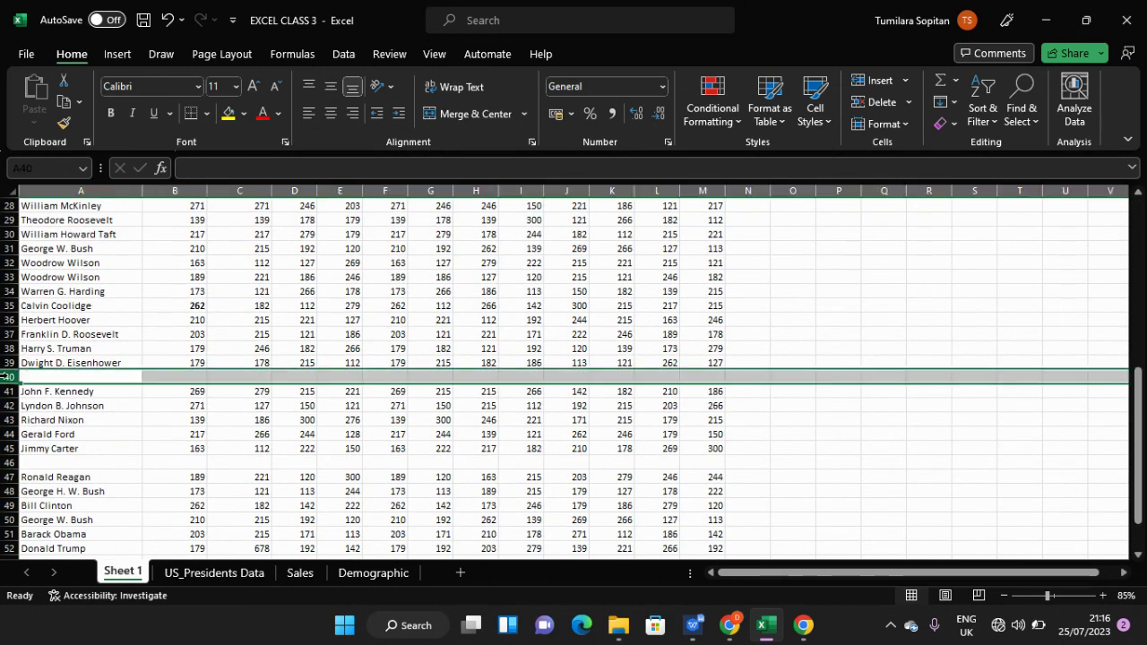
left_click(11, 462, "ctrl")
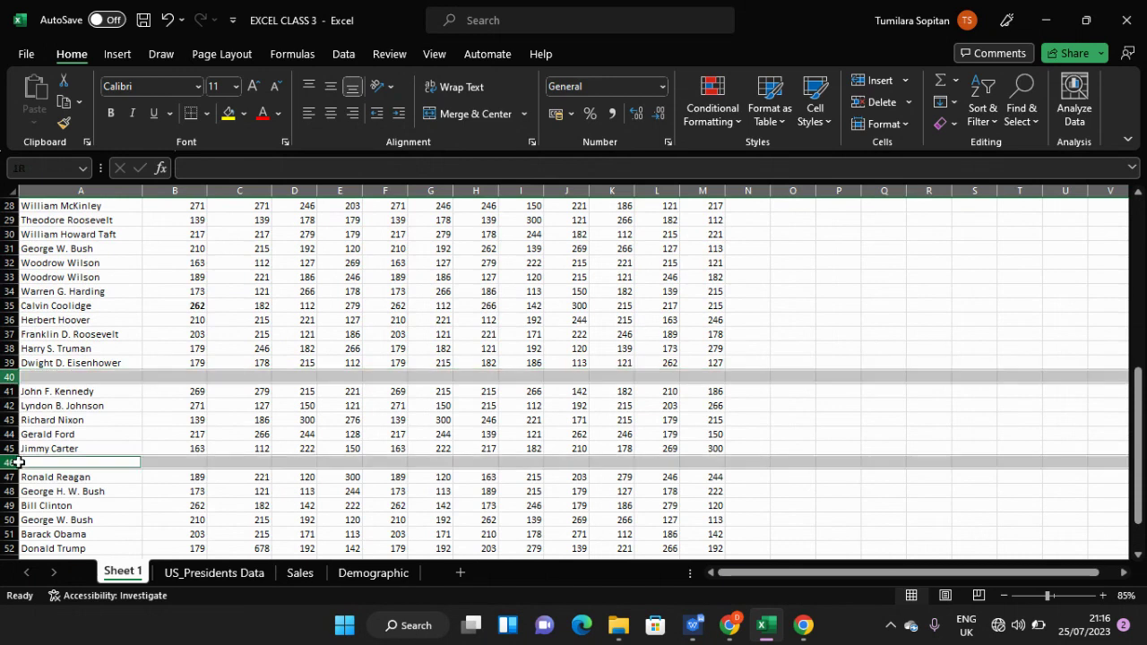
right_click(82, 377)
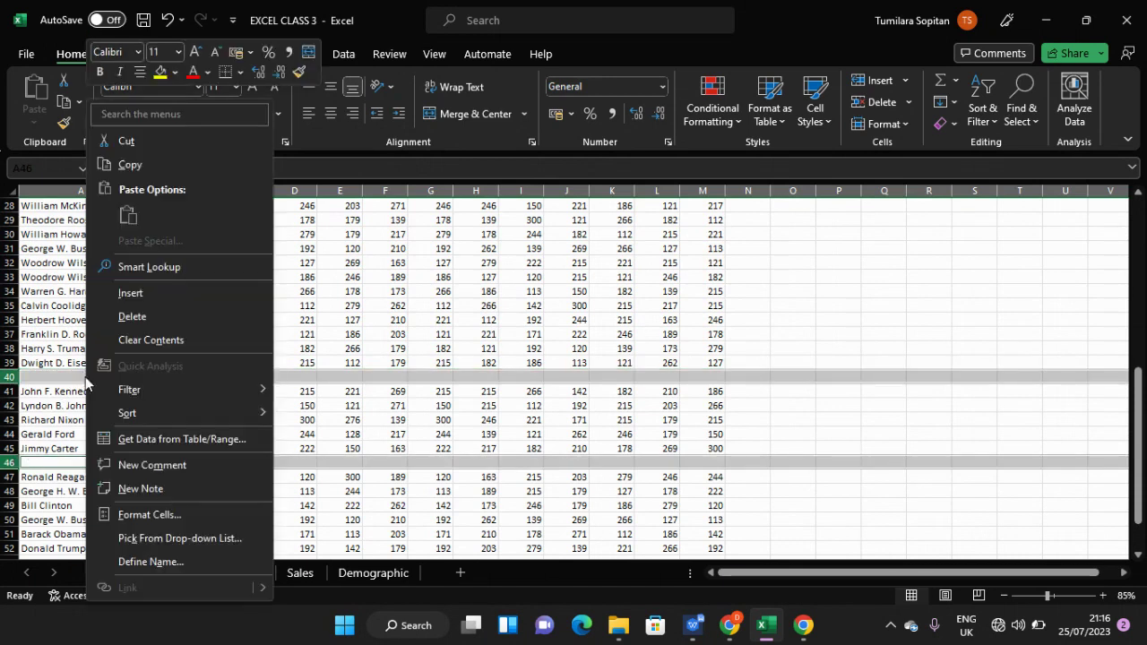
left_click(134, 316)
scroll(214, 409, "down", 3)
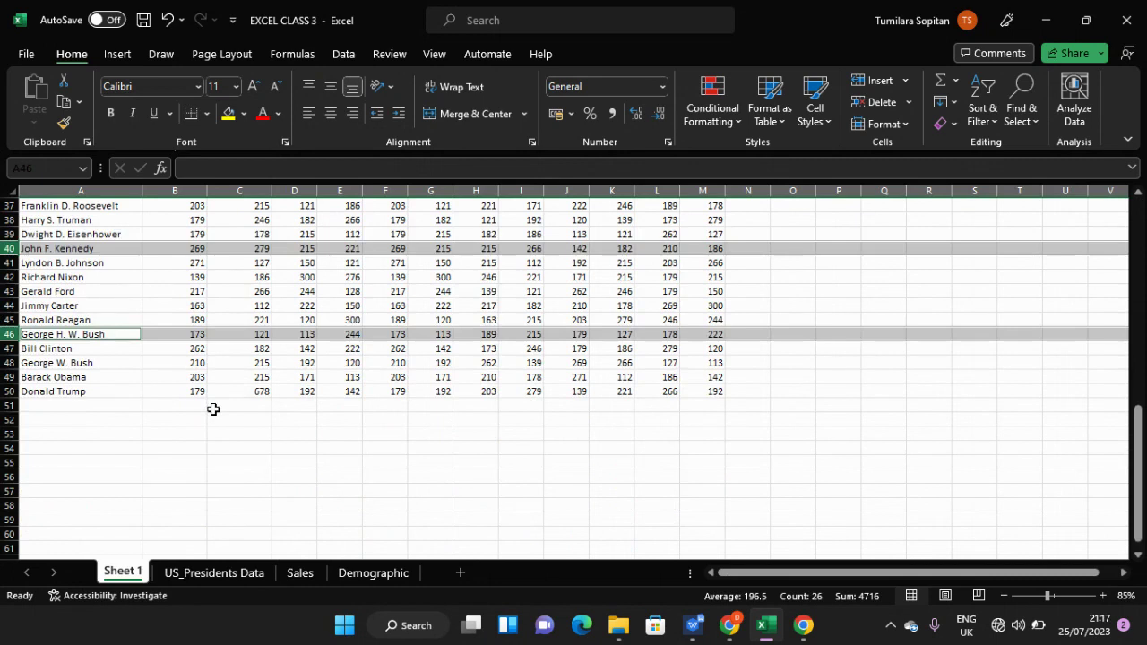
scroll(212, 406, "up", 6)
left_click_drag(230, 367, 247, 384)
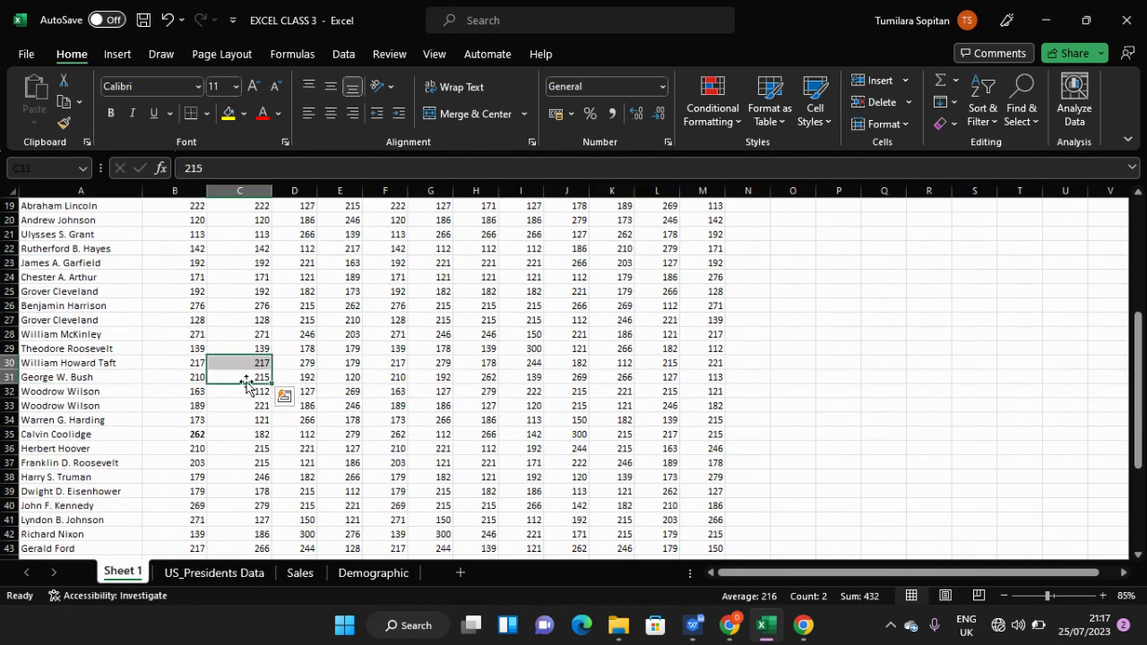
left_click(463, 352)
scroll(462, 354, "up", 6)
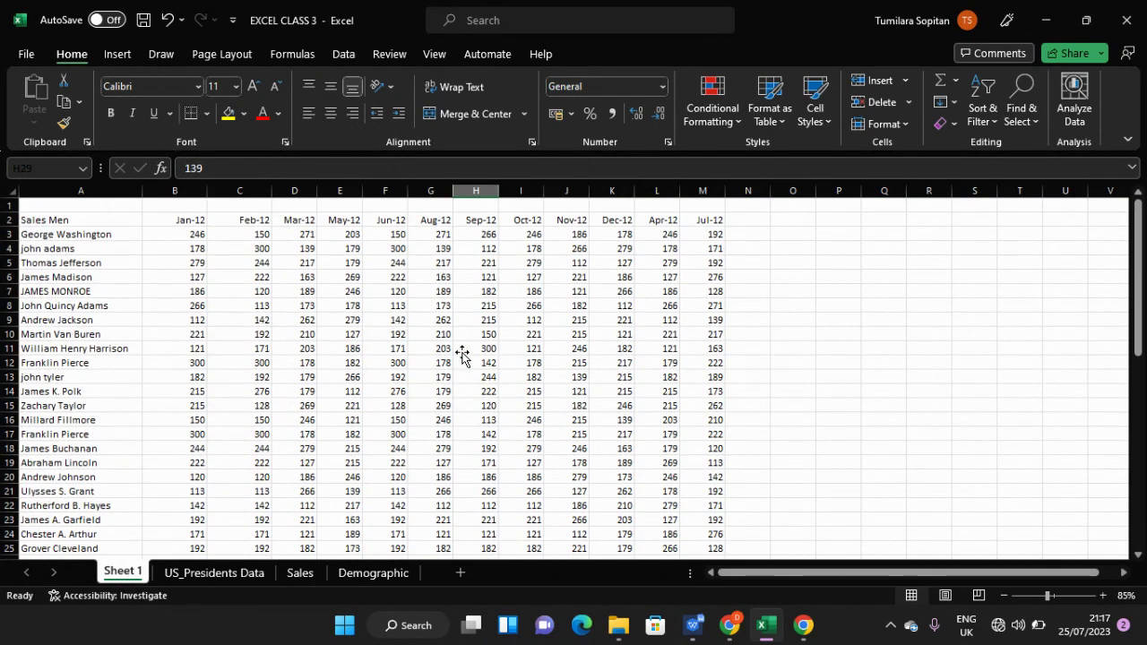
scroll(463, 354, "down", 6)
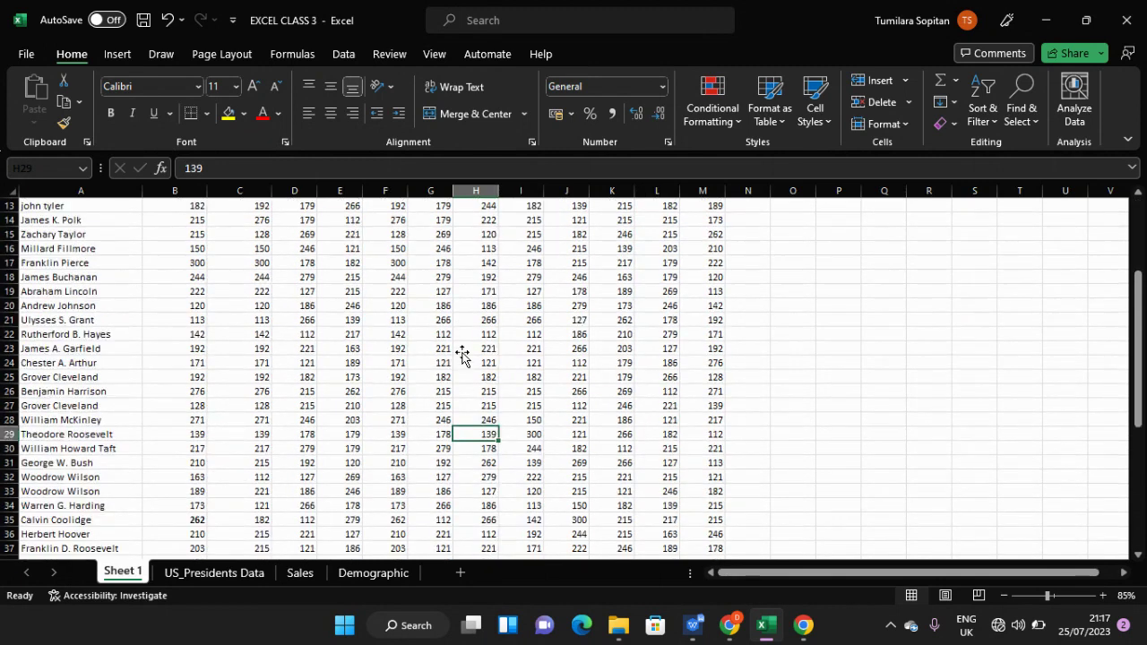
scroll(462, 354, "up", 3)
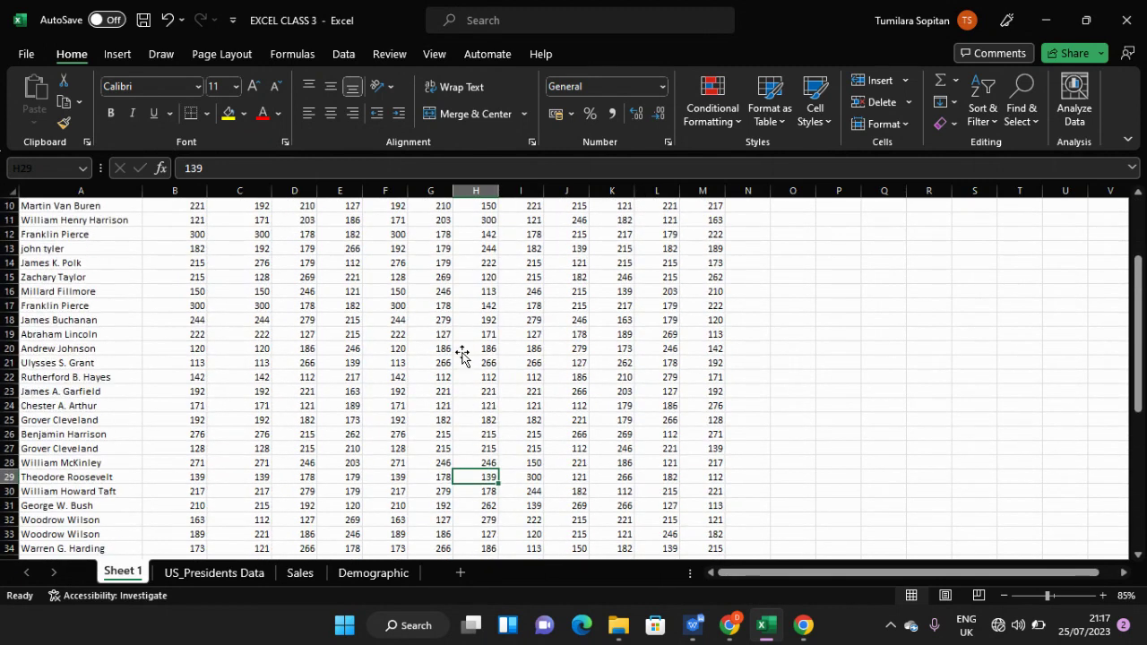
scroll(462, 354, "up", 3)
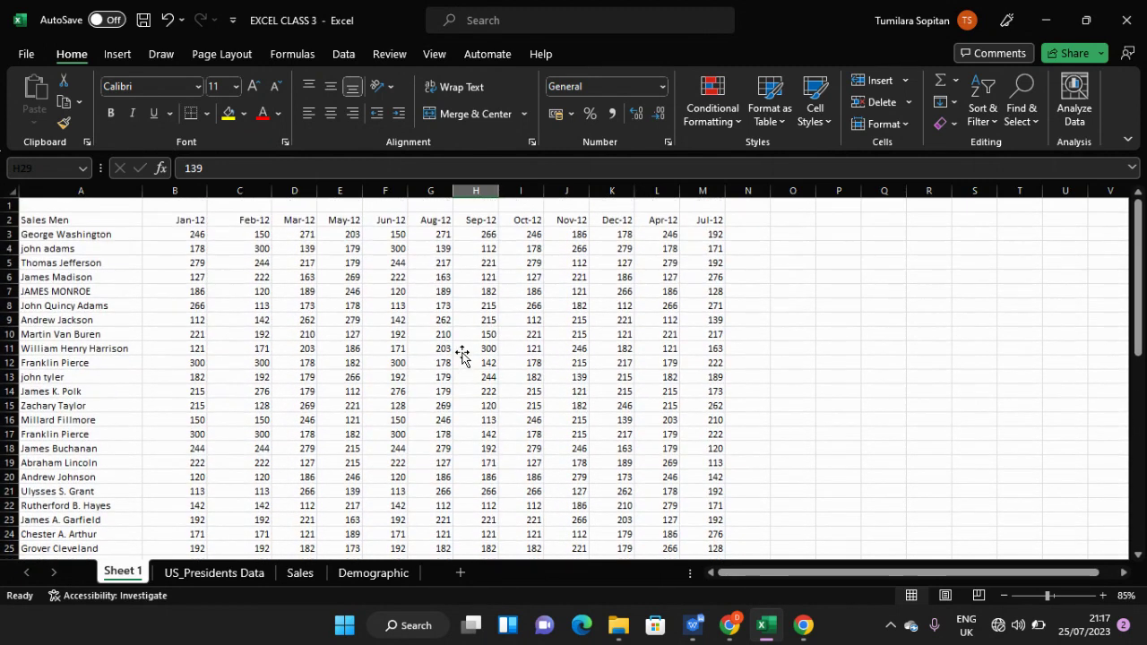
left_click(377, 346)
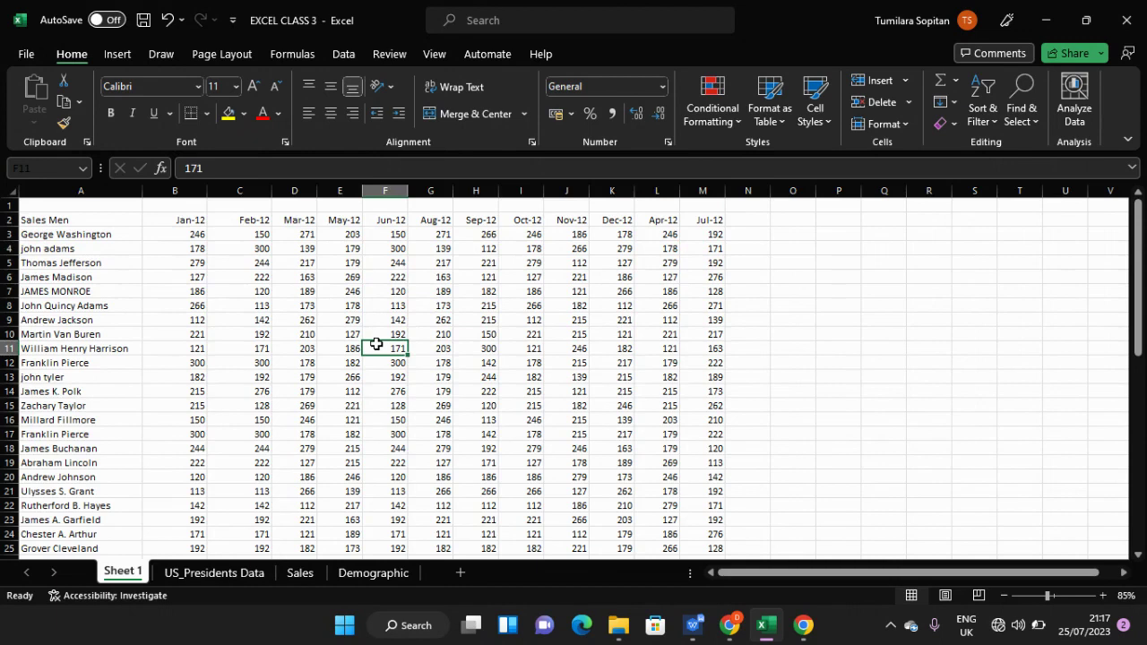
key("ctrl+a")
scroll(376, 344, "down", 7)
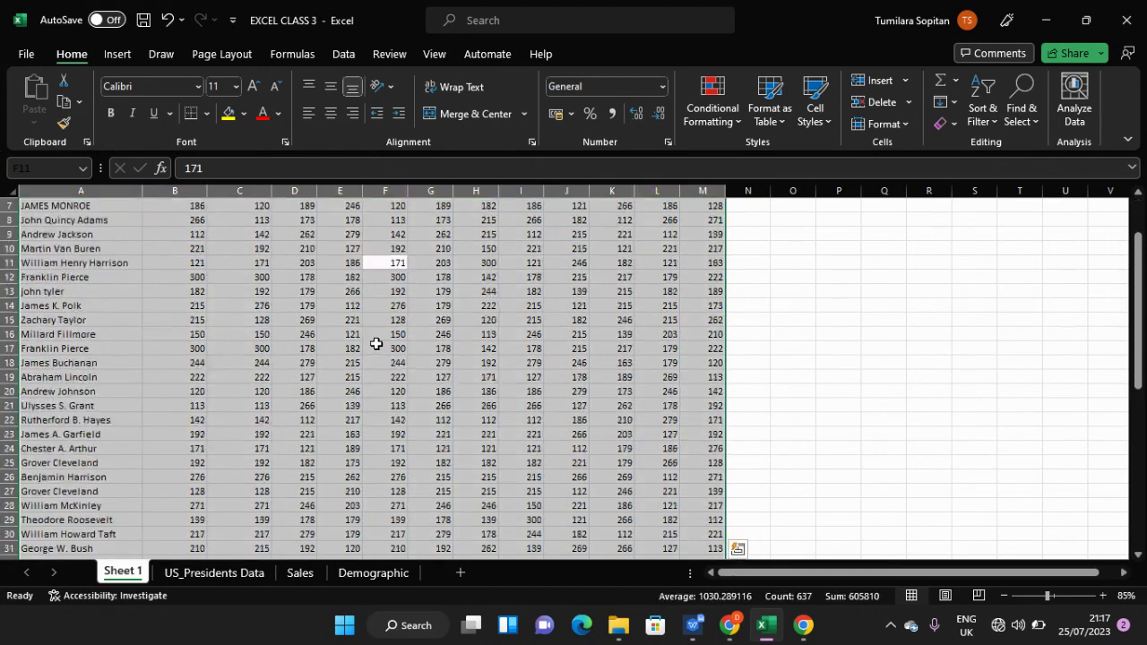
scroll(376, 344, "down", 2)
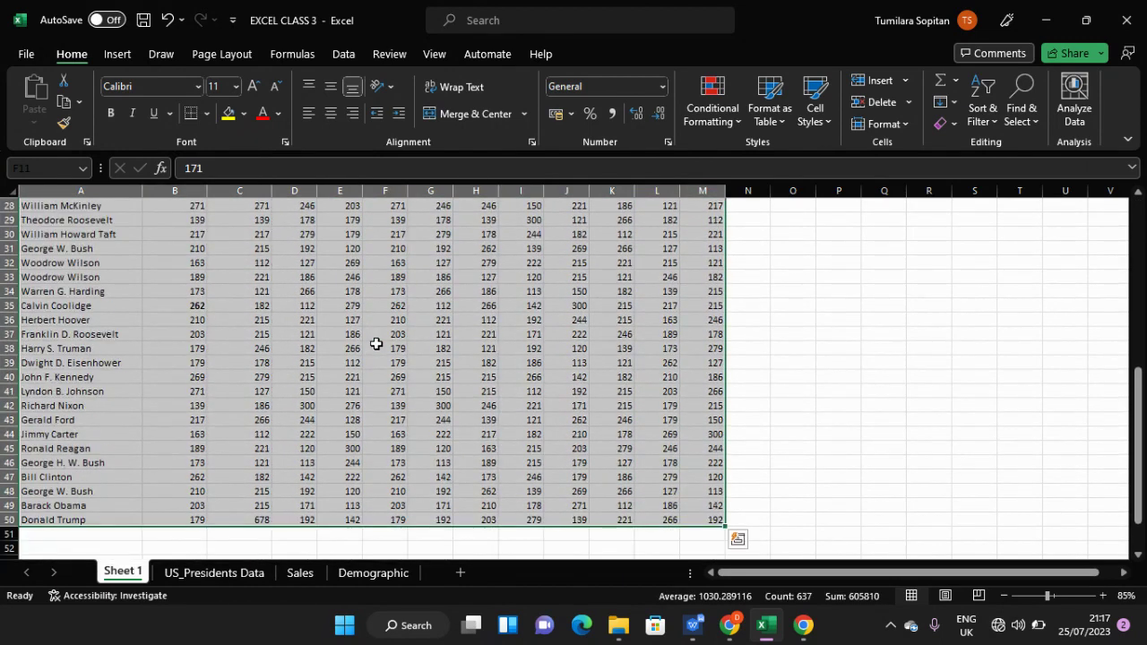
scroll(376, 344, "up", 4)
scroll(376, 344, "up", 4)
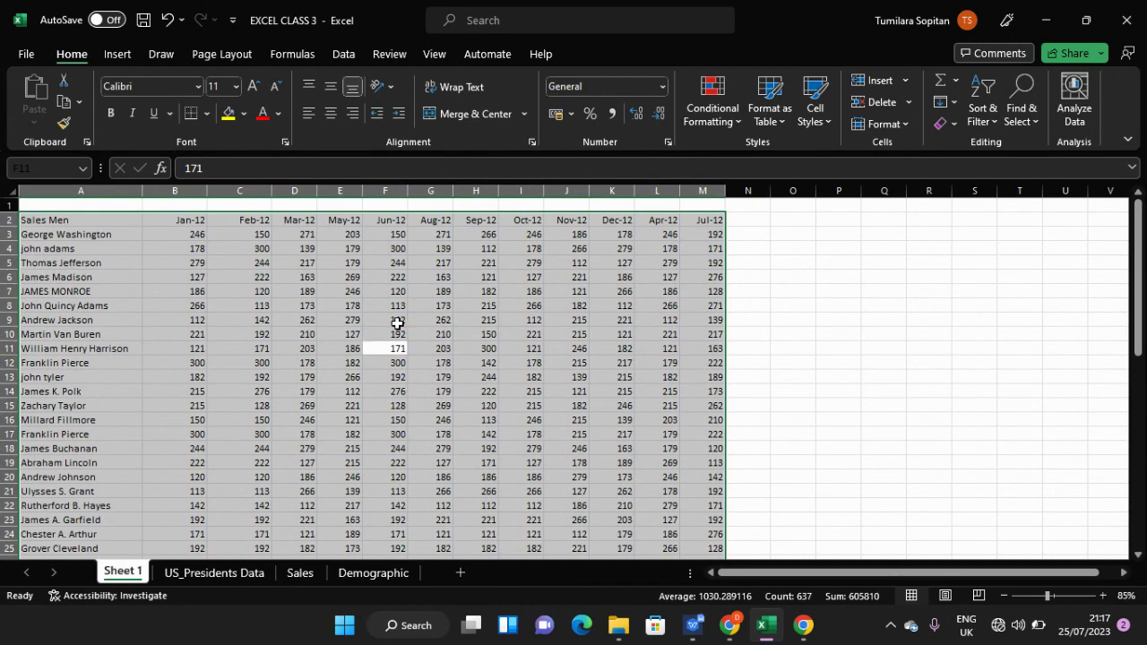
- Insert a blank column E before the May-12 figures
left_click(398, 321)
left_click(375, 191)
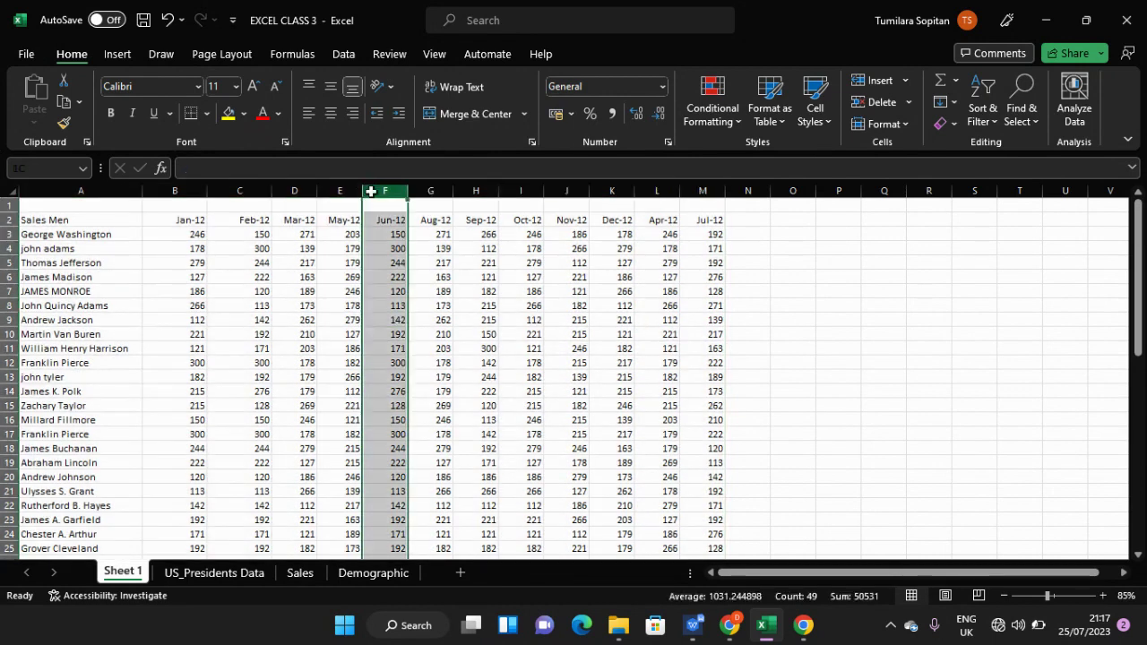
left_click(356, 191)
right_click(359, 192)
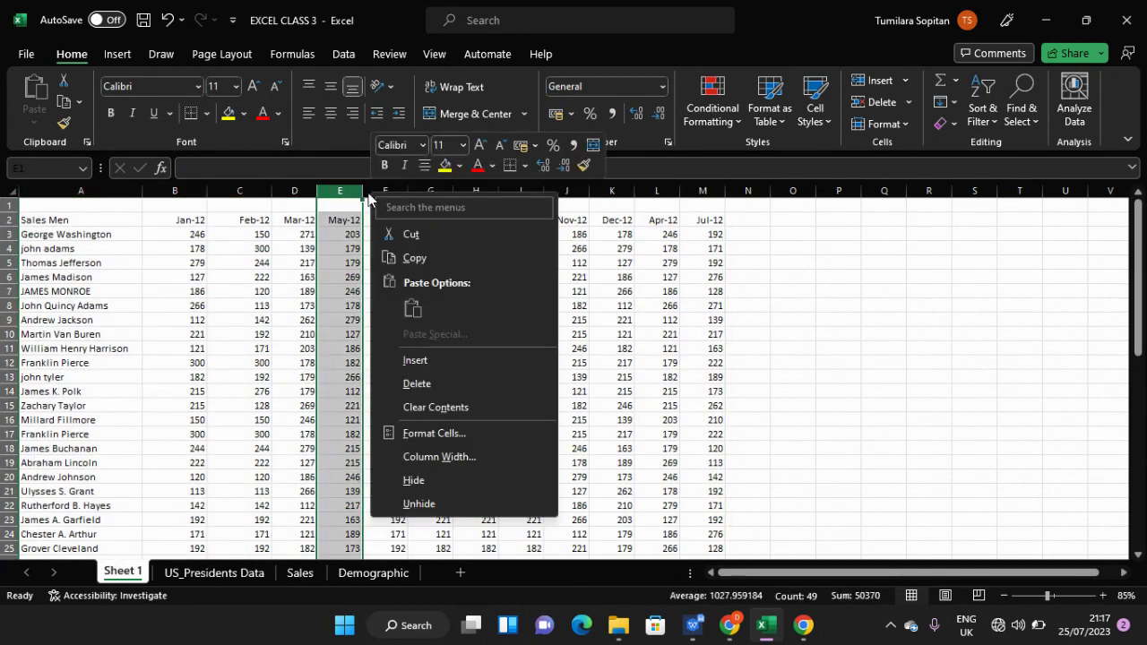
left_click(398, 365)
left_click(421, 347)
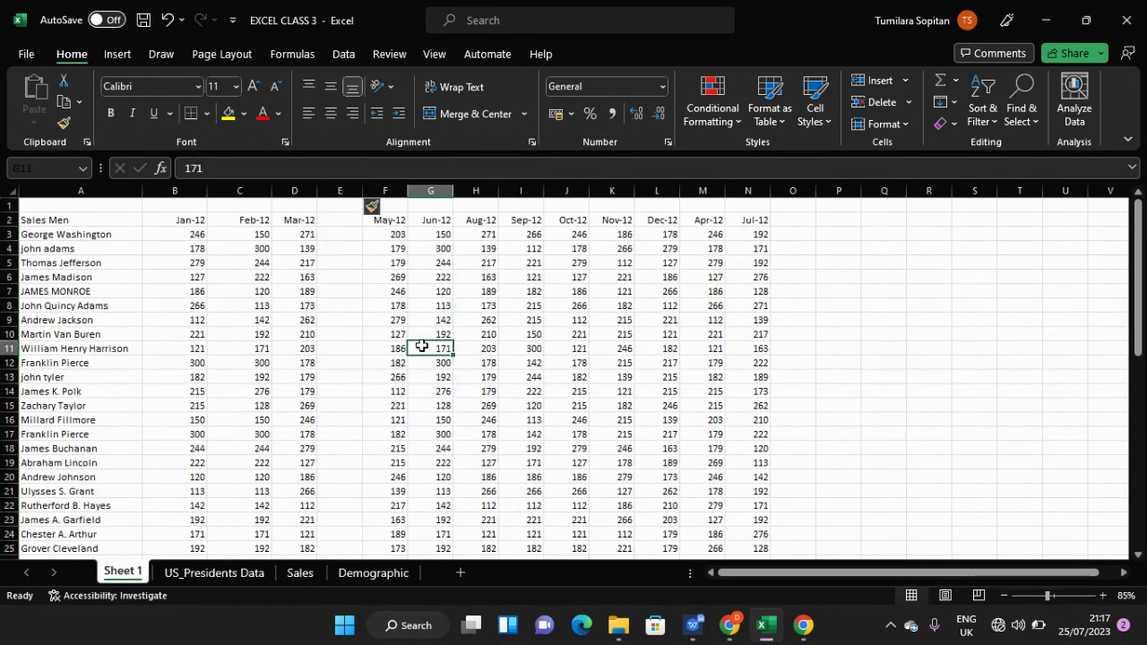
- Select the table's whole data region with Ctrl+A
double_click(809, 329)
double_click(808, 330)
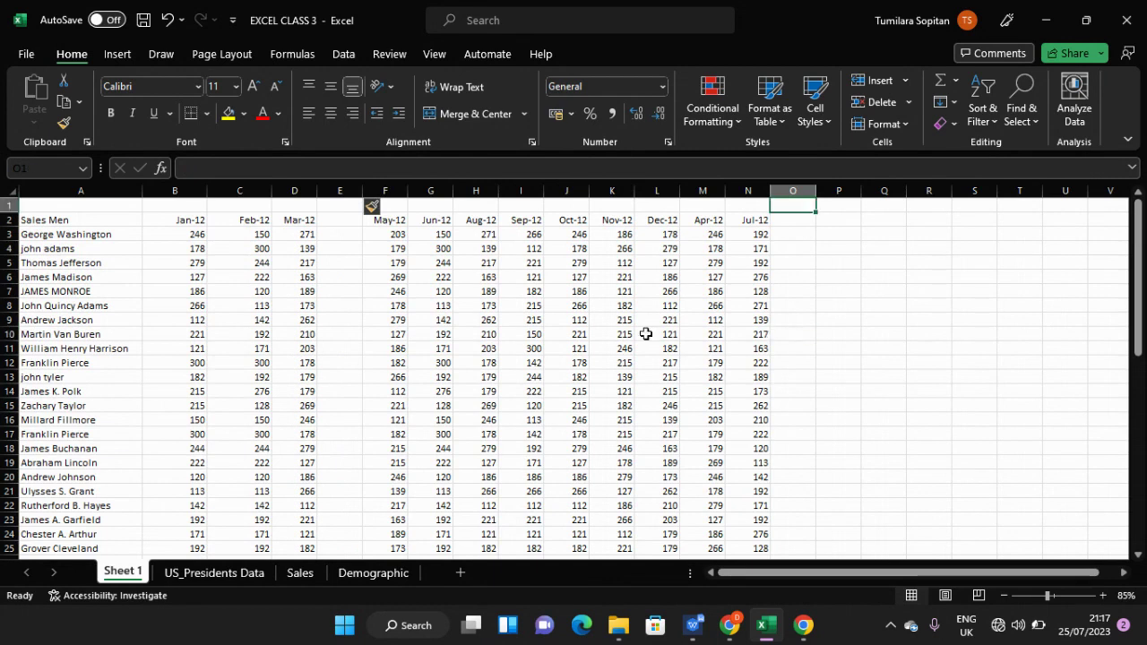
key("ctrl+a")
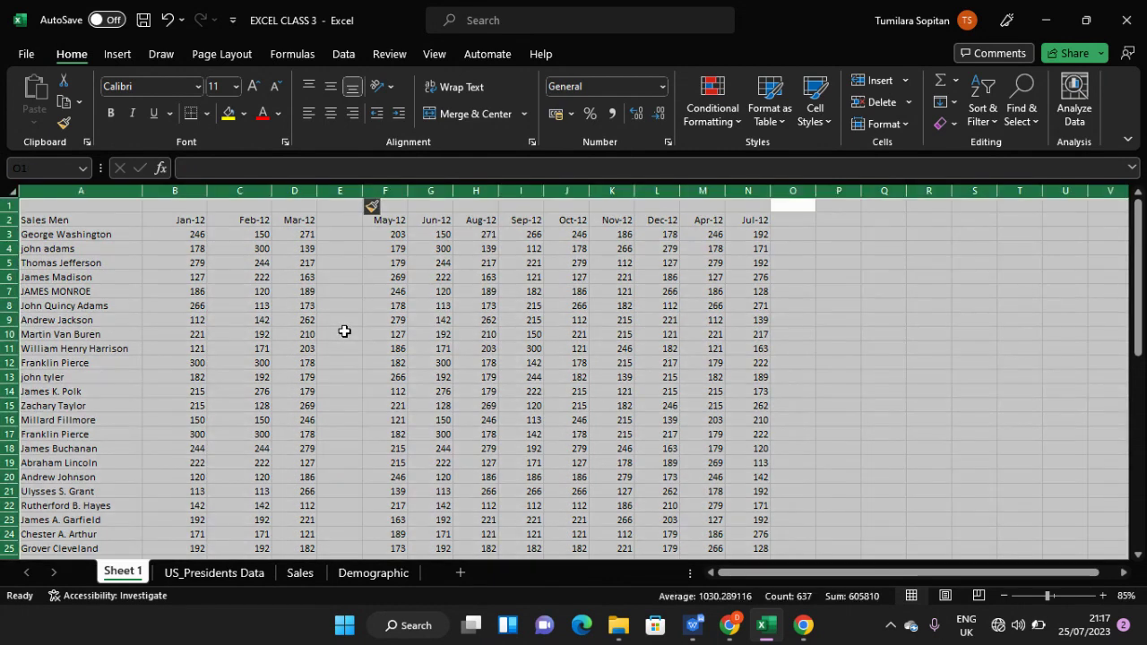
left_click(344, 331)
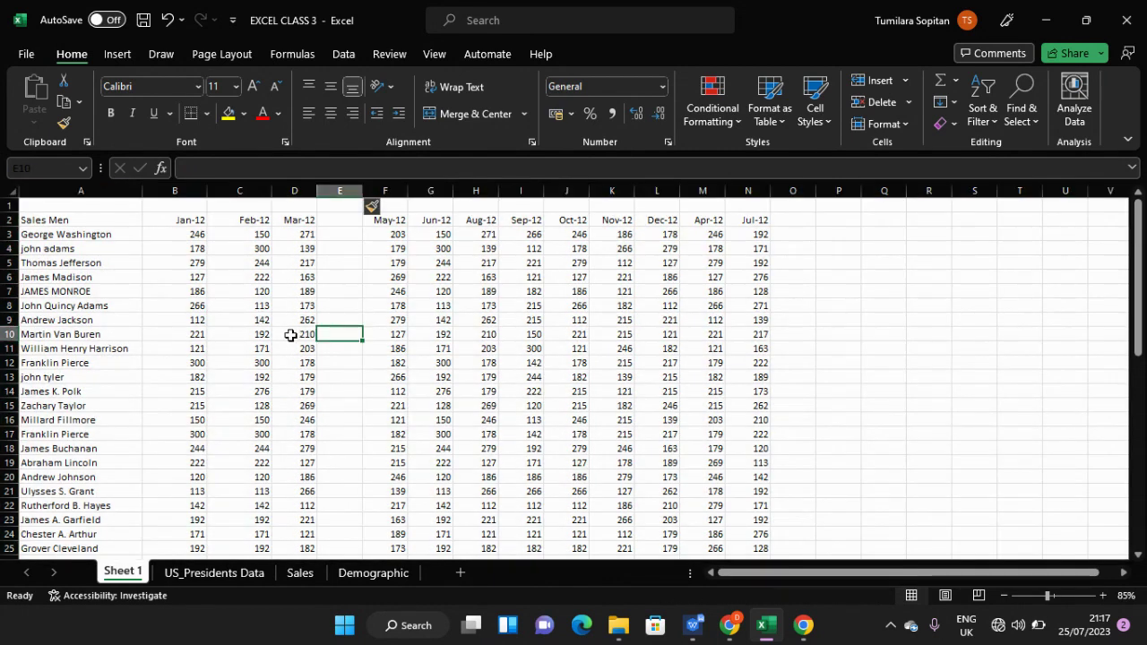
key("ctrl+a")
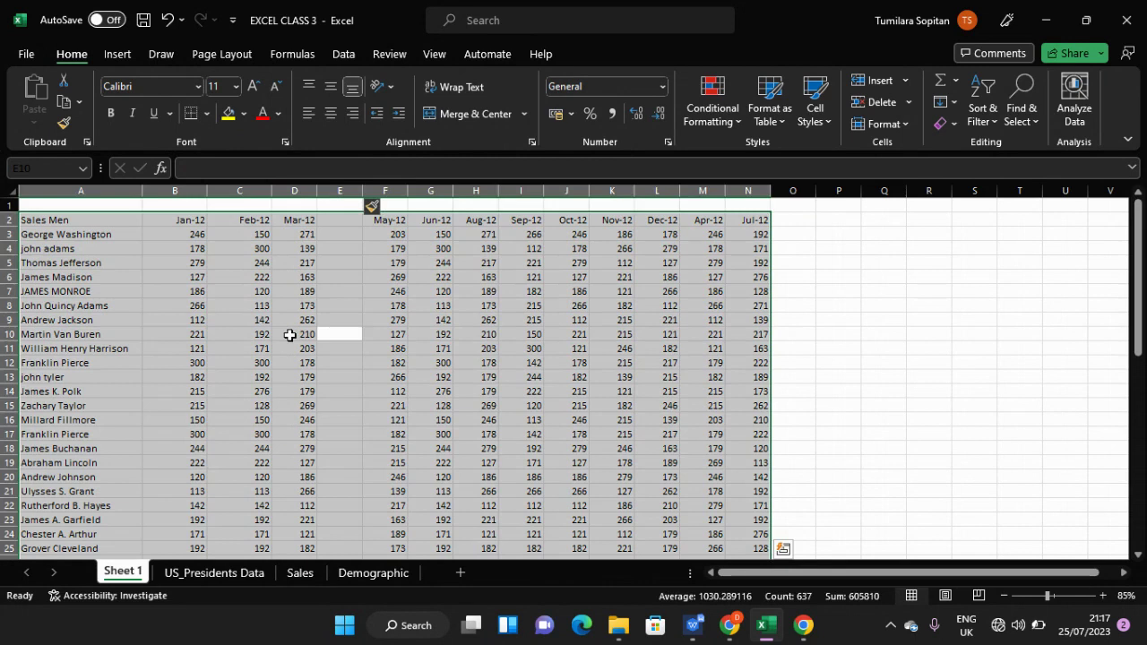
left_click(323, 306)
left_click(339, 248)
left_click(340, 220)
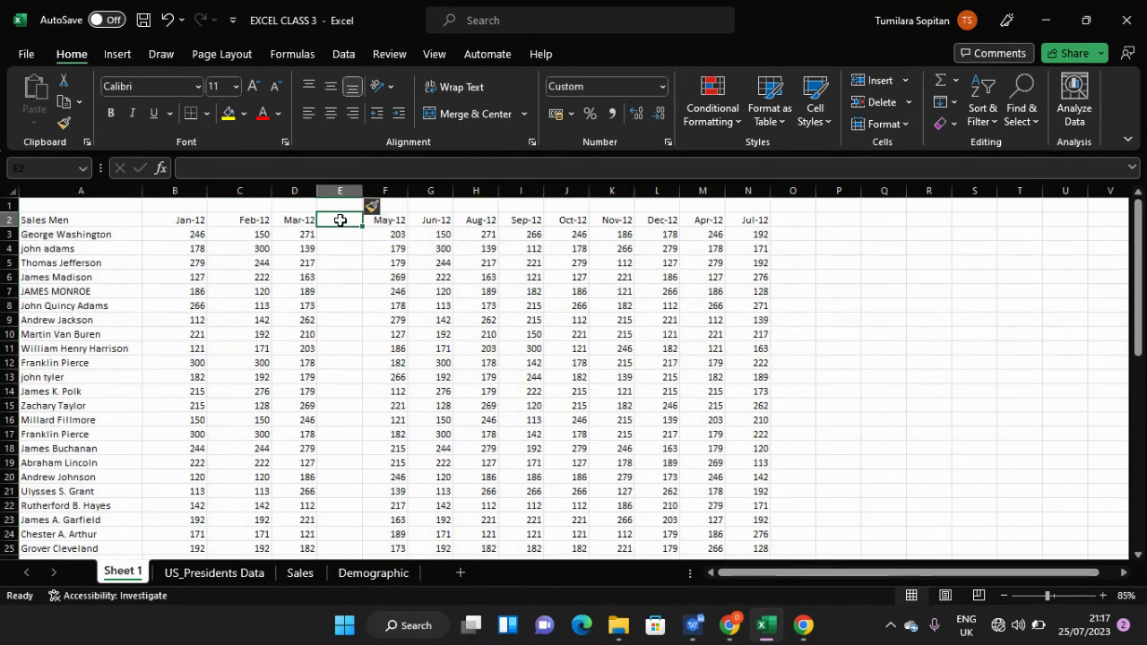
left_click(340, 189)
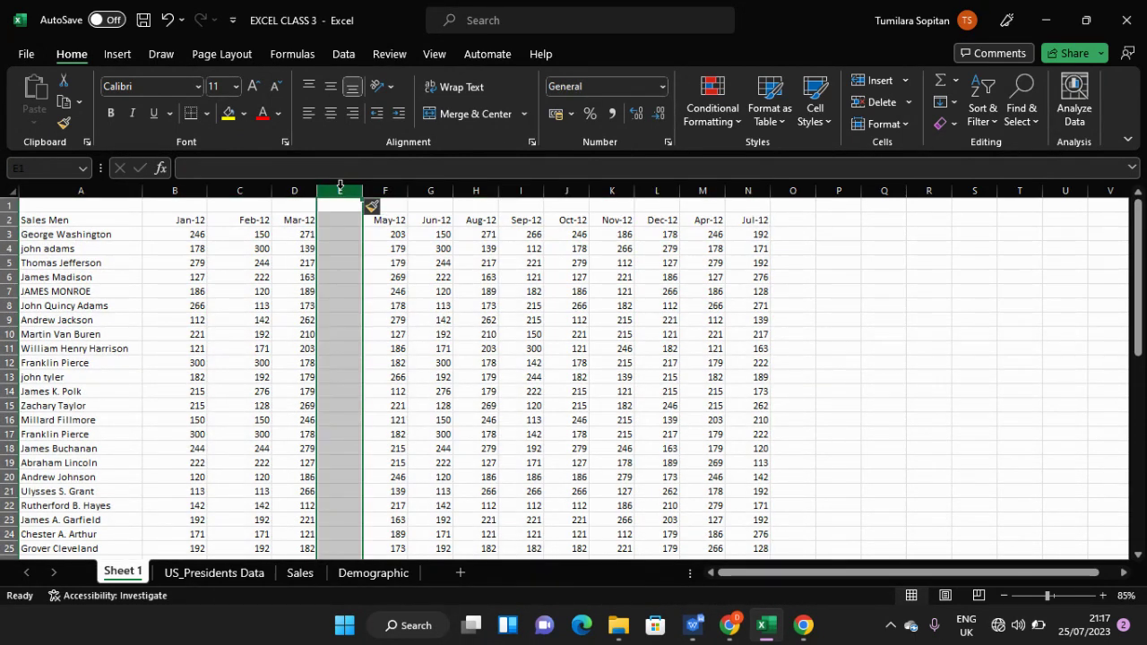
right_click(340, 189)
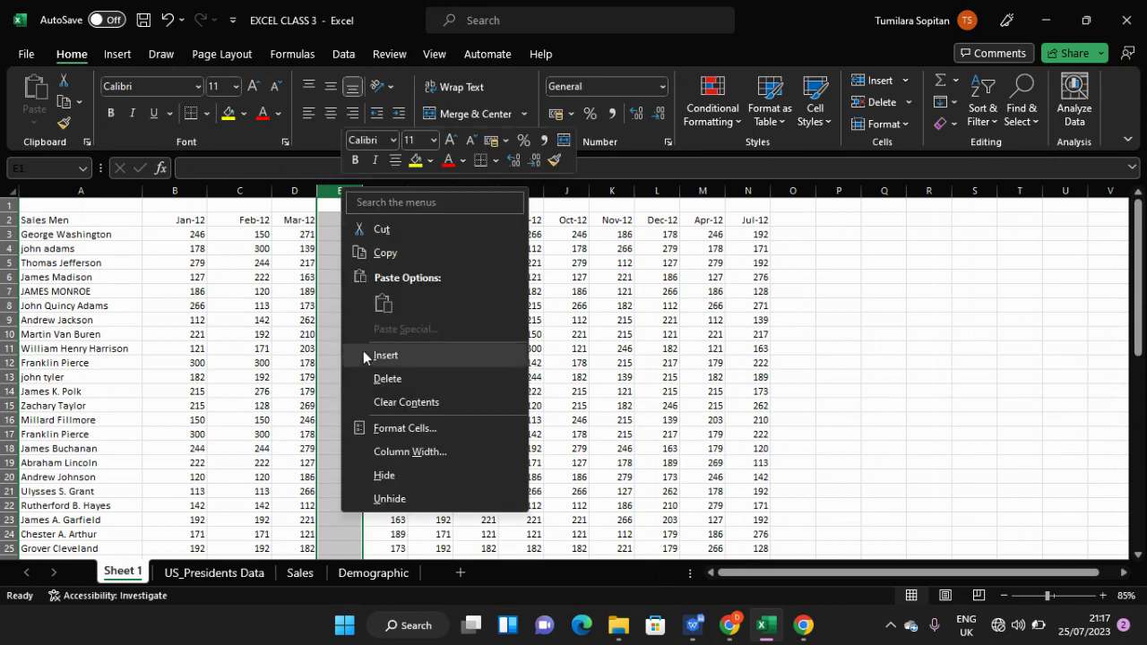
left_click(375, 380)
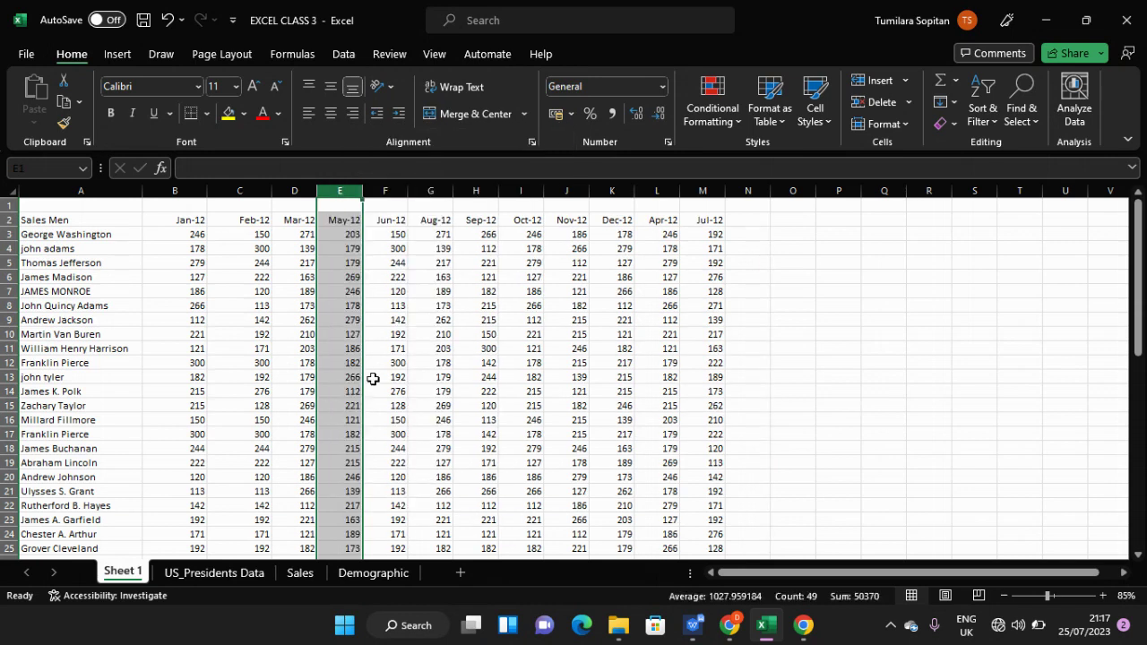
left_click(394, 321)
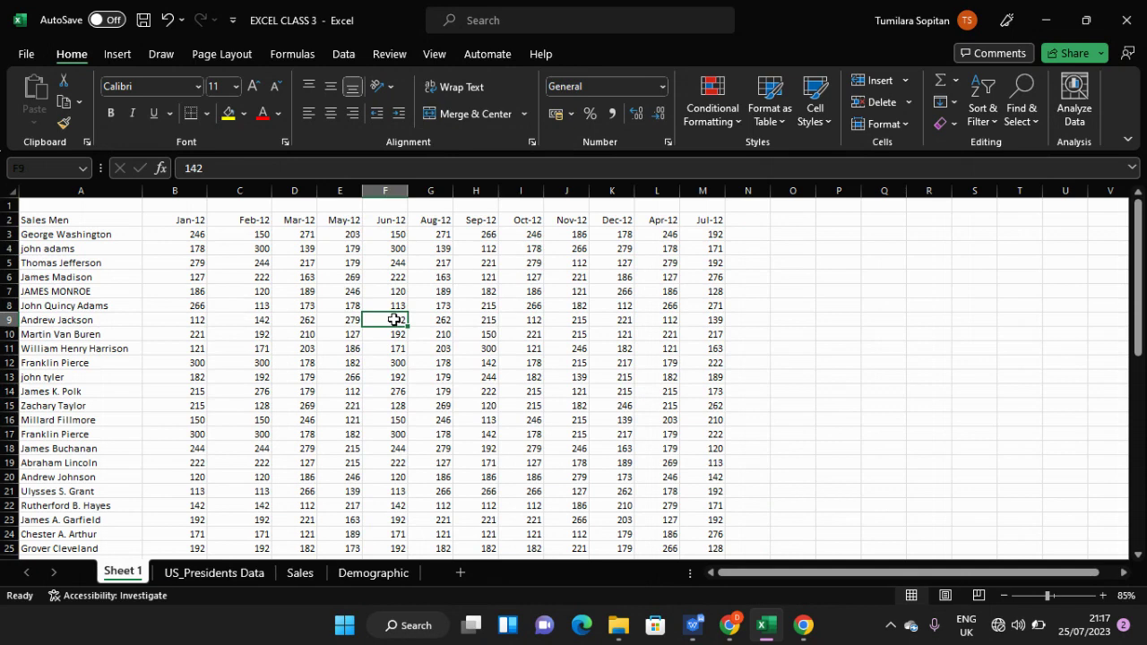
scroll(362, 406, "down", 8)
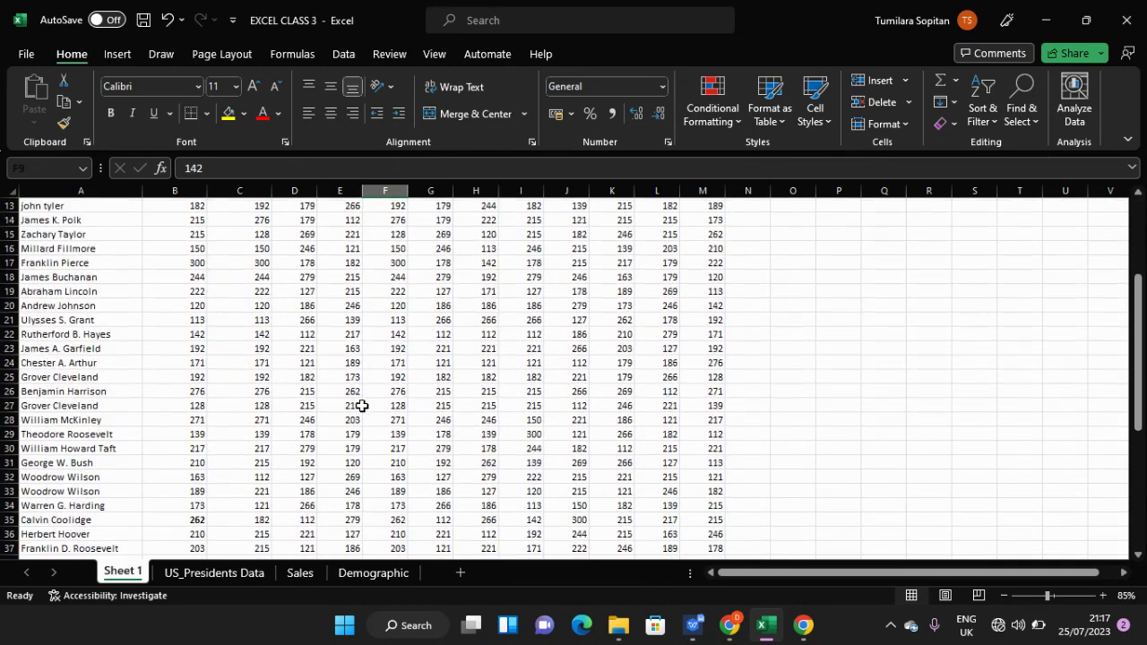
scroll(362, 406, "down", 4)
scroll(361, 406, "up", 10)
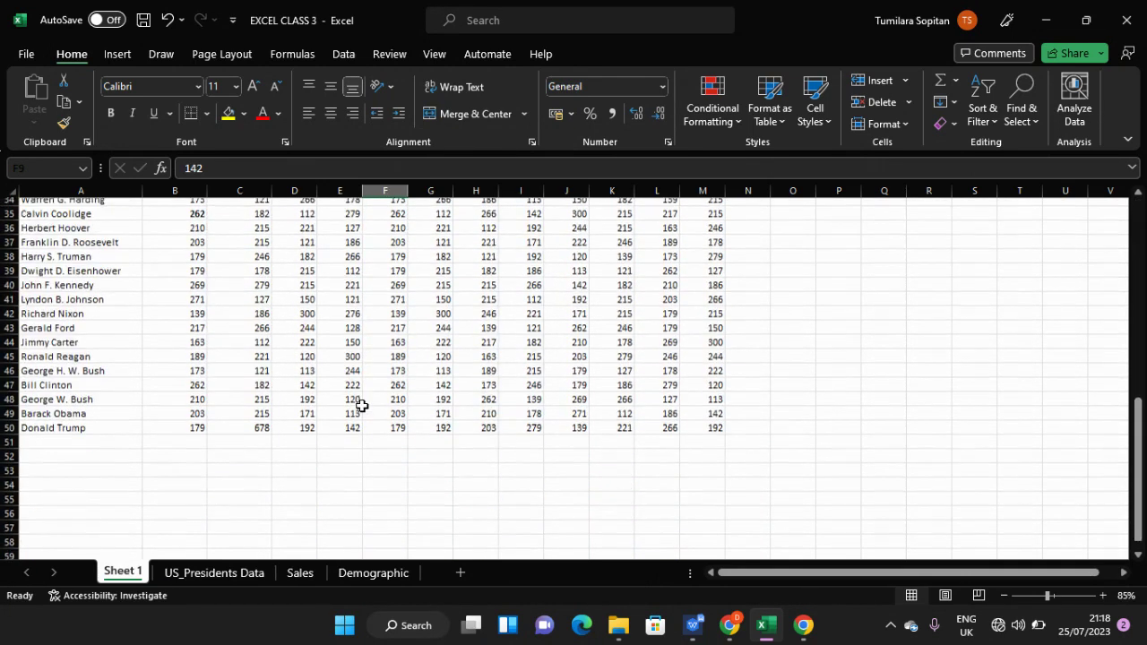
scroll(362, 406, "up", 2)
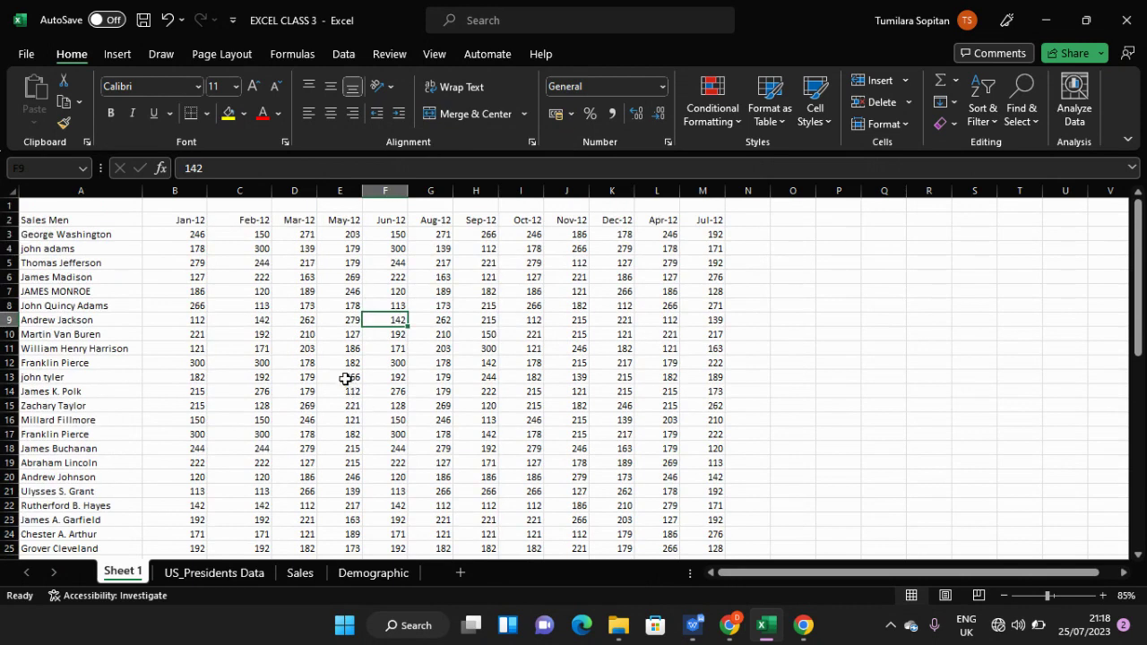
scroll(345, 379, "down", 3)
scroll(344, 379, "up", 3)
- Select the whole sales table and clear all its formatting
left_click(957, 126)
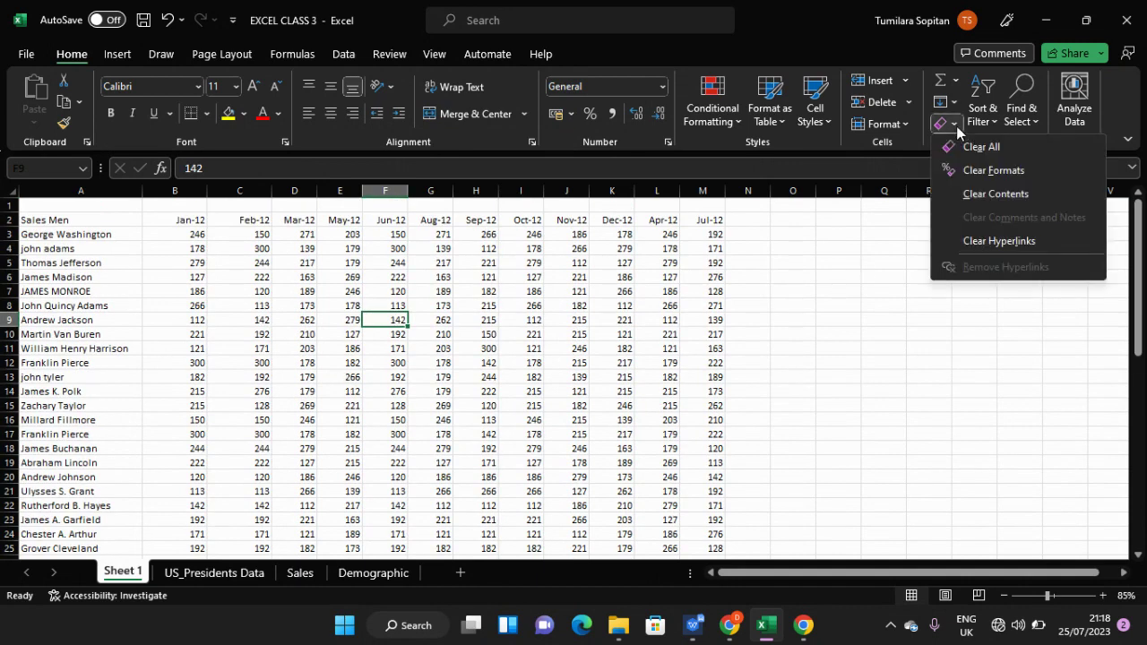
left_click(968, 172)
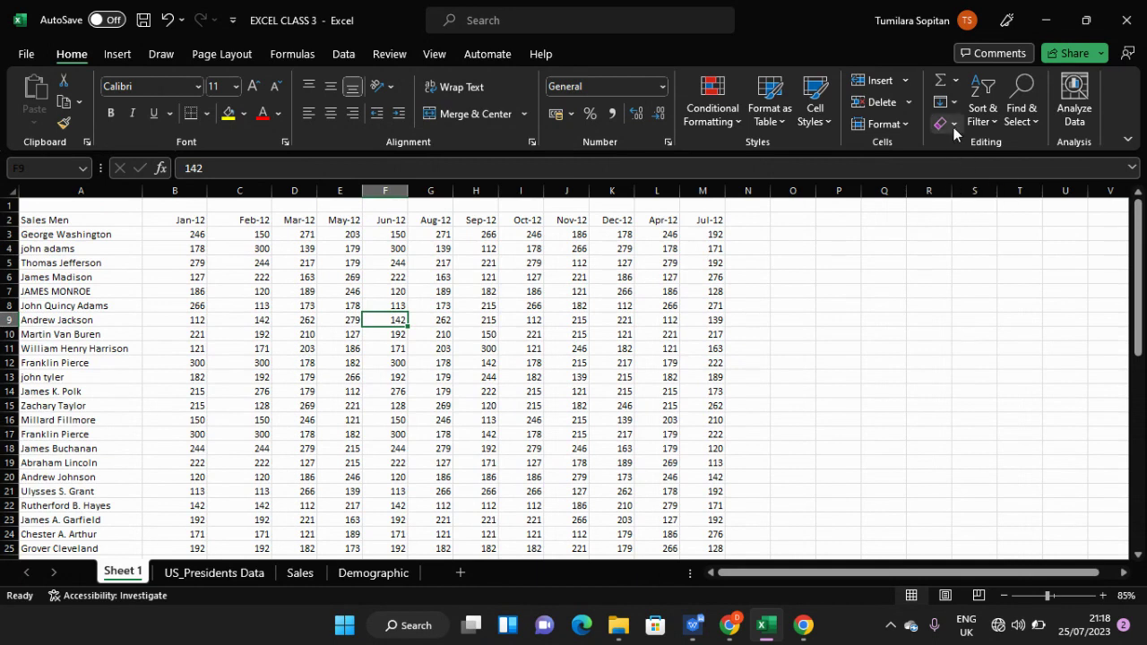
left_click(953, 127)
left_click(979, 171)
key("ctrl+a")
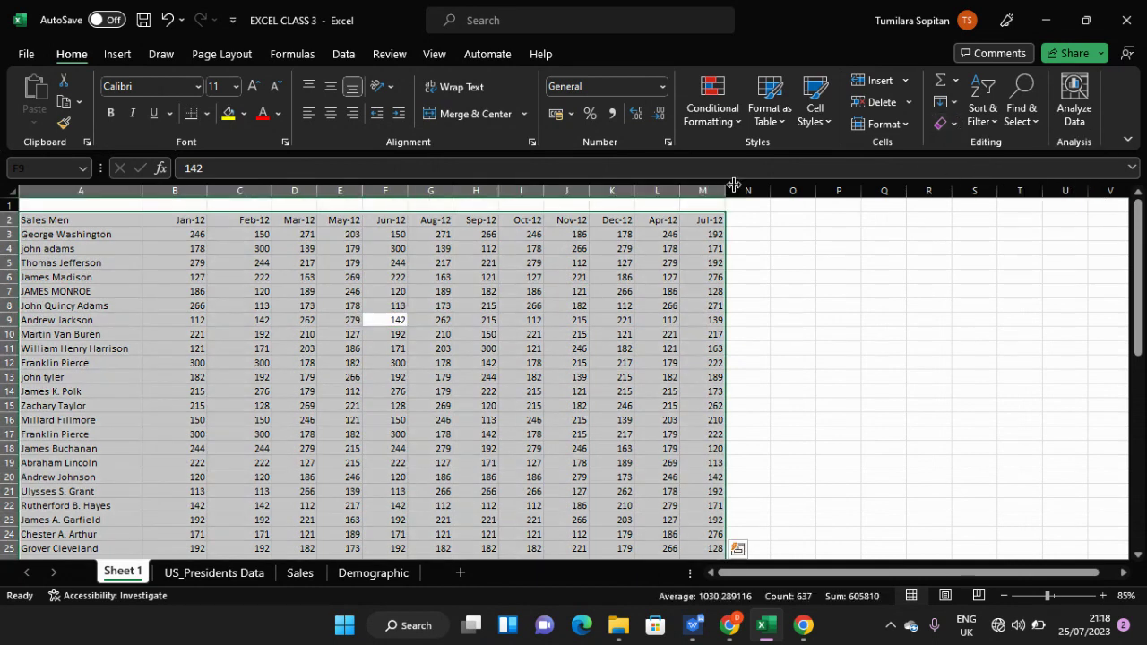
left_click(954, 127)
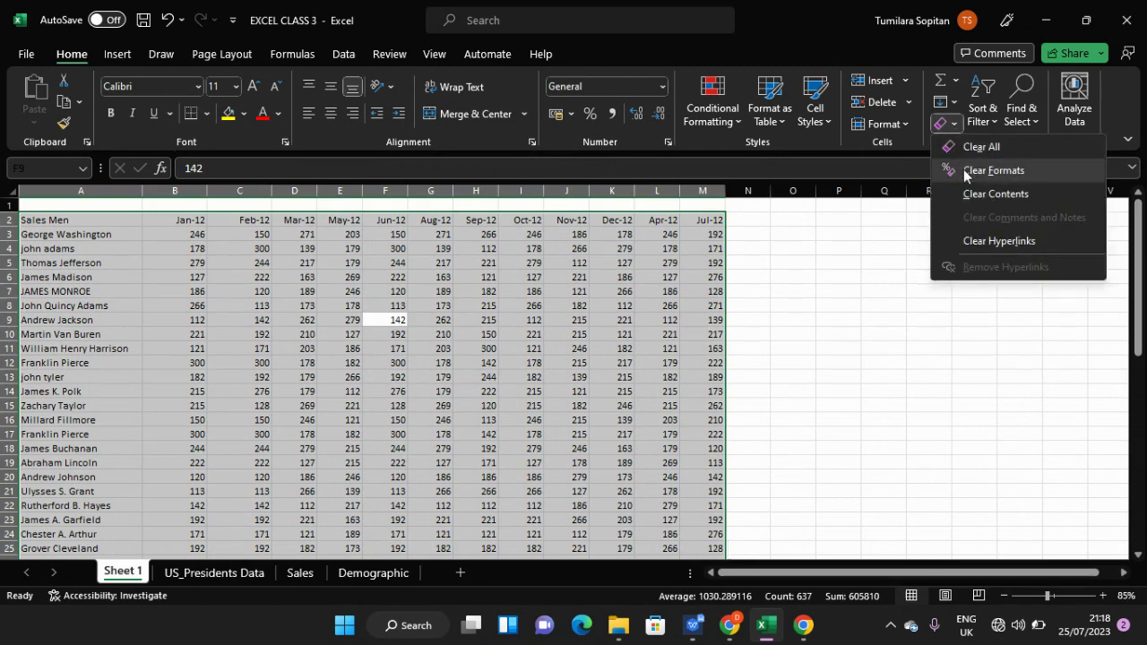
left_click(964, 169)
- Reselect the table from cell I9 and clear its formats again
left_click(948, 123)
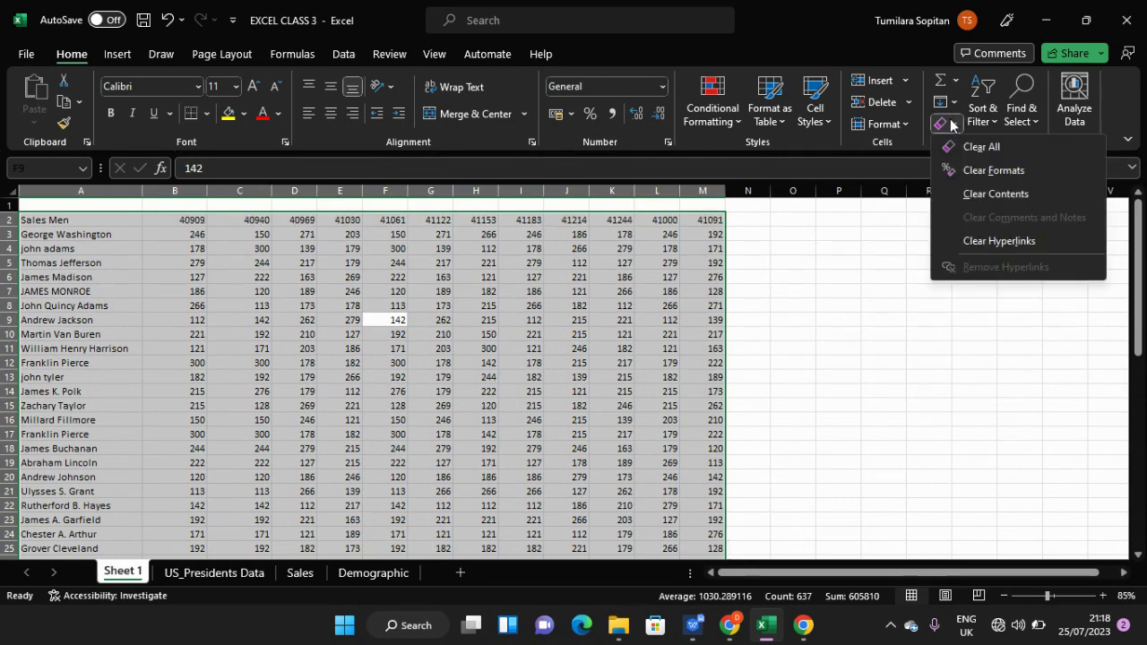
left_click(976, 169)
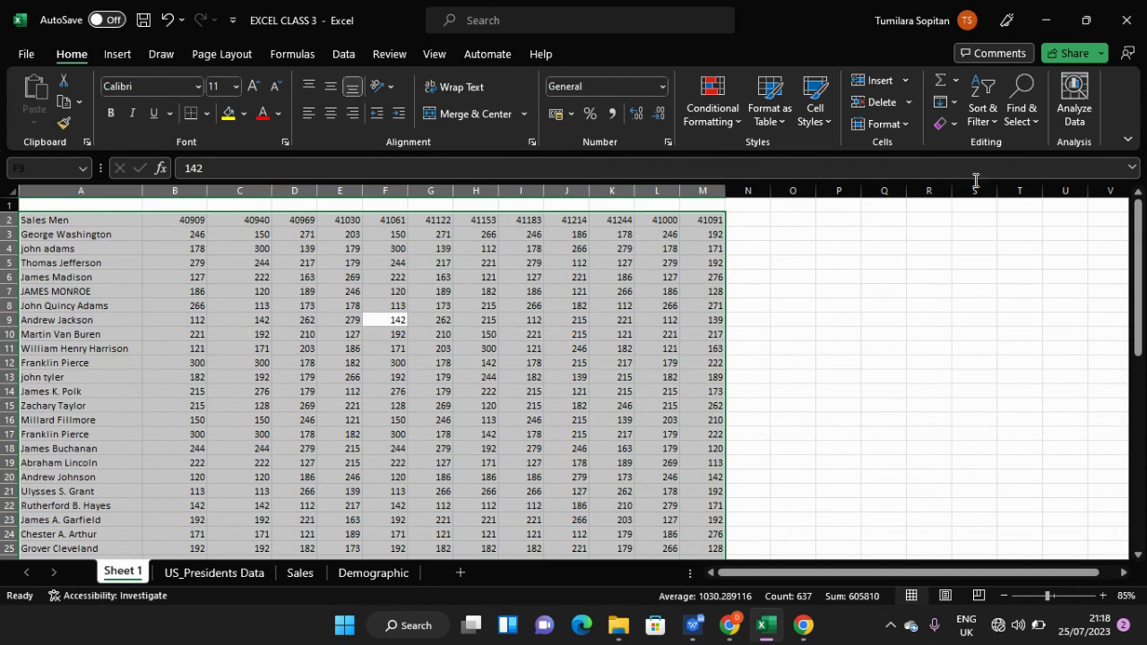
left_click(524, 319)
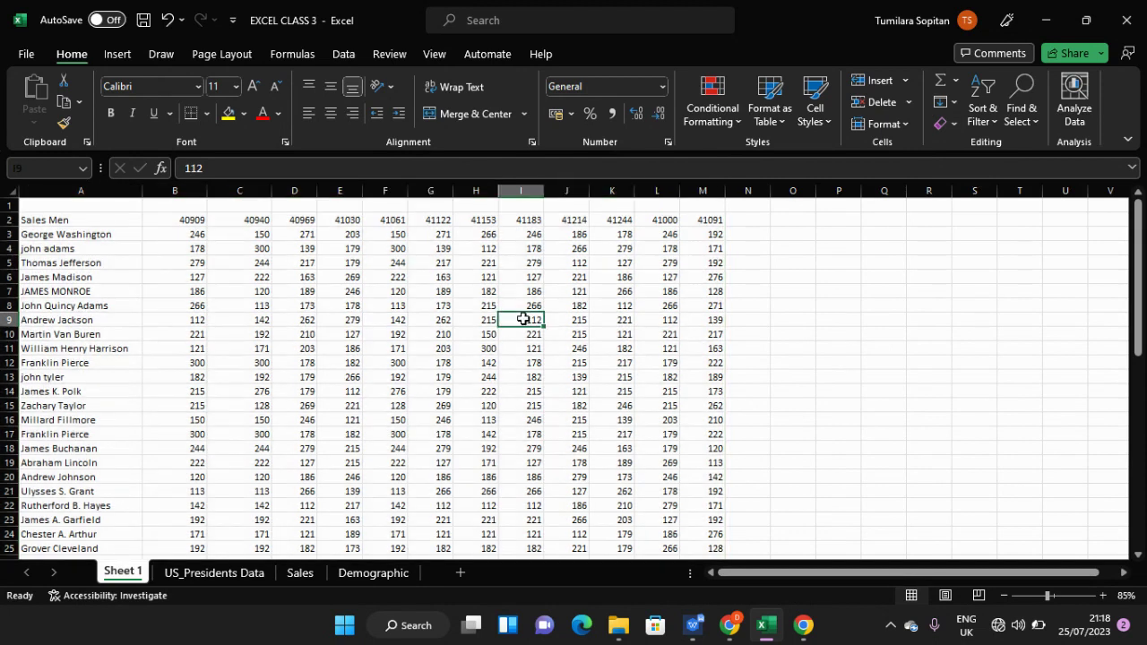
key("ctrl+a")
left_click(950, 125)
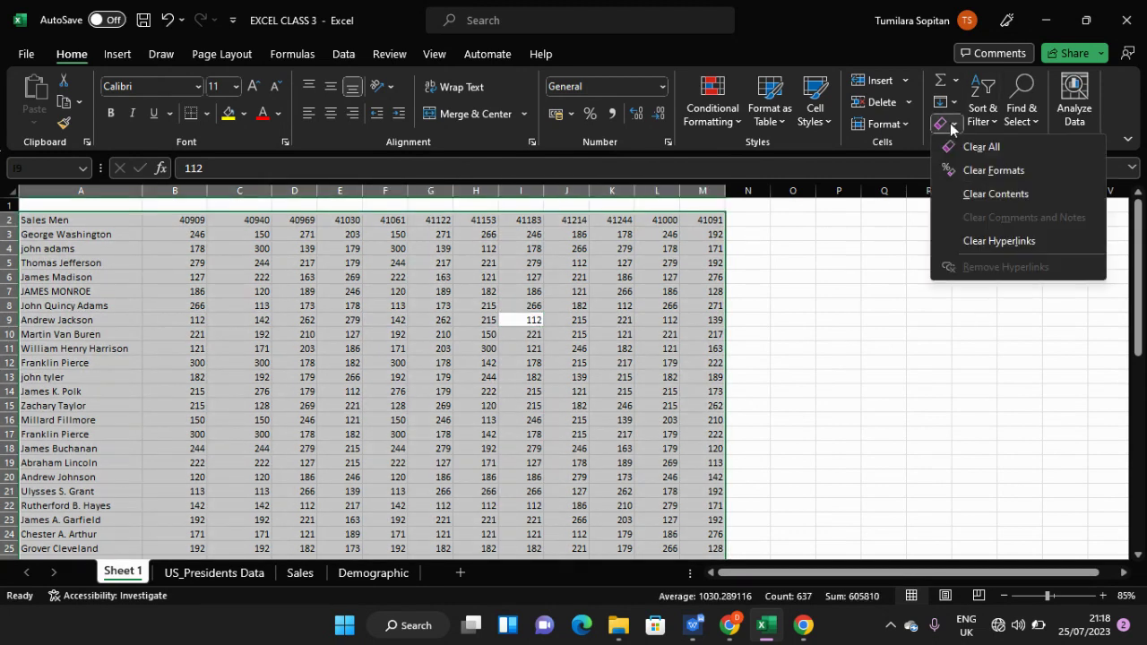
left_click(989, 169)
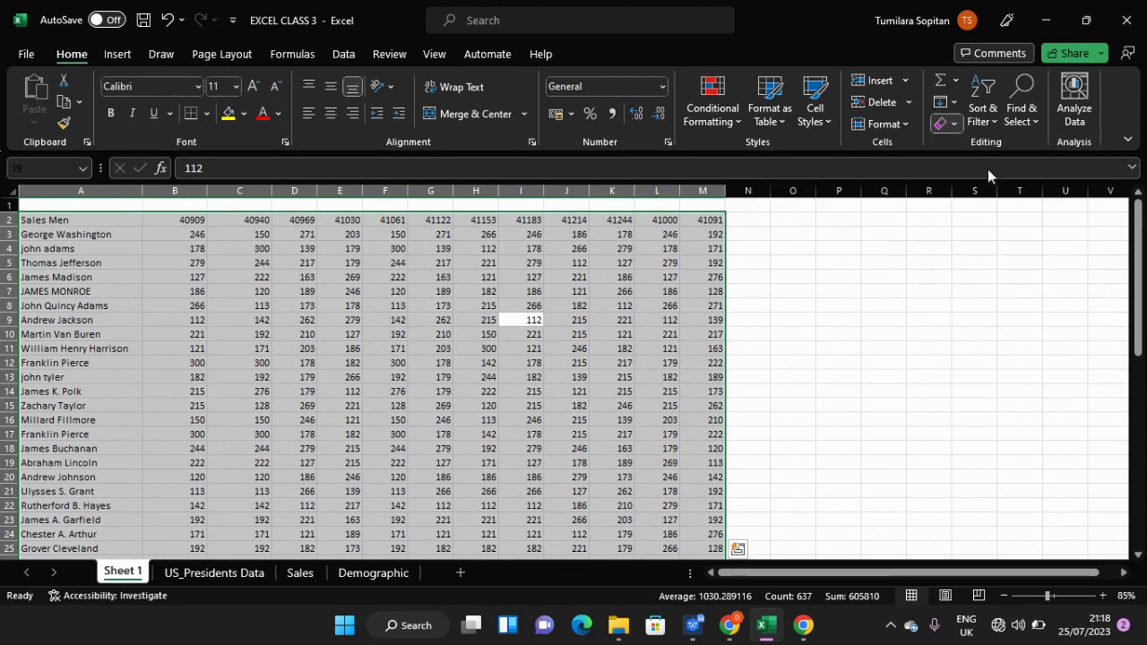
left_click(536, 295)
scroll(302, 408, "down", 3)
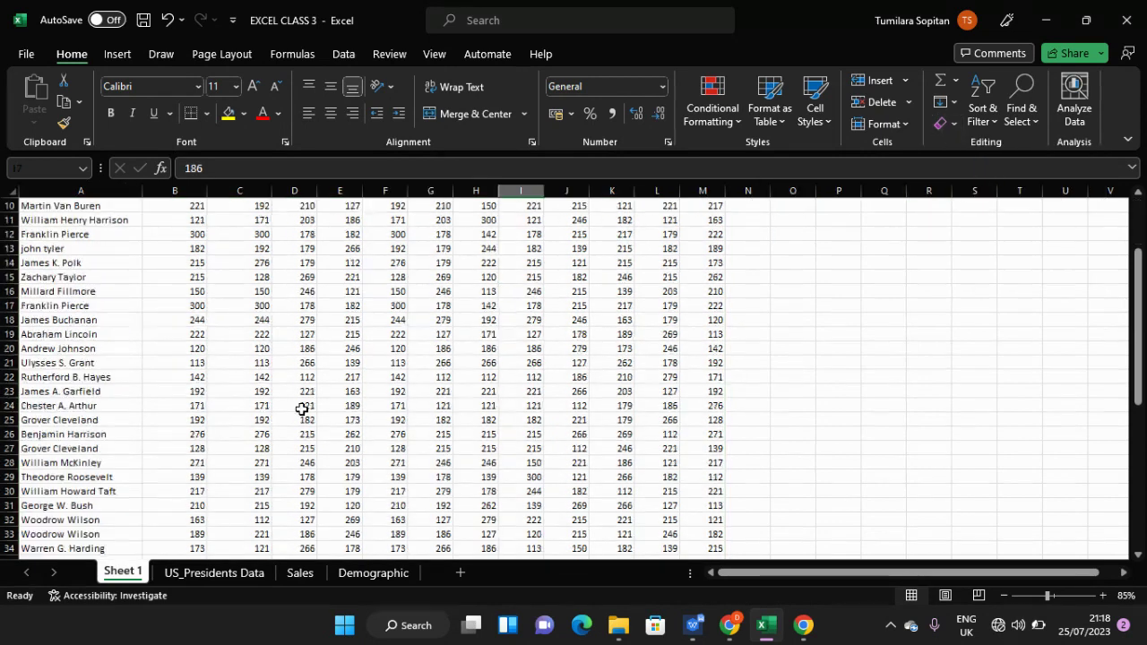
scroll(302, 408, "up", 3)
left_click(305, 408)
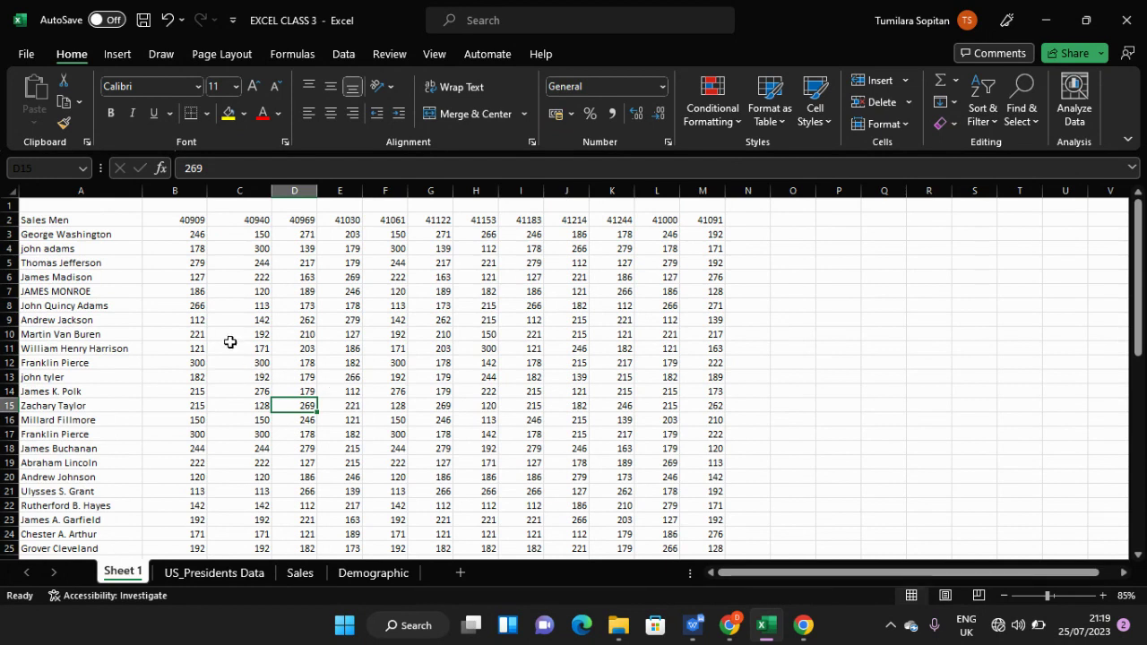
- Undo the format clear so row 2 shows Jan-12 to Jul-12 dates again
key("ctrl+z")
key("ctrl+z")
key("ctrl+z")
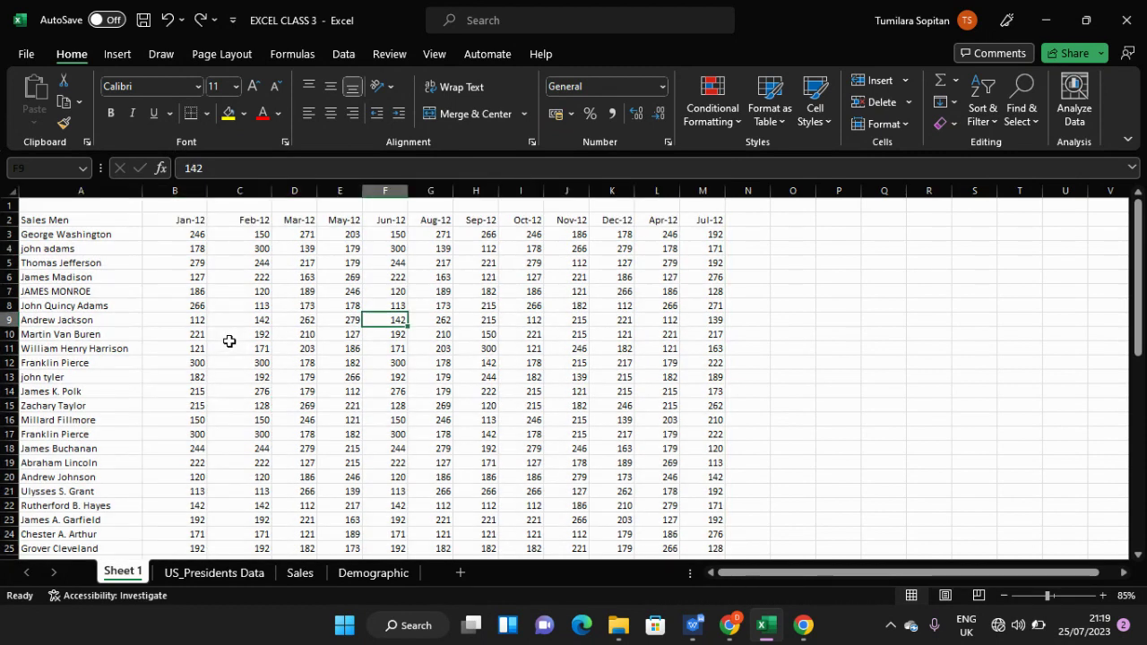
left_click(237, 302)
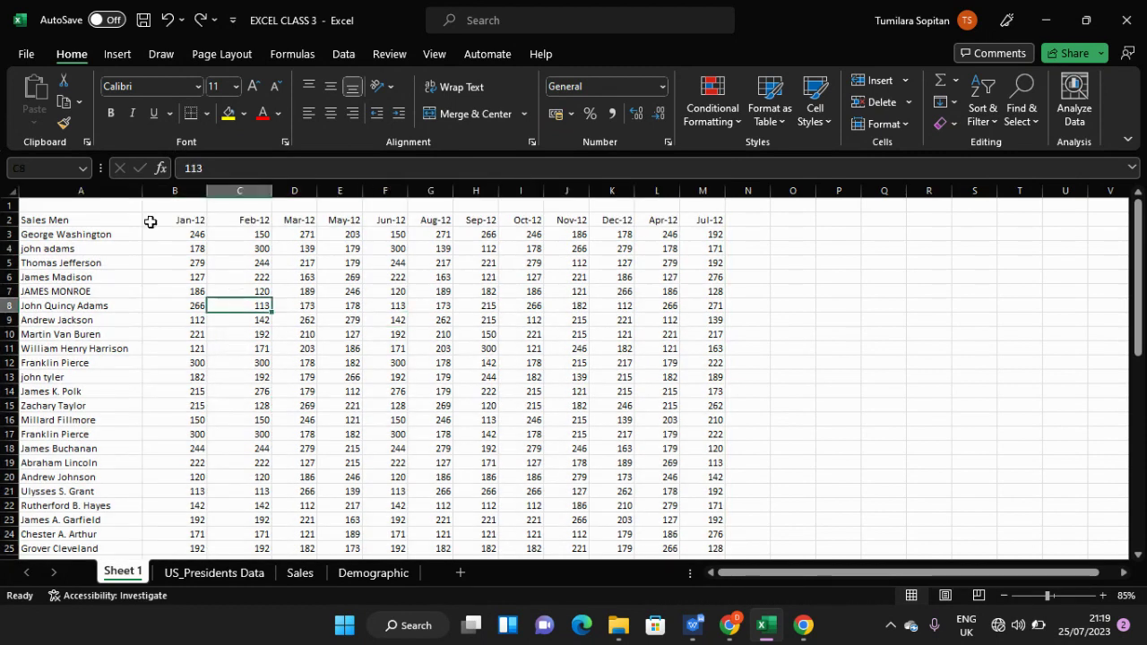
left_click(38, 220)
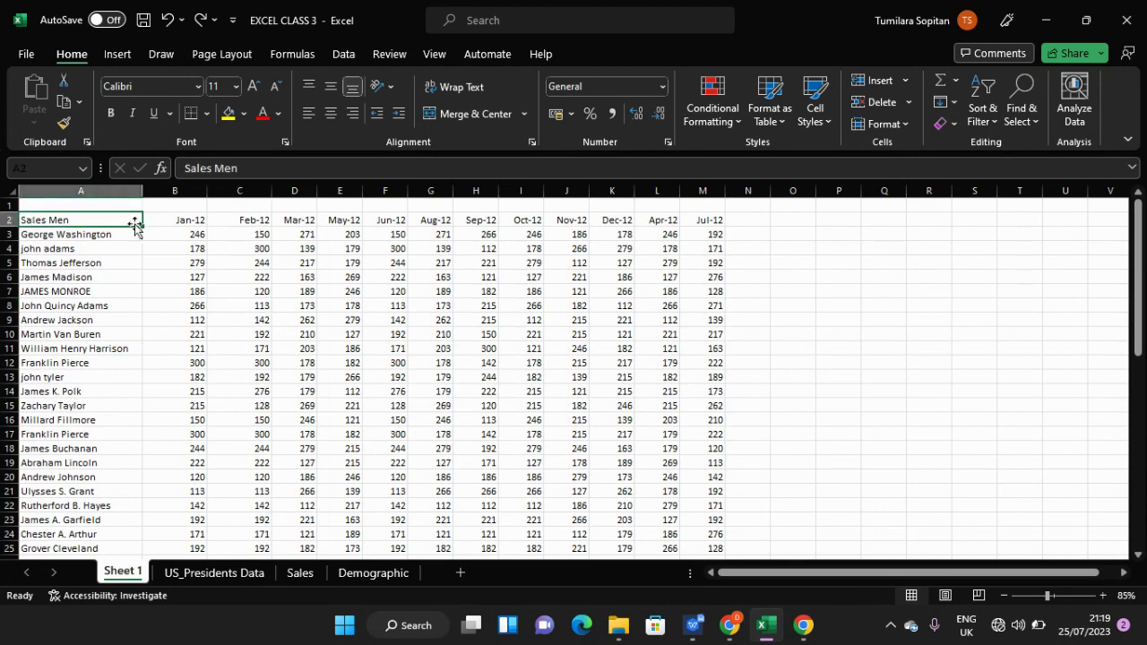
left_click(4, 219)
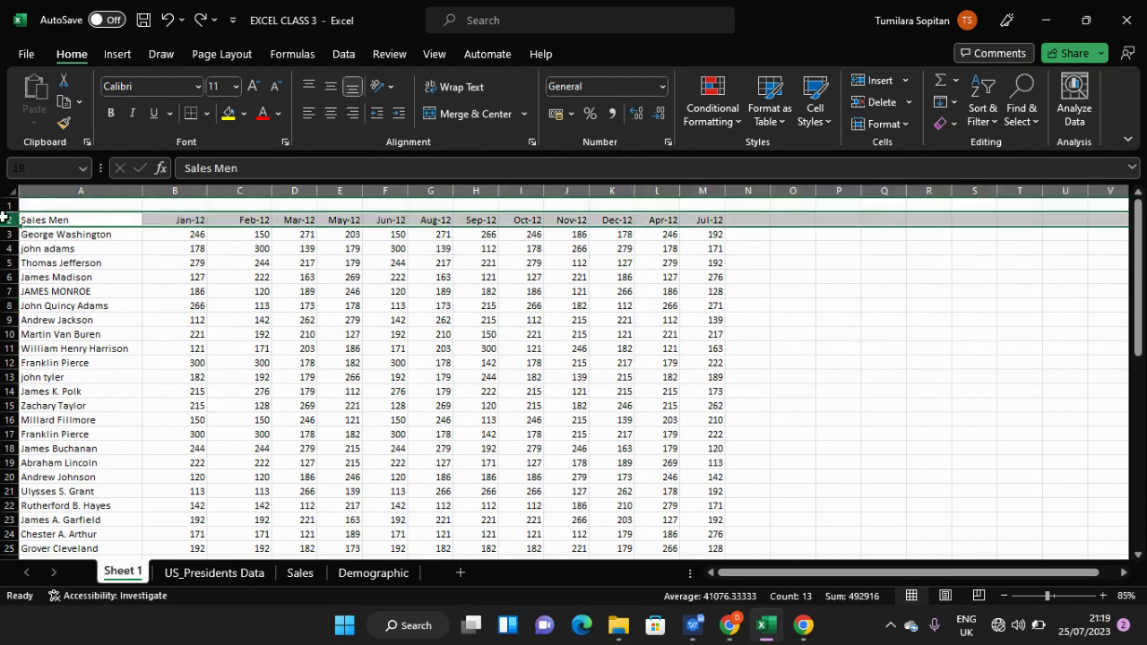
- Select columns A through M together
left_click(82, 191)
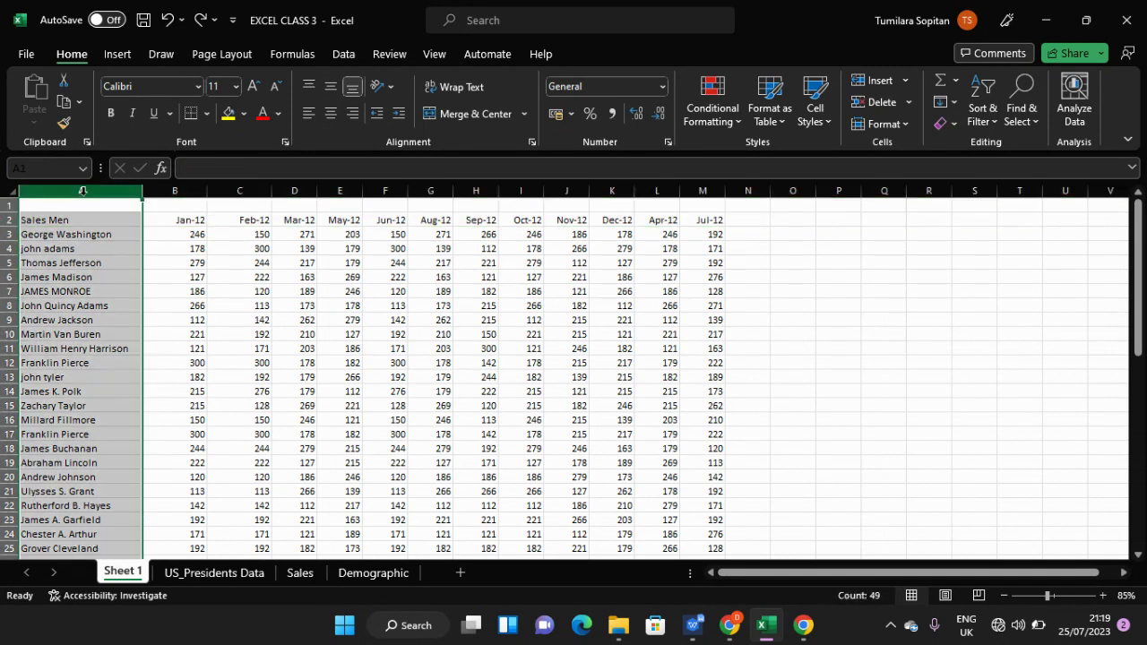
left_click(170, 190, "ctrl")
left_click(225, 190, "ctrl")
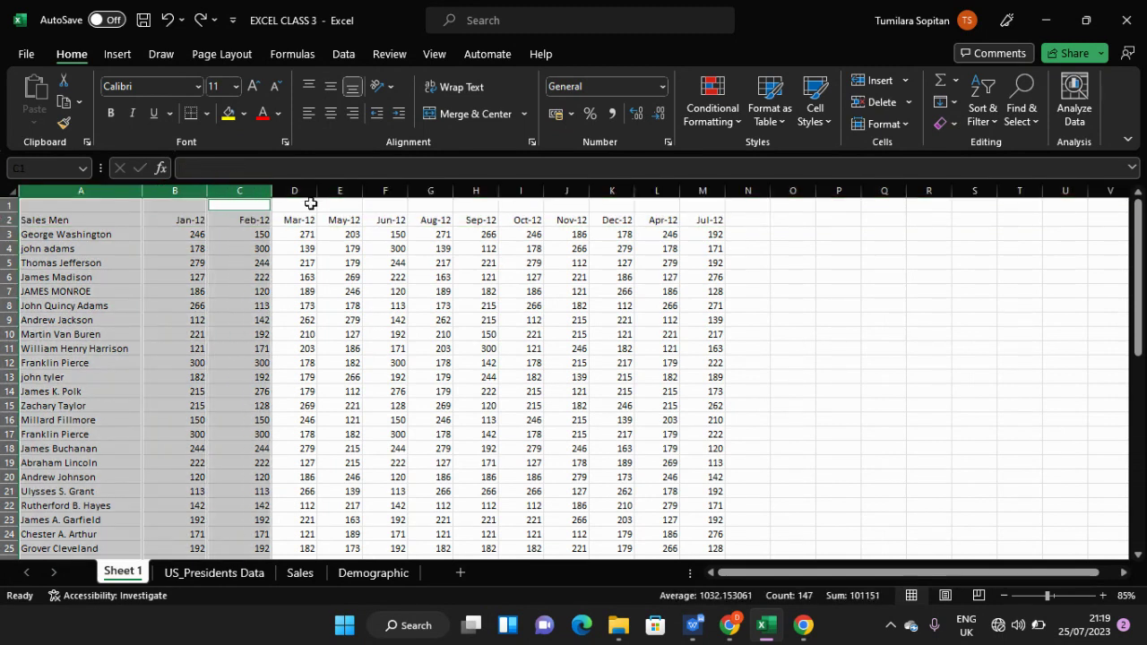
left_click(302, 189, "ctrl")
left_click(336, 190, "ctrl")
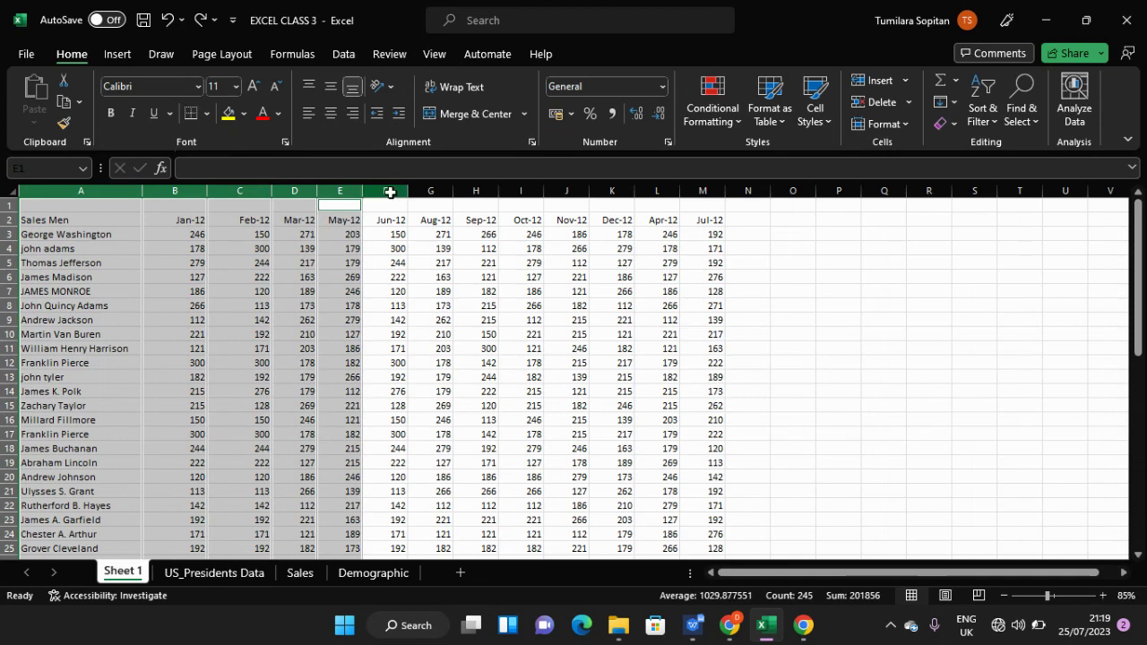
left_click(387, 190, "ctrl")
left_click(434, 189, "ctrl")
left_click(476, 191, "ctrl")
left_click(512, 190, "ctrl")
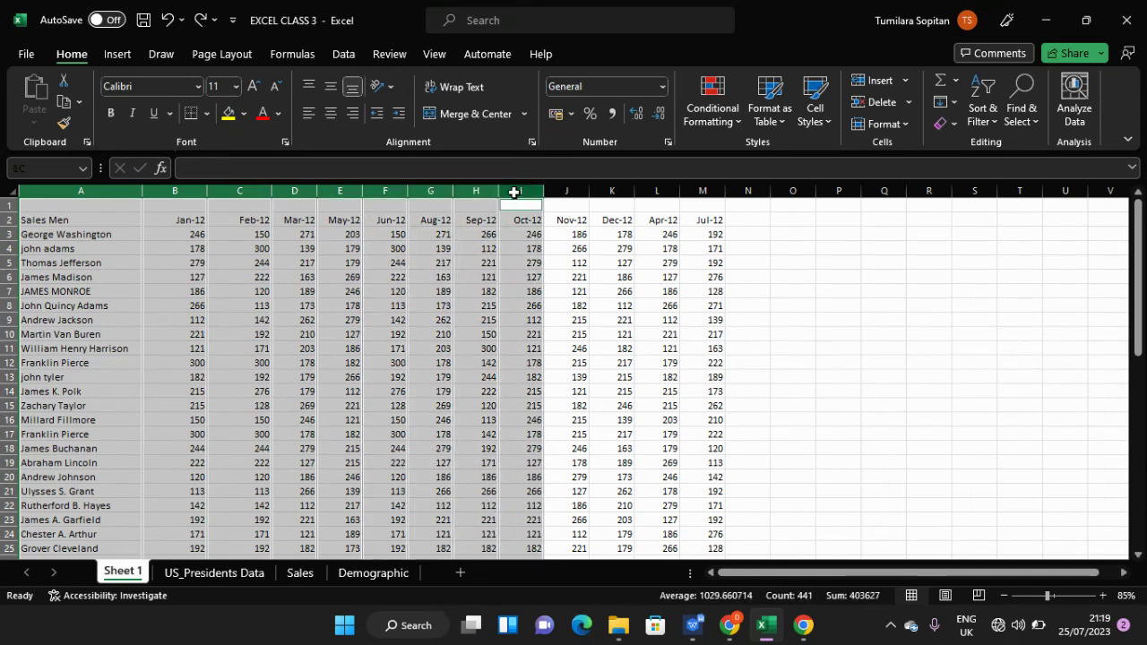
left_click(560, 190, "ctrl")
left_click(617, 191, "ctrl")
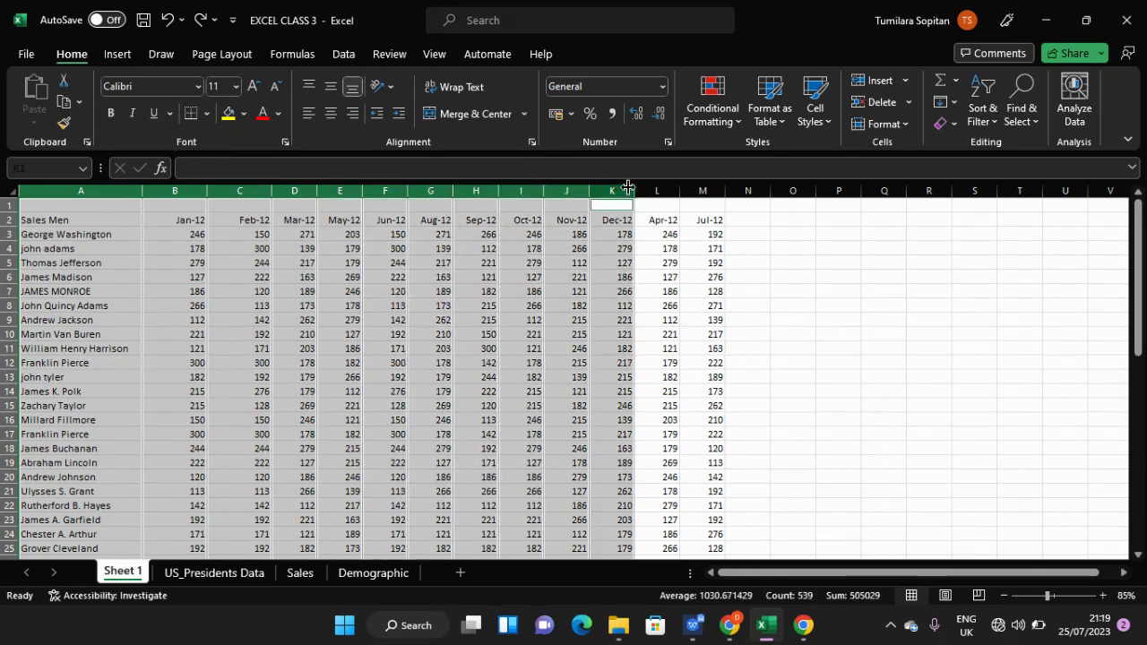
left_click(649, 191, "ctrl")
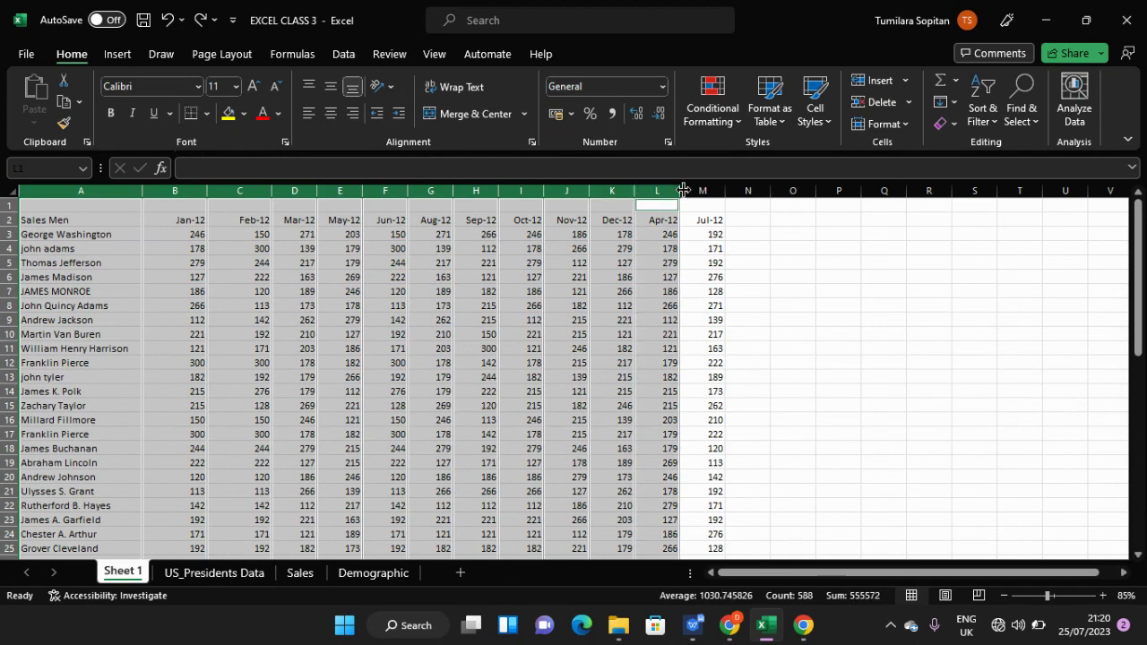
left_click(702, 190, "ctrl")
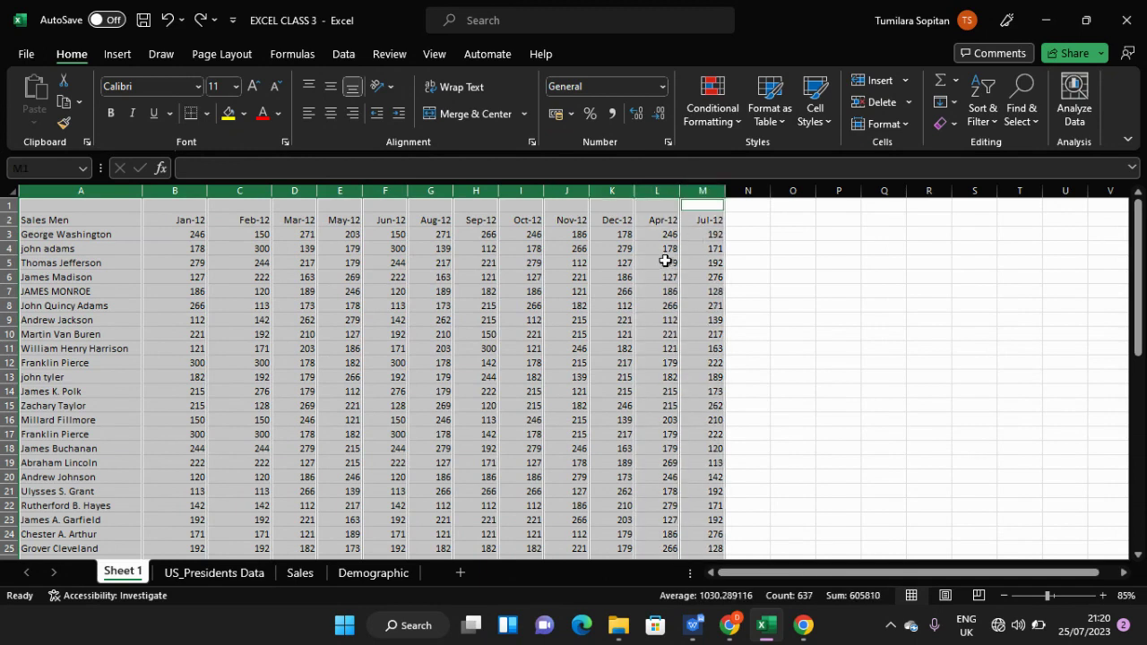
scroll(665, 261, "down", 12)
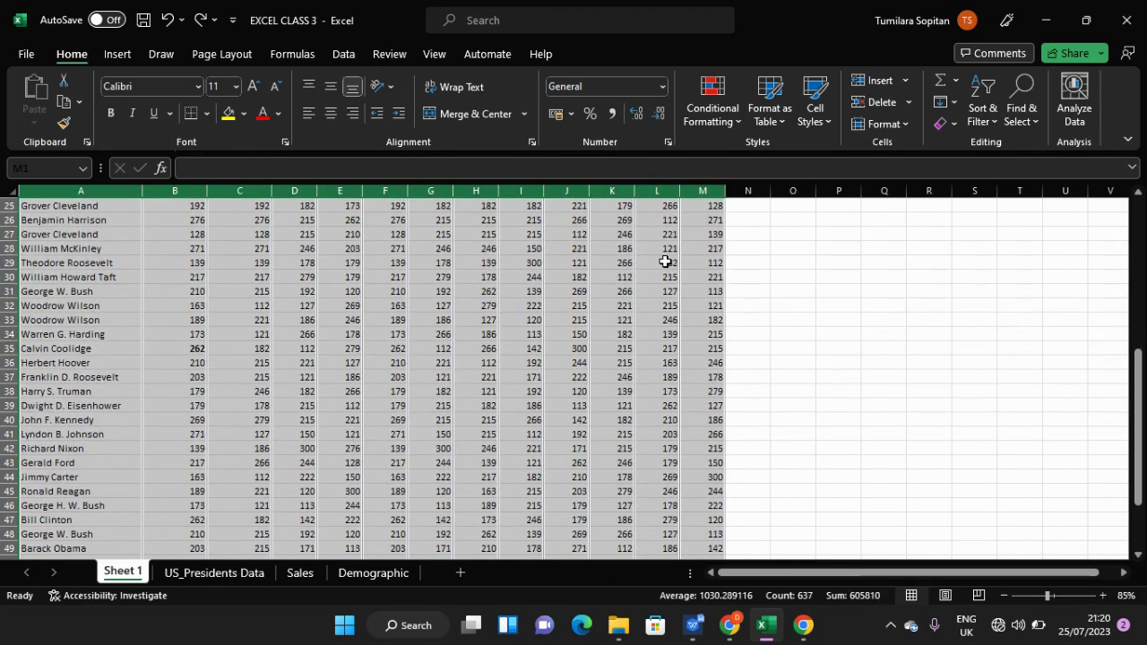
scroll(665, 261, "up", 9)
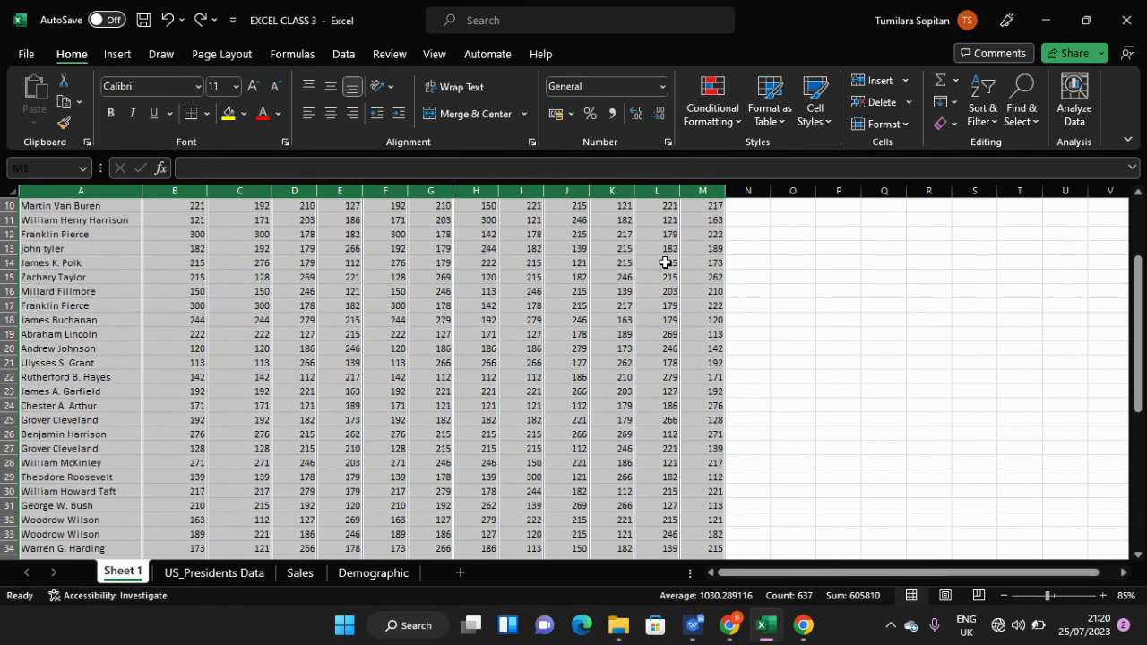
scroll(665, 261, "up", 3)
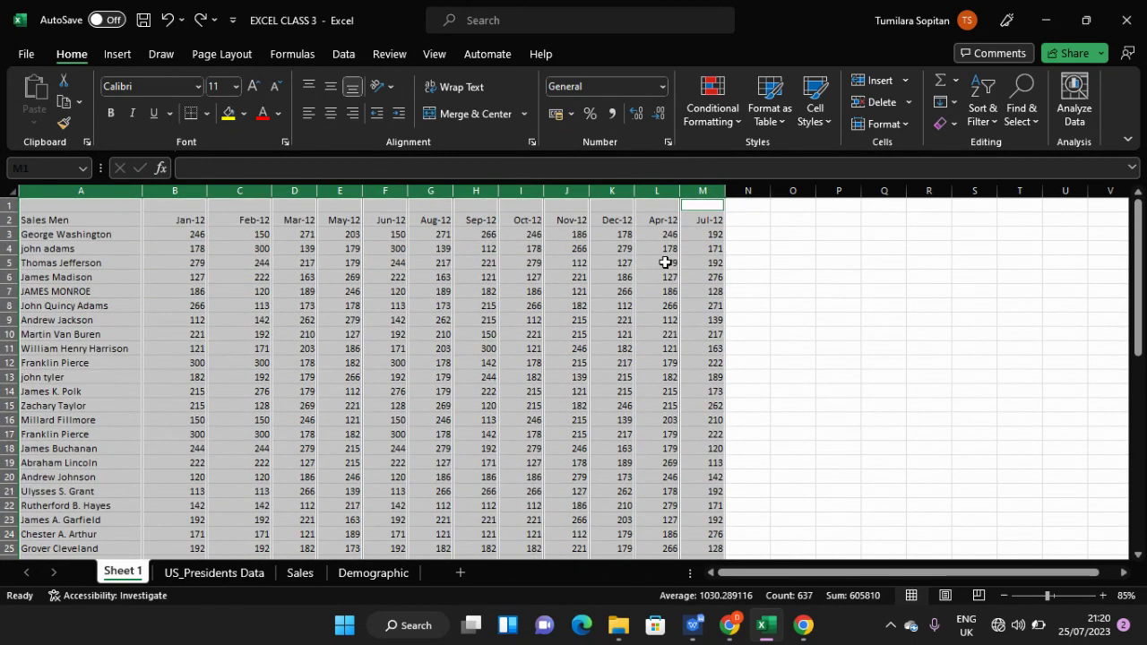
left_click(619, 262)
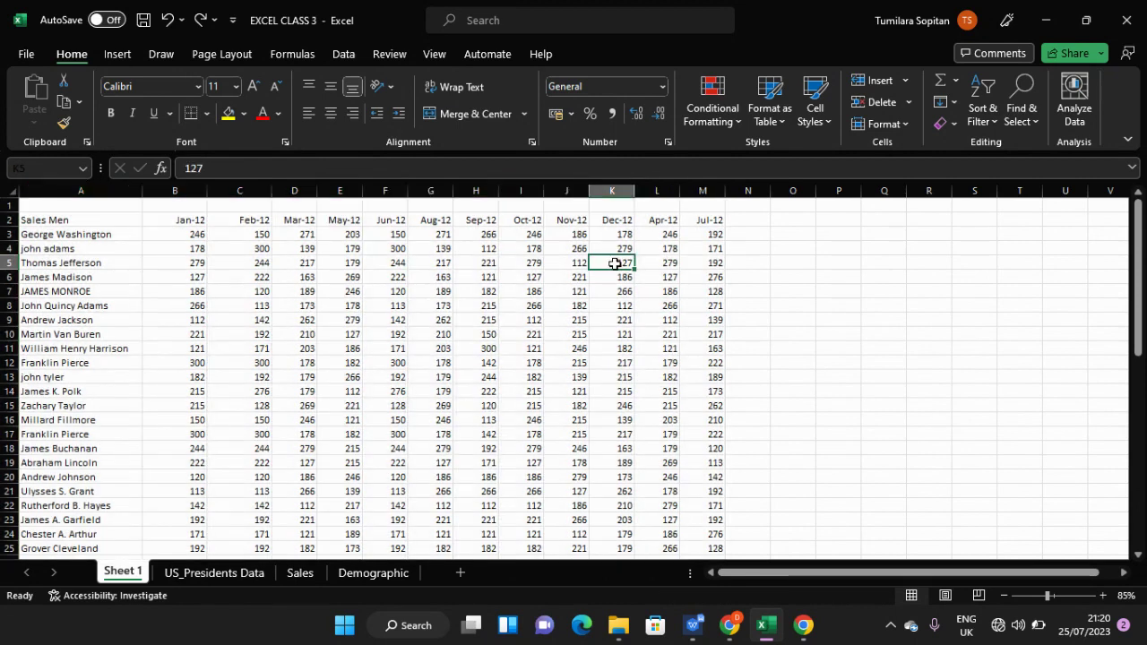
left_click(185, 220)
left_click(228, 218)
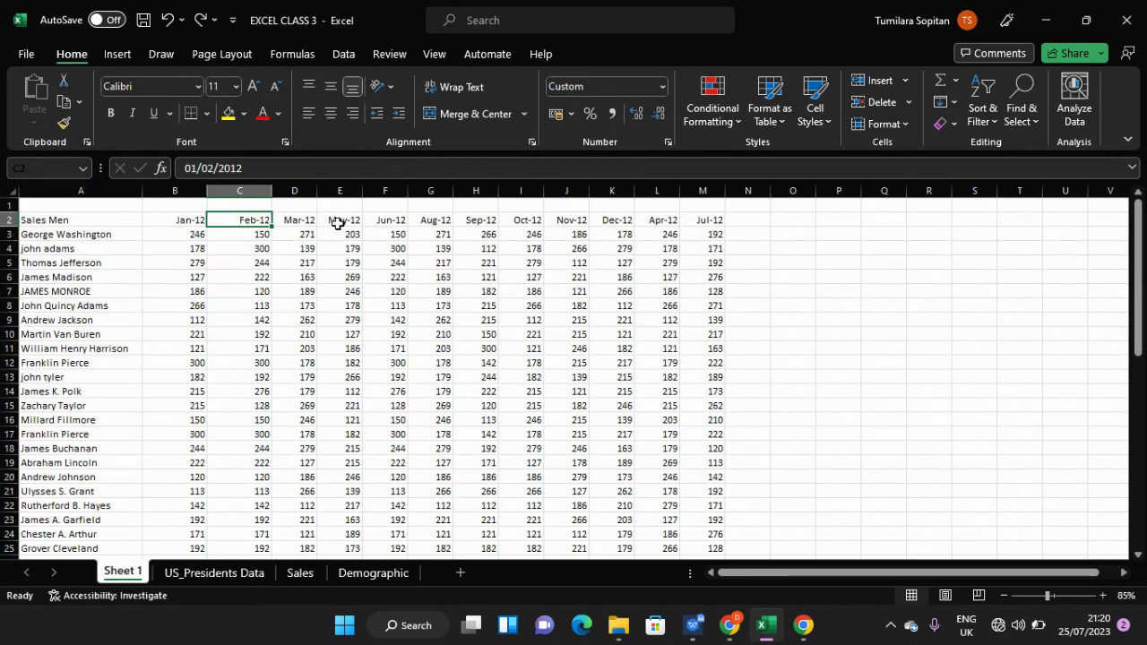
left_click(301, 223)
left_click(329, 209)
left_click(333, 222)
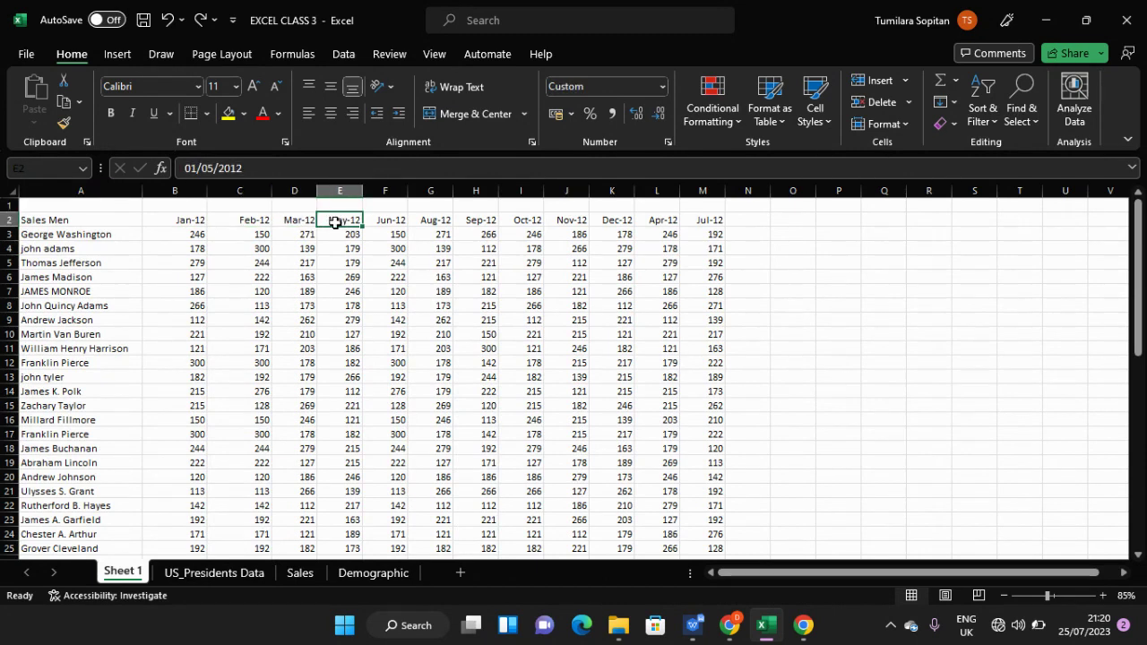
left_click(193, 232)
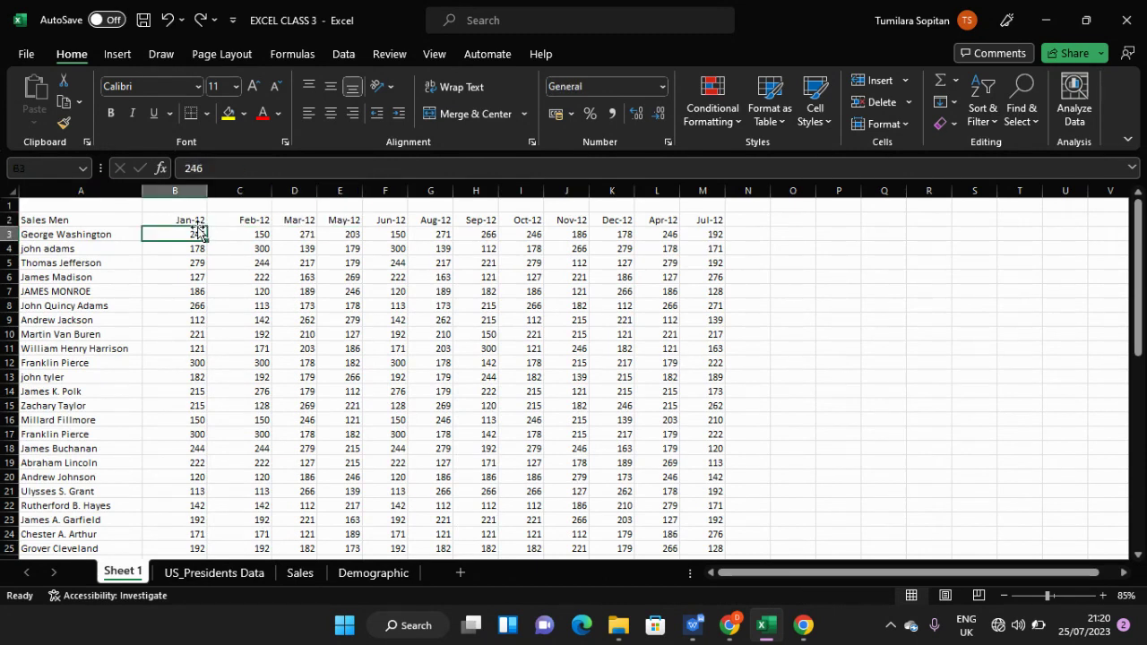
left_click(161, 217)
left_click(227, 217)
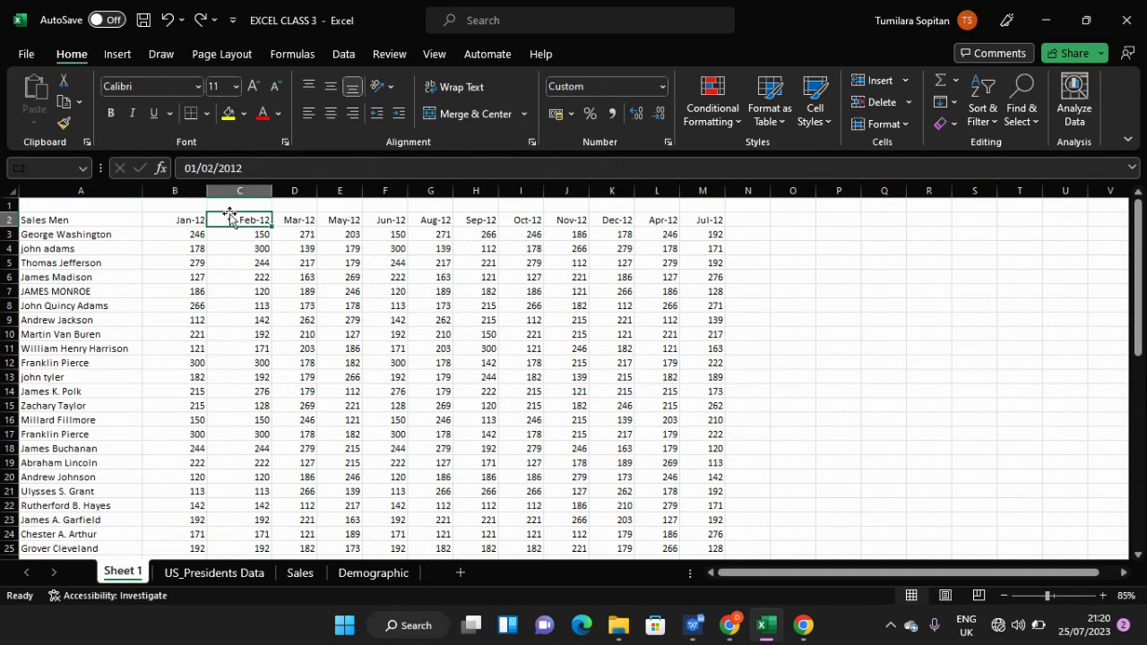
left_click(303, 221)
left_click(350, 224)
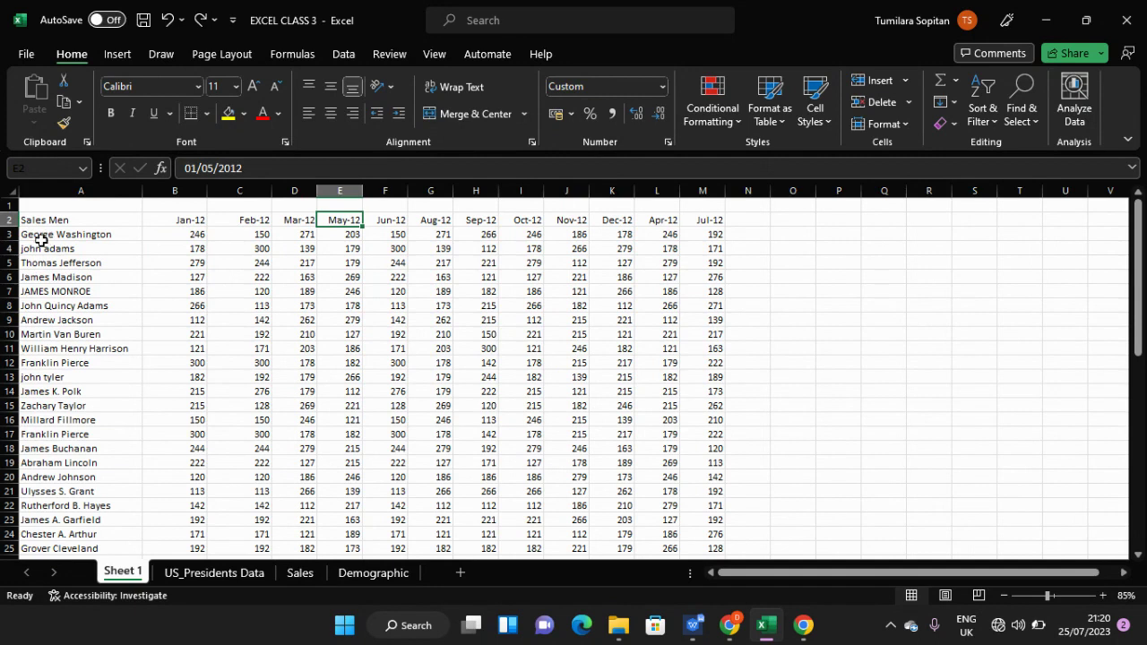
left_click(59, 187)
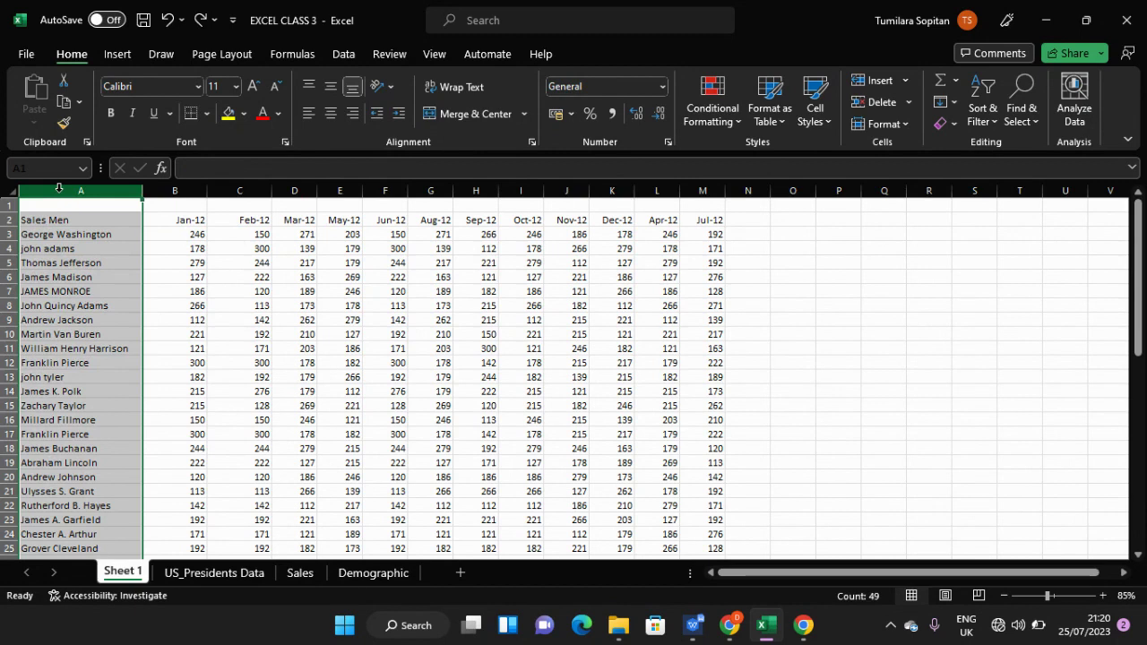
left_click(58, 223)
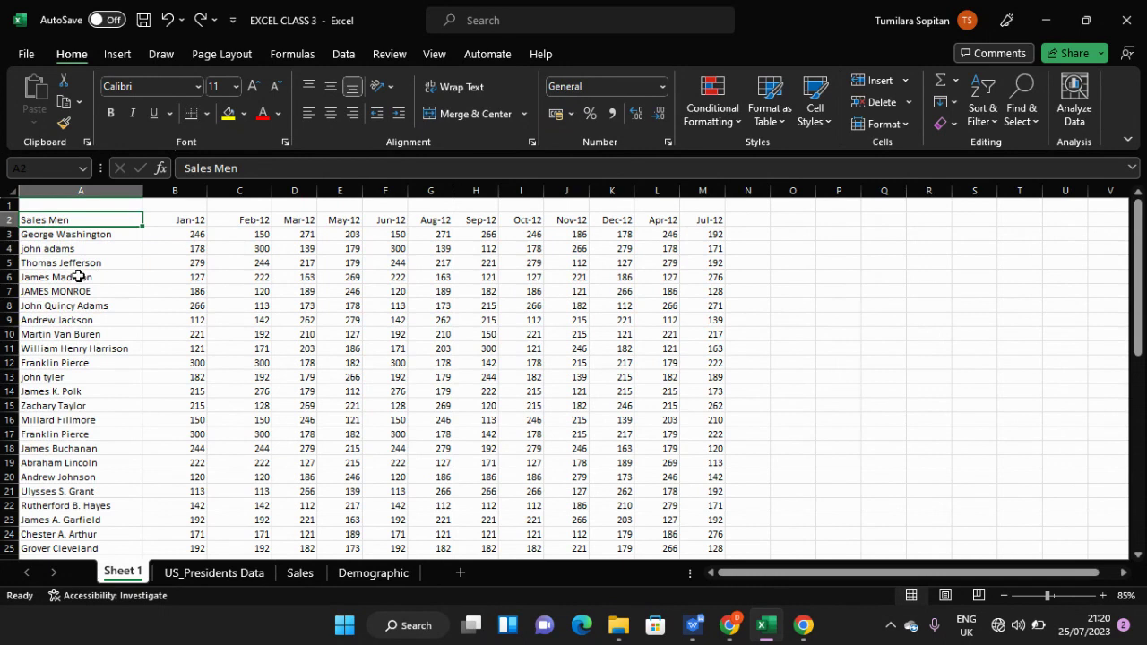
scroll(79, 277, "down", 1)
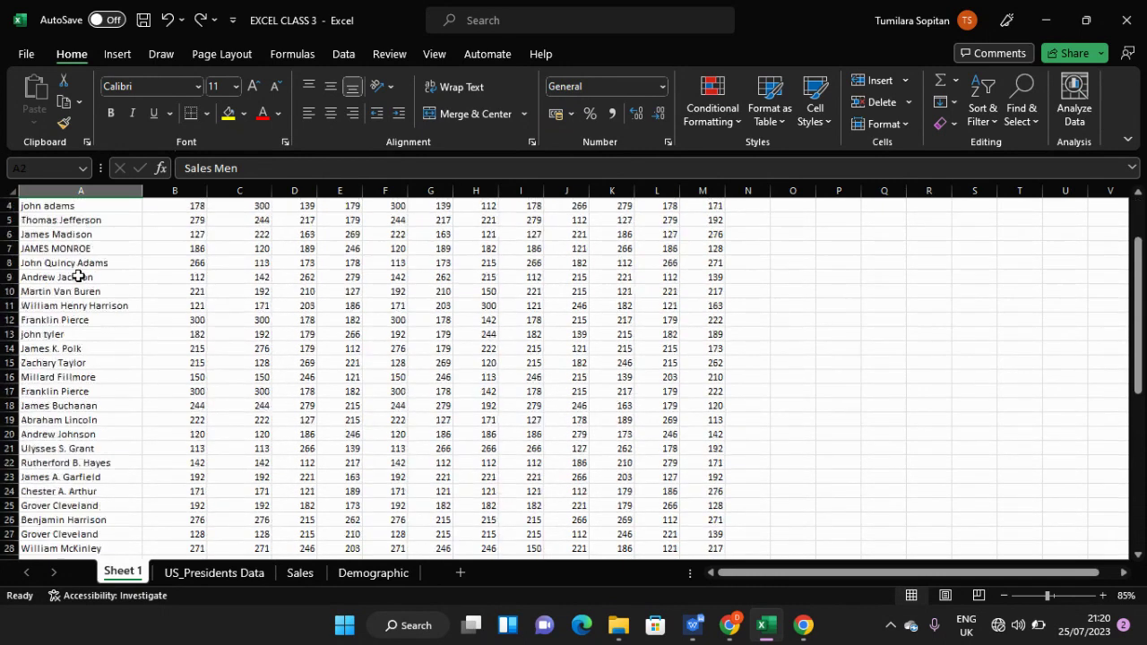
scroll(79, 277, "up", 1)
left_click(191, 221)
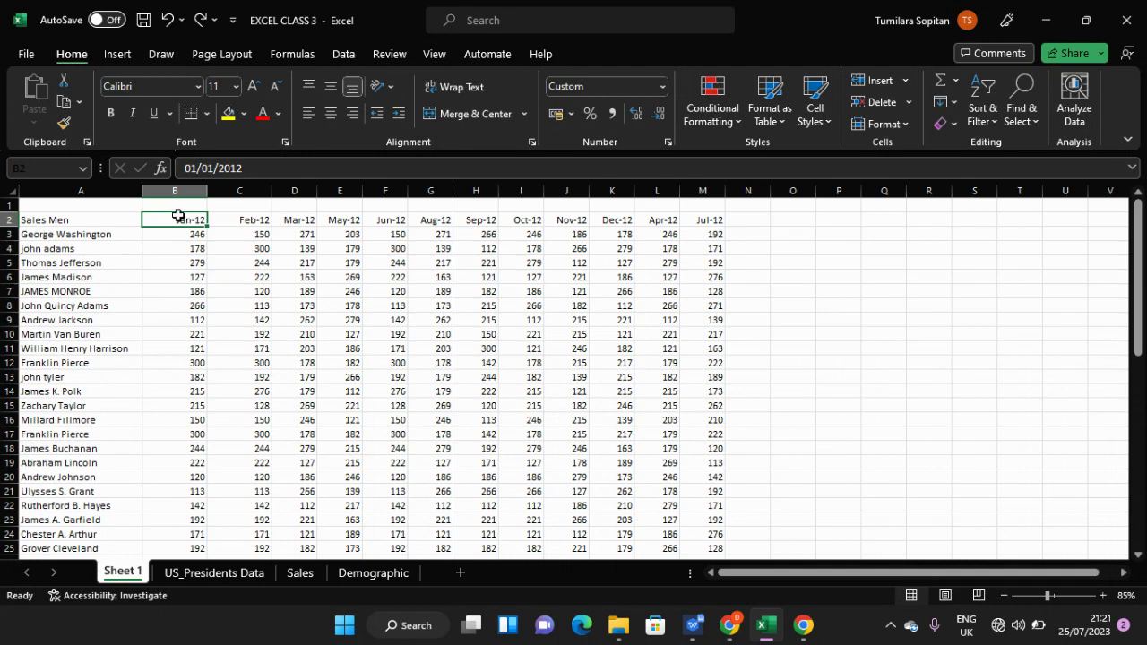
key("ctrl+Right")
key("ctrl+Right")
key("ctrl+Left")
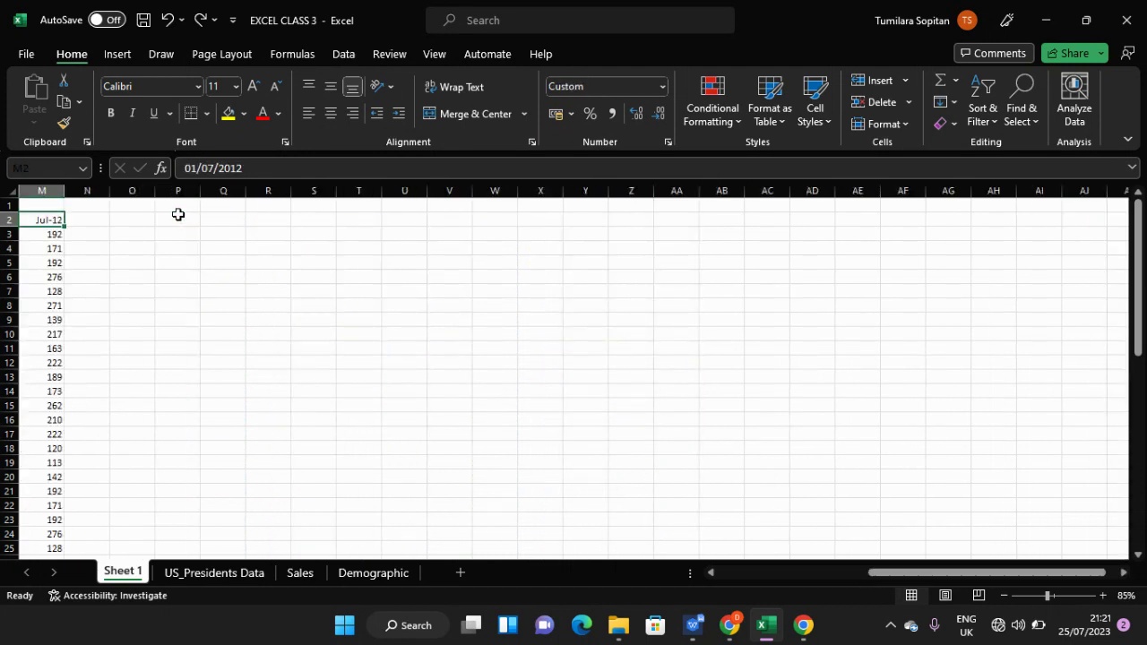
key("ctrl+Left")
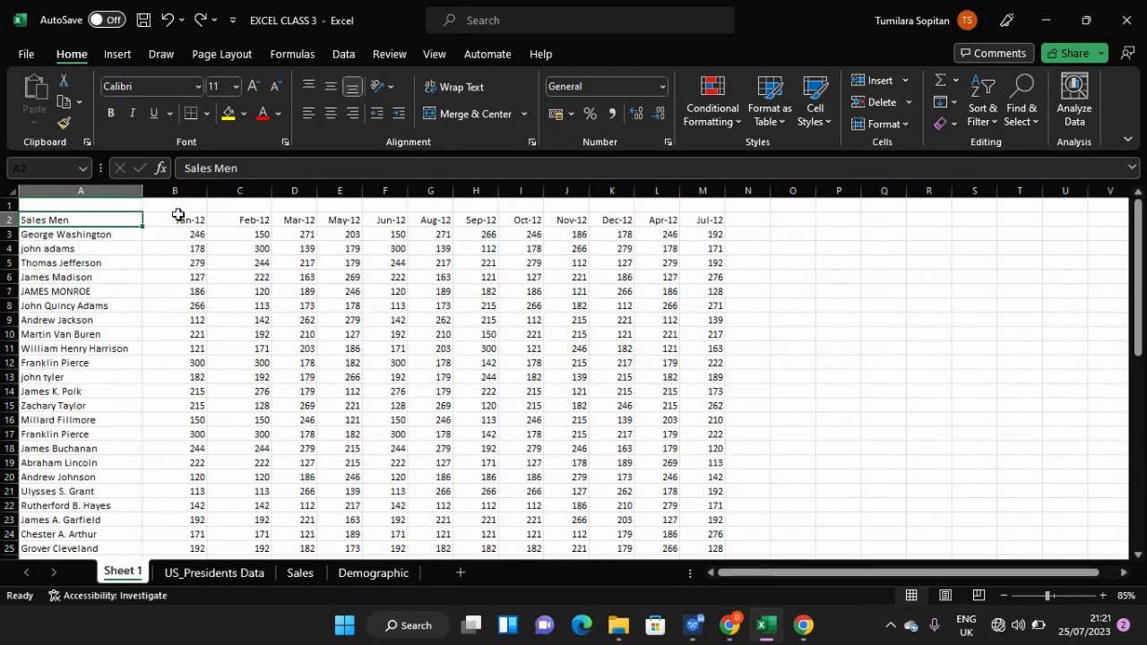
left_click(178, 215)
key("shift+Right")
key("shift+Right")
key("shift+Right")
key("shift+Right")
key("shift+Right")
key("shift+Right")
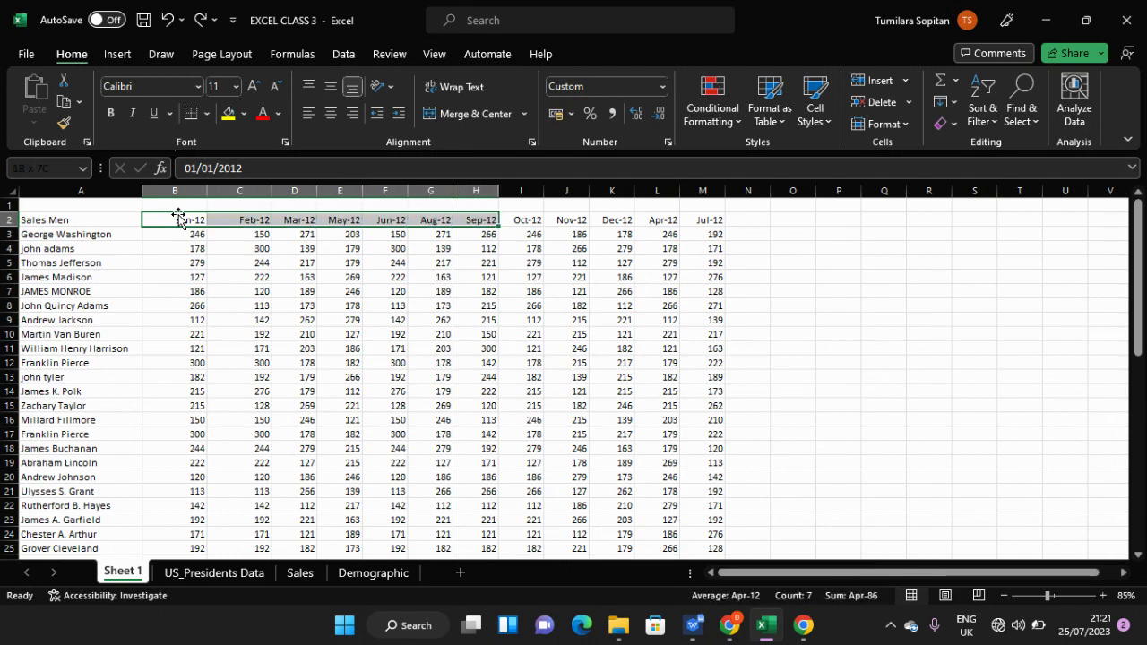
key("shift+Right")
key("shift+Right")
key("shift+Right")
key("shift+Right")
key("shift+Right")
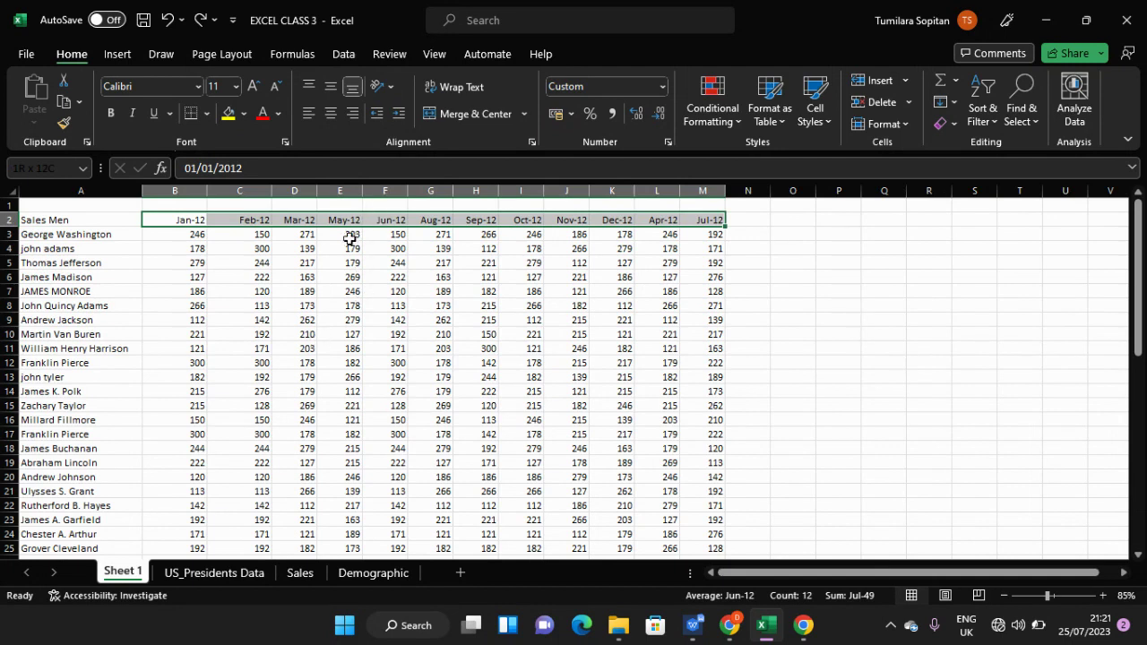
left_click(9, 234)
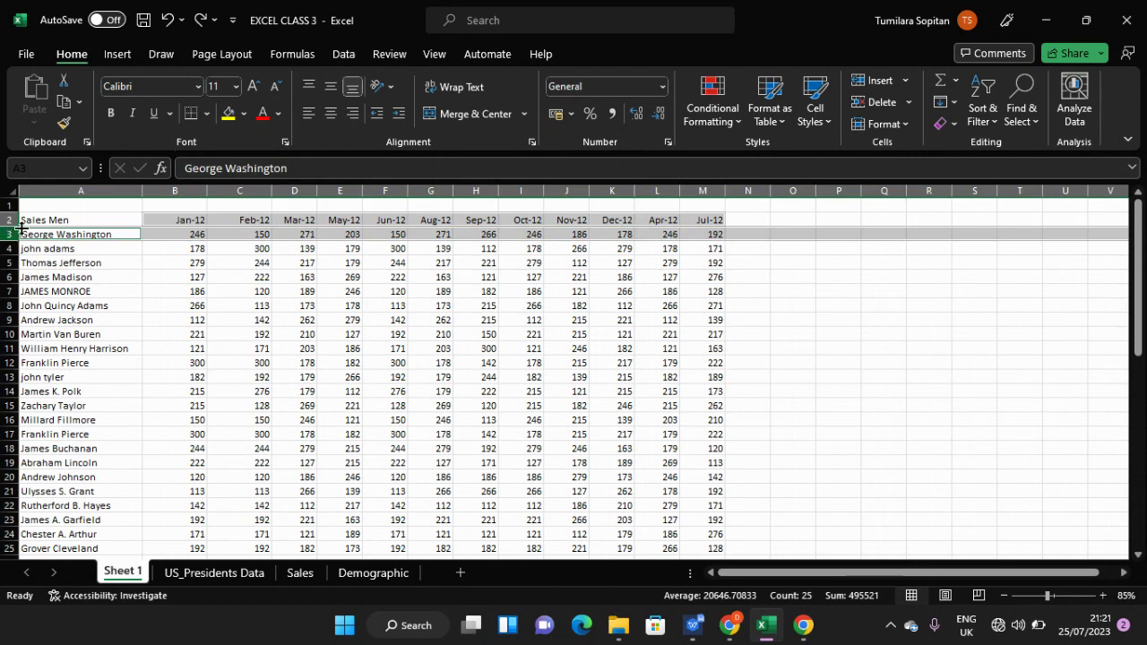
left_click(79, 221)
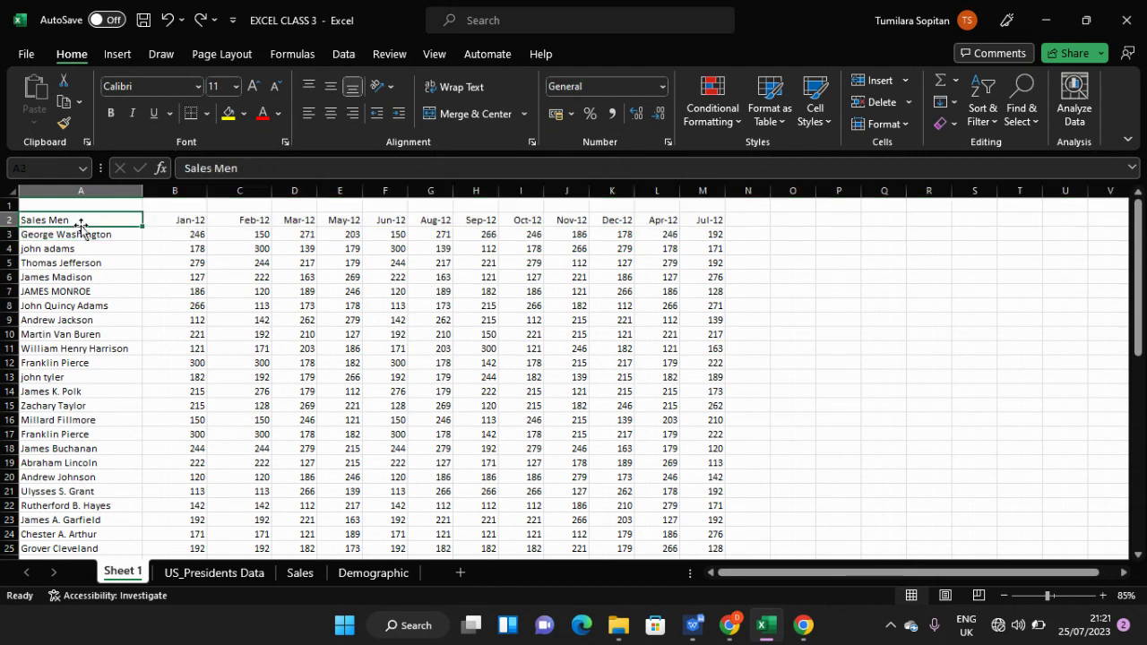
left_click(165, 220)
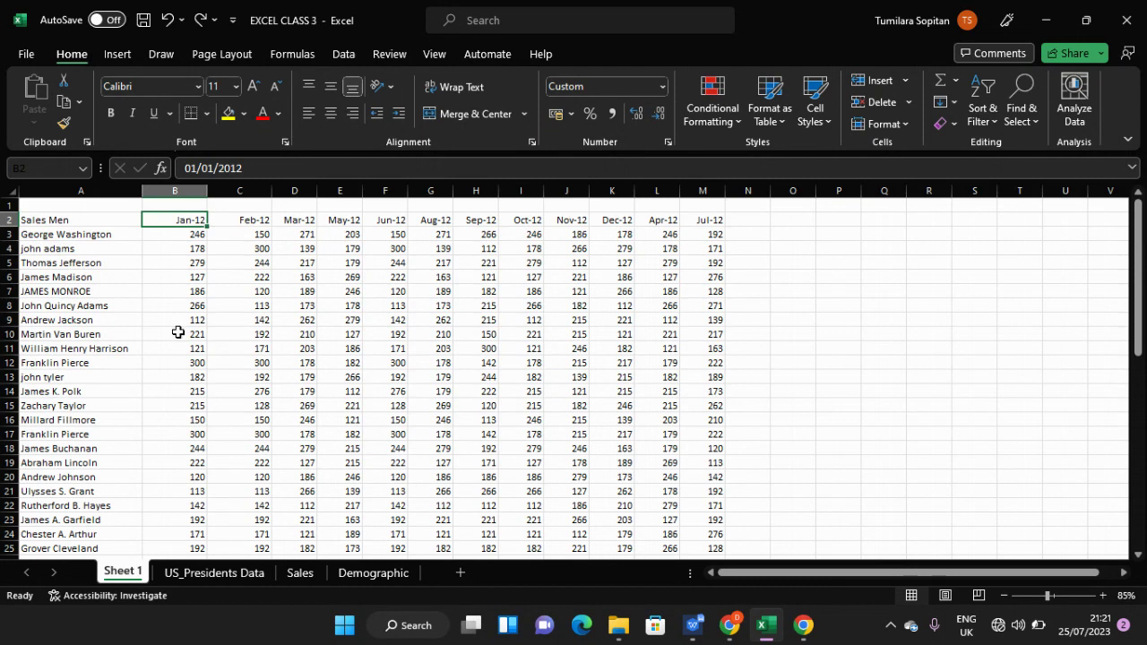
left_click(171, 304)
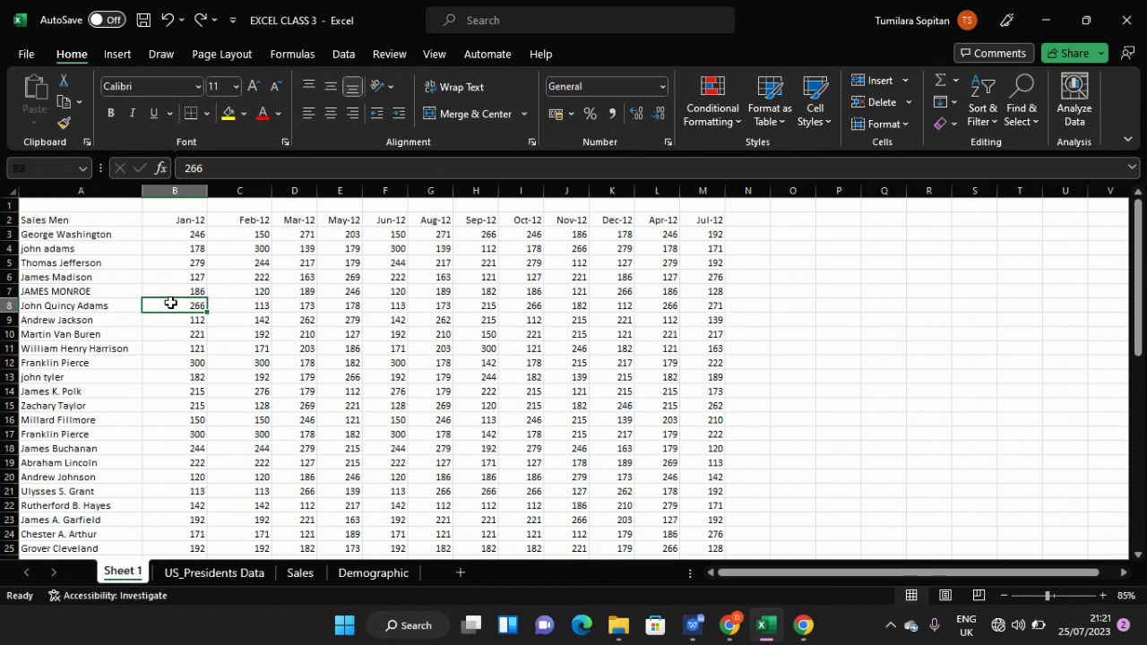
scroll(170, 303, "down", 4)
scroll(170, 303, "down", 9)
scroll(171, 303, "up", 9)
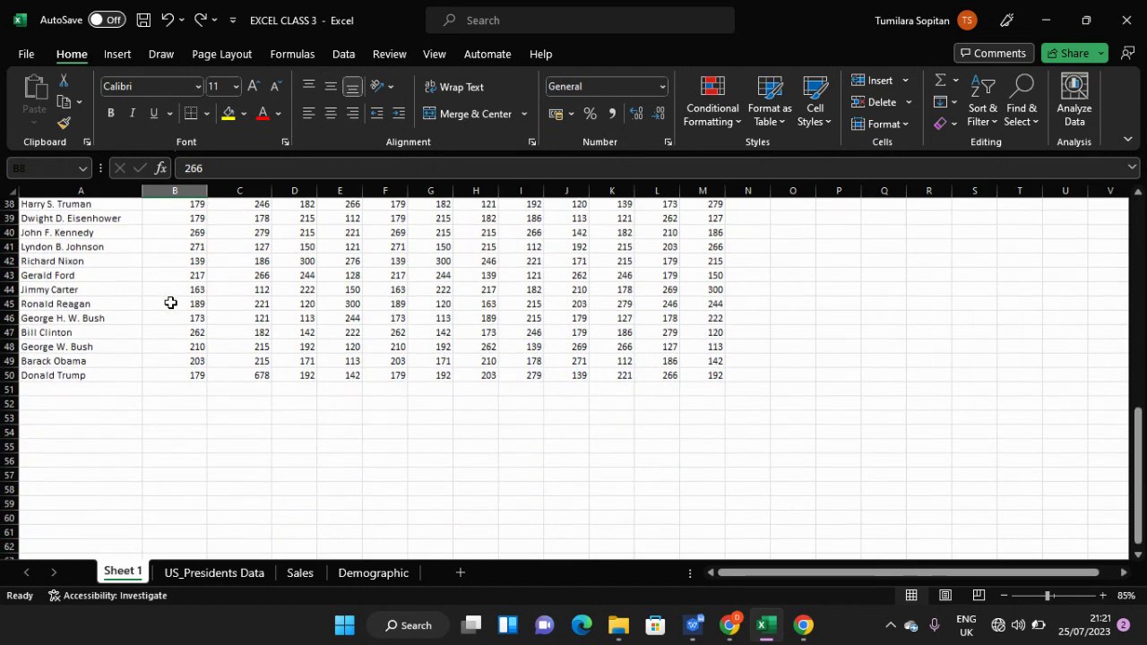
scroll(172, 303, "up", 4)
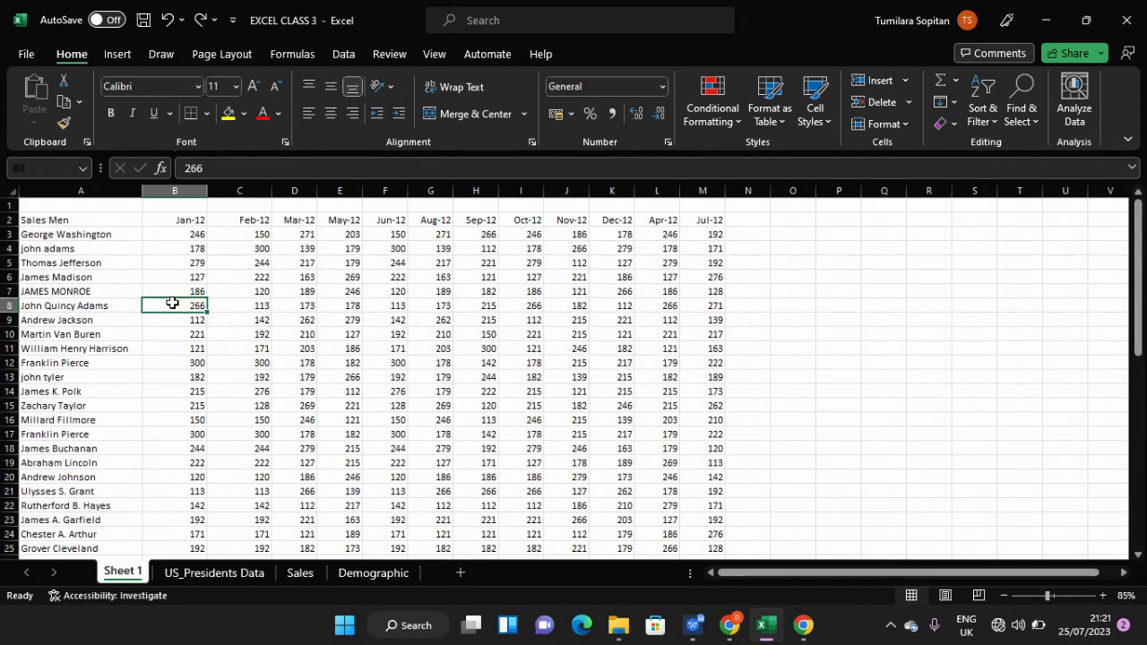
left_click(7, 219)
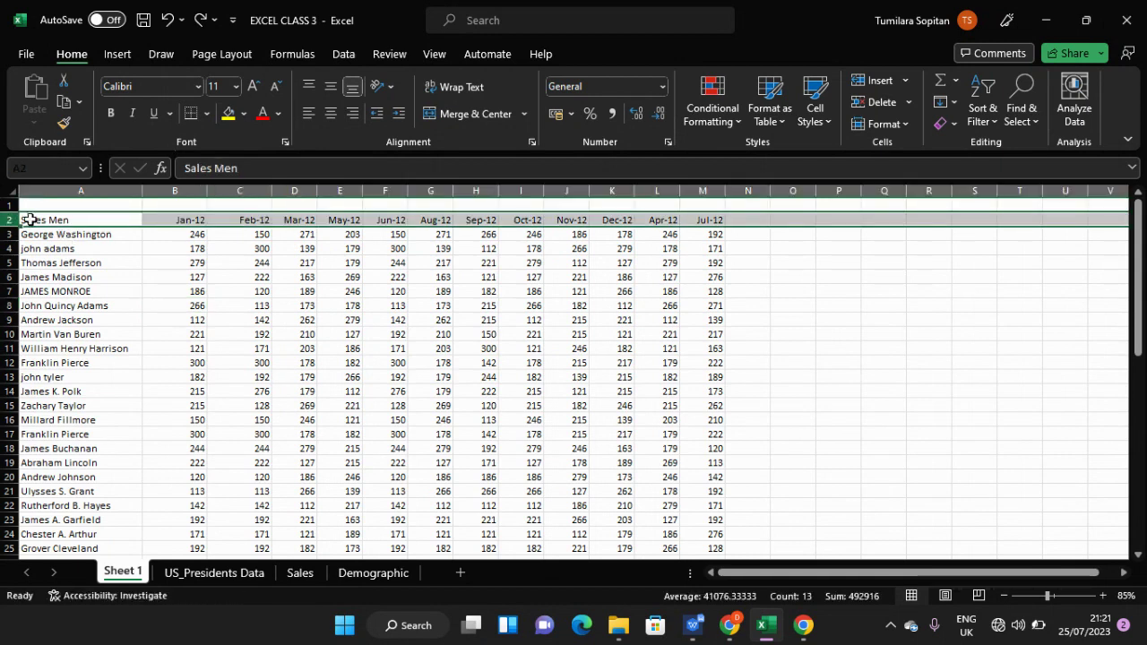
left_click(43, 221)
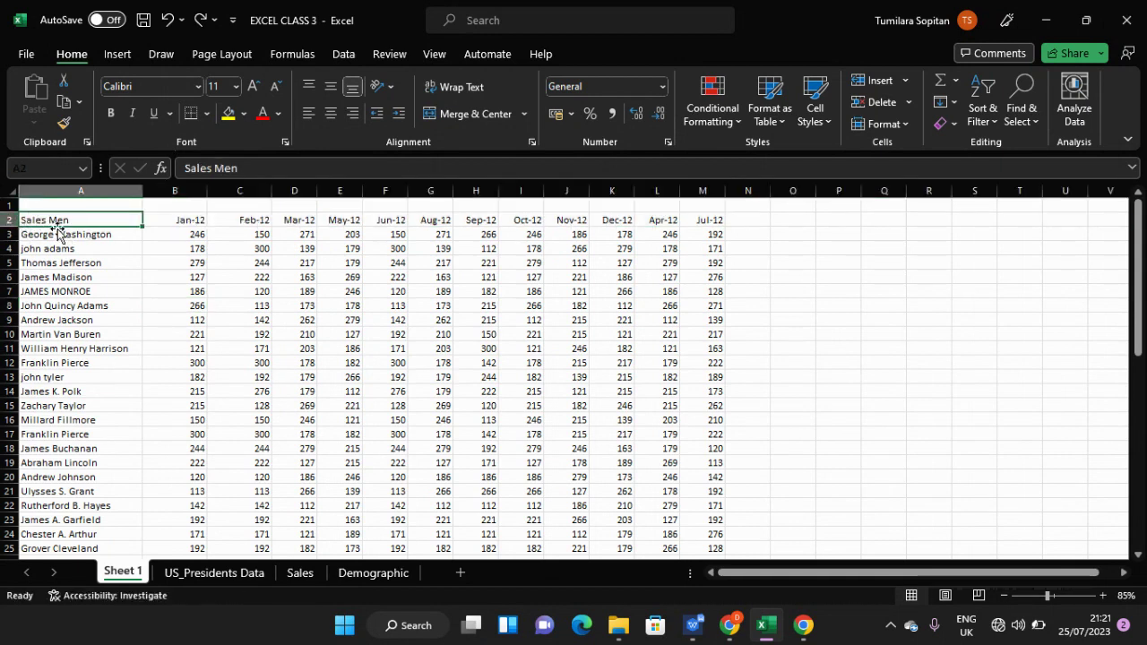
key("ctrl+Right")
key("ctrl+Right")
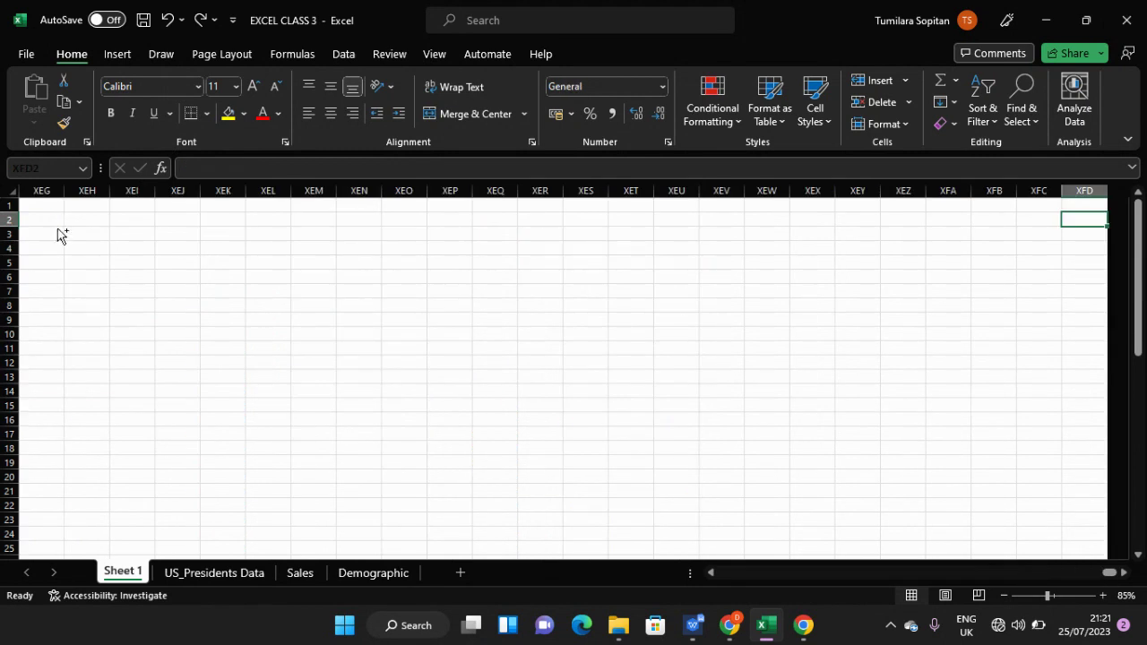
key("ctrl+Left")
key("ctrl+Left")
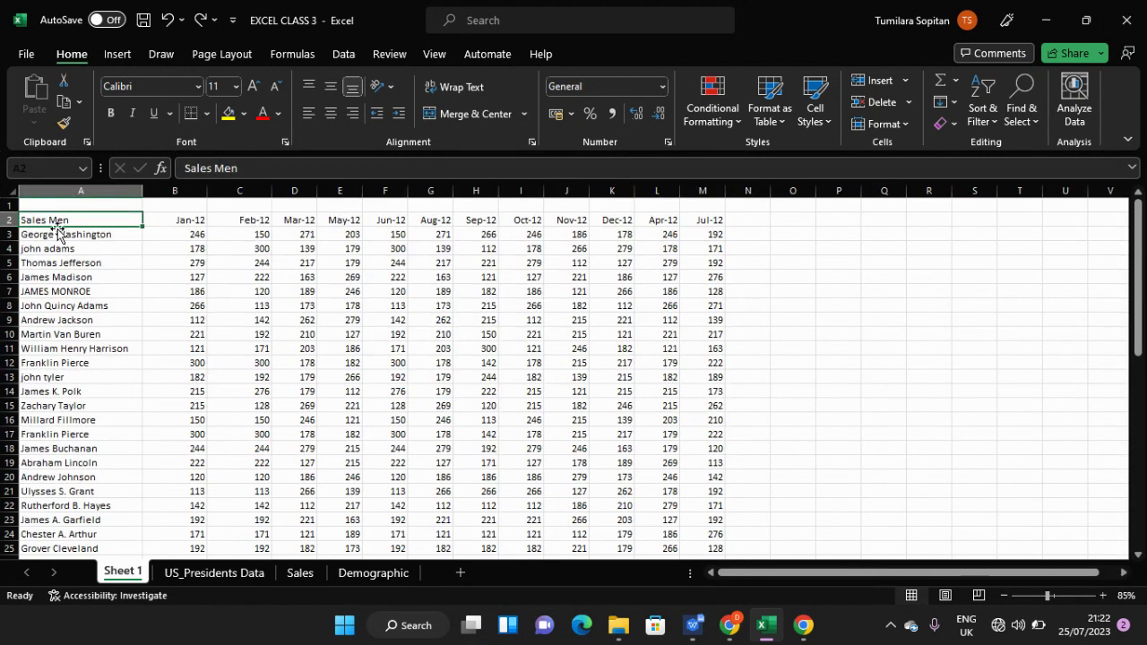
key("shift+Right")
key("shift+Right")
key("shift+Right")
key("shift+Right")
key("shift+Right")
key("shift+Right")
key("shift+Right")
key("shift+Right")
key("shift+Right")
key("shift+Right")
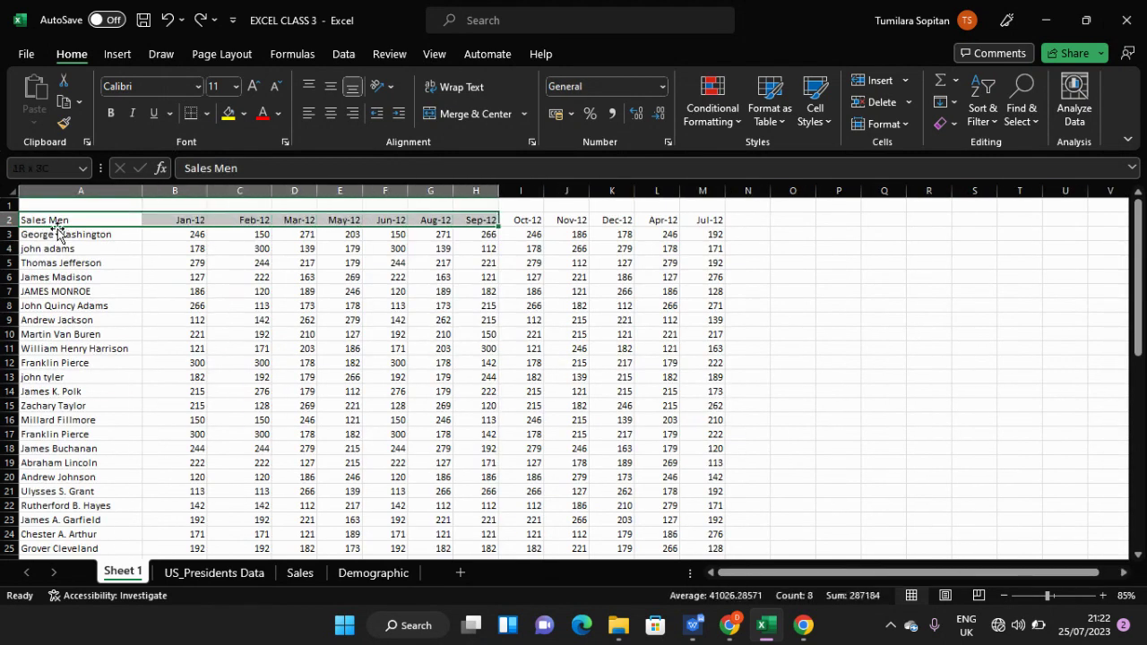
key("shift+Right")
key("shift+Right")
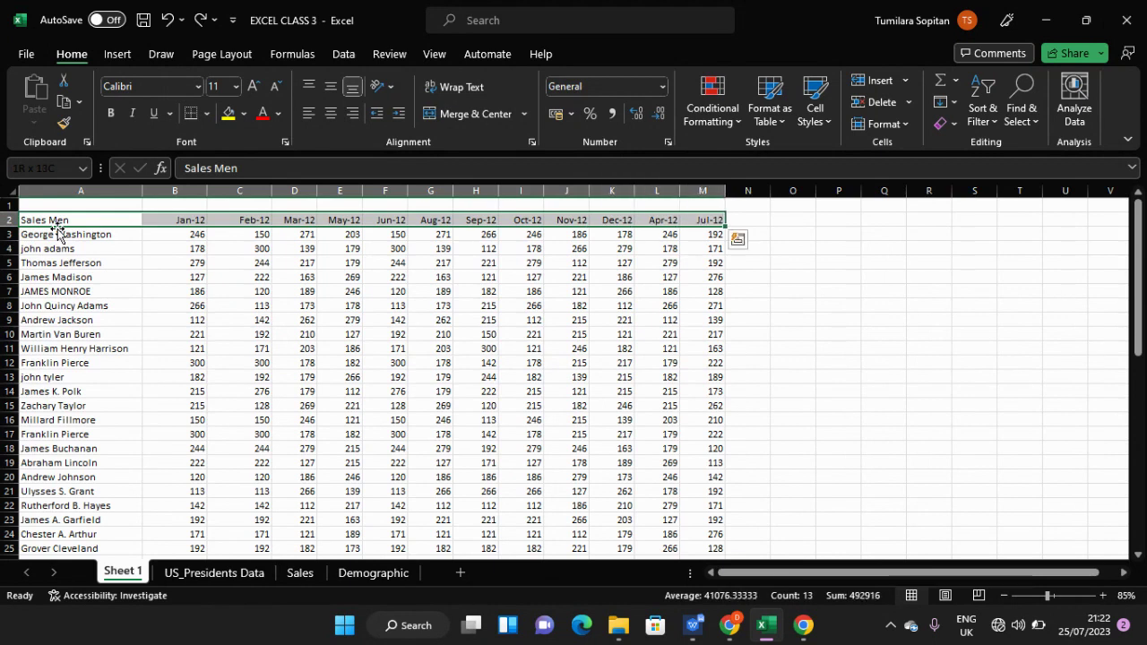
- Set the row 2 month headers to Times New Roman, 16 pt
left_click(184, 85)
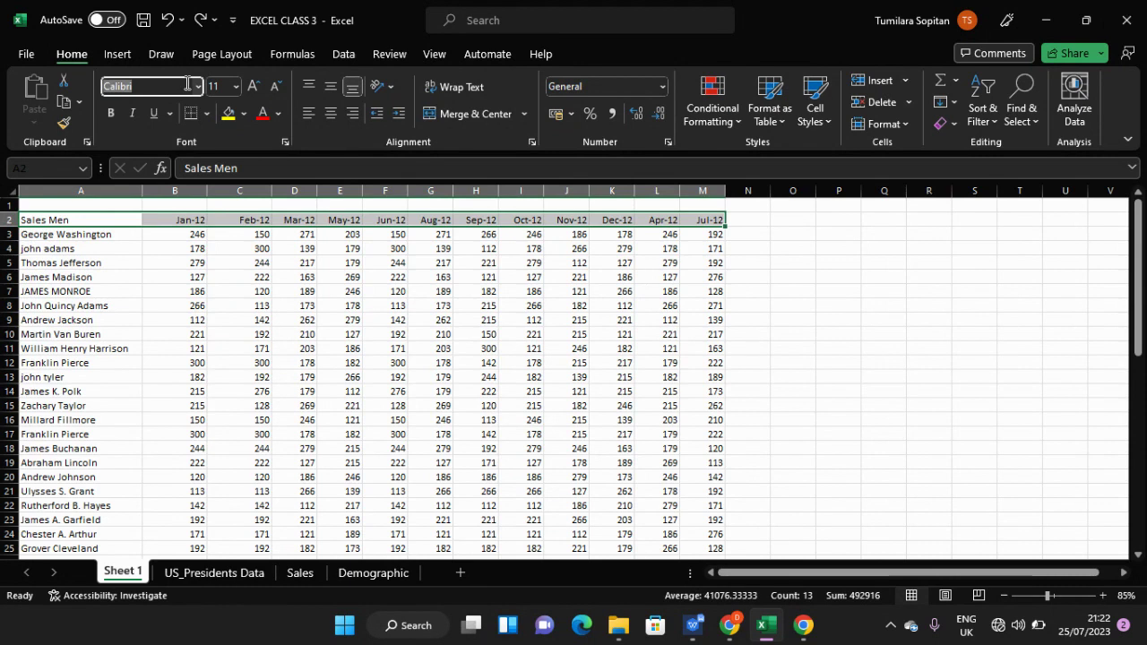
key("BackSpace")
type("Times New Roman")
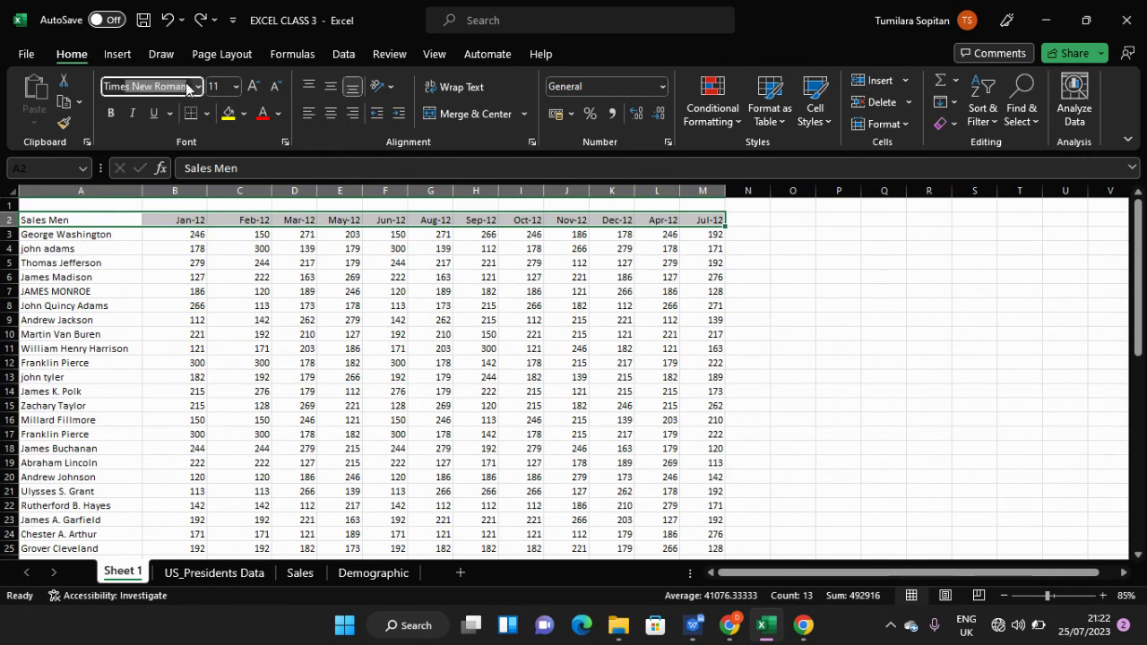
key("Return")
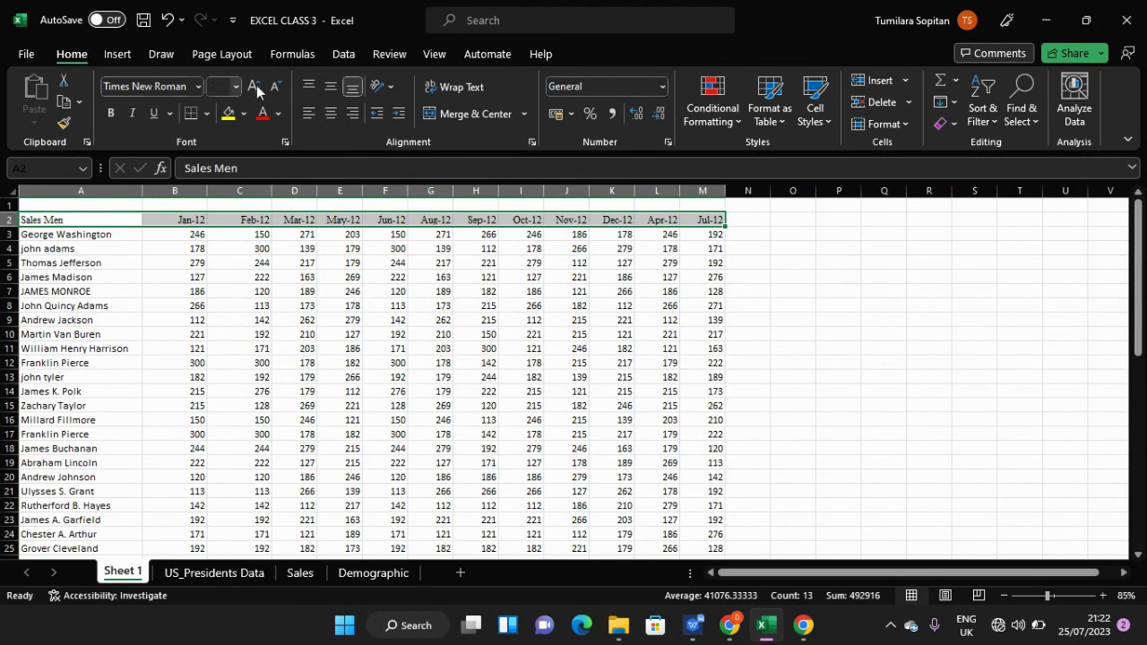
left_click(236, 86)
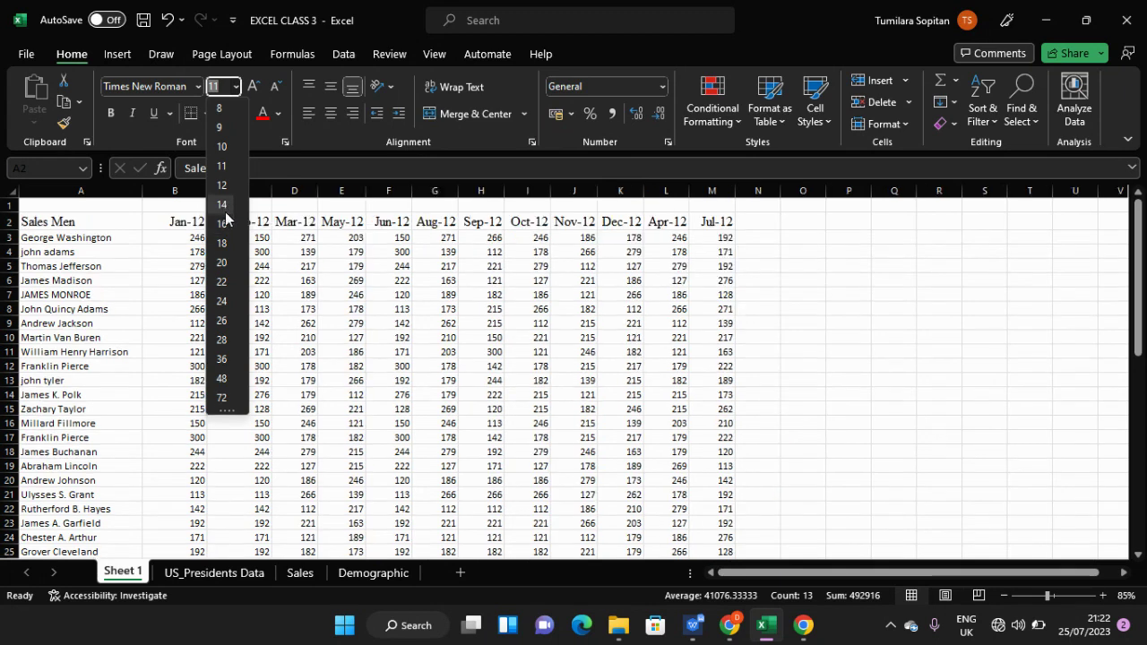
left_click(223, 223)
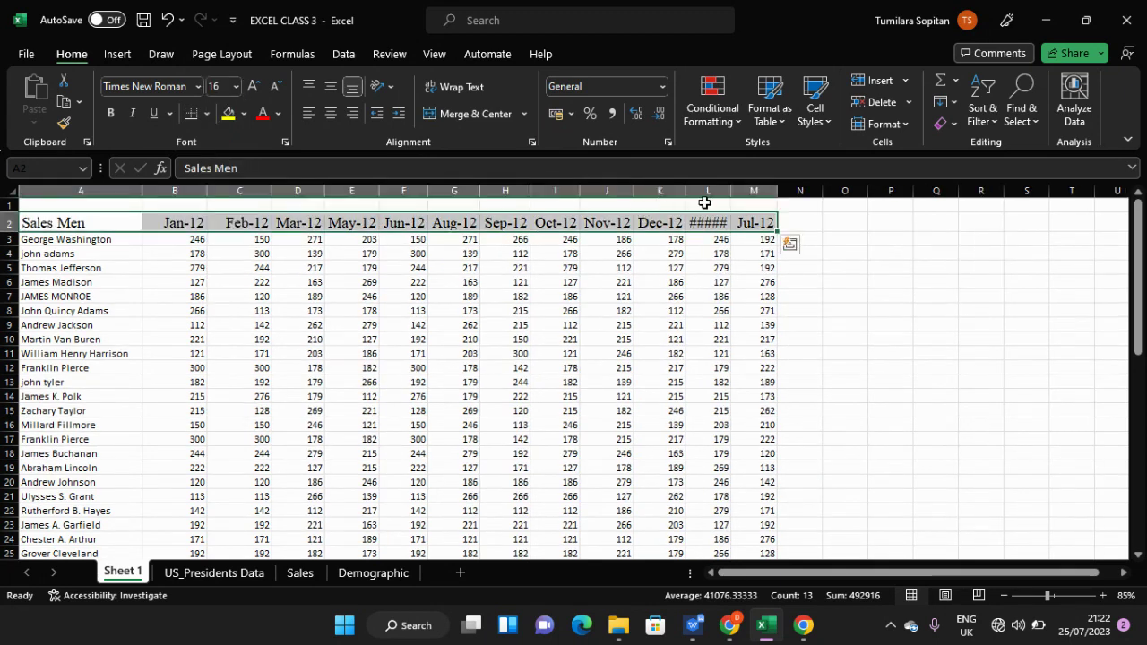
- Widen column L so Apr-12 shows fully instead of #####
left_click(704, 204)
left_click_drag(732, 191, 751, 191)
left_click(674, 338)
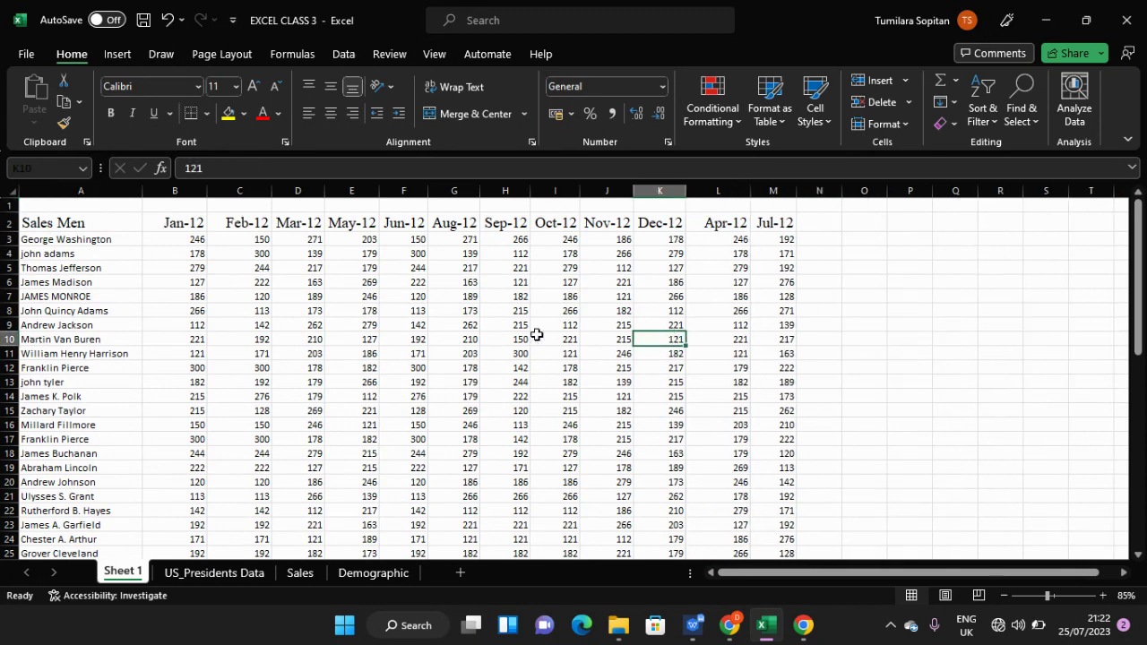
scroll(483, 346, "down", 3)
scroll(484, 346, "up", 3)
left_click(173, 225)
left_click(236, 190)
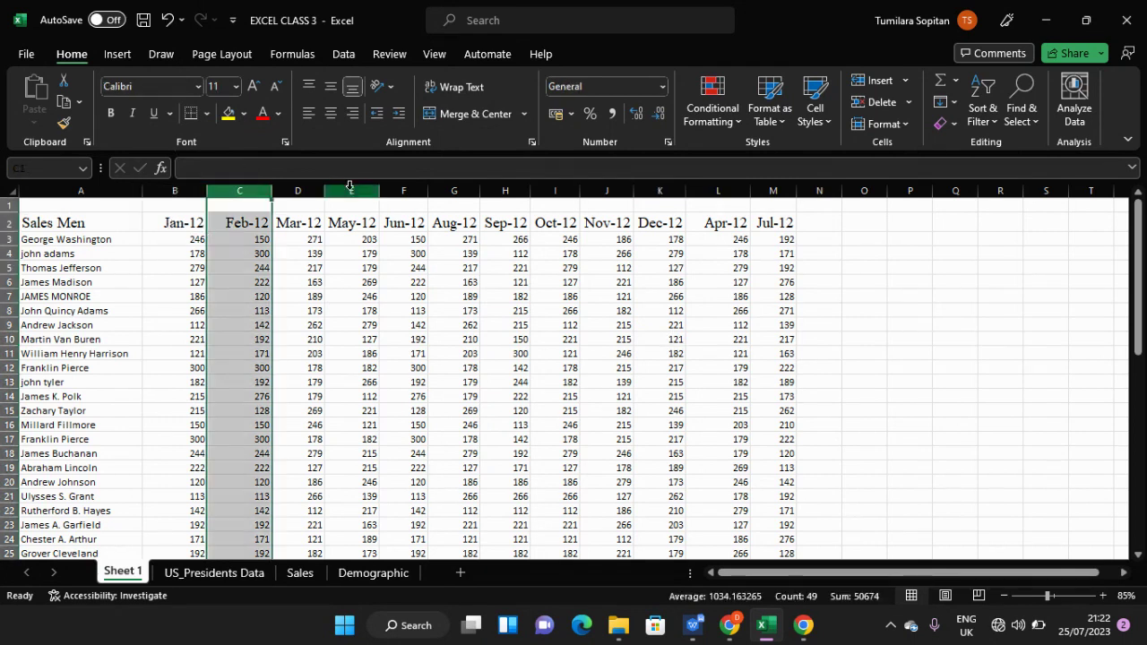
left_click(307, 188)
left_click(363, 187)
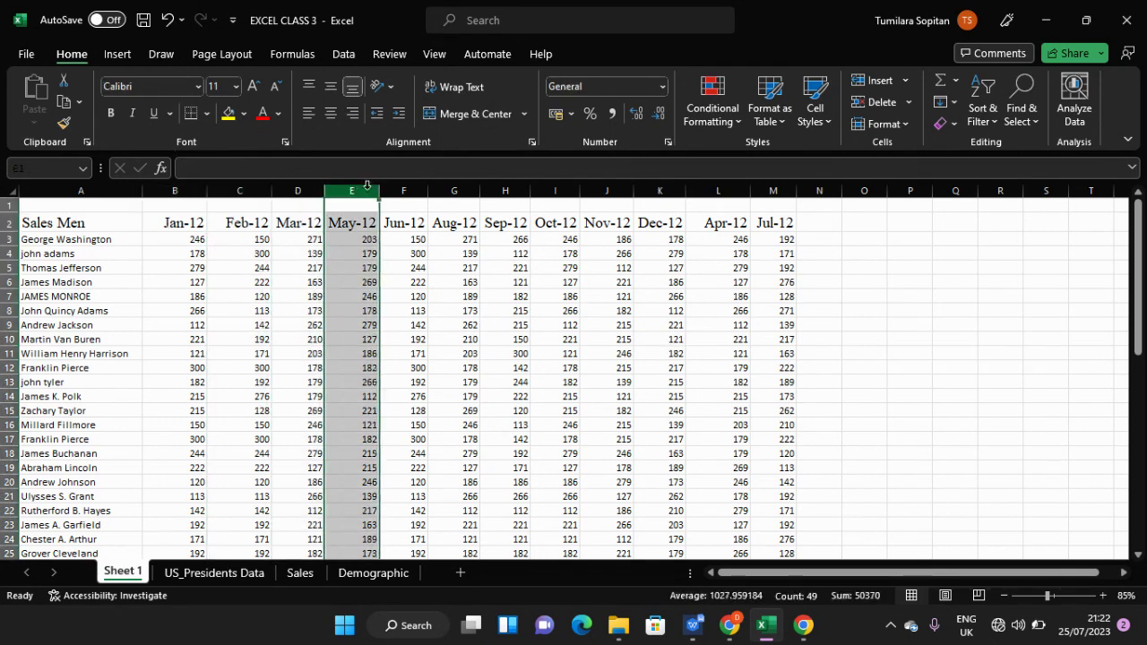
left_click(404, 189)
left_click(457, 189)
left_click(518, 189)
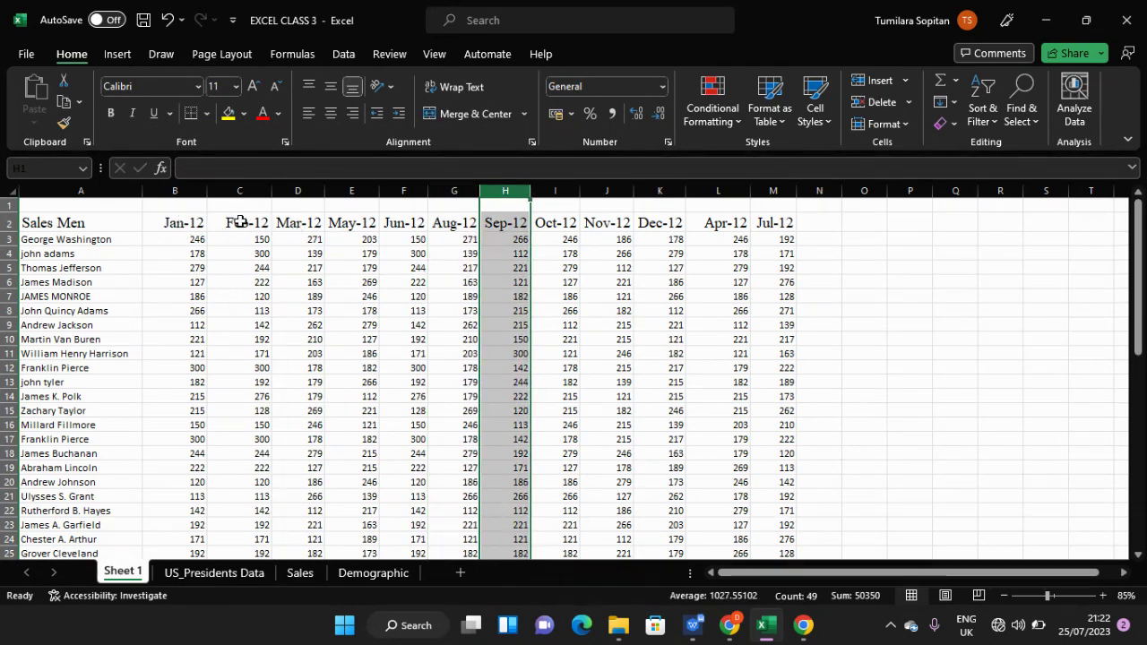
left_click(305, 224)
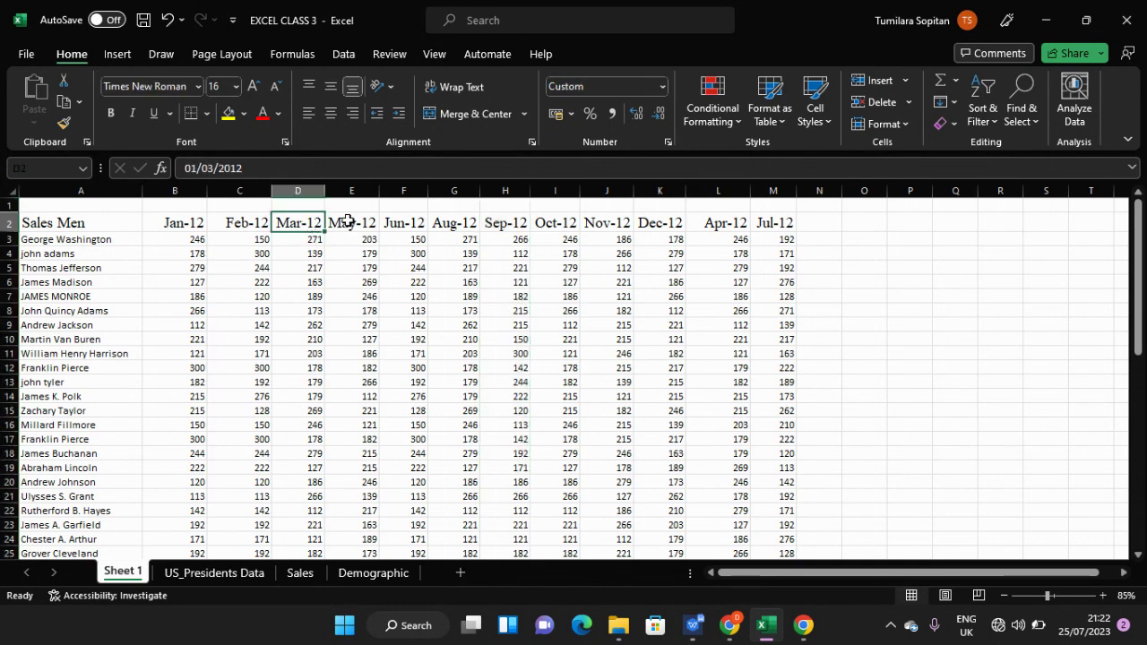
left_click(347, 222)
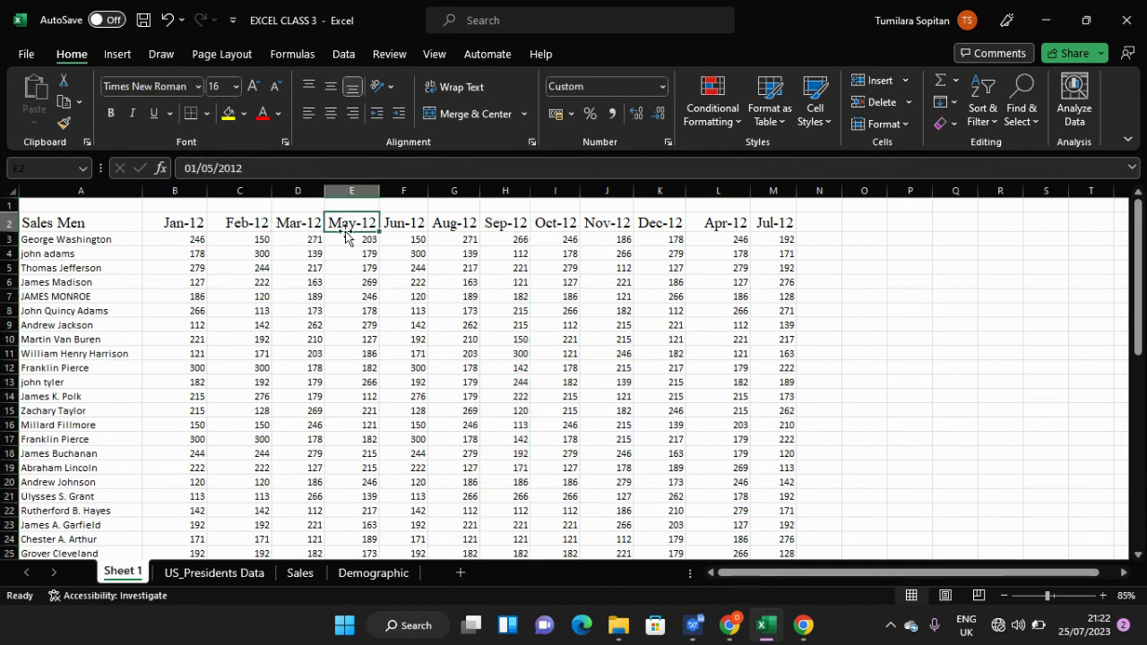
mouse_move(717, 191)
left_mouse_down()
mouse_move(596, 181)
mouse_move(712, 191)
left_mouse_up()
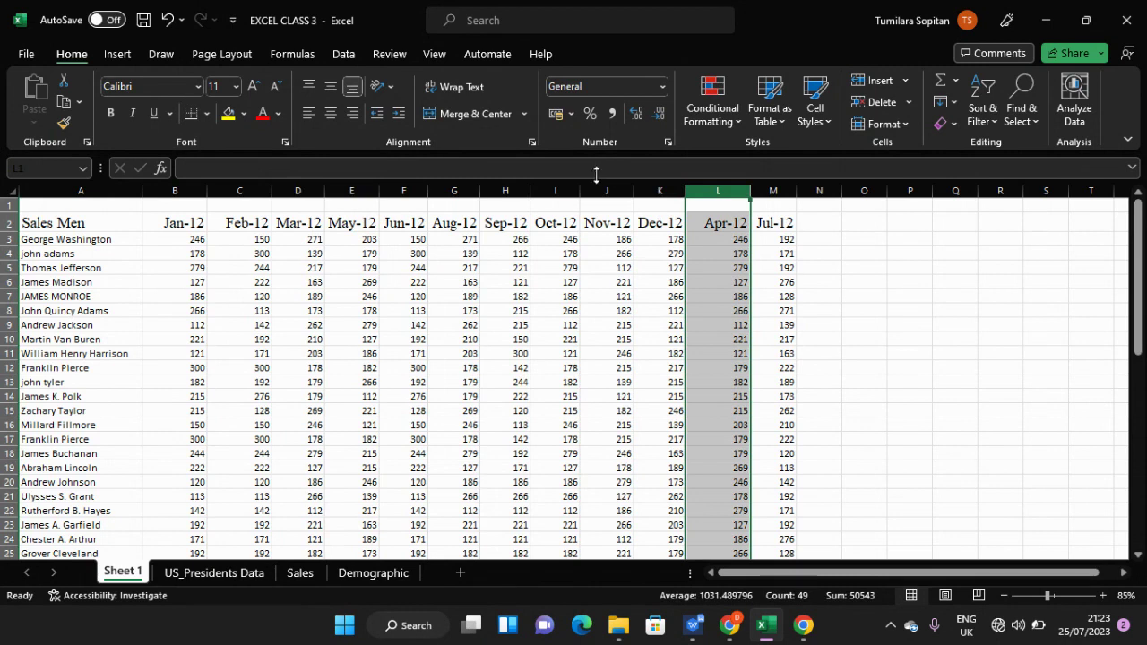
- Copy the Apr-12 column and insert it at column D, between Feb-12 and Mar-12
right_click(716, 188)
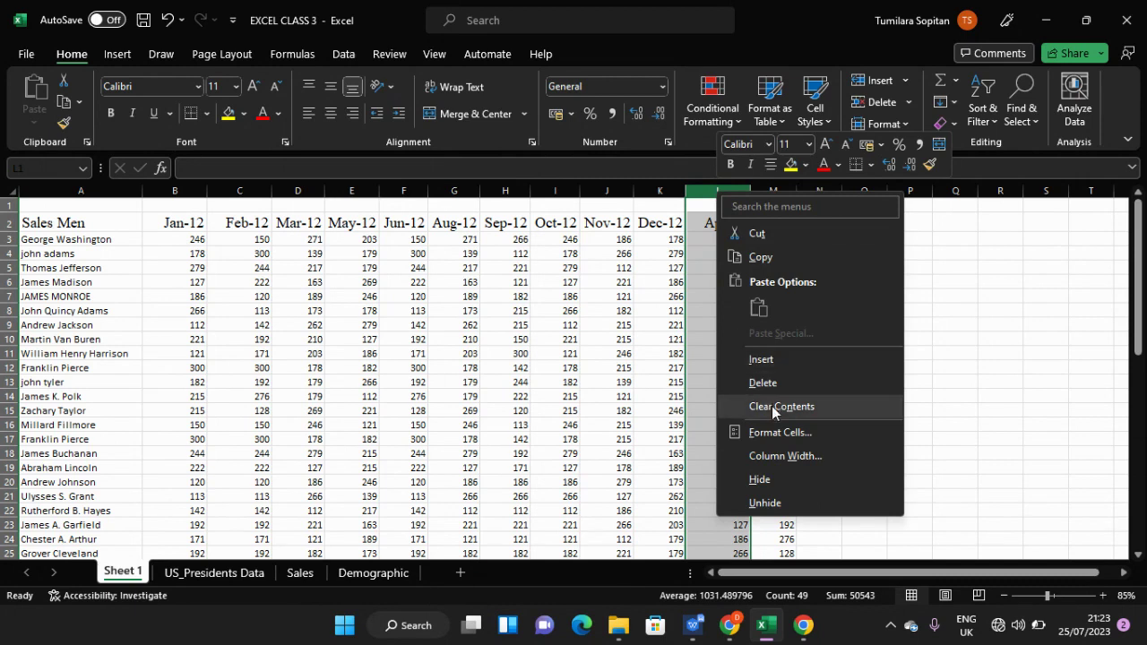
left_click(756, 258)
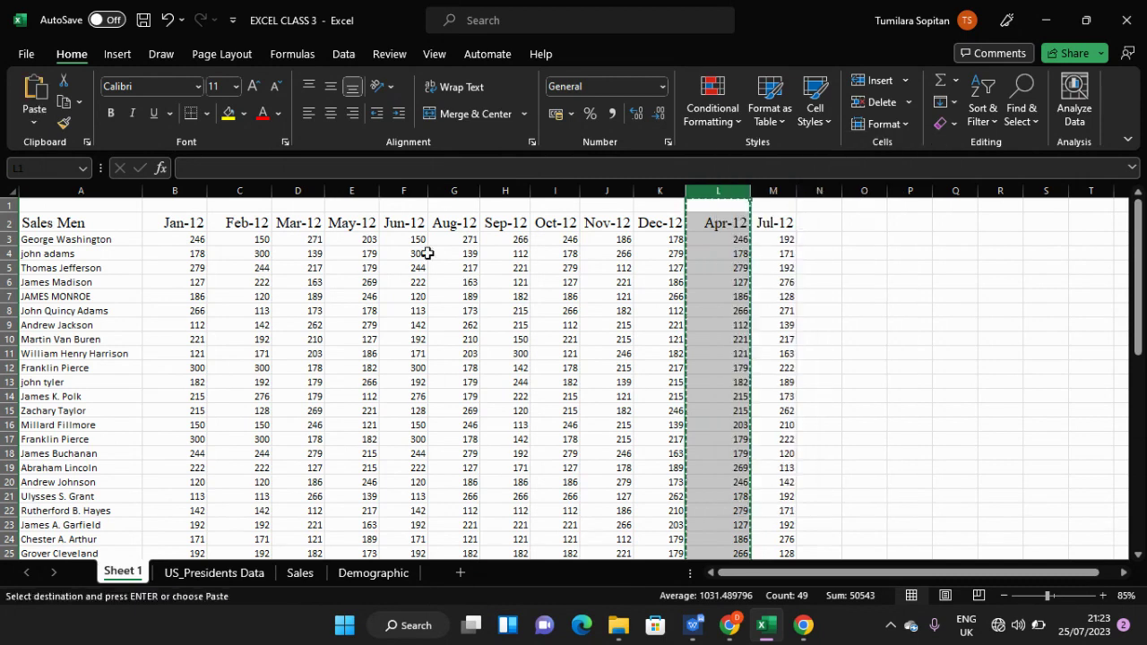
left_click(295, 189)
right_click(296, 188)
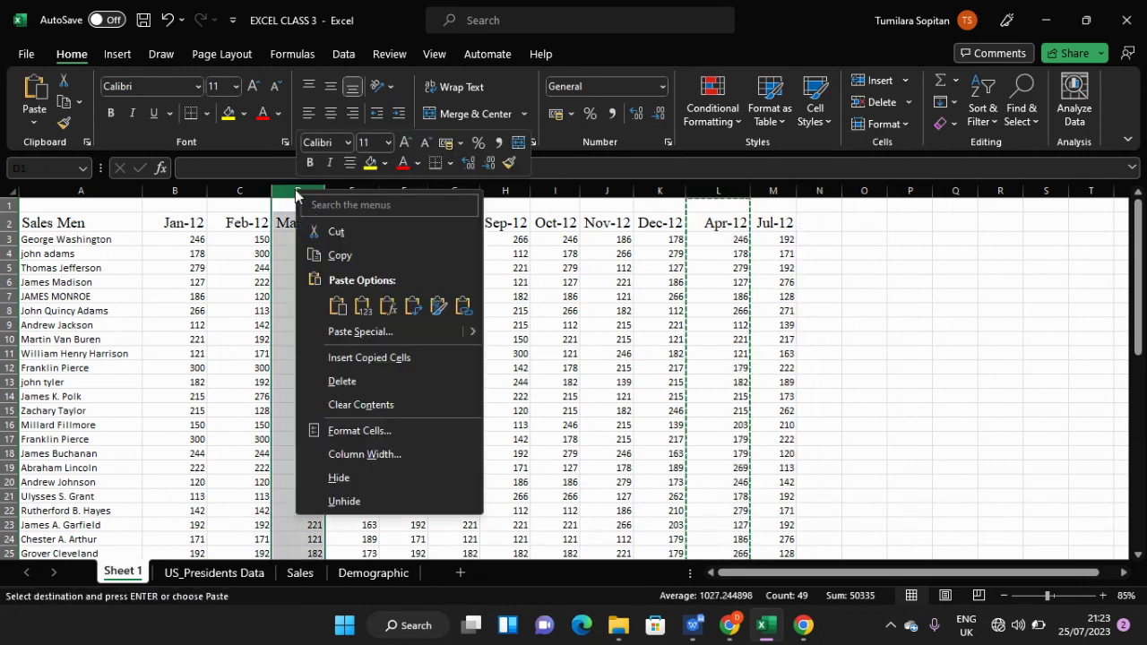
left_click(346, 360)
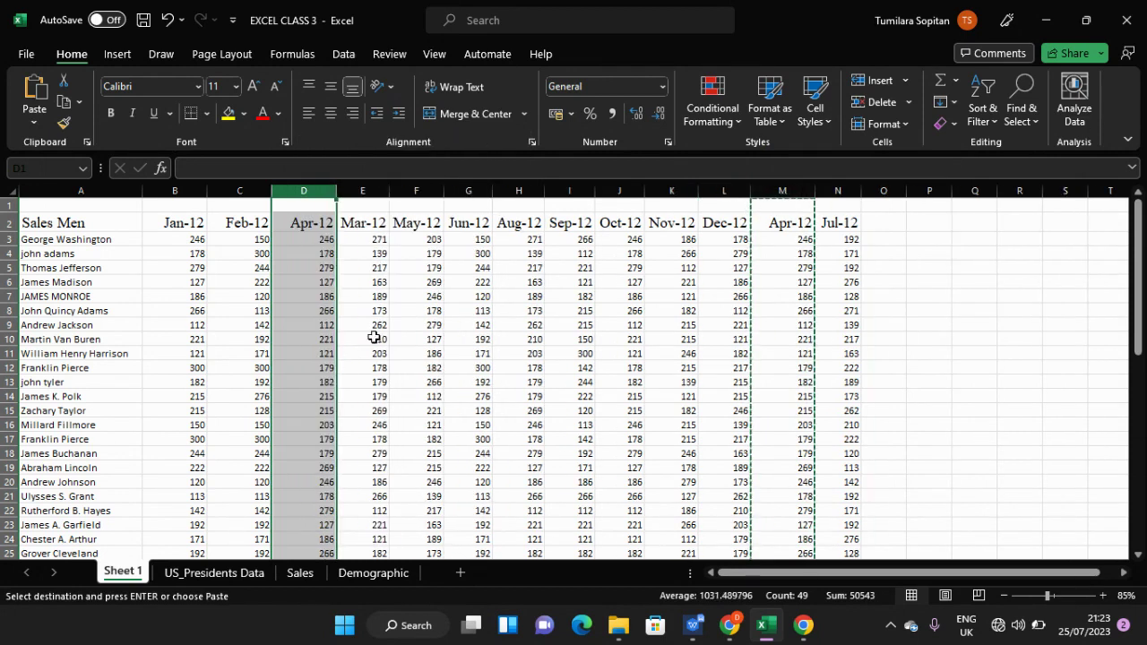
left_click(372, 336)
- Delete the duplicate old Apr-12 column M after Dec-12
left_click(796, 202)
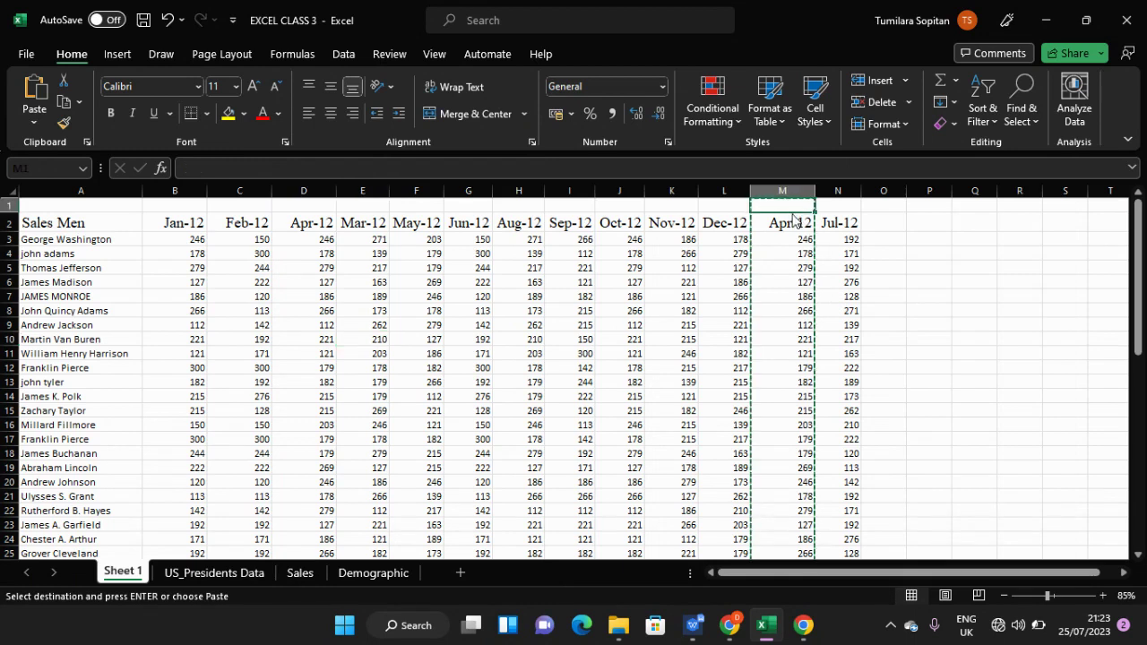
left_click(792, 242)
scroll(792, 244, "down", 10)
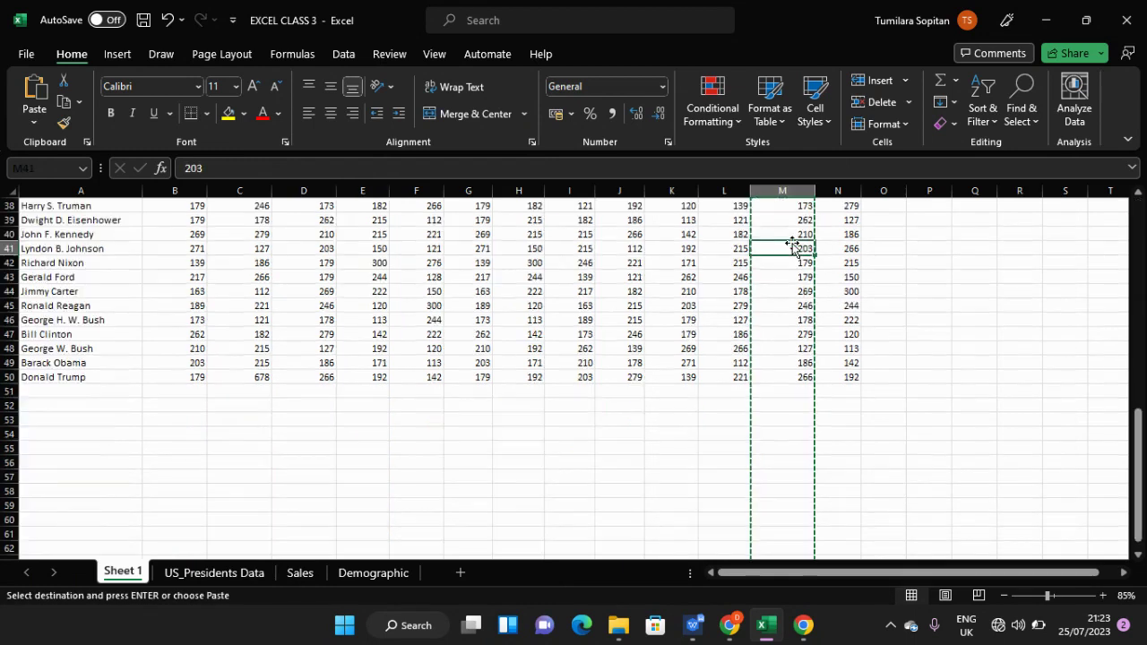
scroll(792, 244, "up", 10)
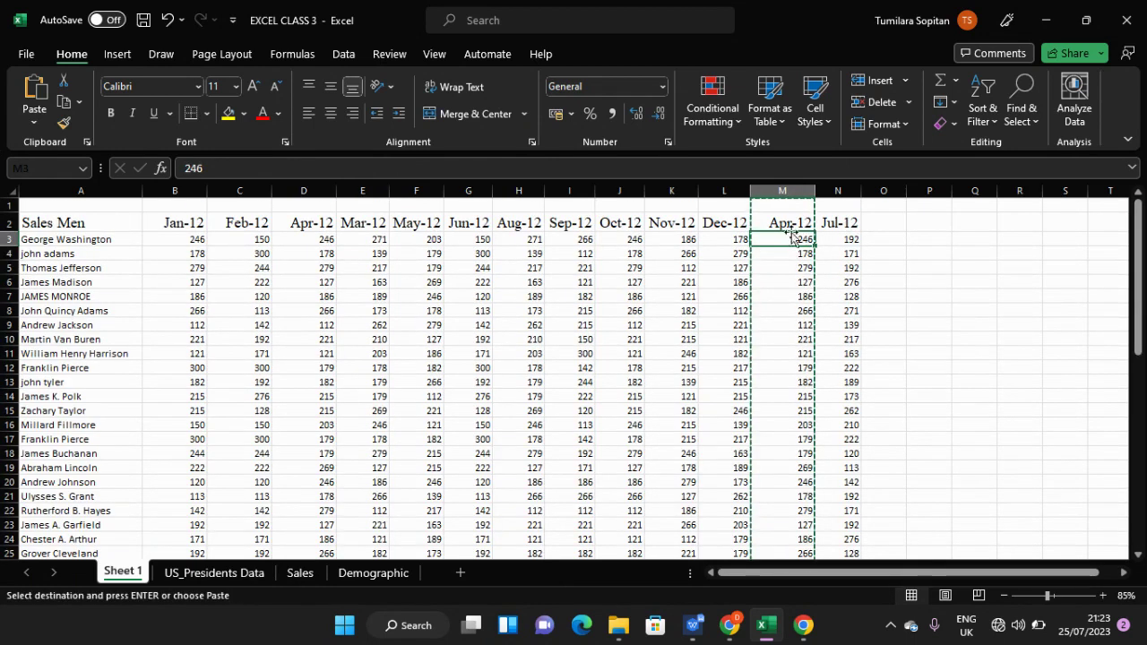
double_click(790, 223)
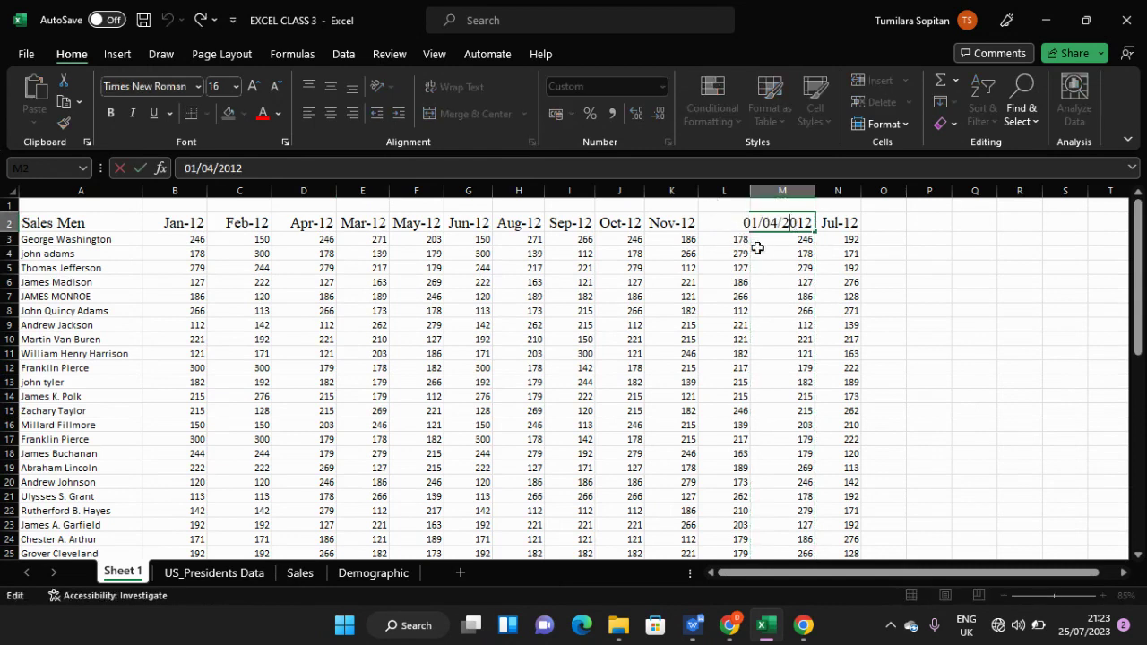
left_click(766, 253)
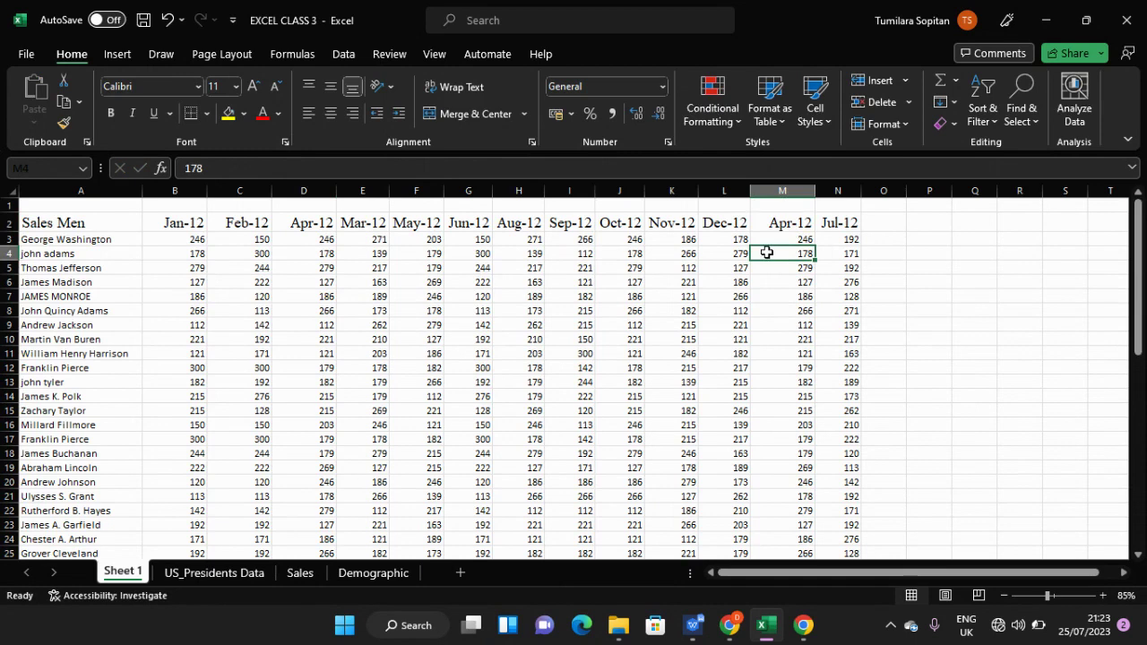
left_click(780, 190)
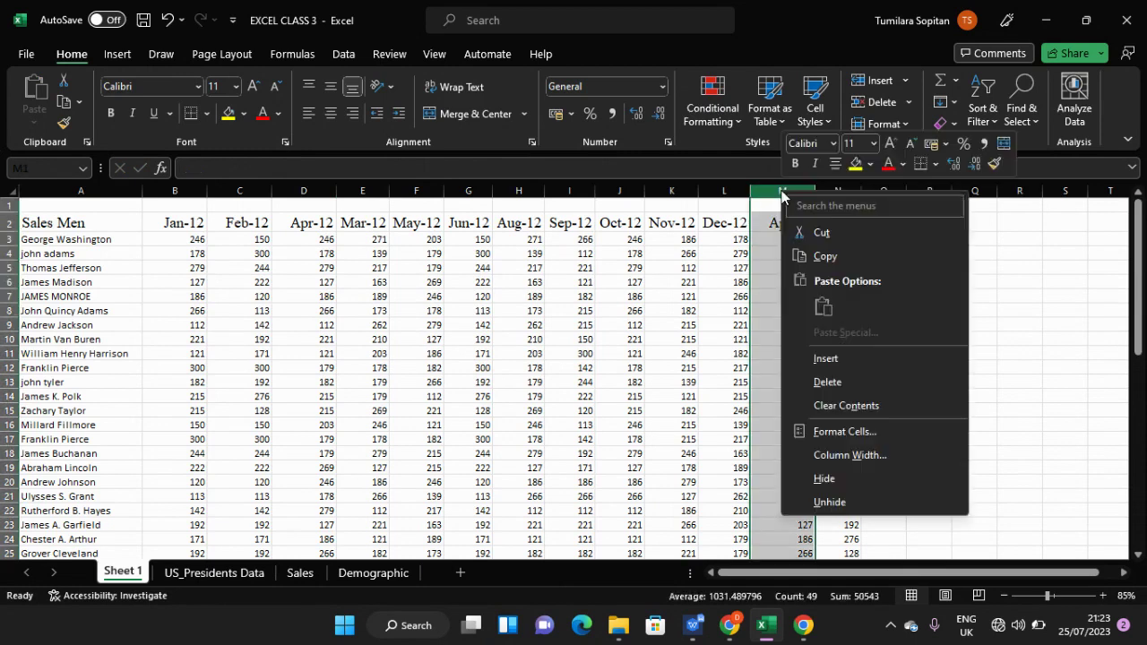
right_click(781, 190)
left_click(817, 383)
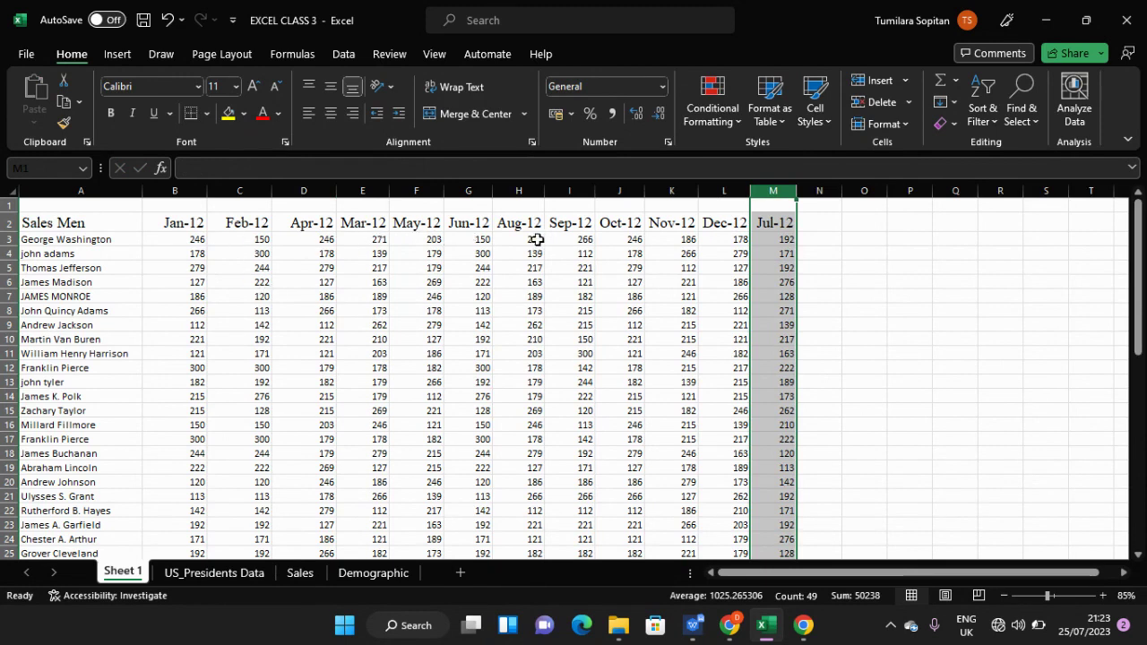
- Insert a copy of the Jul-12 column before Aug-12 and clear the old column N
right_click(775, 188)
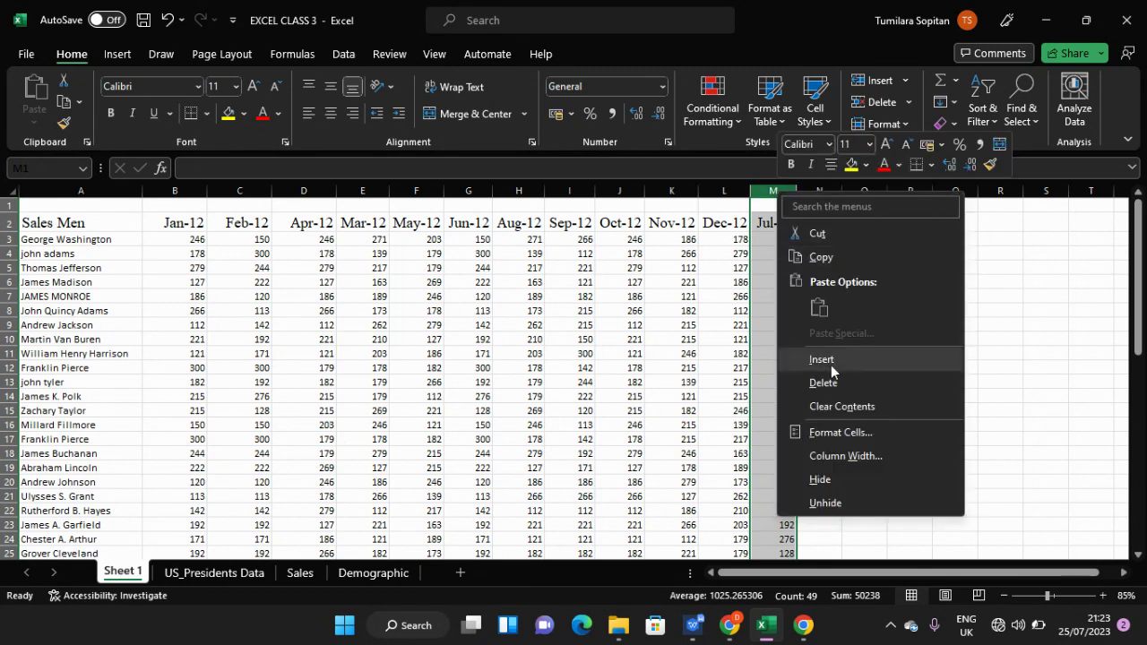
left_click(820, 258)
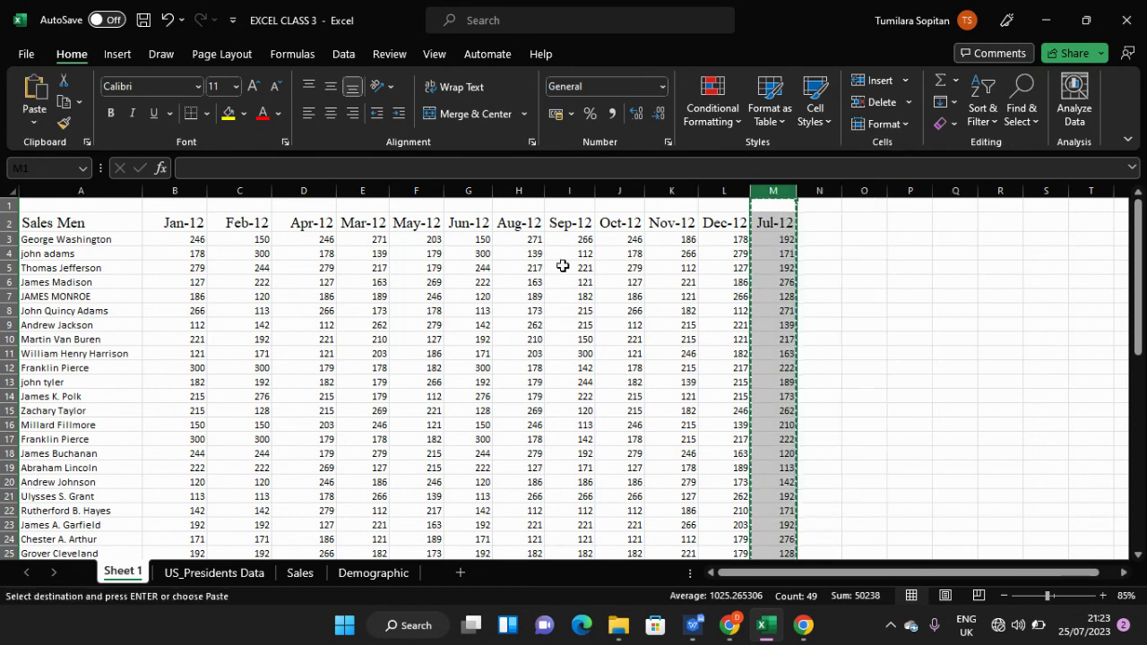
left_click(520, 190)
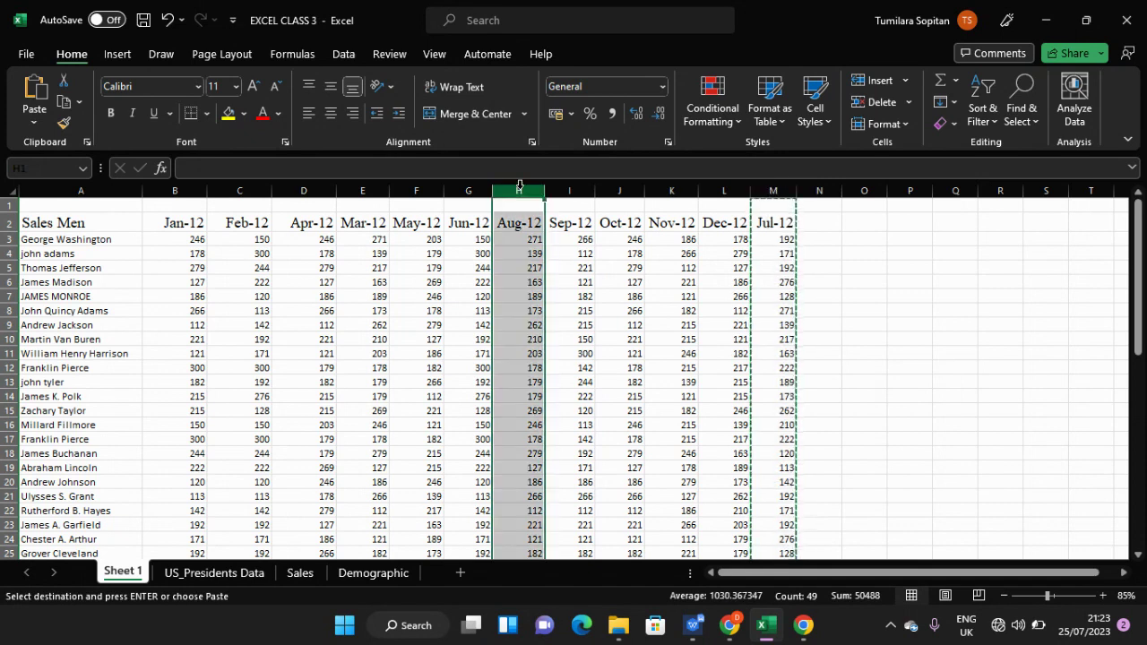
right_click(520, 190)
left_click(581, 356)
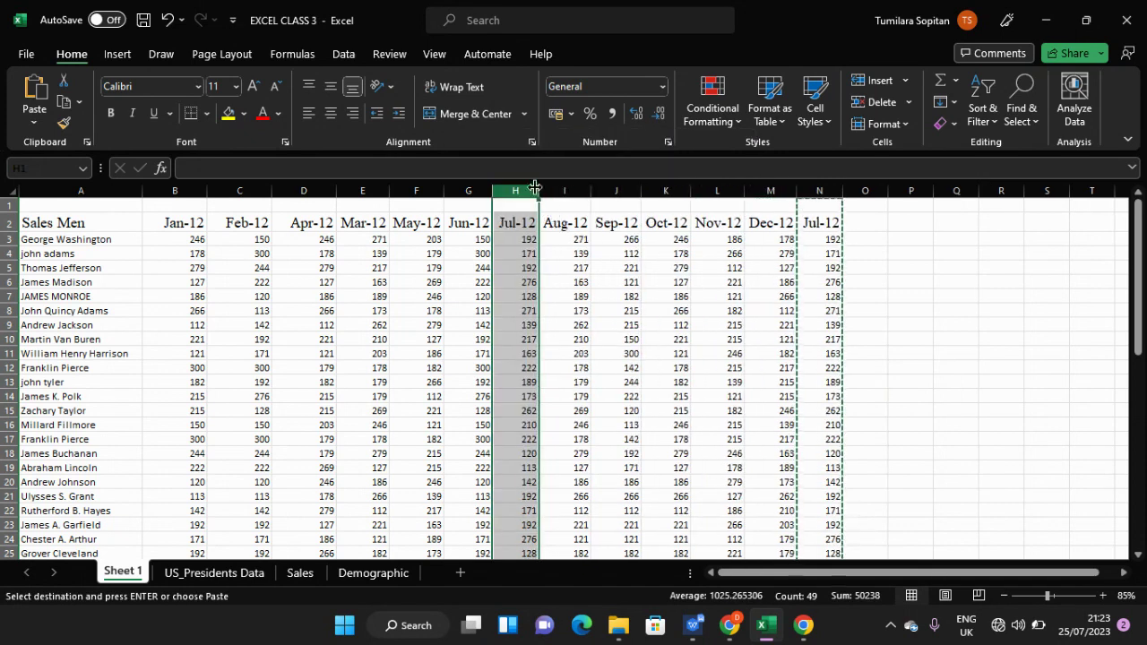
left_click(810, 190)
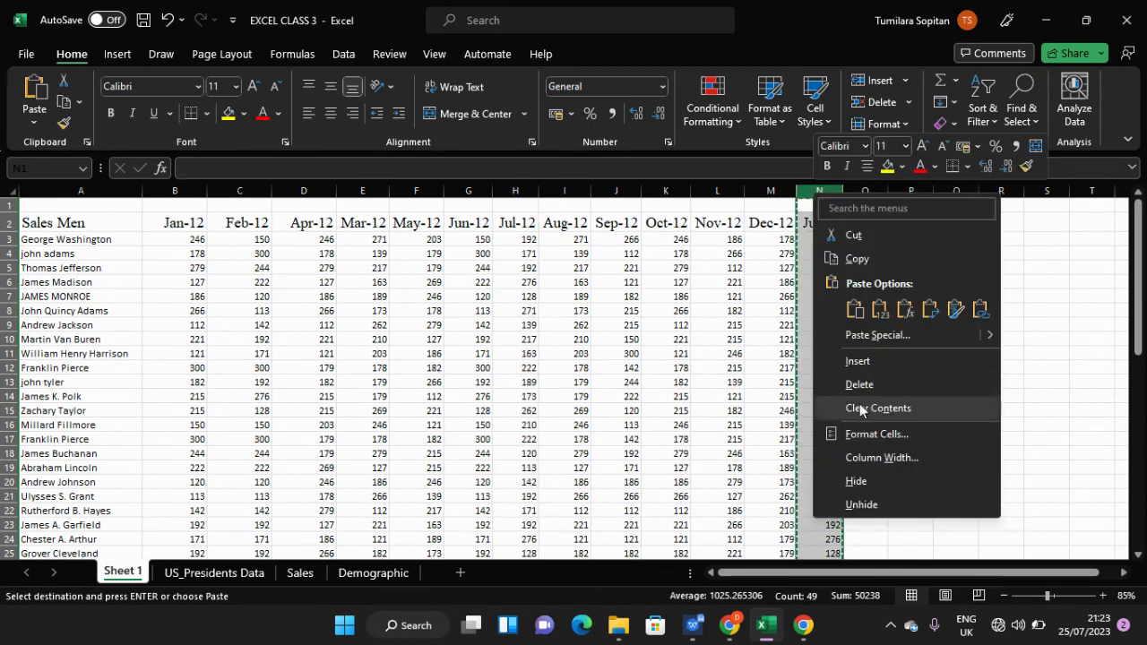
left_click(840, 385)
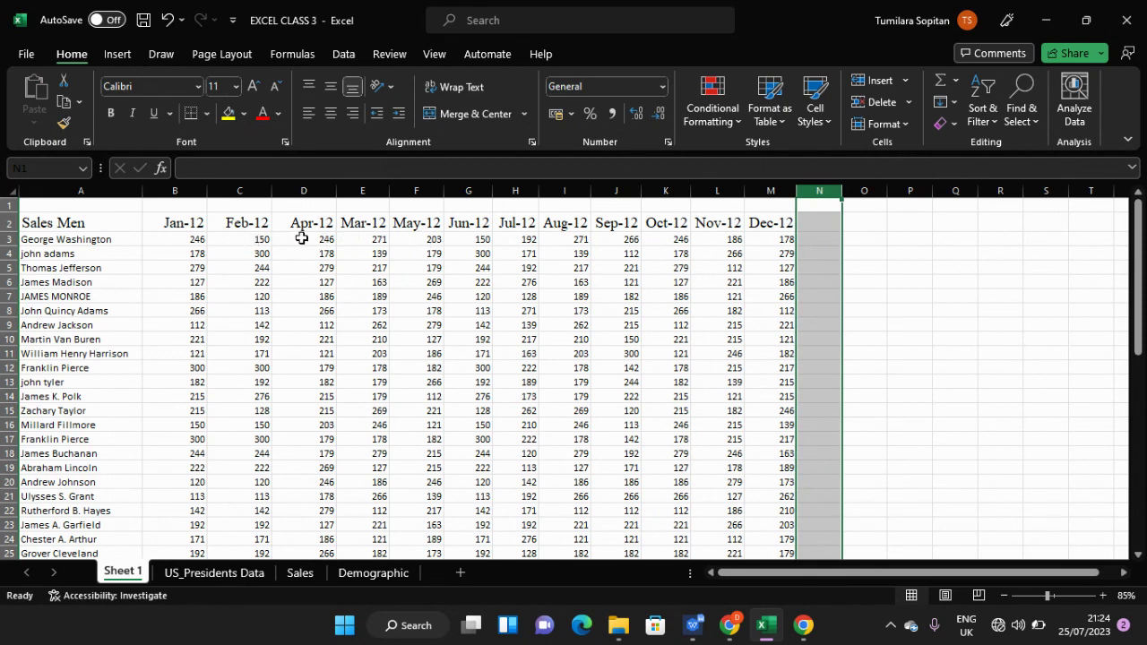
- Copy the Mar-12 column and insert it before Apr-12 at column D
left_click(370, 190)
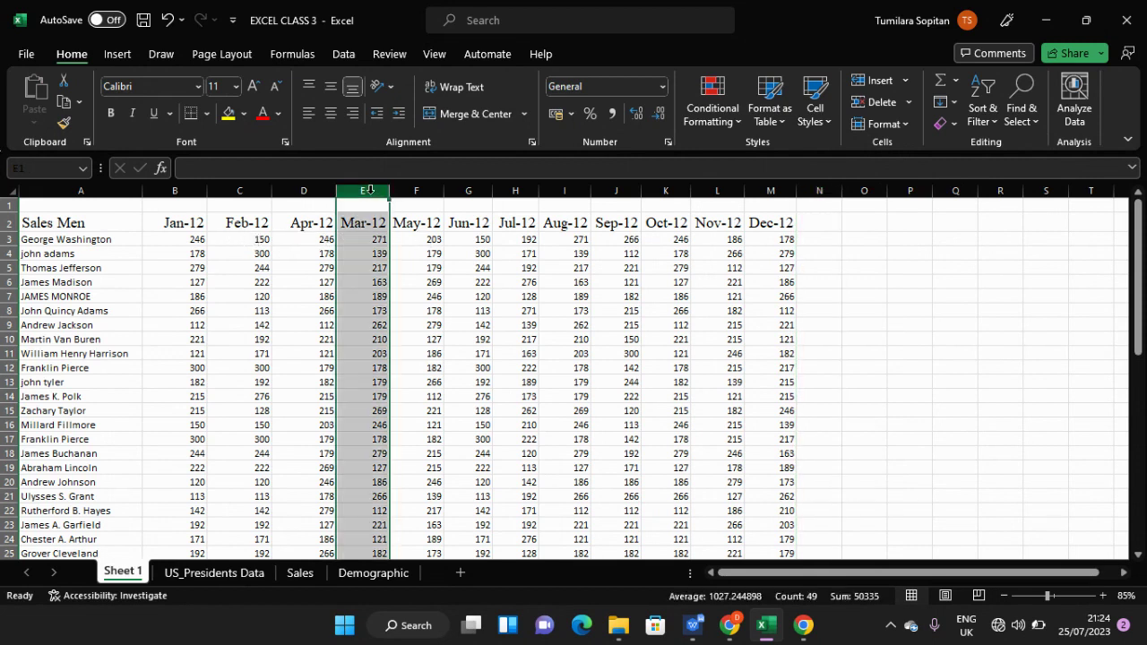
right_click(370, 190)
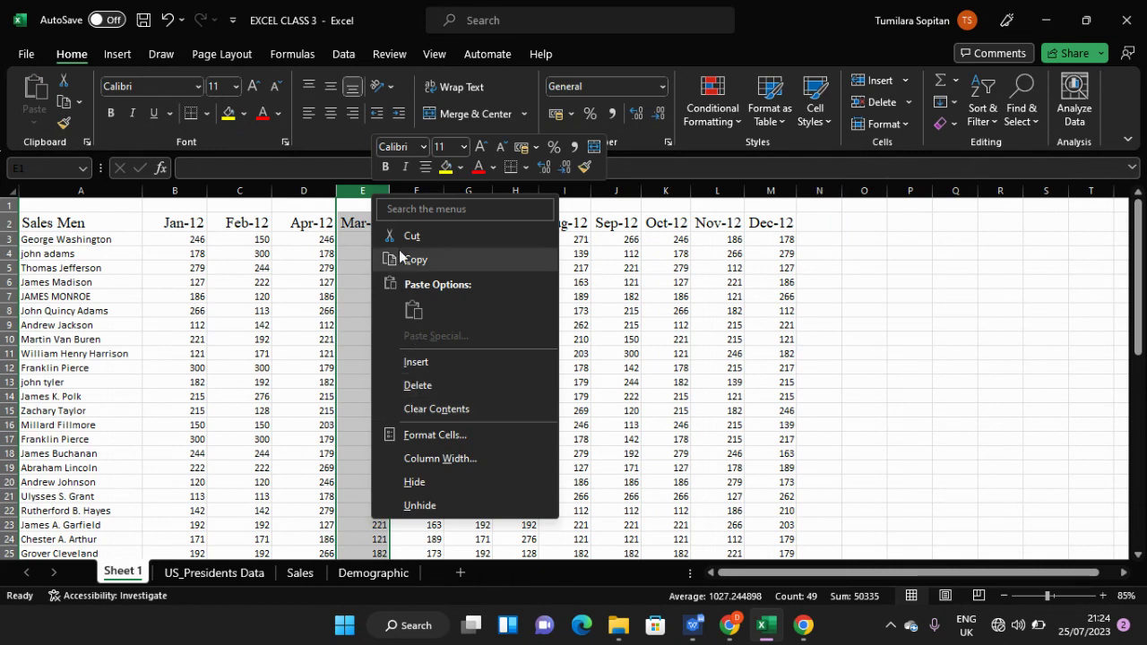
left_click(396, 262)
left_click(303, 194)
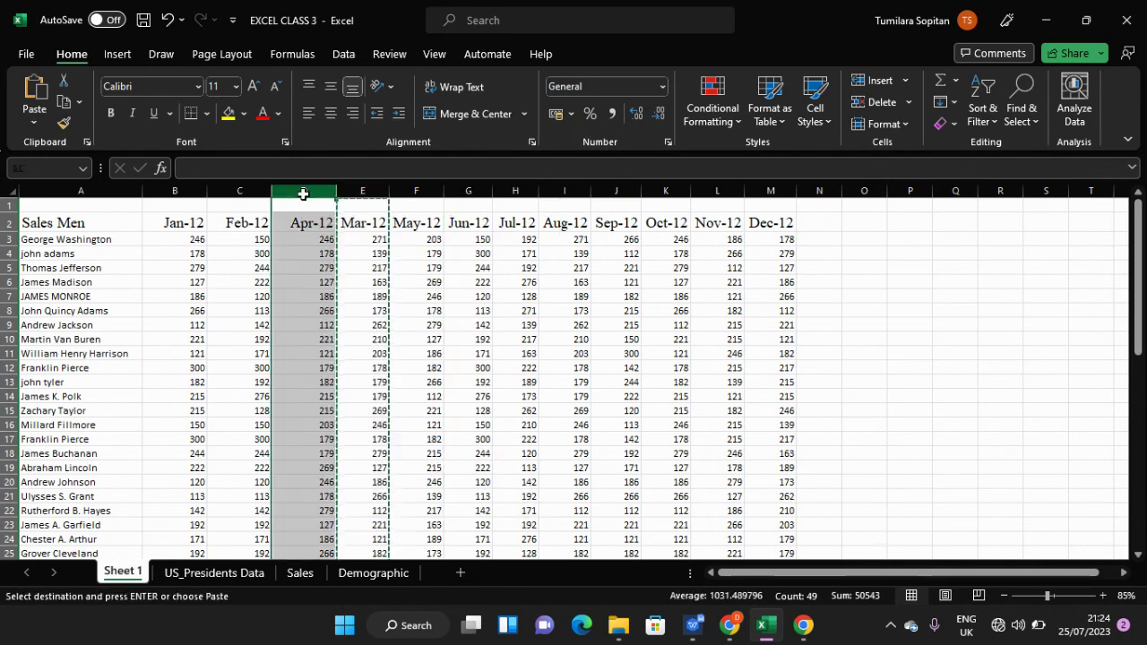
right_click(303, 193)
left_click(356, 361)
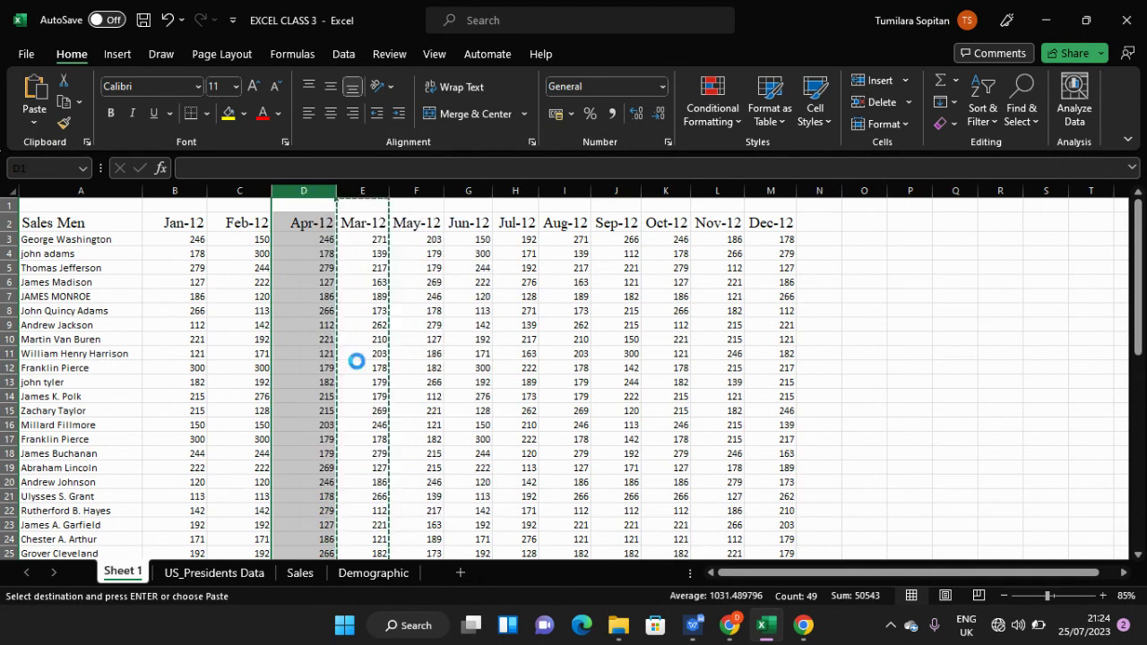
- Delete the leftover duplicate Mar-12 column F
left_click(415, 191)
right_click(415, 191)
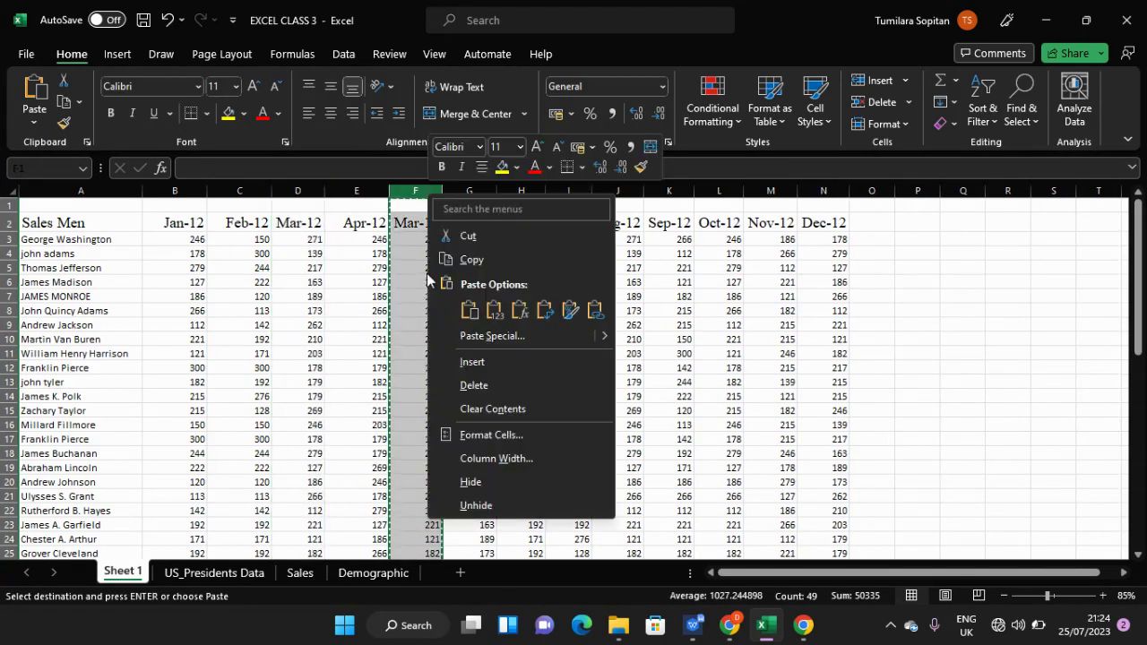
left_click(473, 387)
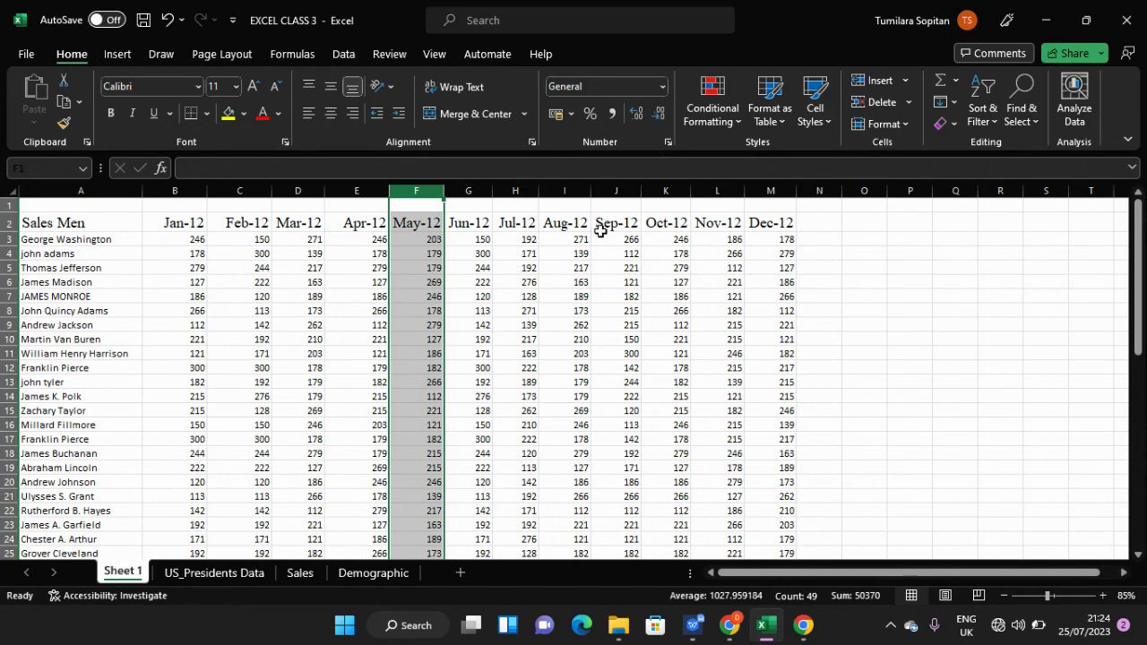
left_click(472, 282)
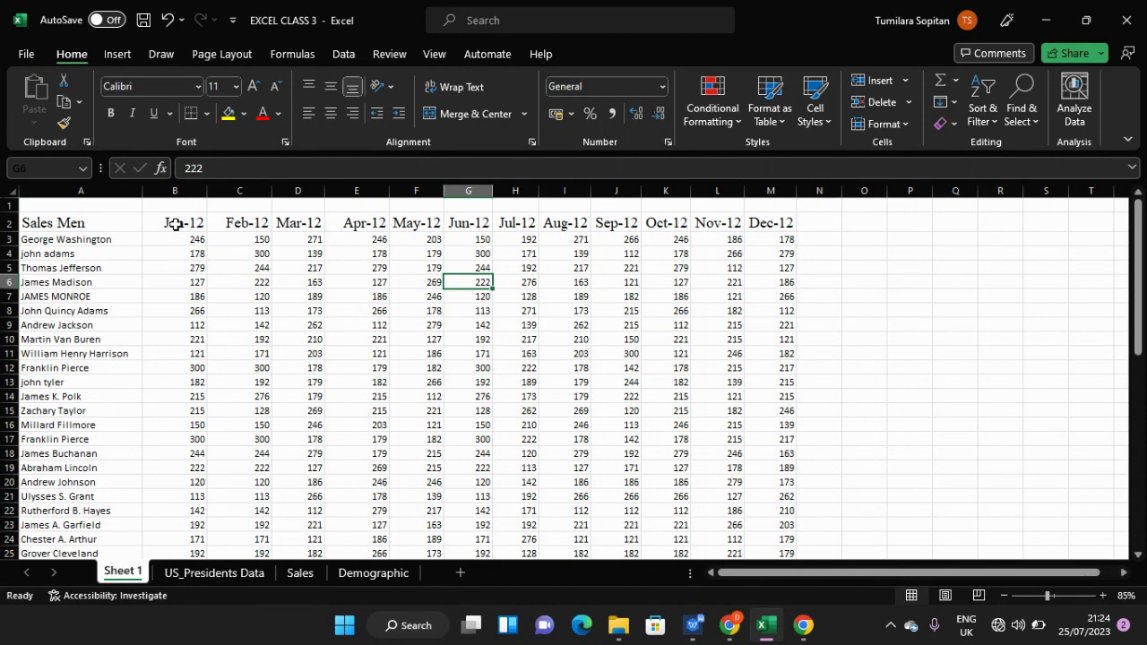
left_click(176, 225)
left_click(175, 191)
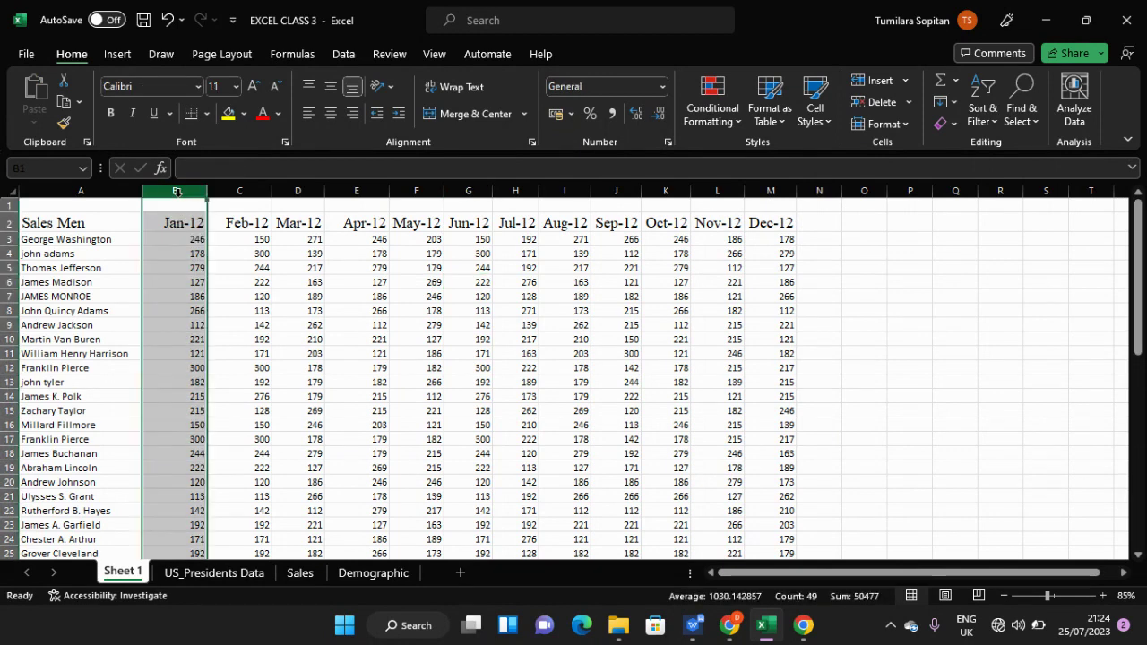
left_click(180, 227)
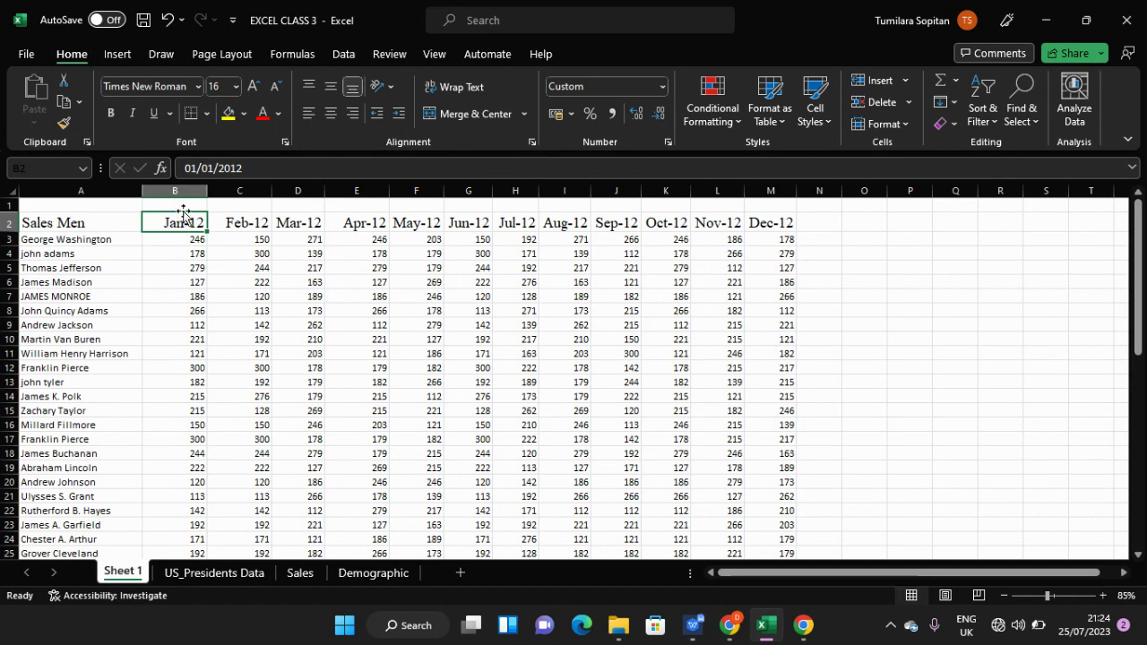
left_click(183, 188)
left_click(237, 190)
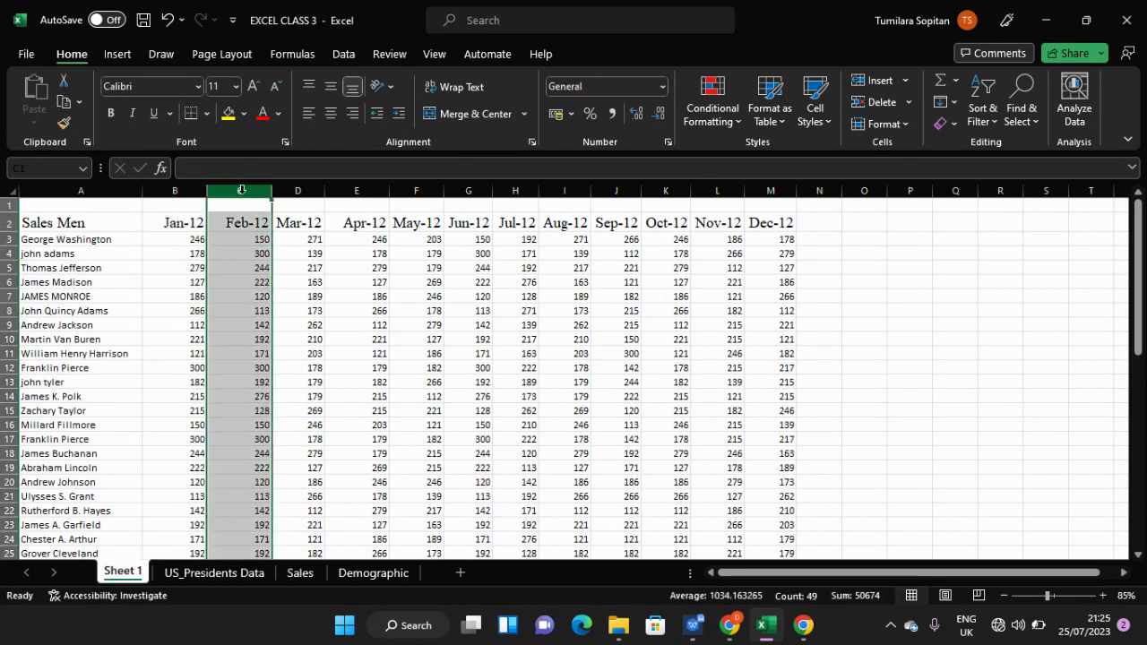
left_click(286, 190)
left_click(375, 191)
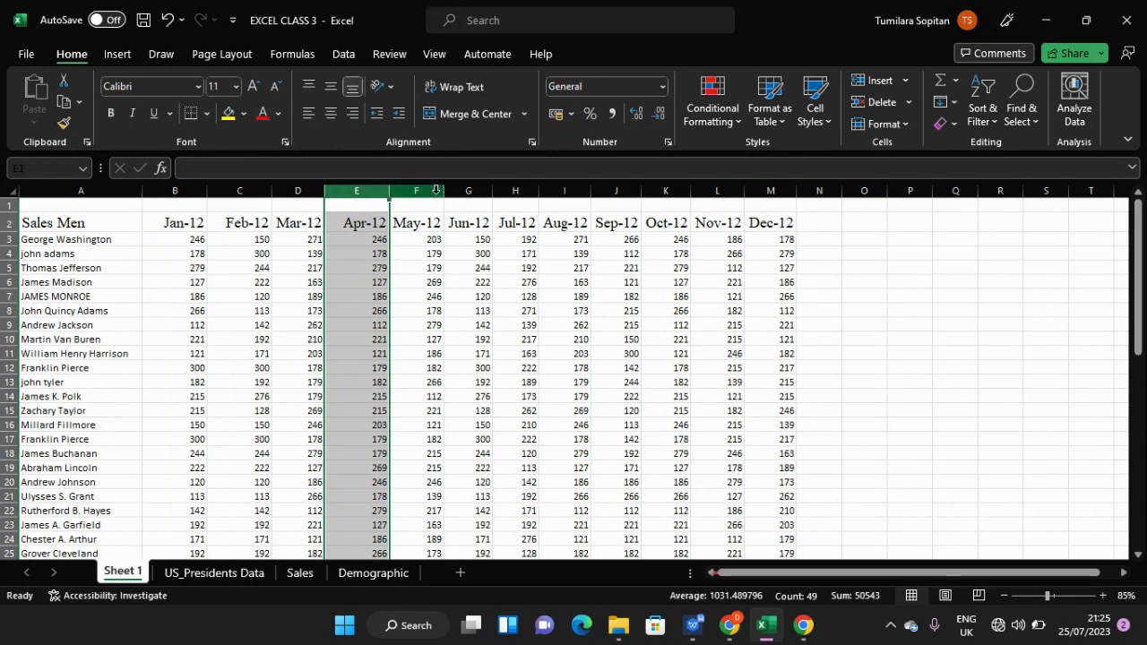
left_click(475, 190)
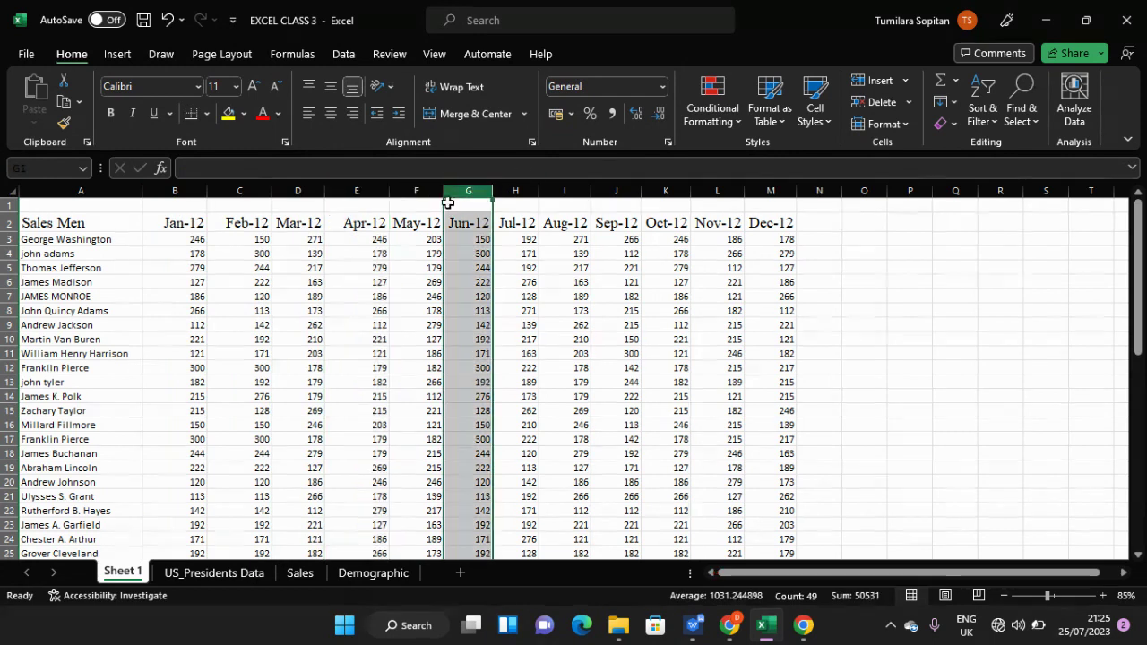
left_click(412, 190)
left_click(342, 315)
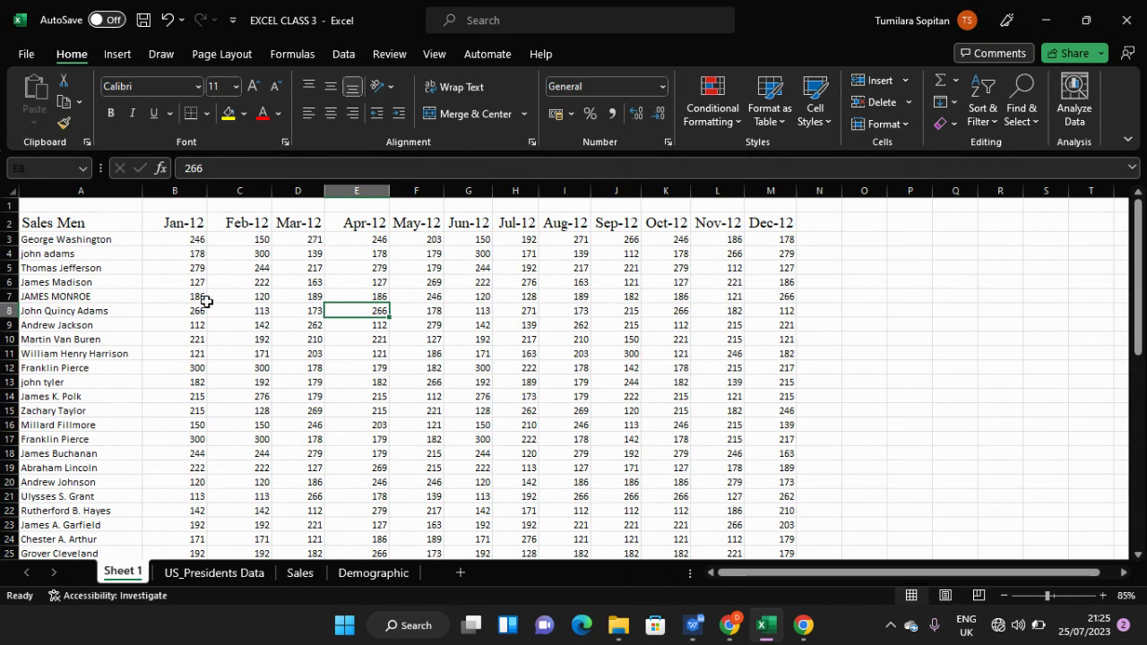
left_click(227, 261)
left_click(228, 225)
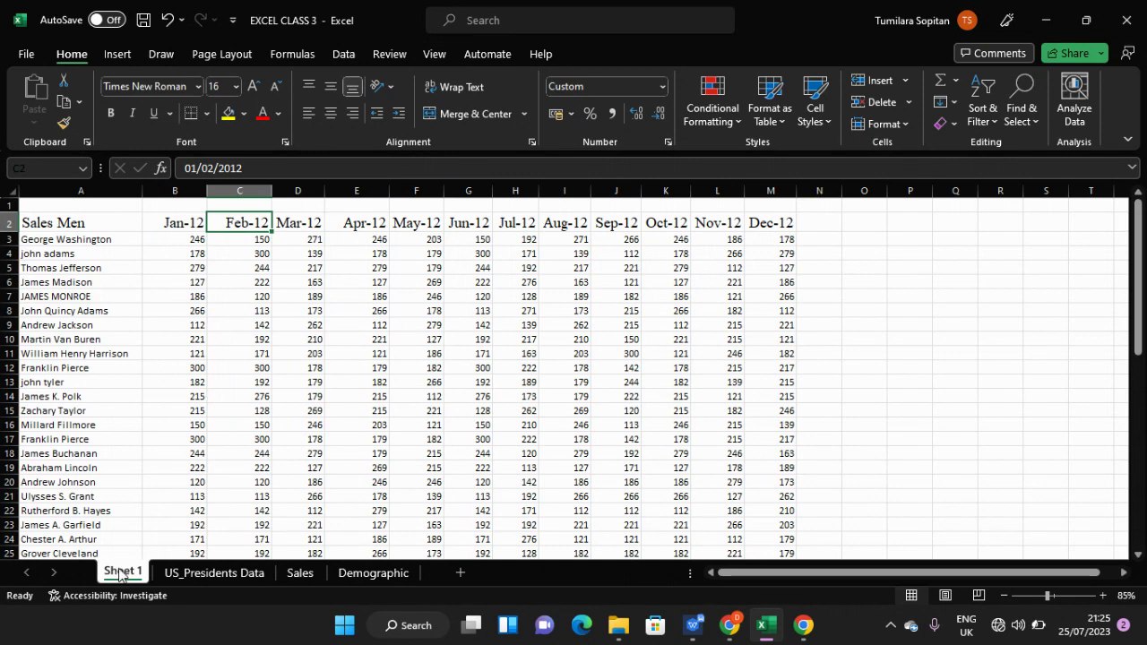
left_click(357, 439)
key("ctrl+Right")
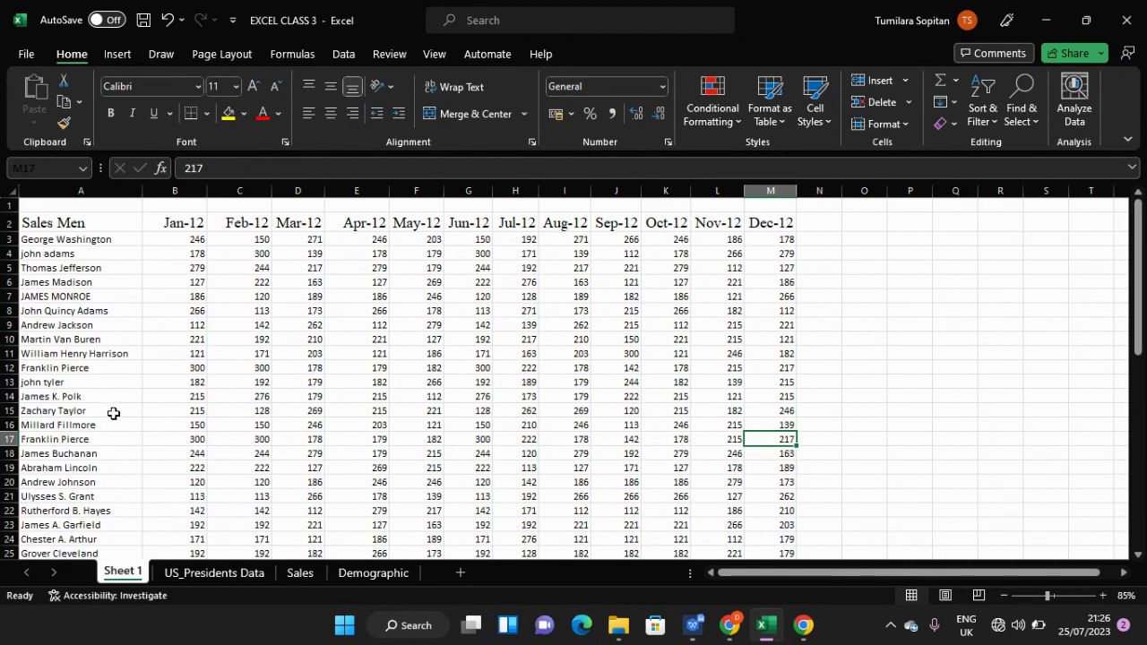
scroll(139, 404, "down", 1)
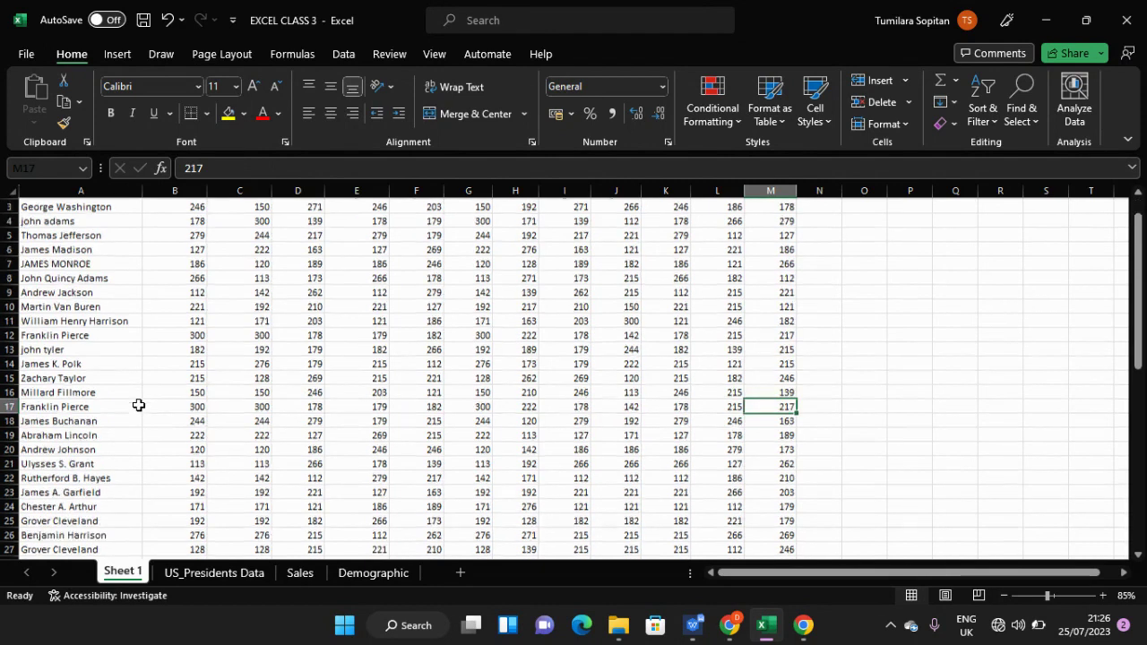
scroll(139, 404, "up", 1)
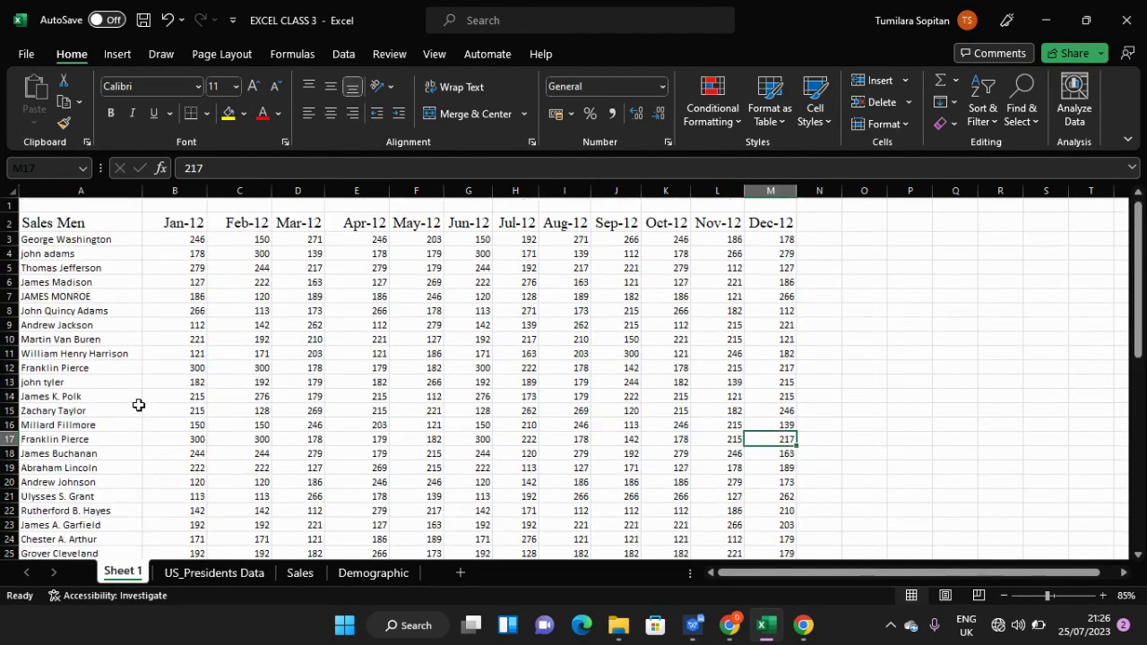
left_click(170, 355)
left_click(169, 299)
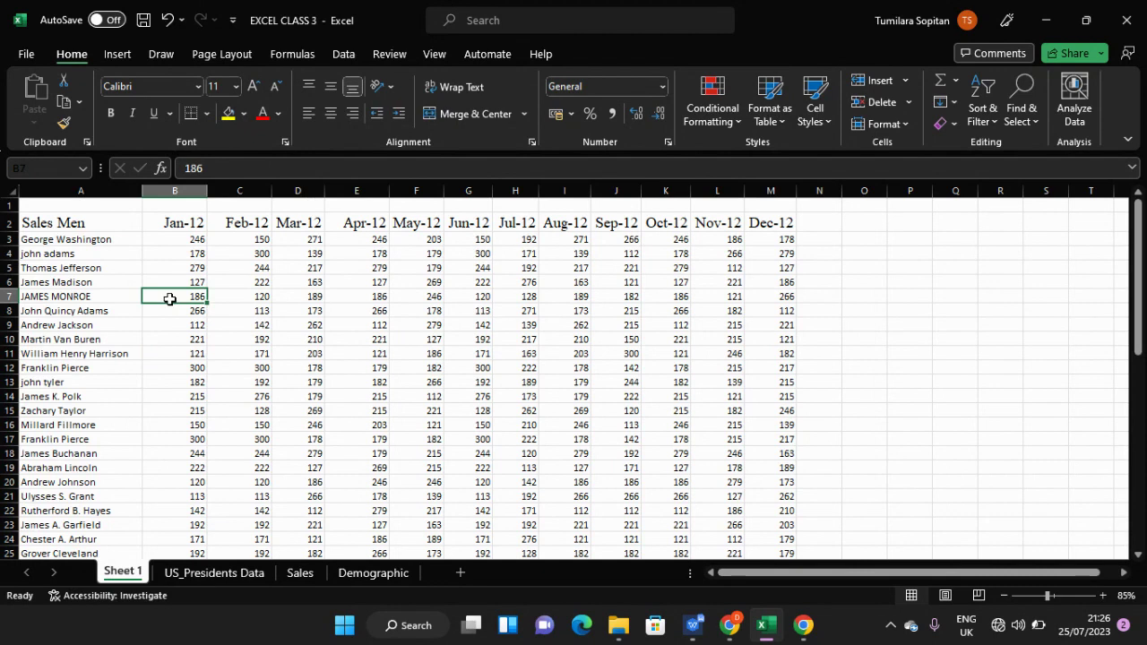
- Rename the first worksheet tab from Sheet 1 to 'Monthly Sales Rep'
right_click(133, 573)
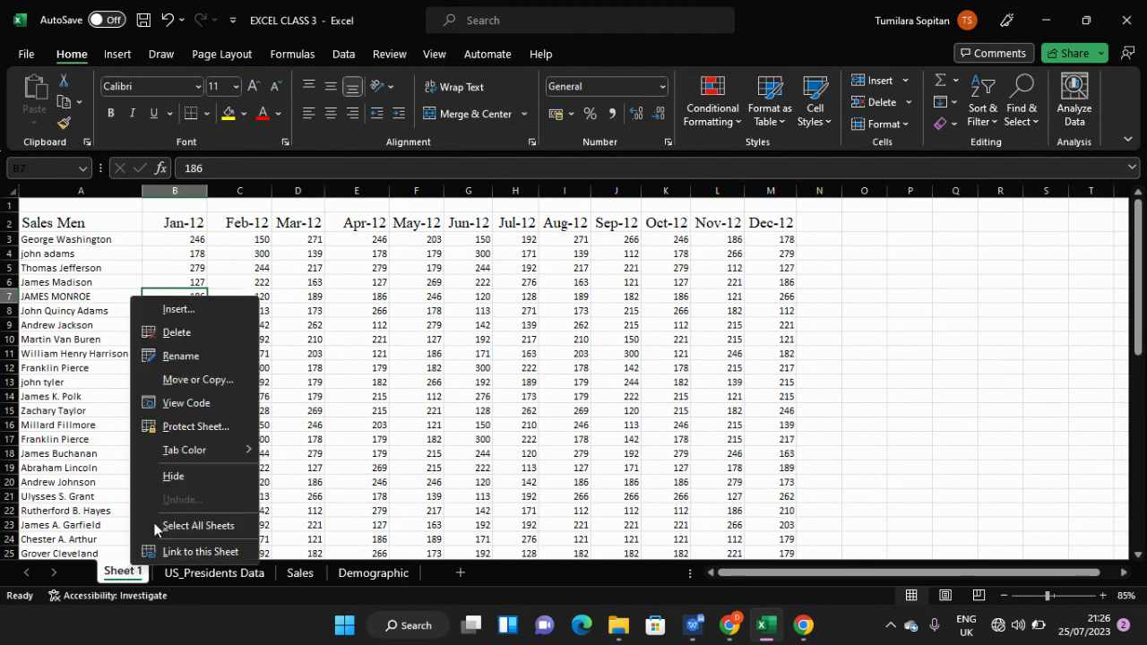
left_click(116, 578)
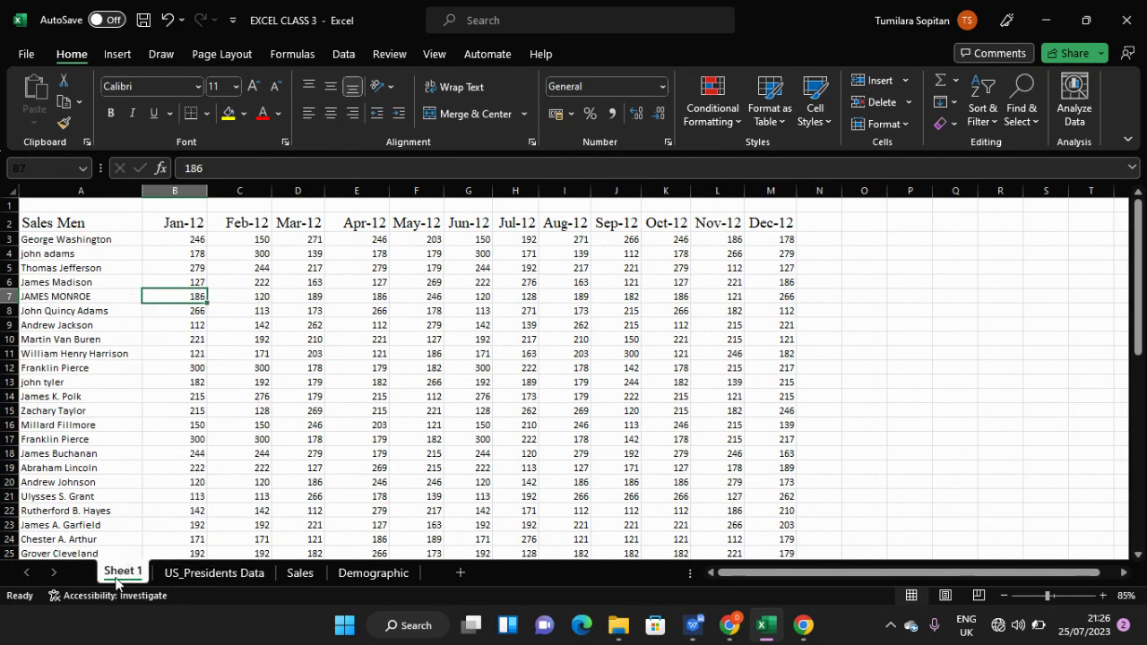
right_click(115, 578)
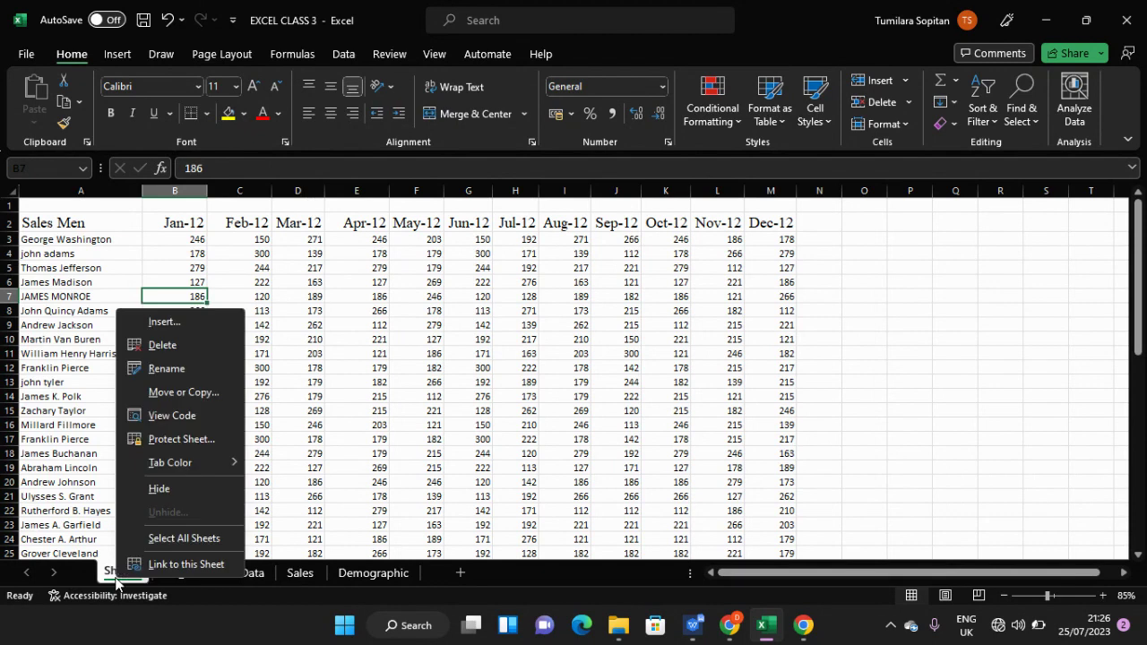
left_click(180, 374)
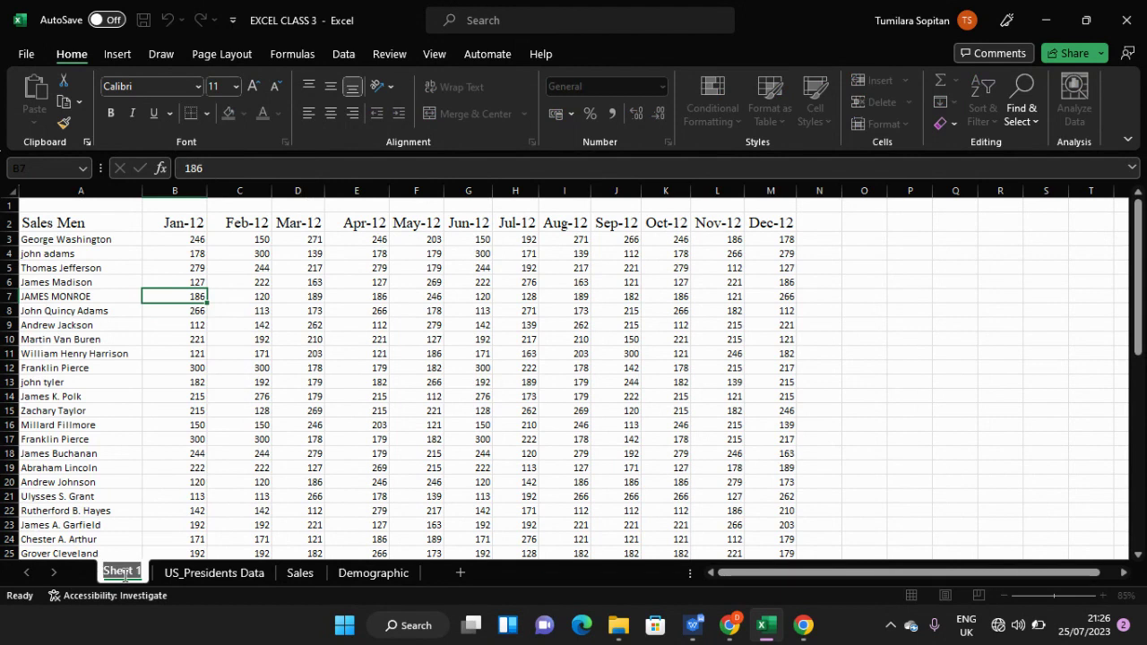
key("BackSpace")
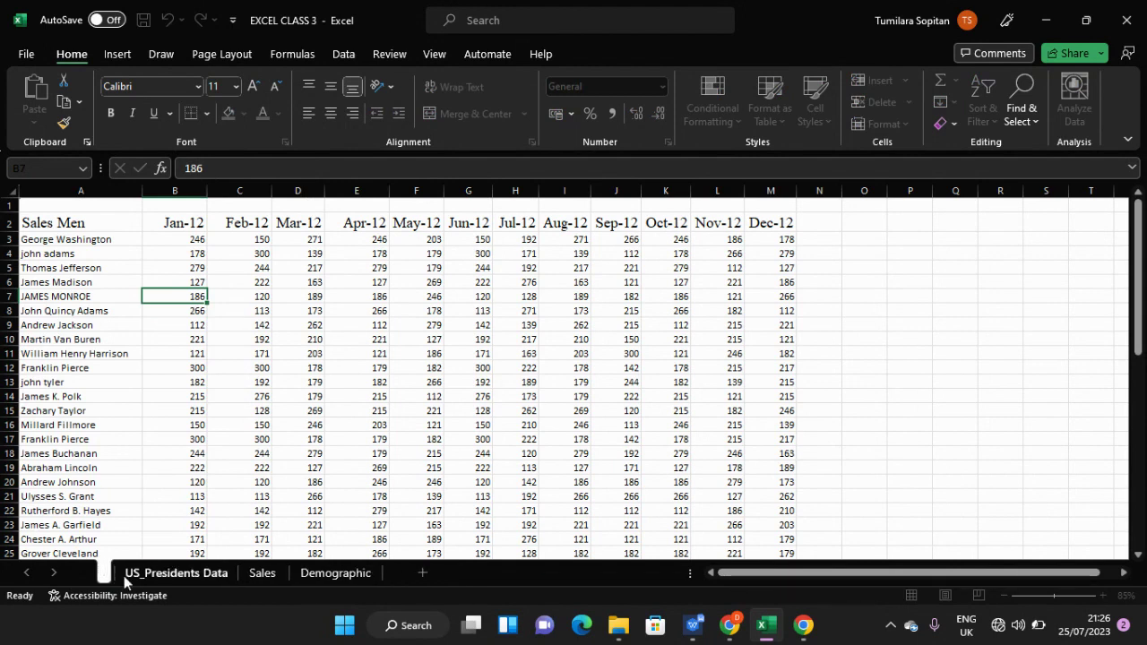
type("m")
key("BackSpace")
type("M")
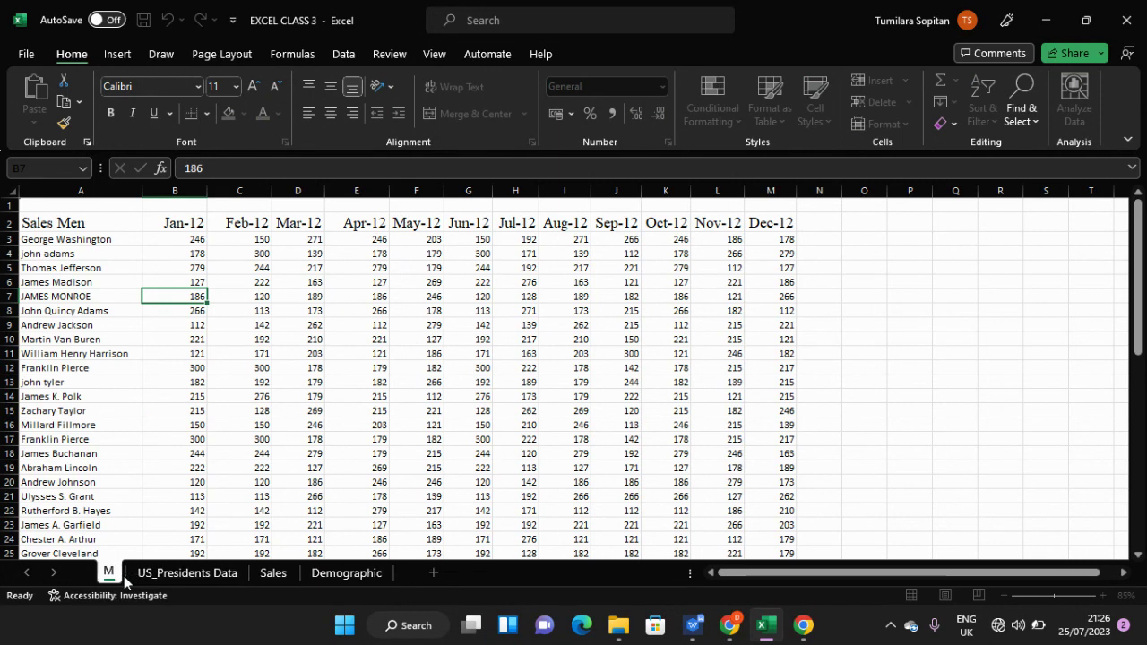
type("onth")
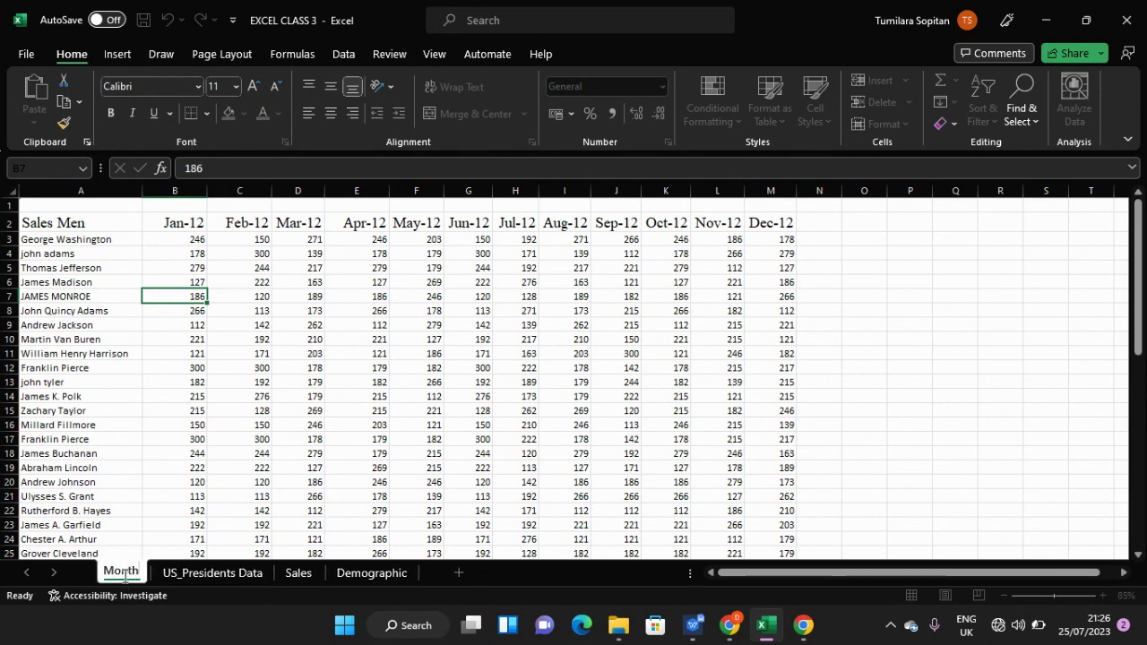
type("ly")
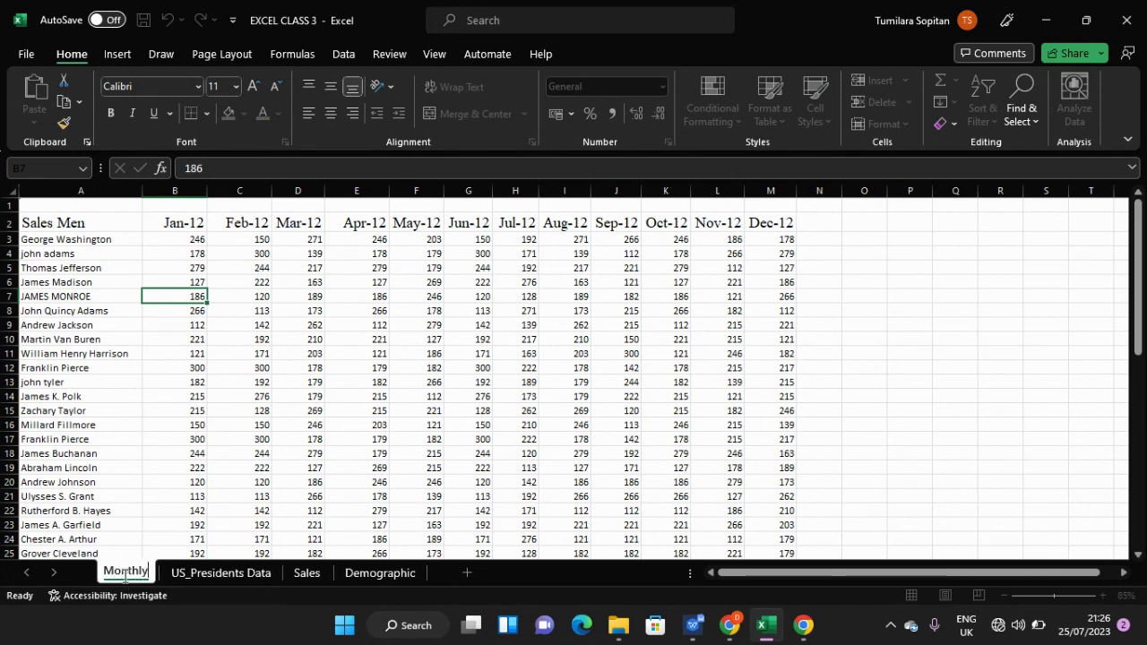
type(" S")
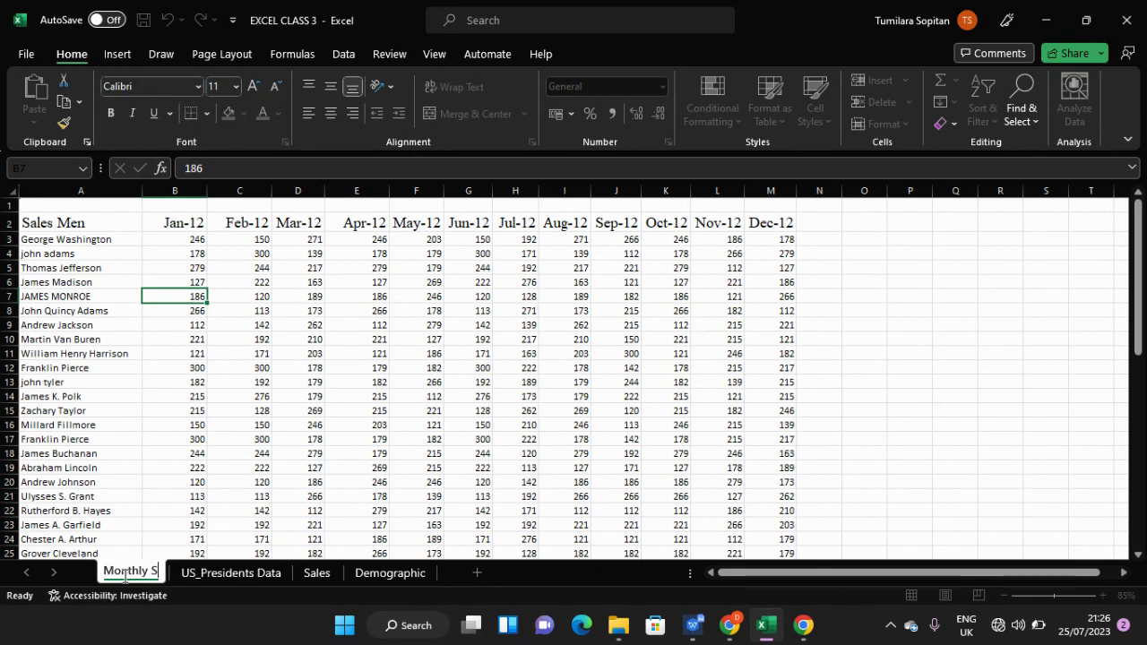
type("aale")
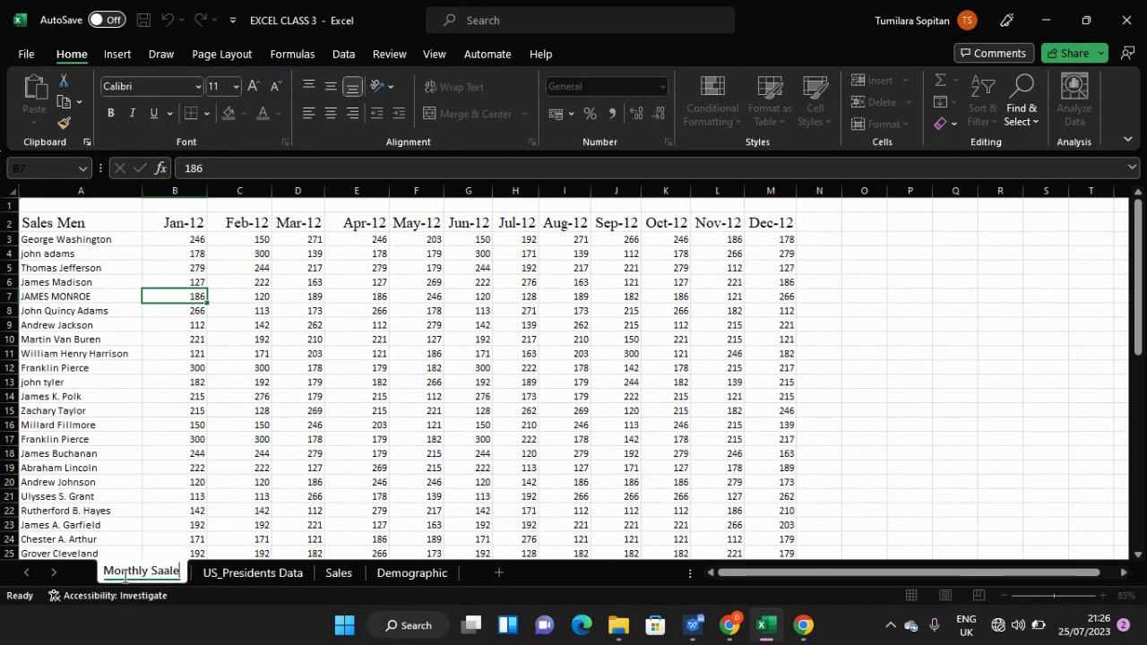
key("BackSpace")
key("BackSpace")
key("BackSpace")
type("les Re")
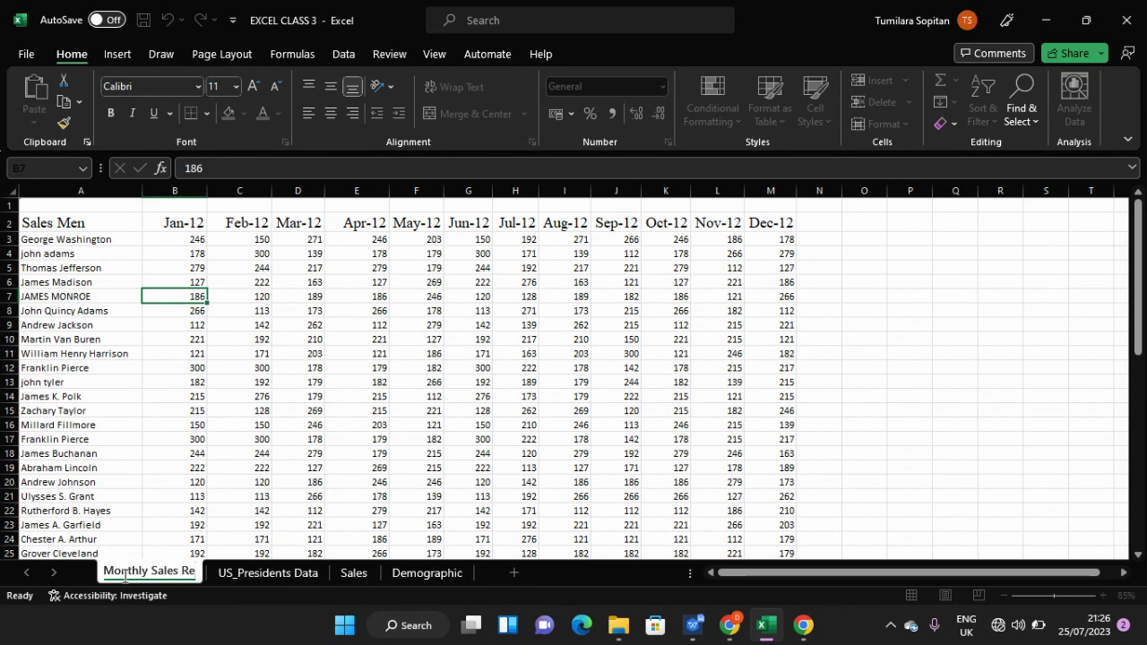
type("p")
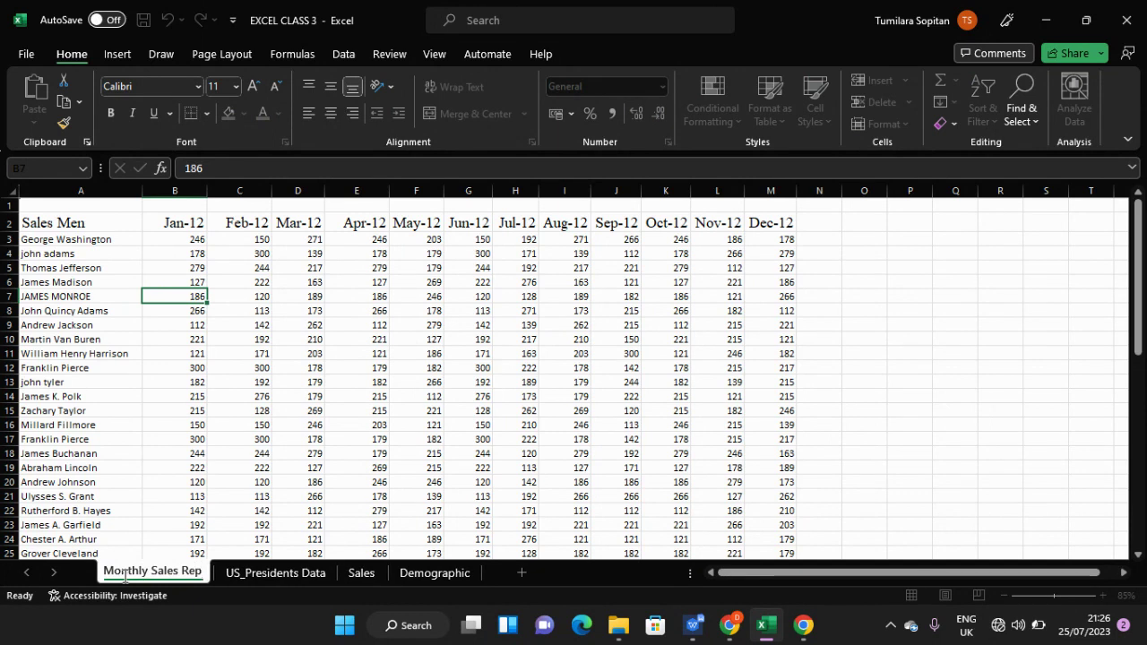
key("Return")
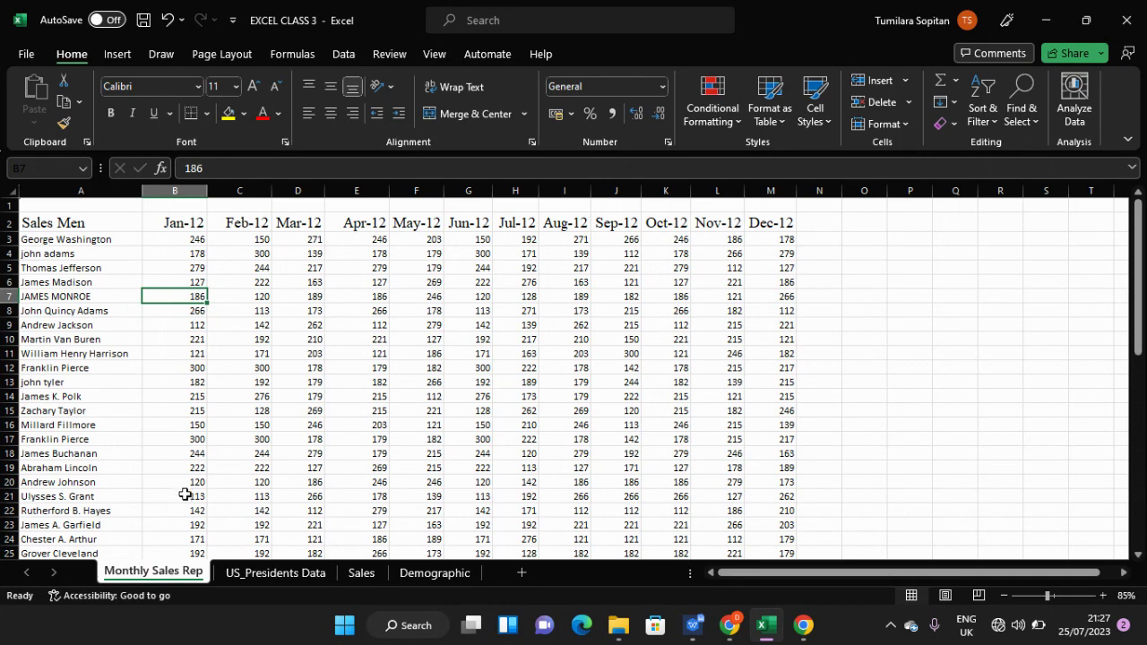
- Give the Monthly Sales Rep sheet tab a green theme tab colour
right_click(180, 574)
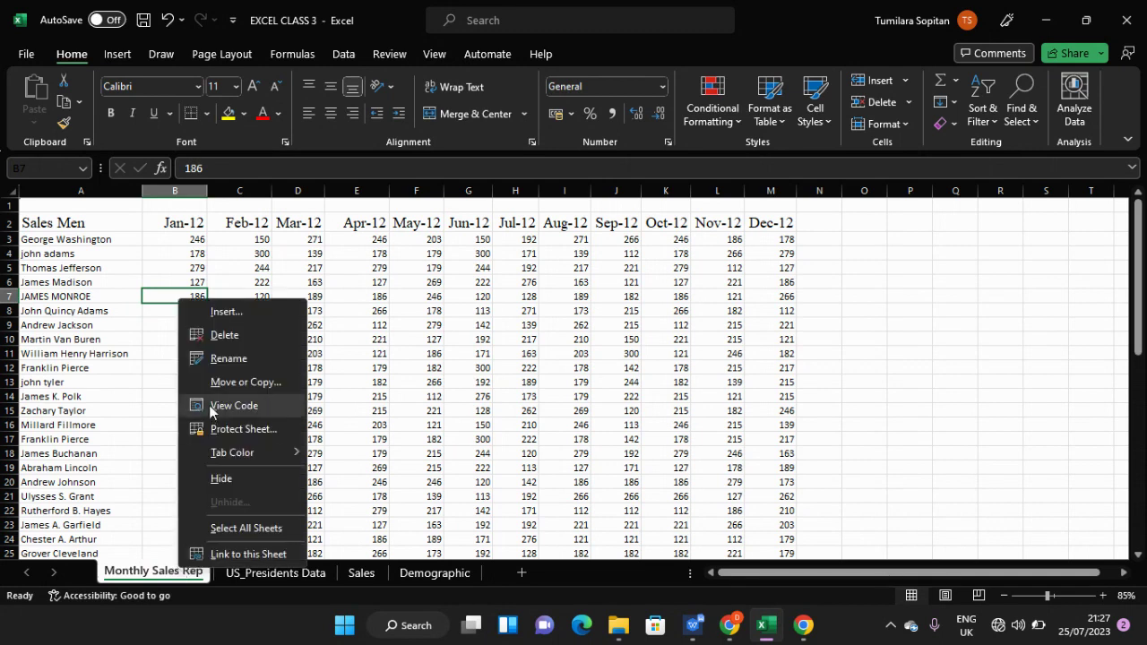
mouse_move(226, 455)
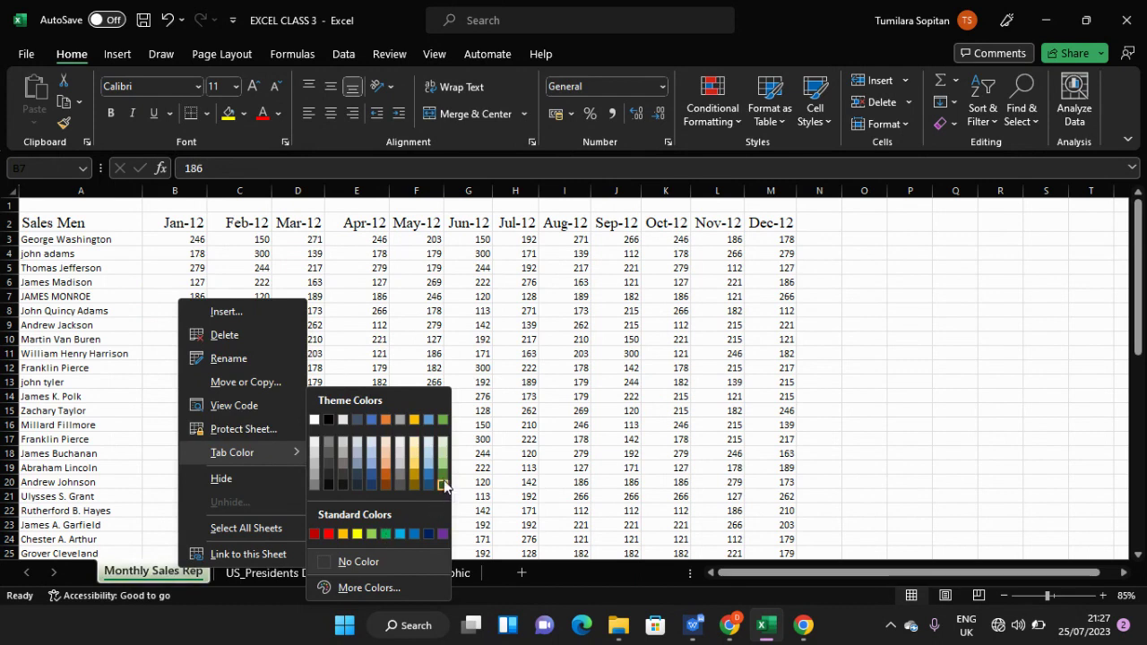
left_click(443, 419)
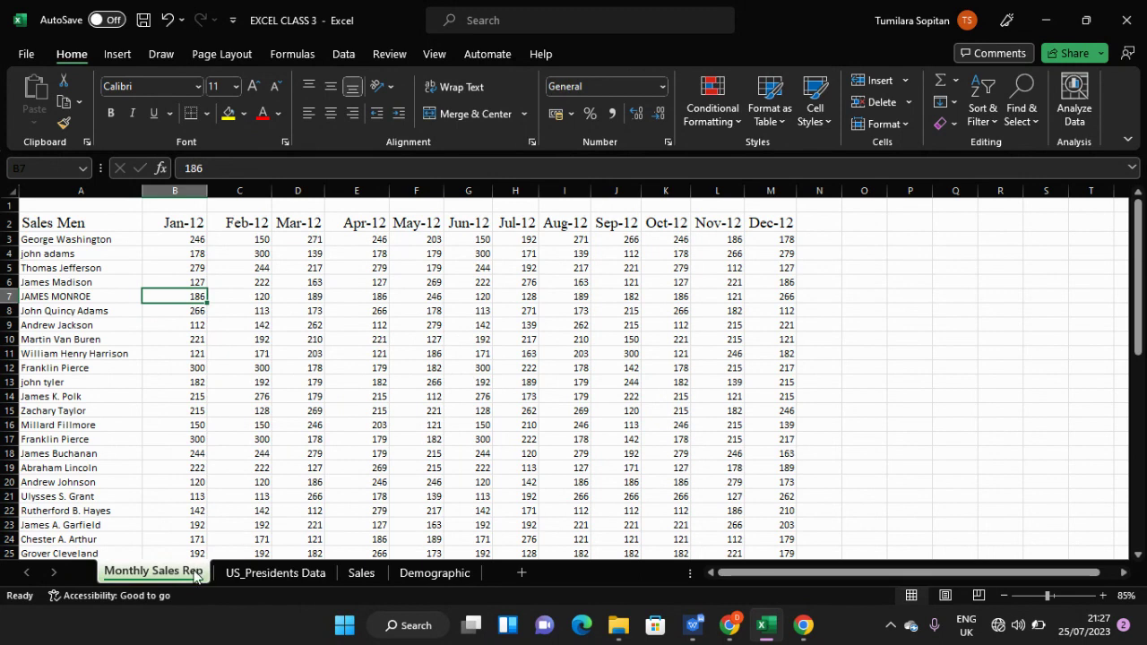
- Select the whole sheet and open the tab name for editing, leaving it unchanged
key("ctrl+a")
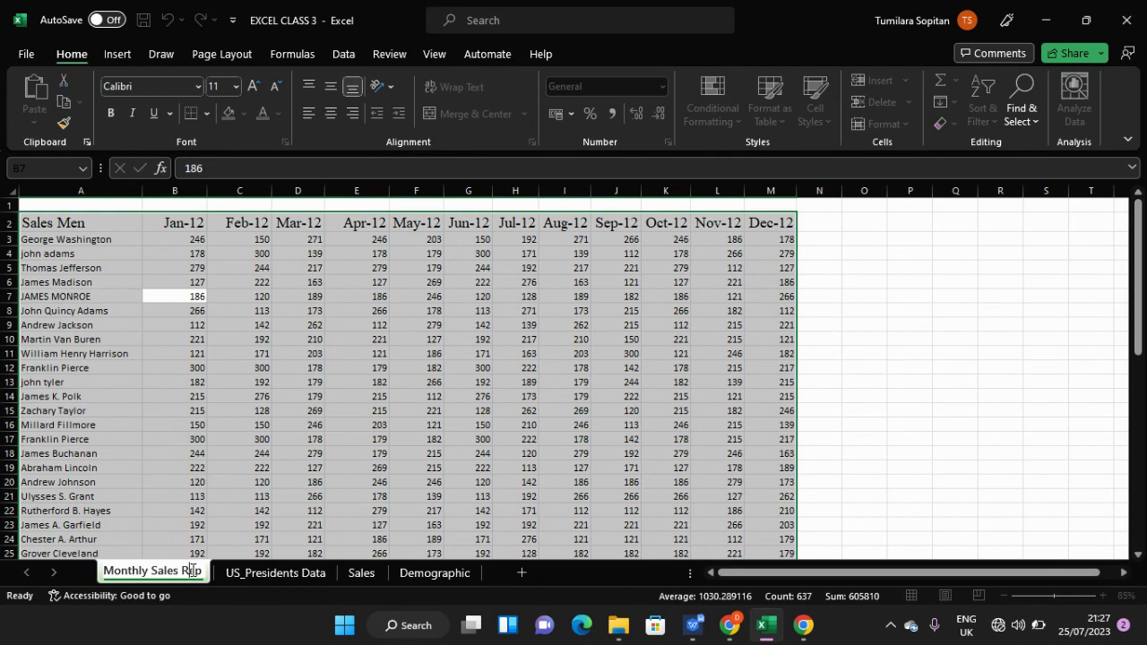
double_click(191, 571)
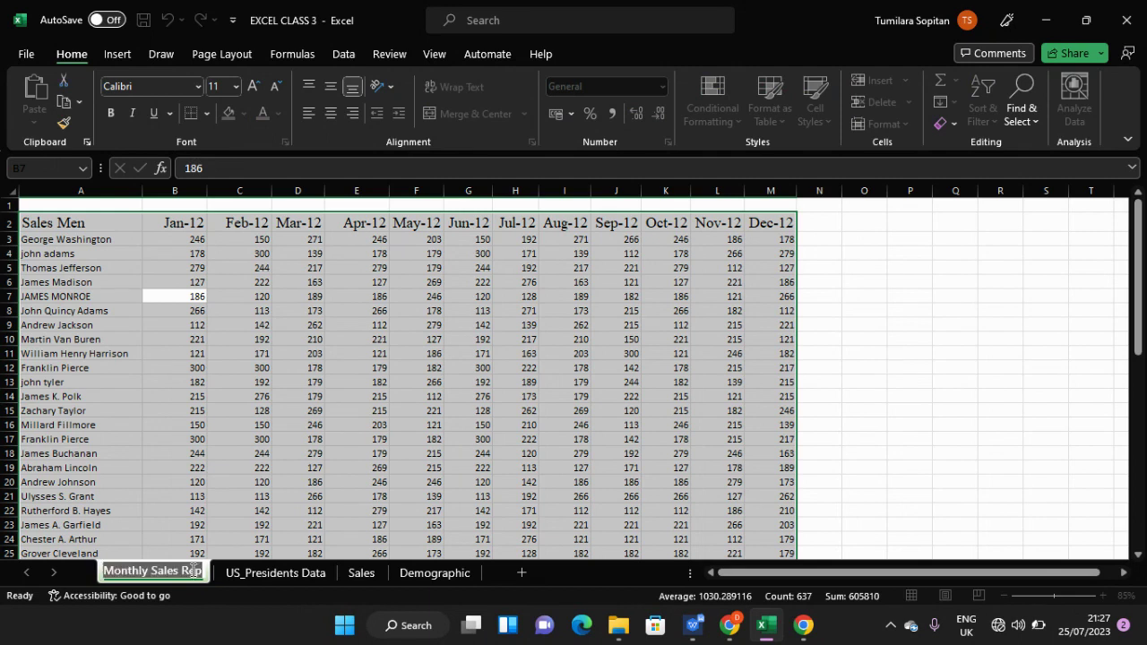
left_click(239, 484)
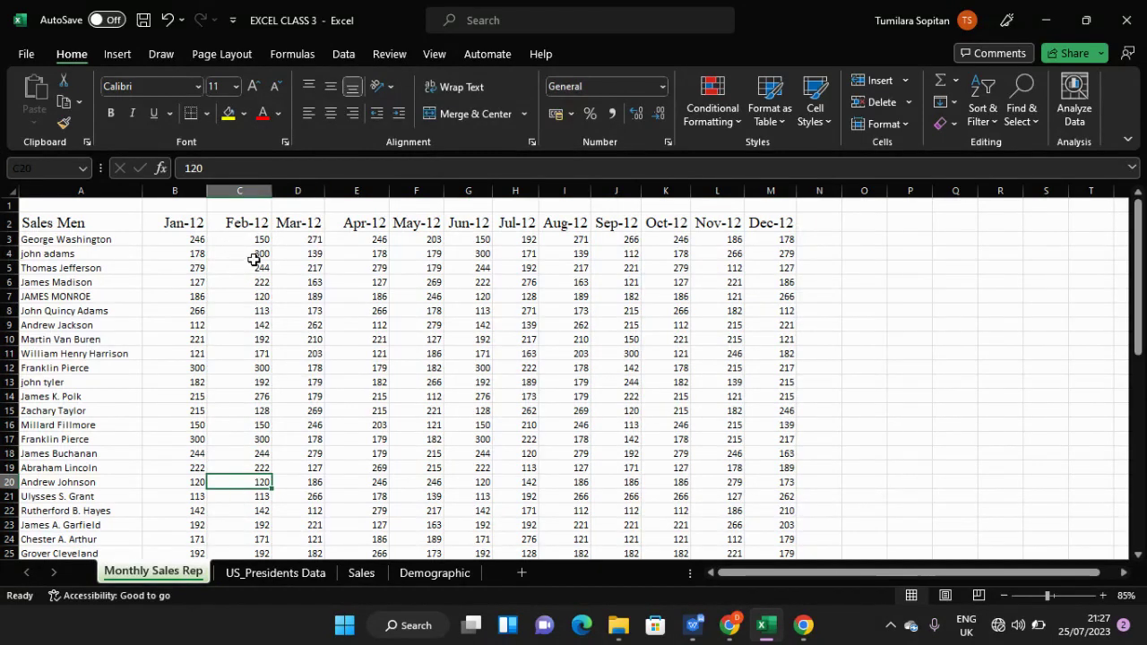
- Enter the title 'Monthly Sales Table' in cell B1
left_click(190, 205)
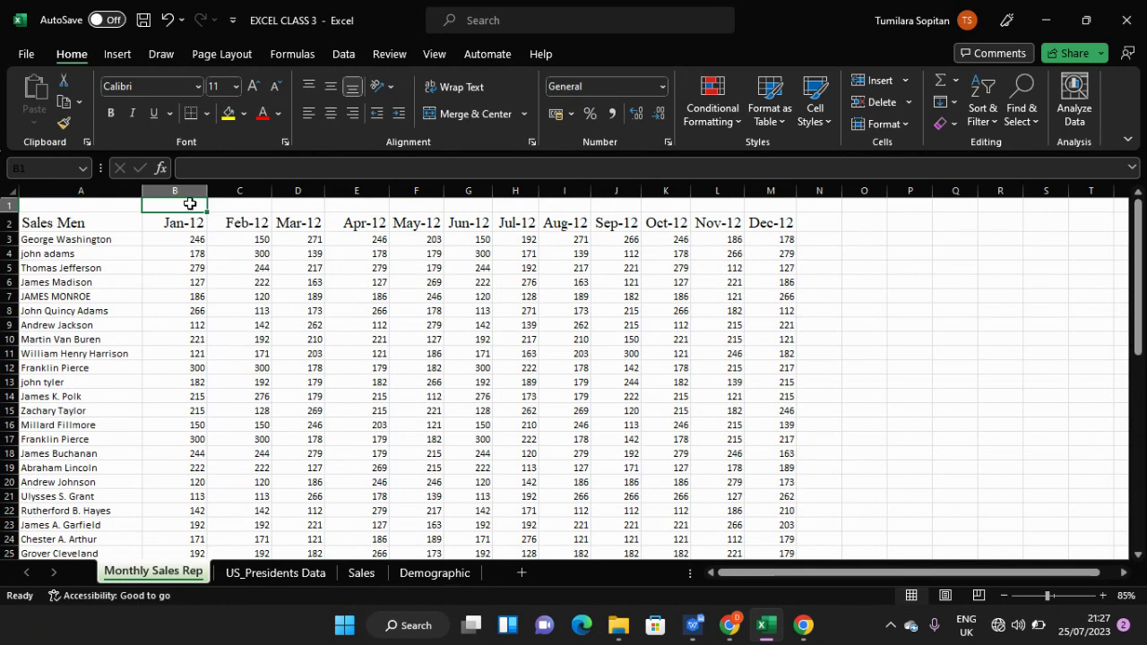
type("S")
key("BackSpace")
type("m")
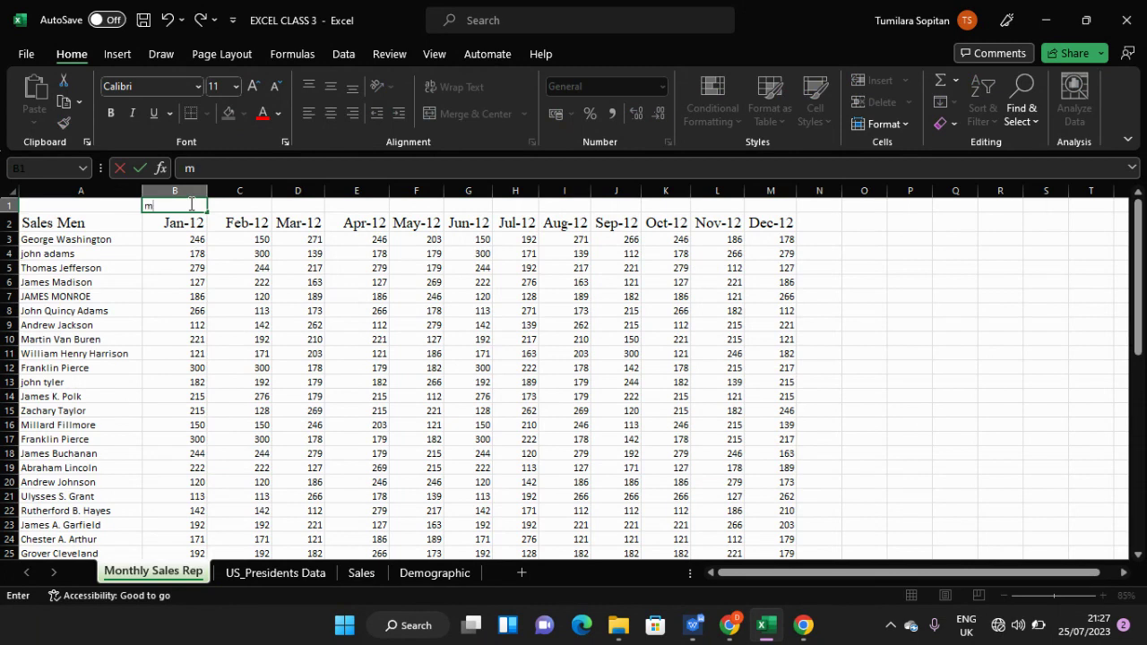
key("BackSpace")
type("Monthly Sales")
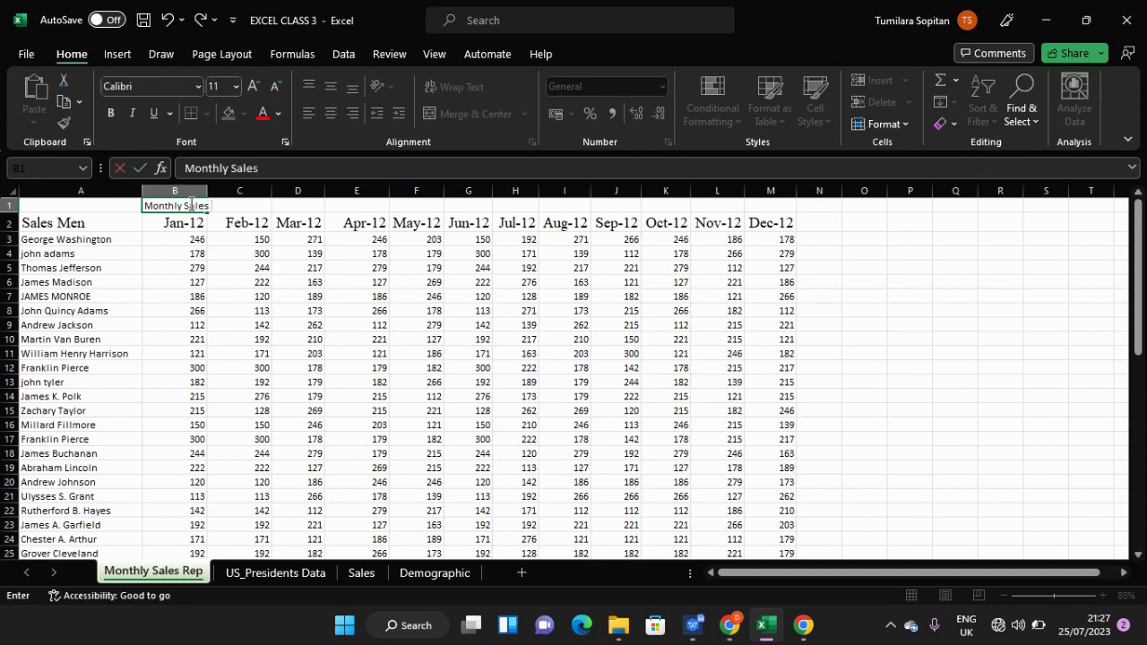
type(" Table")
left_click(171, 234)
- Select B1:C1 starting from the title cell
left_click(168, 212)
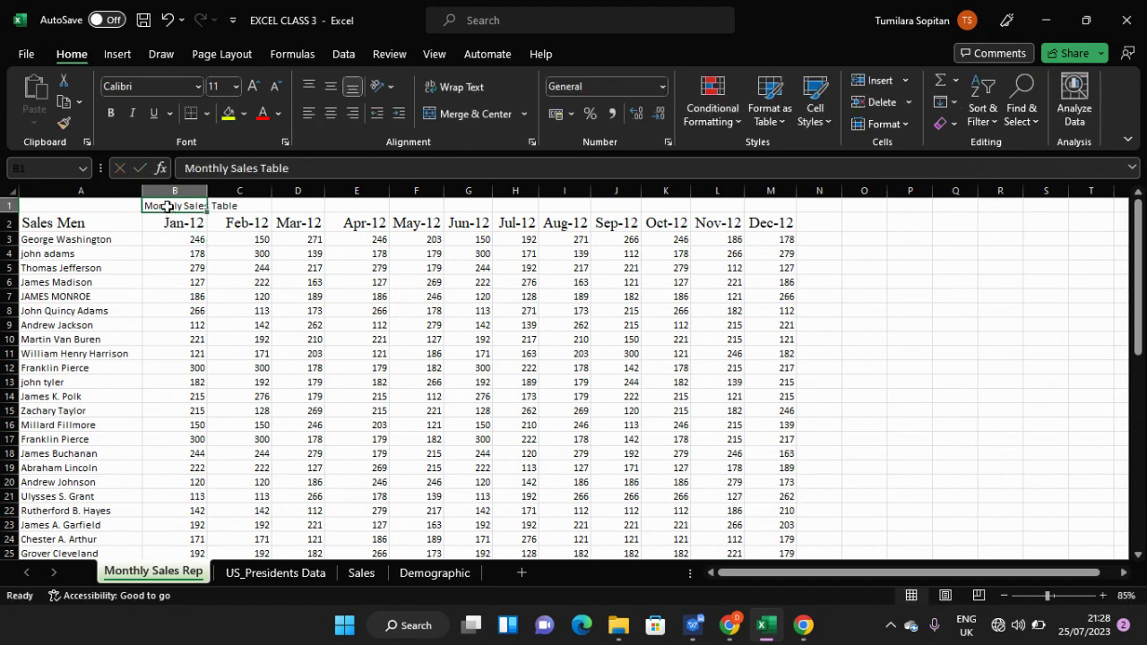
key("ctrl+Right")
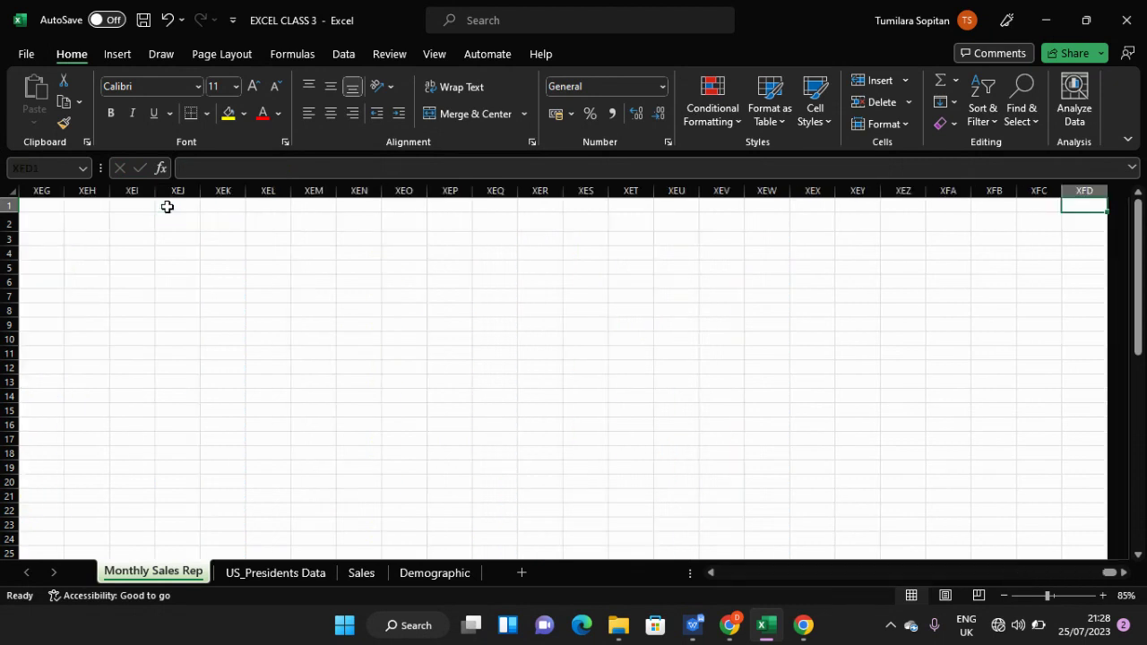
key("ctrl+Left")
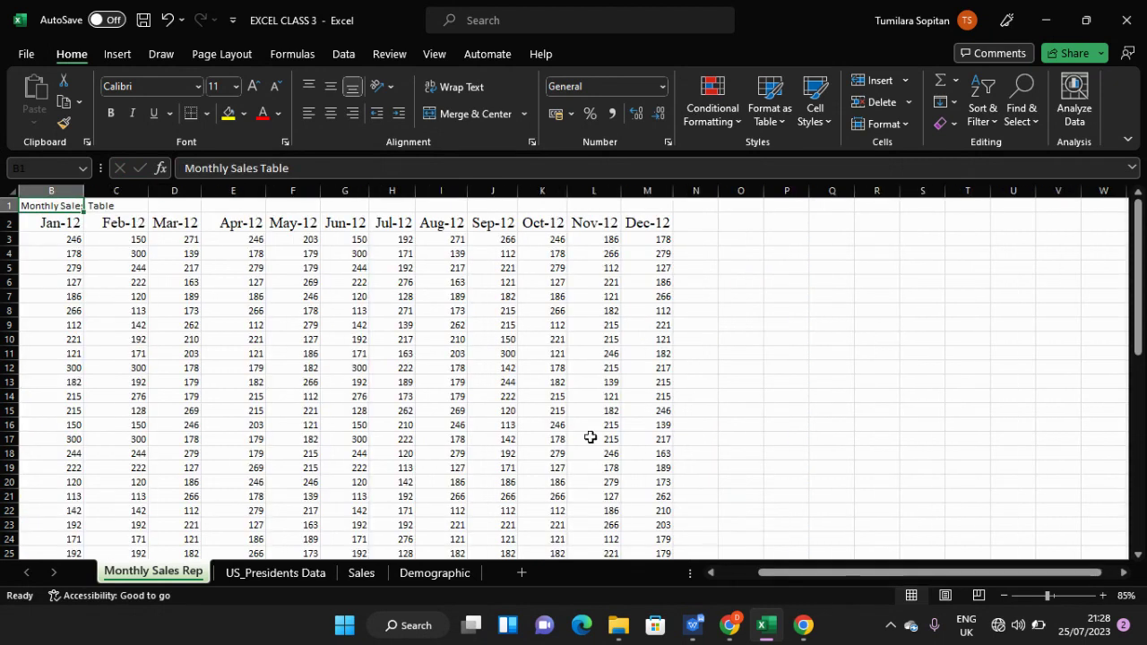
left_click_drag(857, 576, 811, 577)
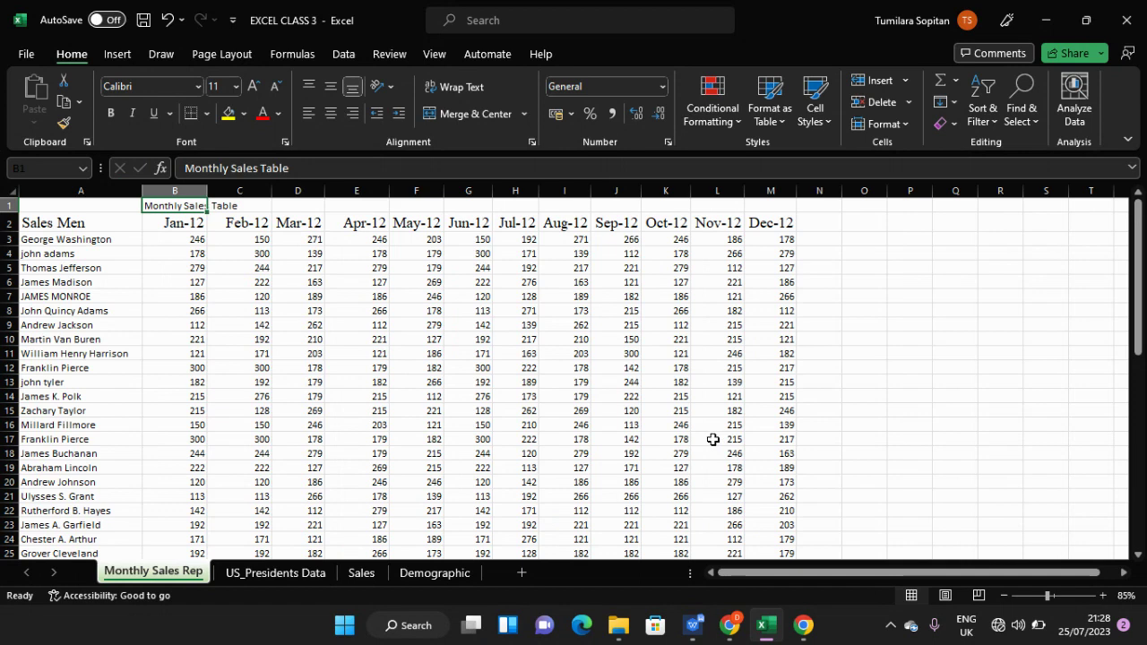
key("shift+Right")
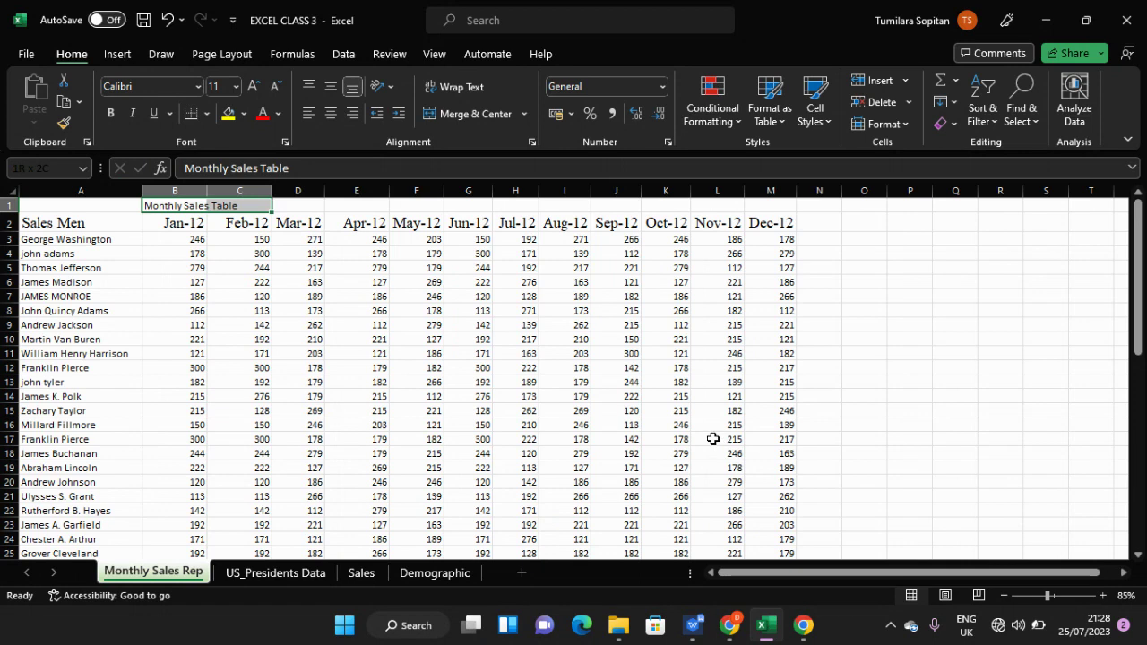
- In Format Cells, centre the title across B1:C1 and set its font to 'time new roman'
key("ctrl+1")
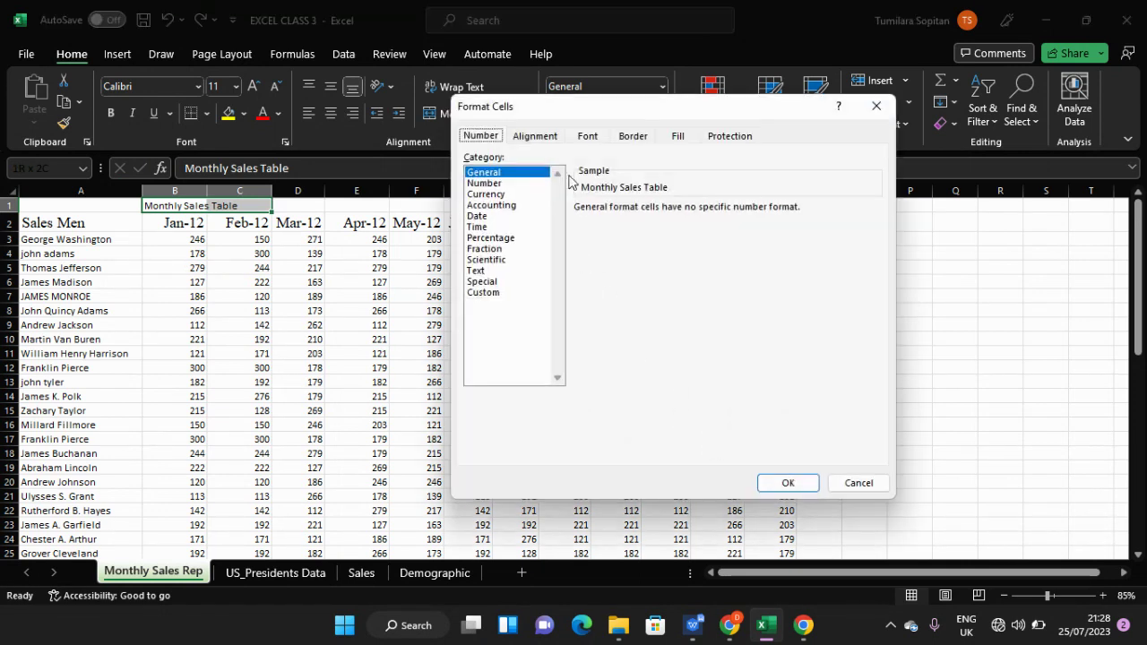
left_click(550, 138)
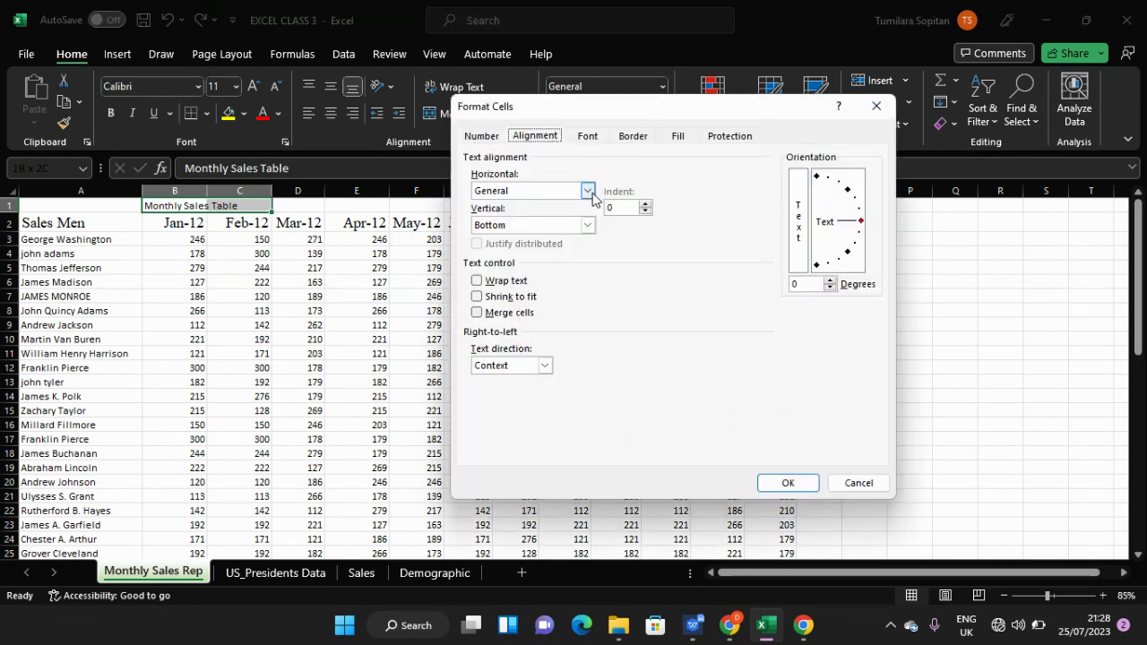
left_click(587, 190)
left_click(552, 271)
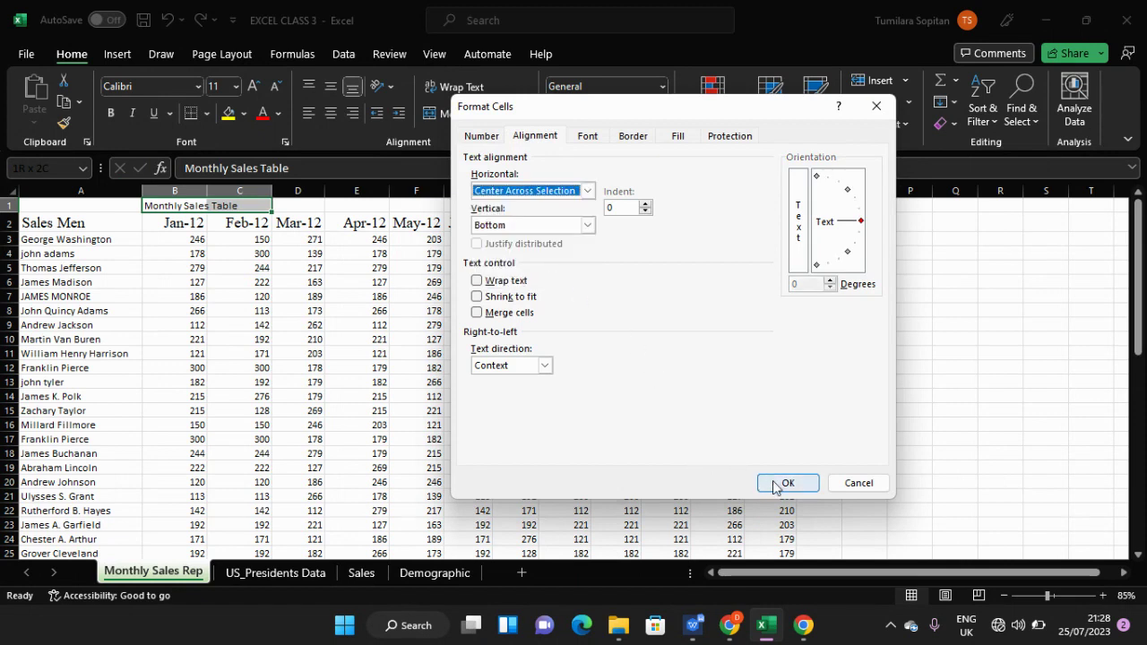
left_click(598, 138)
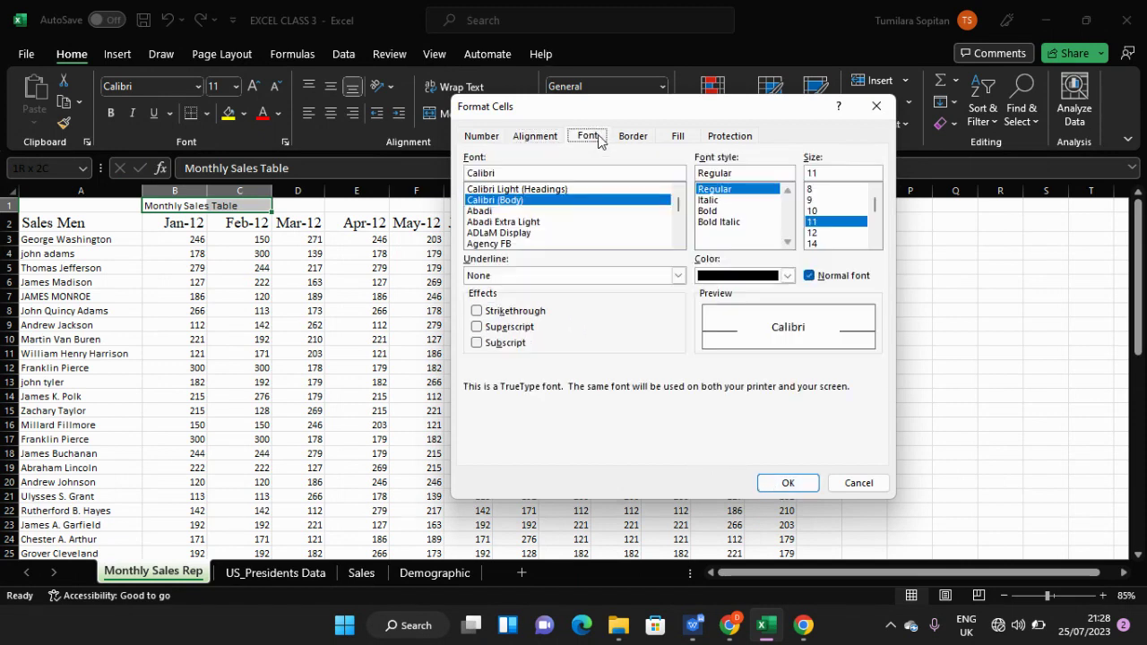
left_click(553, 171)
key("BackSpace")
key("BackSpace")
key("BackSpace")
key("BackSpace")
key("BackSpace")
key("BackSpace")
key("BackSpace")
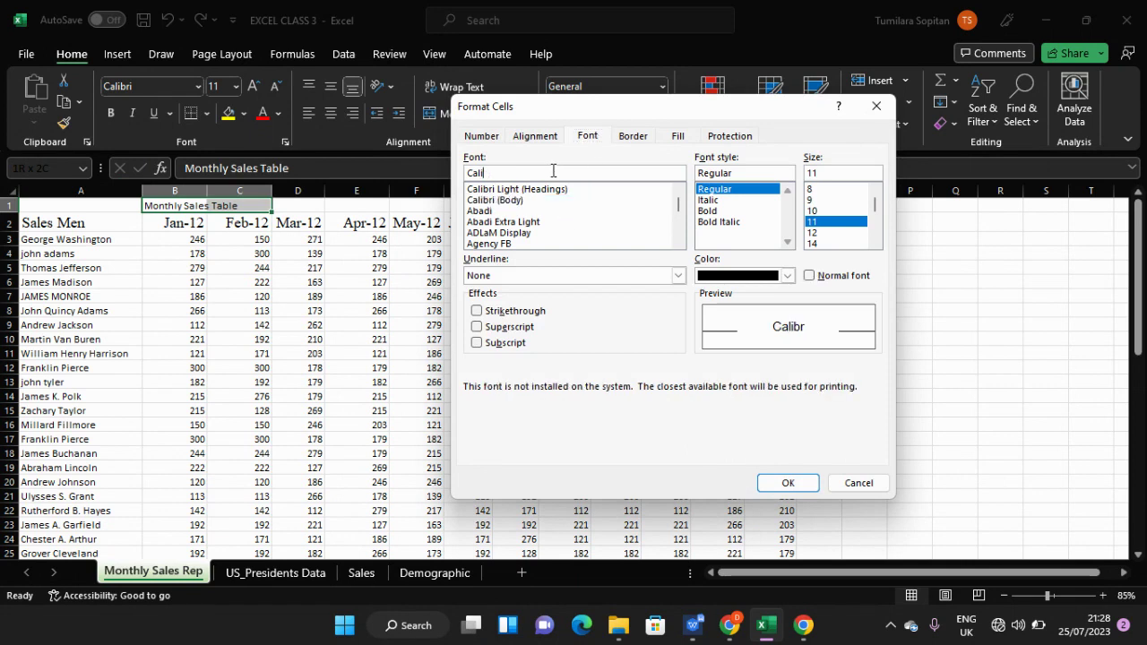
type("time ")
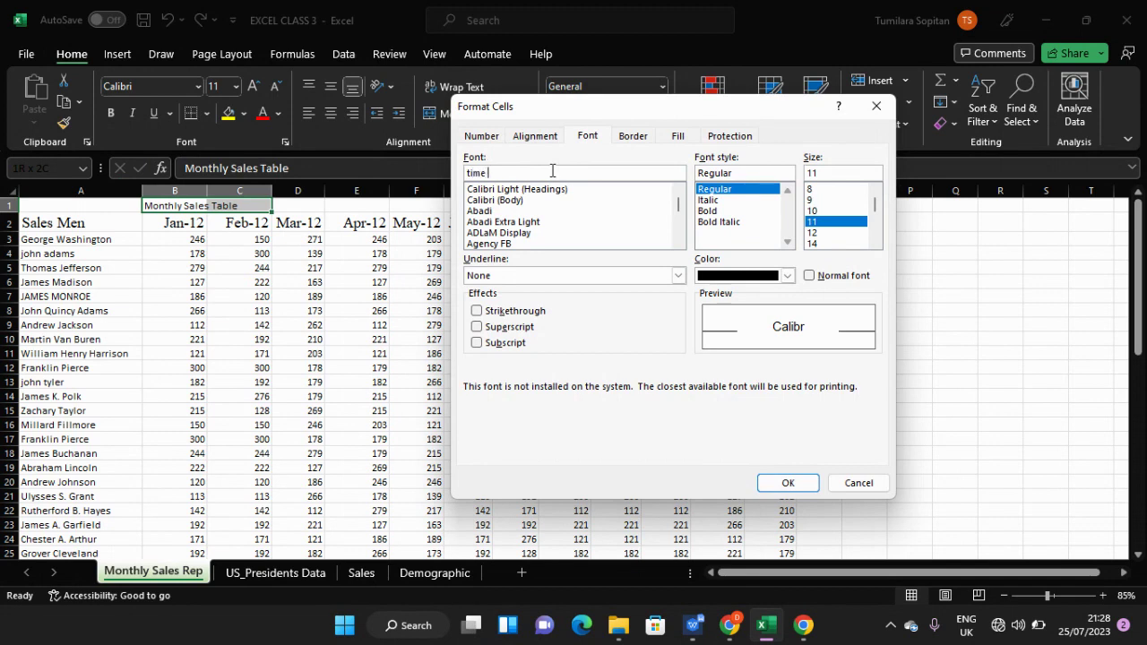
type("new roman")
key("Return")
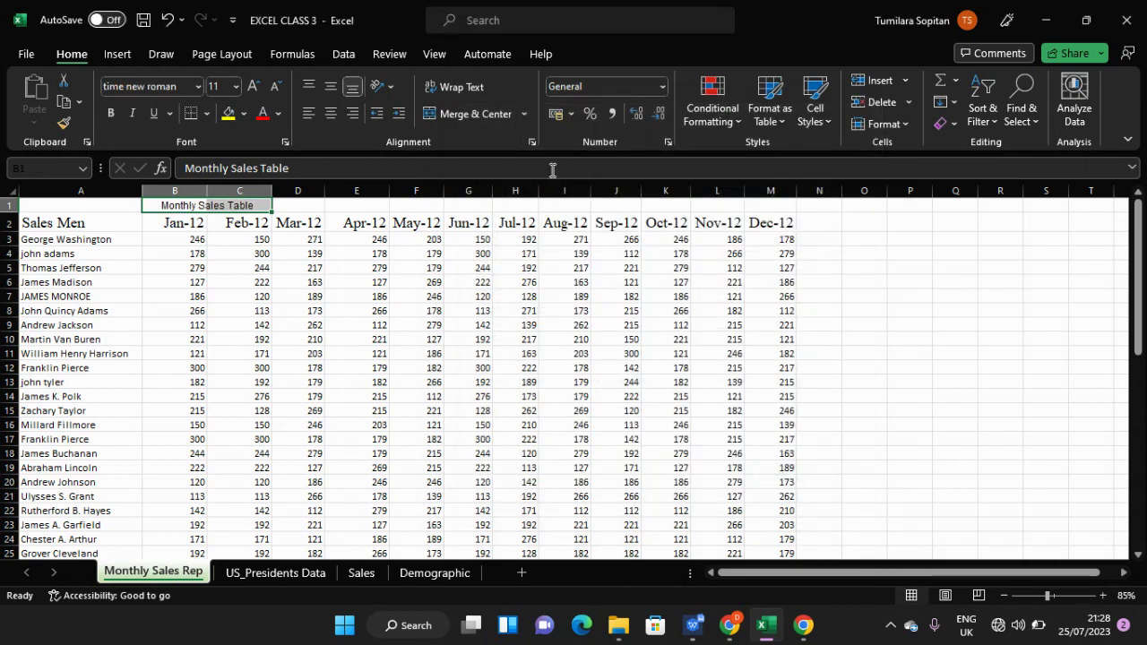
- Replace the misspelled font with Times New Roman in the Home font box
left_click(344, 168)
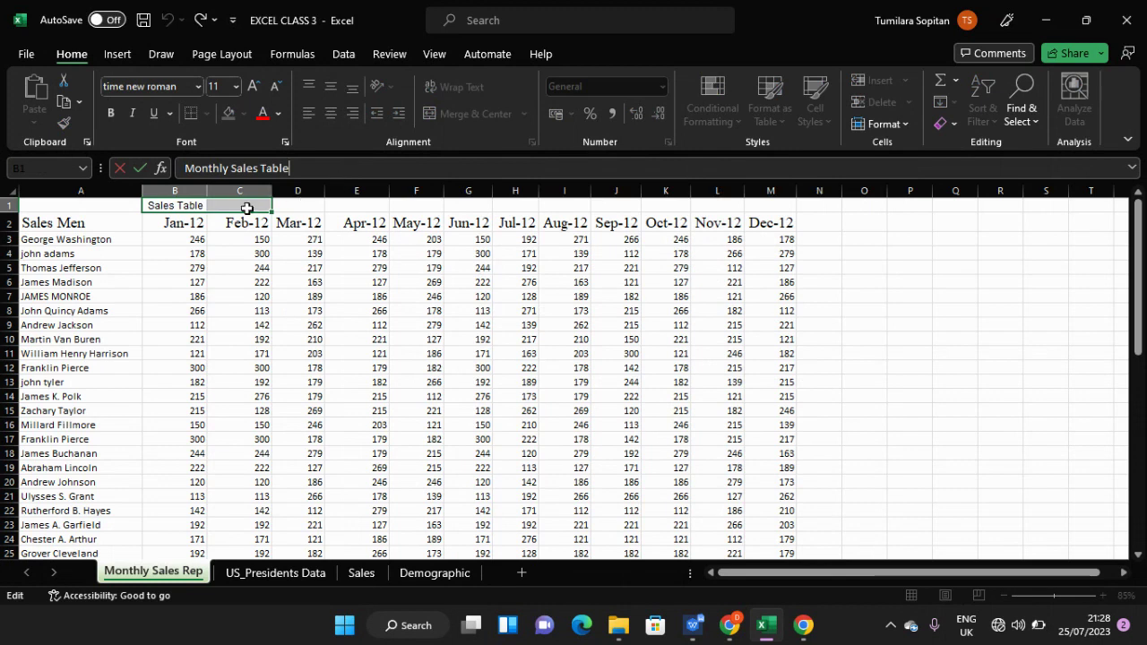
left_click(182, 209)
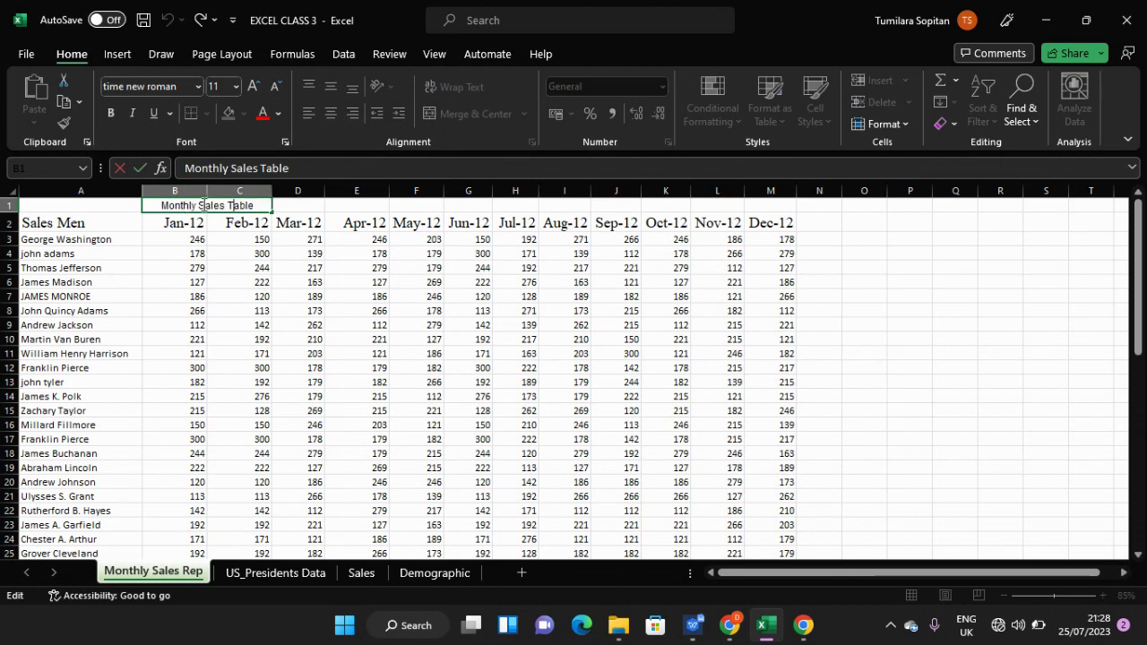
left_click(197, 87)
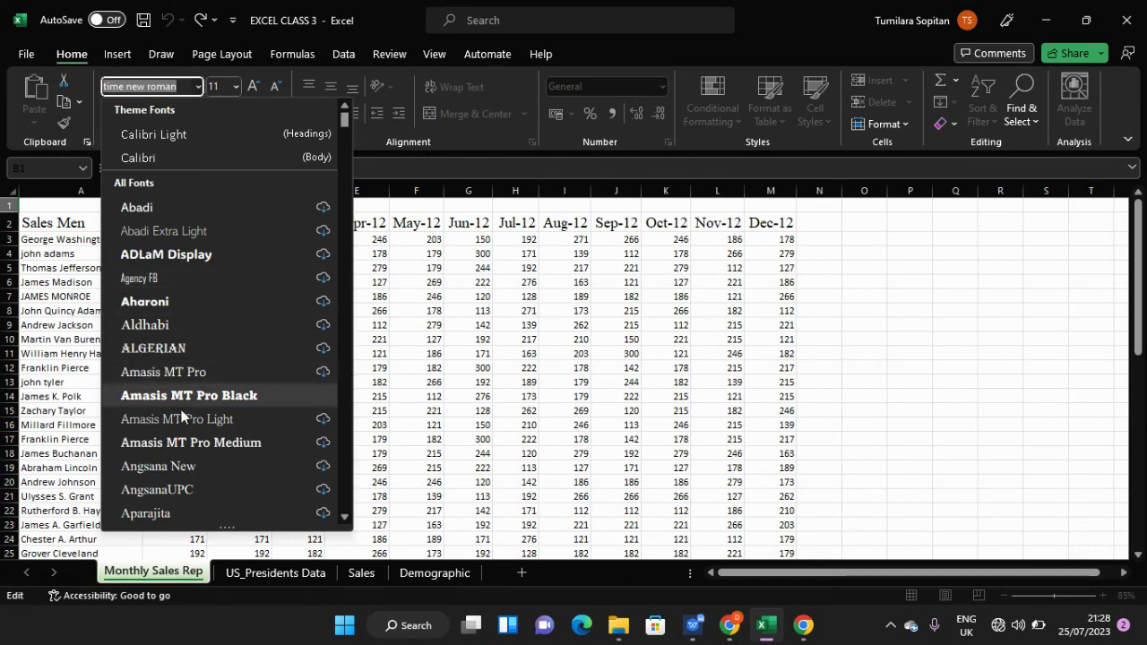
left_click(184, 87)
key("BackSpace")
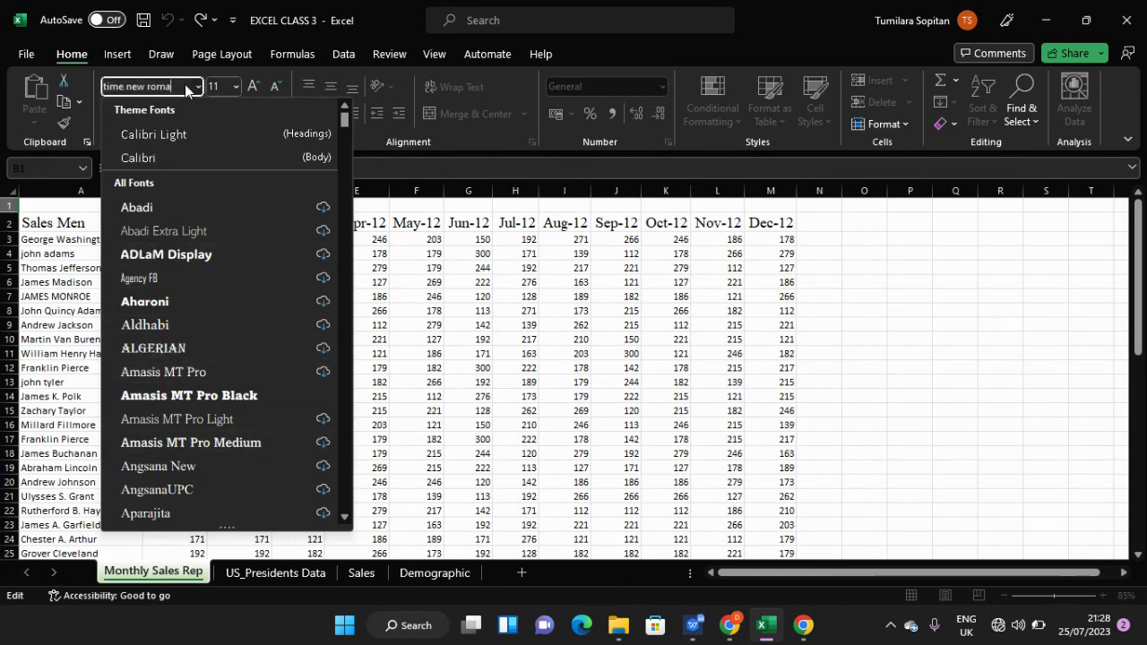
key("BackSpace")
key("BackSpace")
key("BackSpace")
key("BackSpace")
key("BackSpace")
key("BackSpace")
key("BackSpace")
key("BackSpace")
key("BackSpace")
key("BackSpace")
key("BackSpace")
key("BackSpace")
key("BackSpace")
type("t")
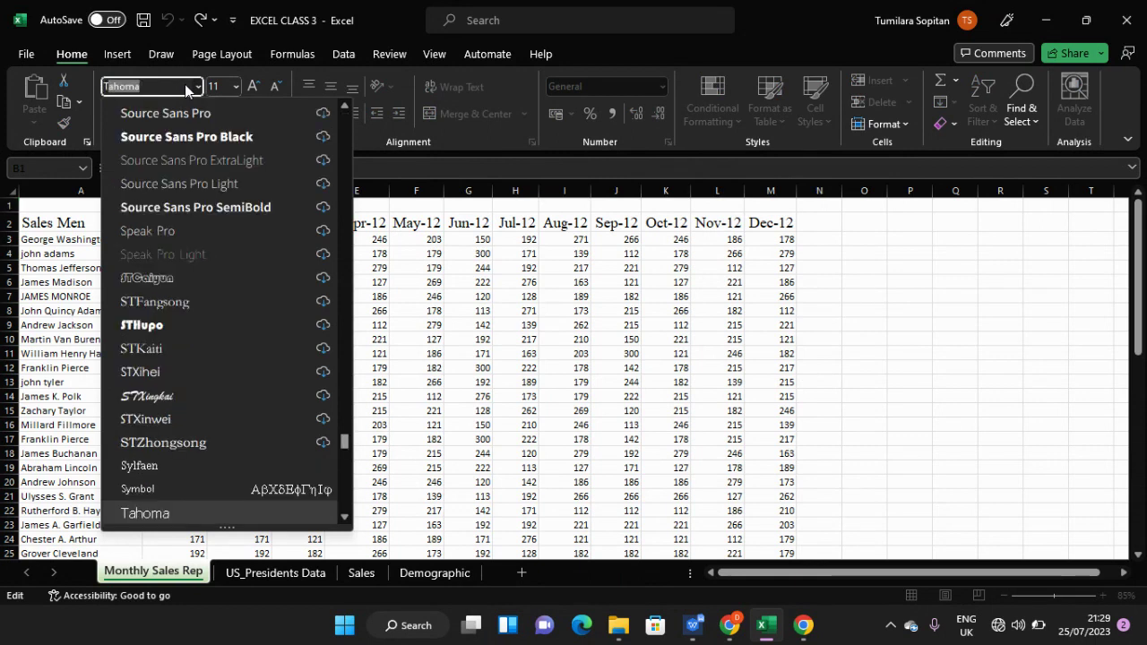
type("imes New R")
key("Return")
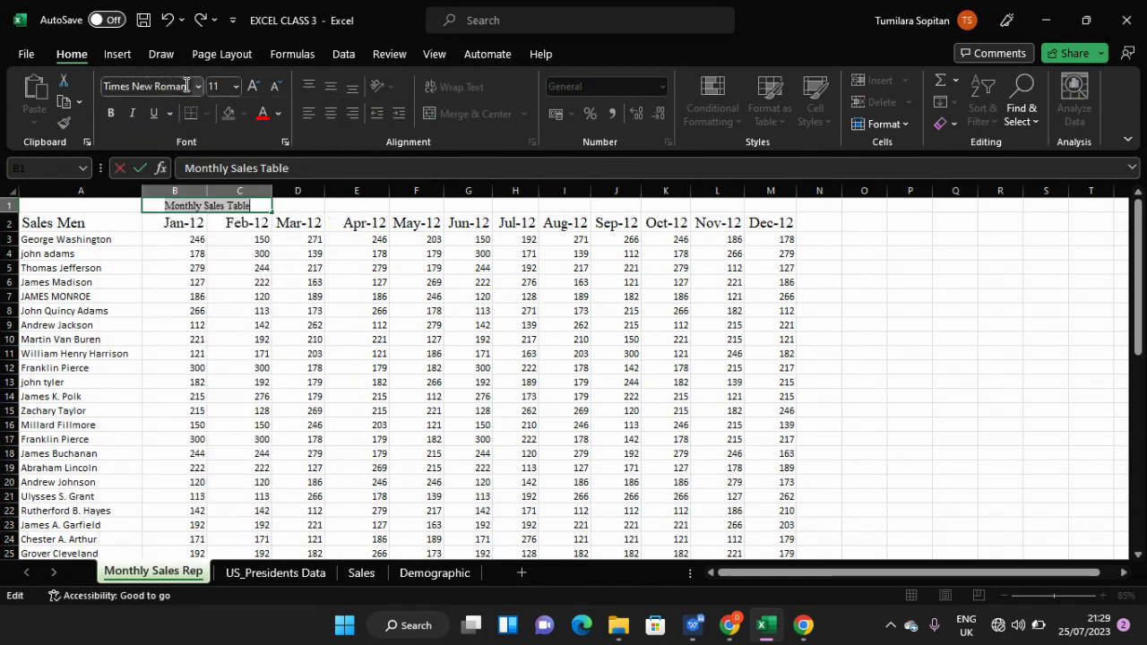
- Set the title's font size to 20
left_click(236, 87)
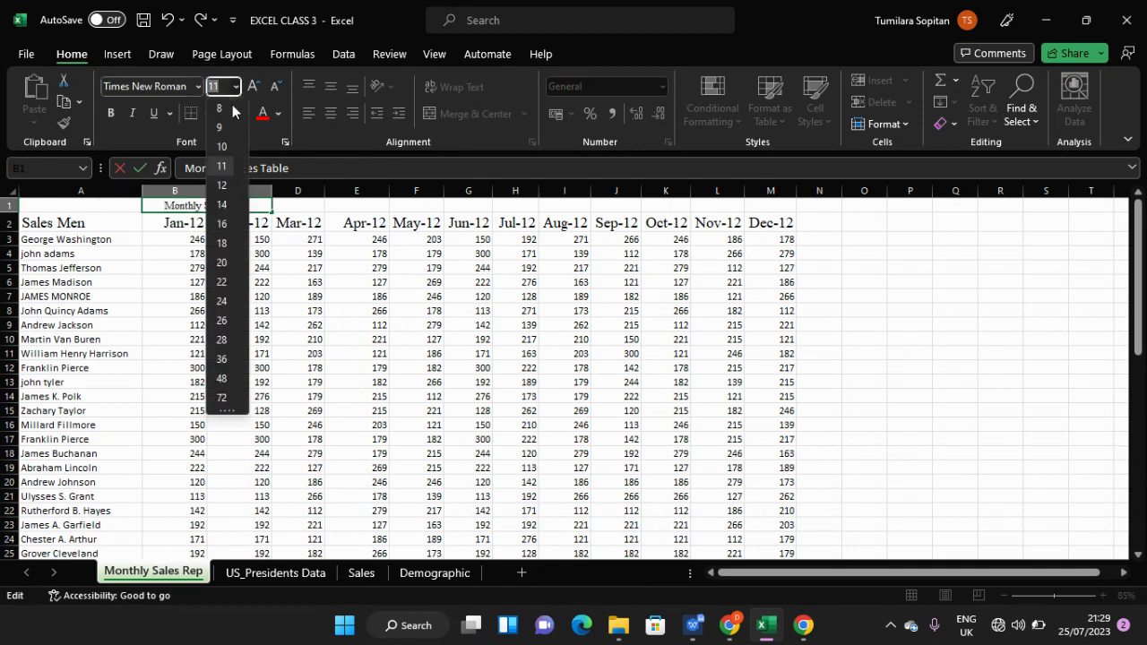
left_click(221, 263)
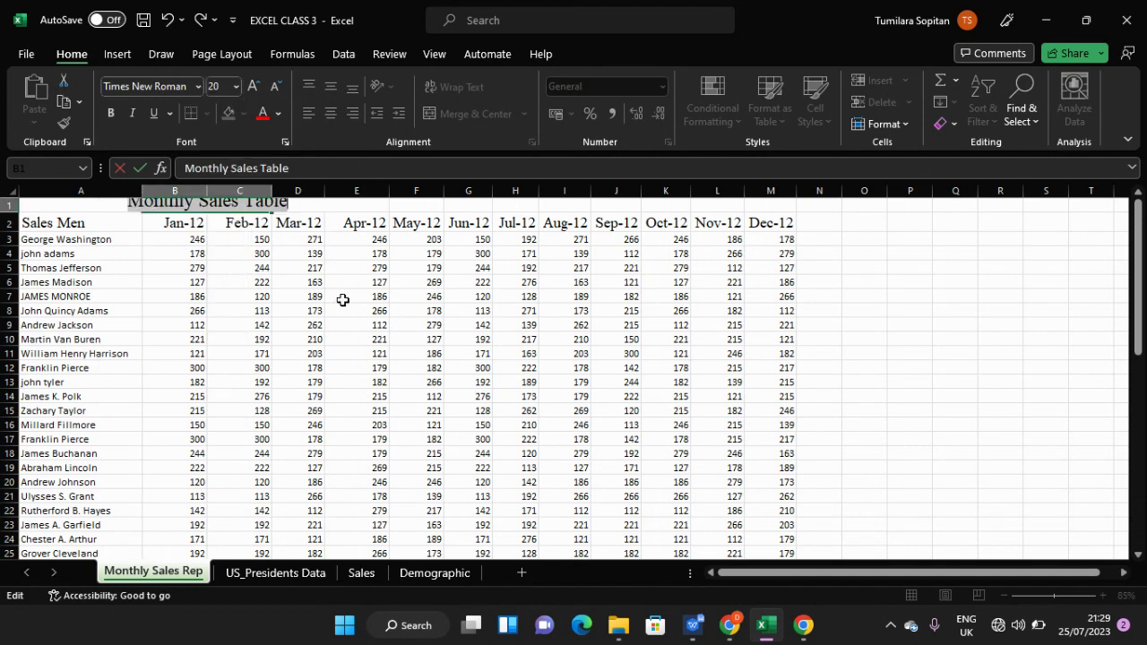
left_click_drag(1136, 264, 1136, 258)
left_click(531, 328)
- Select A1:M1 and apply Center Across Selection so the title spans the table
scroll(397, 333, "up", 1)
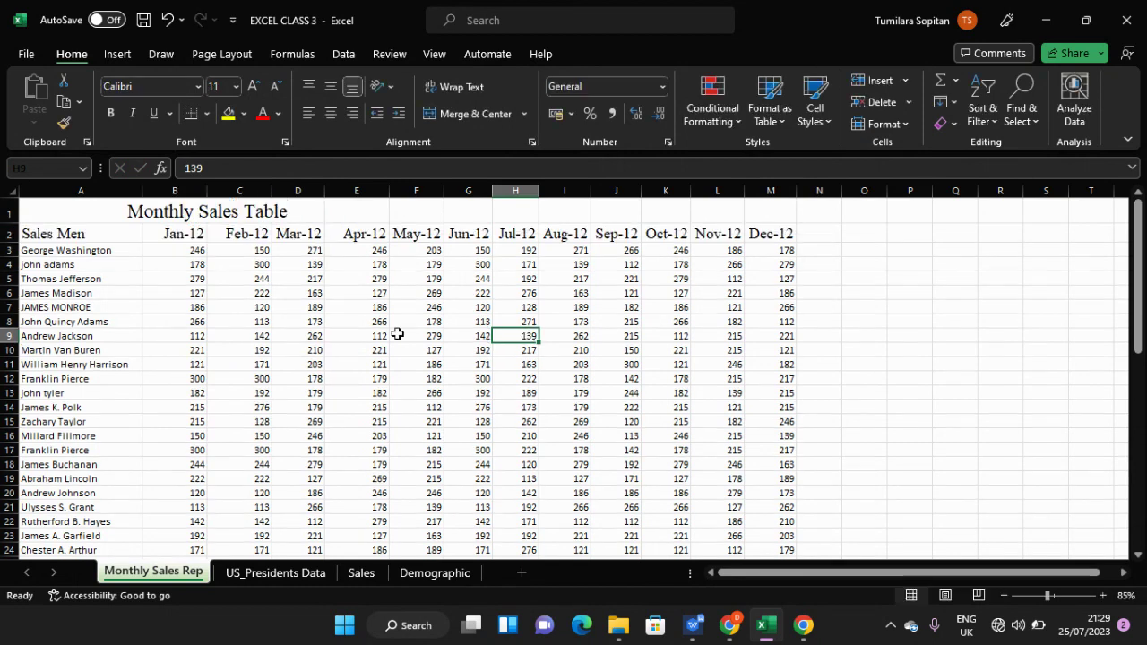
scroll(153, 253, "down", 1)
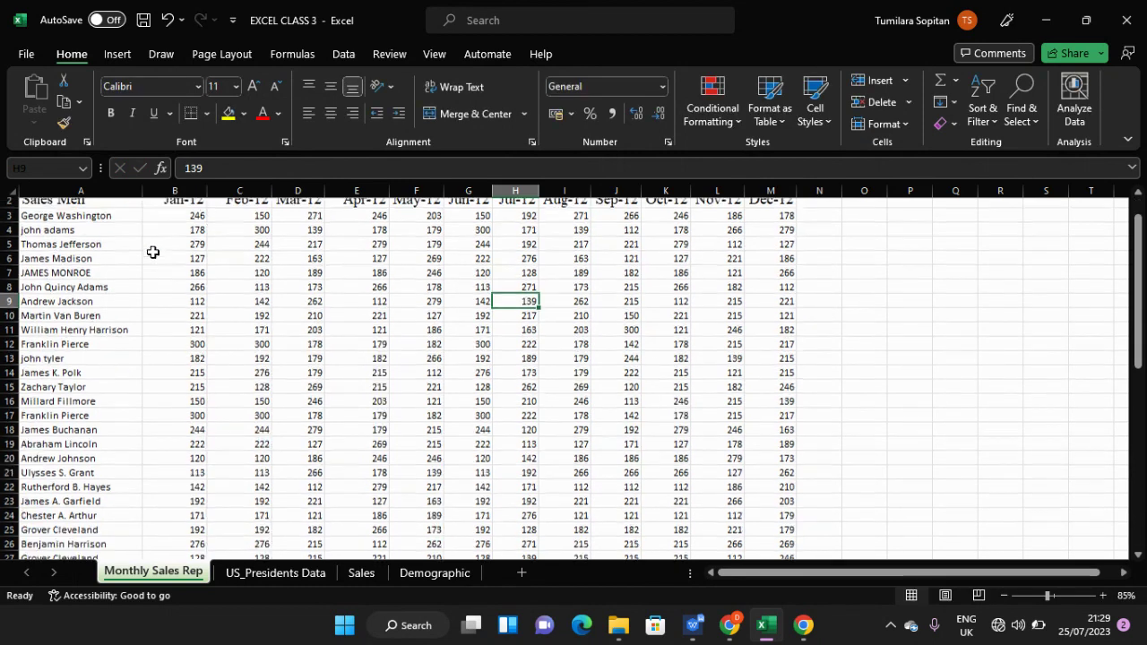
scroll(153, 252, "up", 1)
left_click(161, 212)
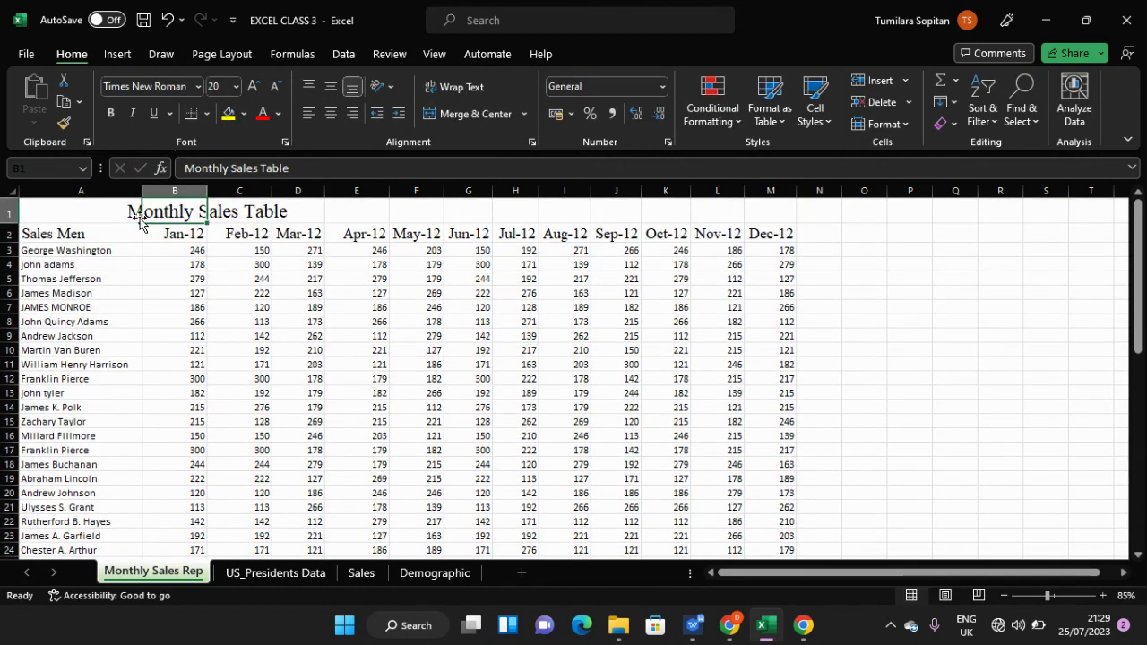
left_click(121, 210)
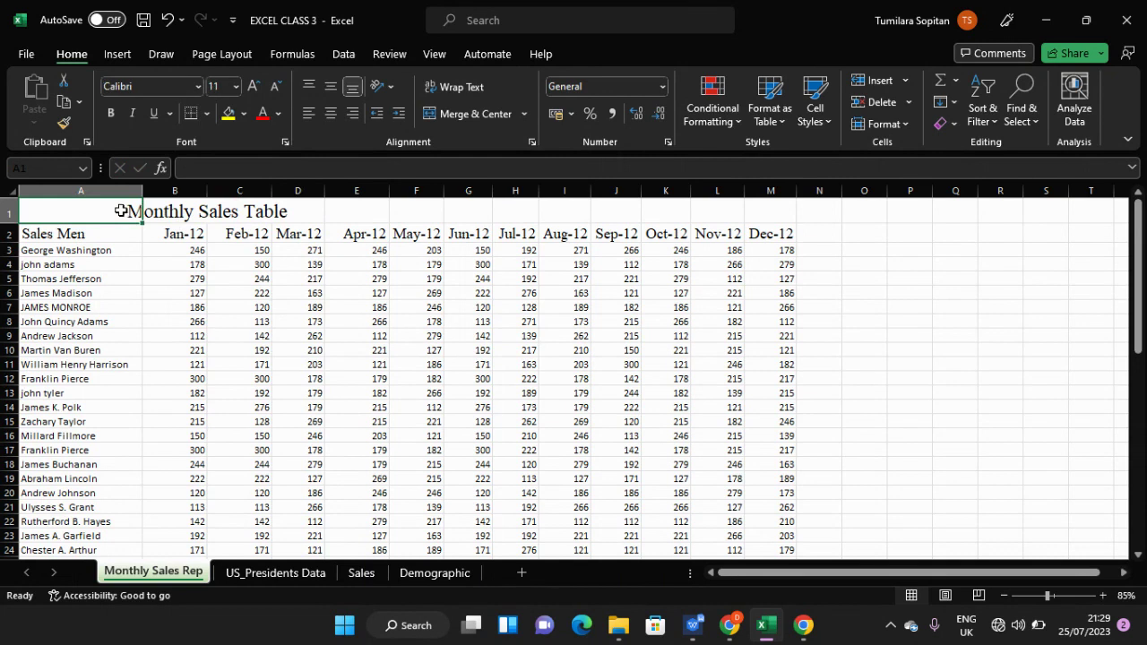
key("shift+Right")
key("shift+Right")
key("shift+Right")
key("shift+Right")
key("shift+Right")
key("shift+Right")
key("shift+Right")
key("shift+Right")
key("shift+Right")
key("shift+Right")
key("shift+Right")
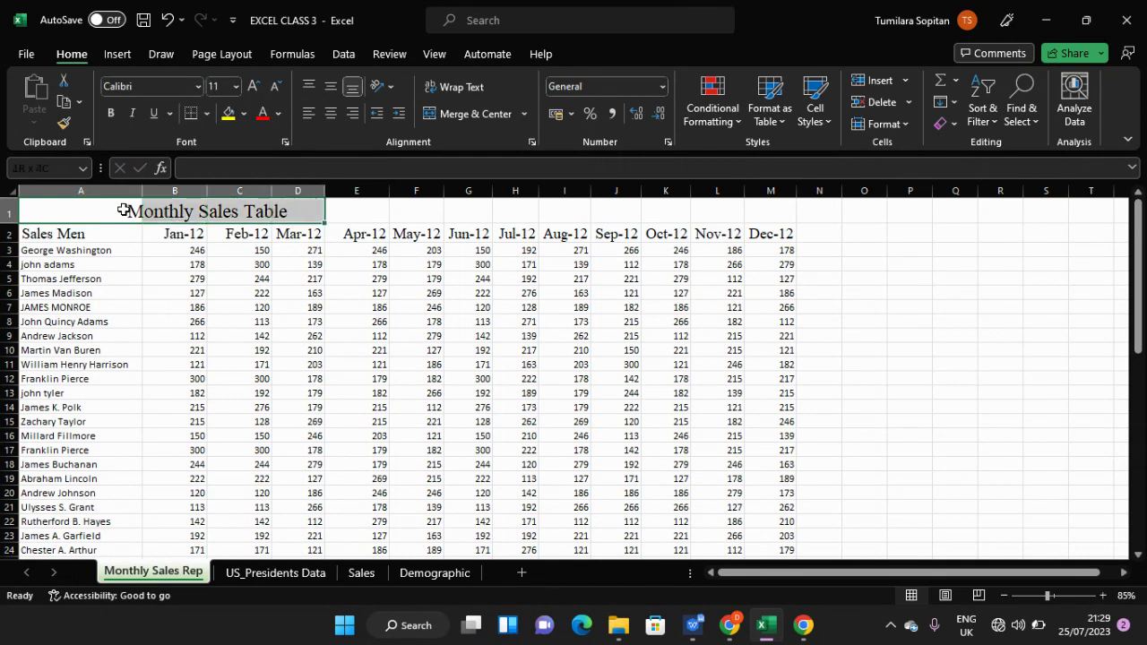
key("shift+Right")
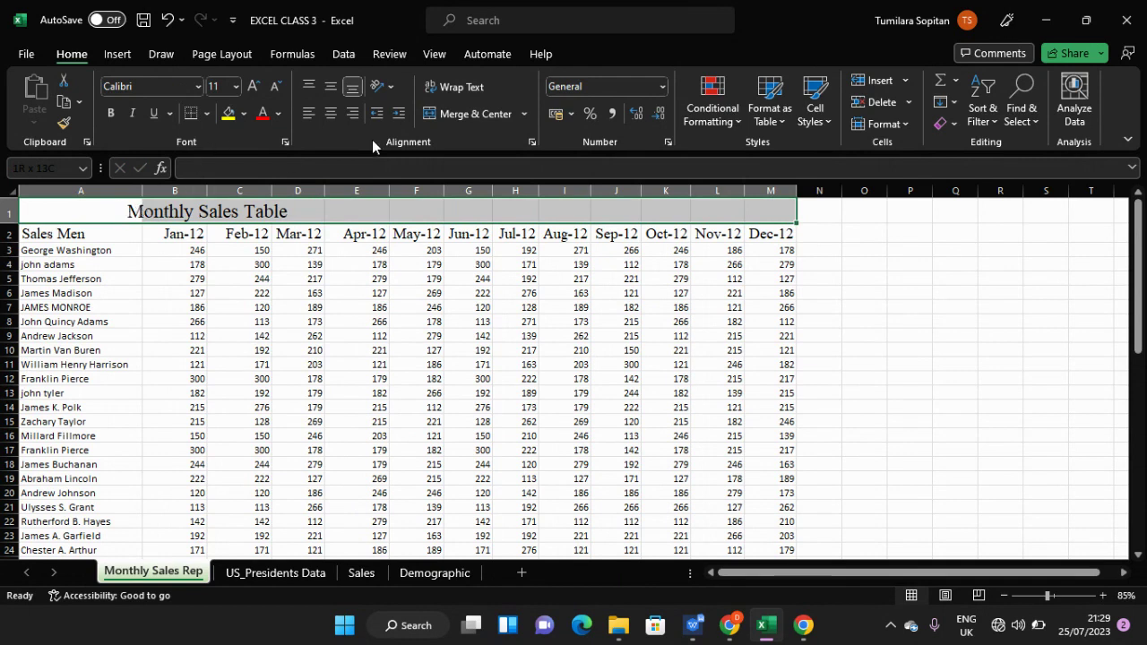
key("ctrl+1")
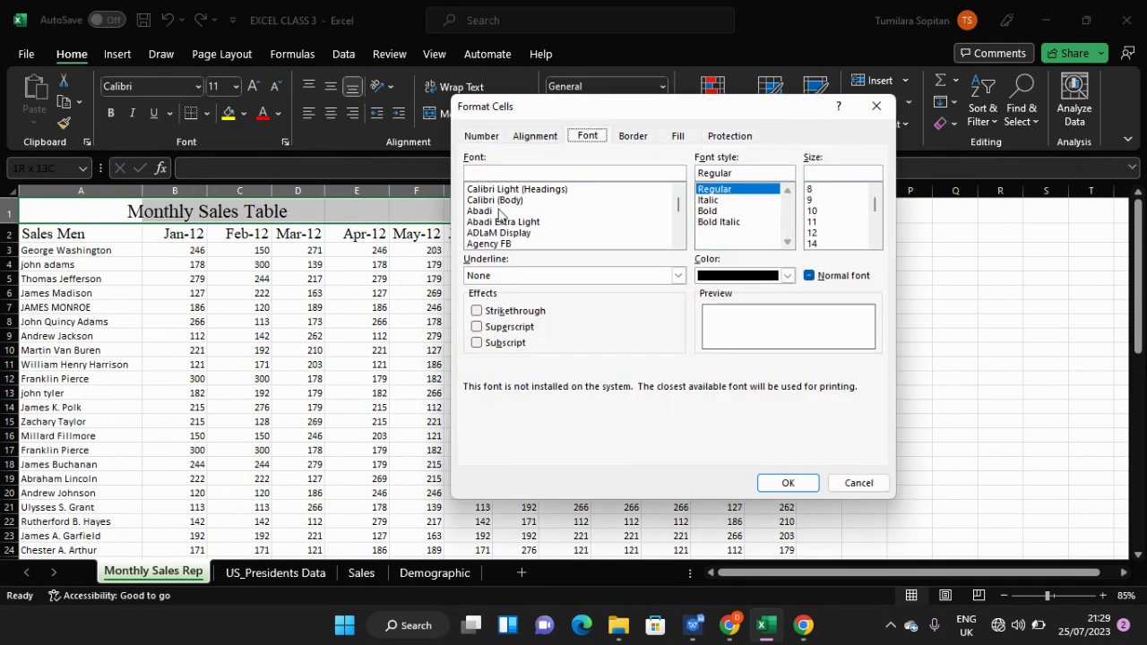
left_click(534, 135)
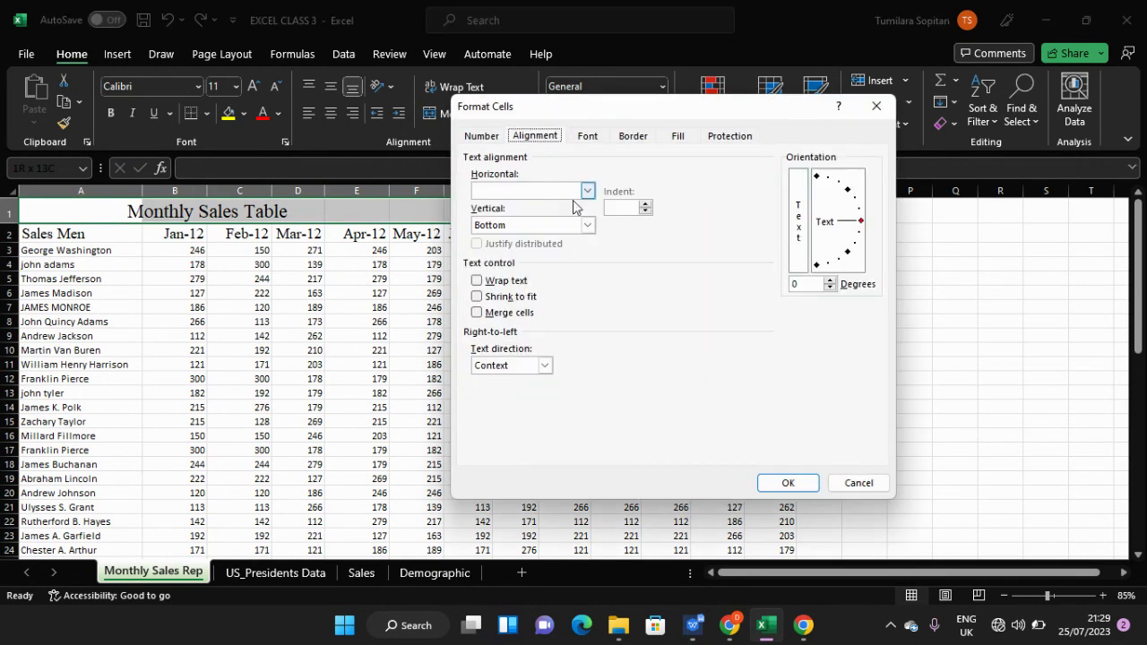
left_click(588, 191)
left_click(577, 272)
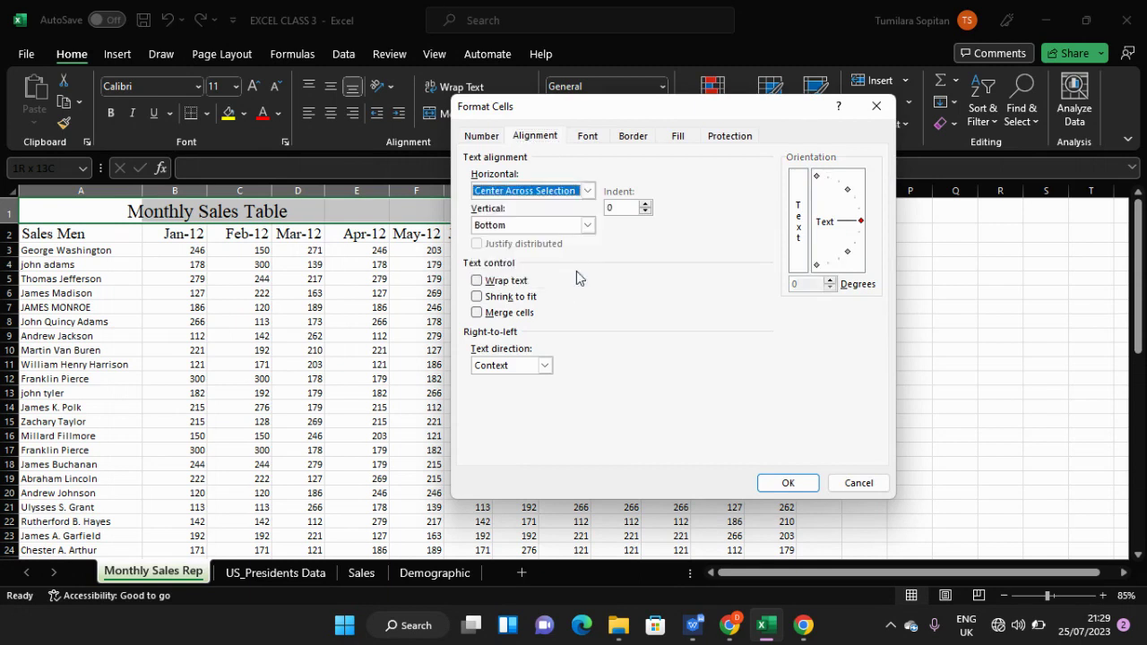
left_click(785, 485)
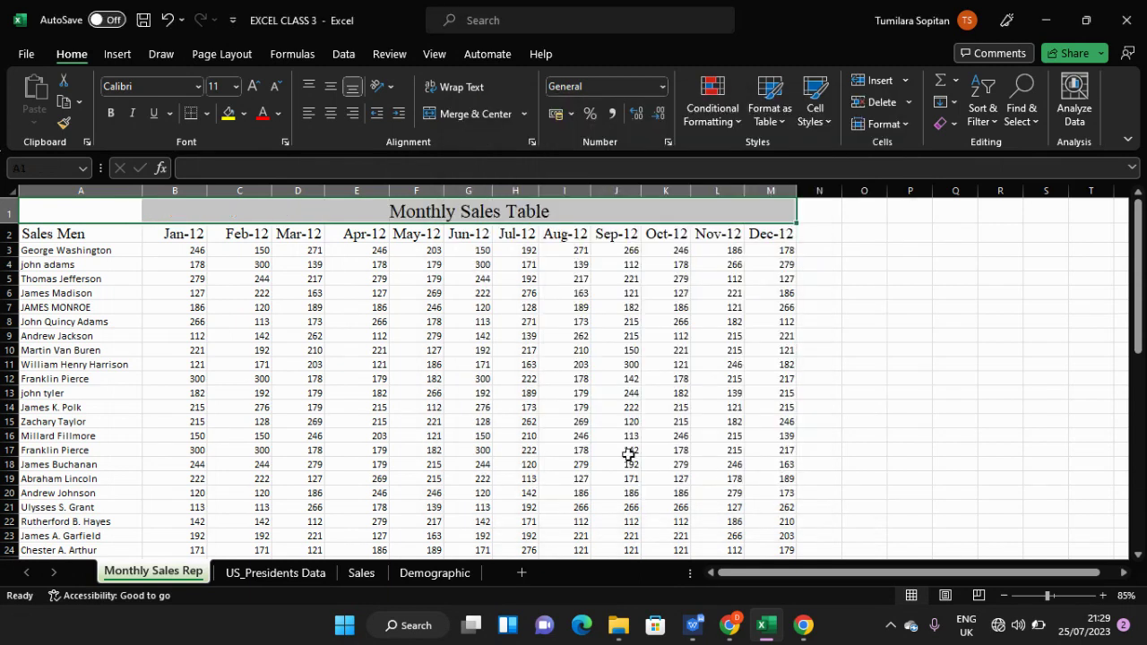
left_click(542, 436)
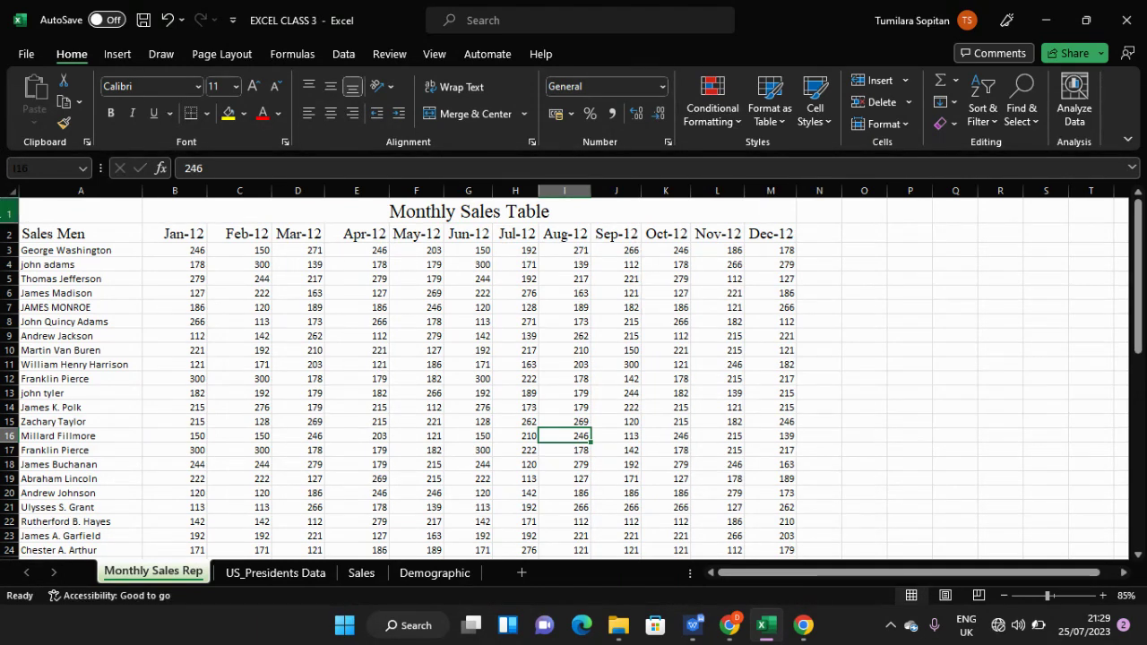
left_click(4, 215)
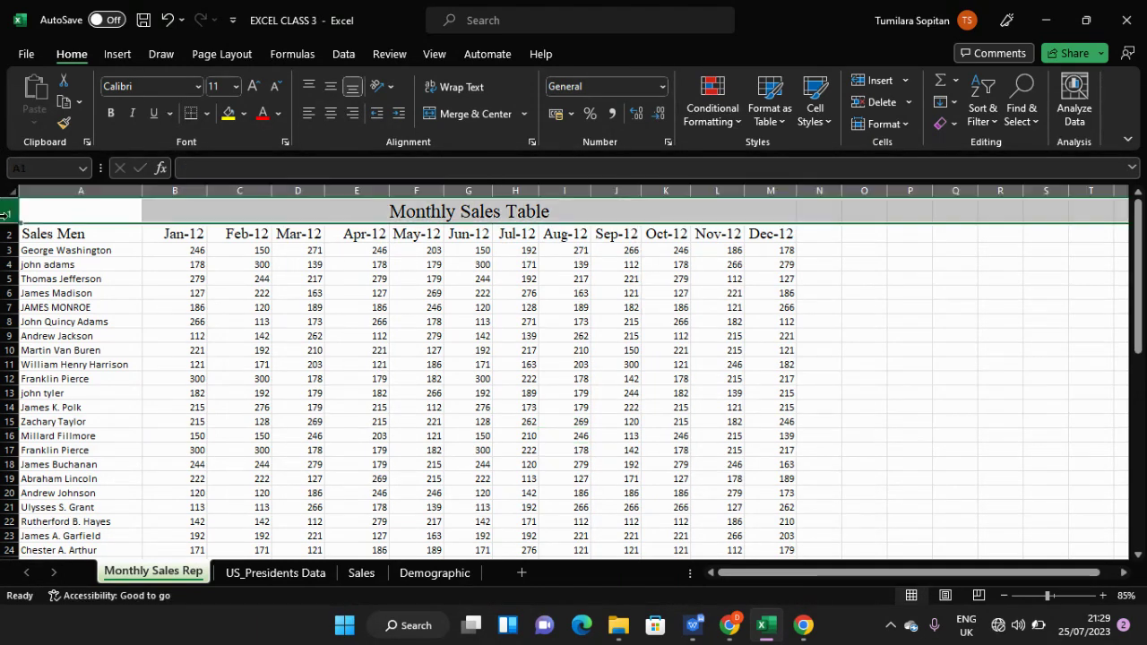
left_click(57, 215)
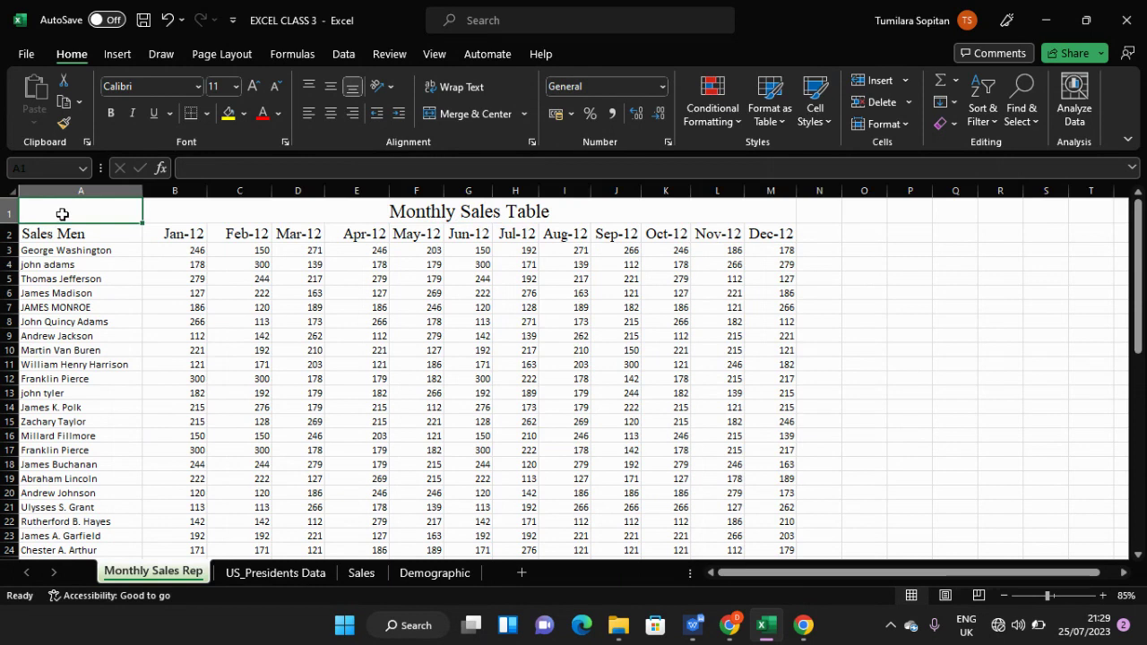
key("shift+Right")
key("shift+Right")
key("shift+Right")
key("shift+Right")
key("shift+Right")
key("shift+Right")
key("shift+Right")
key("shift+Right")
key("shift+Right")
key("shift+Right")
key("shift+Right")
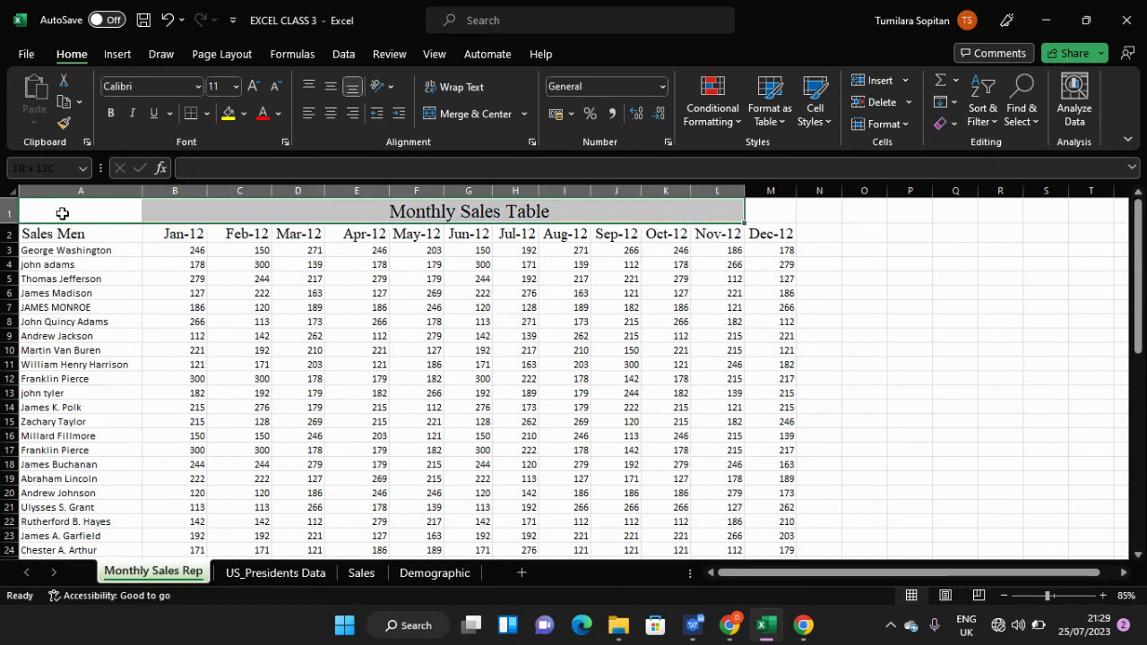
key("shift+Right")
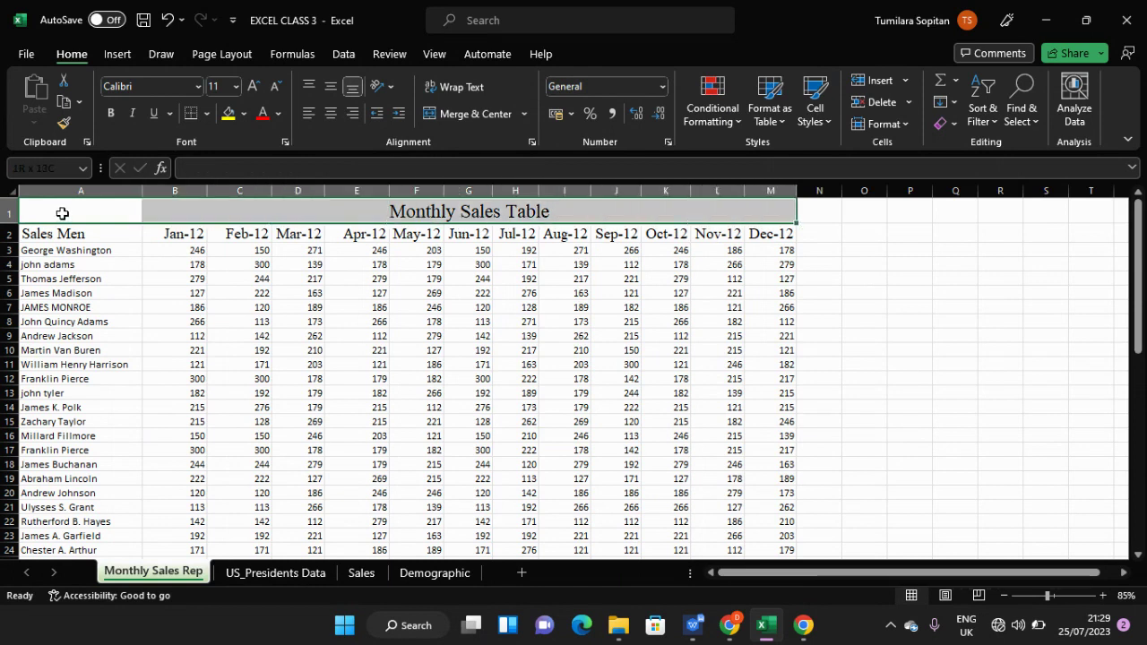
left_click(190, 319)
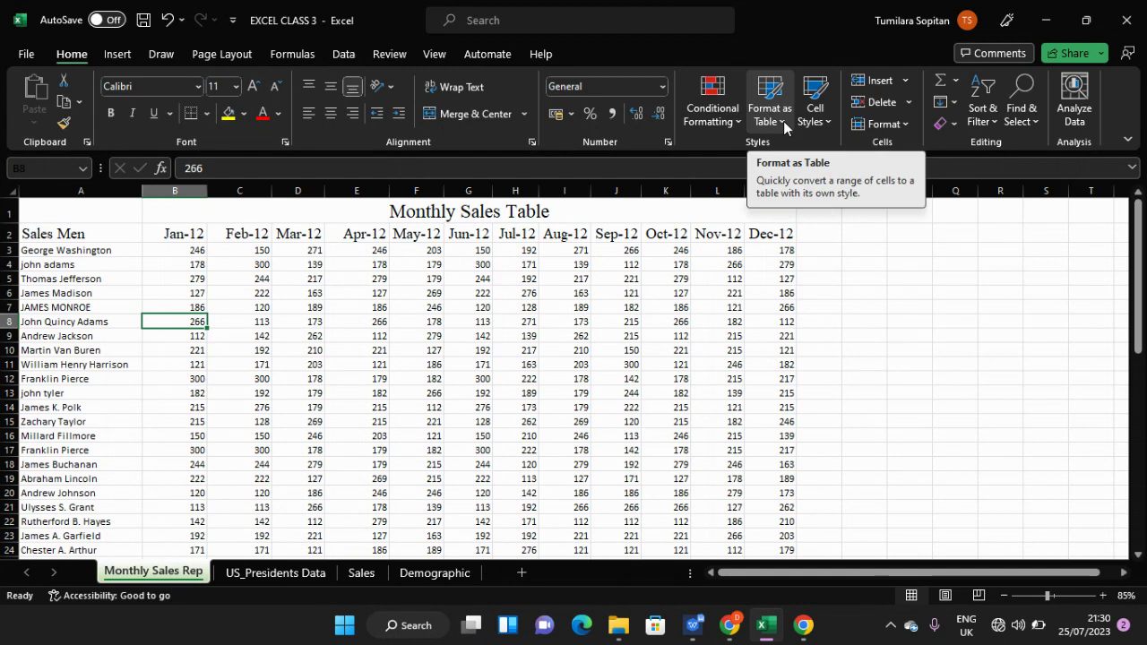
- Choose a light orange style from the Format as Table gallery
left_click(783, 121)
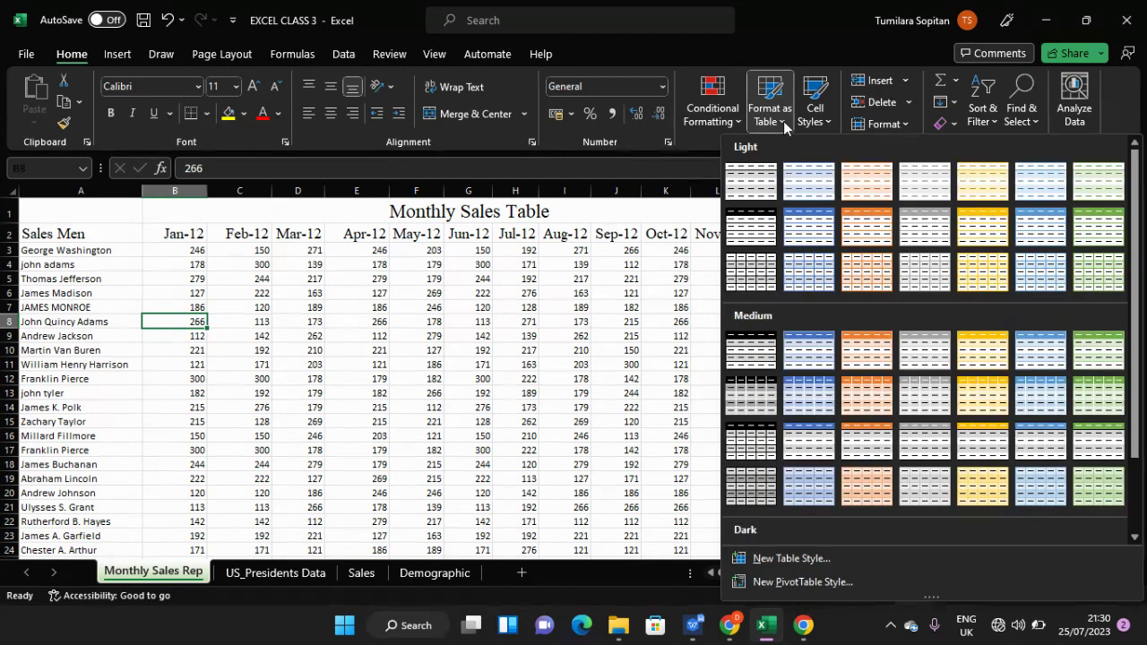
left_click(858, 182)
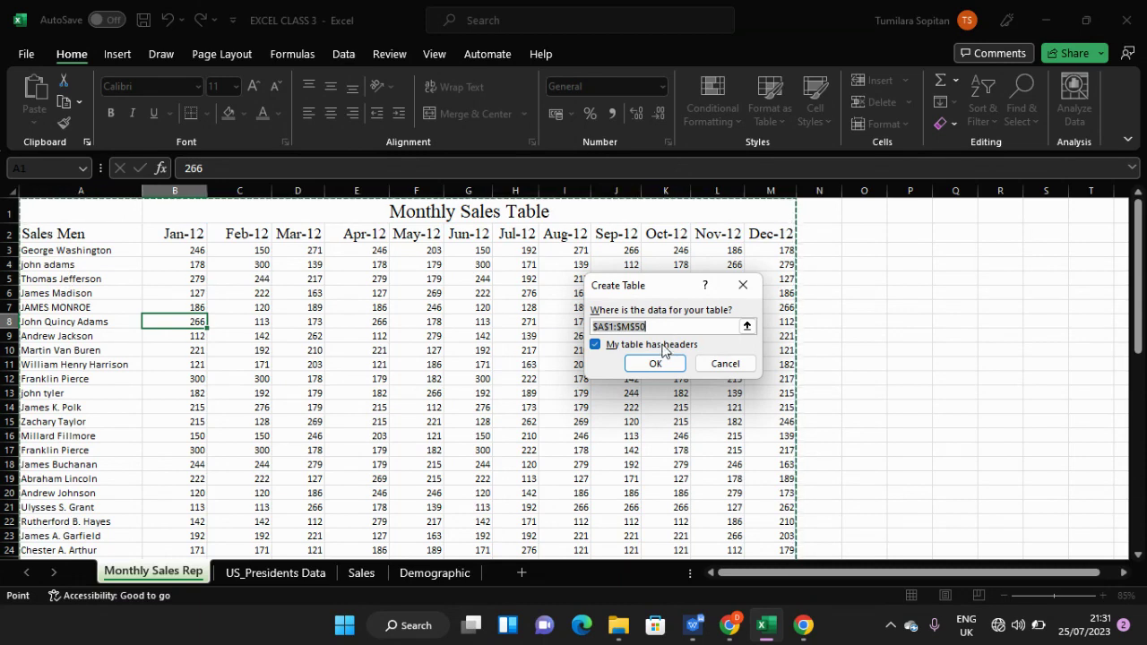
- Confirm the Create Table dialog to turn A1:M50 into a table
left_click(746, 326)
left_click(747, 313)
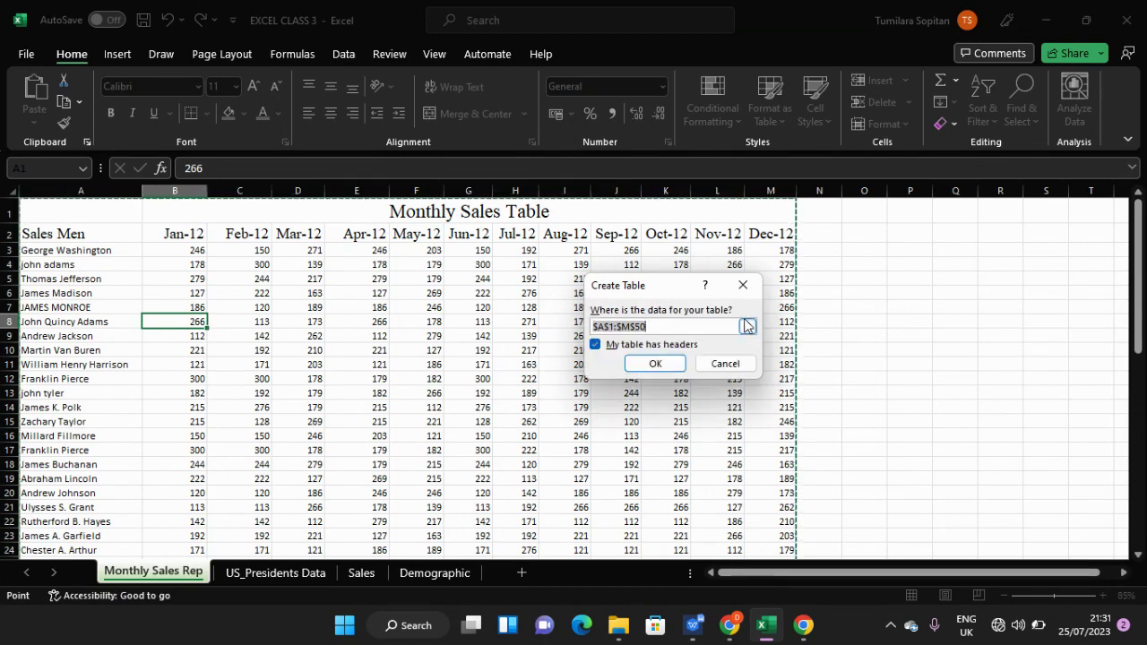
left_click(653, 365)
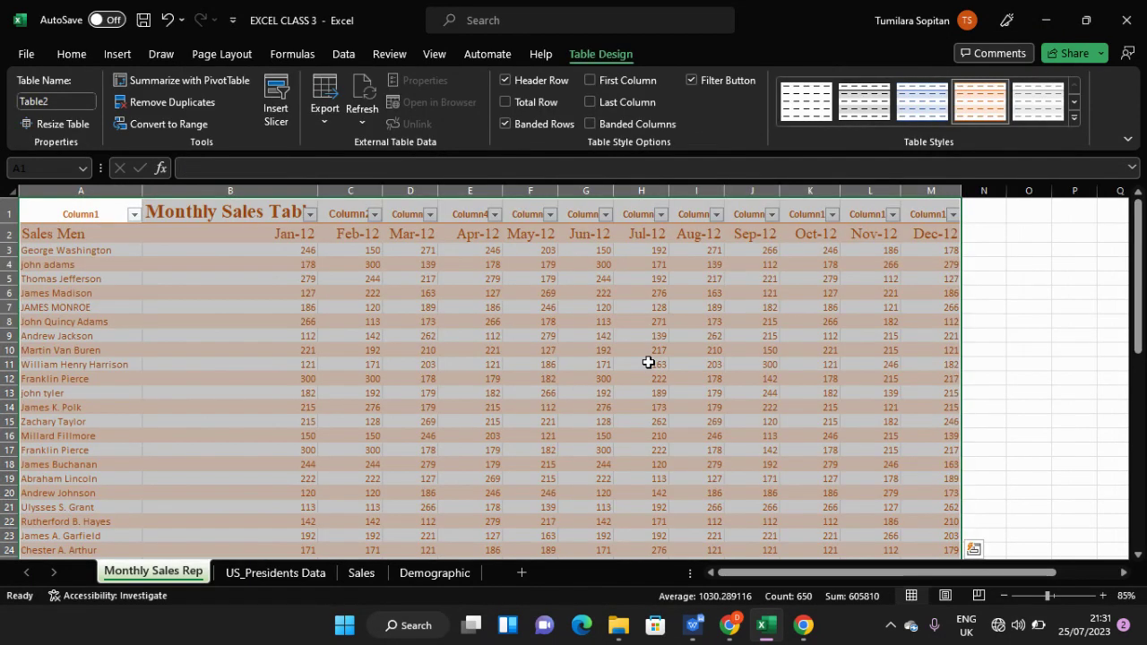
- Inspect the new table, then undo the table conversion with Ctrl+Z
scroll(648, 362, "down", 3)
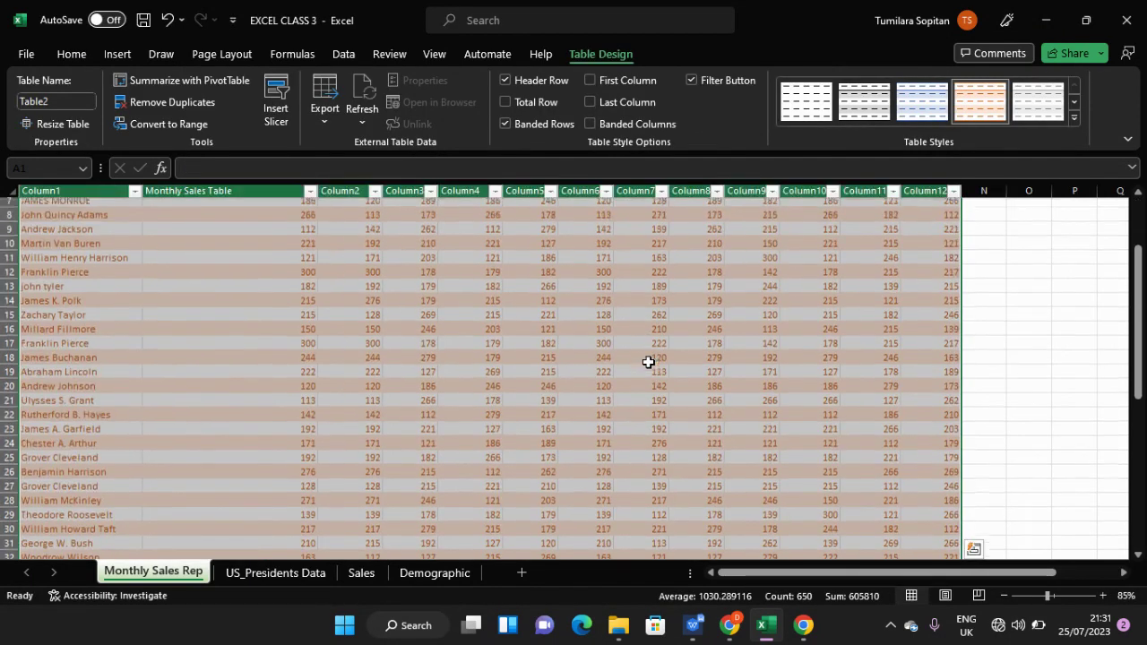
scroll(647, 362, "up", 3)
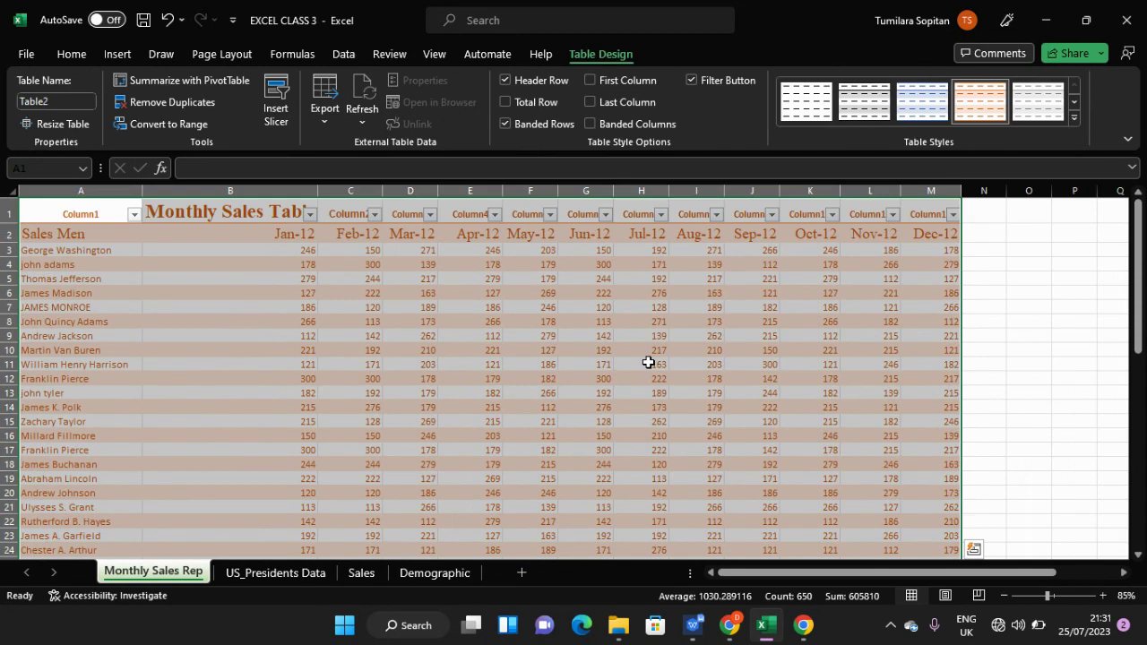
key("ctrl+a")
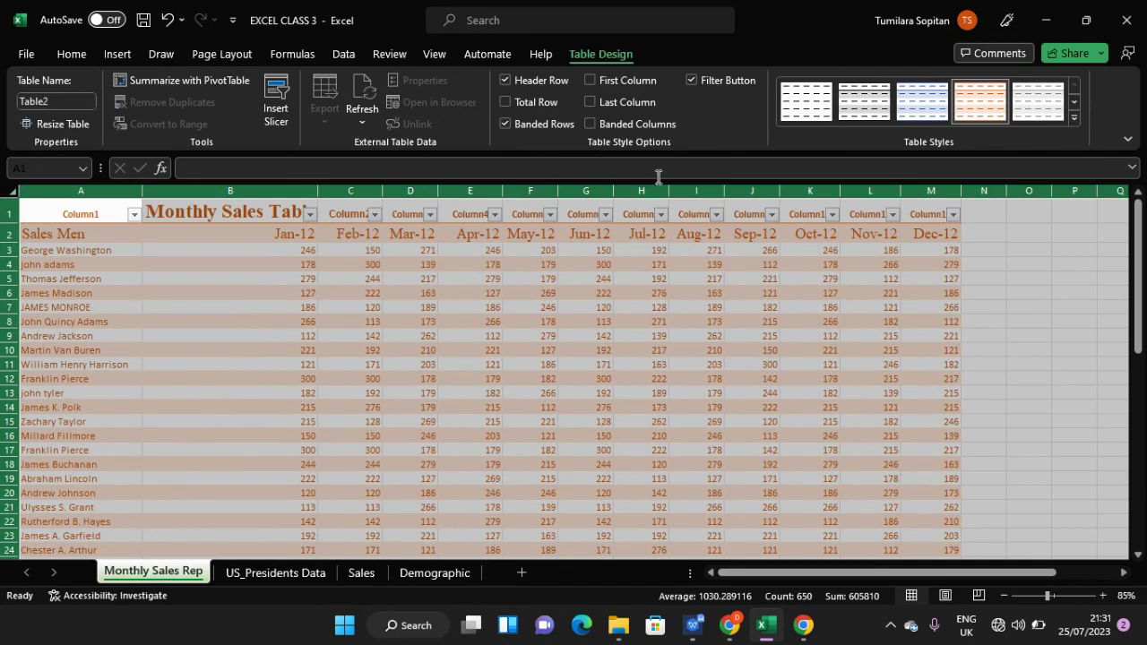
left_click(70, 55)
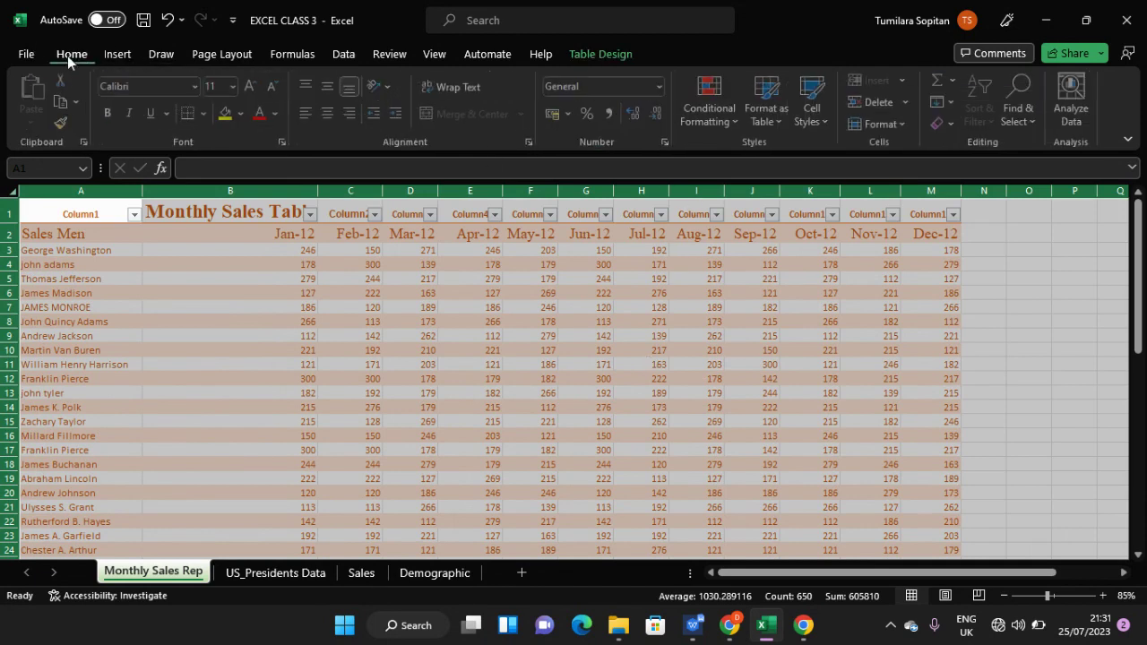
left_click(164, 259)
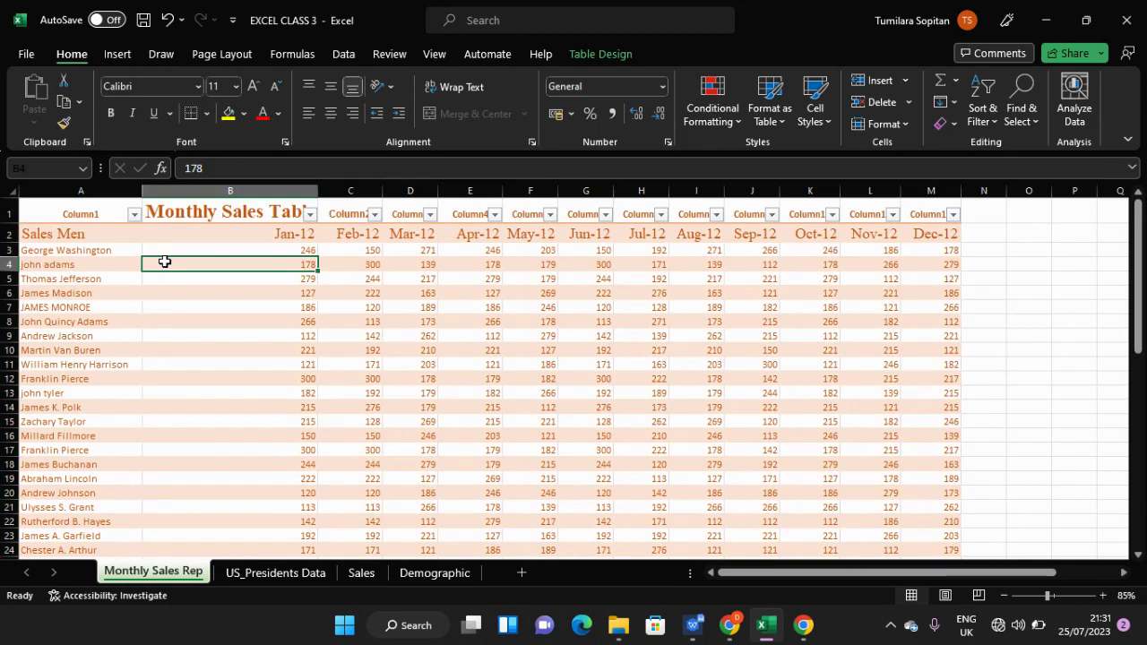
key("ctrl+z")
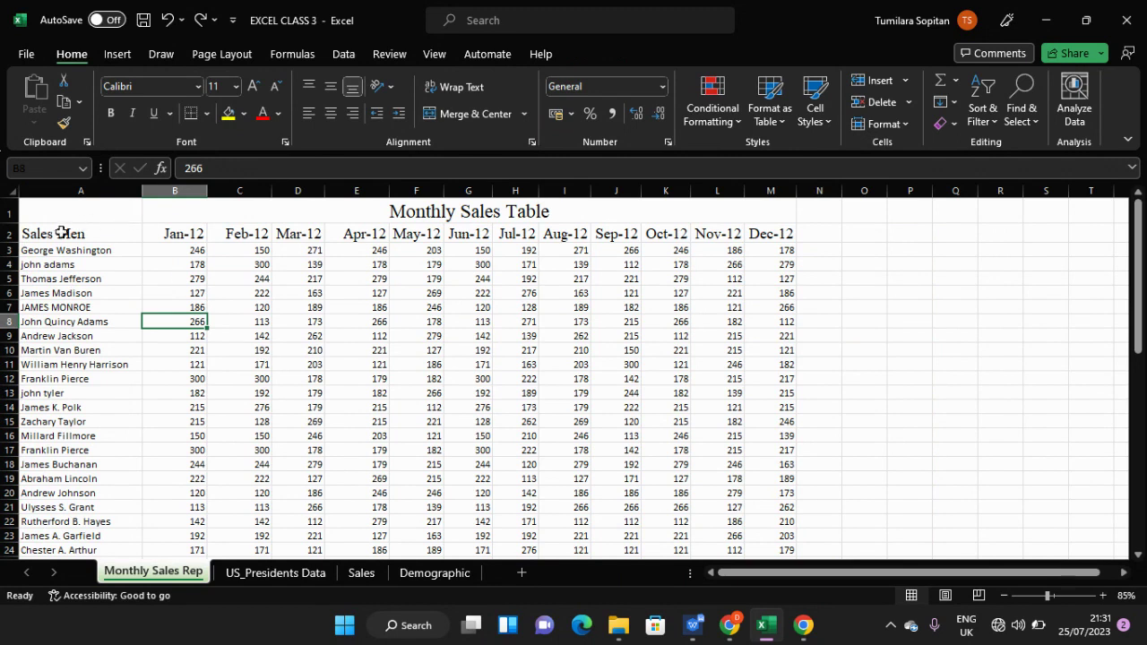
- Select A1:M1 and give it a green fill colour
left_click(32, 210)
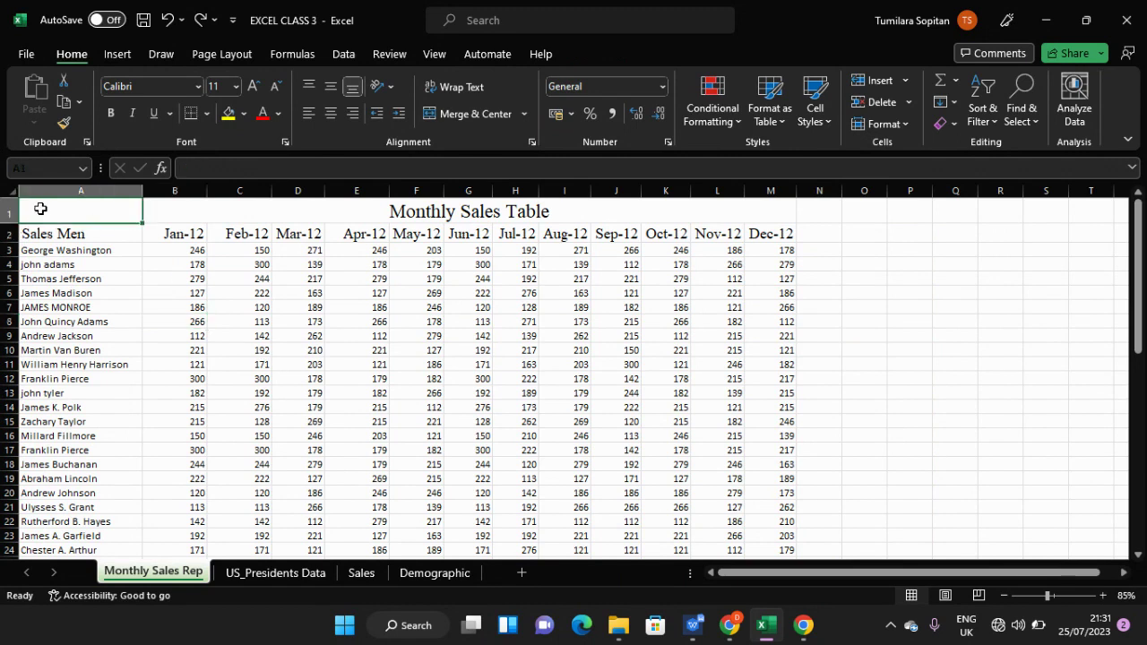
key("shift+Right")
key("shift+Right")
key("shift+Right")
key("shift+Right")
key("shift+Right")
key("shift+Right")
key("shift+Right")
key("shift+Right")
key("shift+Right")
key("shift+Right")
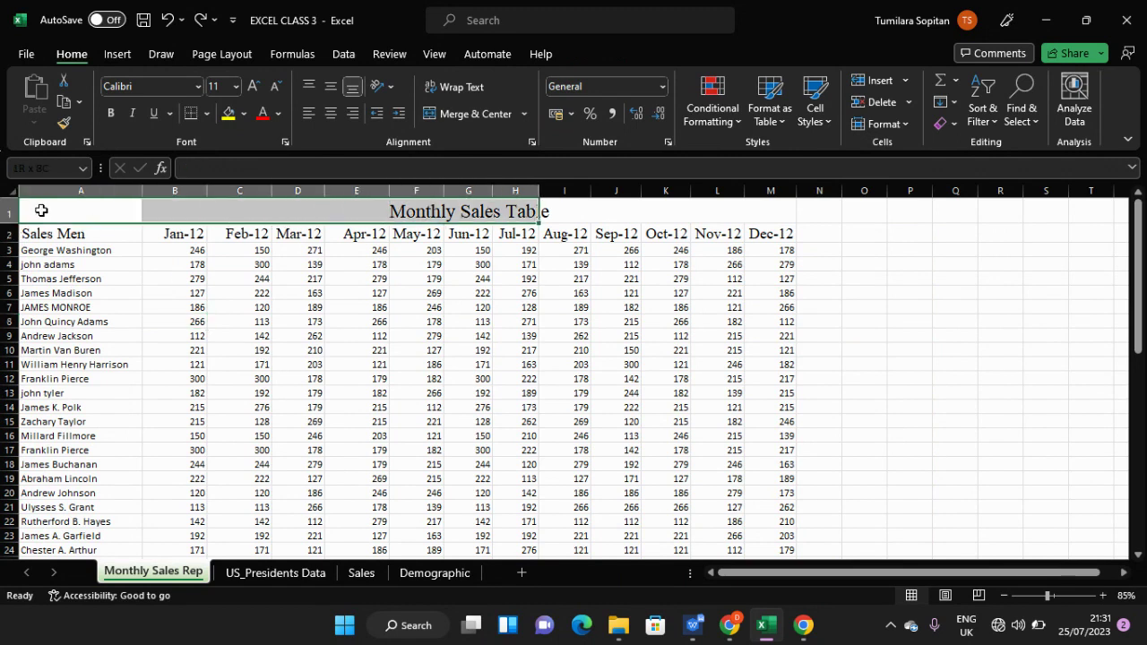
key("shift+Right")
key("shift+Right")
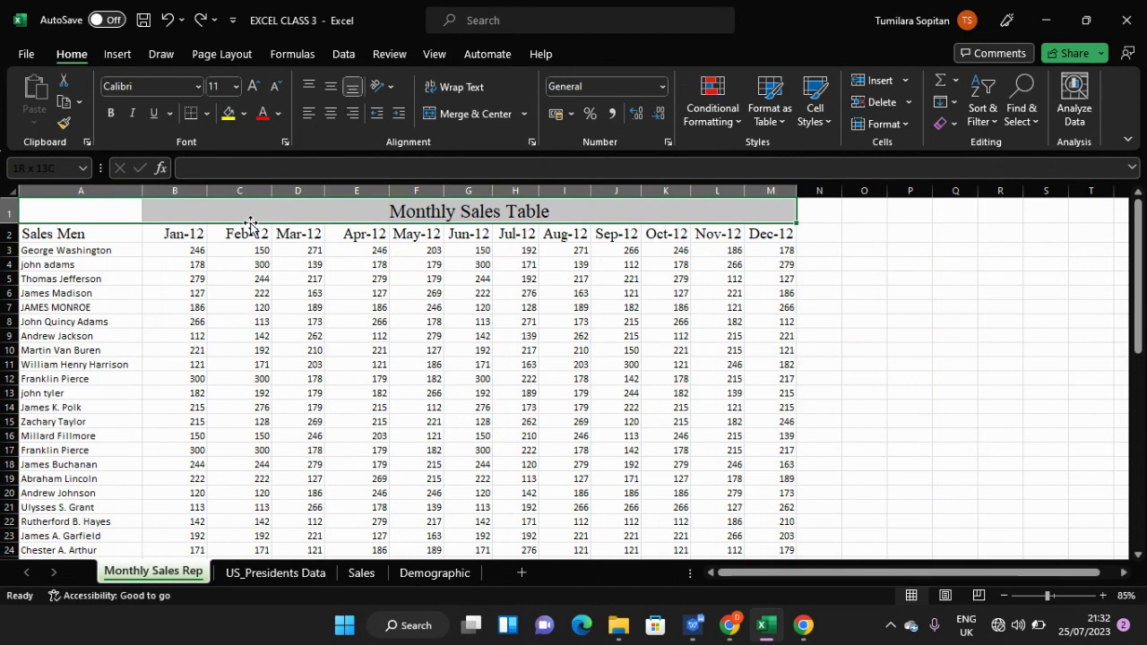
left_click(243, 117)
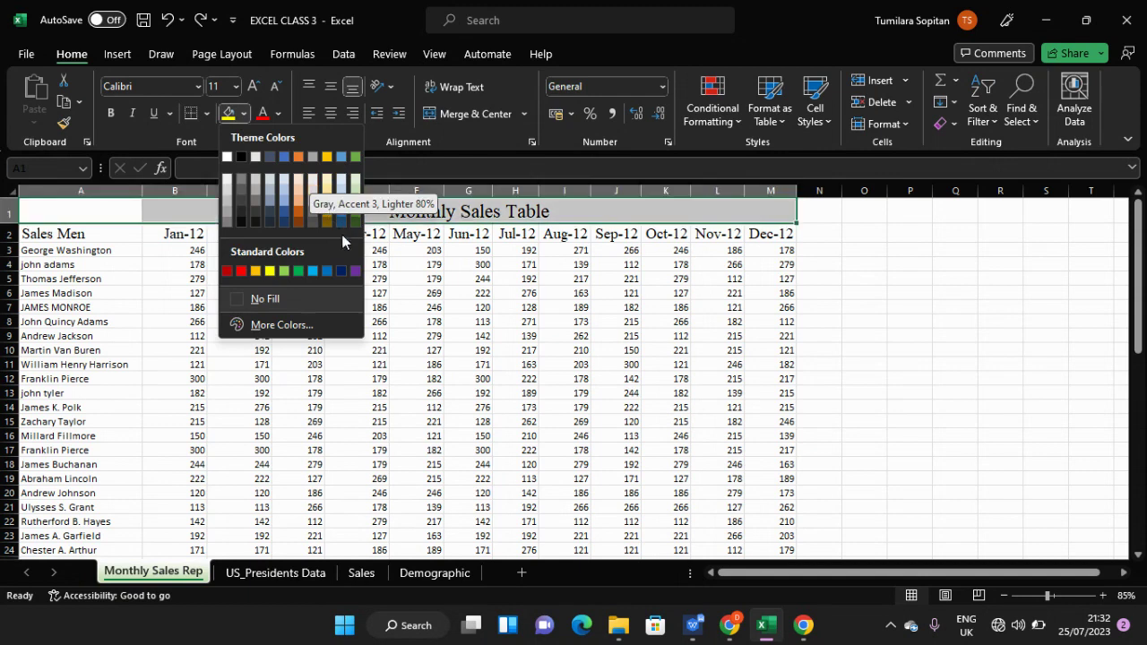
left_click(298, 272)
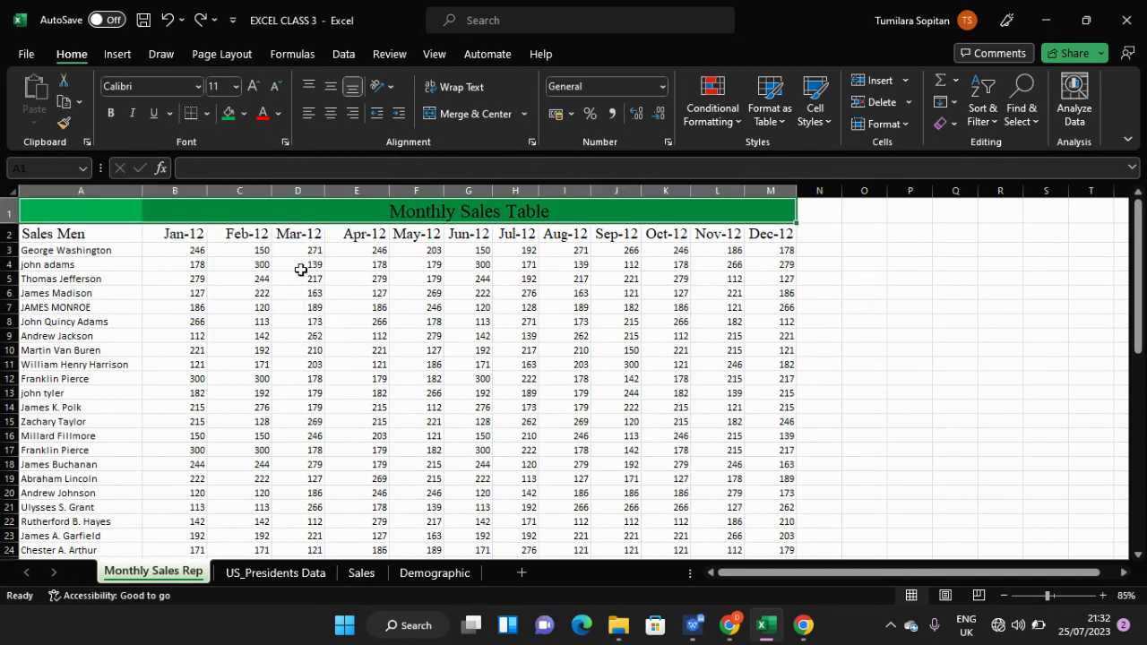
- Make the 'Monthly Sales Table' title in row 1 bold with white font colour
key("ctrl+shift+Down")
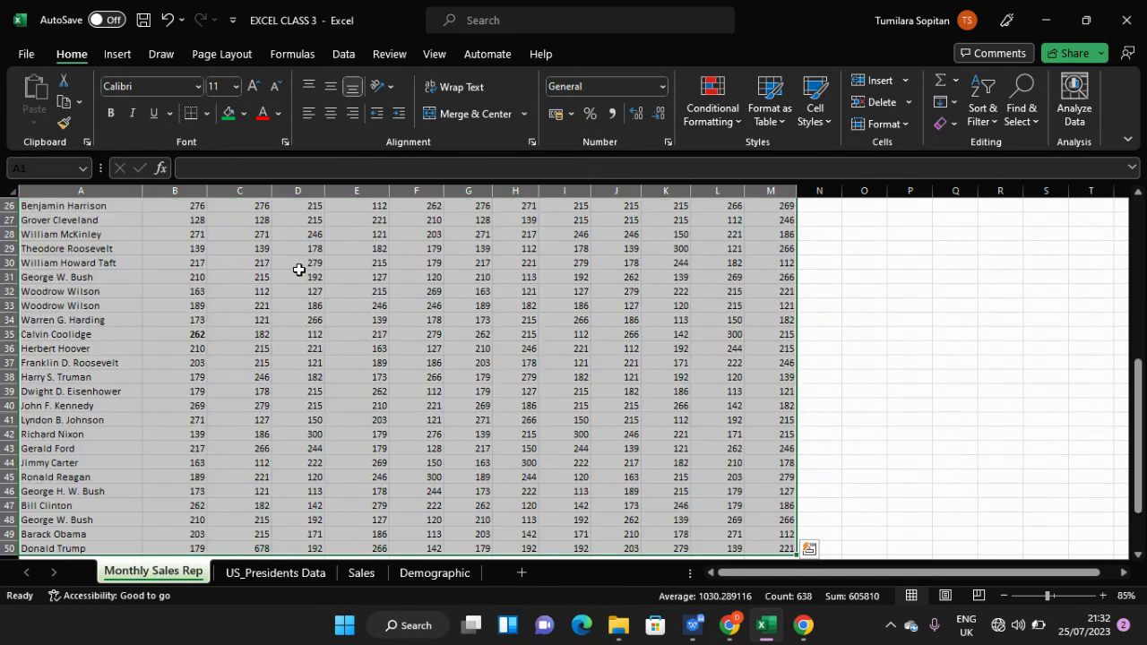
scroll(299, 269, "up", 8)
left_click(376, 215)
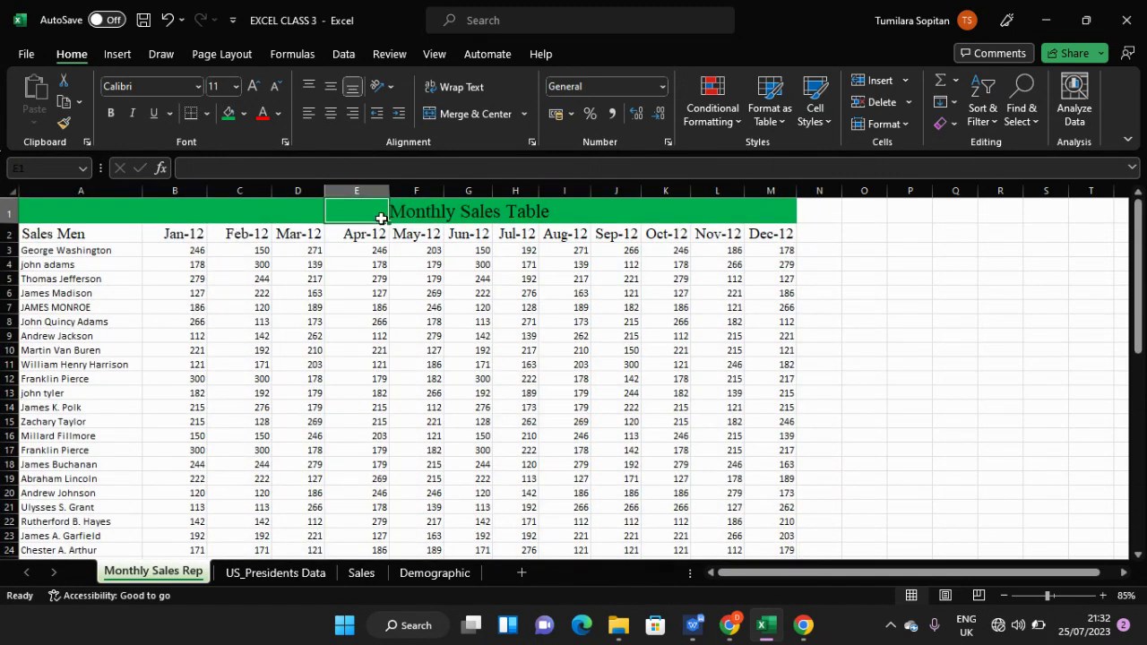
left_click(401, 213)
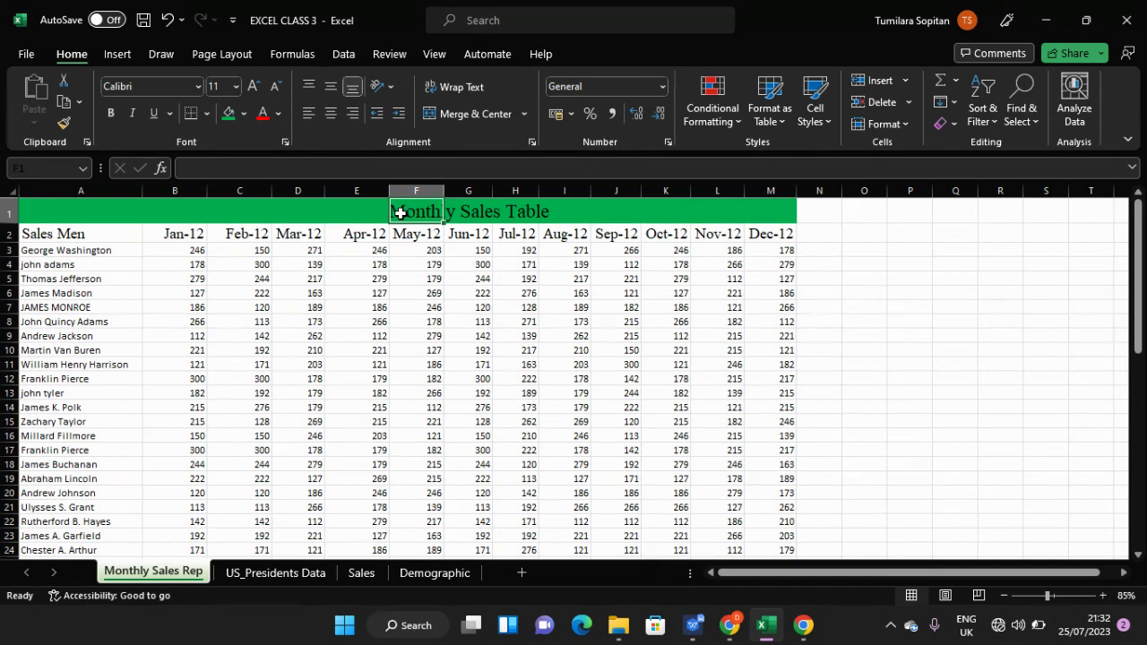
left_click(5, 212)
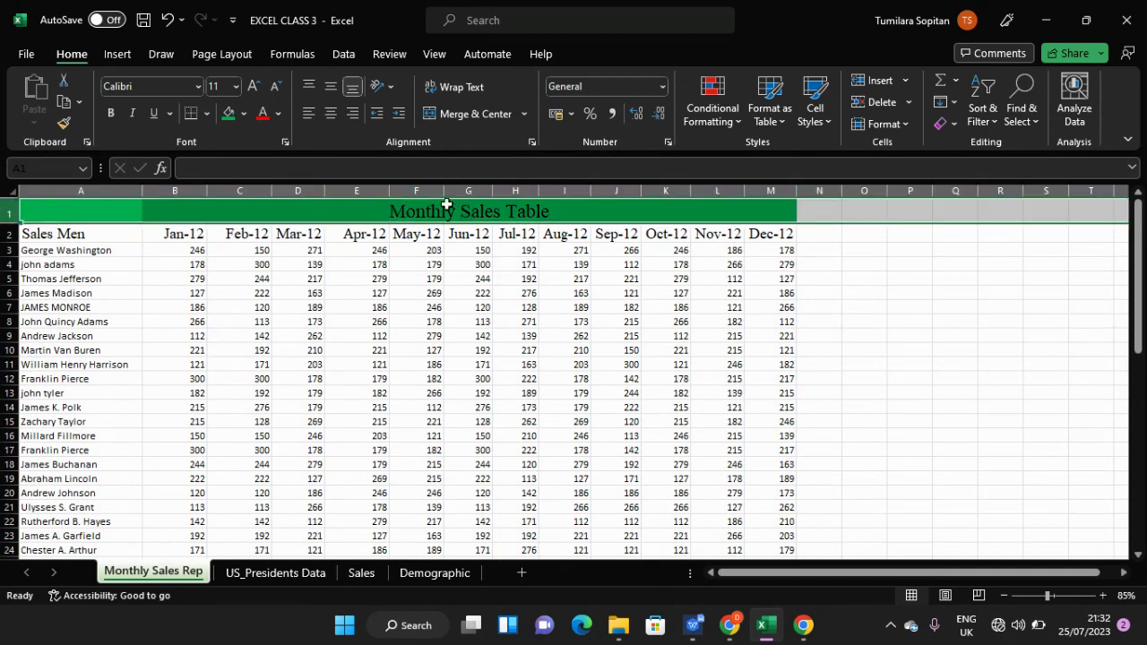
left_click(265, 113)
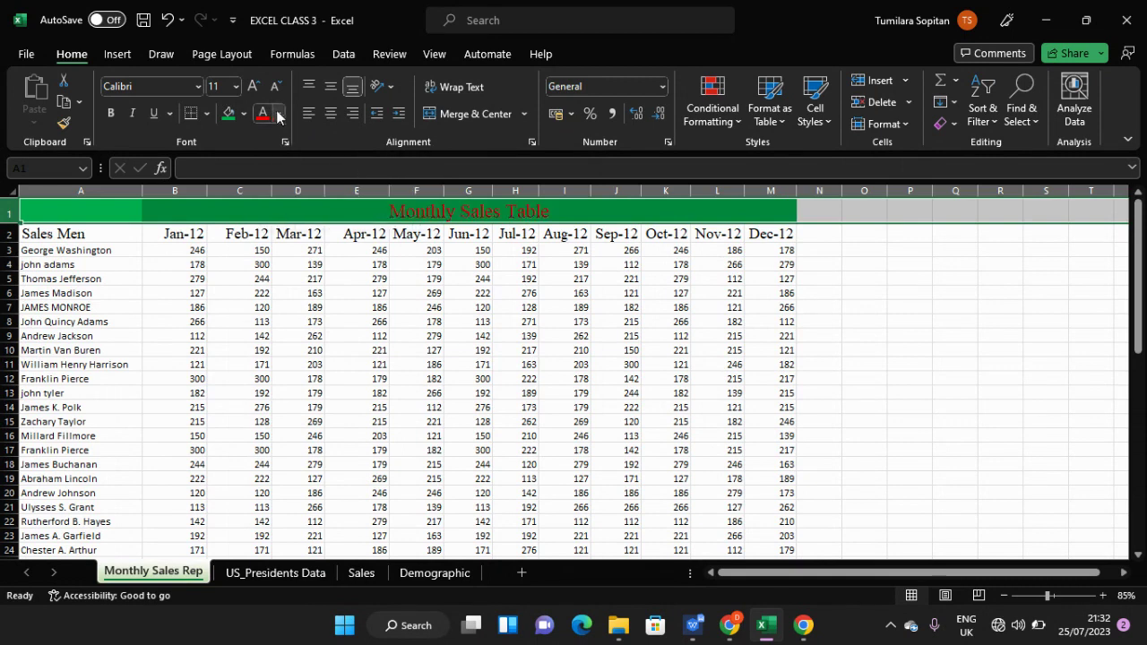
left_click(278, 114)
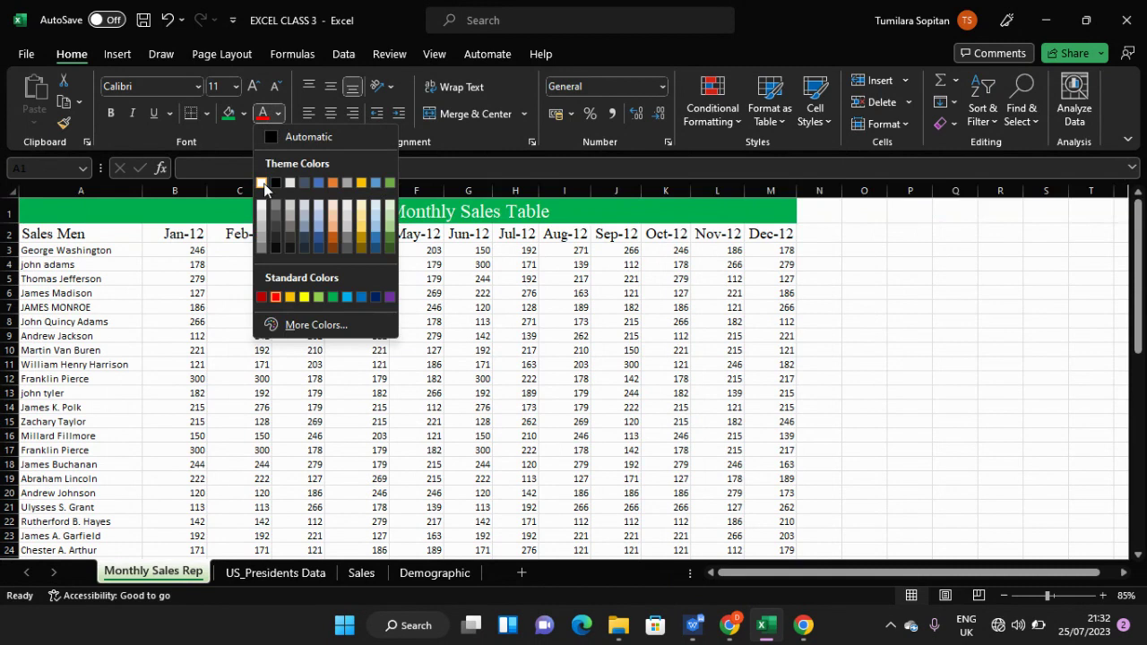
left_click(261, 182)
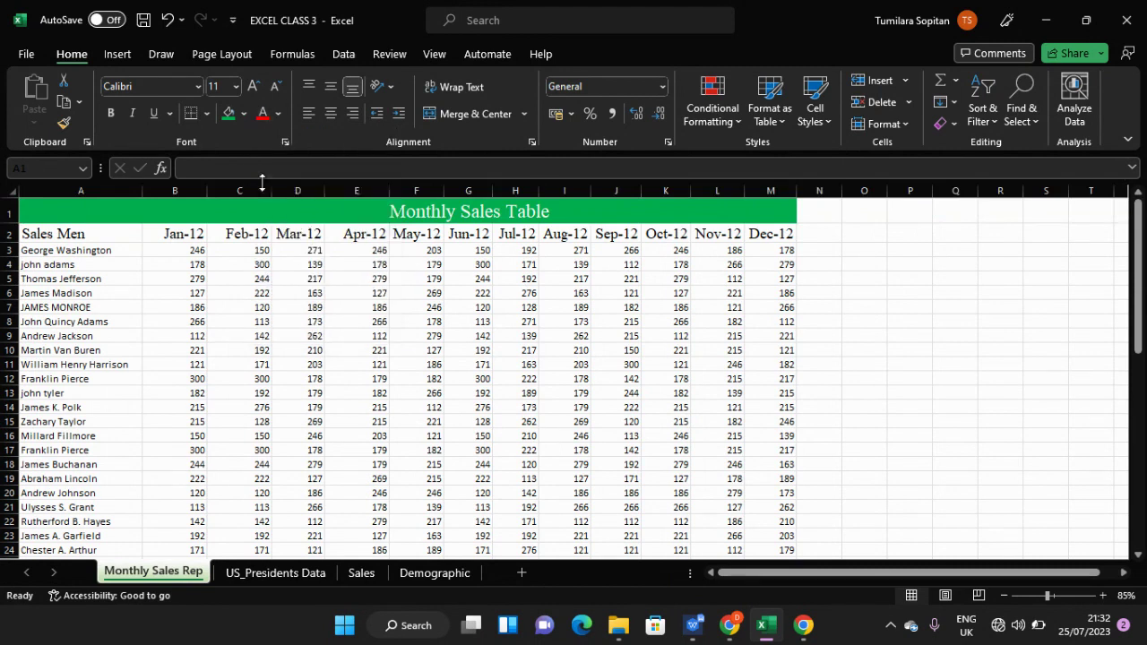
left_click(111, 114)
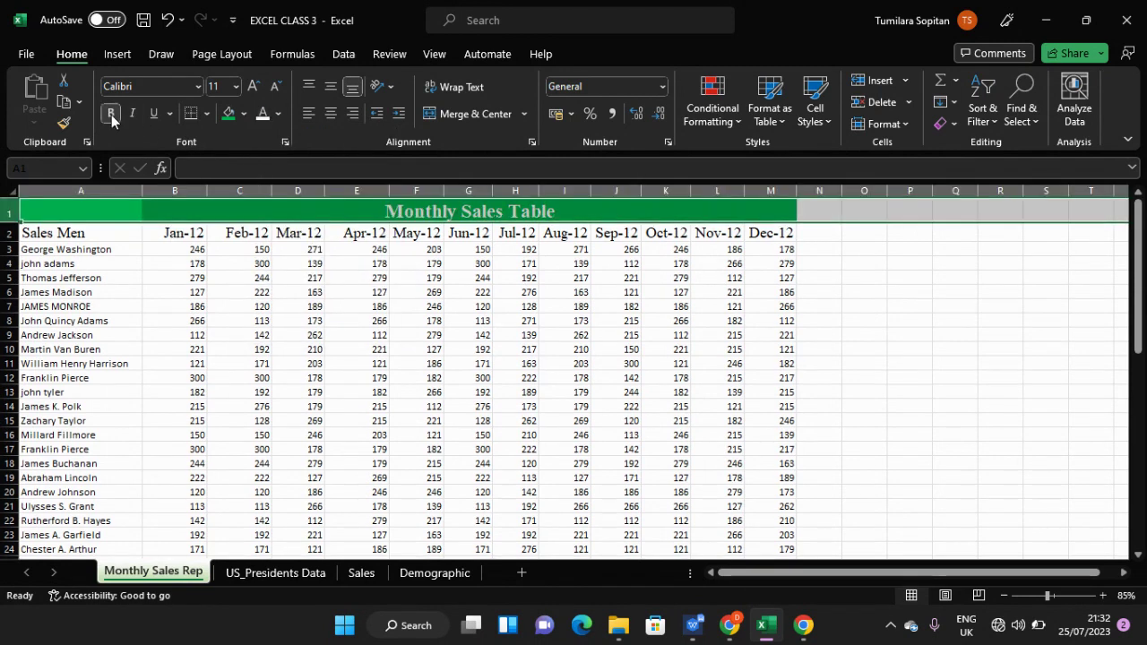
left_click(163, 260)
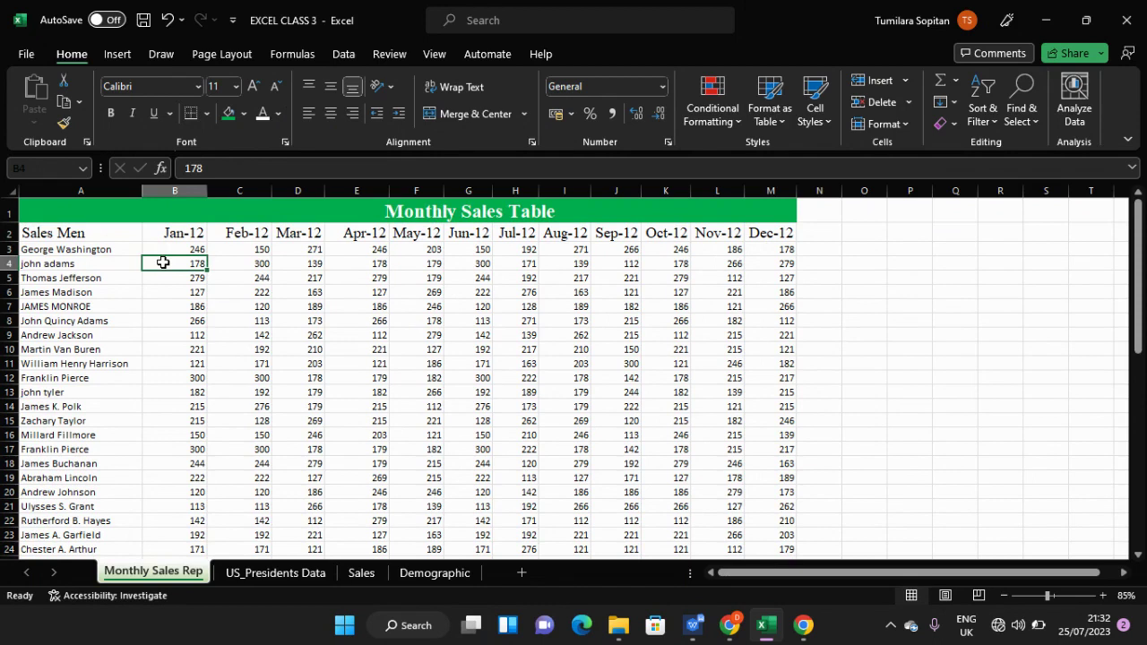
- Fill the Sales Men to Dec-12 headers in A2:M2 with Green, Accent 6, Lighter 40%
scroll(163, 263, "down", 1)
scroll(163, 263, "up", 1)
left_click(11, 234)
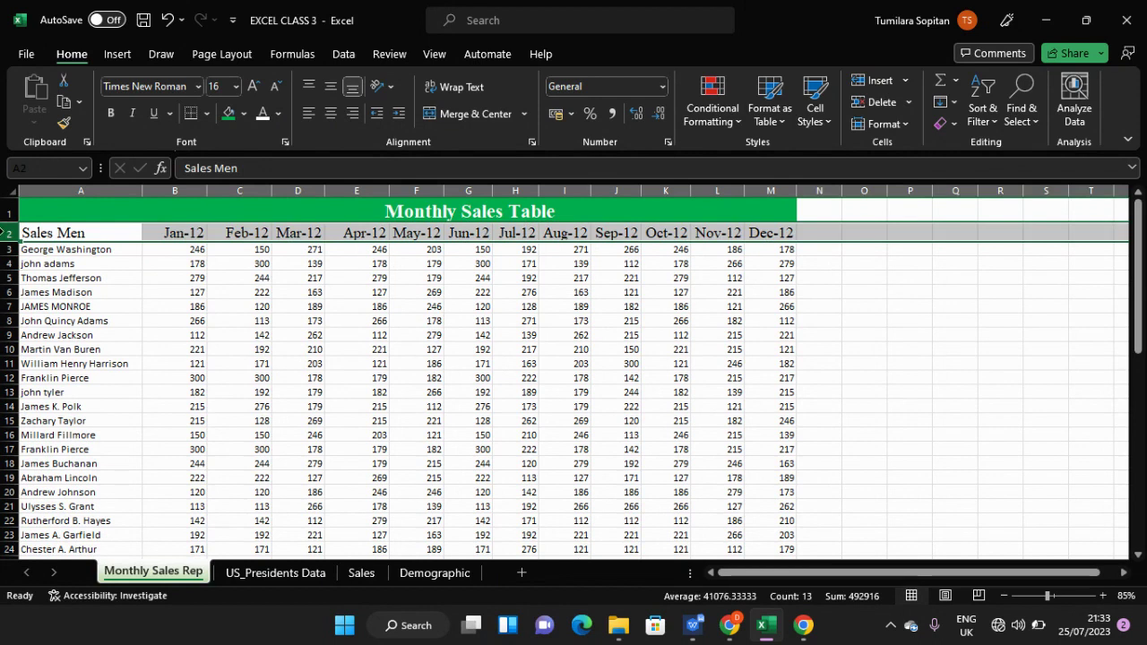
left_click(89, 235)
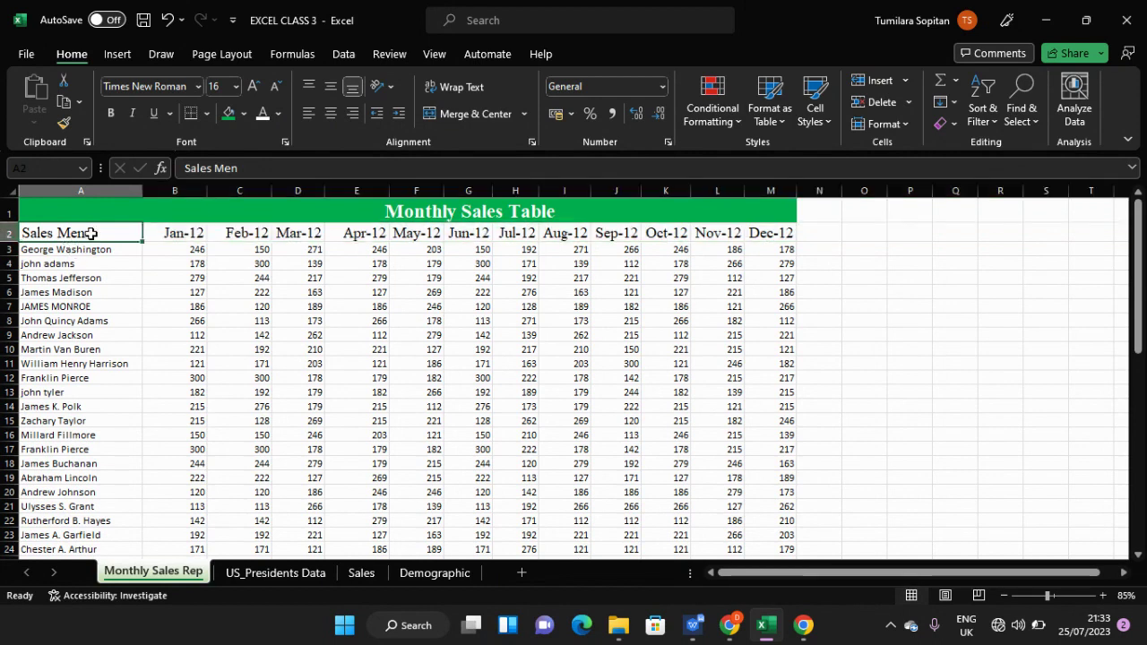
key("shift+Right")
key("shift+Right")
key("shift+Right")
key("shift+Right")
key("shift+Right")
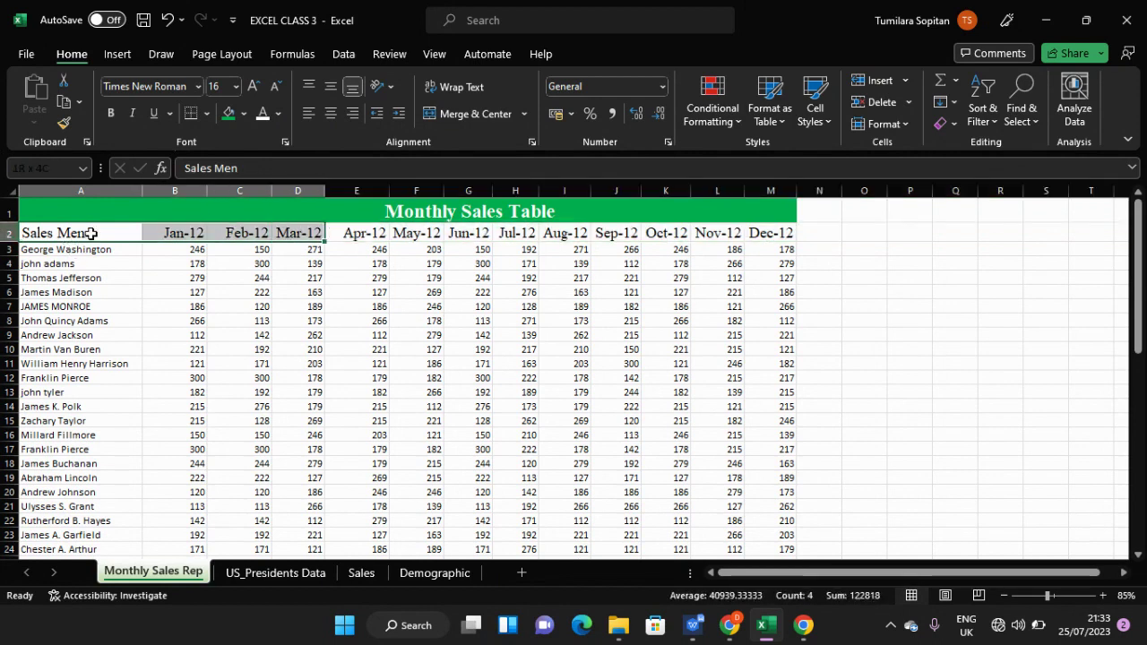
key("shift+Right")
key("shift+Right")
key("shift+Right")
key("shift+Right")
key("shift+Right")
key("shift+Right")
key("shift+Right")
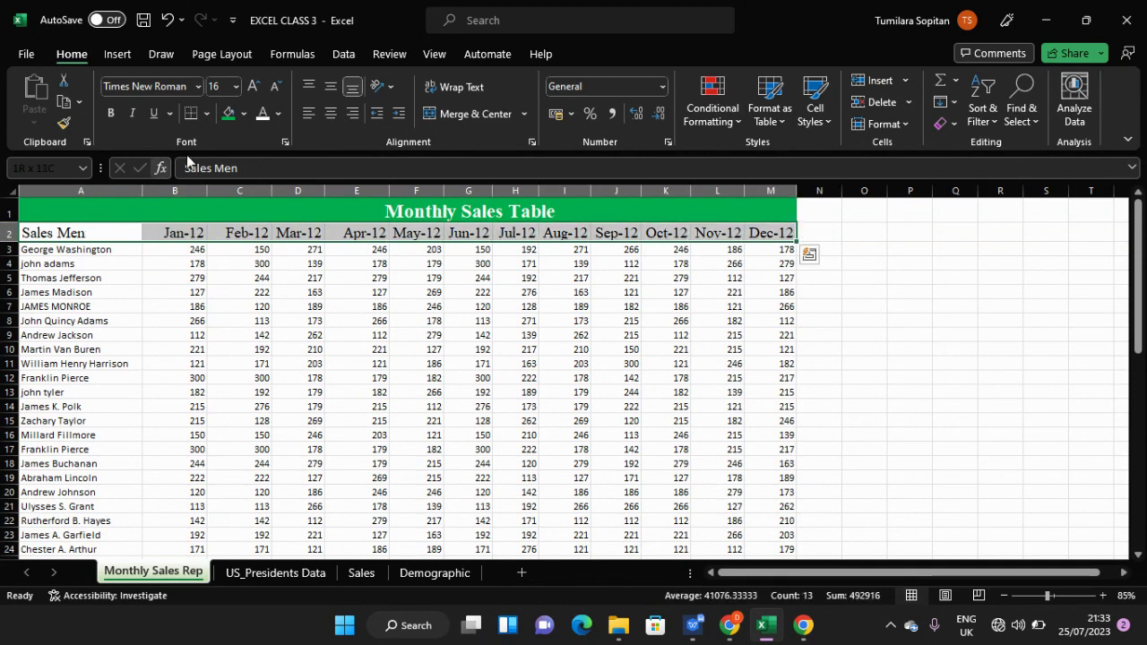
left_click(243, 115)
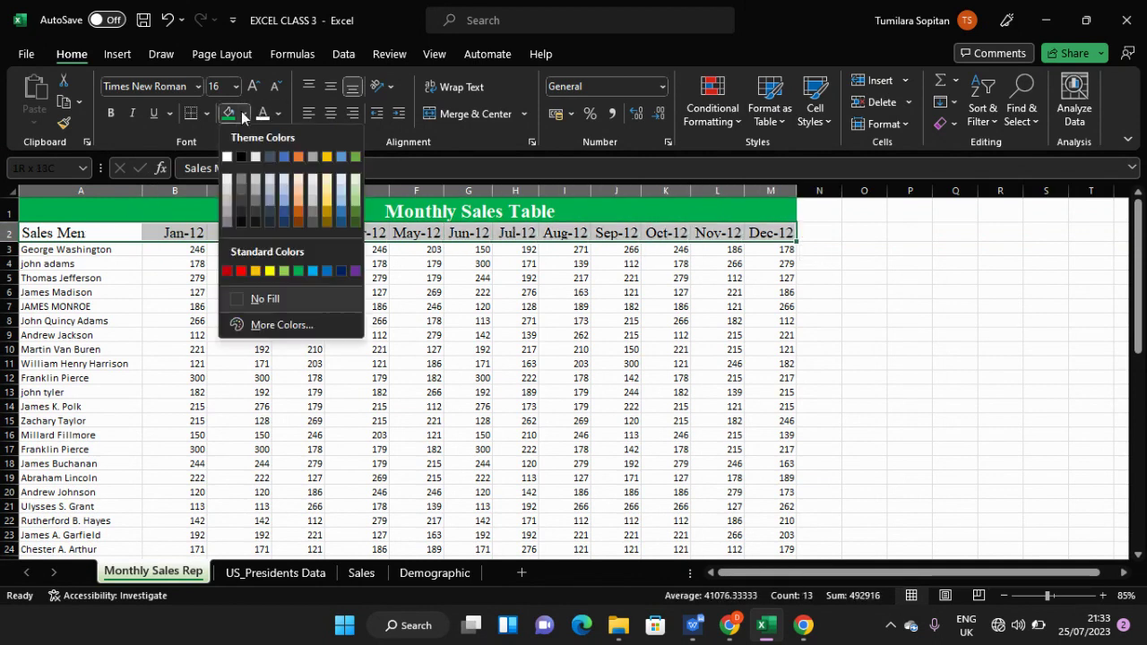
left_click(356, 192)
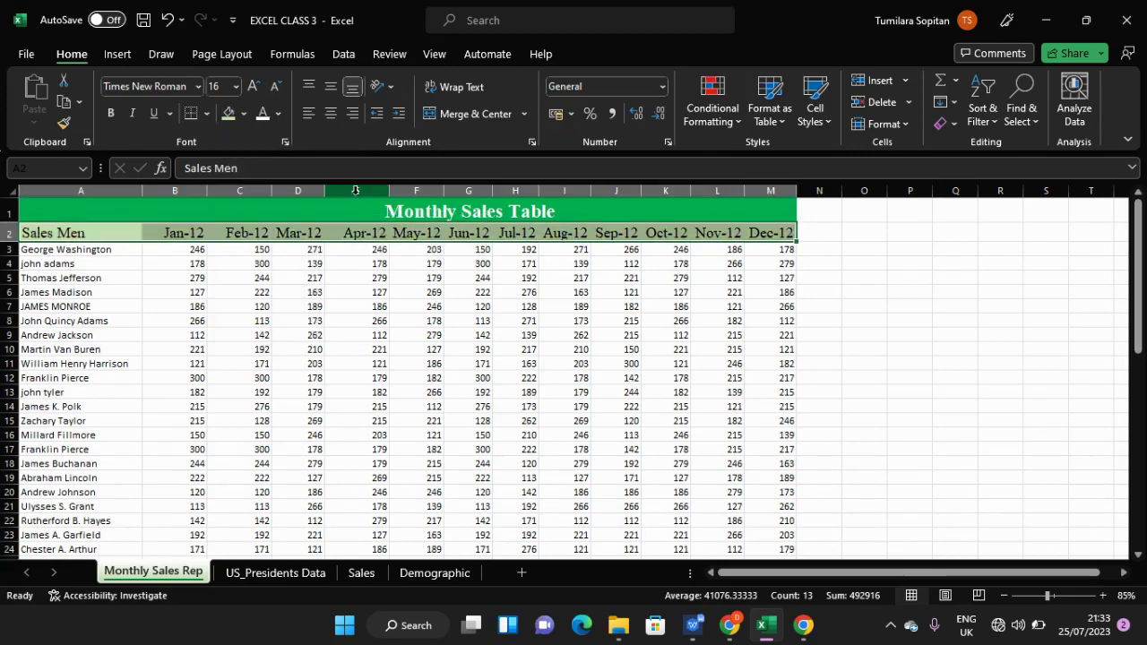
left_click(242, 114)
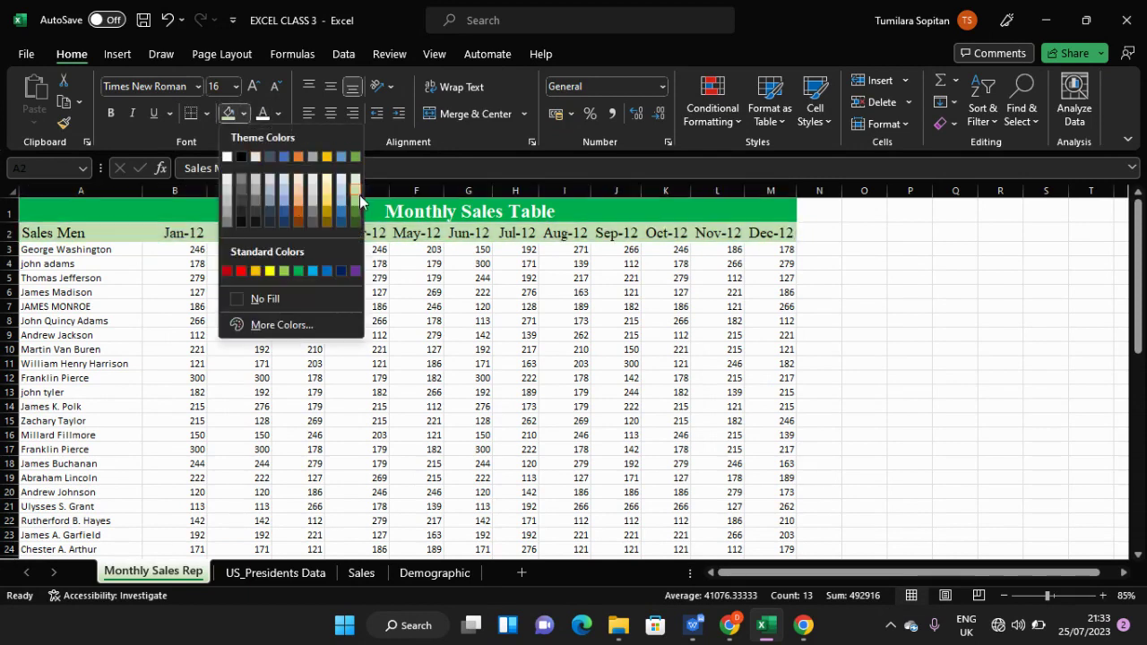
left_click(358, 198)
left_click(354, 282)
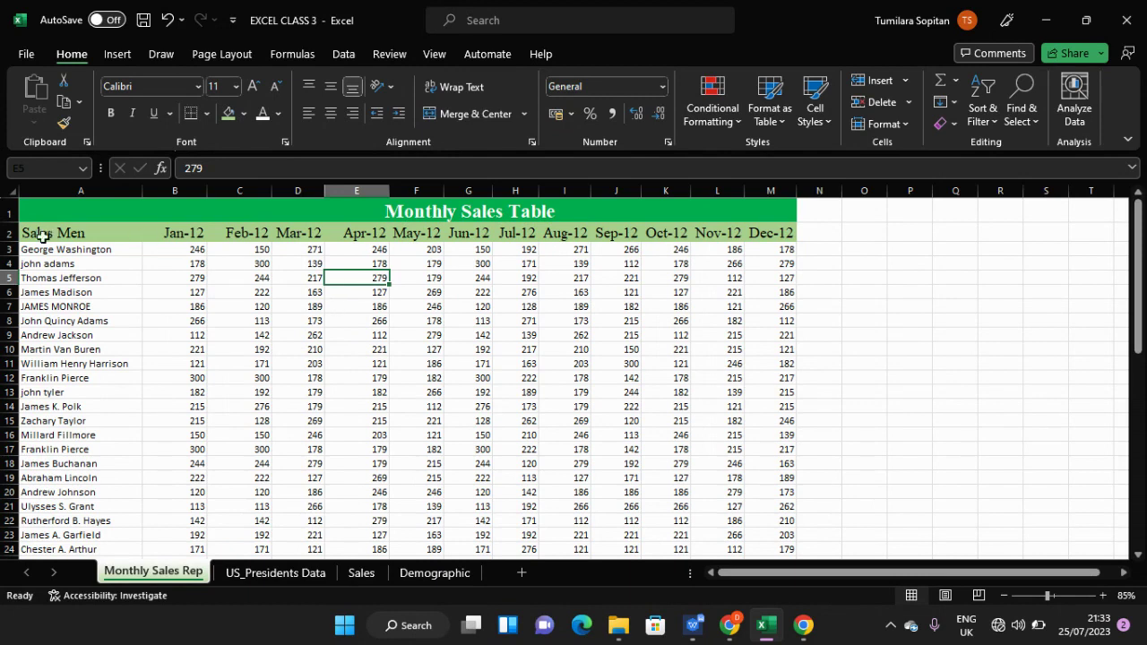
left_click(17, 235)
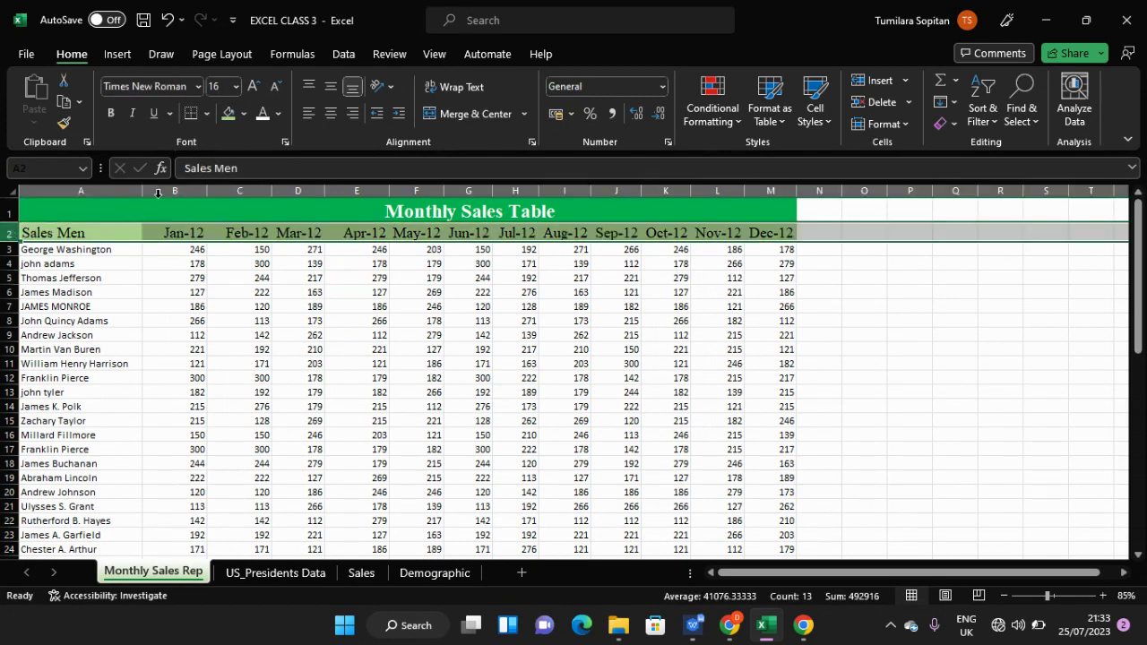
left_click(262, 115)
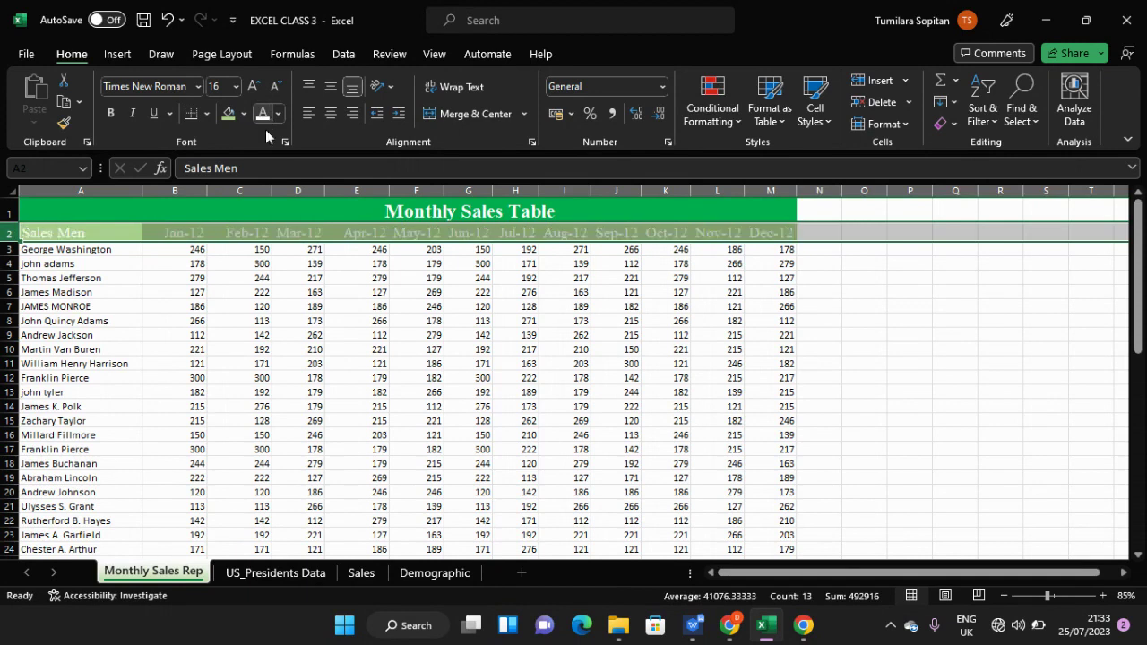
left_click(256, 361)
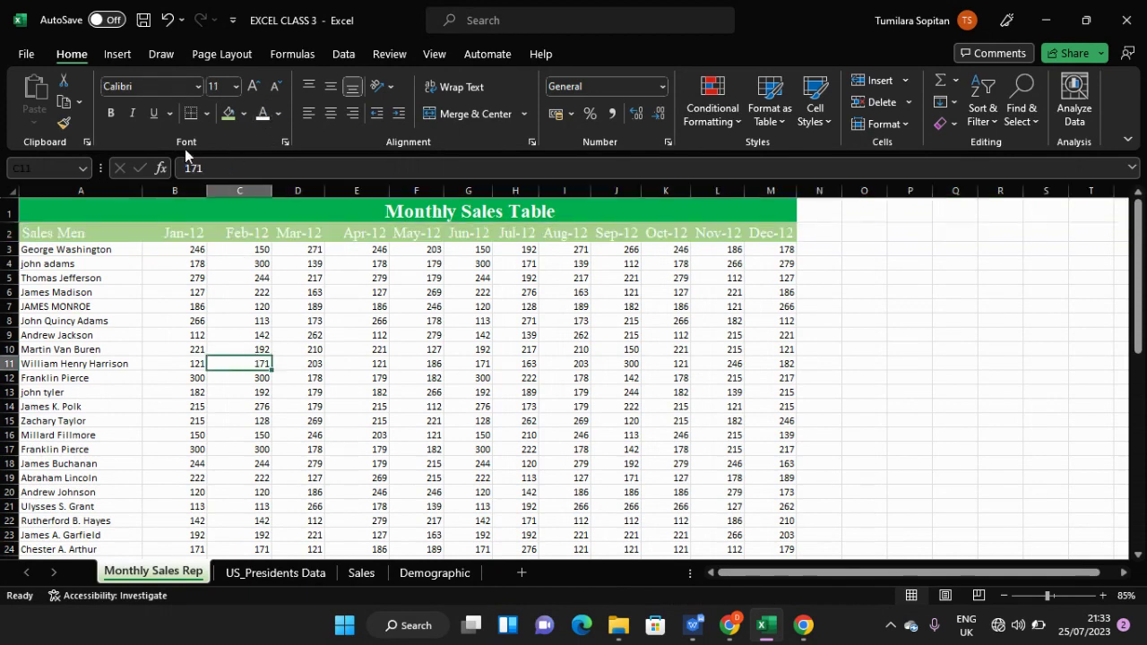
key("ctrl+z")
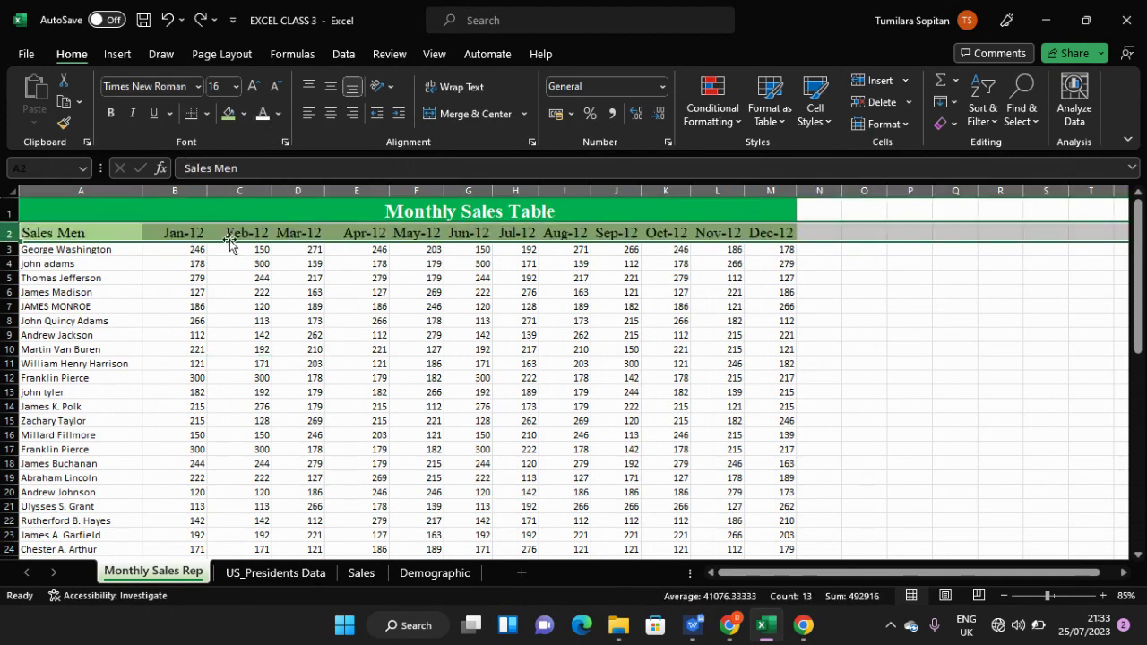
left_click(241, 277)
scroll(358, 340, "down", 12)
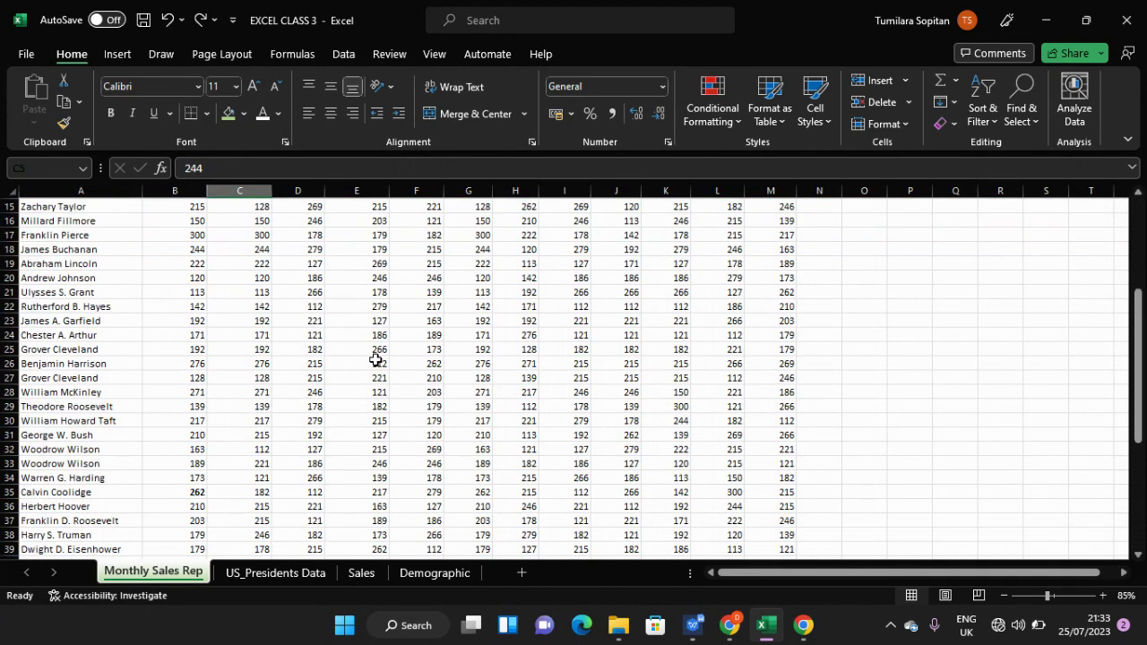
scroll(380, 374, "up", 12)
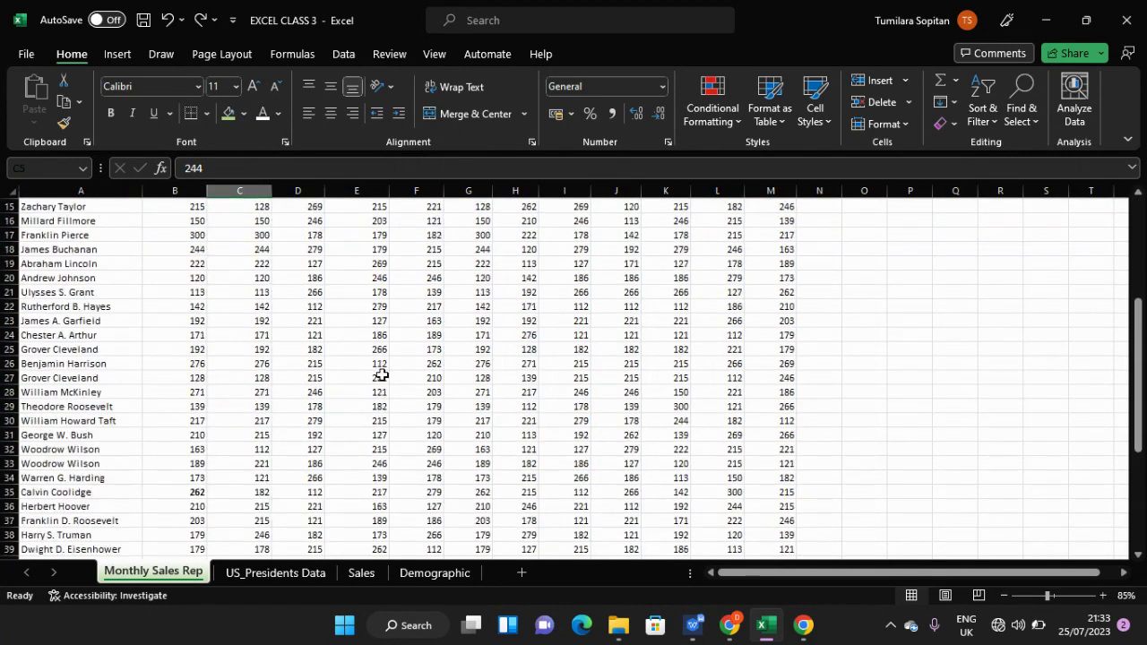
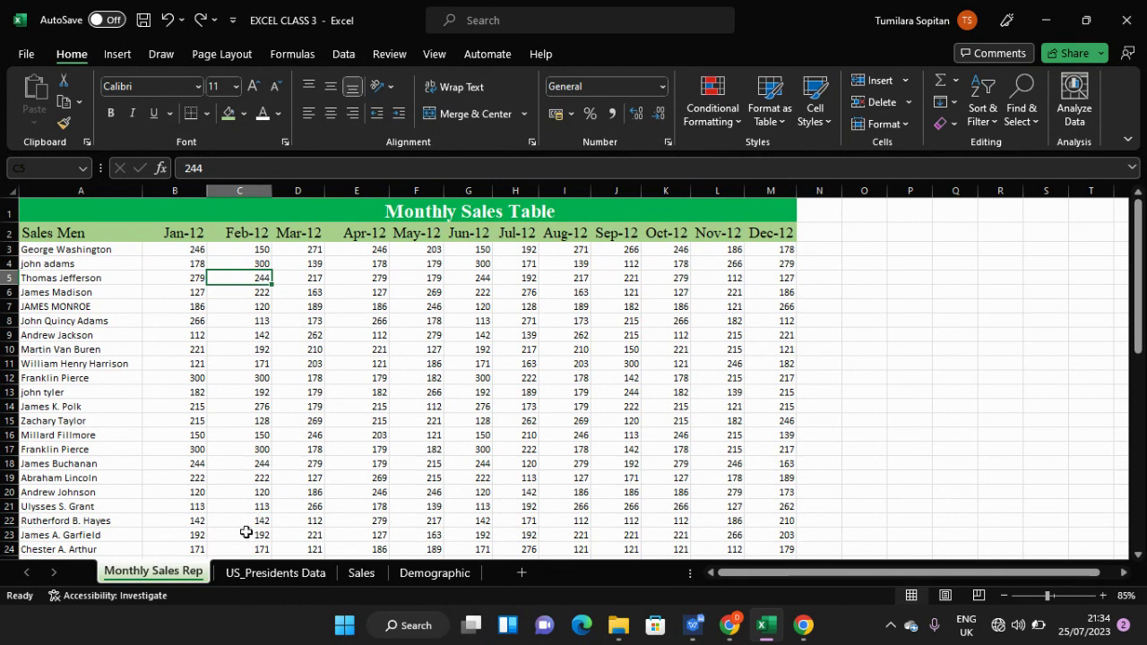
- Type a test entry 'Monthly' in an empty cell below the table, then clear it
left_click(196, 433)
scroll(218, 439, "down", 10)
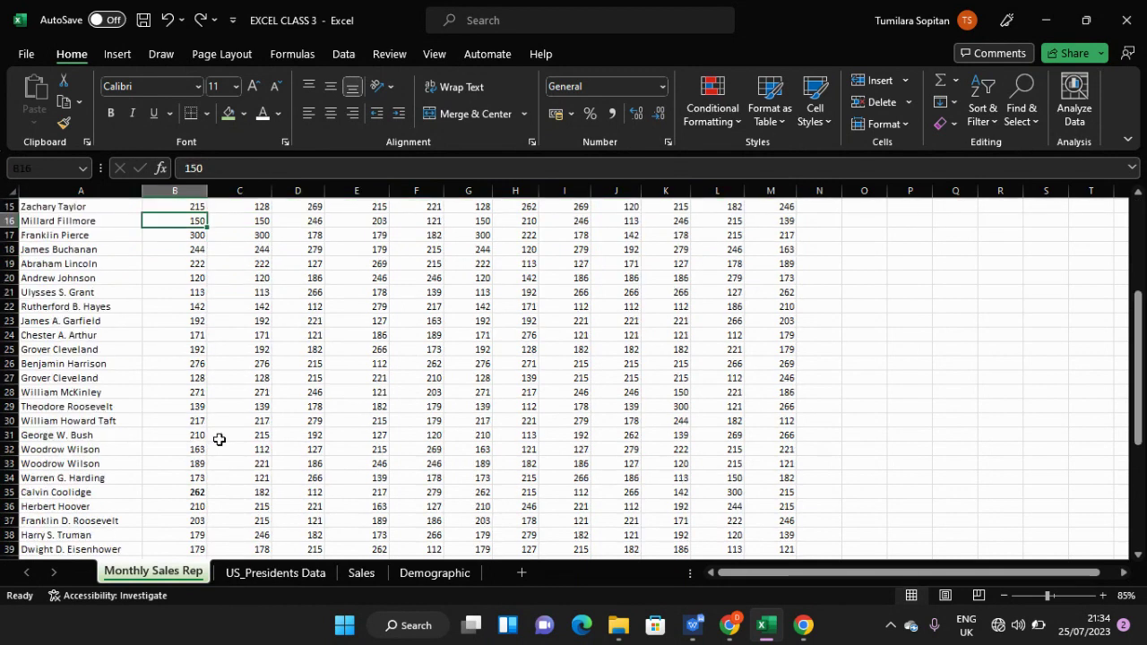
scroll(218, 439, "up", 10)
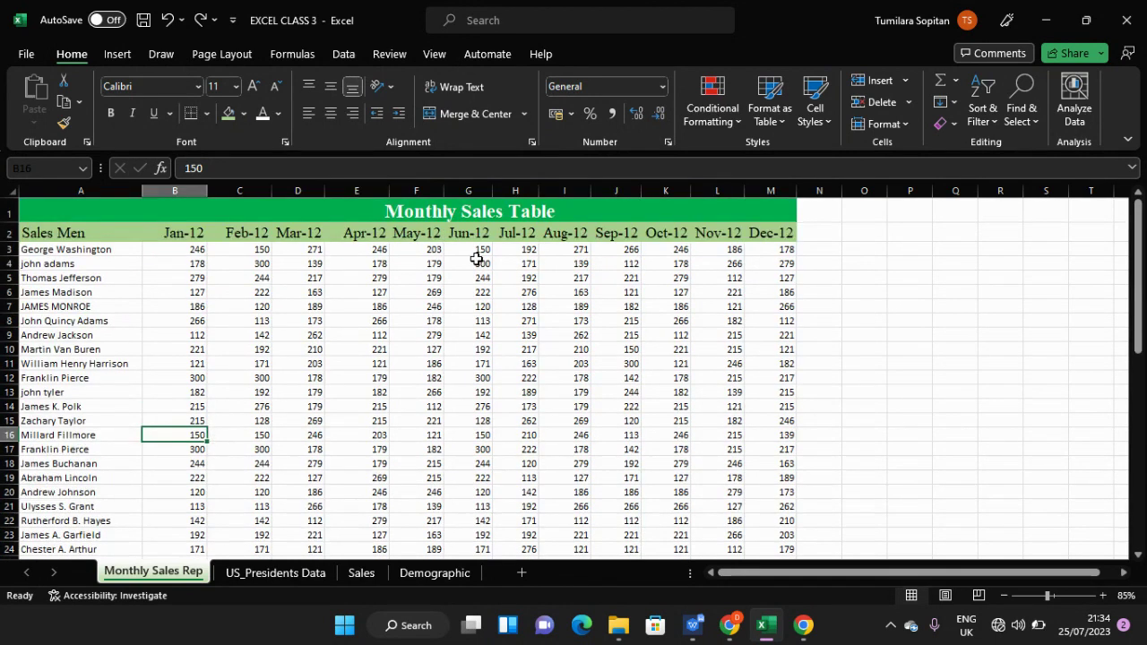
scroll(475, 256, "down", 13)
left_click(400, 410)
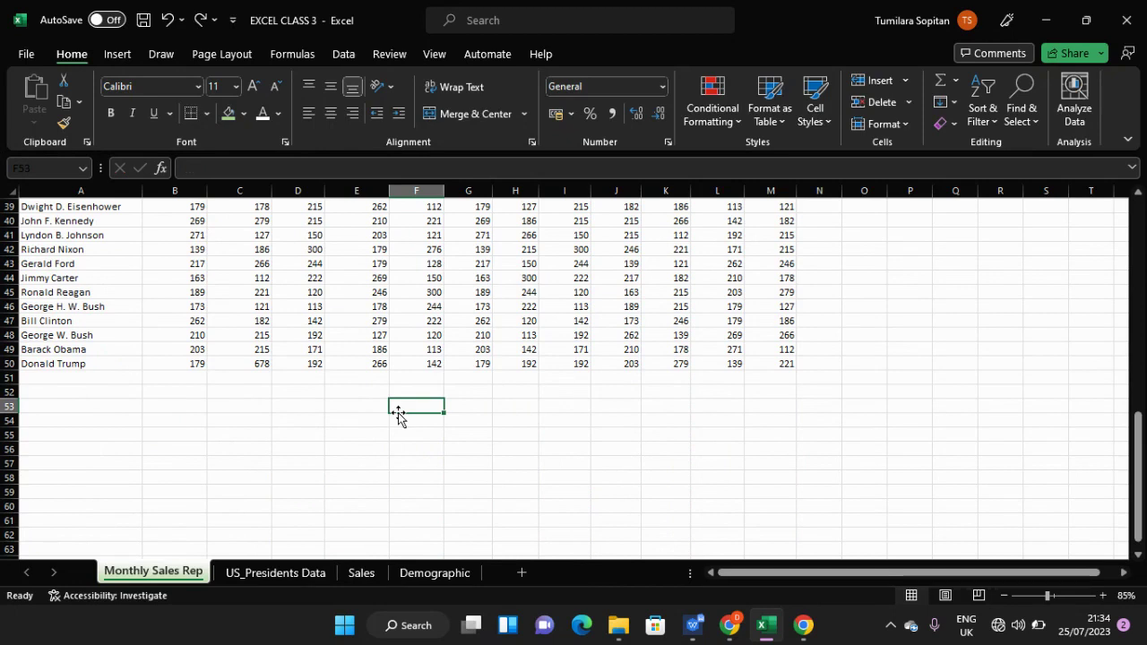
type("Mon")
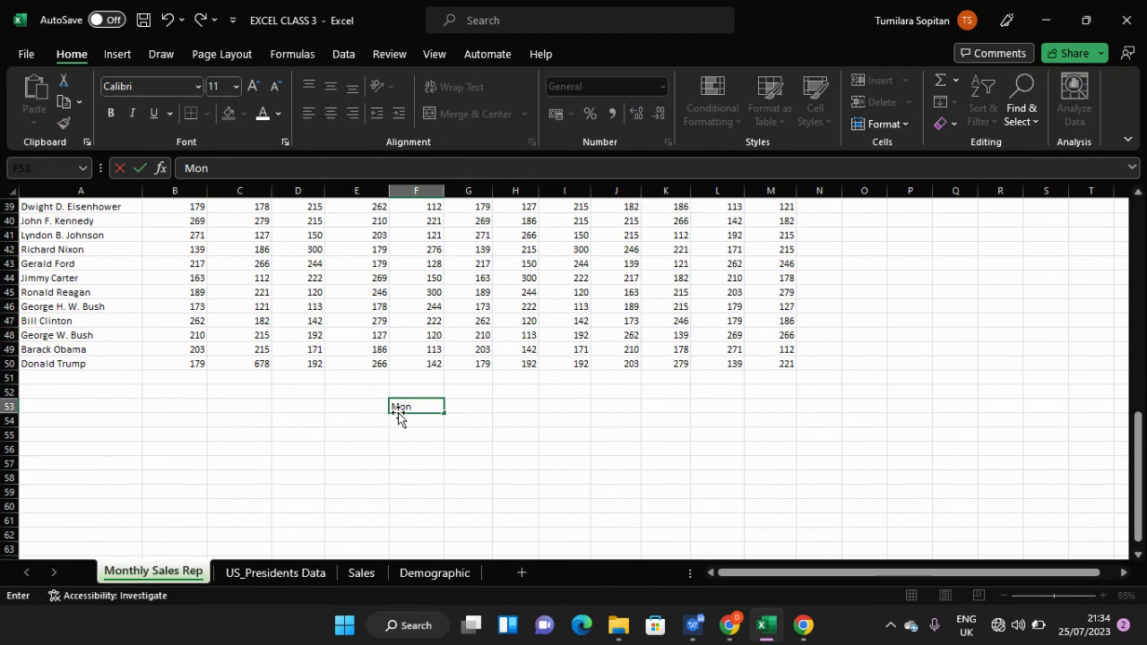
type("thly EXPENS")
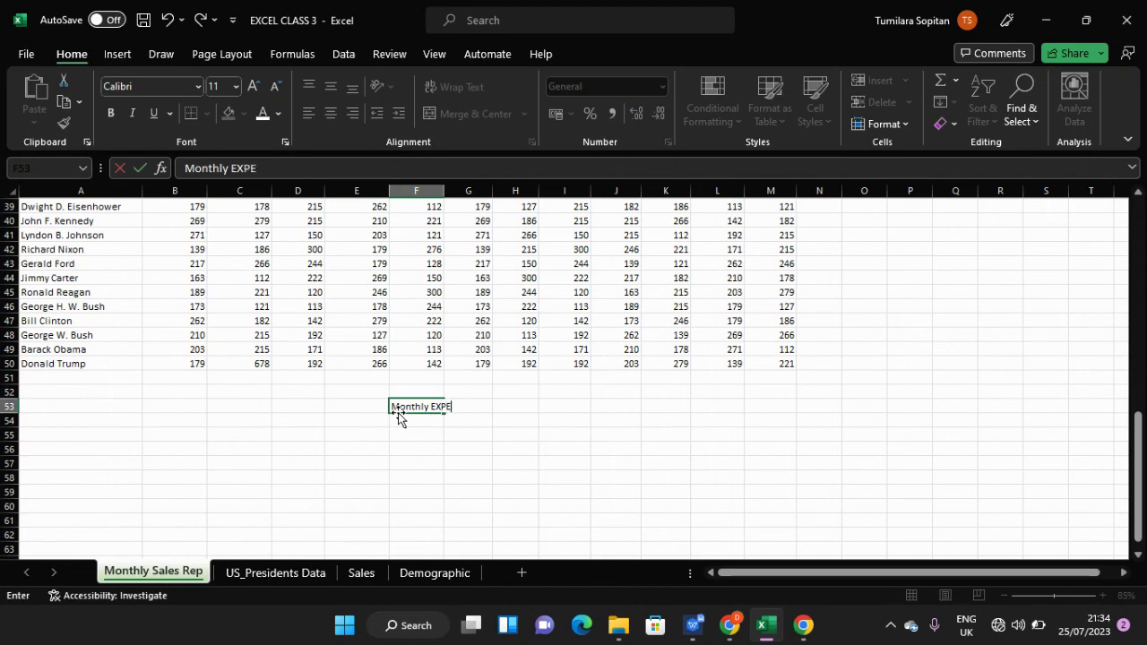
key("BackSpace")
key("BackSpace")
key("BackSpace")
key("BackSpace")
key("BackSpace")
key("BackSpace")
key("BackSpace")
key("BackSpace")
key("BackSpace")
key("BackSpace")
key("BackSpace")
key("BackSpace")
key("BackSpace")
key("BackSpace")
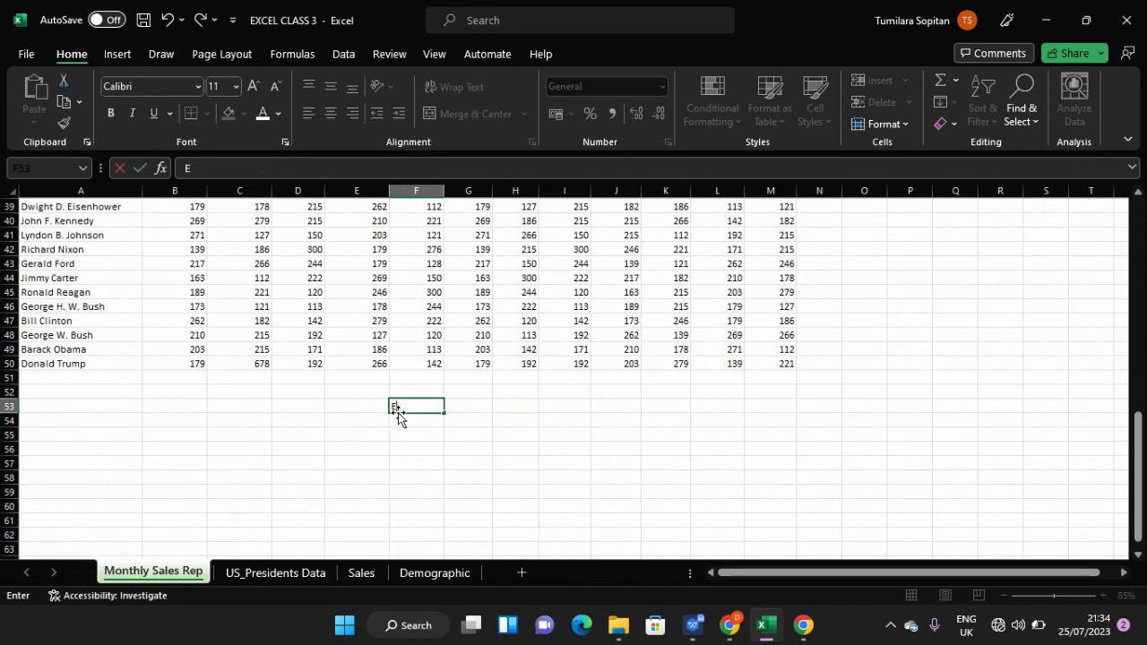
type("mONTHLY")
key("Return")
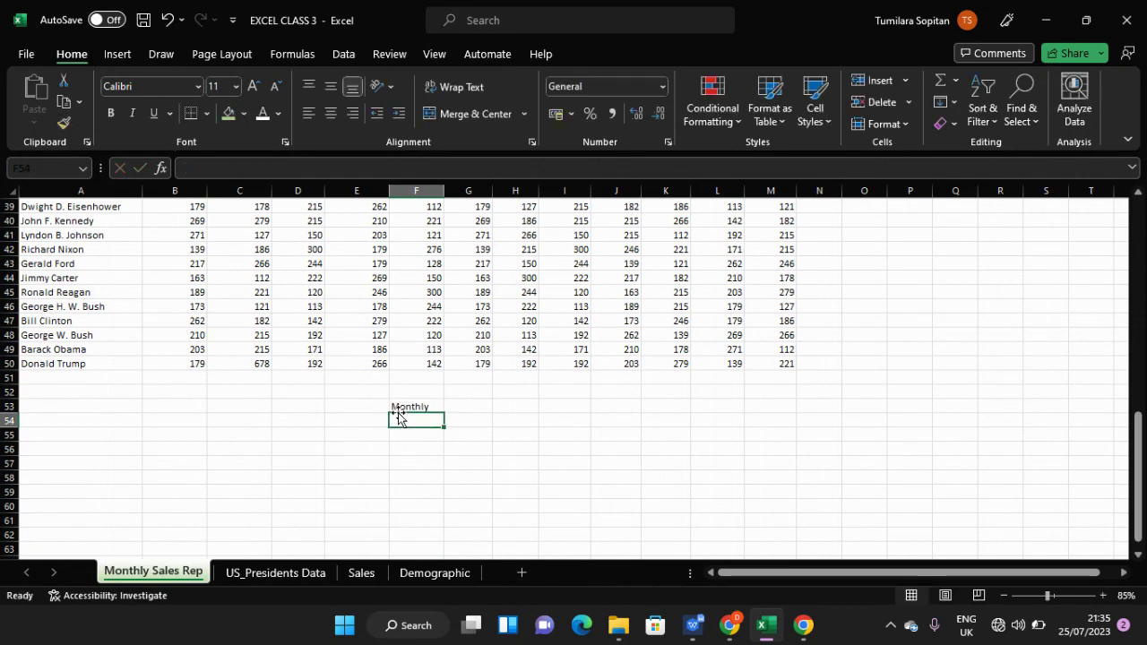
key("Down")
key("Down")
key("Down")
key("Down")
key("Down")
key("Down")
key("Down")
key("Down")
key("Down")
key("Down")
key("Down")
key("Down")
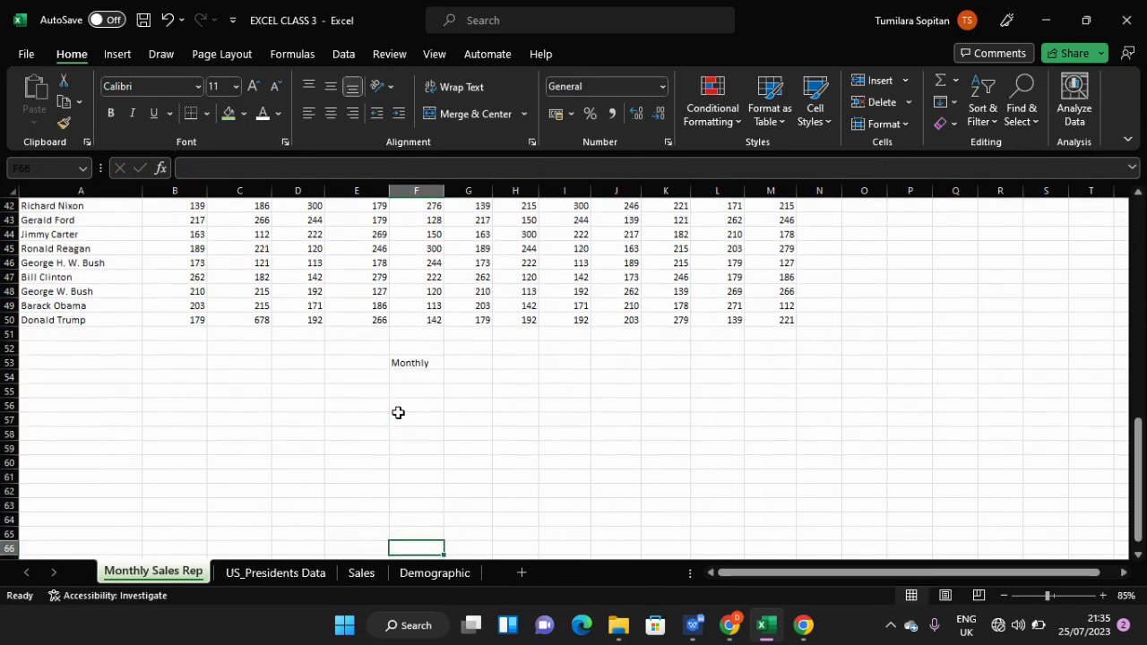
left_click(426, 360)
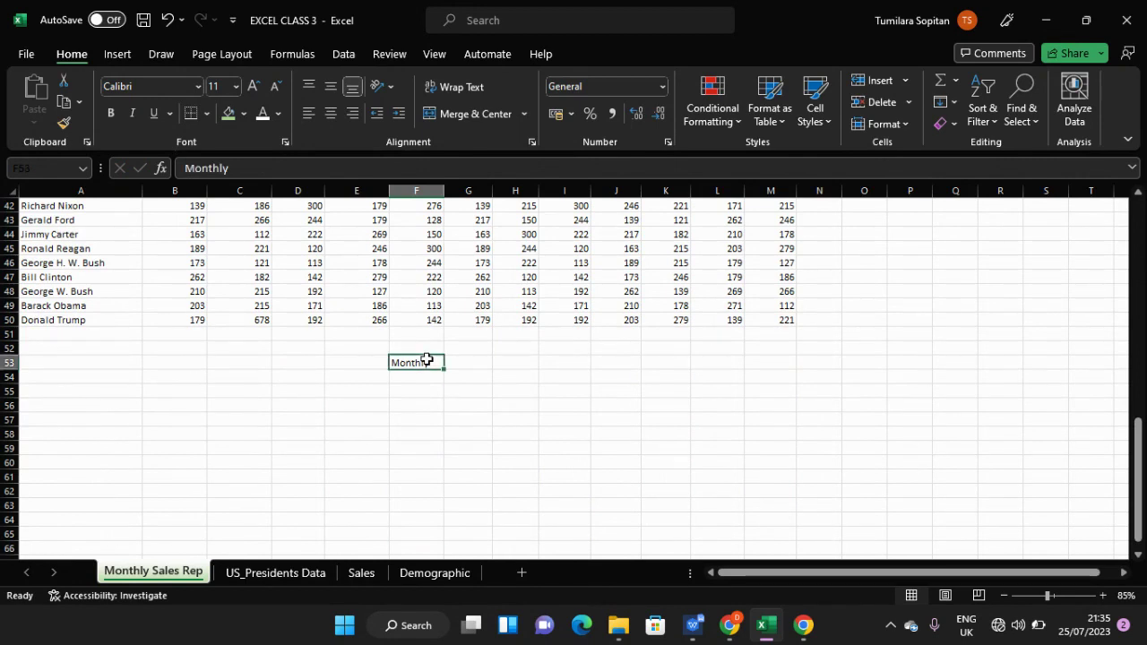
key("BackSpace")
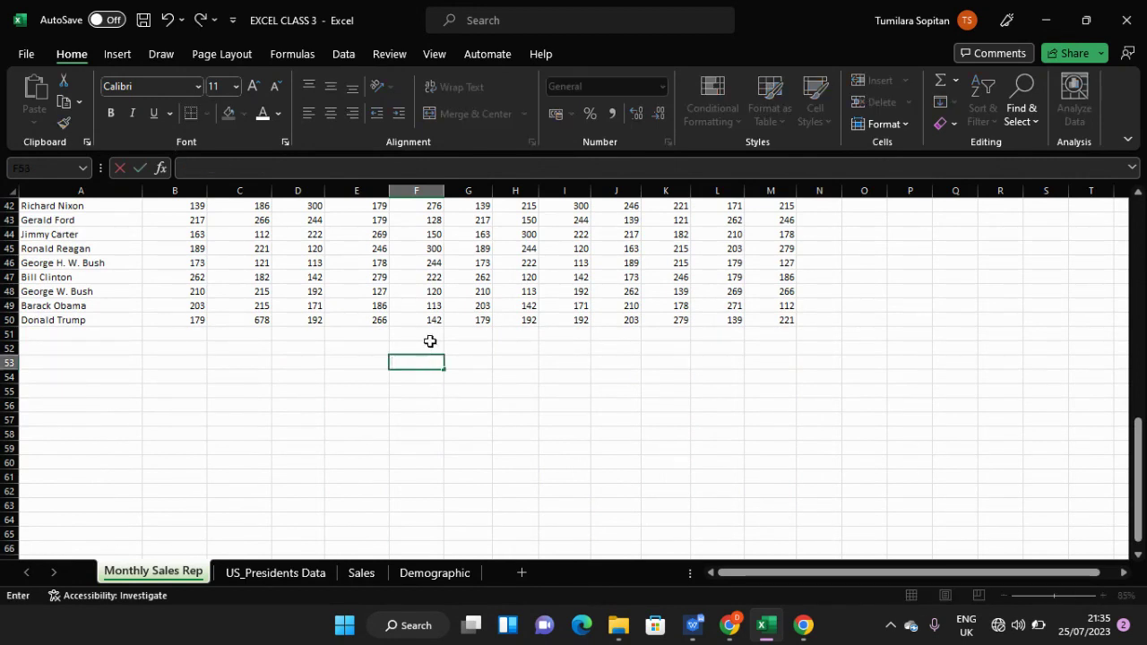
key("Up")
- Enter test text 'gjdnmsvm' in an empty cell below the table, then delete it
scroll(412, 351, "up", 14)
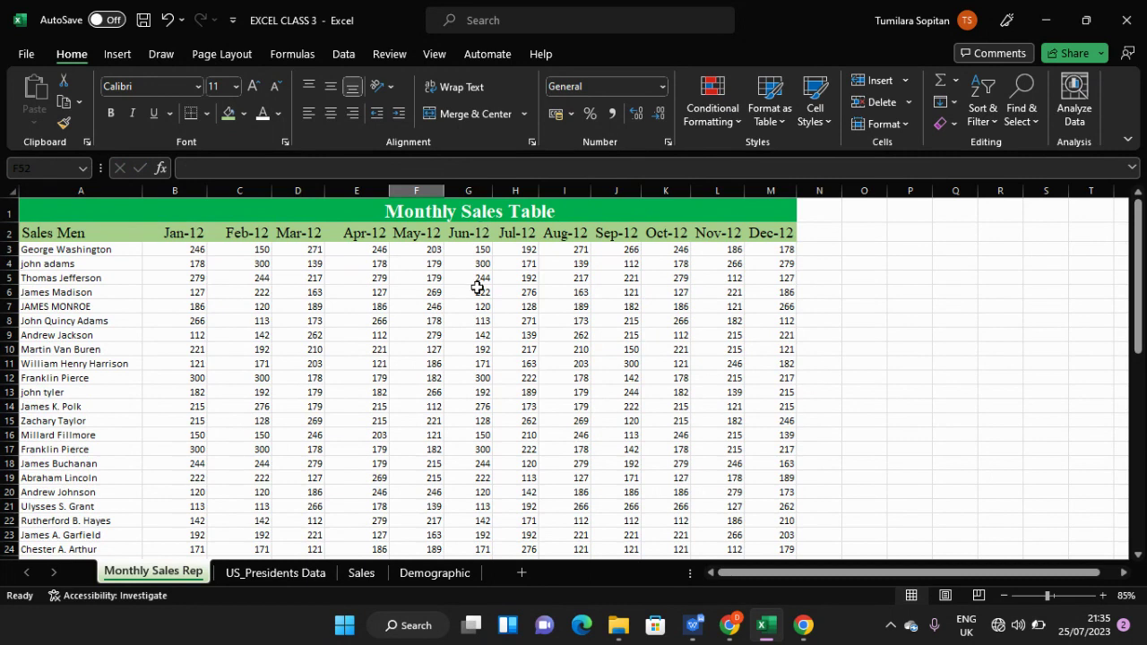
scroll(478, 287, "down", 2)
scroll(477, 286, "up", 2)
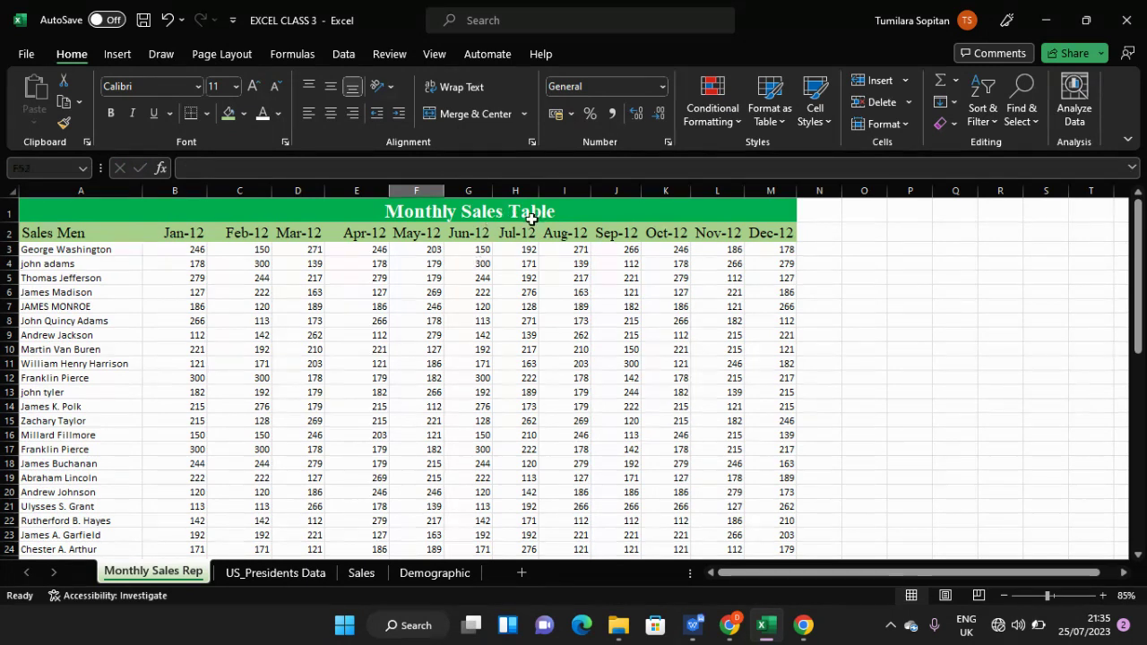
scroll(542, 269, "down", 13)
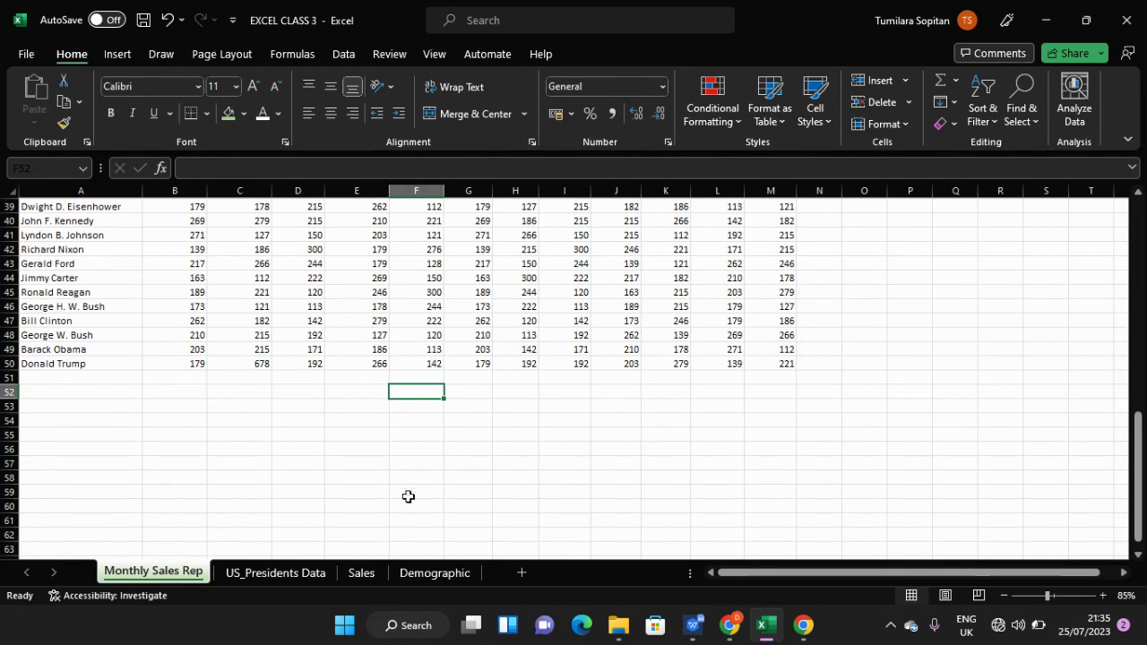
left_click(402, 405)
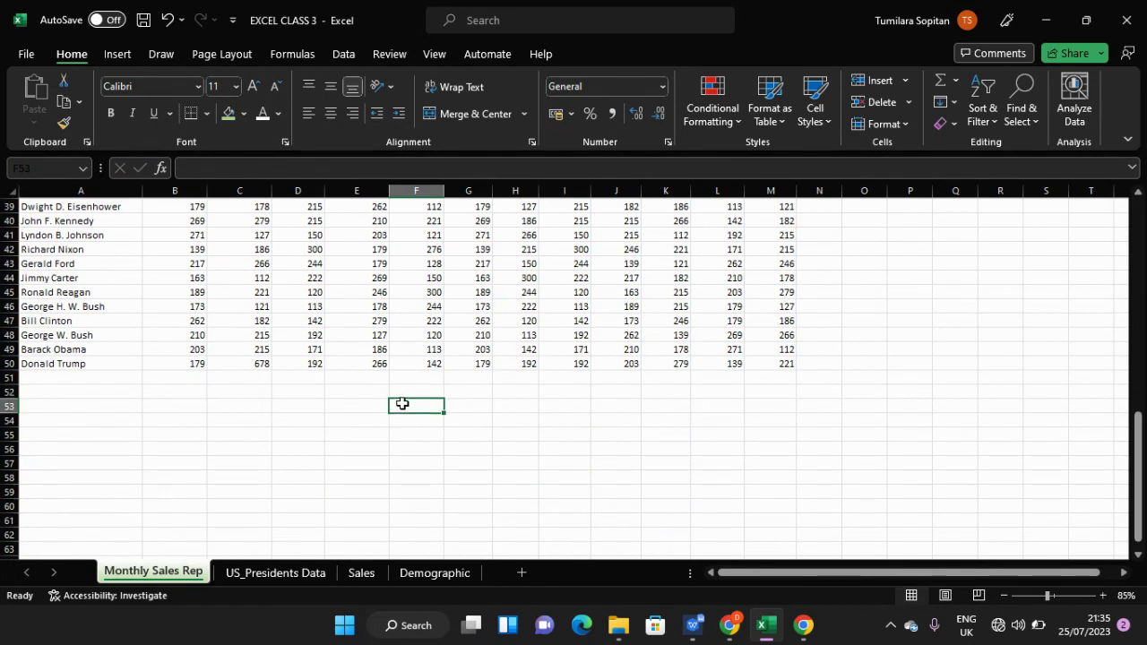
type("gjdnmsvm")
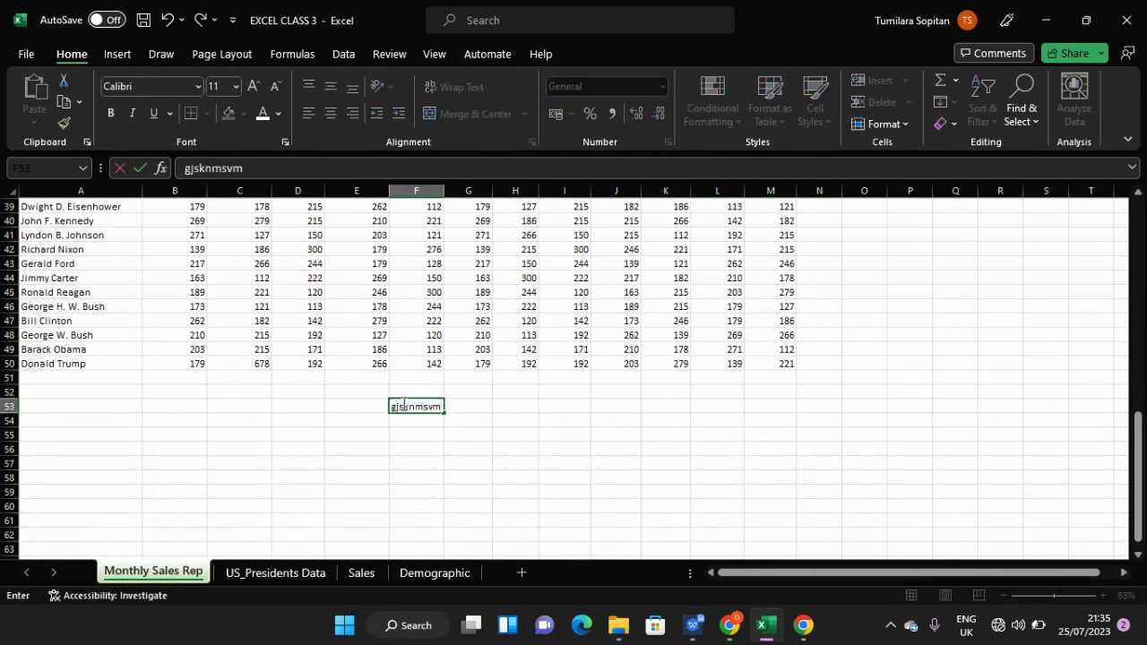
key("Return")
key("BackSpace")
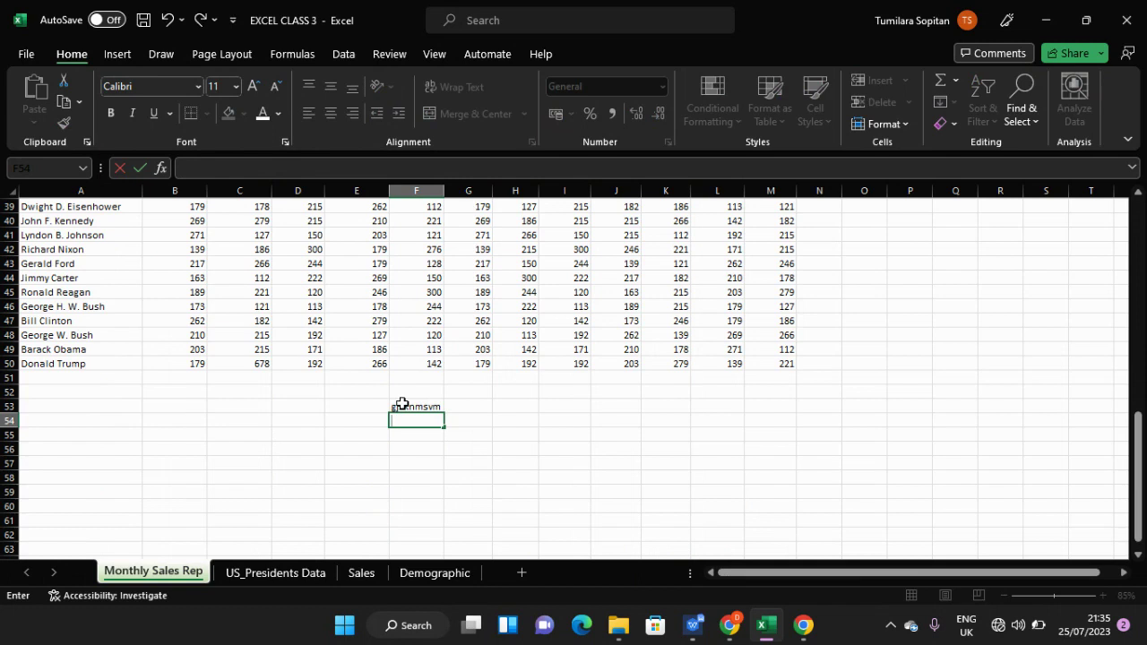
left_click_drag(414, 414, 414, 410)
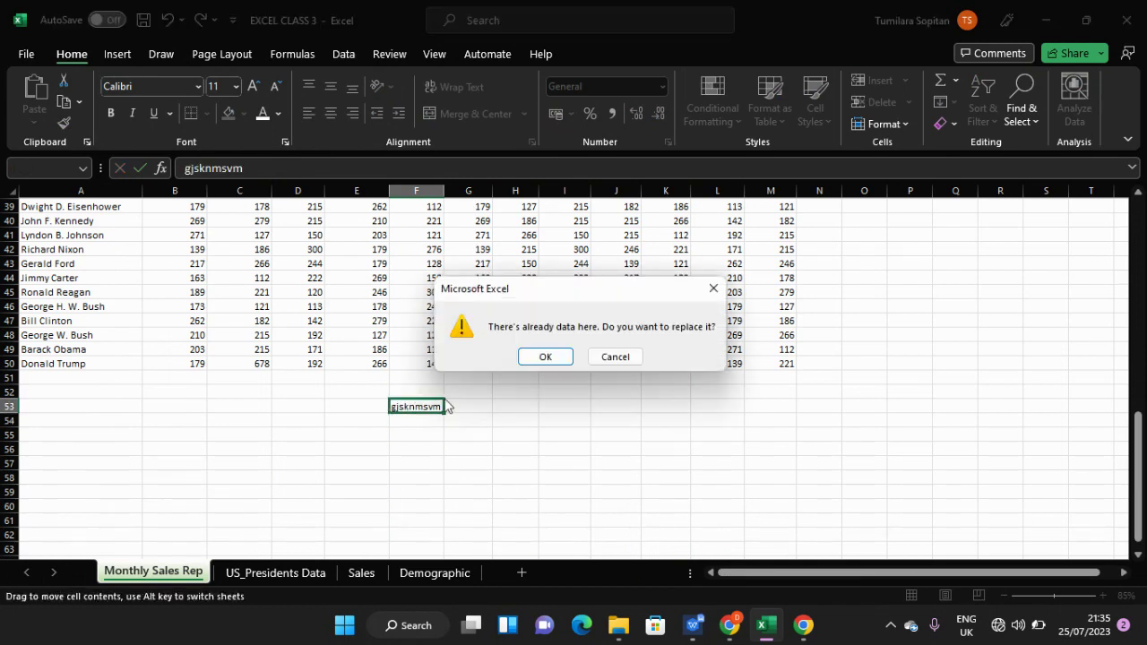
left_click(713, 287)
left_click(415, 405)
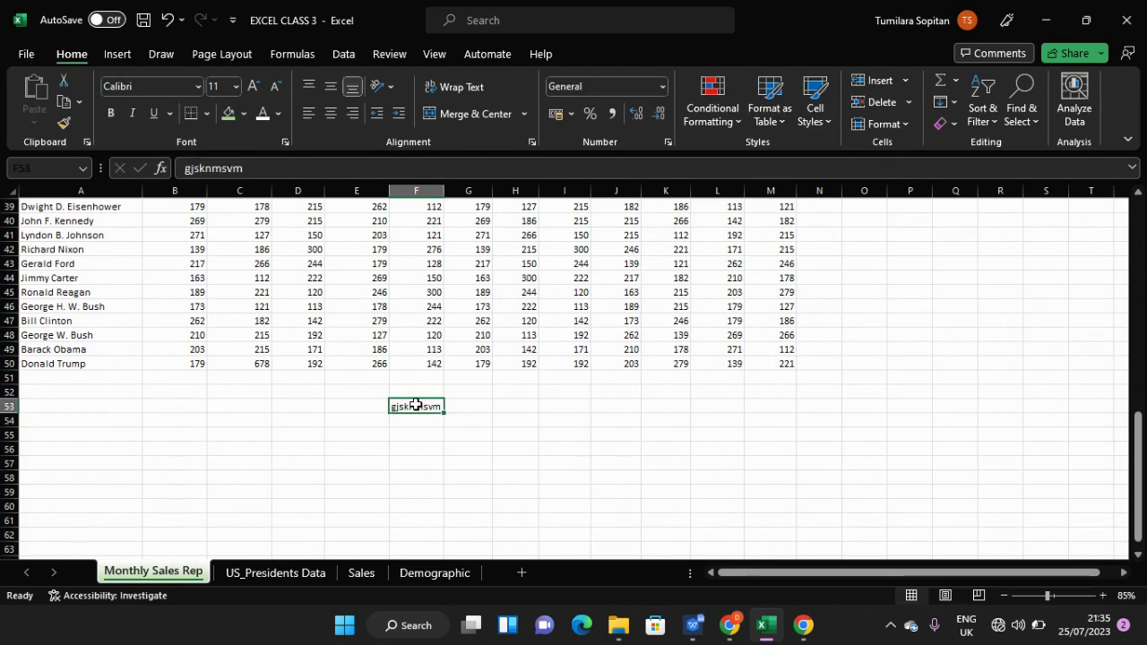
key("BackSpace")
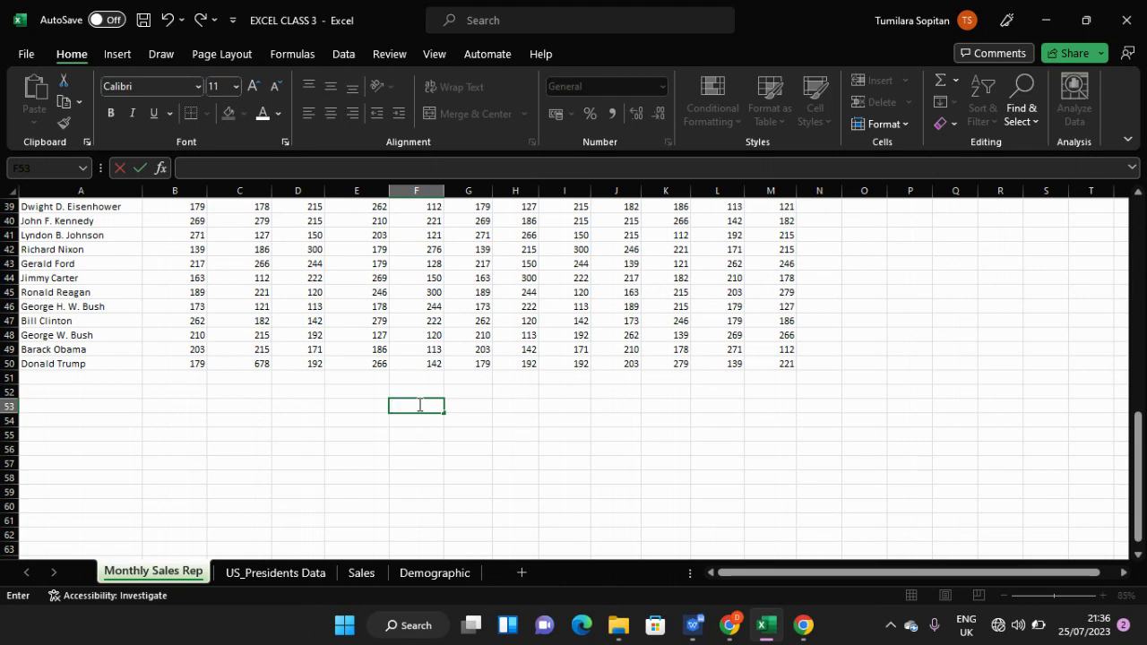
- Browse the table, selecting the Apr-12 figure, the title cell and George Washington's name
scroll(385, 416, "up", 13)
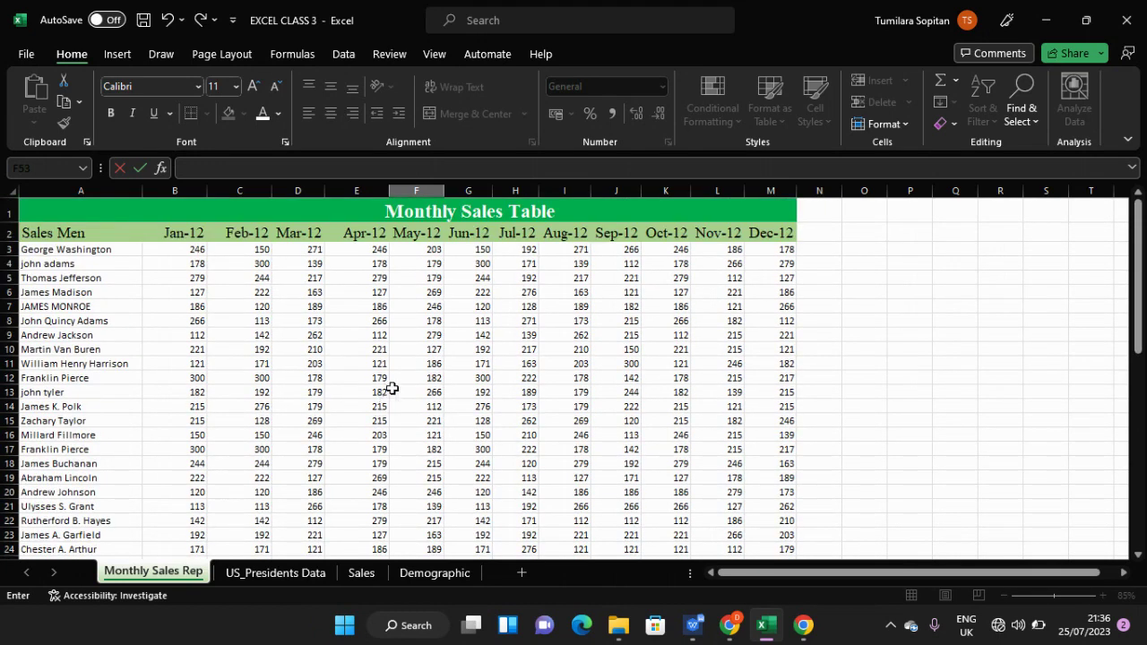
scroll(394, 384, "down", 3)
scroll(394, 385, "down", 3)
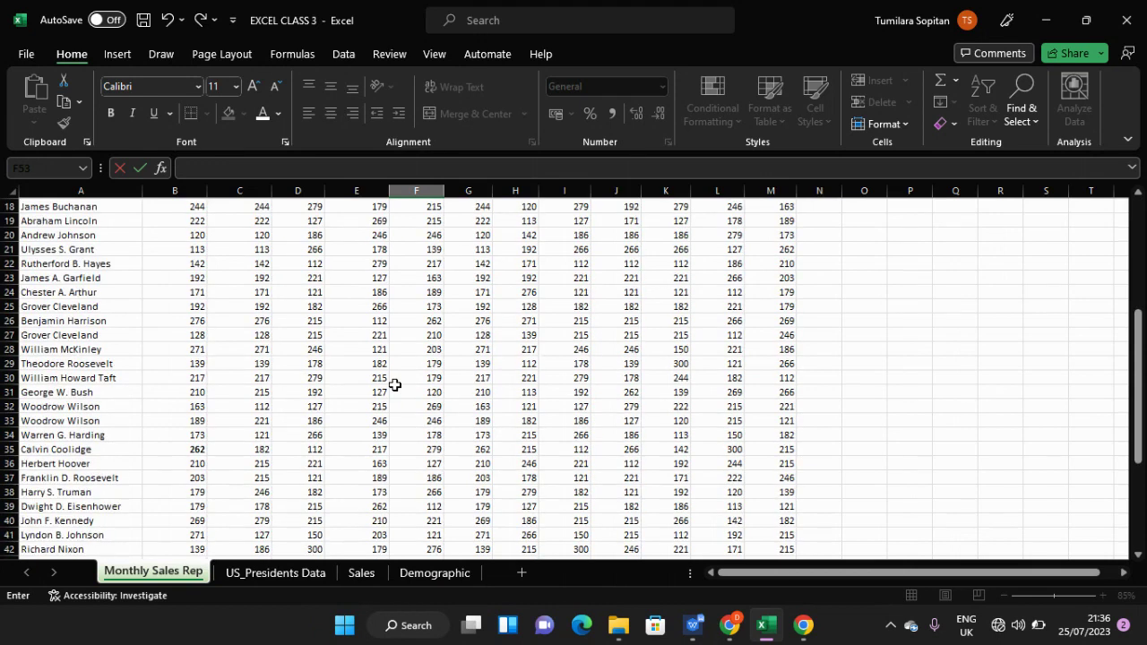
scroll(395, 384, "up", 6)
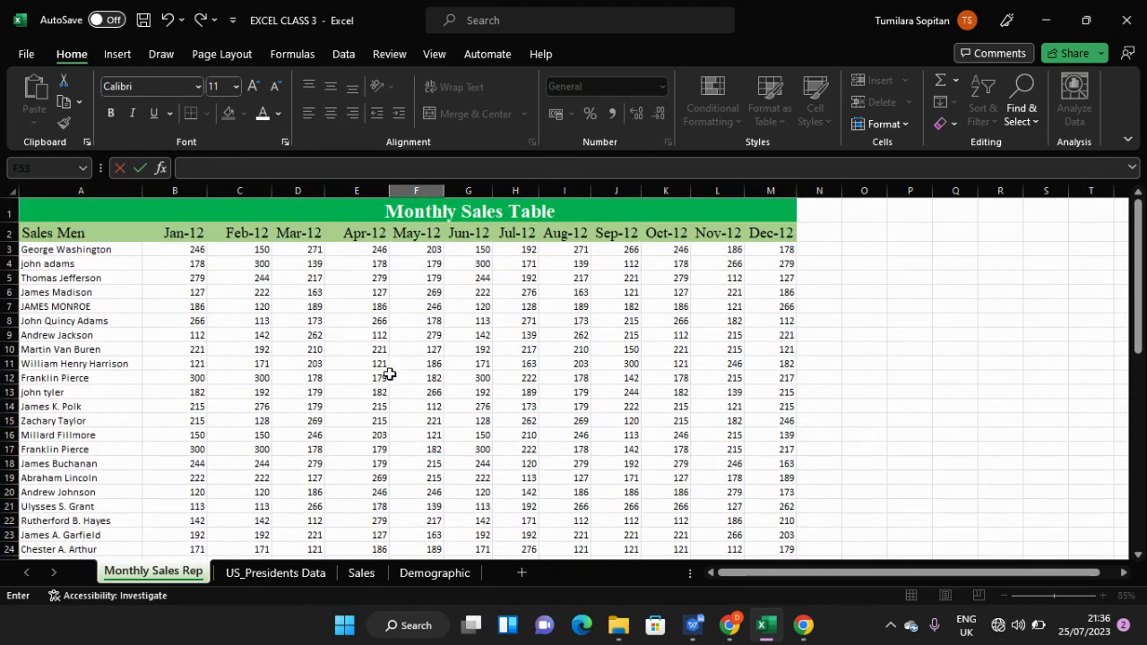
left_click(388, 376)
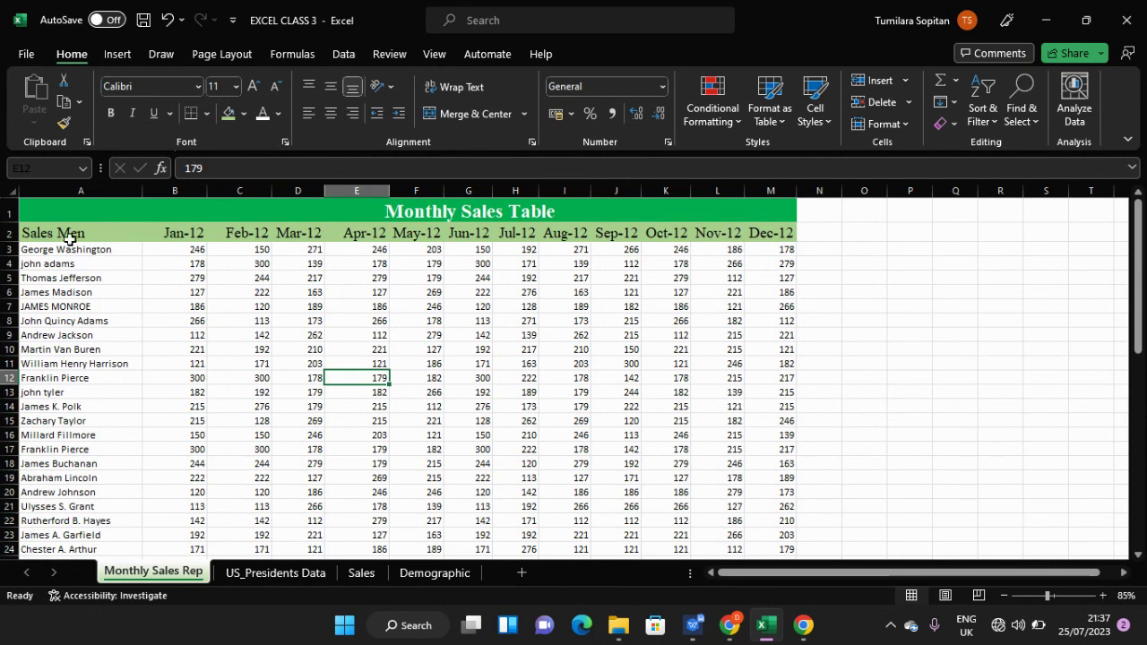
left_click(75, 205)
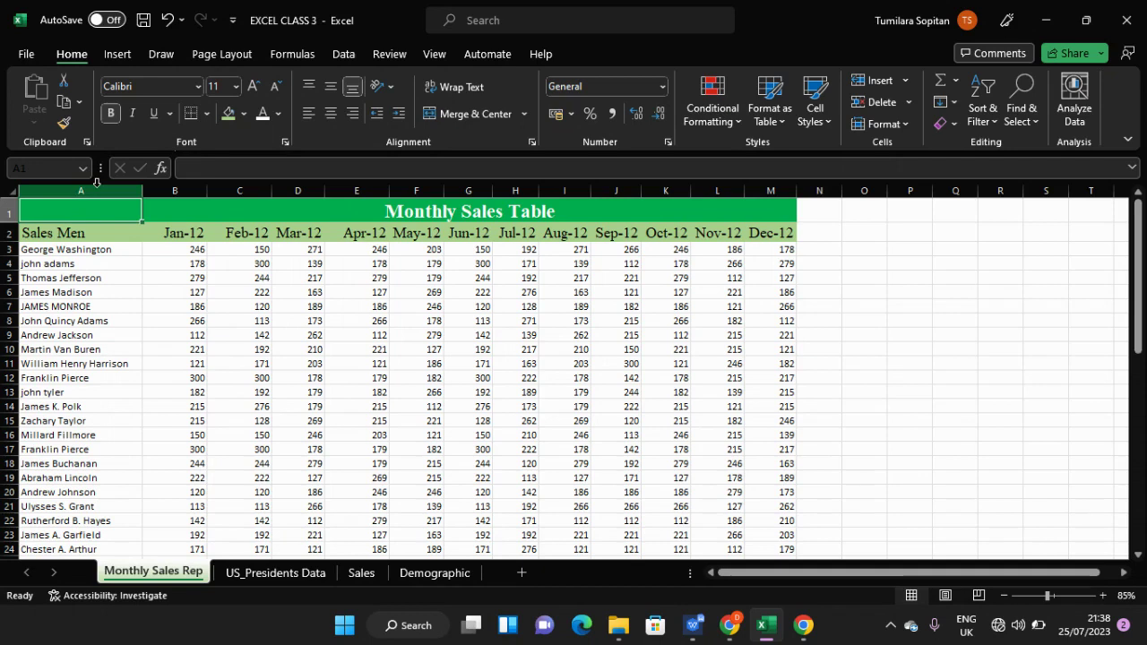
left_click(98, 188)
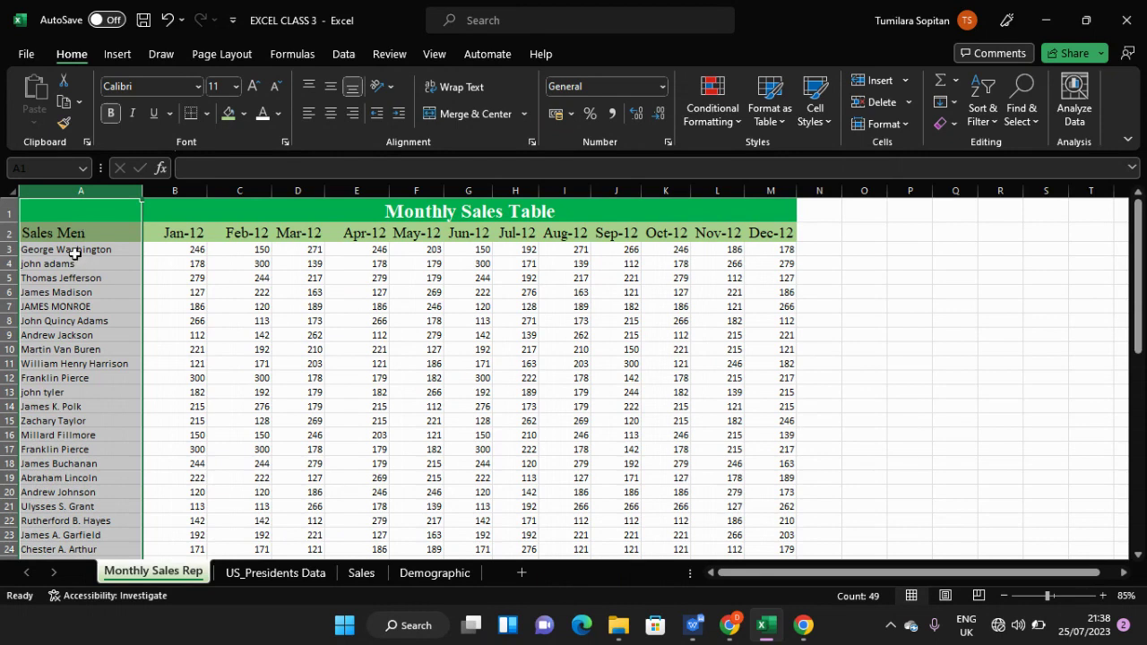
left_click(76, 254)
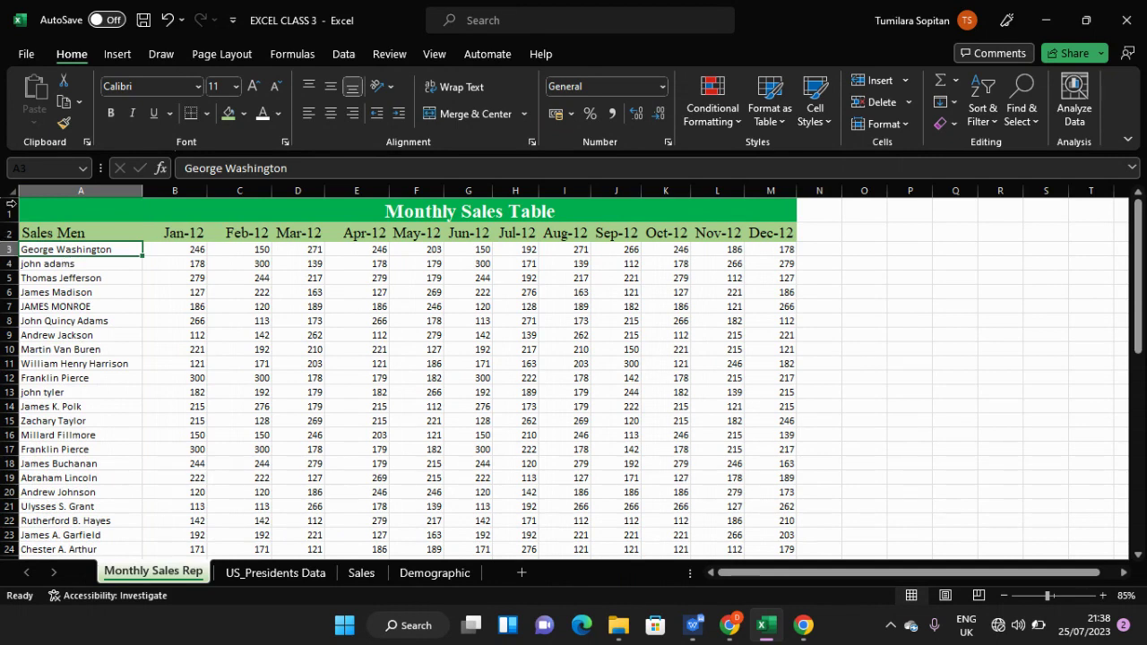
- Select the whole of column A holding the sales reps' names
left_click(82, 191)
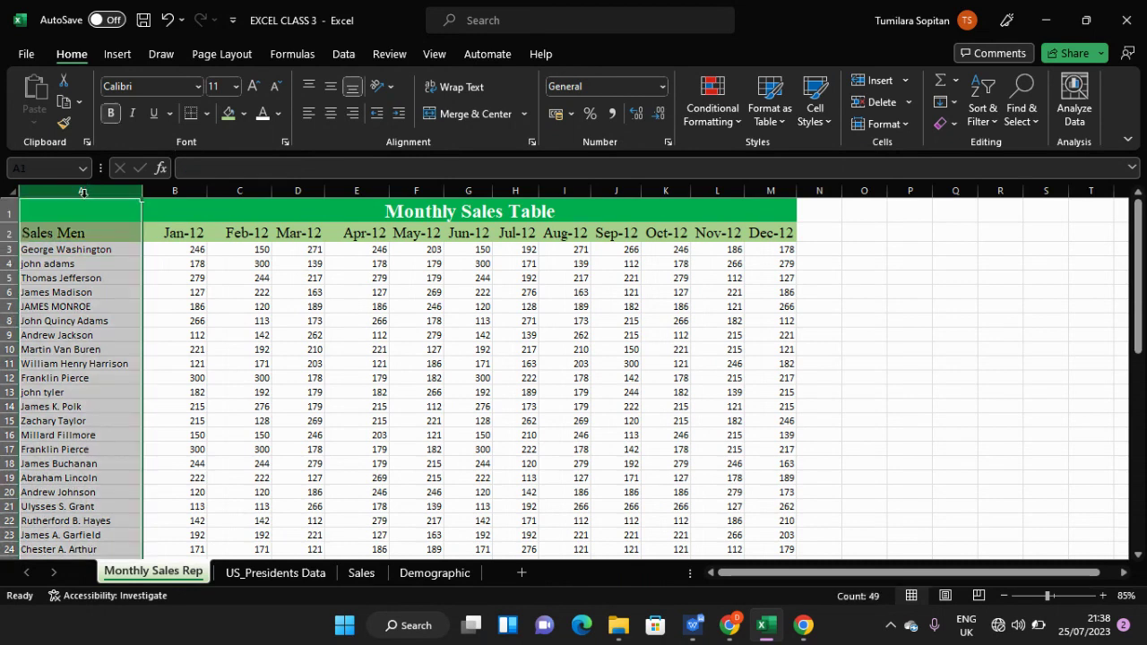
left_click(98, 235)
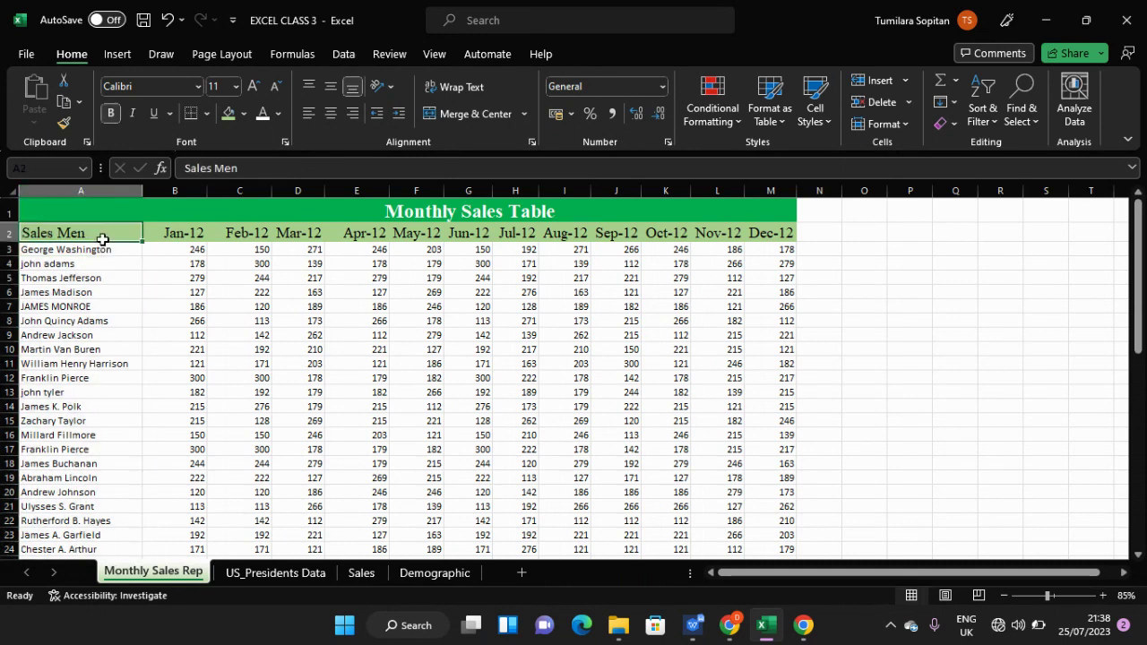
right_click(83, 191)
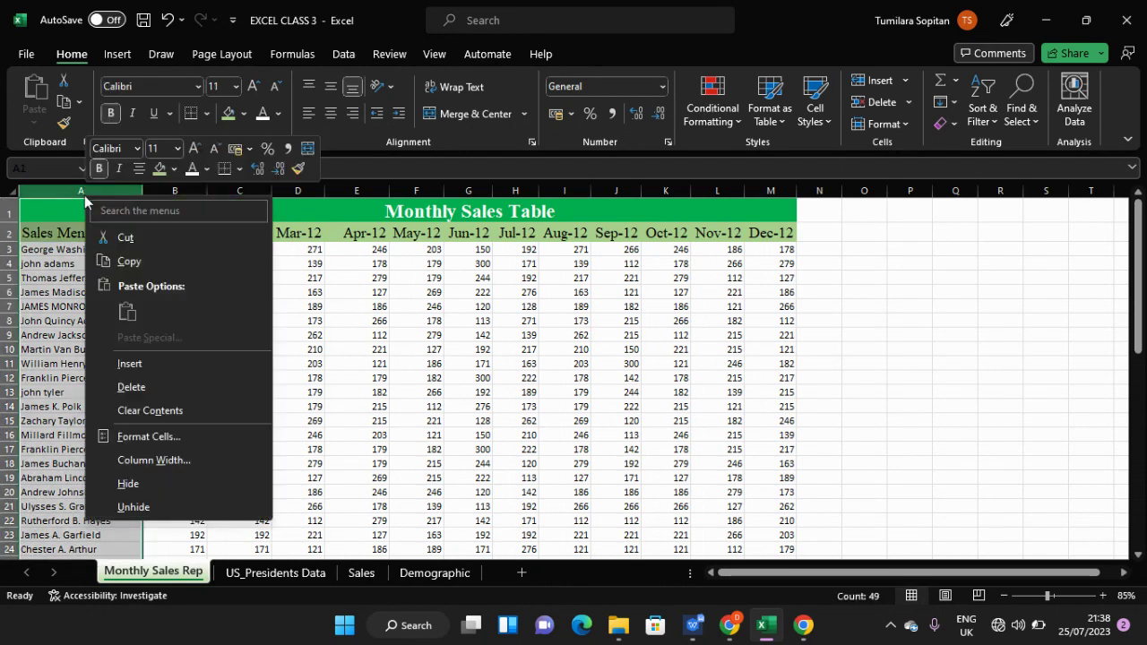
left_click(51, 193)
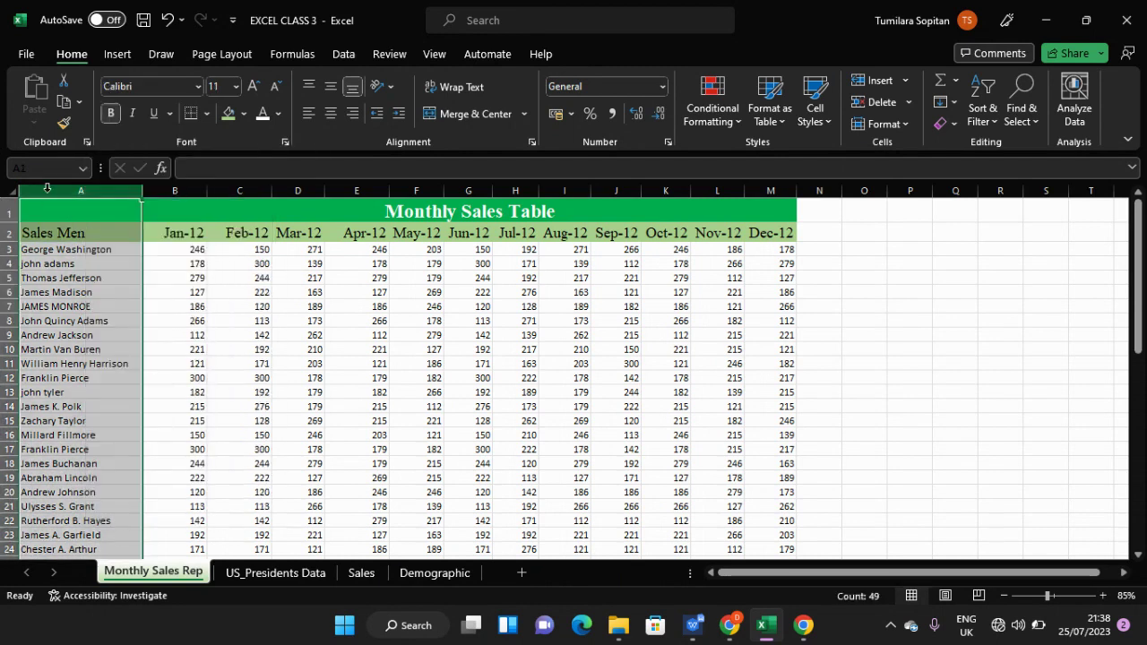
left_click(83, 272)
left_click(79, 190)
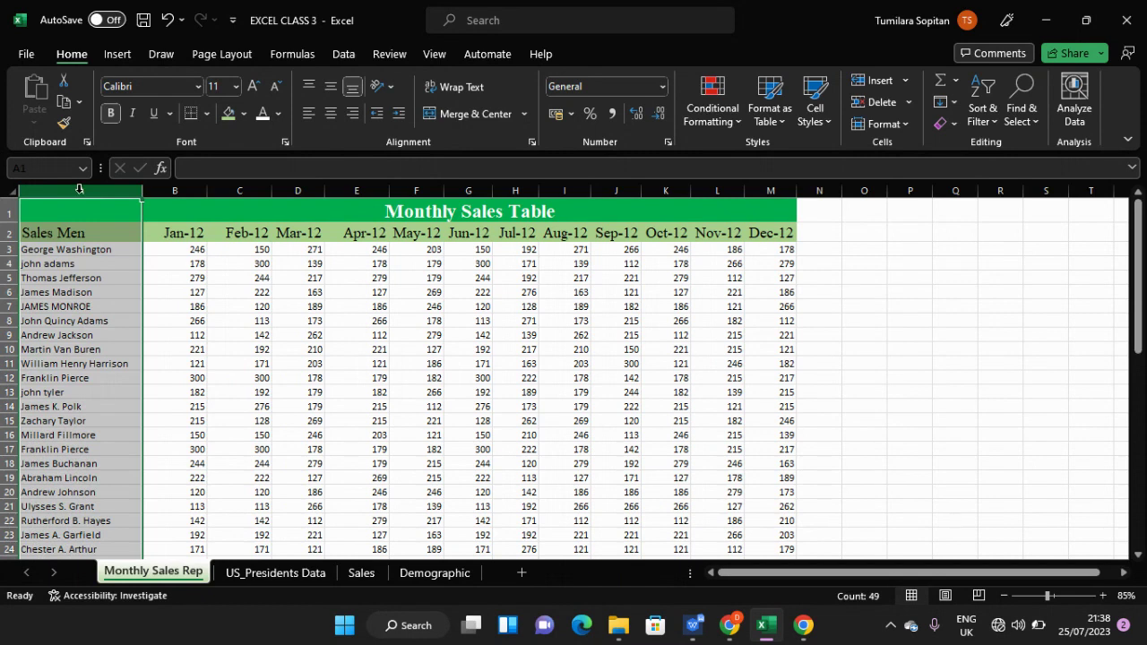
left_click(90, 227)
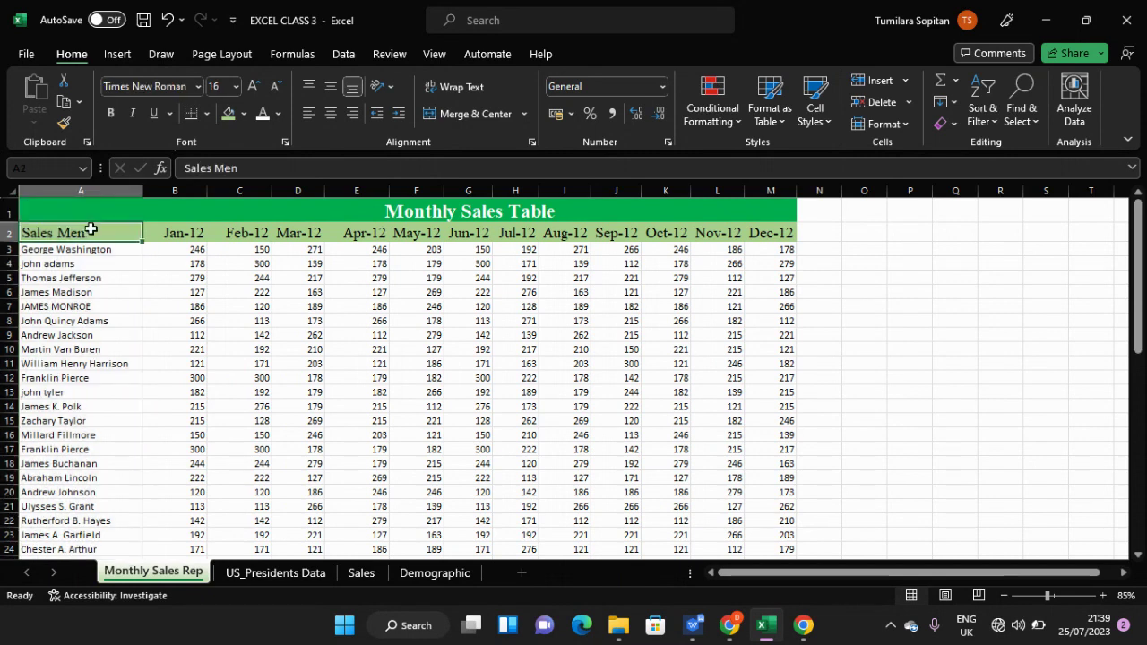
left_click(94, 192)
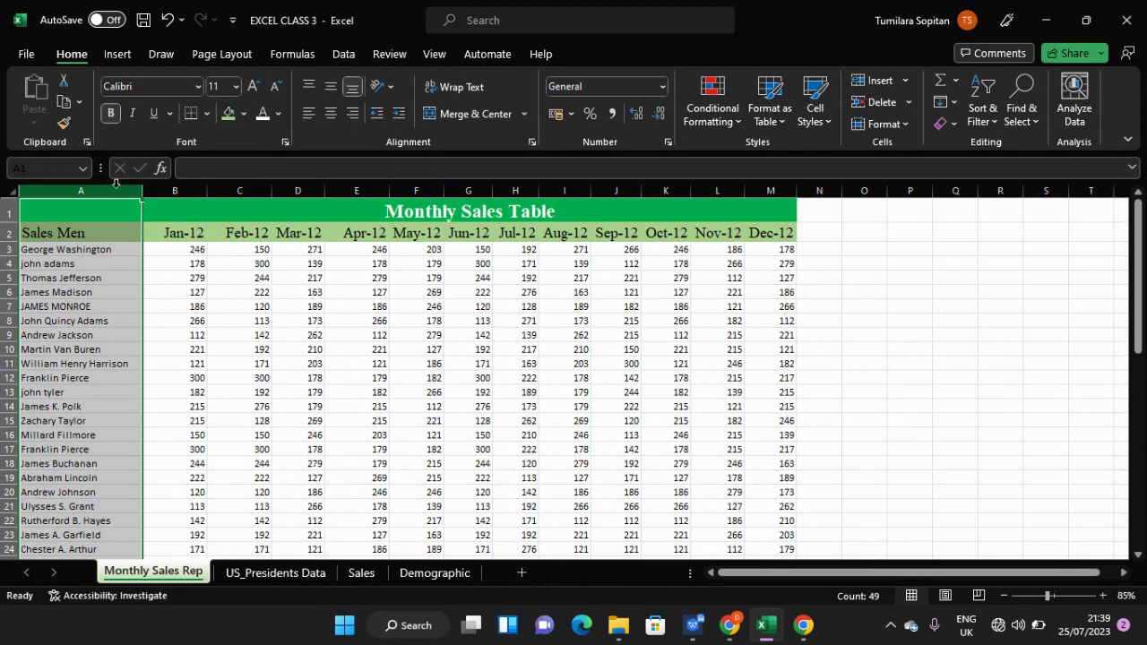
- On the Data tab, launch Text to Columns with column A selected
left_click(348, 54)
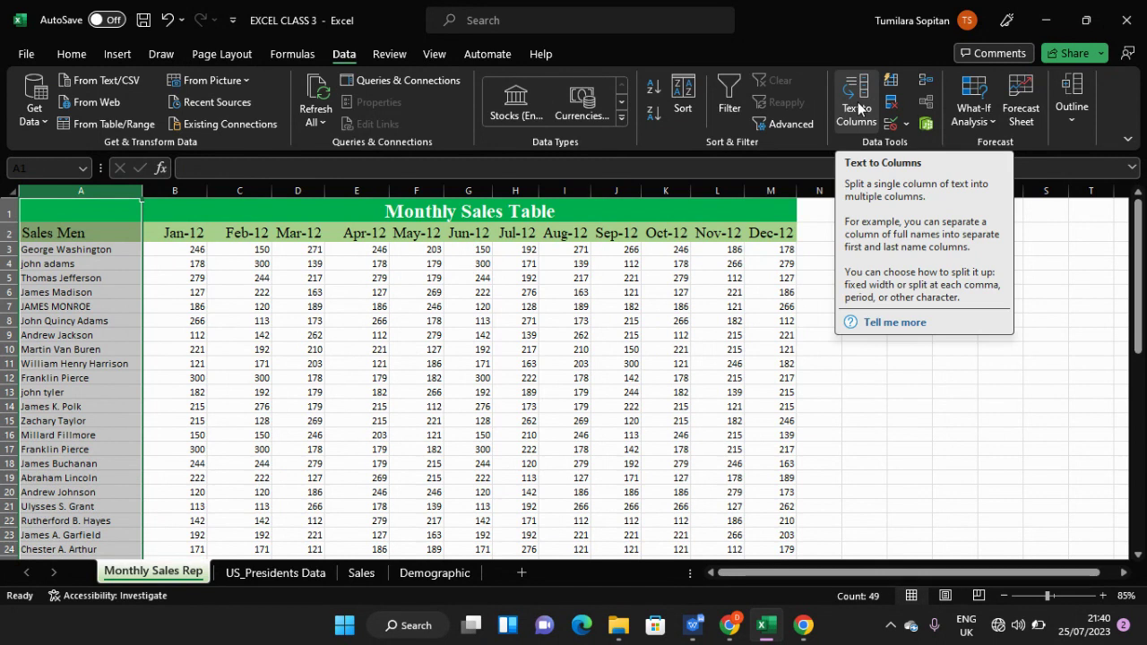
left_click(75, 278)
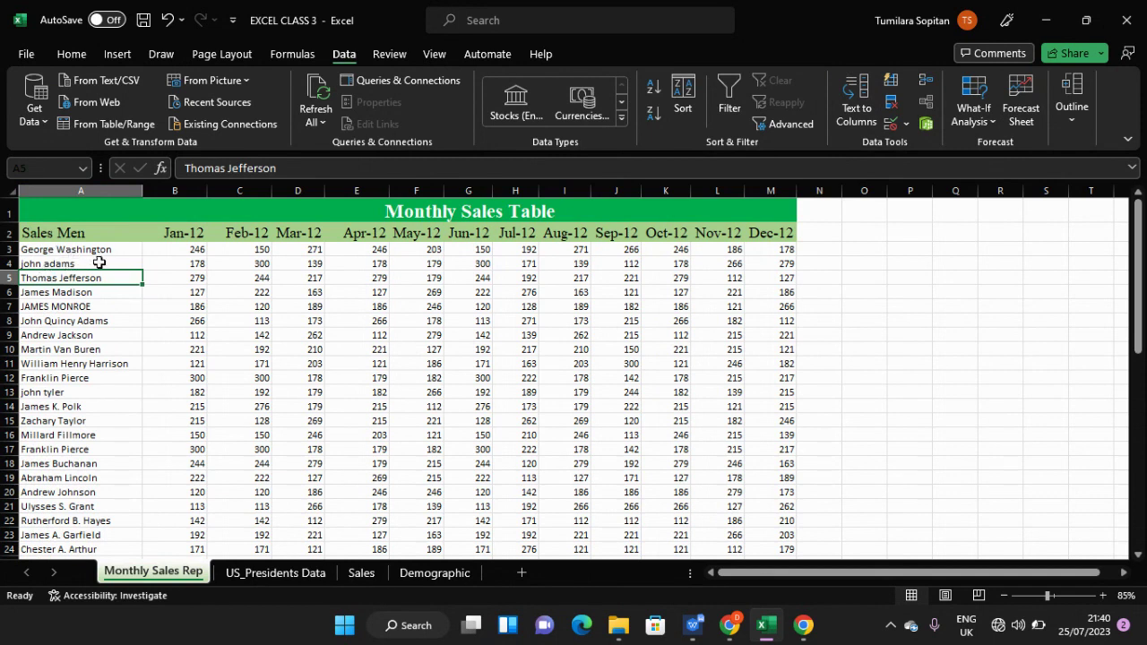
left_click(97, 192)
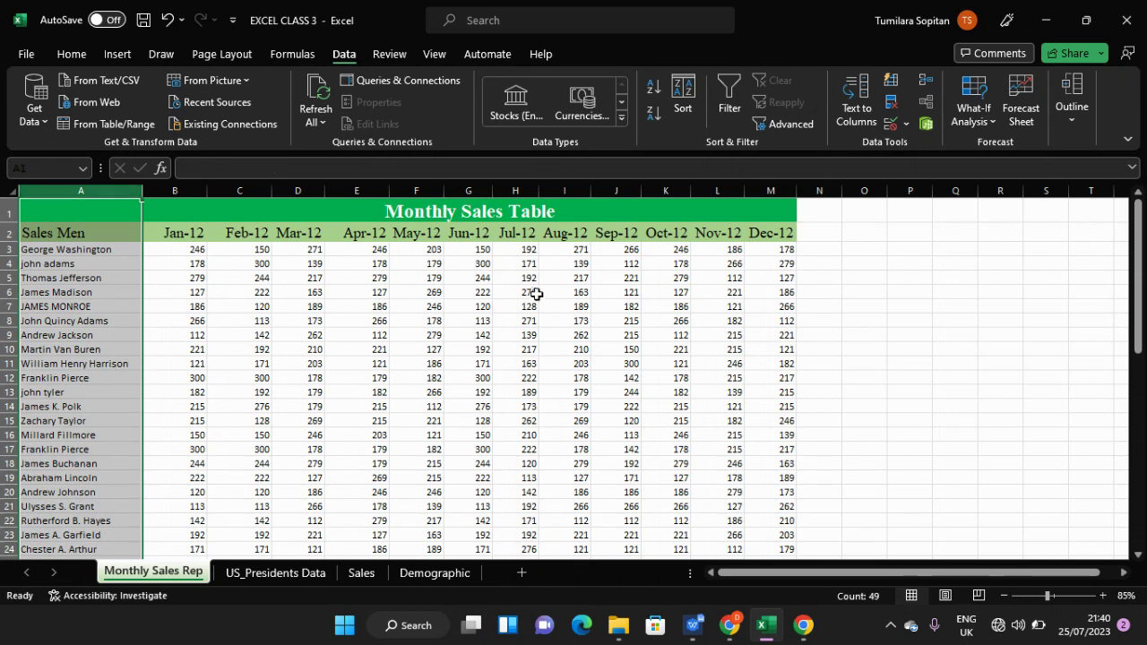
left_click(856, 101)
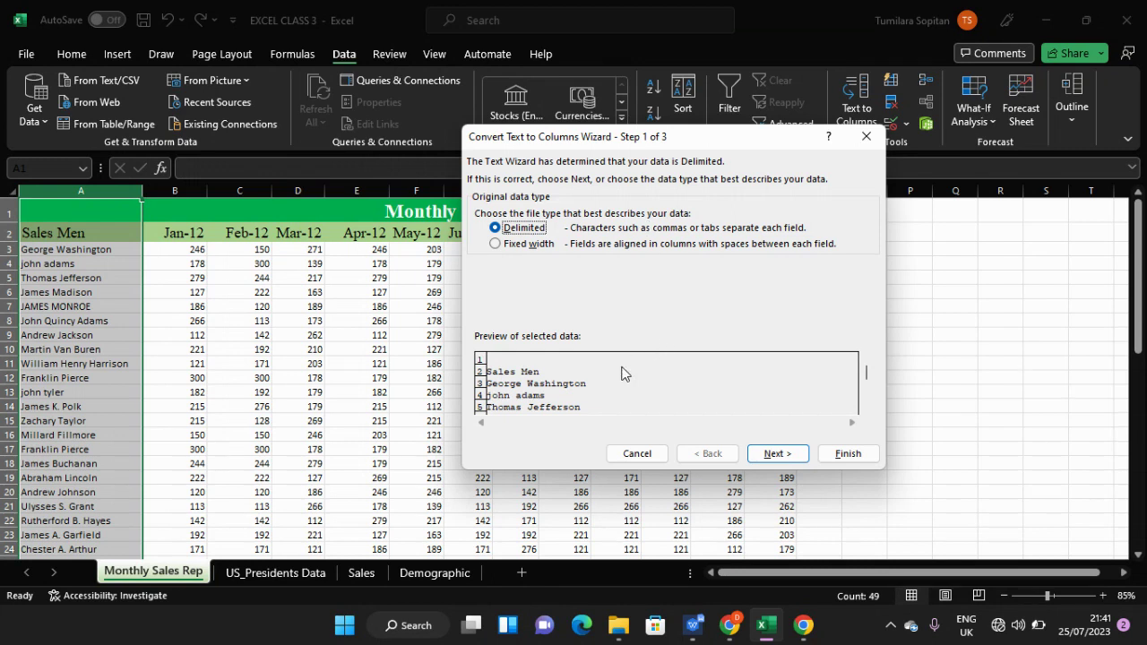
- Advance to the delimiters step and try Comma, Semicolon and Space, keeping only Tab ticked
left_click(766, 455)
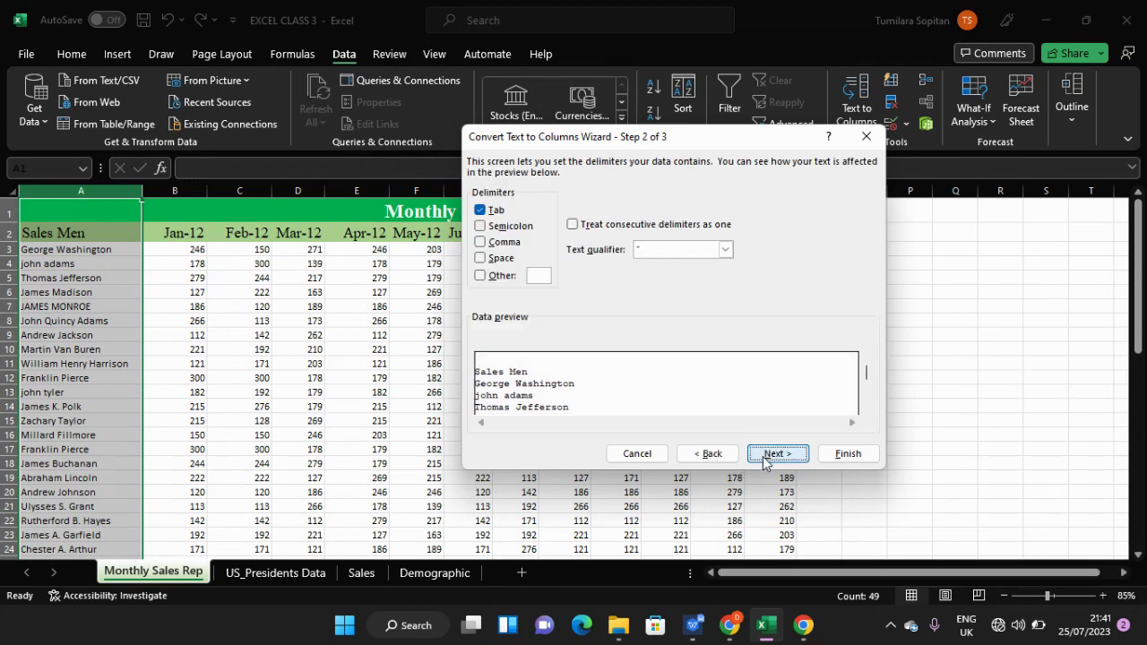
left_click(481, 243)
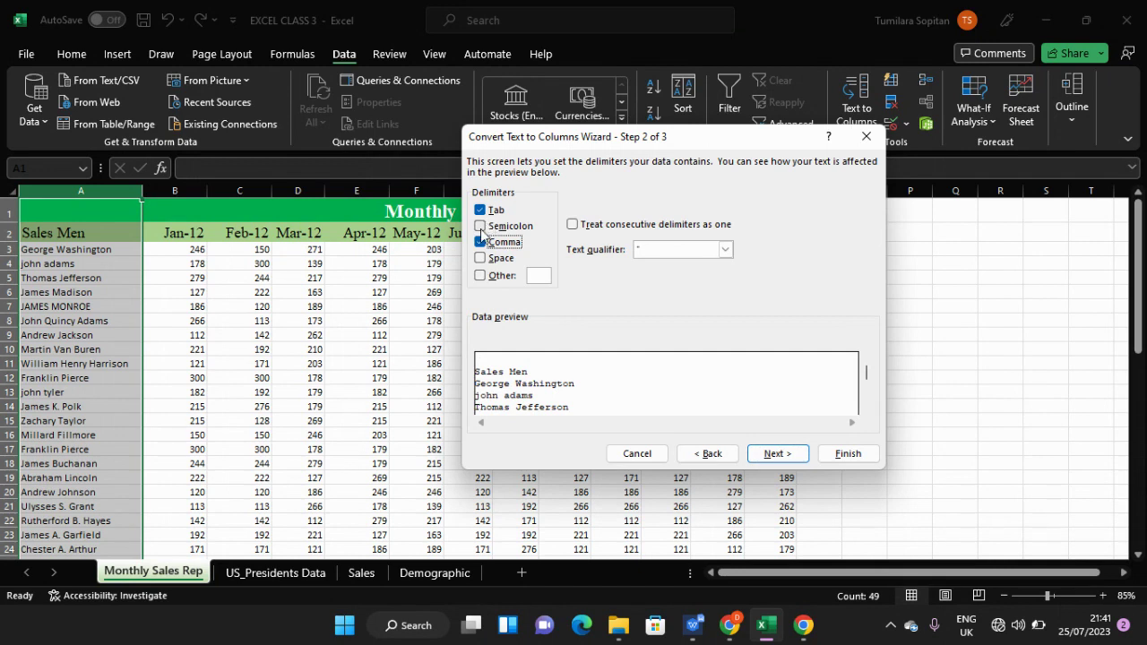
left_click(480, 226)
left_click(480, 225)
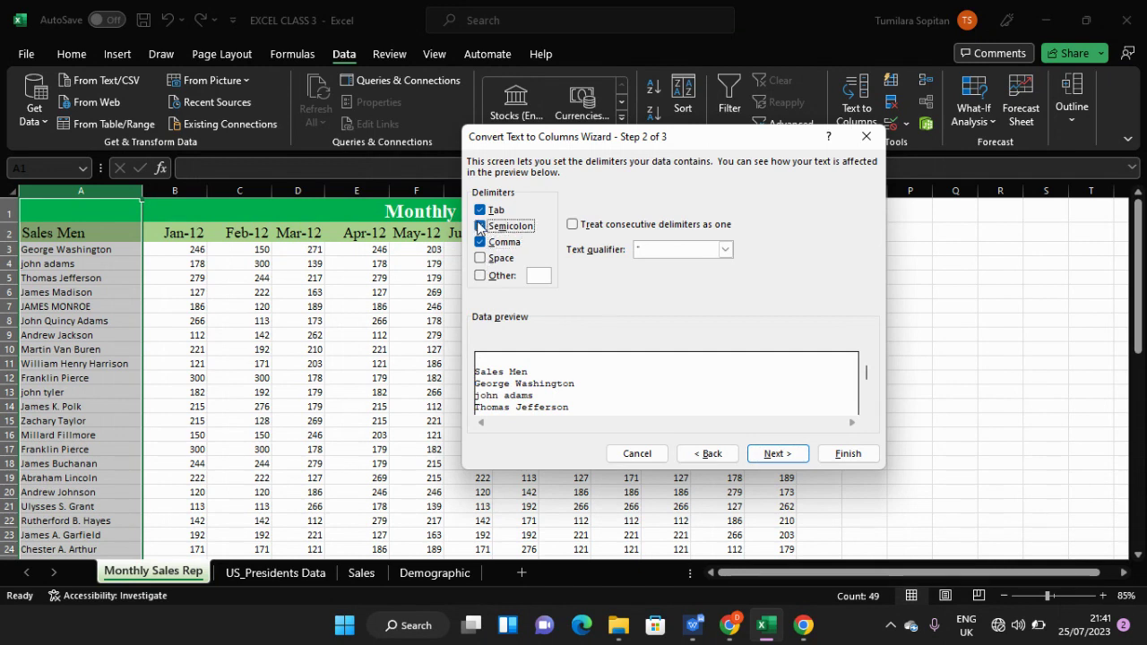
left_click(482, 242)
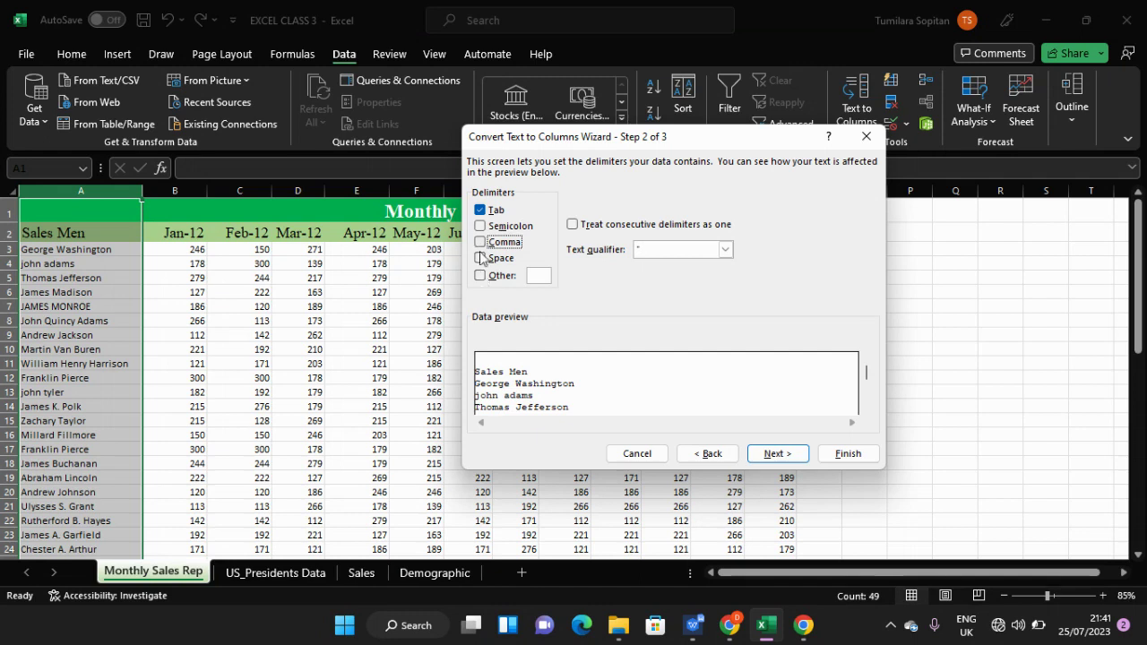
left_click(479, 259)
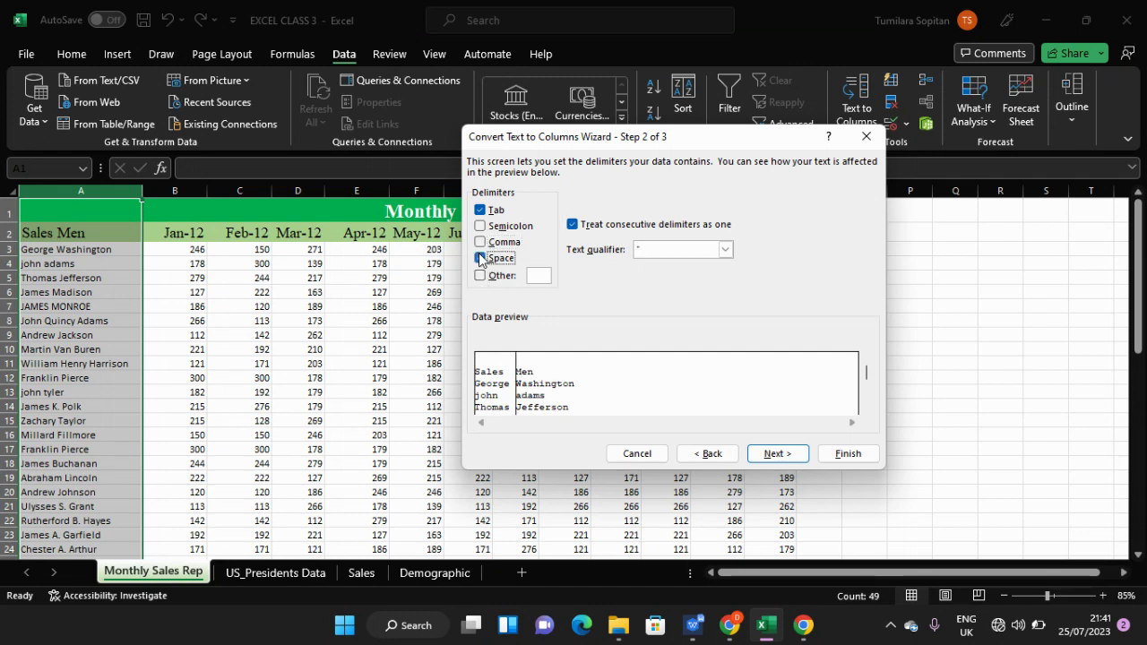
left_click(480, 210)
left_click(479, 258)
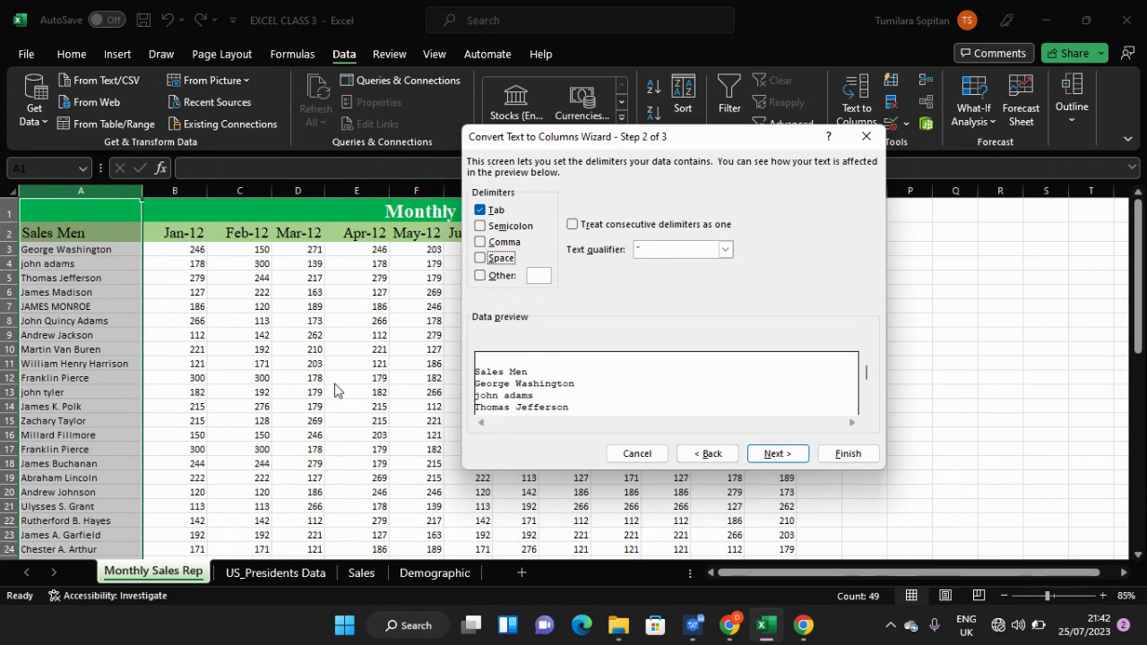
- Cancel the wizard, then type test text 'fdg hghkjg kkjk' in P9 and clear it
left_click(865, 137)
left_click(509, 352)
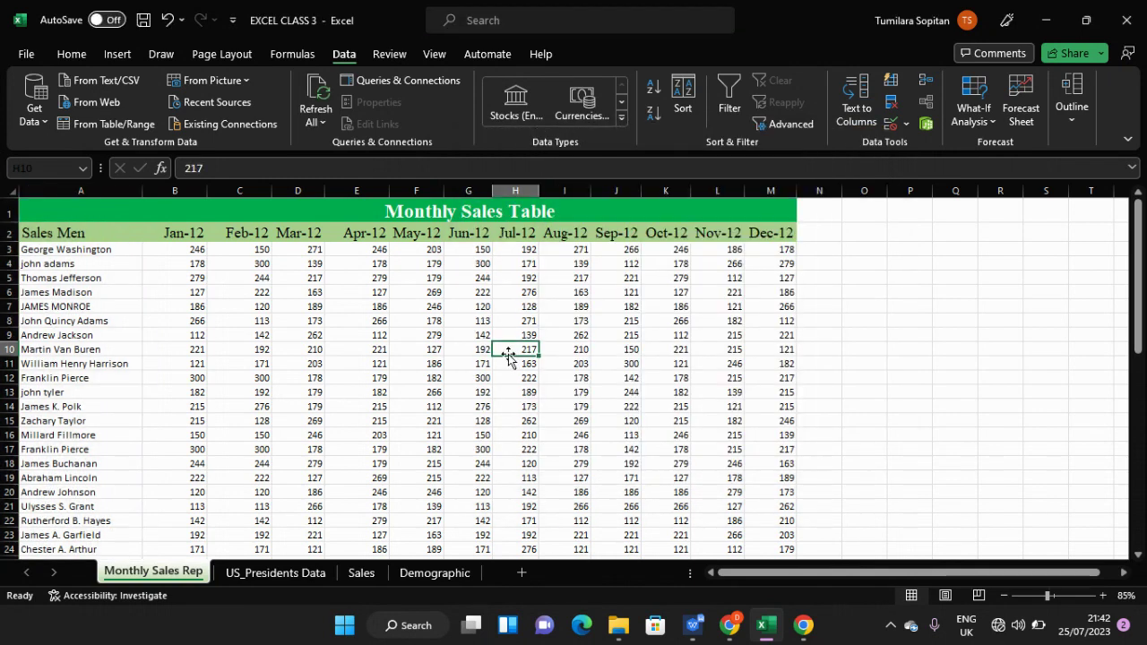
left_click(909, 332)
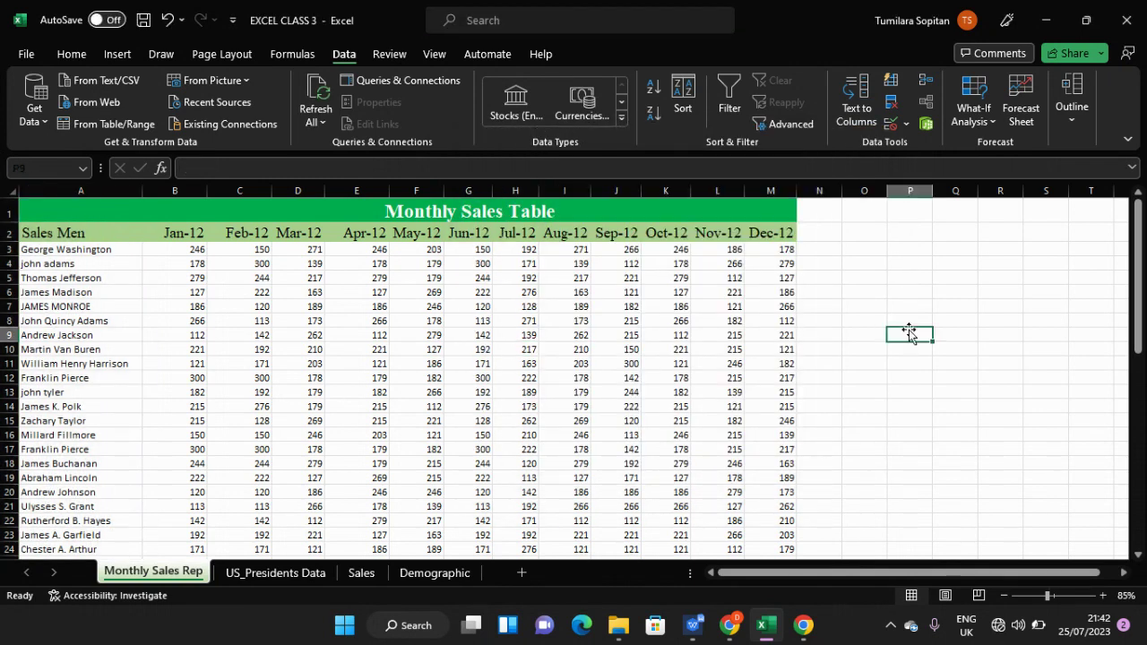
scroll(908, 333, "up", 3, "ctrl")
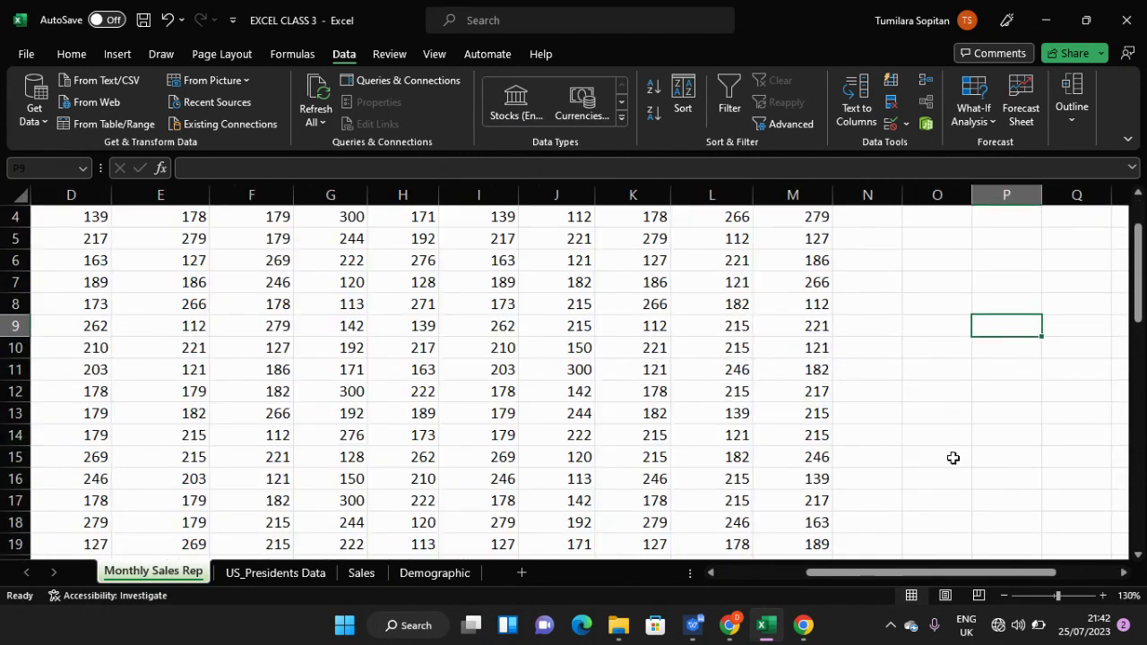
left_click_drag(953, 576, 976, 576)
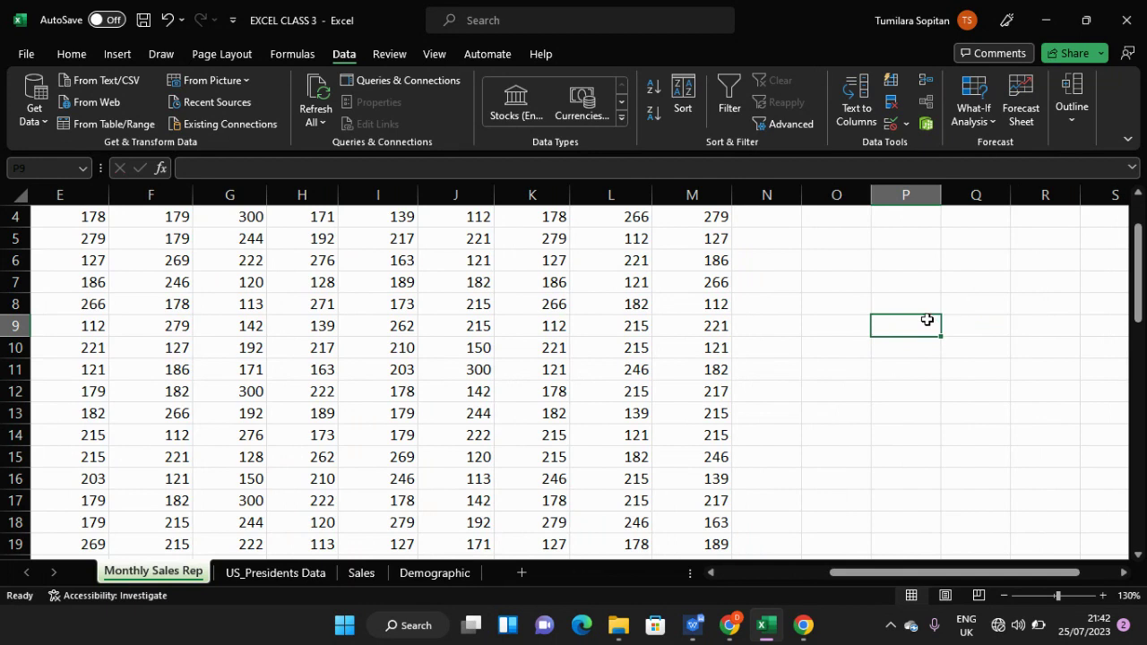
type("fdg")
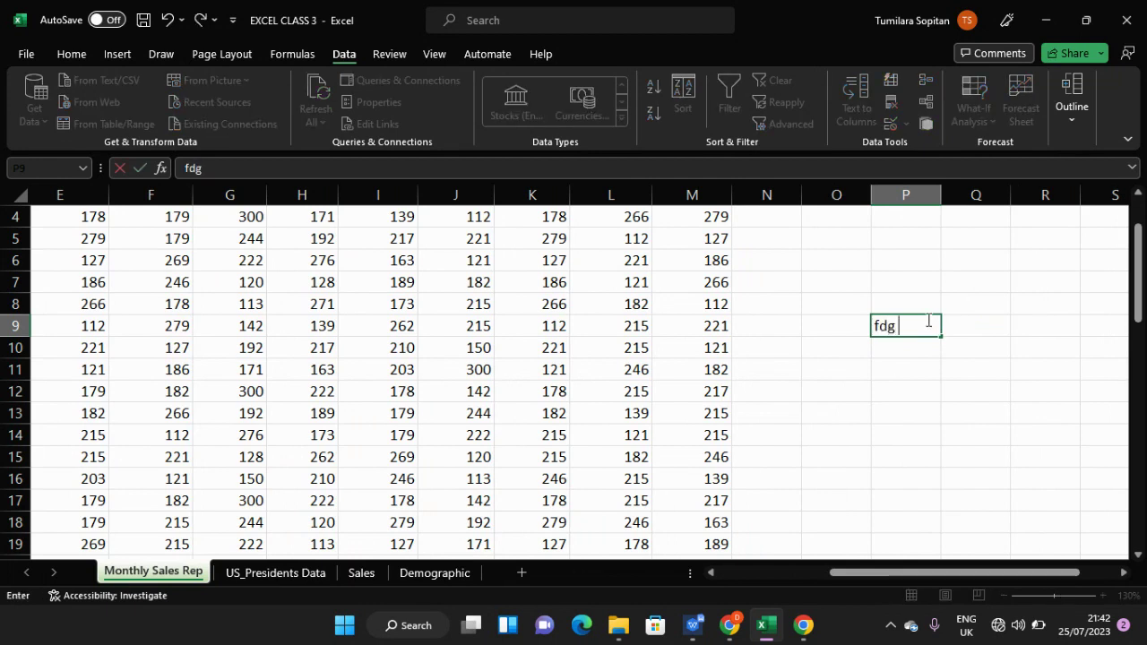
type(" hghkjg kkjkj")
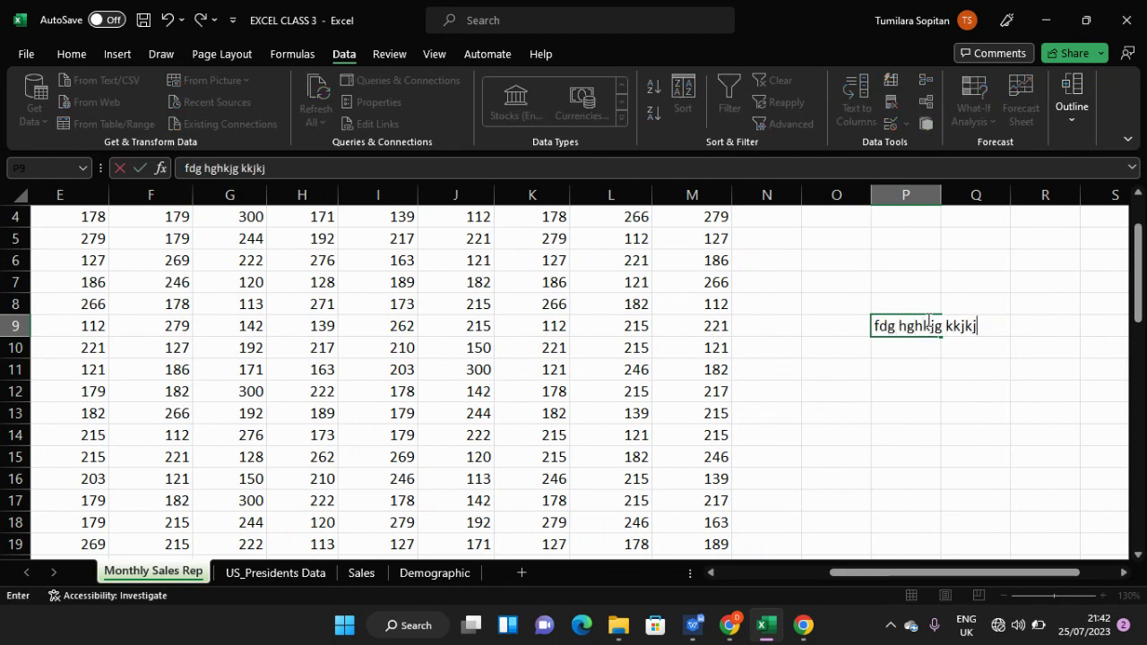
key("Return")
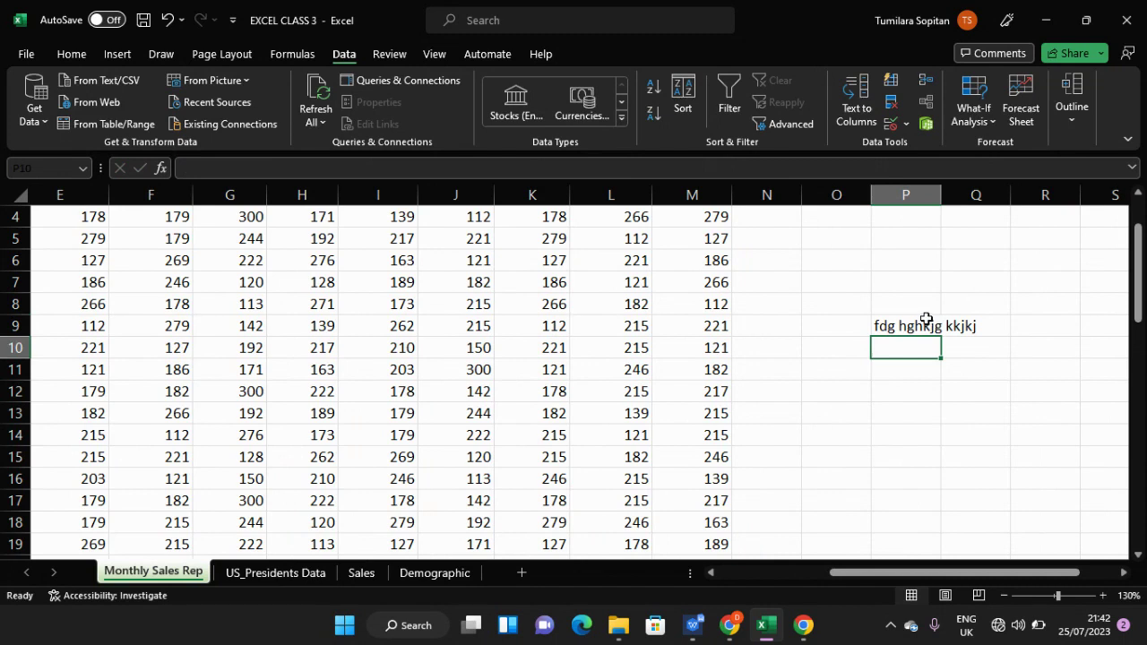
left_click(903, 326)
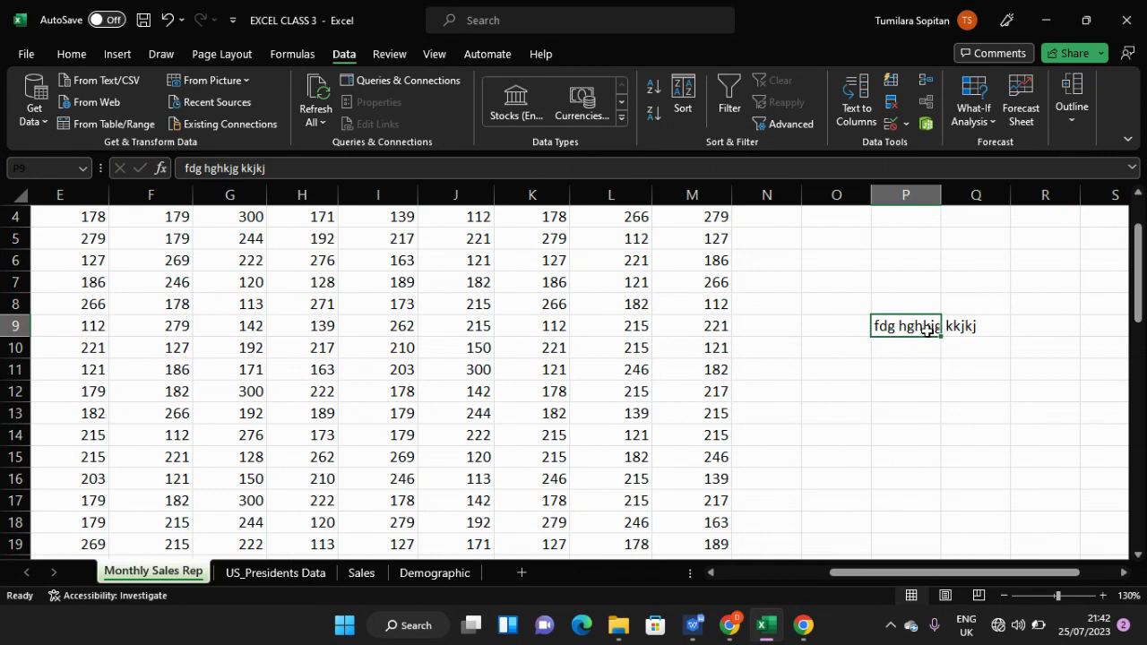
key("BackSpace")
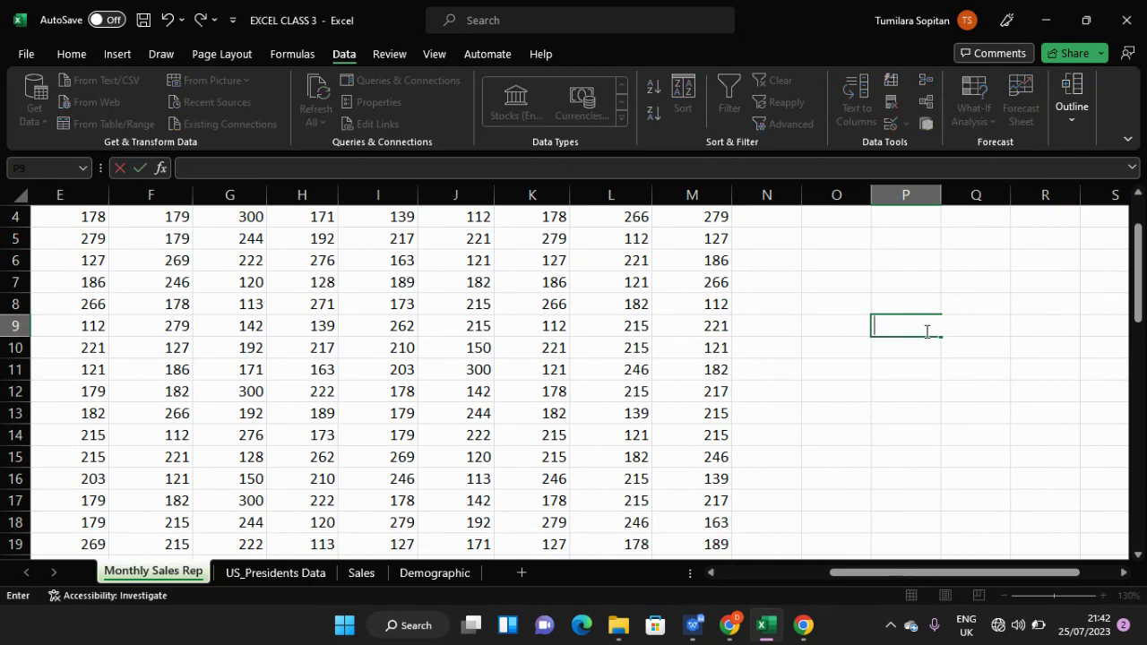
- Scroll back to the top of the table and reselect the Sales Men column A
left_click(847, 299)
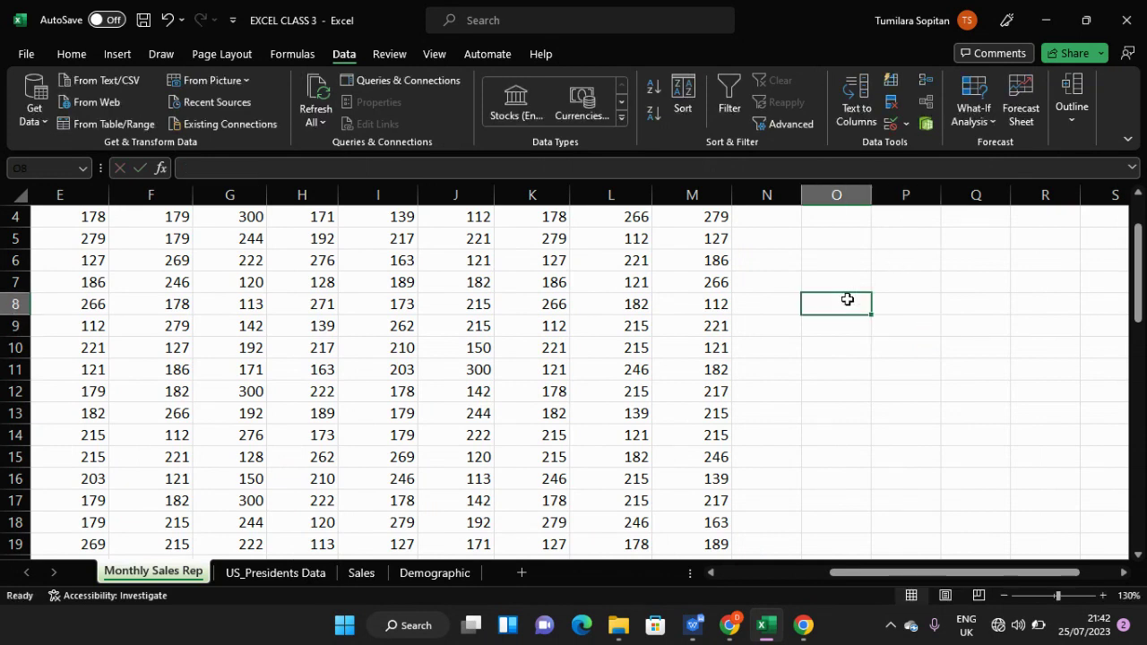
scroll(845, 299, "up", 5, "ctrl")
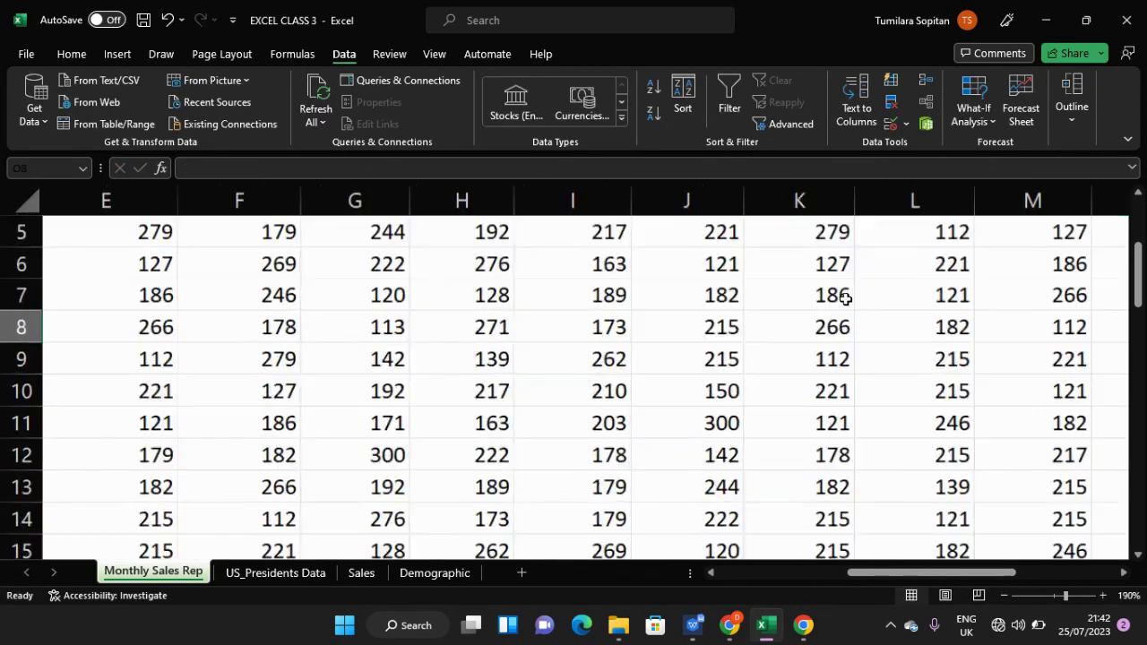
scroll(845, 299, "down", 8, "ctrl")
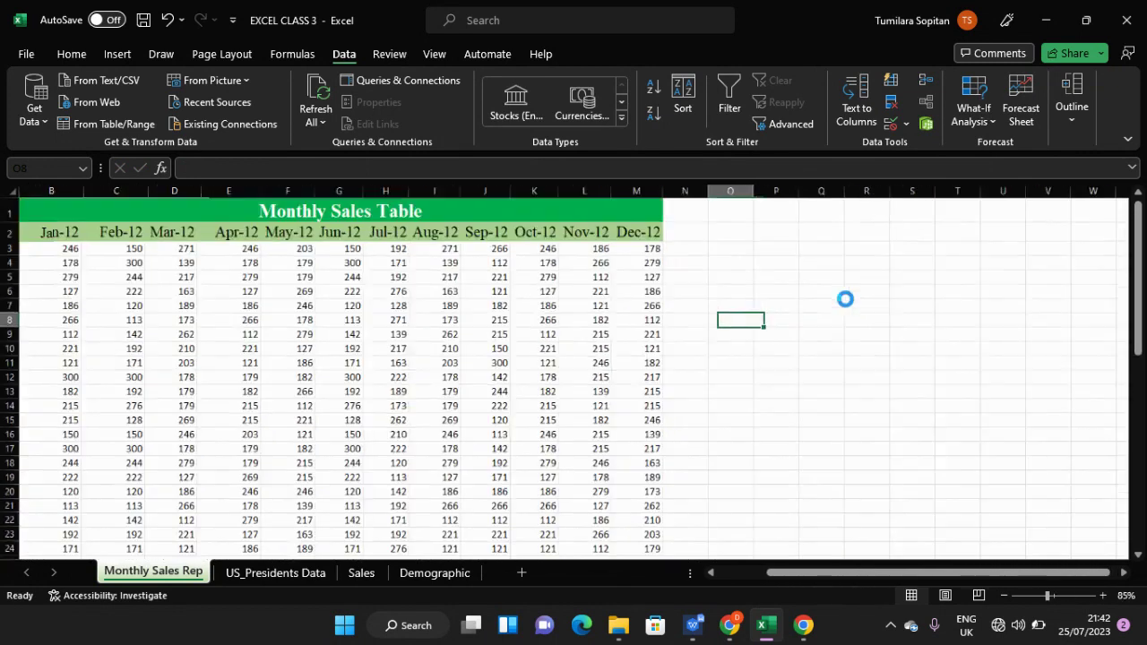
scroll(845, 298, "up", 2, "ctrl")
scroll(845, 299, "up", 1)
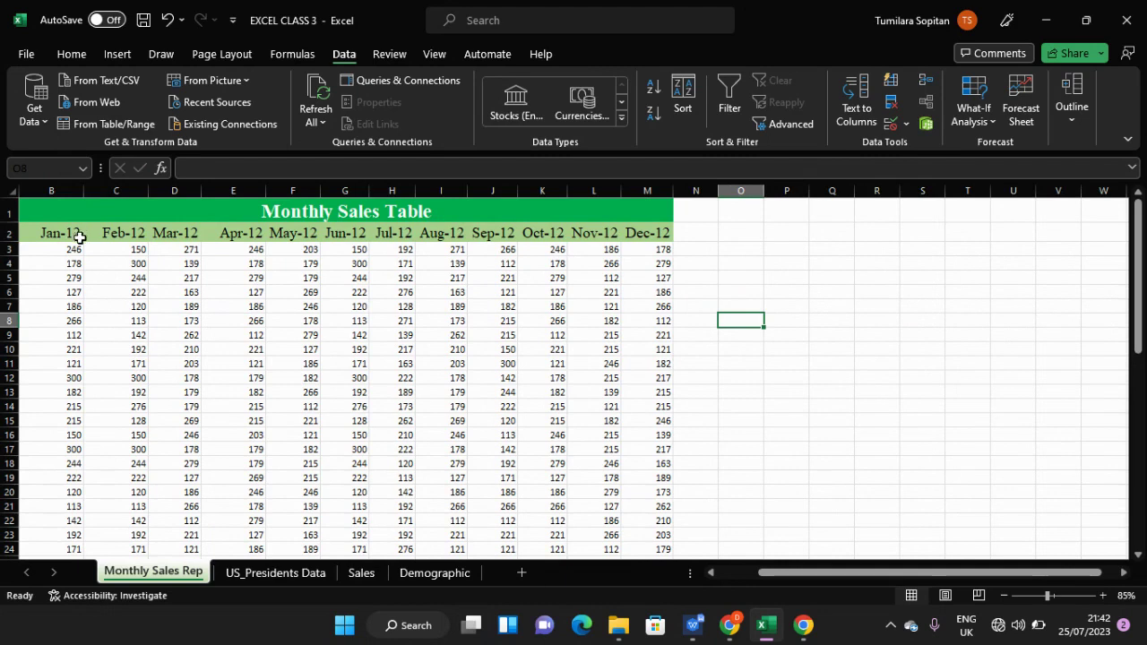
left_click_drag(800, 575, 760, 574)
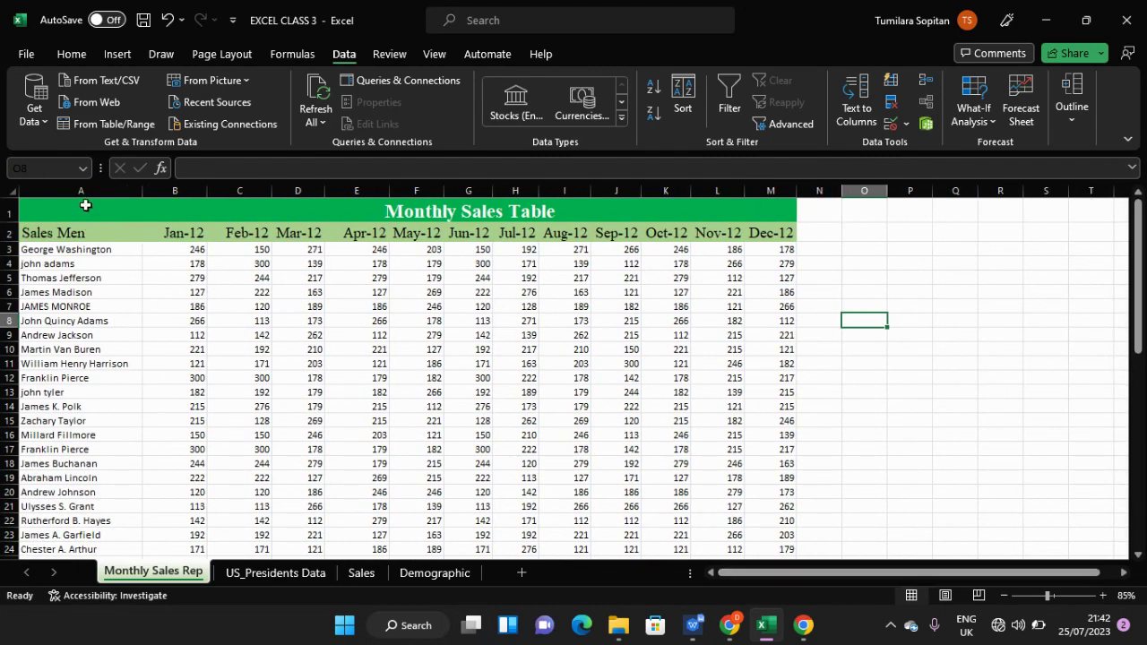
left_click(83, 206)
left_click(82, 192)
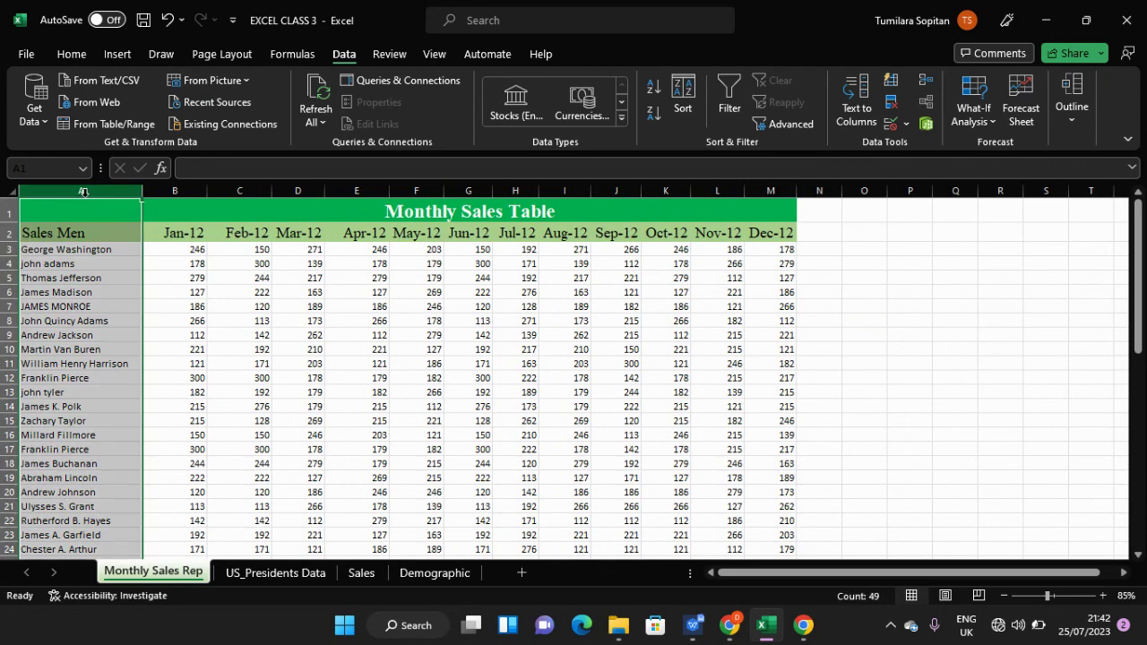
- Reopen Text to Columns and try the Semicolon, Comma, Space and Other delimiters
left_click(857, 105)
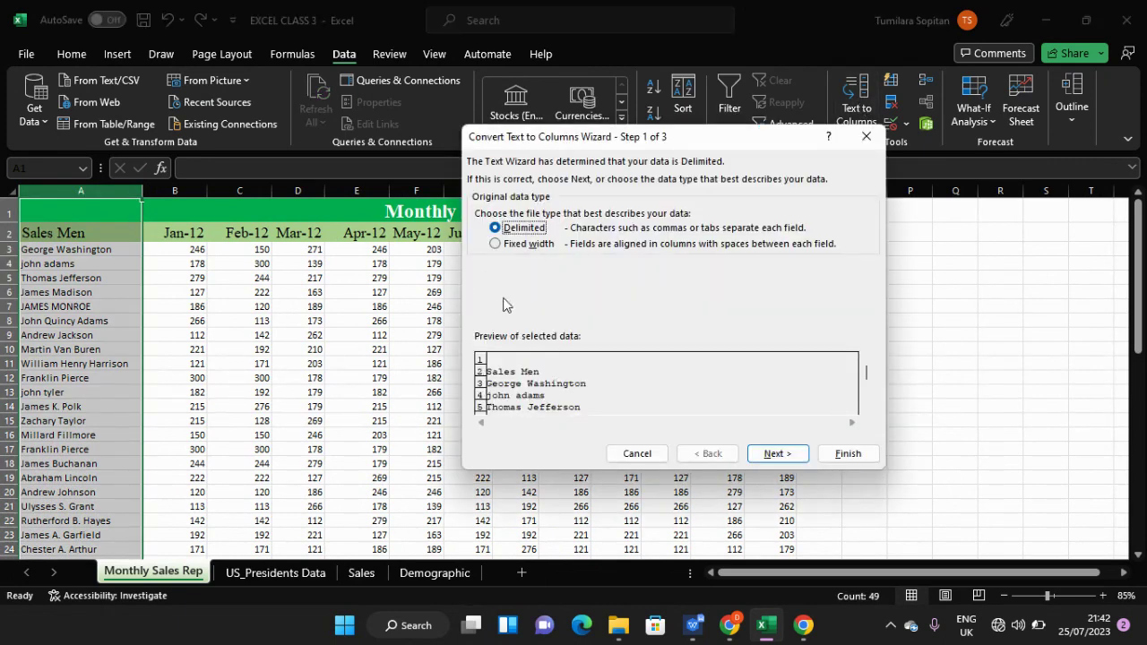
left_click(777, 454)
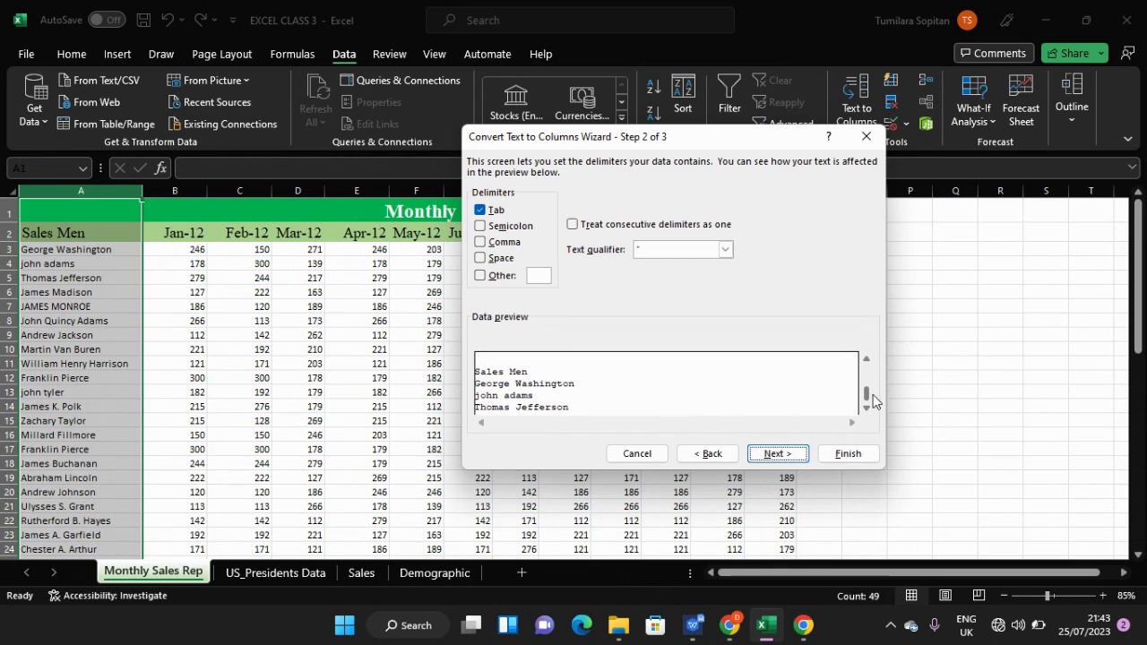
scroll(872, 395, "down", 3)
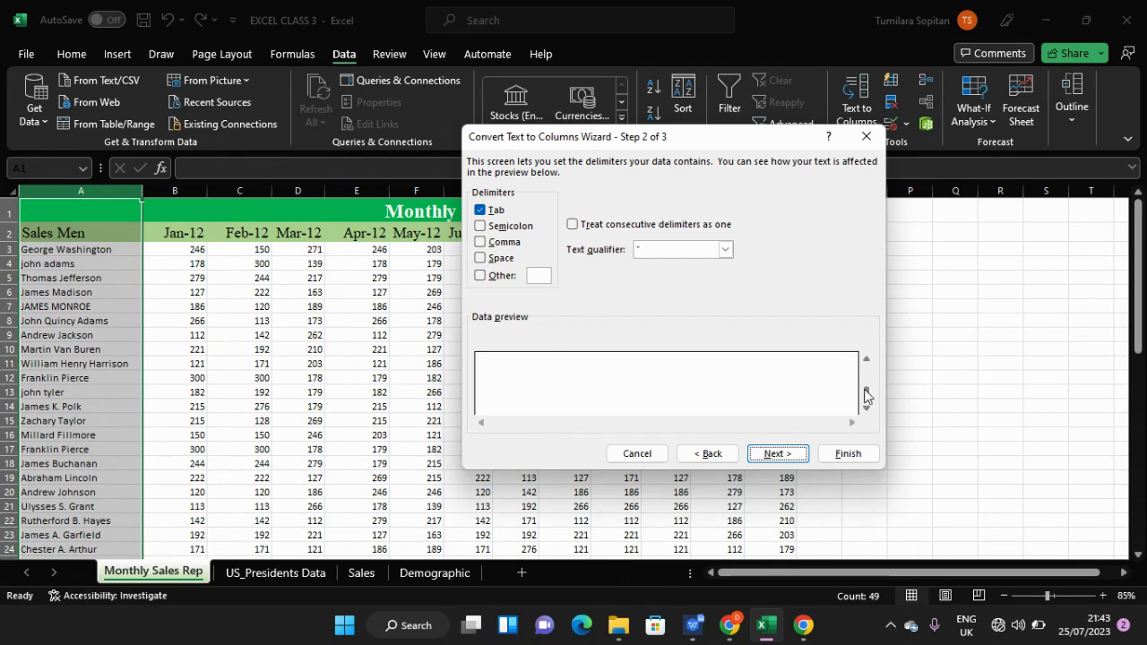
left_click_drag(866, 395, 865, 354)
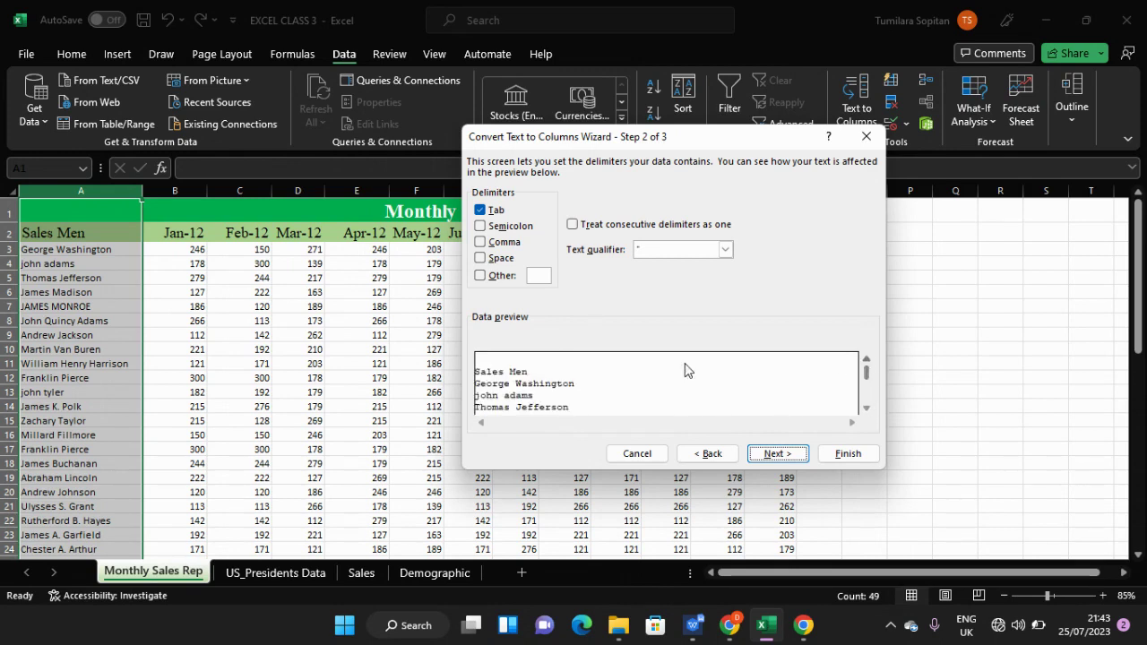
left_click(481, 211)
left_click(480, 212)
left_click(481, 226)
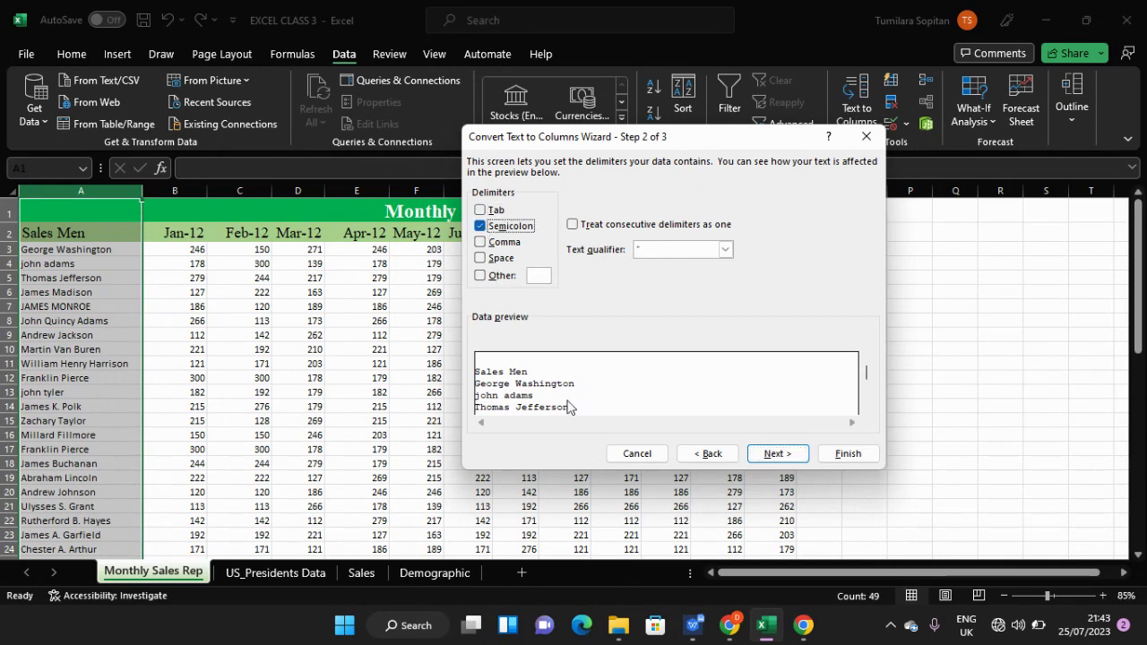
left_click(482, 242)
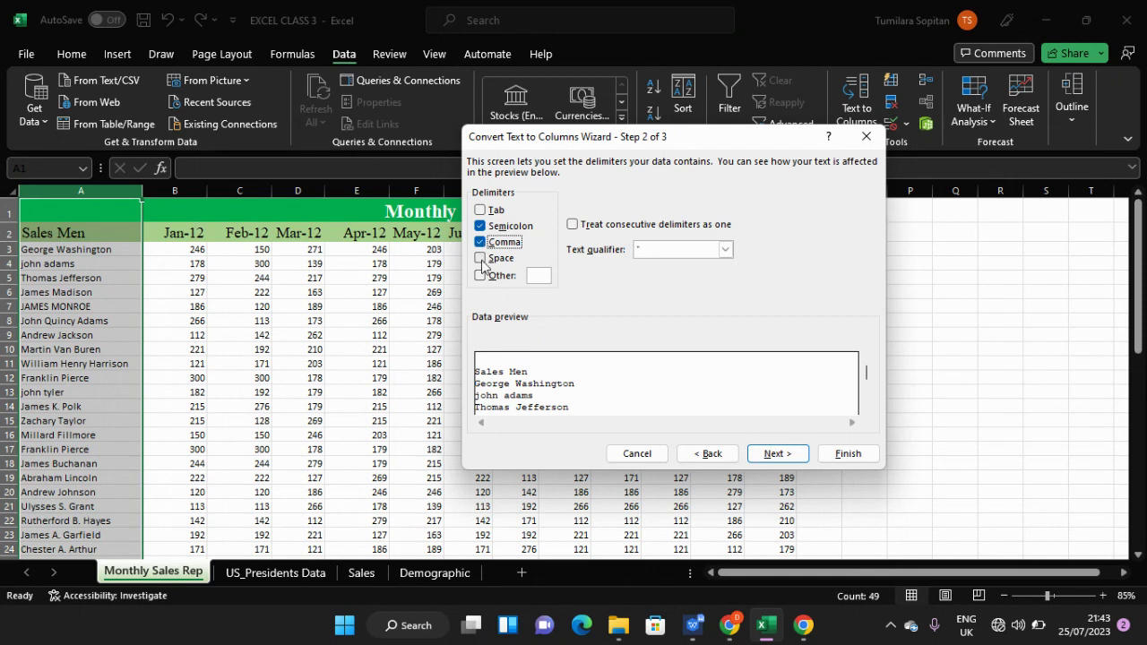
left_click(481, 259)
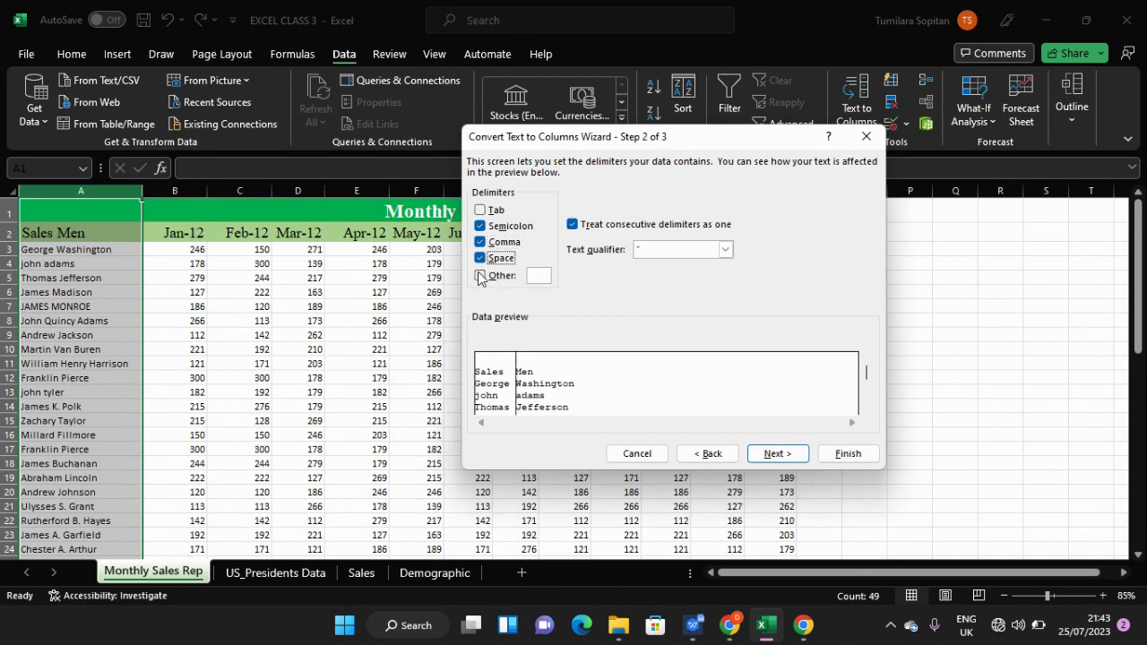
left_click(480, 276)
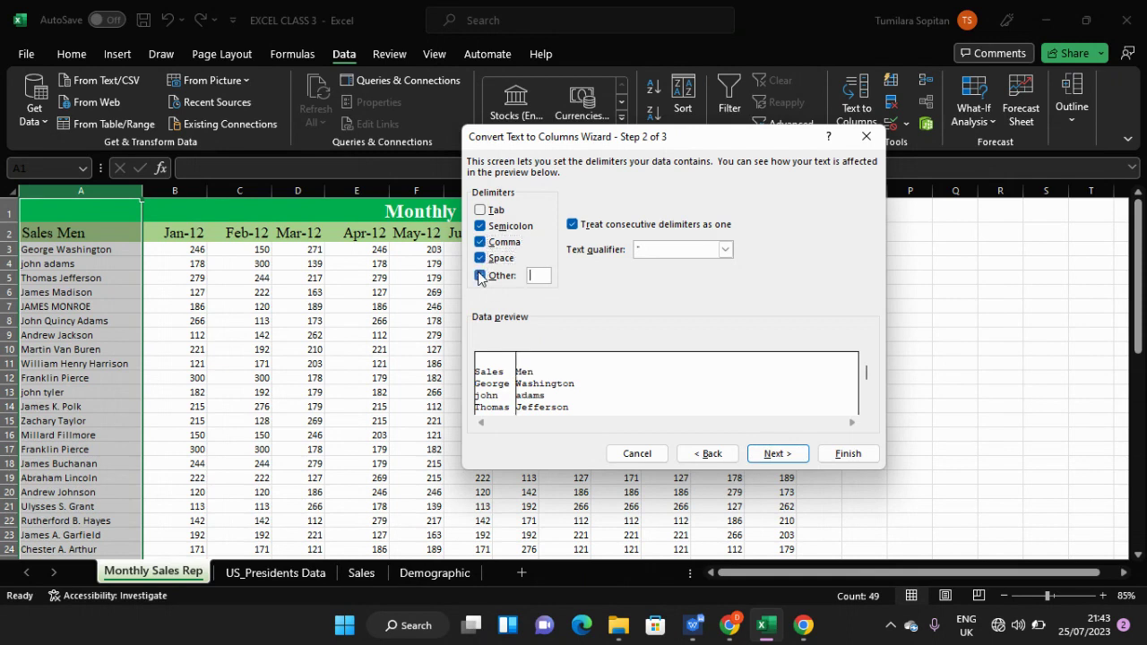
- Settle on Tab and Space as delimiters and continue to Step 3
left_click(481, 211)
left_click(481, 213)
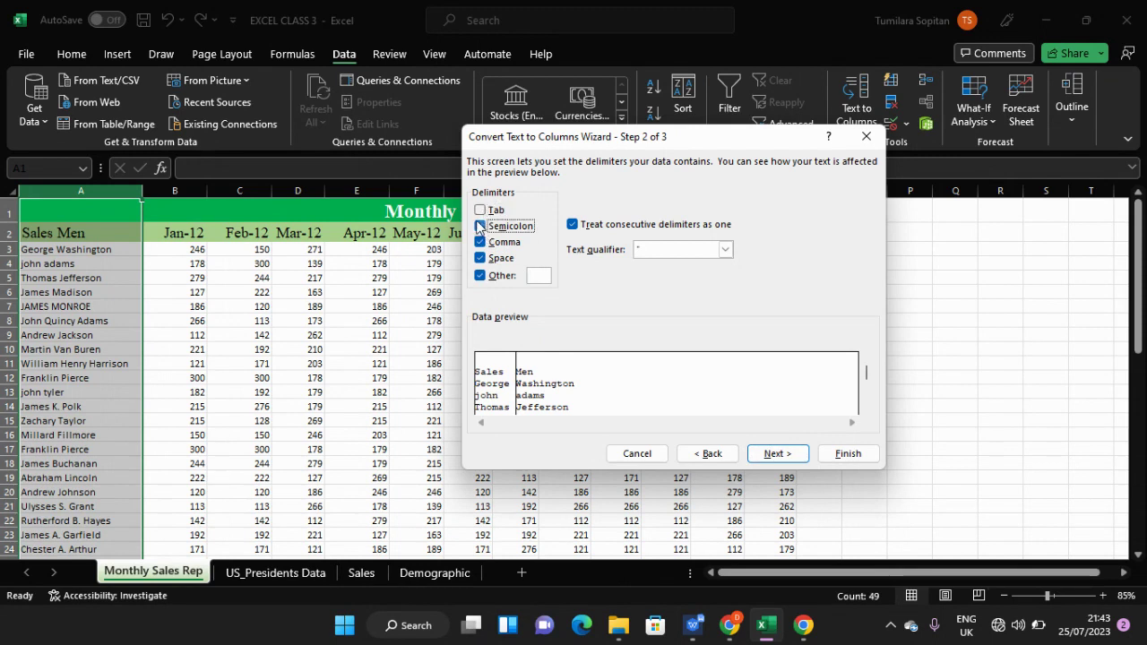
left_click(480, 242)
left_click(481, 258)
left_click(480, 276)
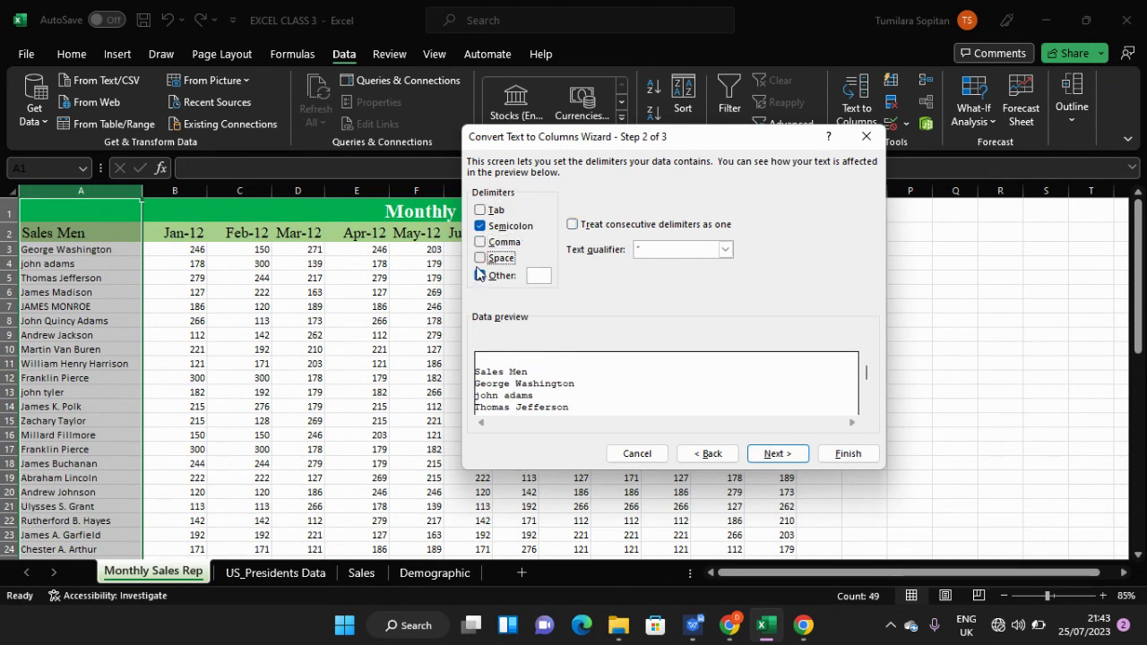
left_click(479, 275)
left_click(482, 213)
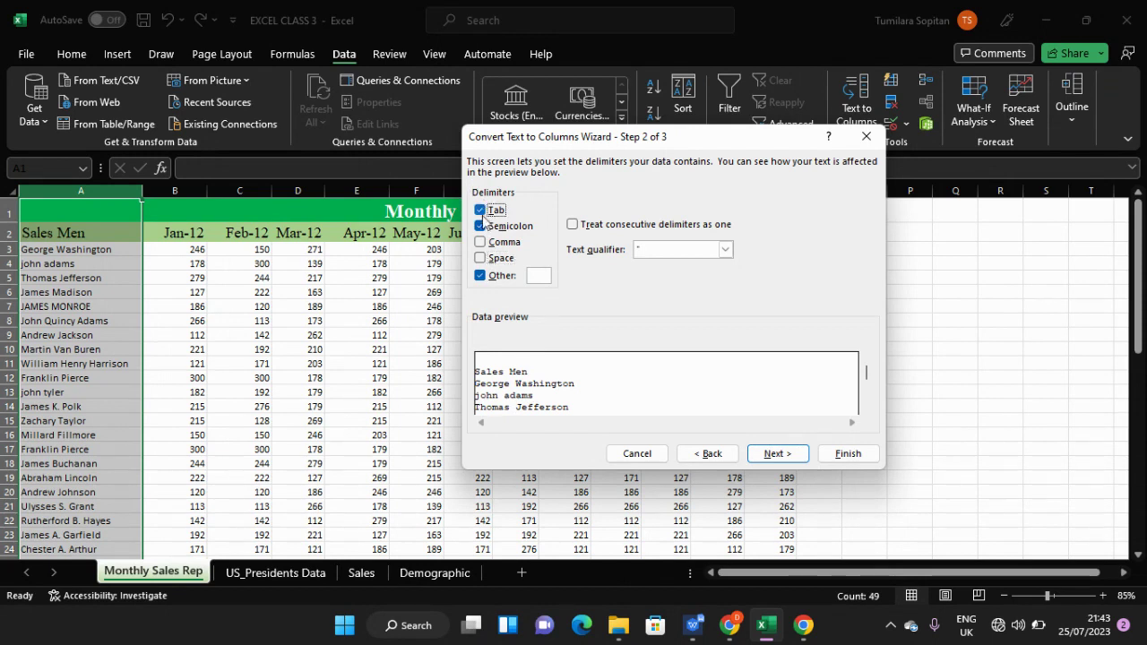
left_click(480, 226)
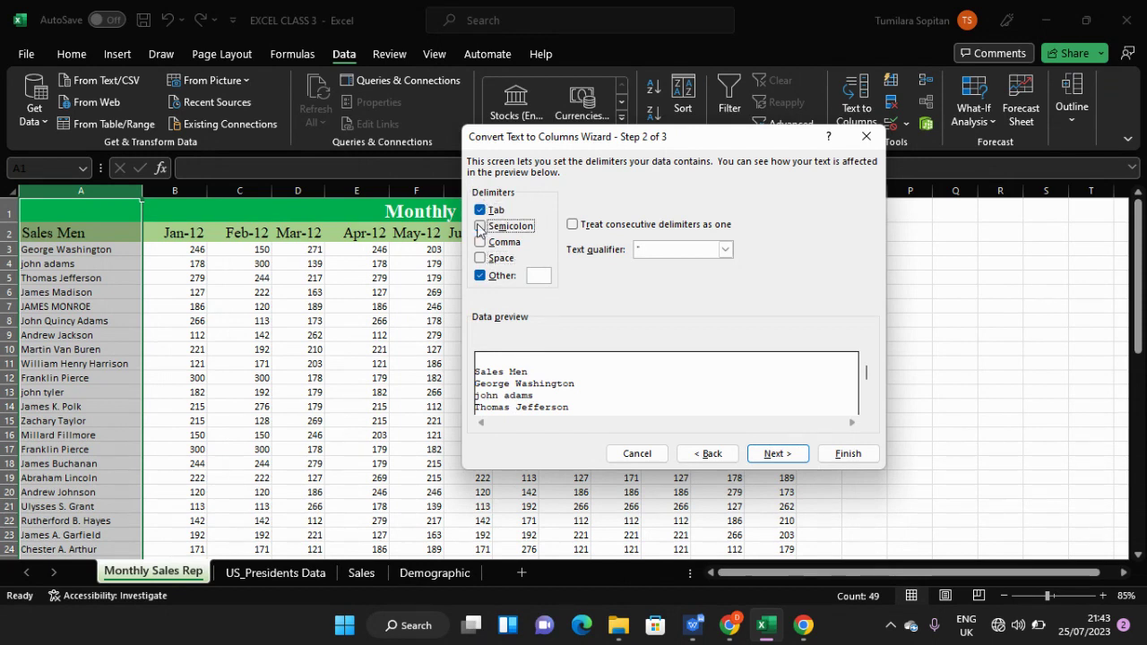
left_click(480, 276)
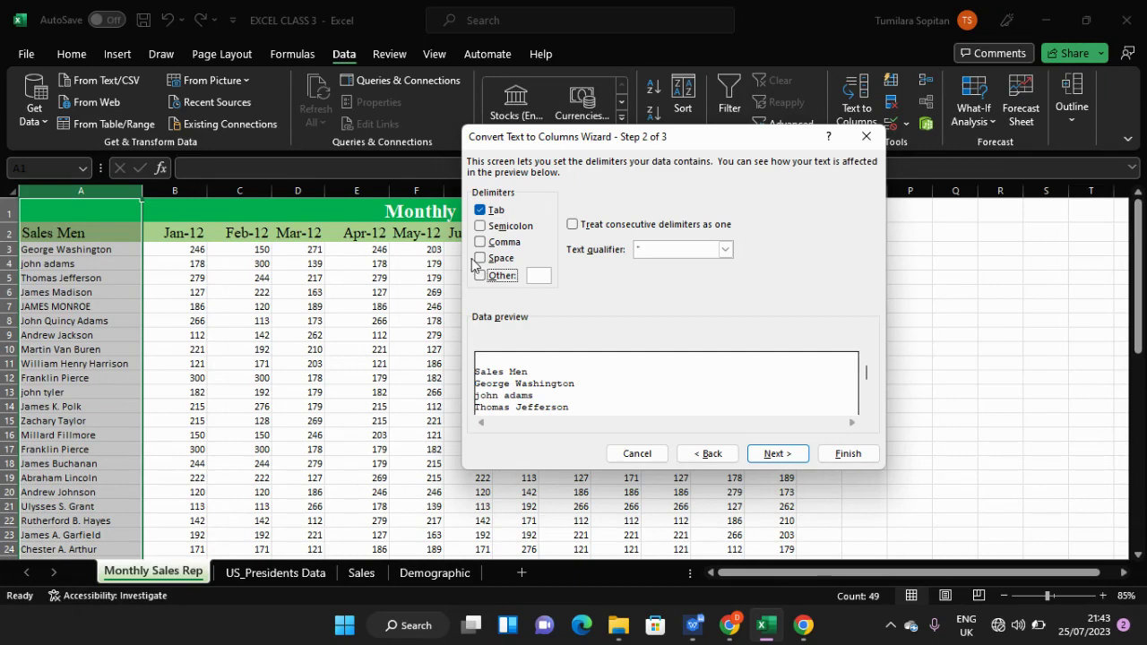
left_click(481, 258)
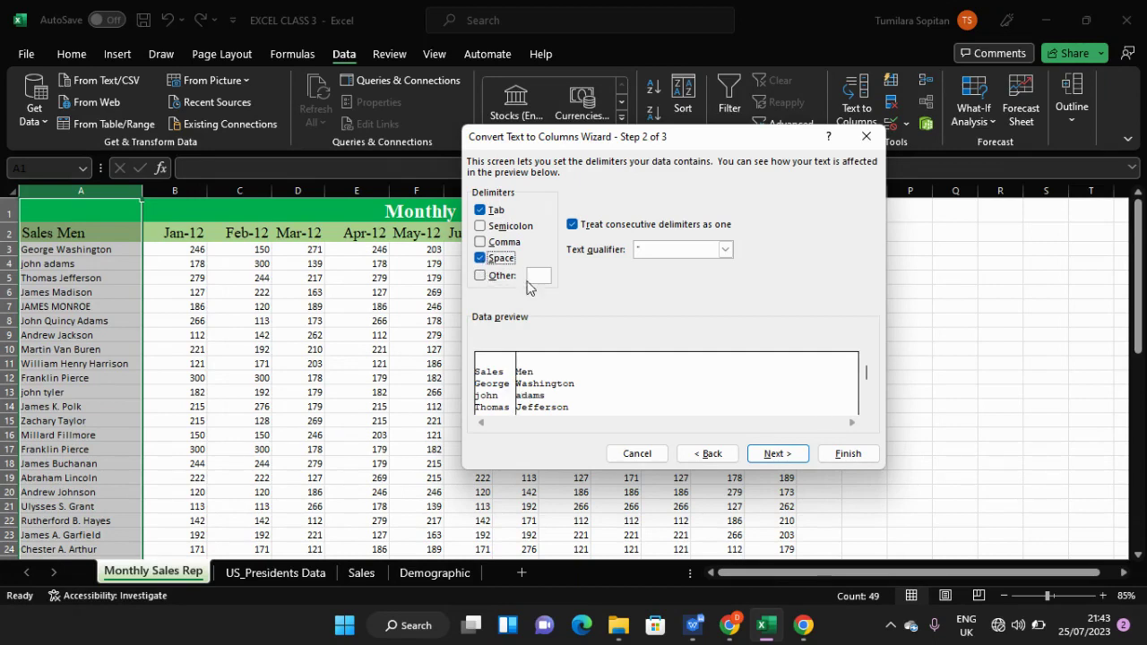
left_click(770, 454)
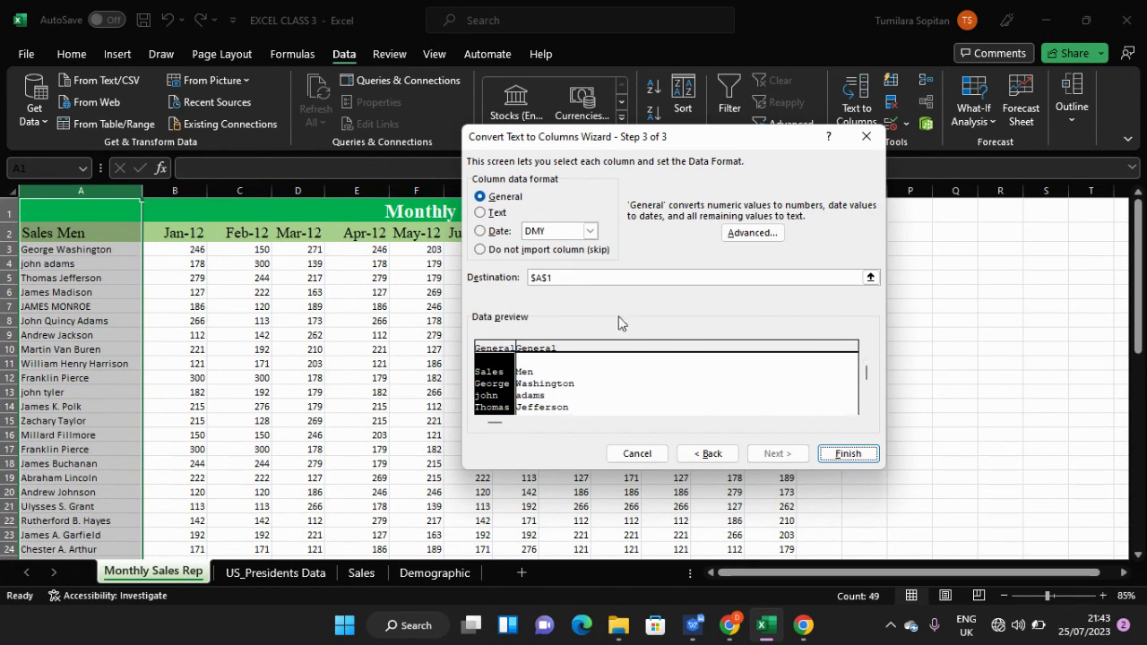
- Keep General format for the split columns, finish, and confirm replacing the existing data
left_click(481, 212)
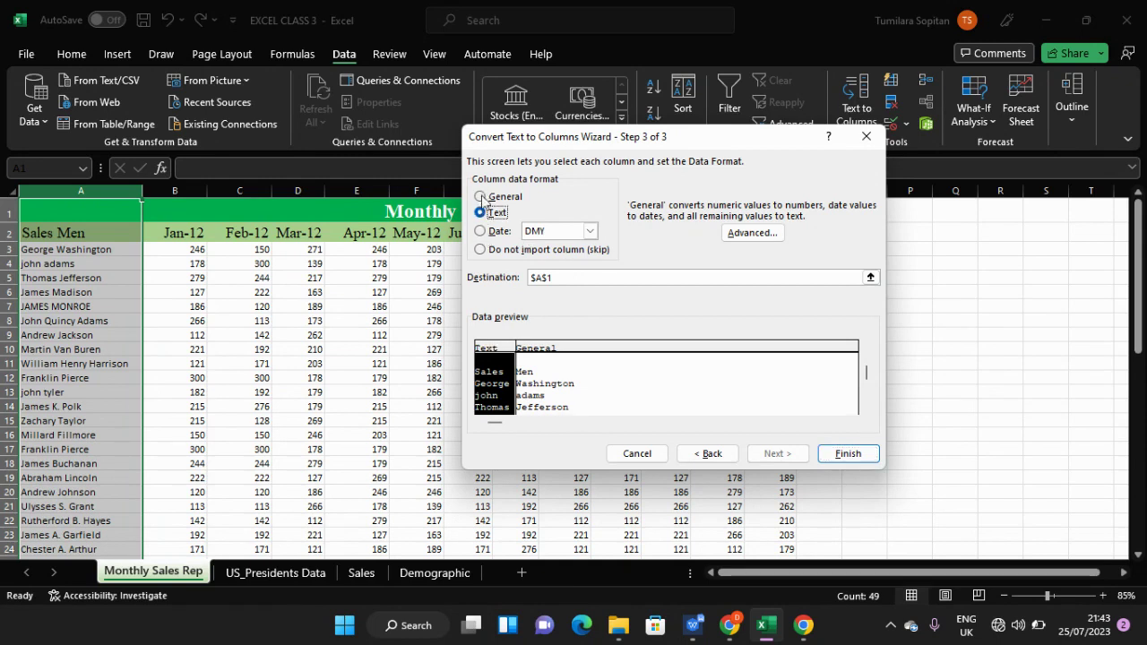
left_click(481, 196)
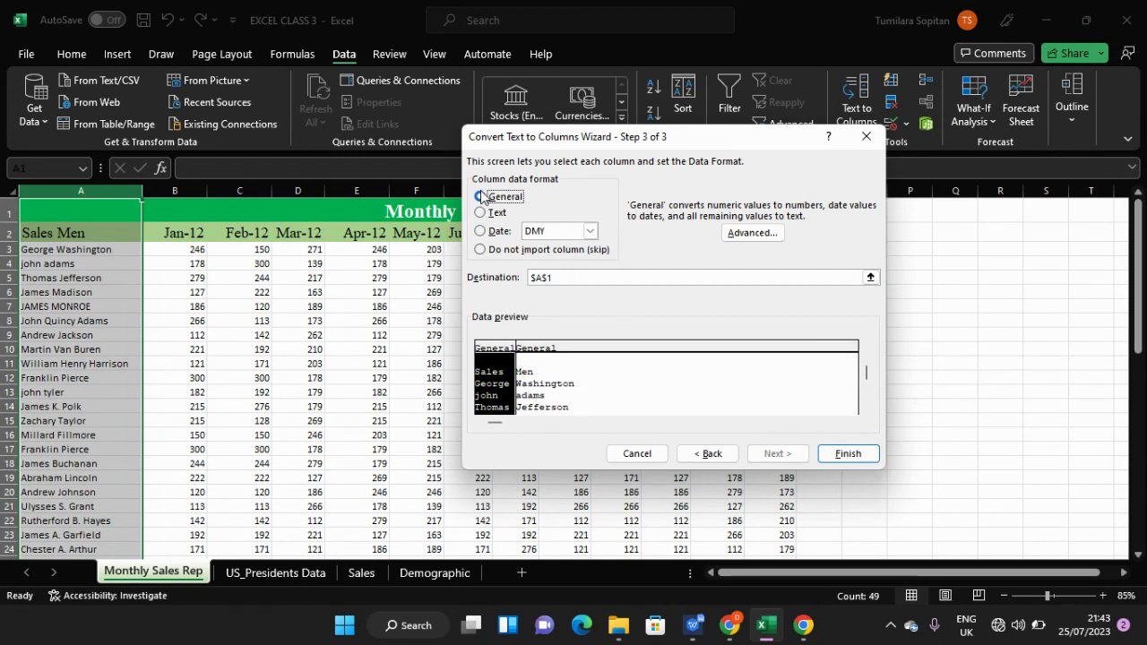
left_click(840, 454)
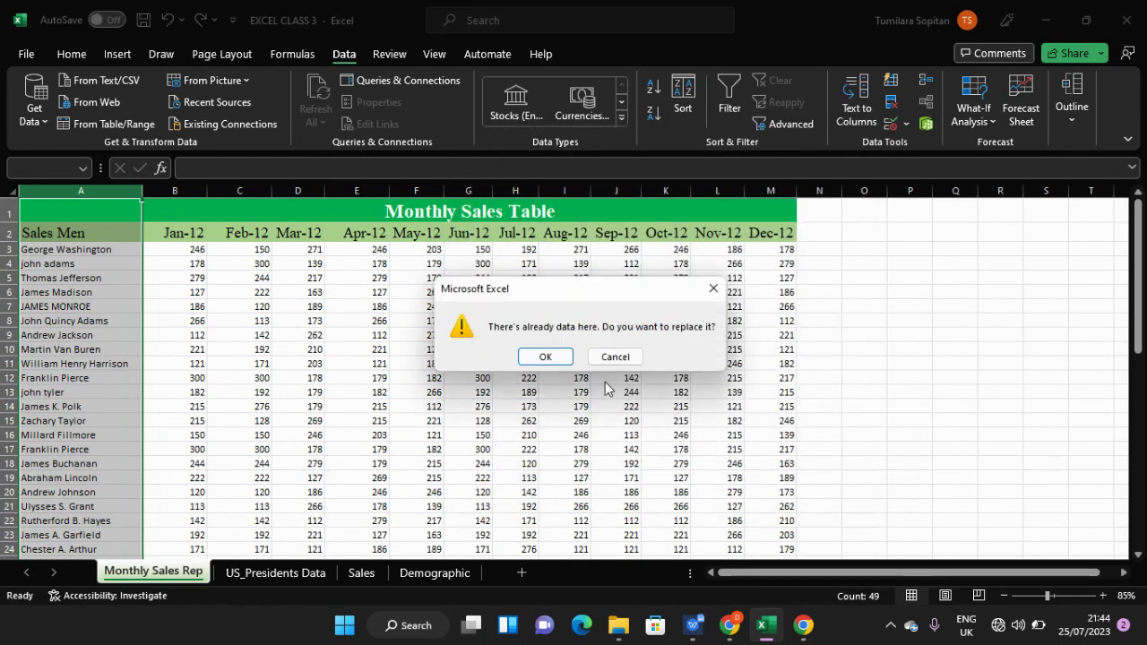
left_click(546, 356)
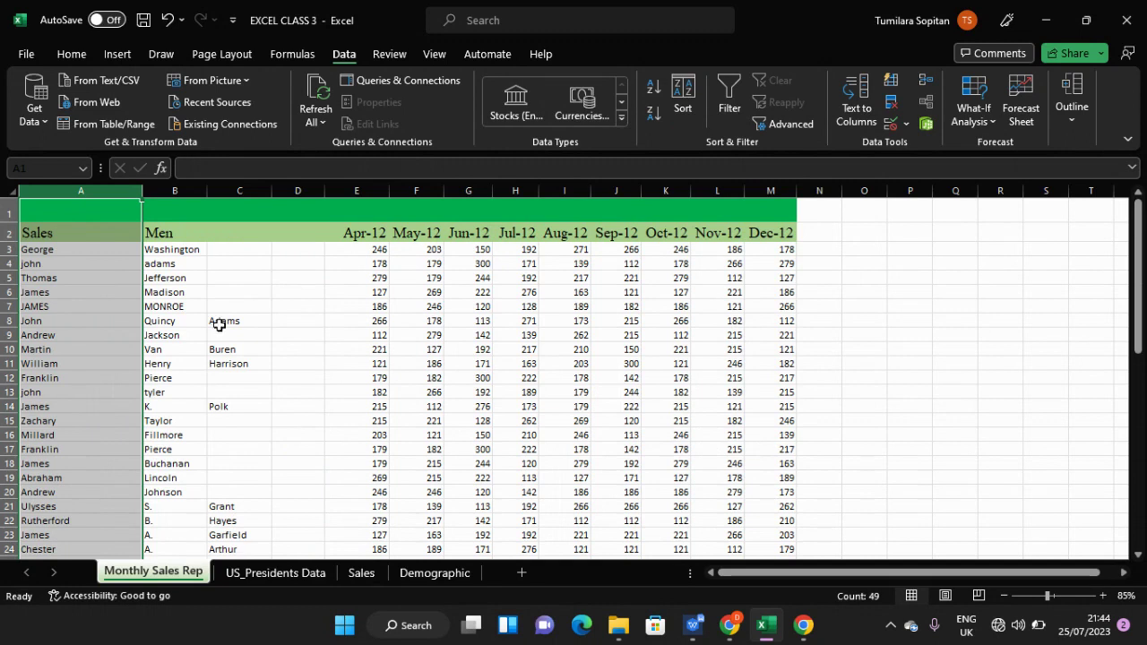
- Check the split names such as George in A46, then undo the split with Ctrl+Z
scroll(125, 394, "down", 5)
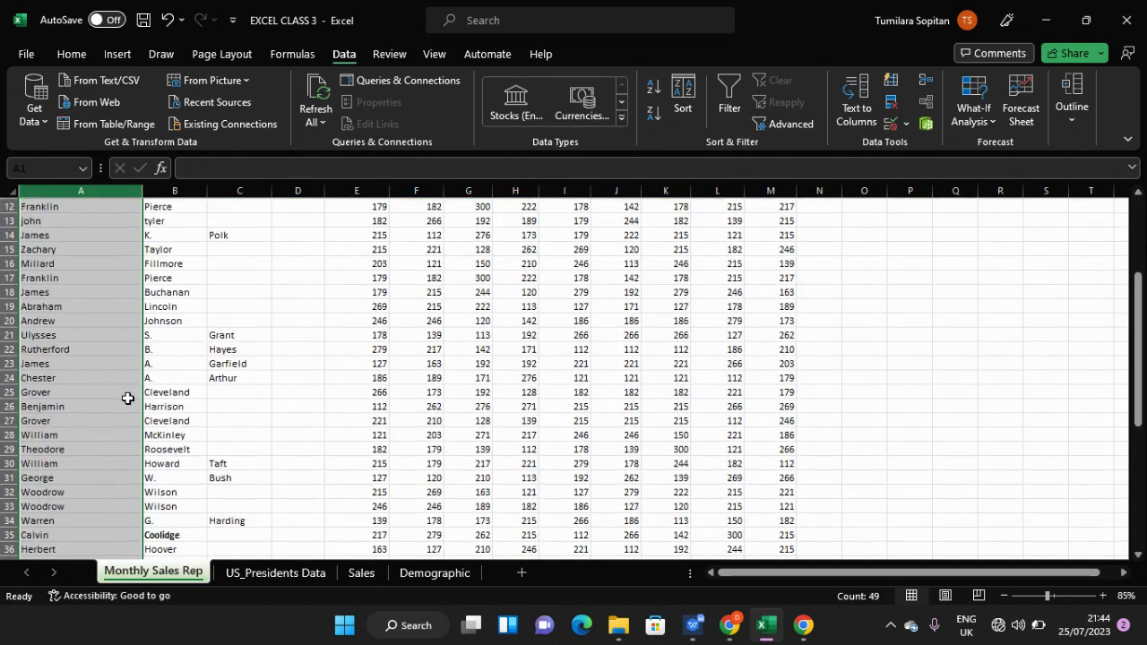
scroll(128, 394, "down", 6)
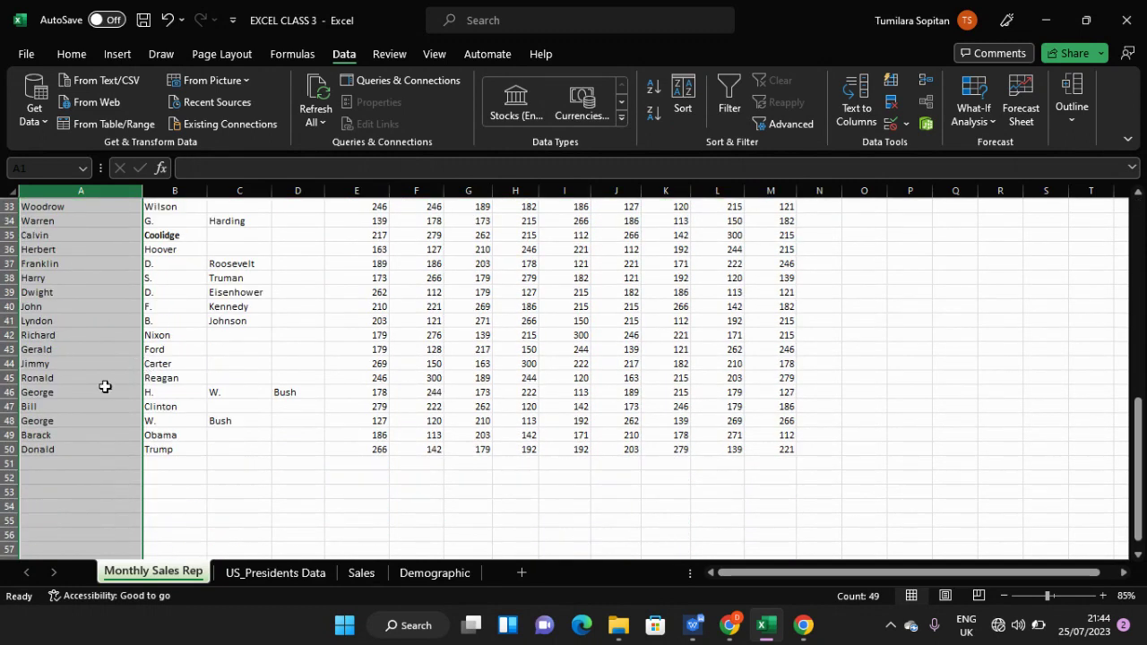
left_click(104, 390)
scroll(104, 391, "up", 11)
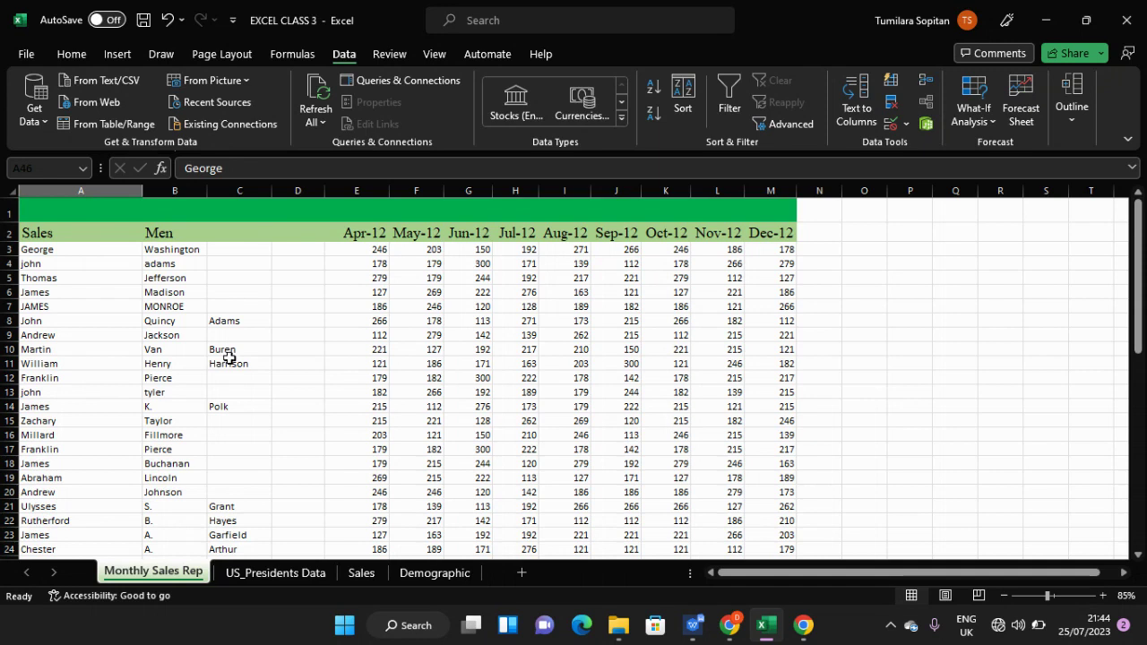
key("ctrl+z")
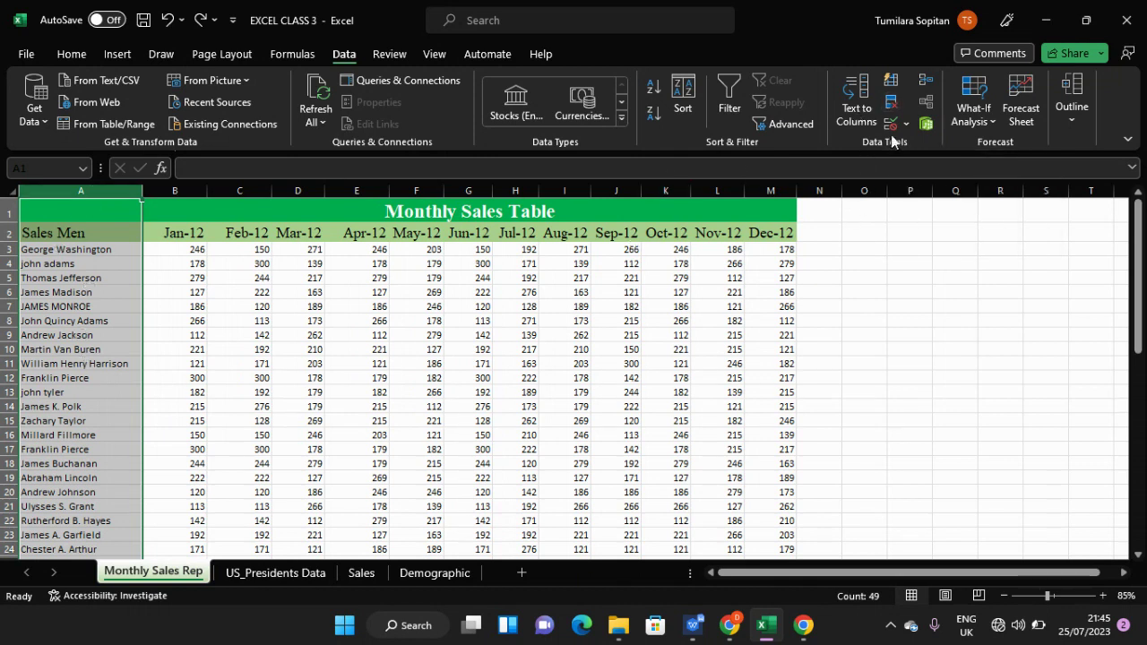
- Open Remove Duplicates, continue with the current selection, and leave Column A ticked
left_click(893, 104)
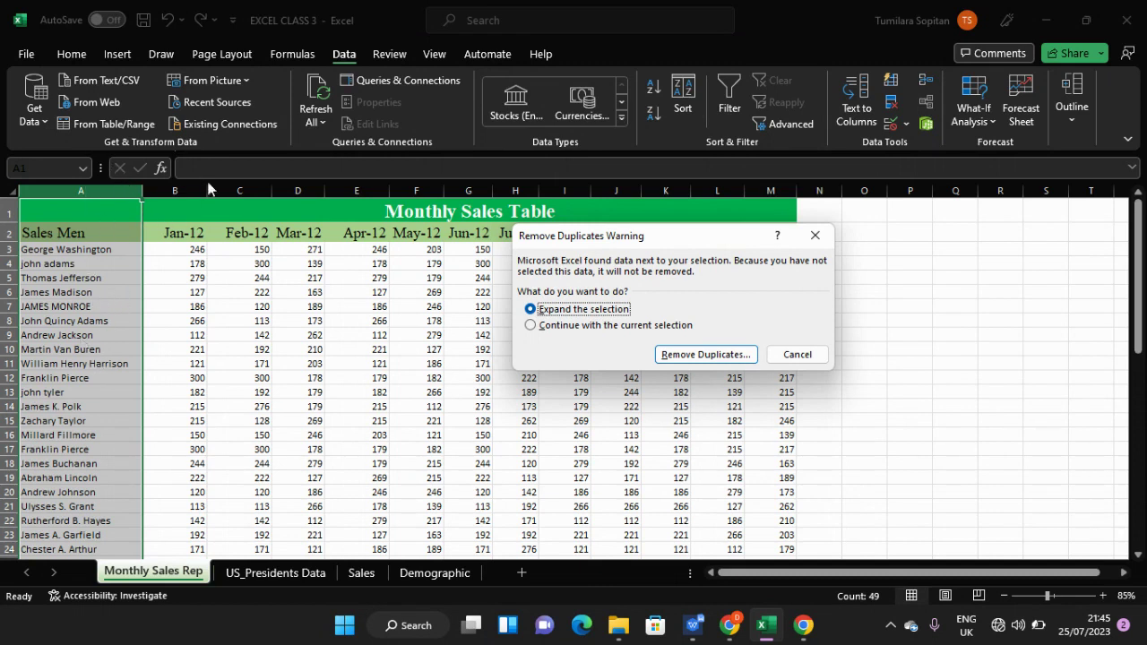
left_click(530, 326)
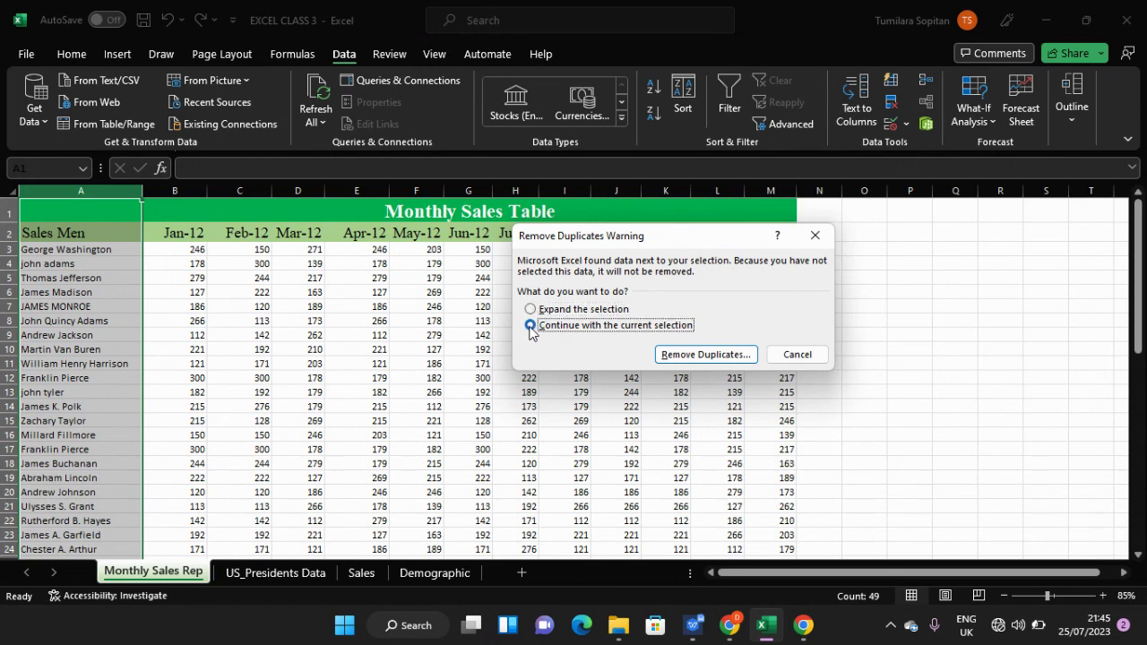
left_click(708, 355)
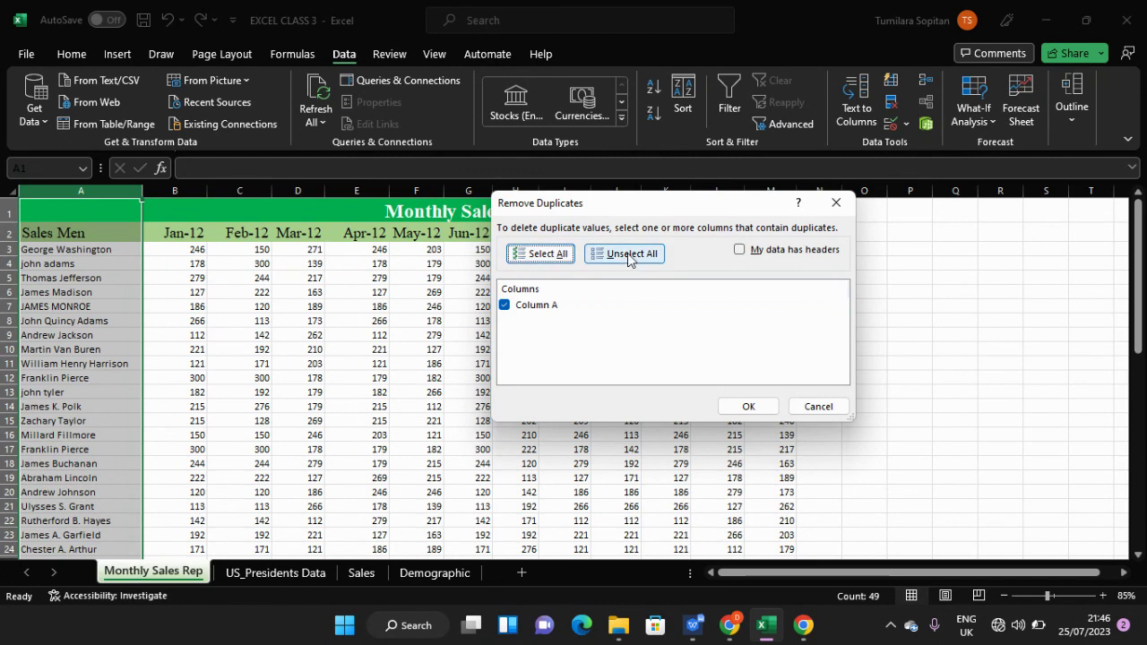
left_click(505, 305)
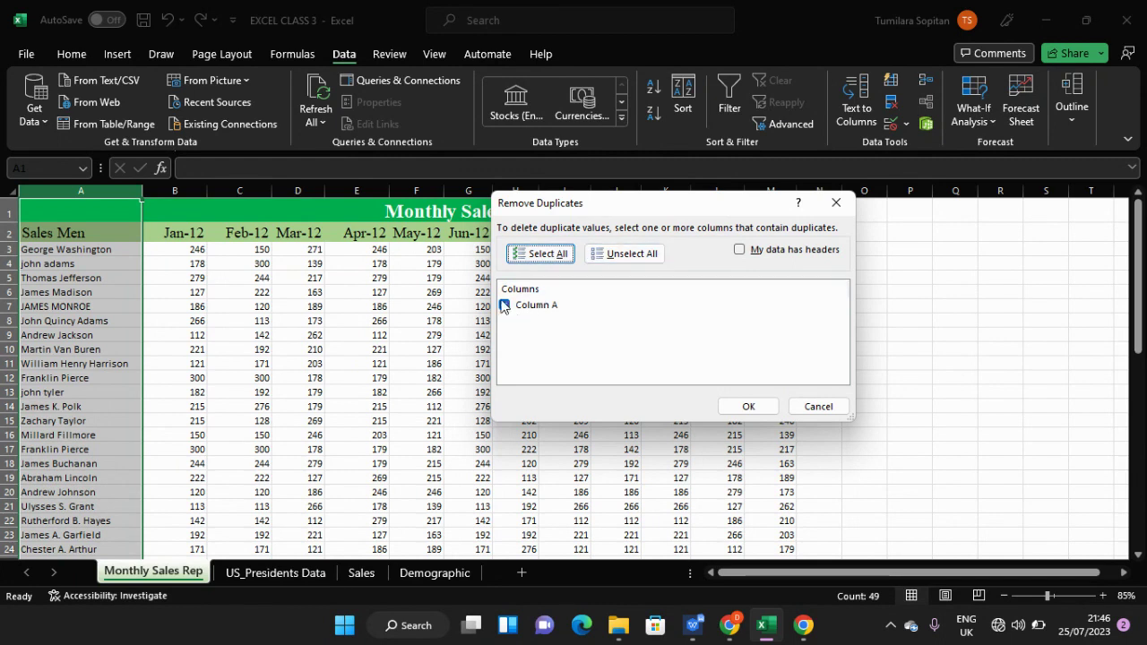
left_click(505, 306)
- Run Remove Duplicates, dismiss the 10-removed, 46-unique report, and reselect column A
left_click(747, 406)
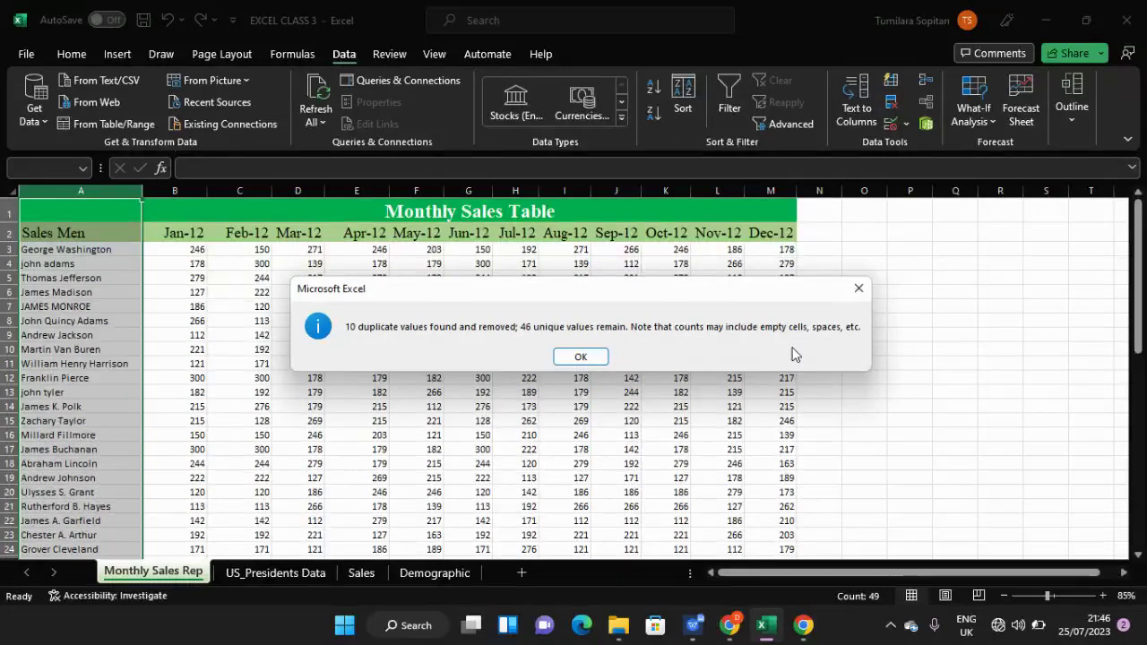
left_click(577, 357)
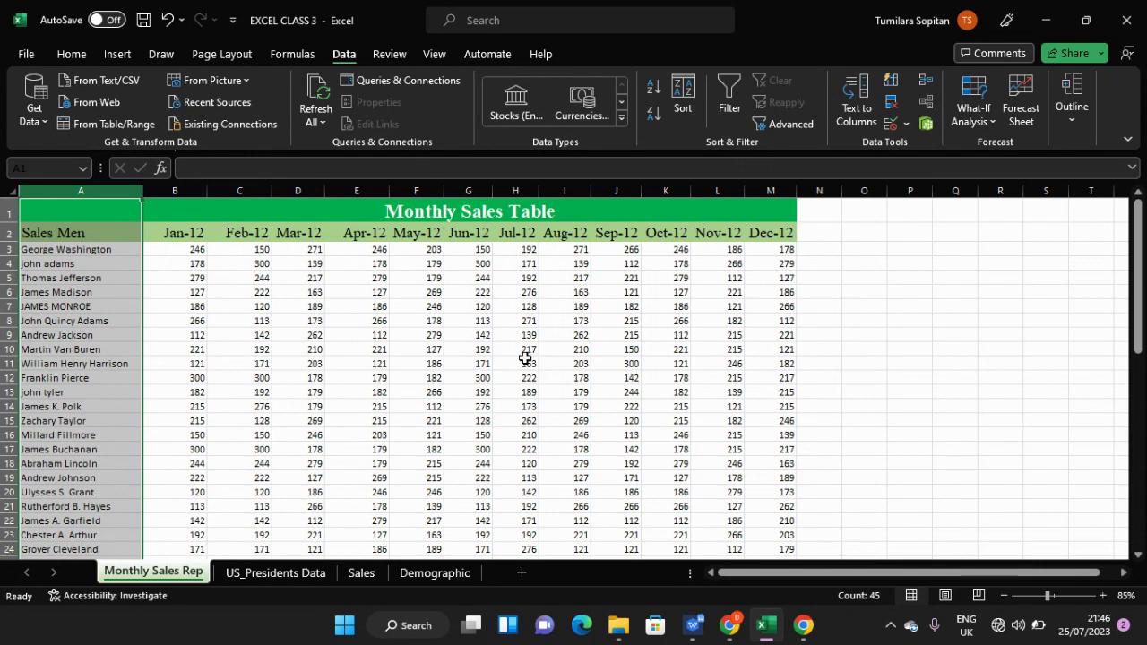
left_click(524, 360)
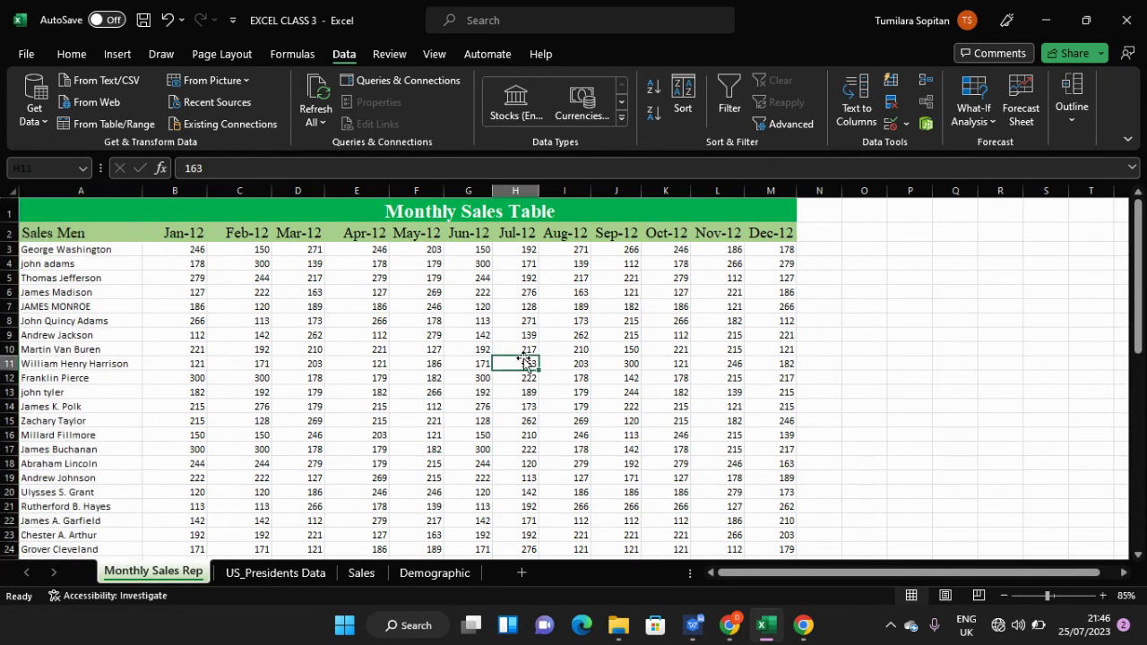
scroll(726, 451, "down", 3)
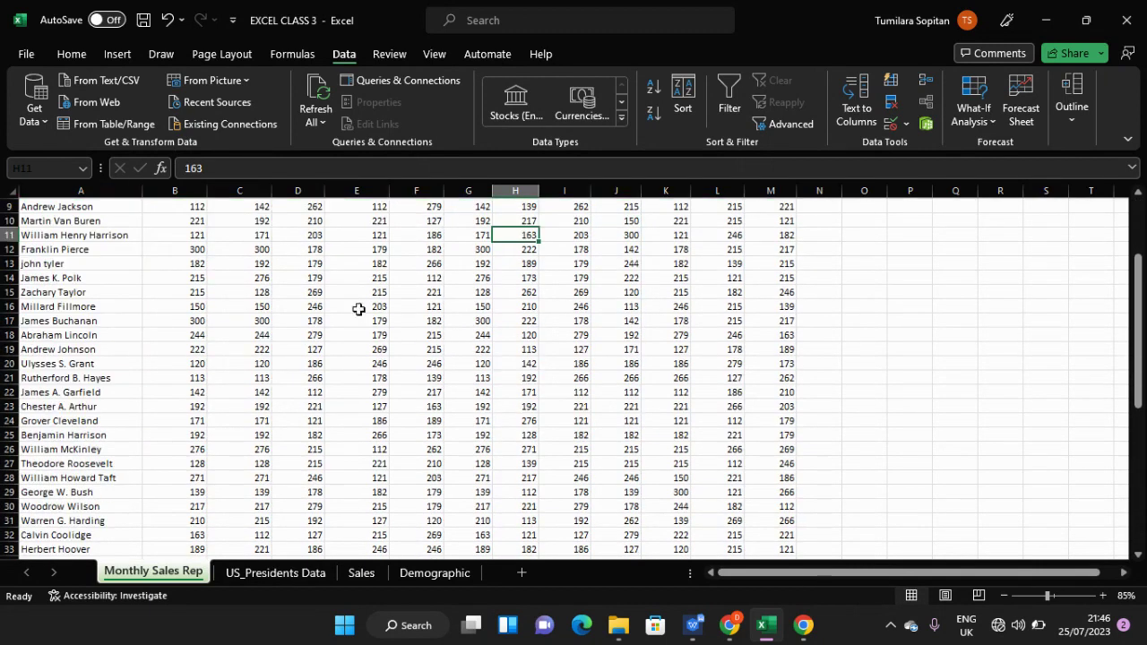
scroll(358, 308, "up", 3)
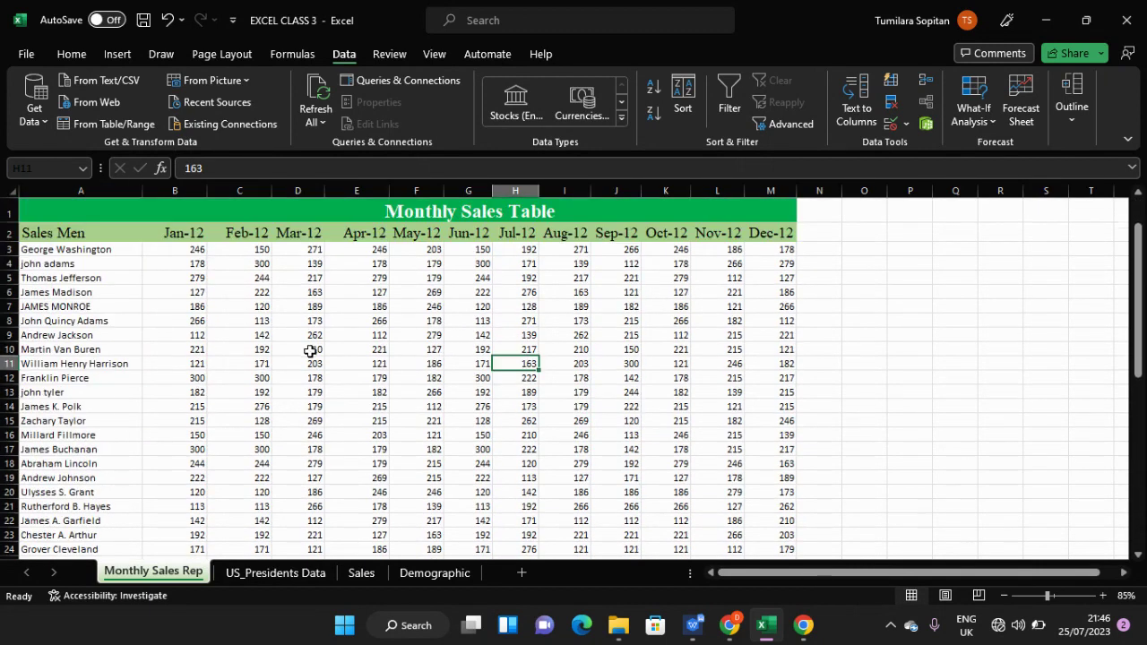
left_click(94, 186)
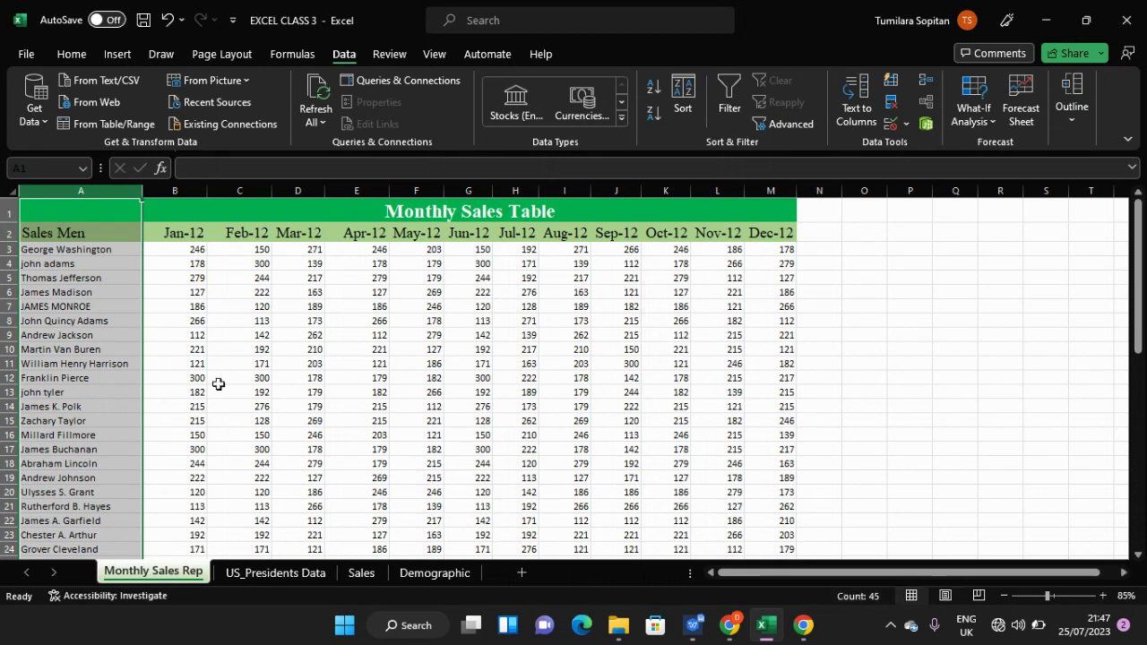
- Undo the duplicate removal with Ctrl+Z and reselect the whole of column A
left_click(186, 374)
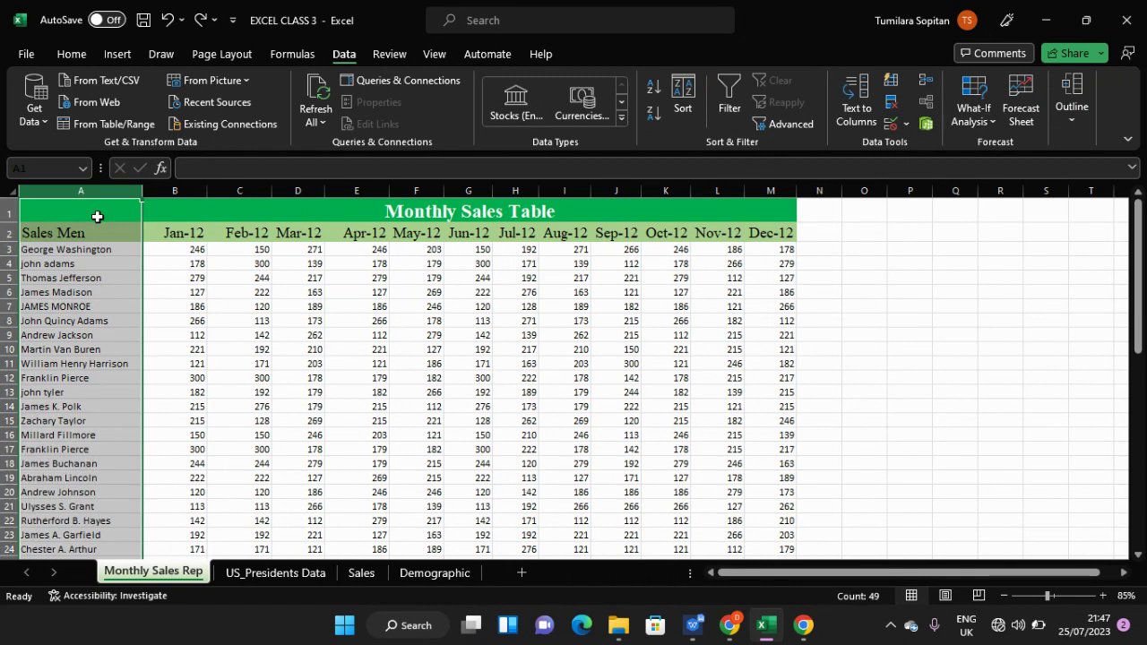
key("ctrl+z")
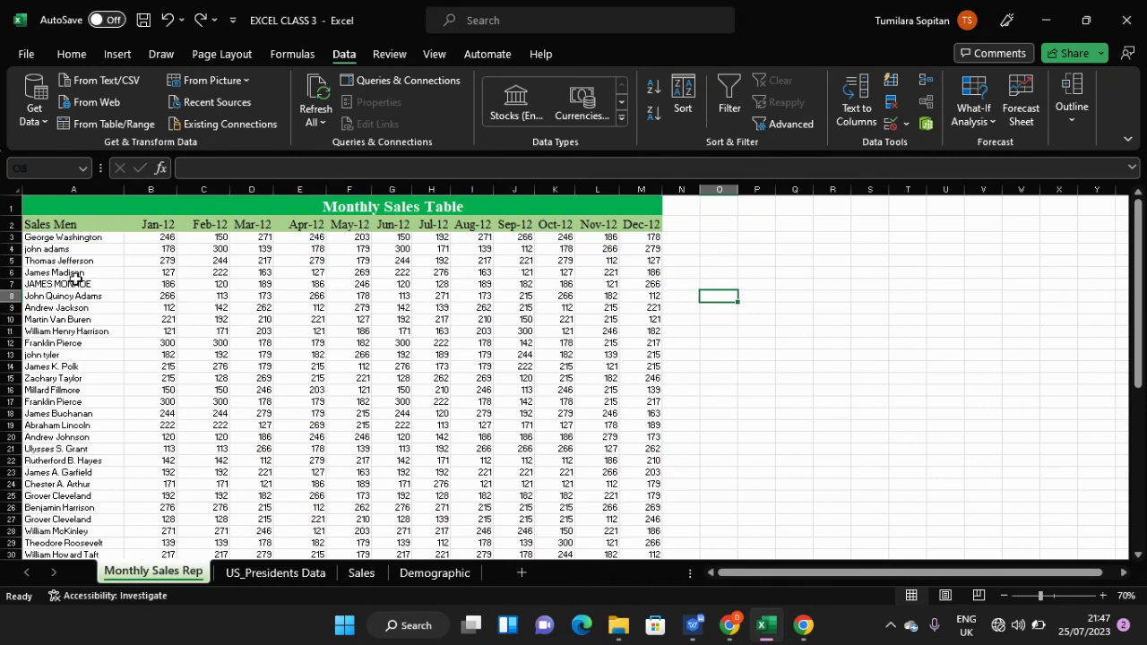
left_click(78, 189)
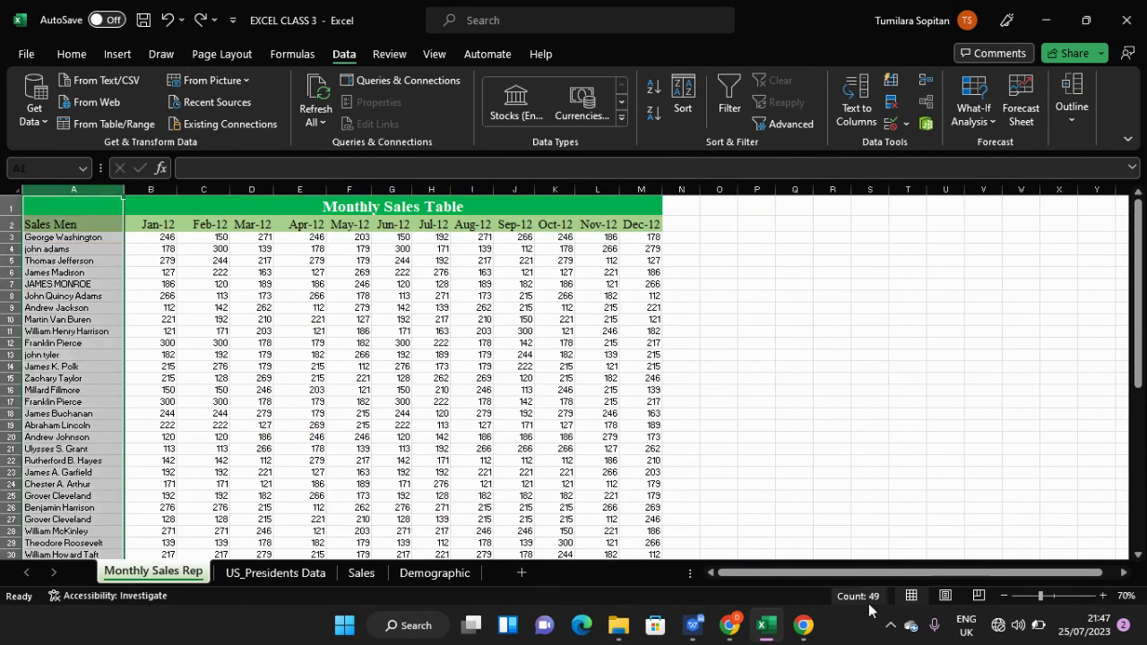
left_click(80, 209)
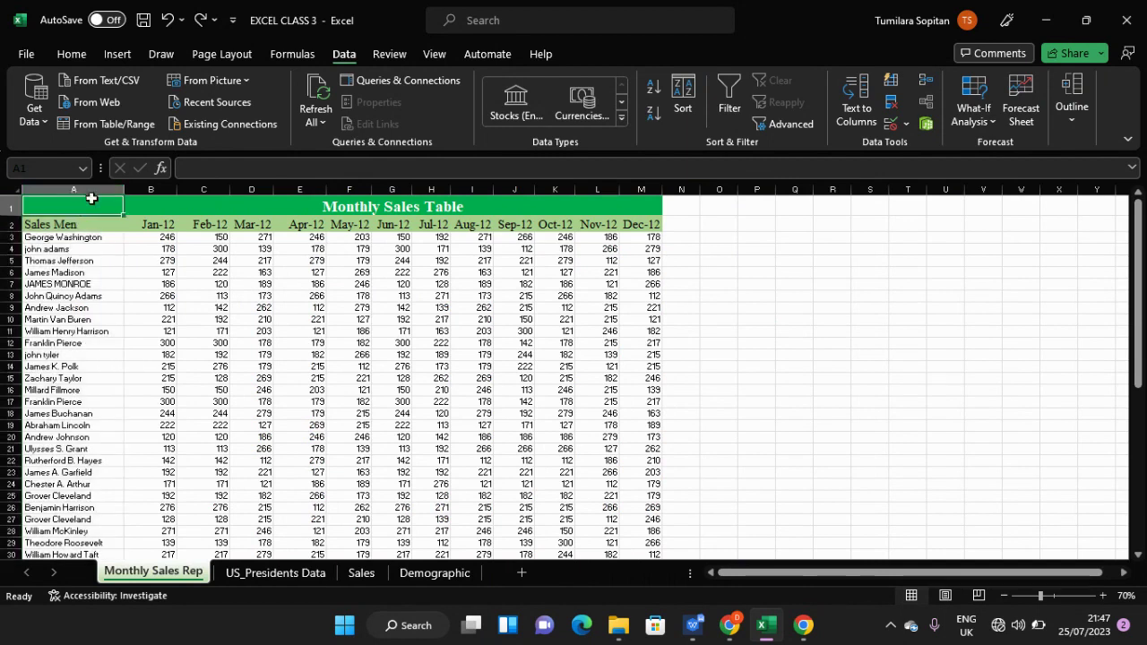
left_click(87, 188)
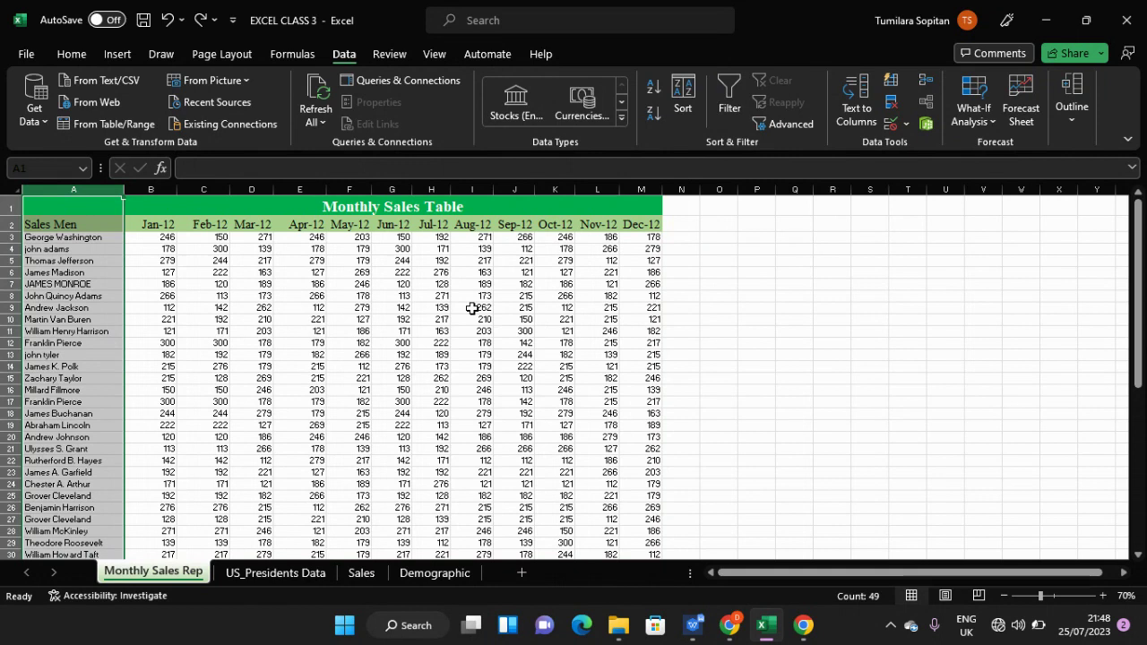
key("ctrl+shift+l")
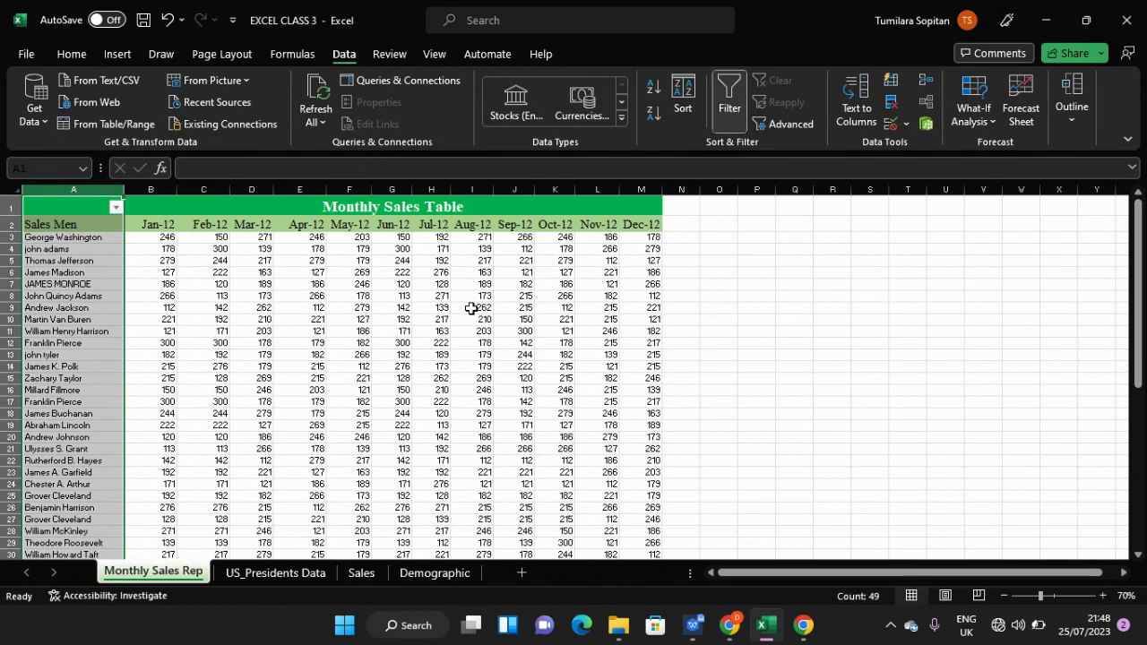
left_click(64, 224)
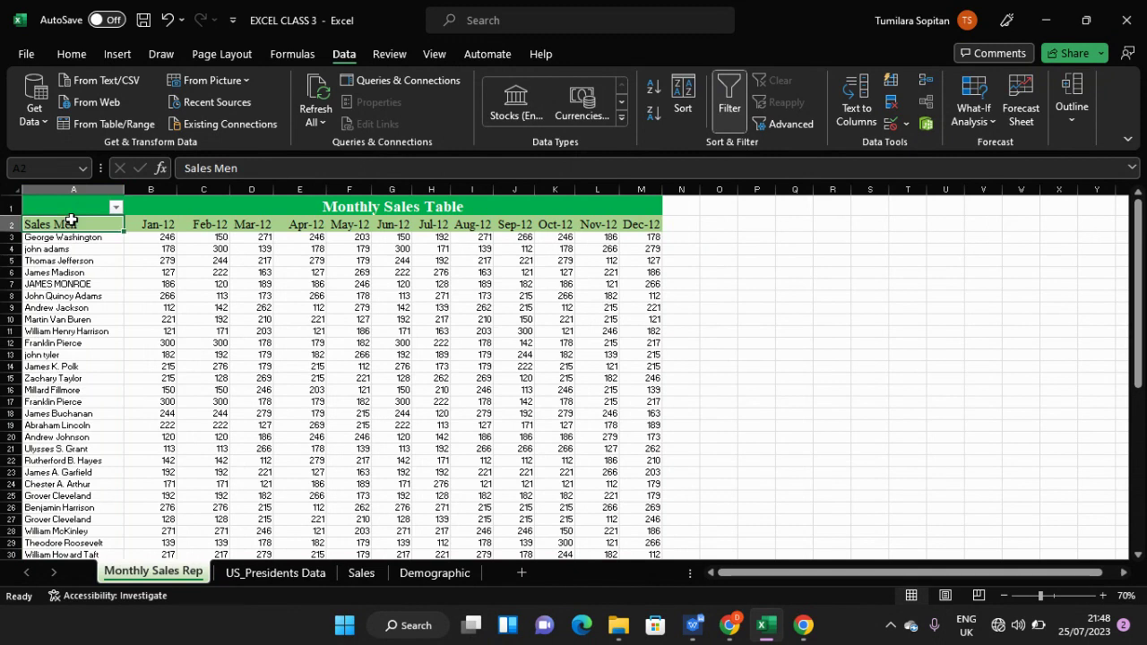
left_click(99, 206)
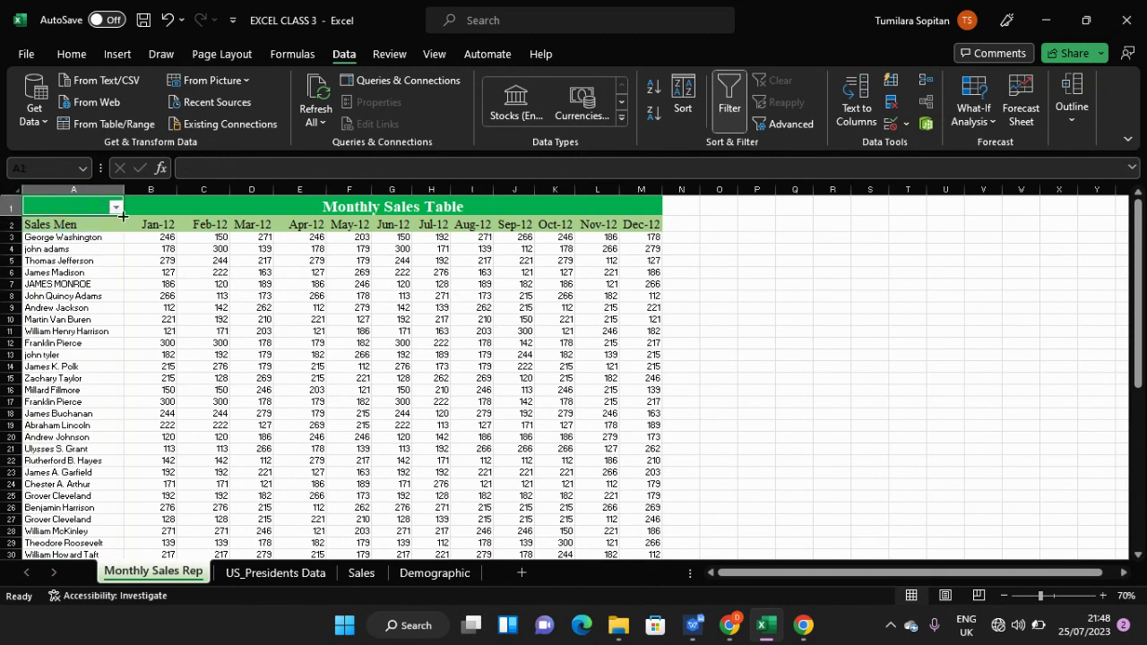
left_click(114, 208)
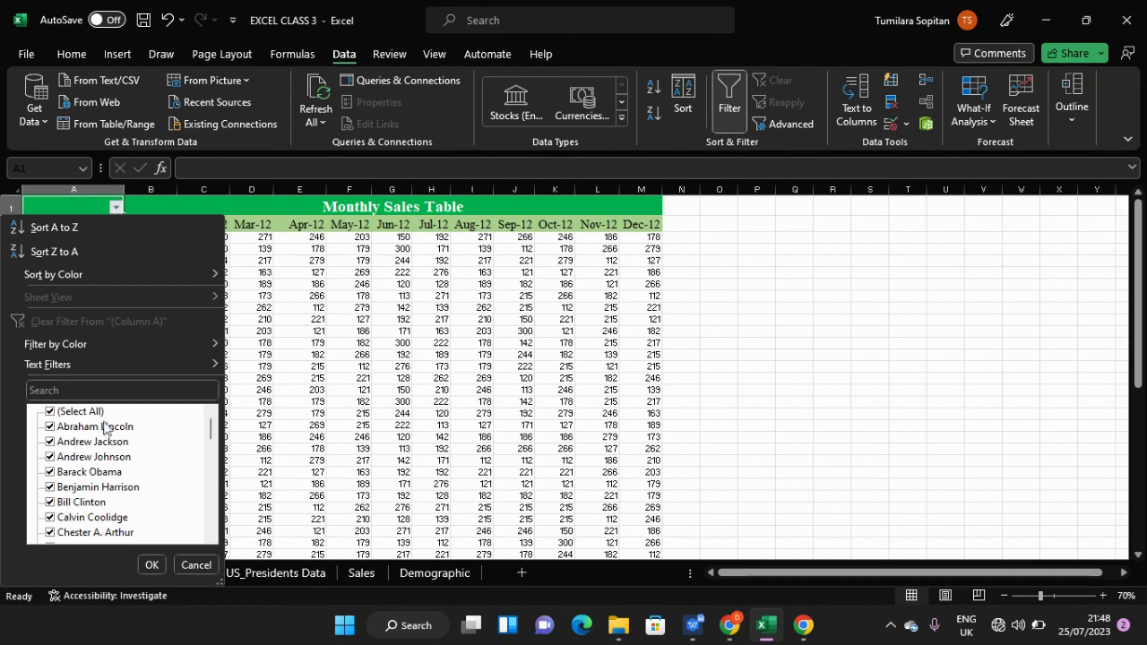
scroll(108, 430, "down", 3)
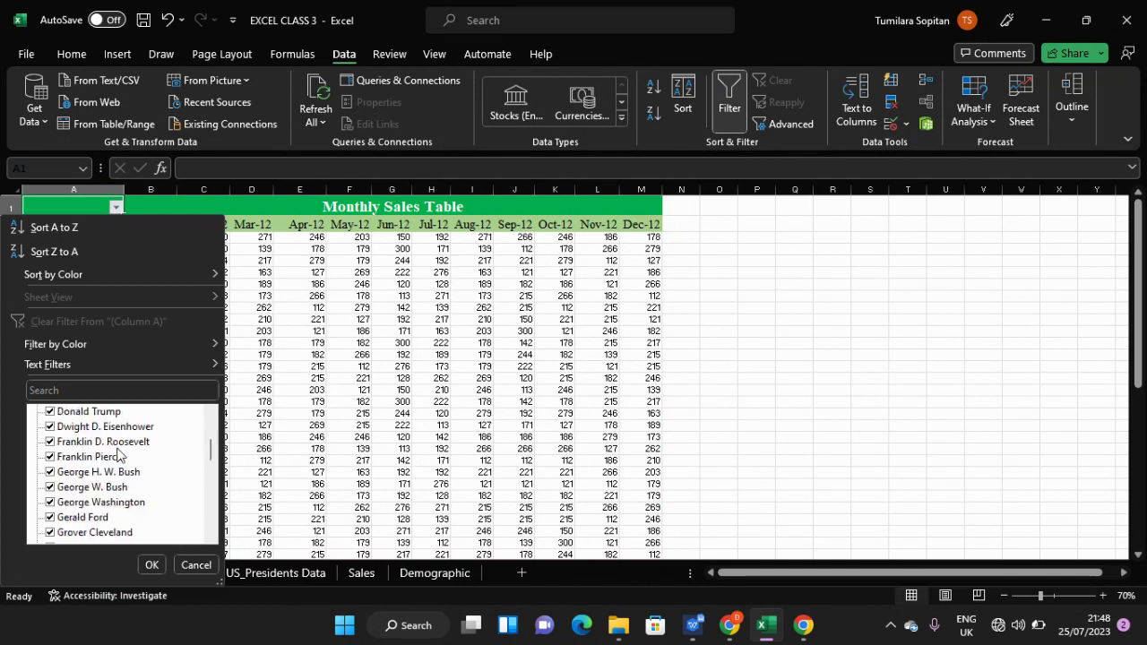
scroll(116, 452, "up", 3)
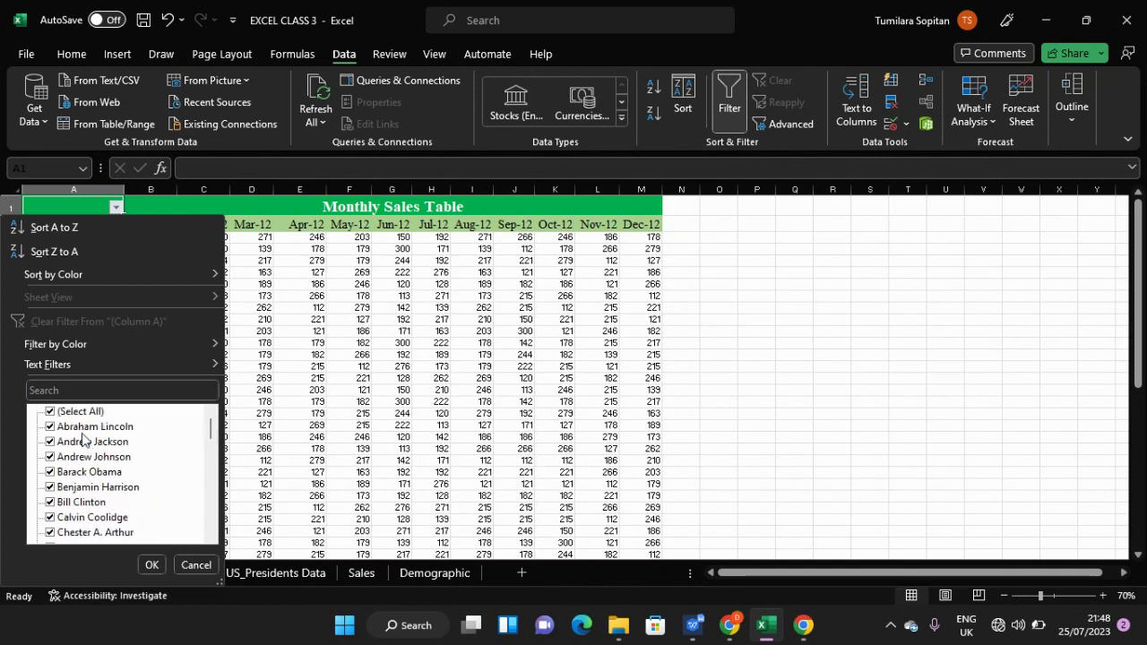
scroll(83, 439, "down", 12)
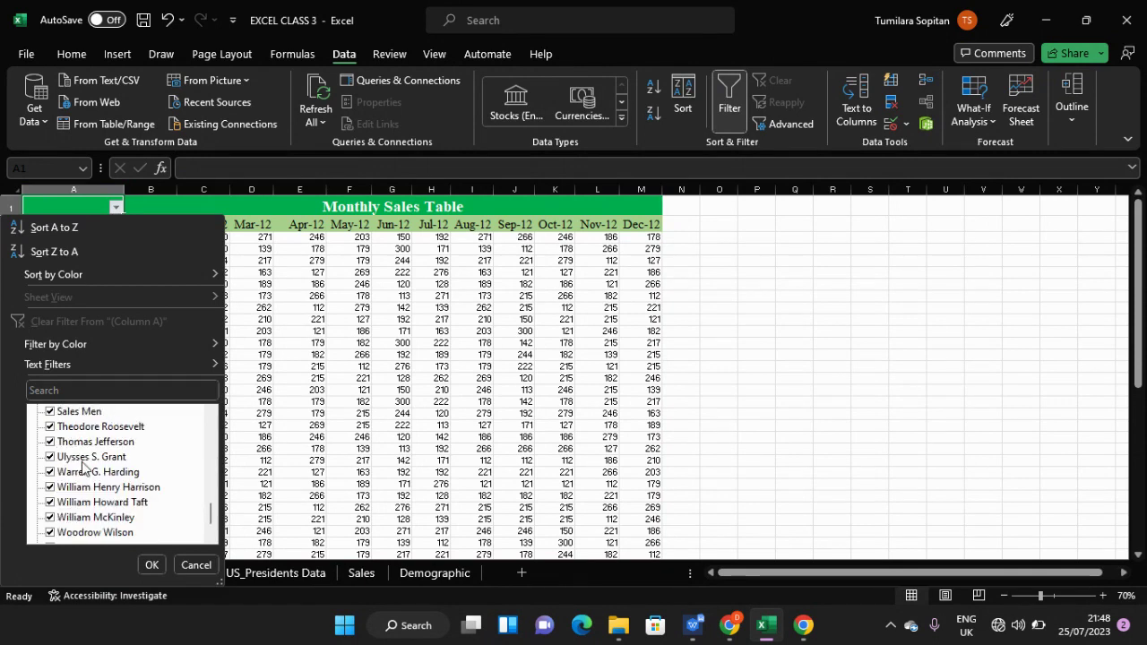
scroll(83, 464, "down", 1)
scroll(81, 468, "up", 13)
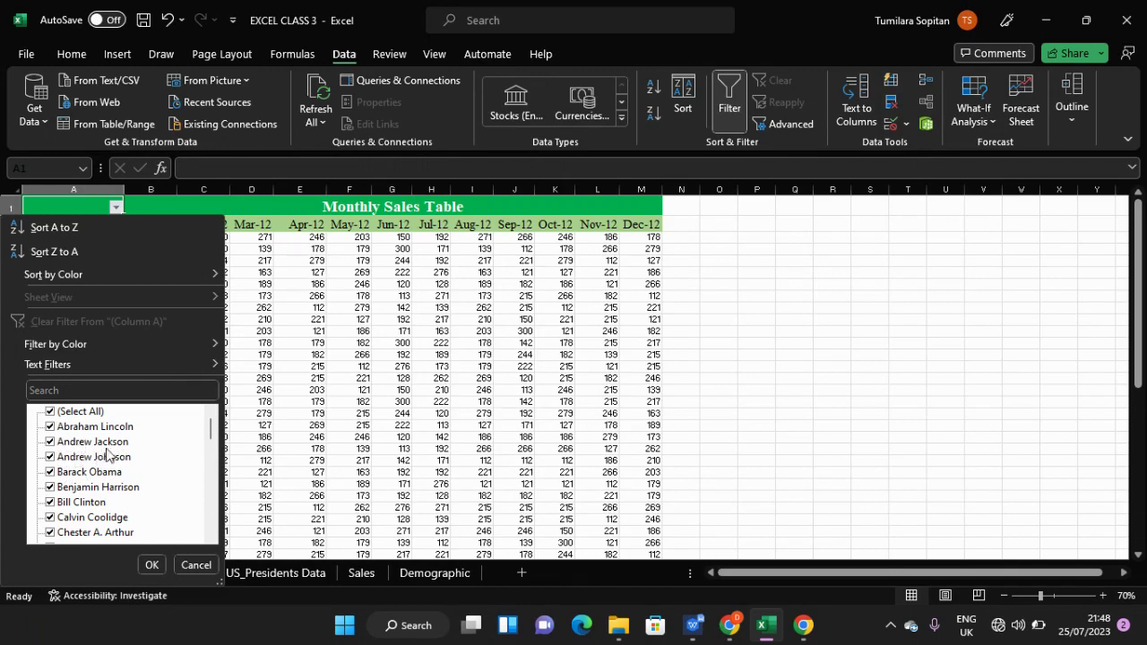
scroll(112, 466, "down", 3)
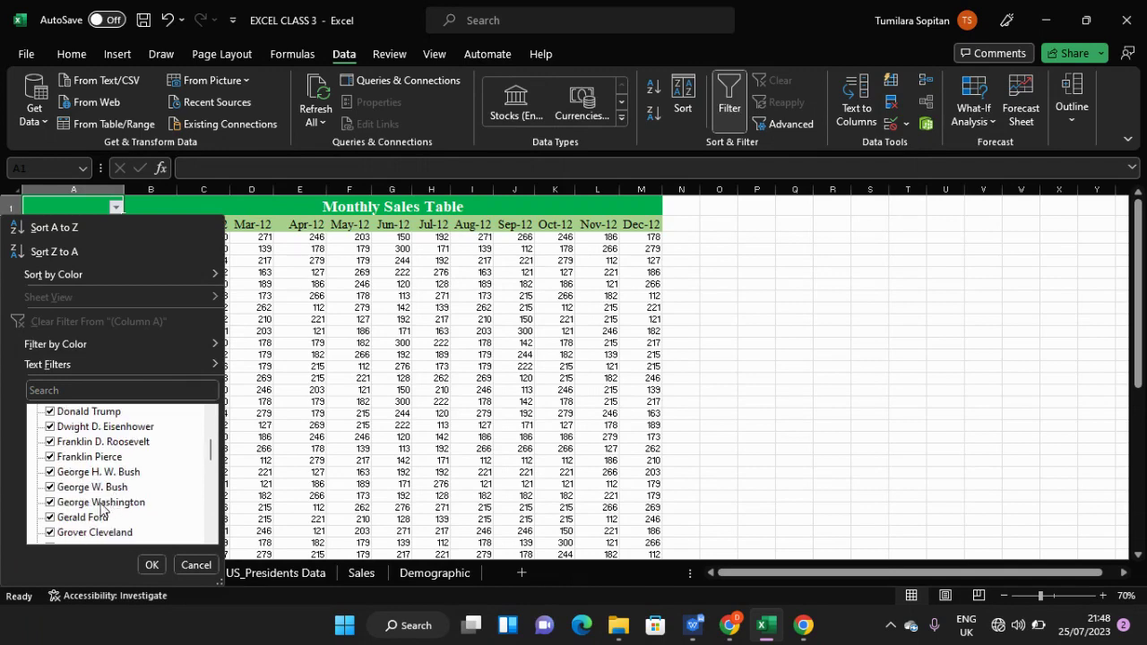
scroll(100, 509, "up", 3)
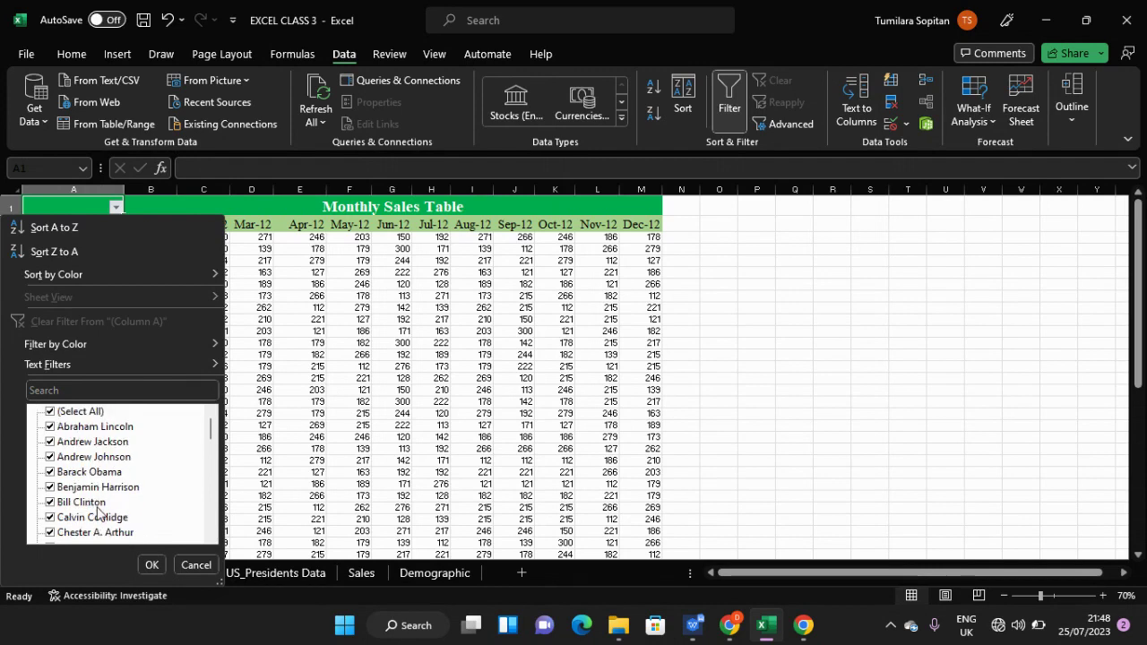
scroll(112, 443, "down", 9)
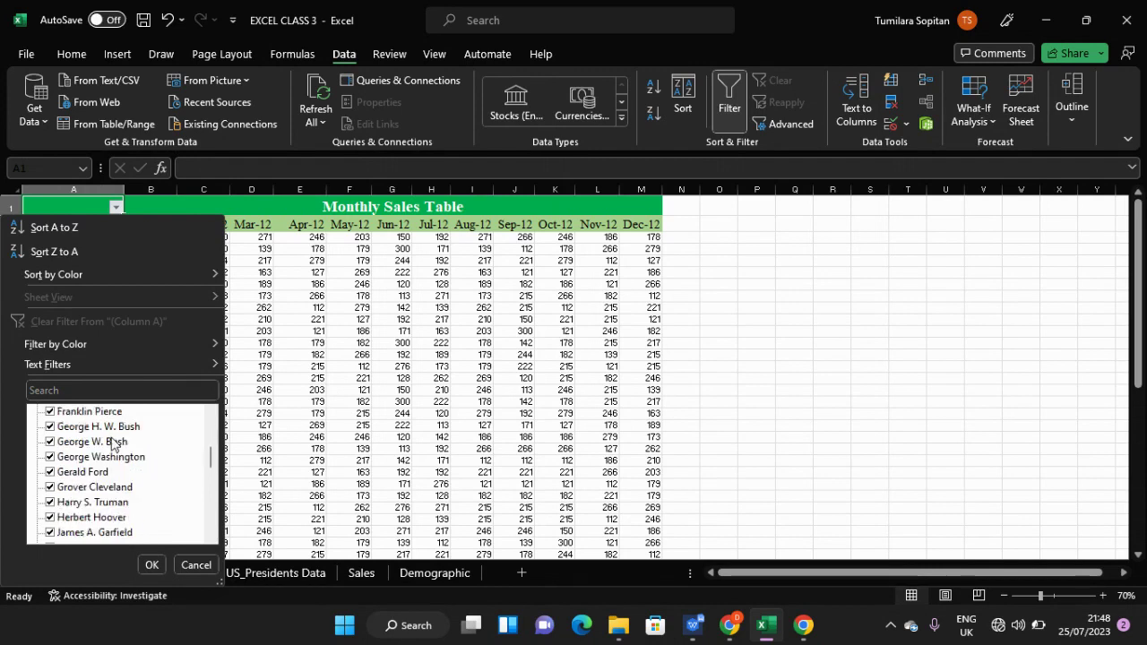
scroll(112, 484, "down", 2)
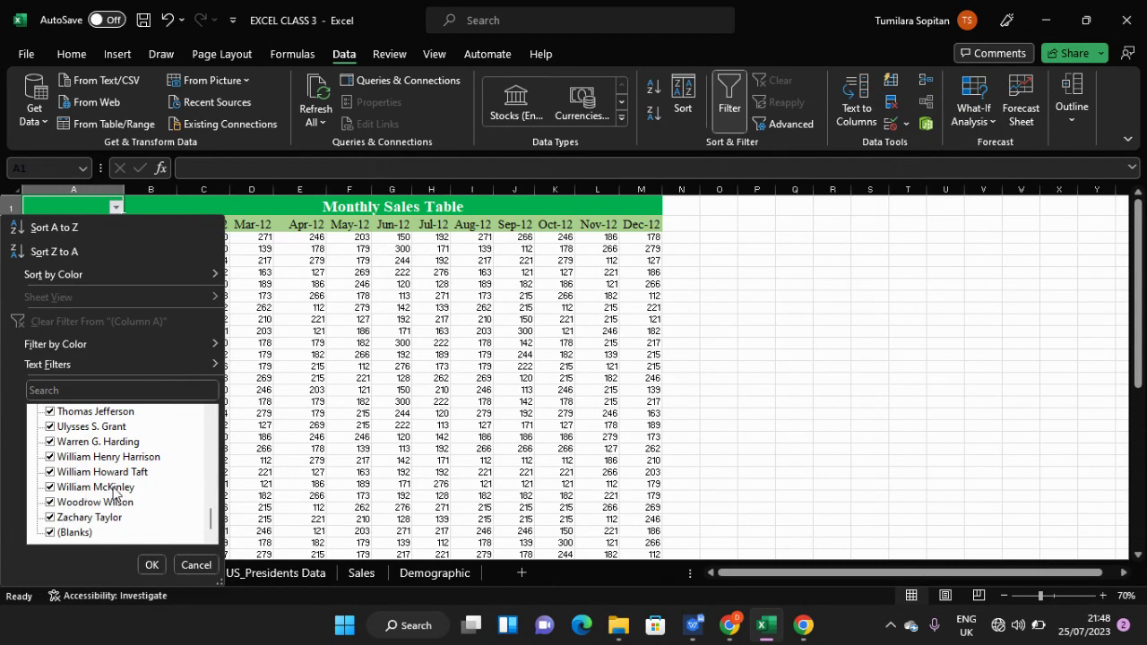
scroll(112, 493, "up", 4)
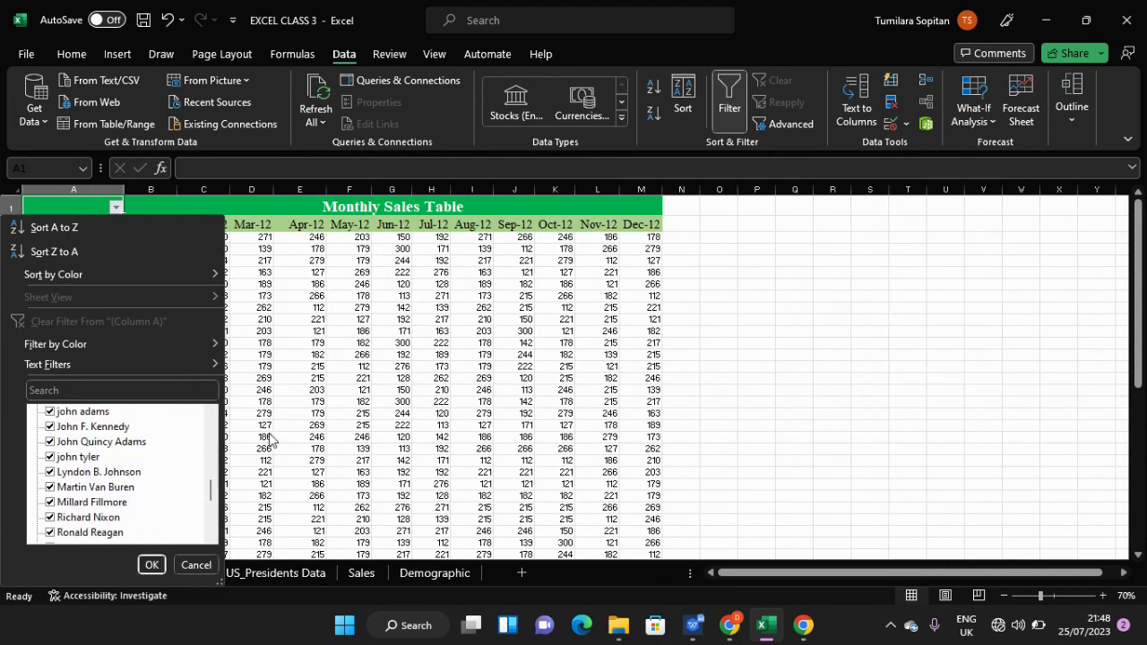
key("Escape")
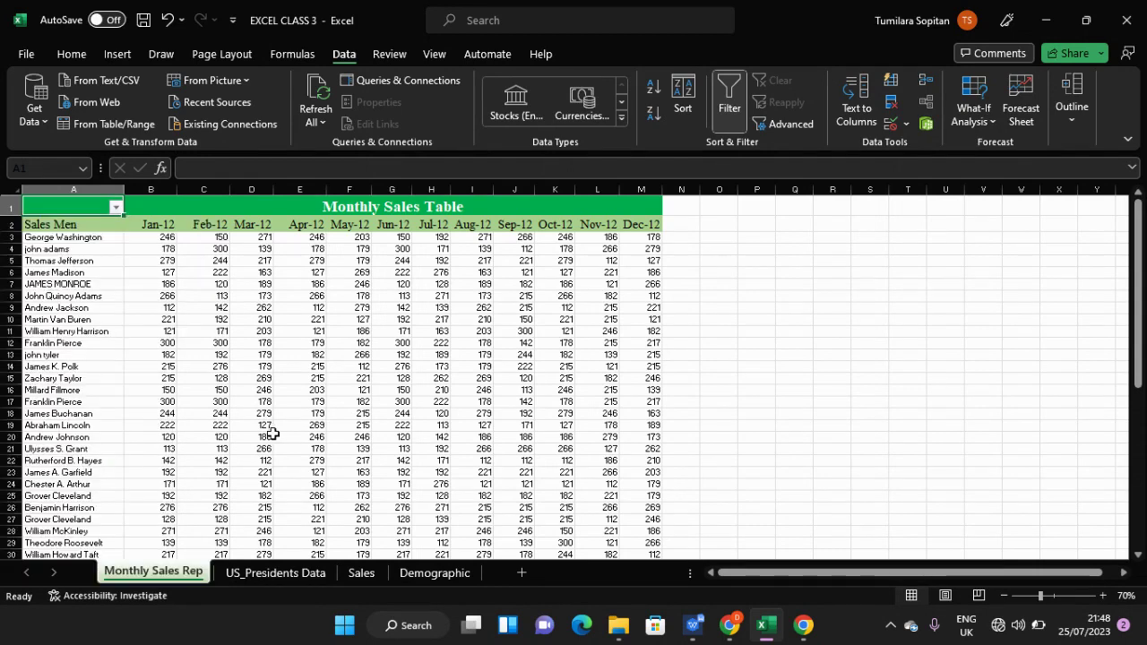
- Untick (Select All) in A1's filter and tick only James Buchanan, showing 1 of 55 records
left_click(94, 240)
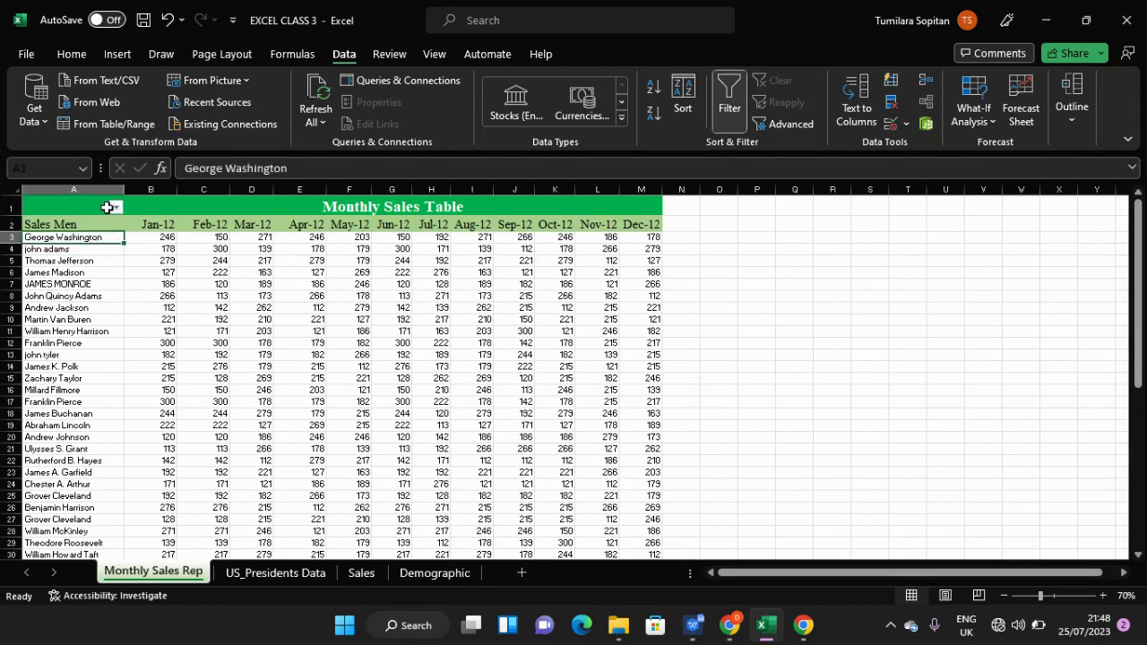
left_click(117, 208)
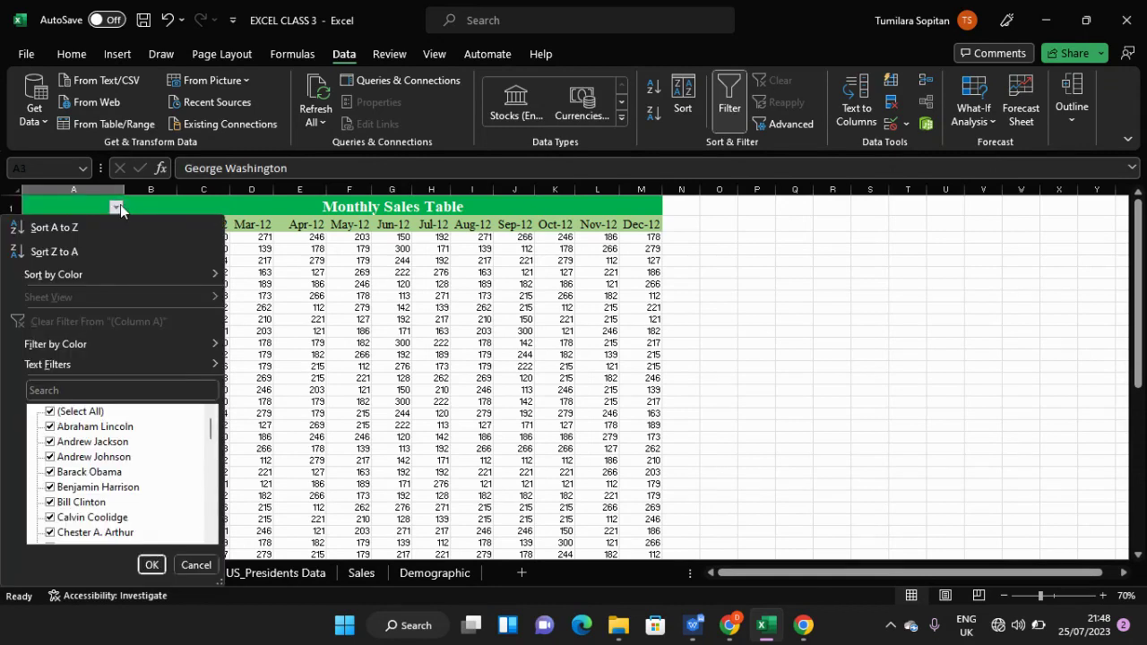
left_click(50, 411)
scroll(89, 519, "down", 5)
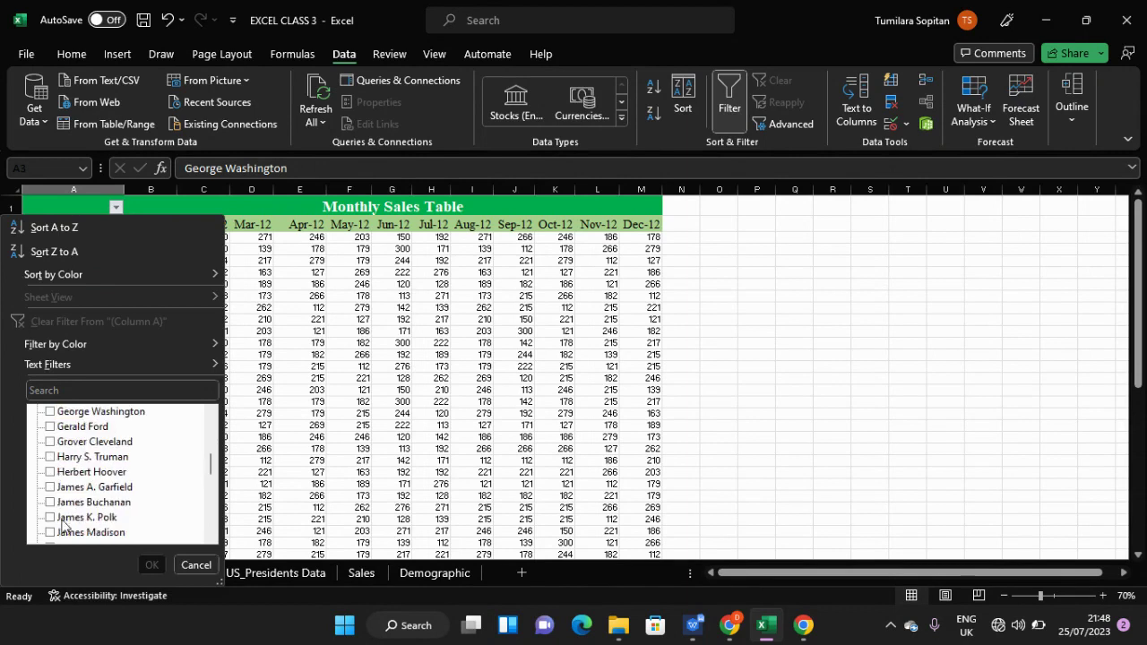
left_click(50, 503)
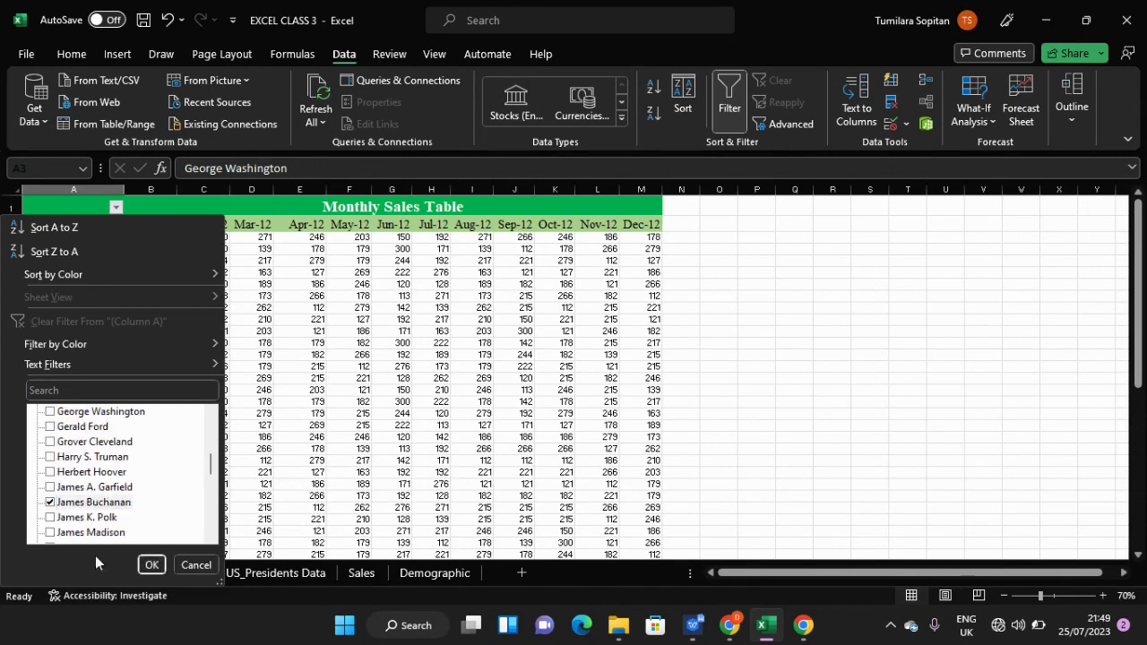
left_click(152, 564)
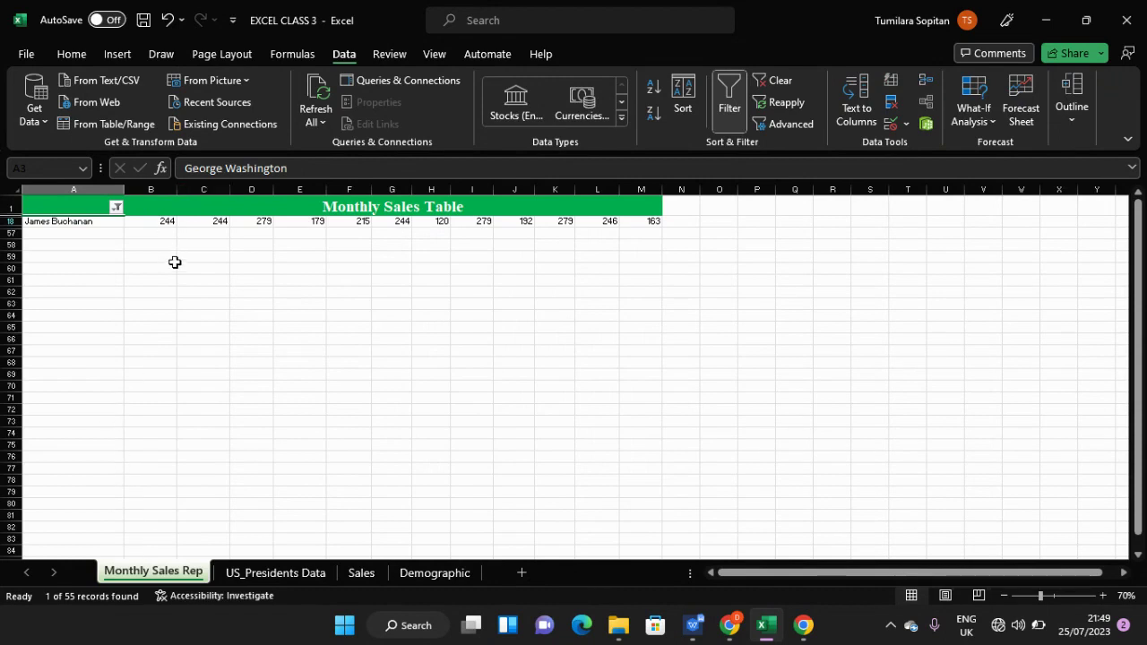
scroll(174, 262, "up", 2)
scroll(175, 266, "up", 1)
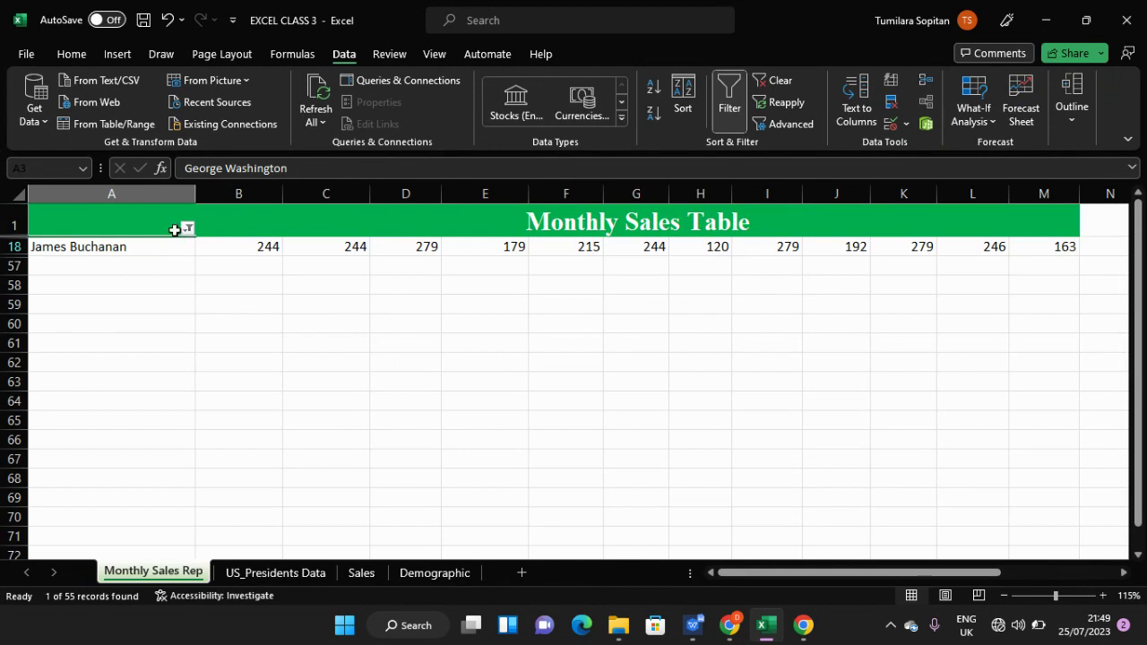
left_click(187, 230)
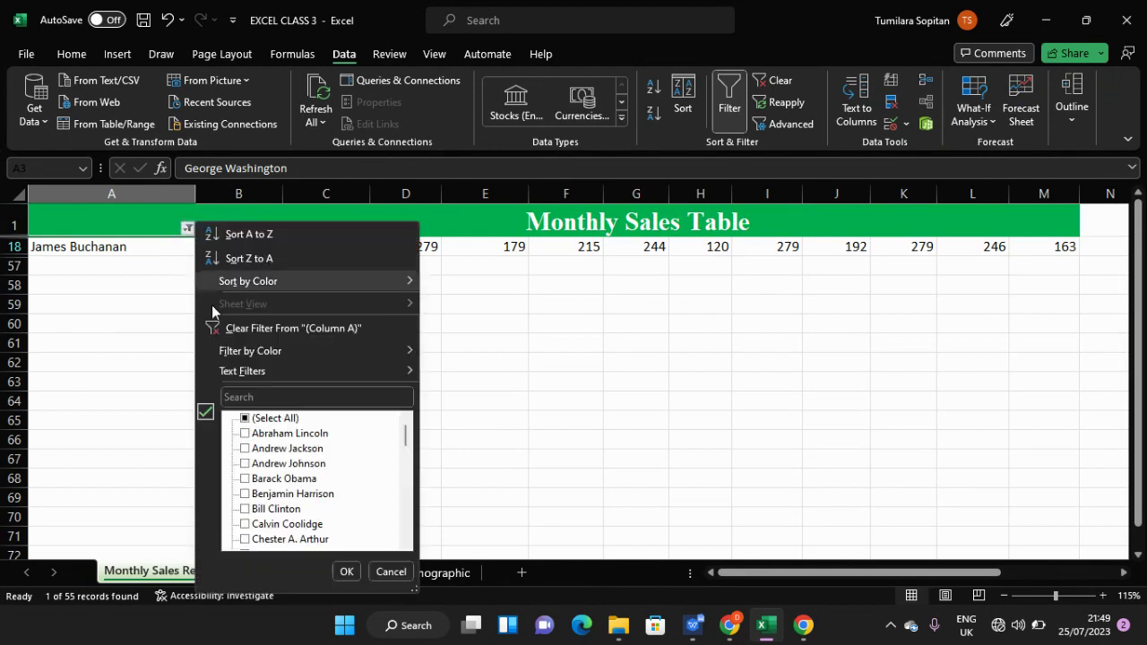
- Re-tick (Select All) in the Sales Men filter so every rep row from George Washington shows
left_click(245, 417)
left_click(345, 570)
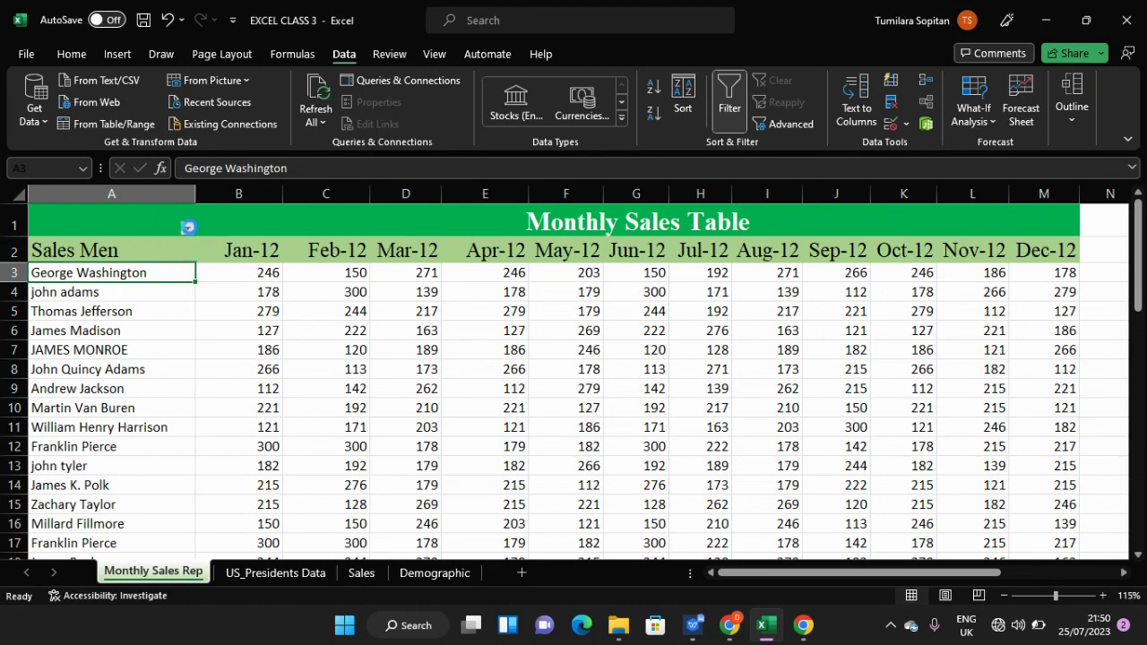
- Open the Sales Men filter dropdown and inspect the Filter by Color and Text Filters submenus
left_click(187, 229)
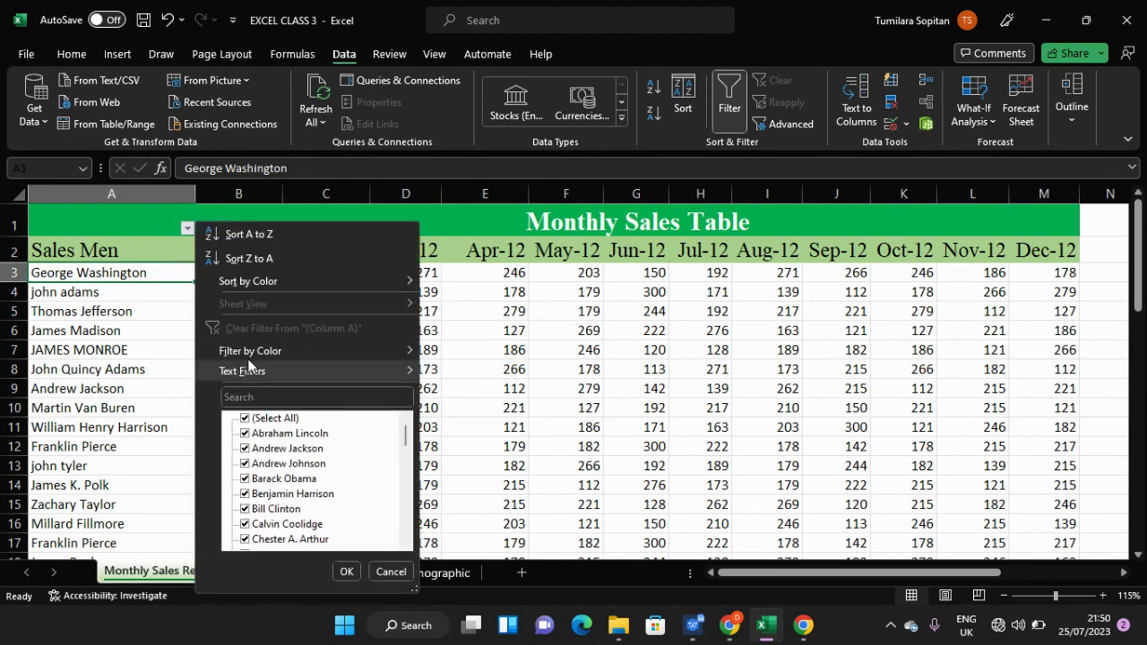
mouse_move(252, 354)
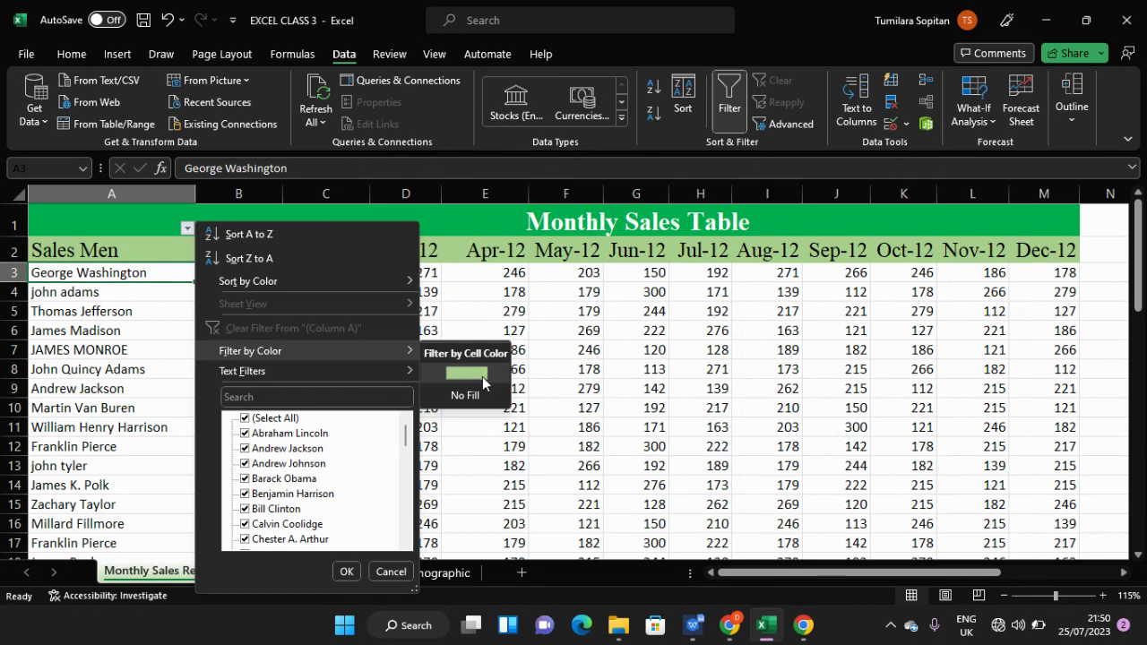
mouse_move(364, 371)
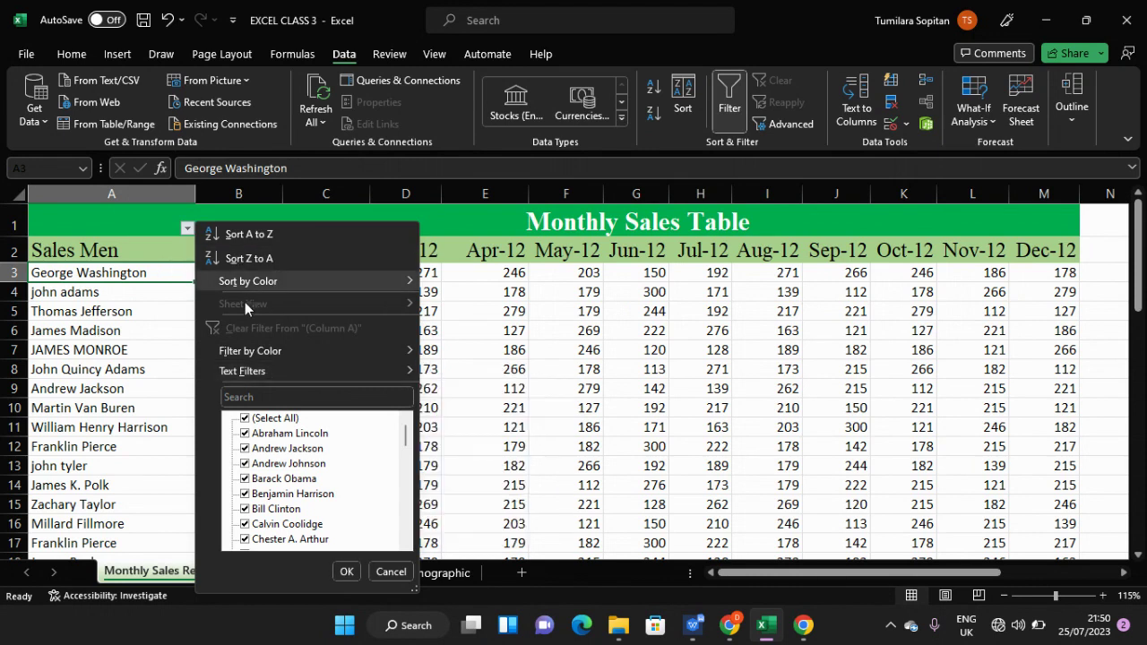
- Sort only the Sales Men column A to Z, review the result, then undo the sort
left_click(245, 238)
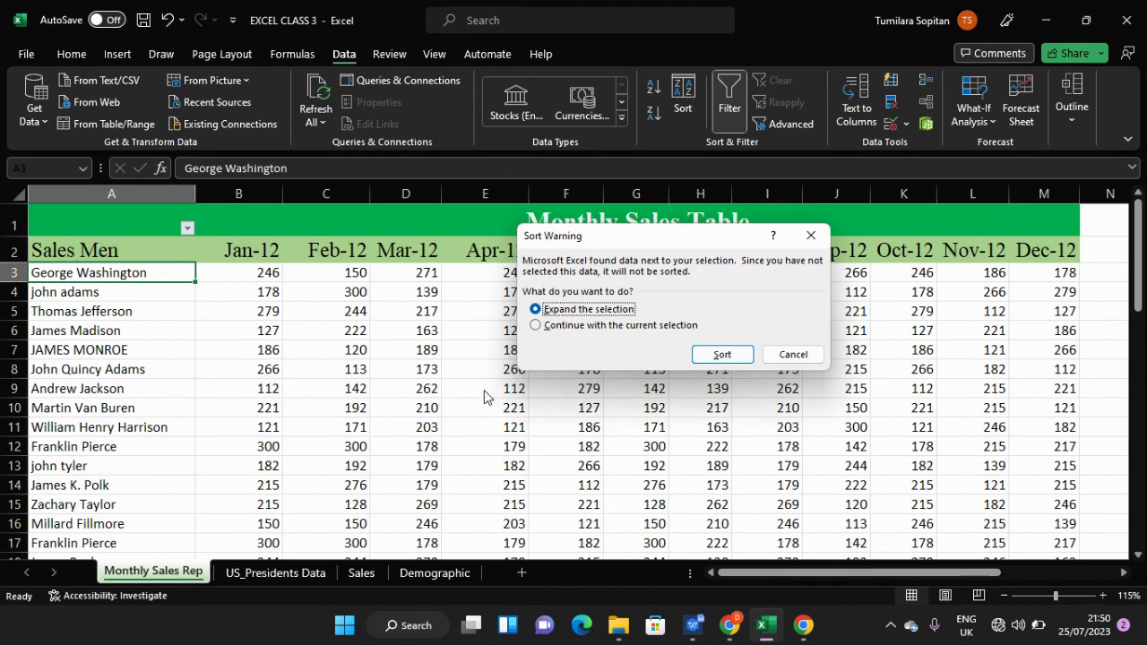
left_click(535, 325)
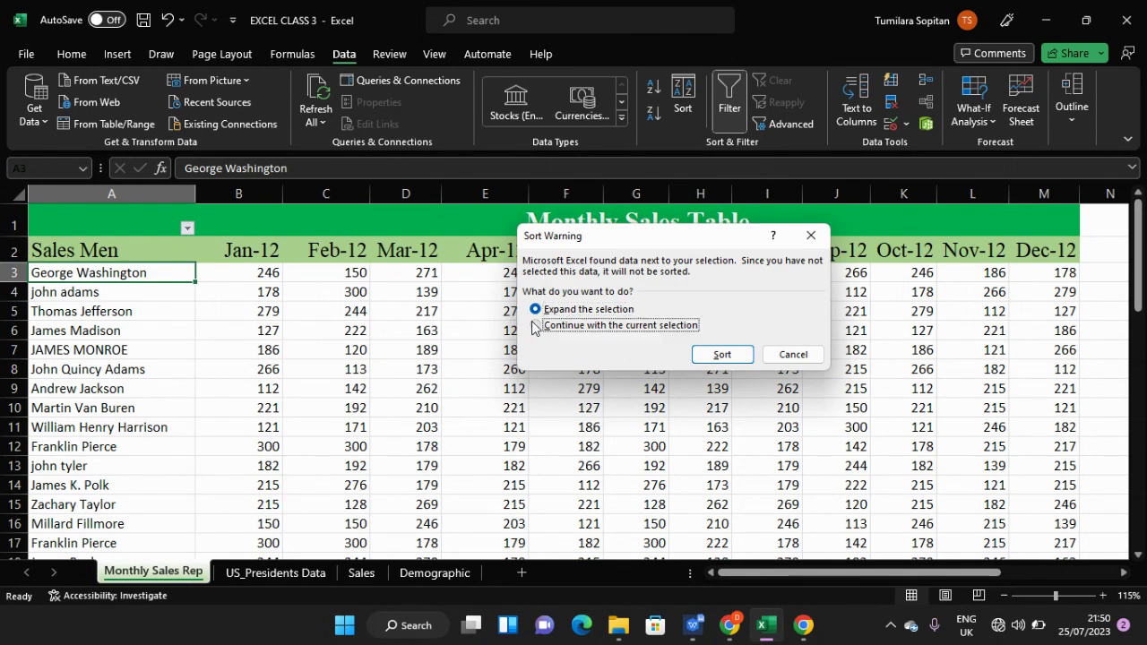
left_click(721, 355)
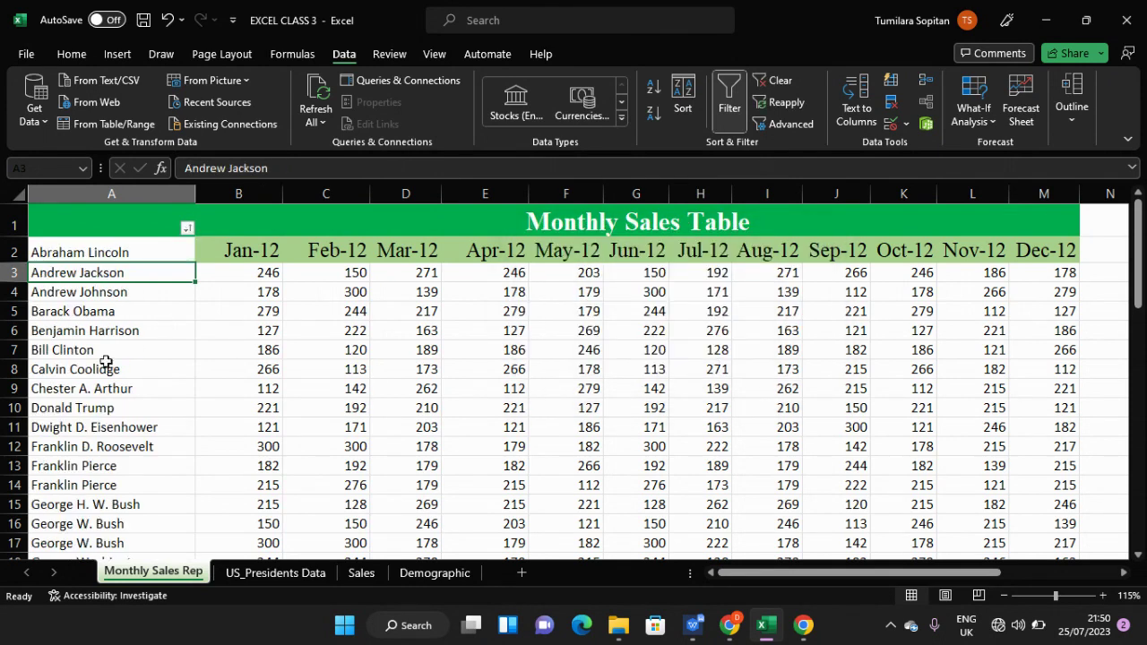
scroll(107, 376, "down", 3)
scroll(123, 430, "up", 3)
scroll(125, 412, "down", 10)
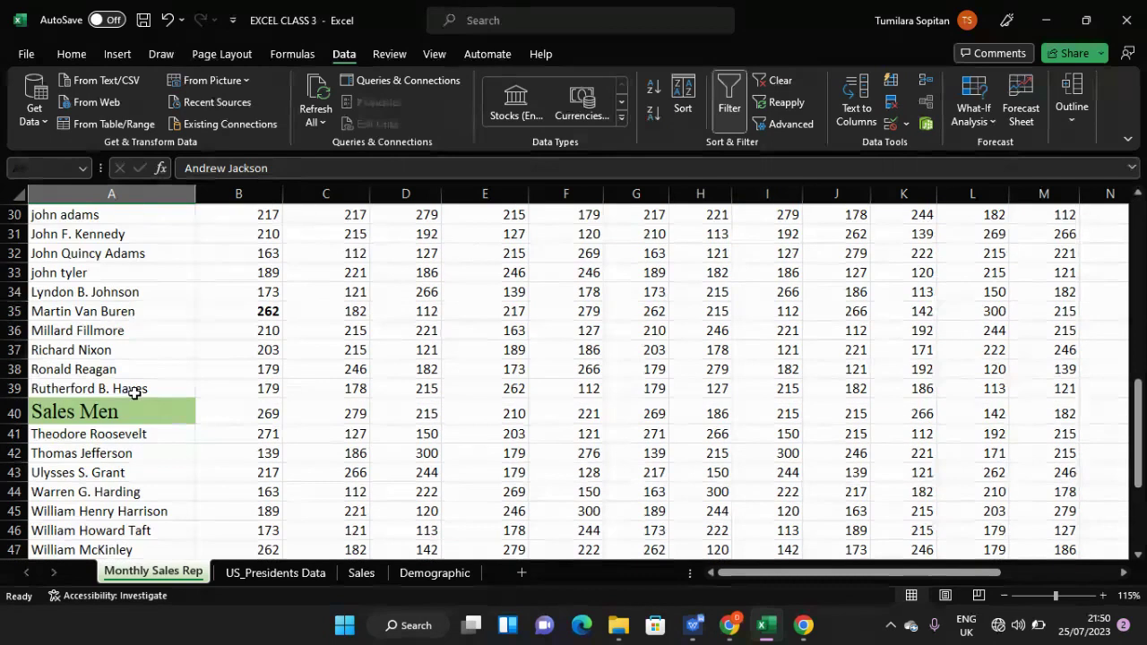
scroll(134, 394, "up", 10)
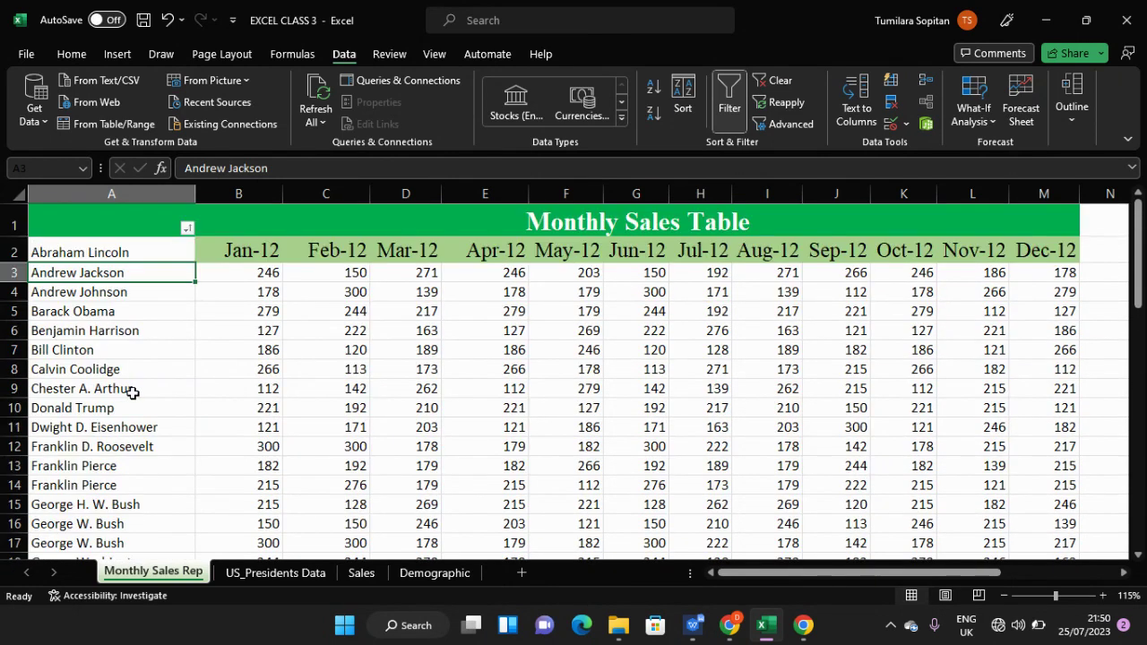
key("ctrl+z")
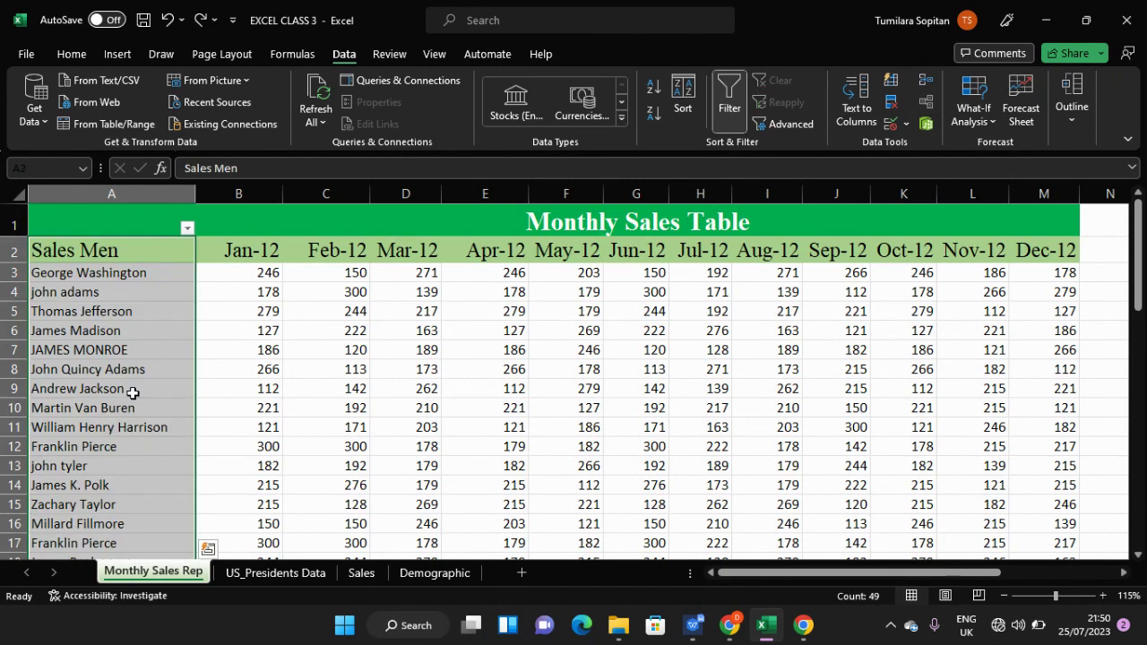
- Toggle the header filter arrows off and back on with Data > Filter and Ctrl+Shift+L
left_click(161, 244)
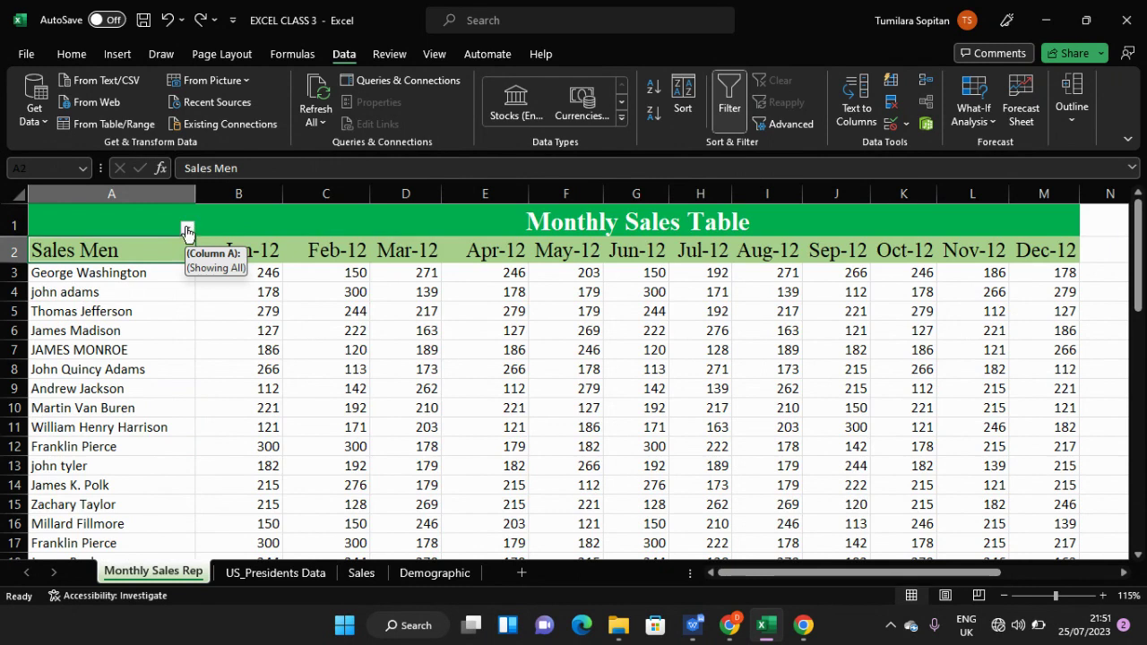
left_click(737, 90)
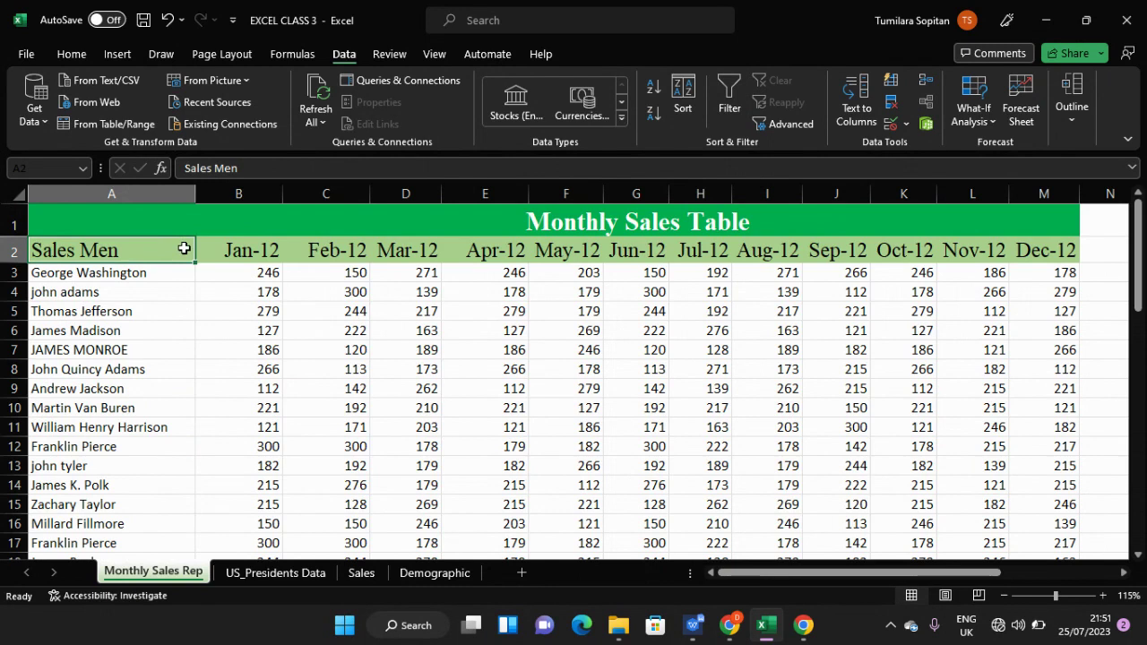
left_click(162, 295)
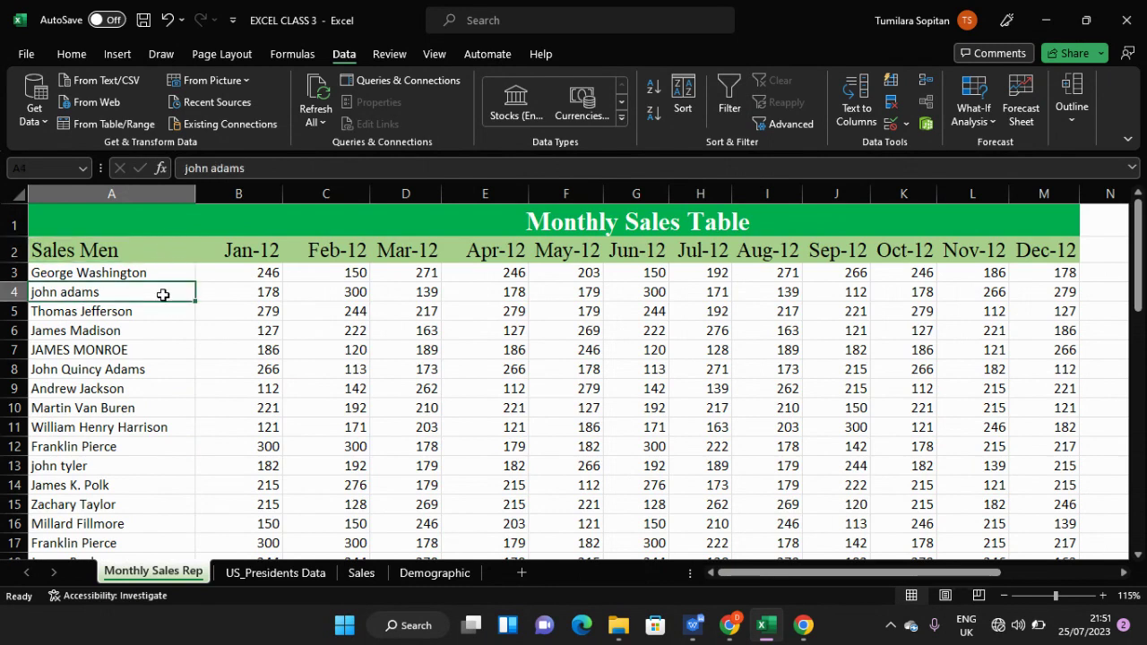
left_click(166, 250)
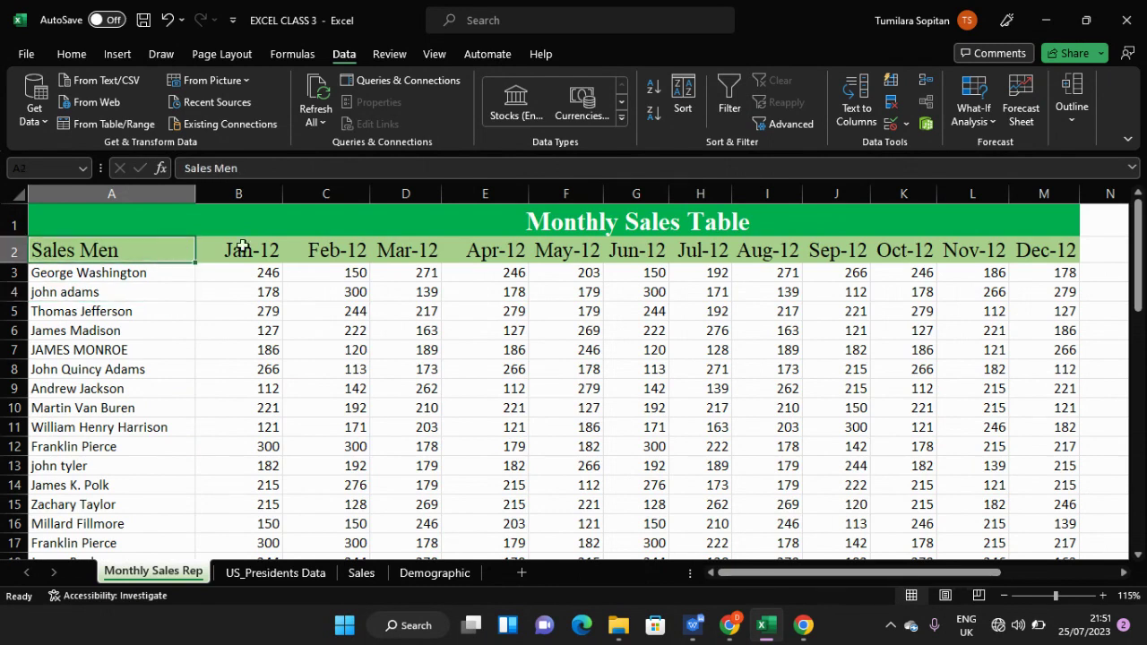
left_click(728, 99)
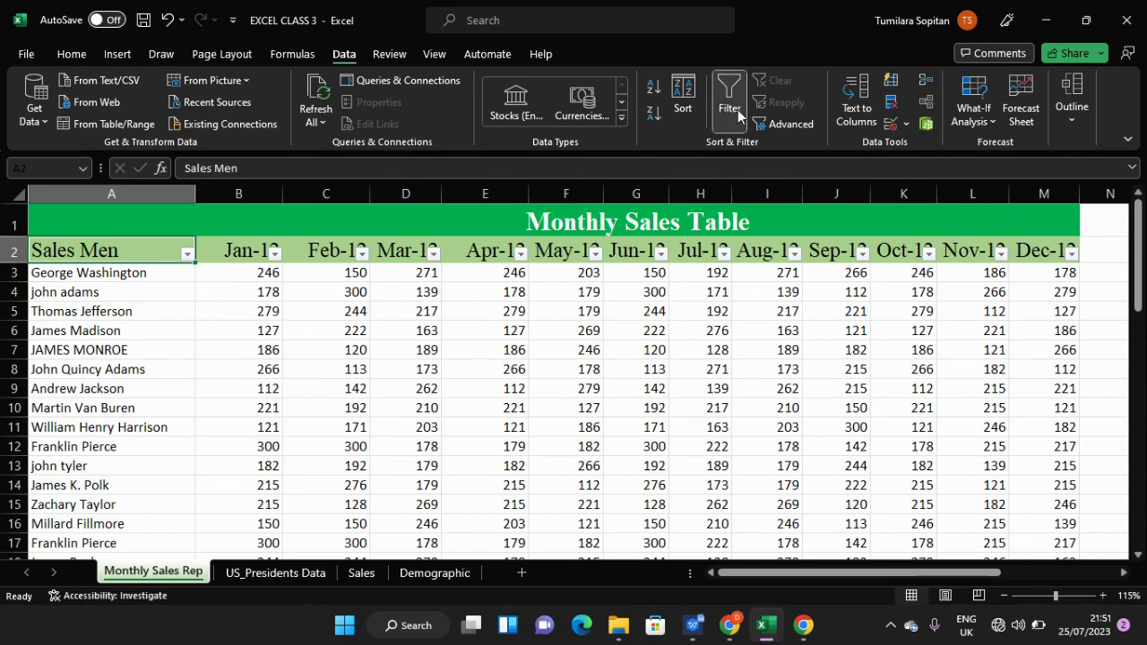
left_click(729, 100)
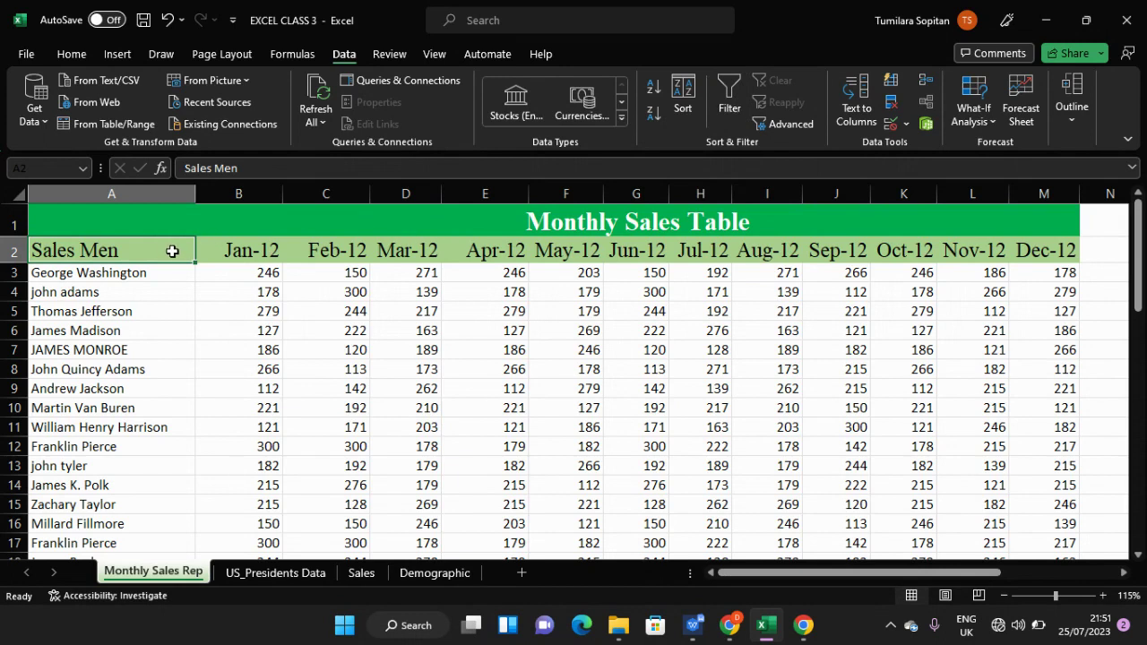
key("ctrl+shift+l")
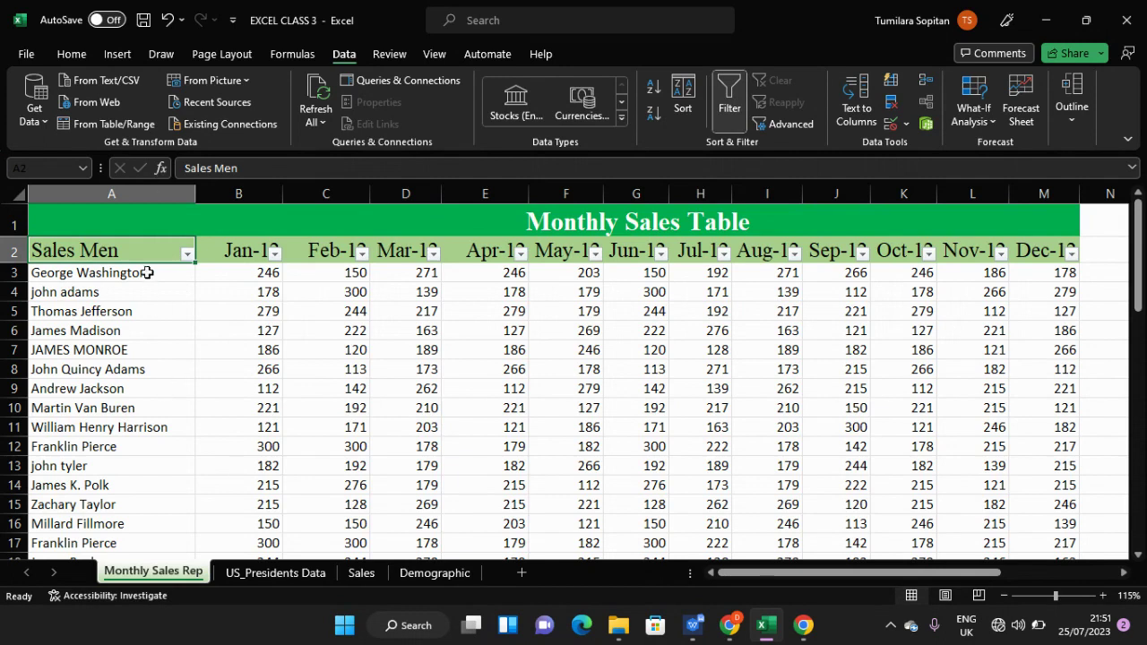
left_click(147, 288)
- Sort the Sales Men names A to Z so Abraham Lincoln comes first
left_click(188, 255)
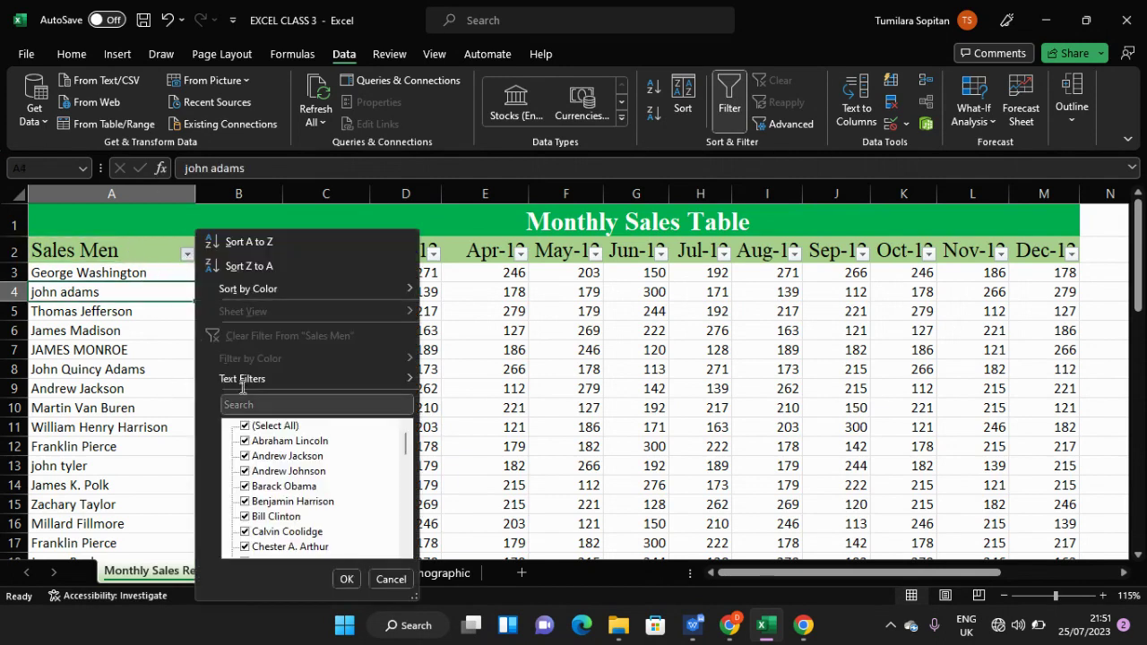
mouse_move(263, 293)
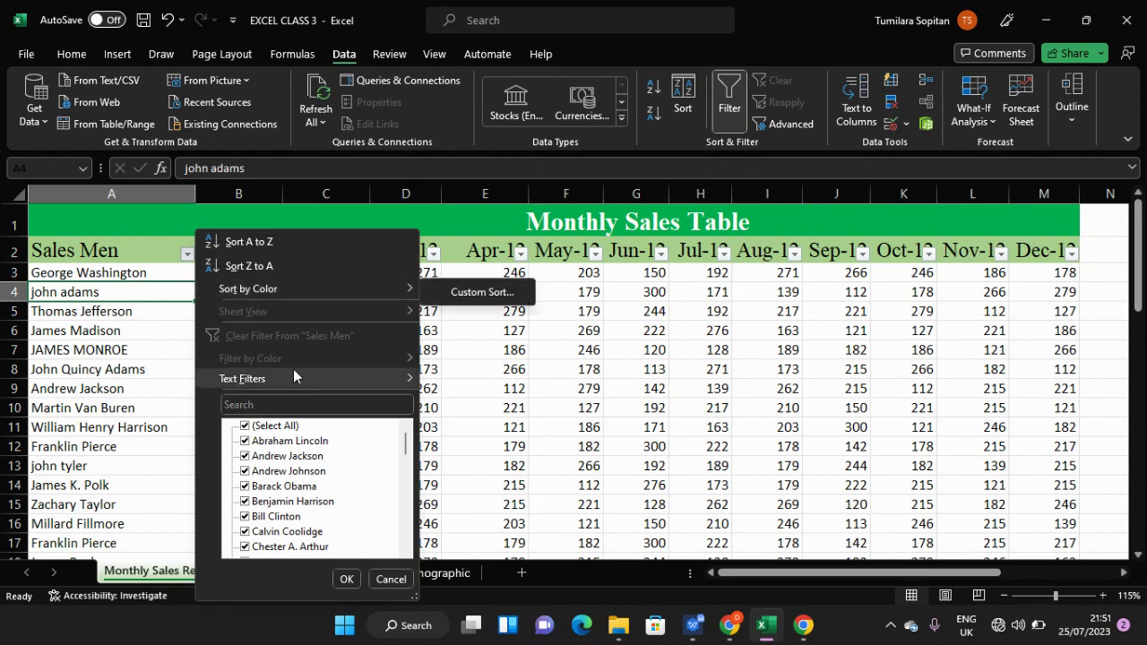
left_click(258, 243)
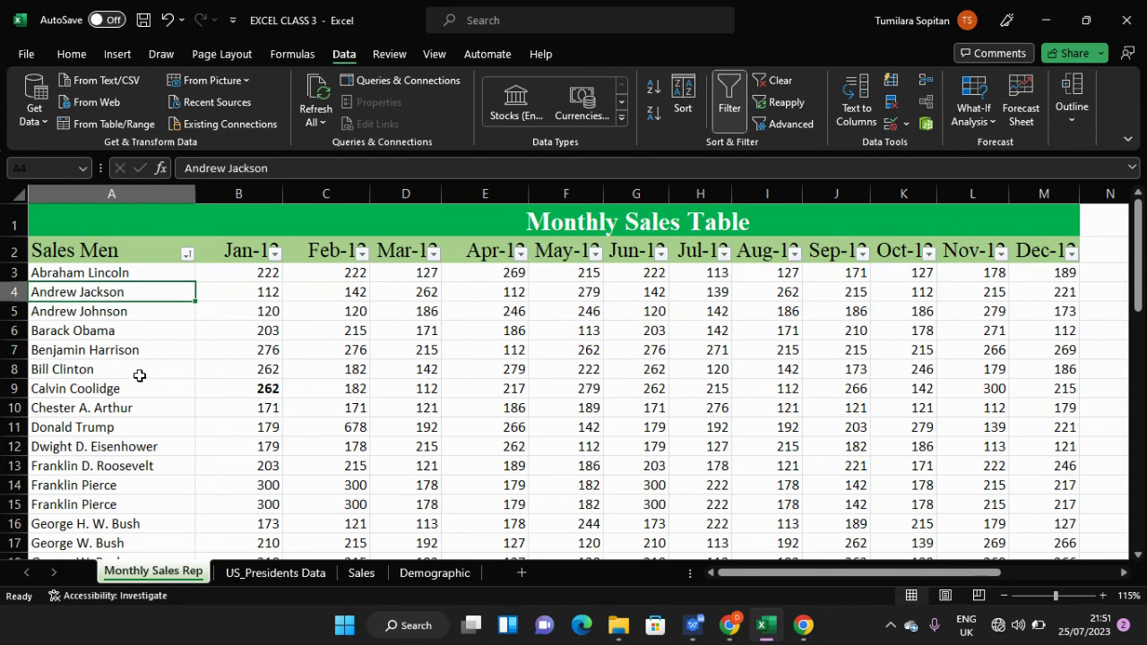
scroll(141, 392, "down", 1)
scroll(141, 391, "up", 1)
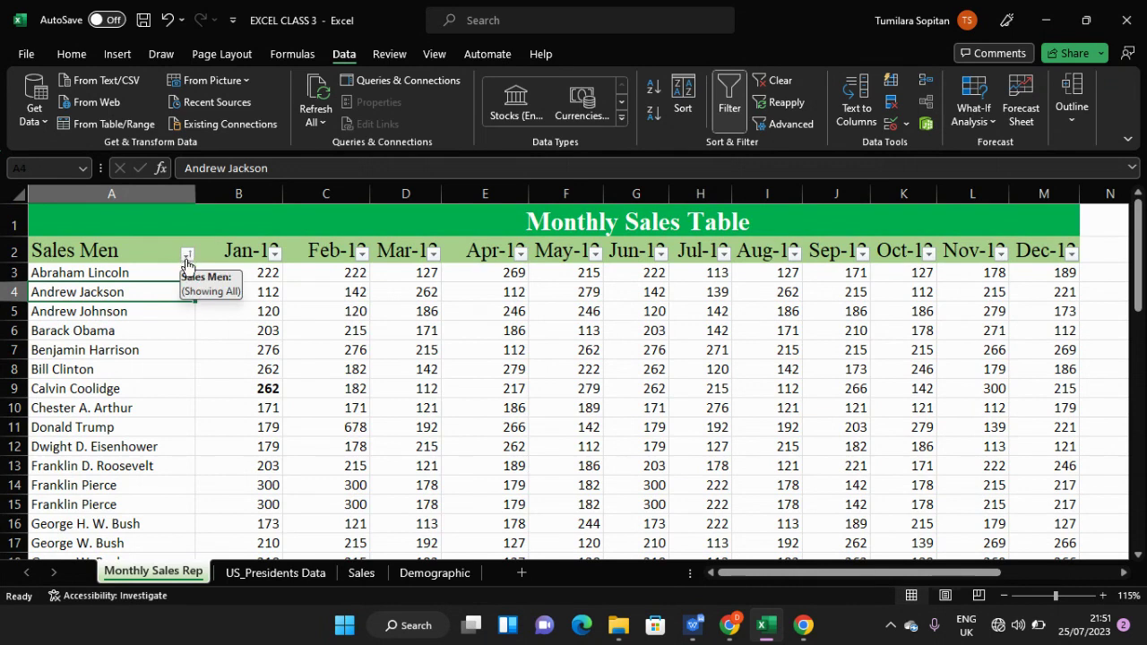
key("ctrl+z")
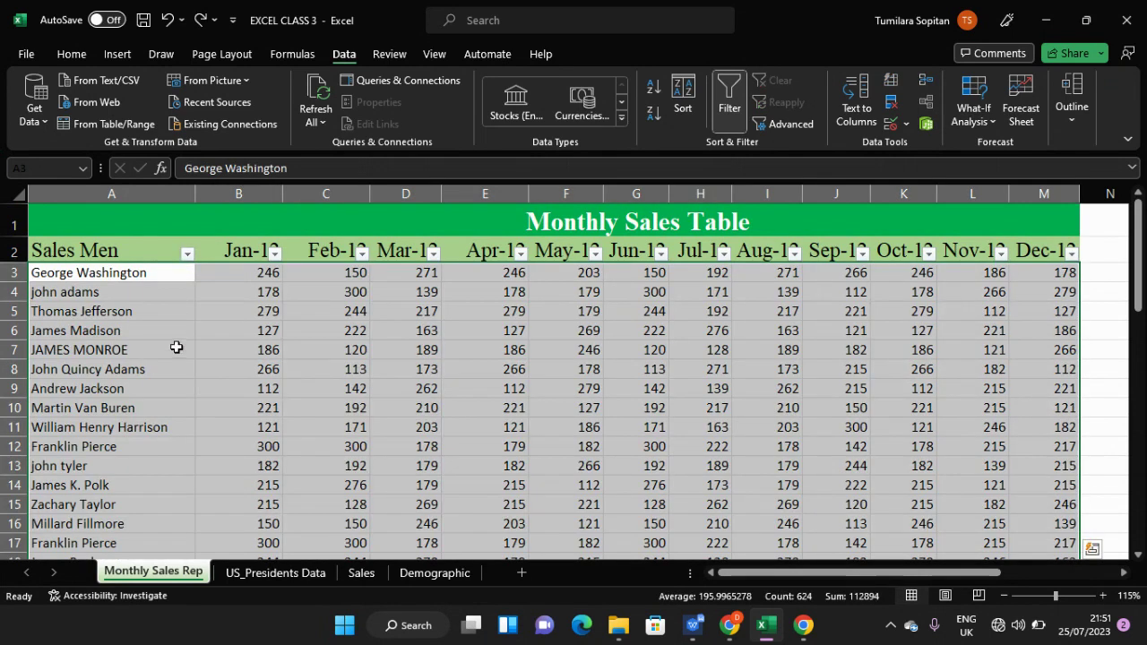
scroll(177, 390, "up", 1, "ctrl")
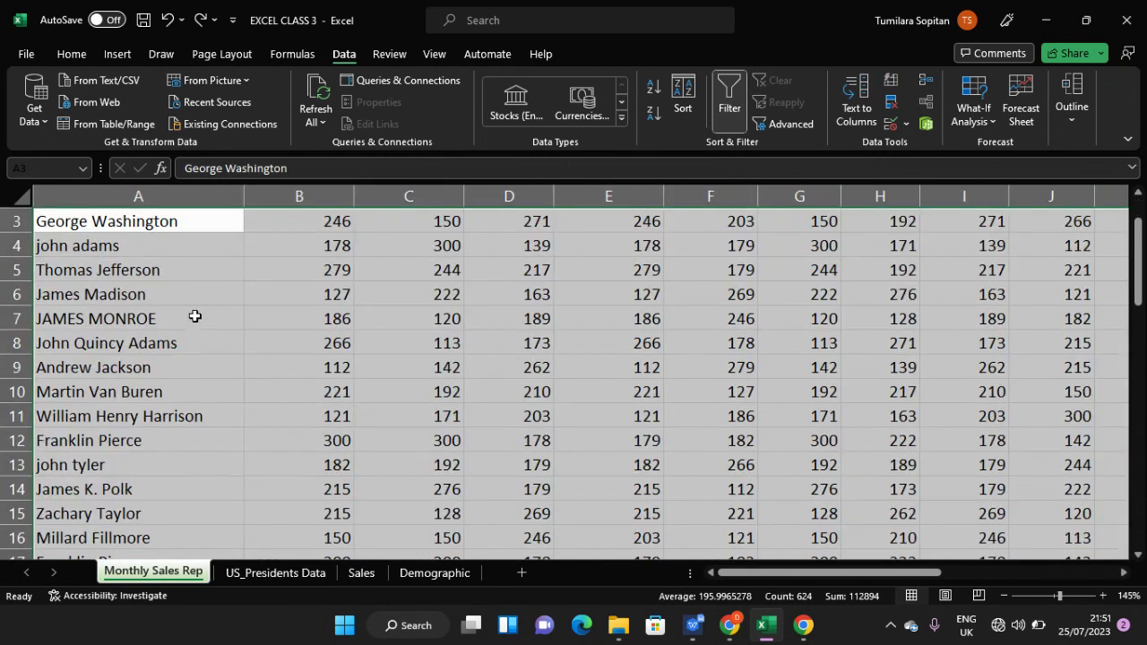
scroll(193, 316, "up", 1, "ctrl")
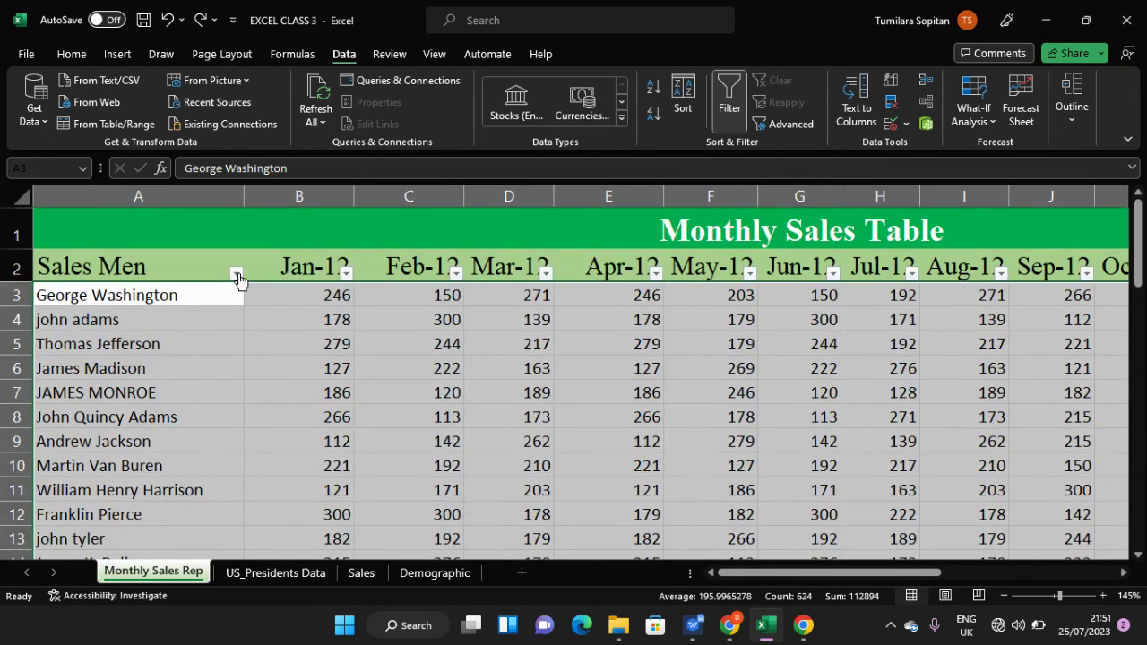
left_click(236, 273)
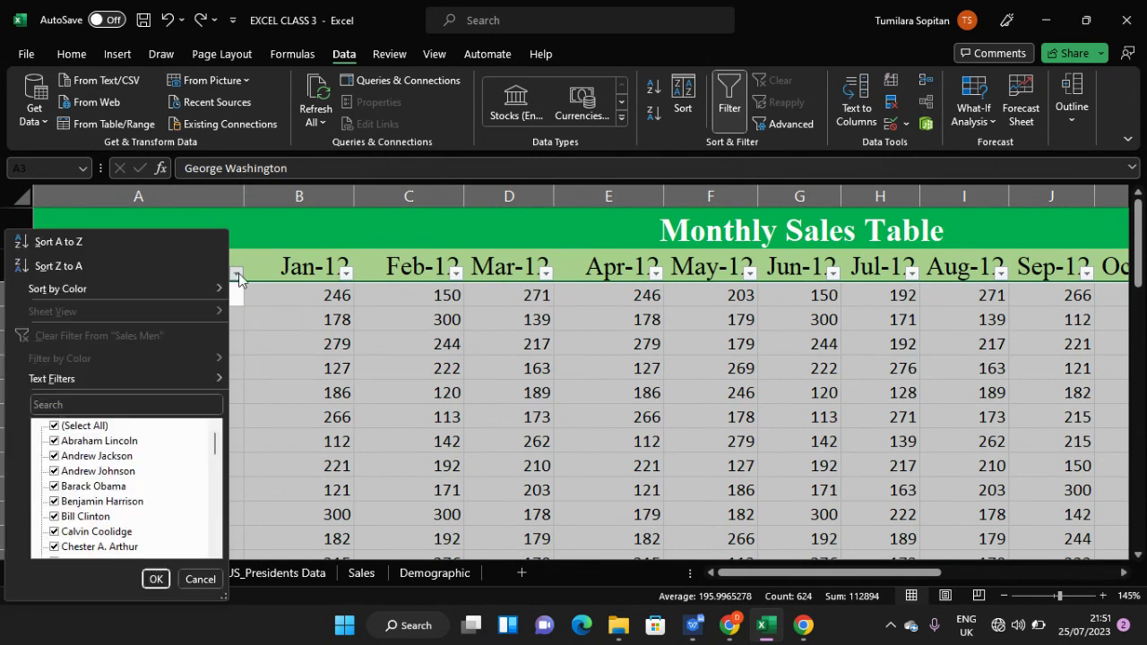
left_click(142, 245)
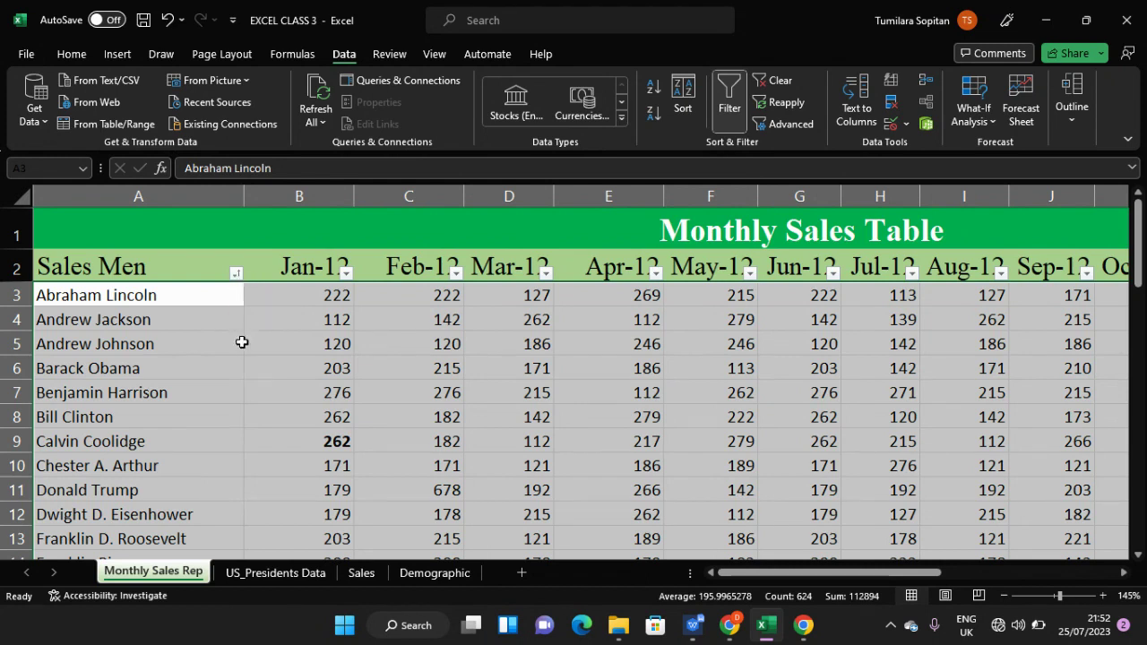
- Sort the Sales Men names Z to A from the column's filter dropdown
scroll(237, 350, "up", 3, "ctrl")
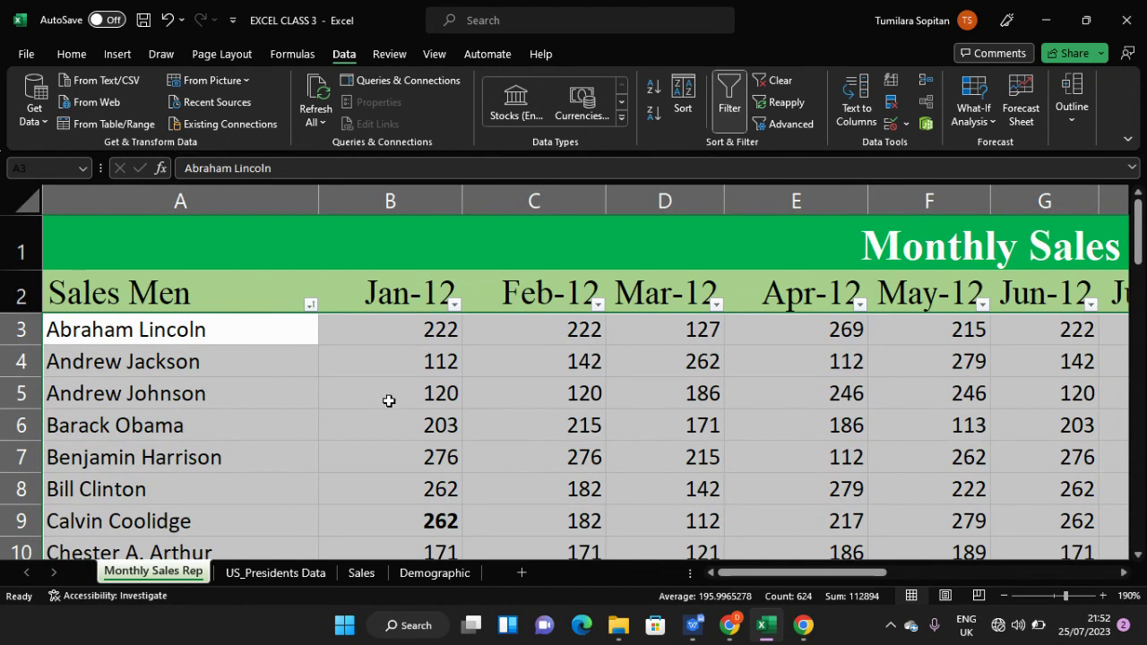
scroll(390, 401, "down", 3)
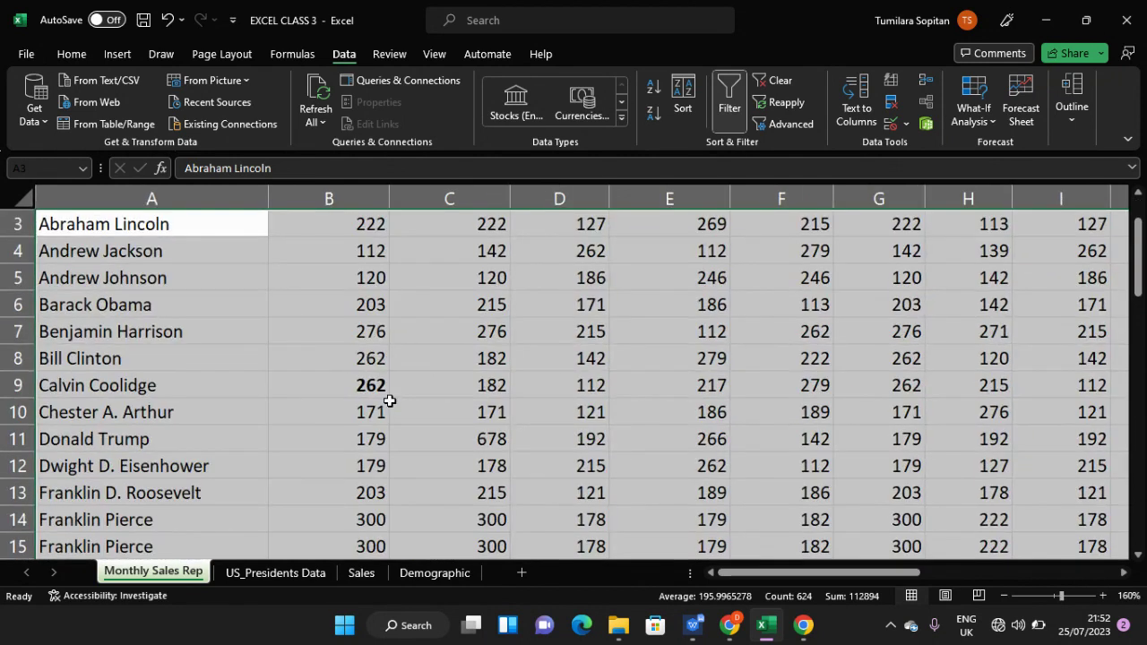
scroll(389, 401, "down", 3)
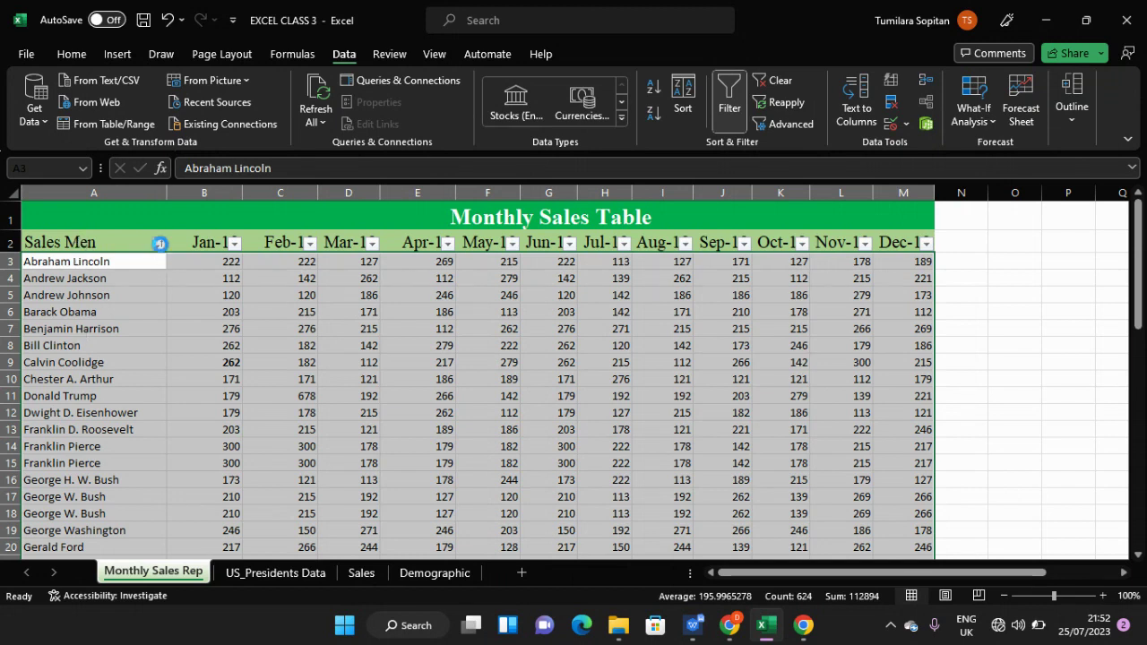
left_click(159, 244)
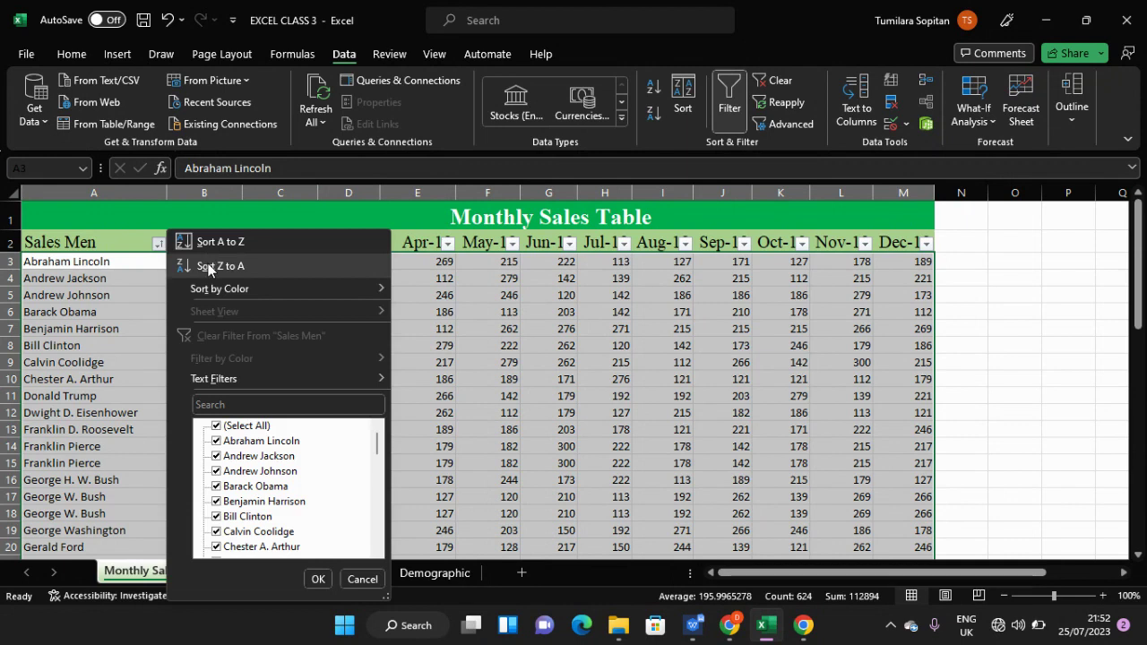
left_click(209, 266)
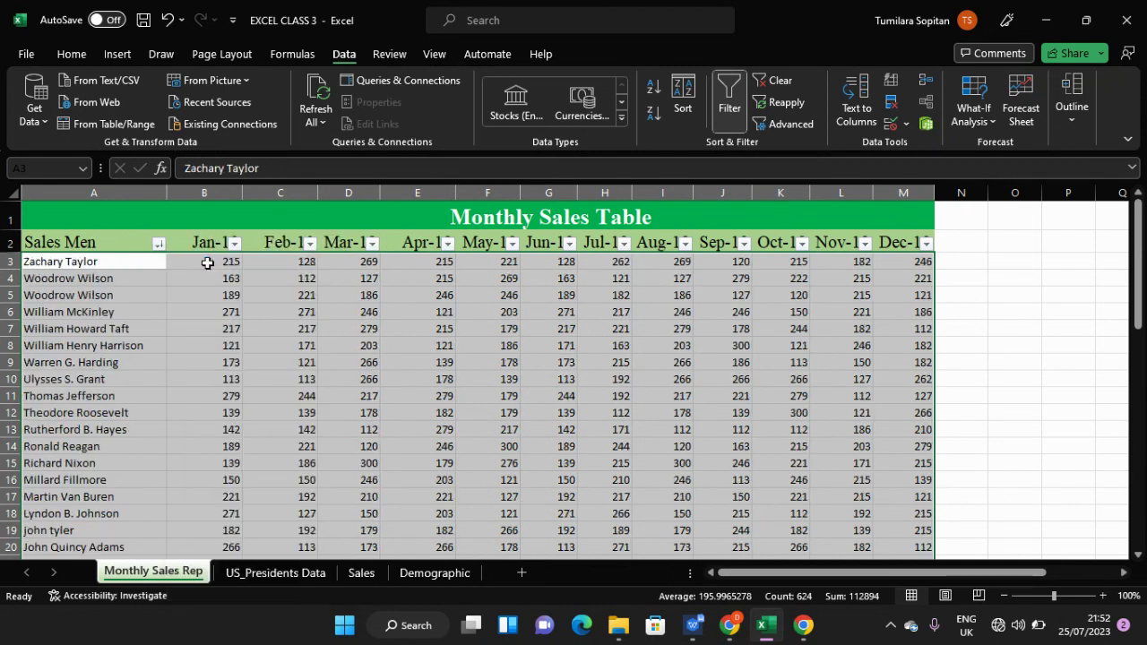
- Restore the A to Z sort and turn off the header filter arrows
left_click(158, 243)
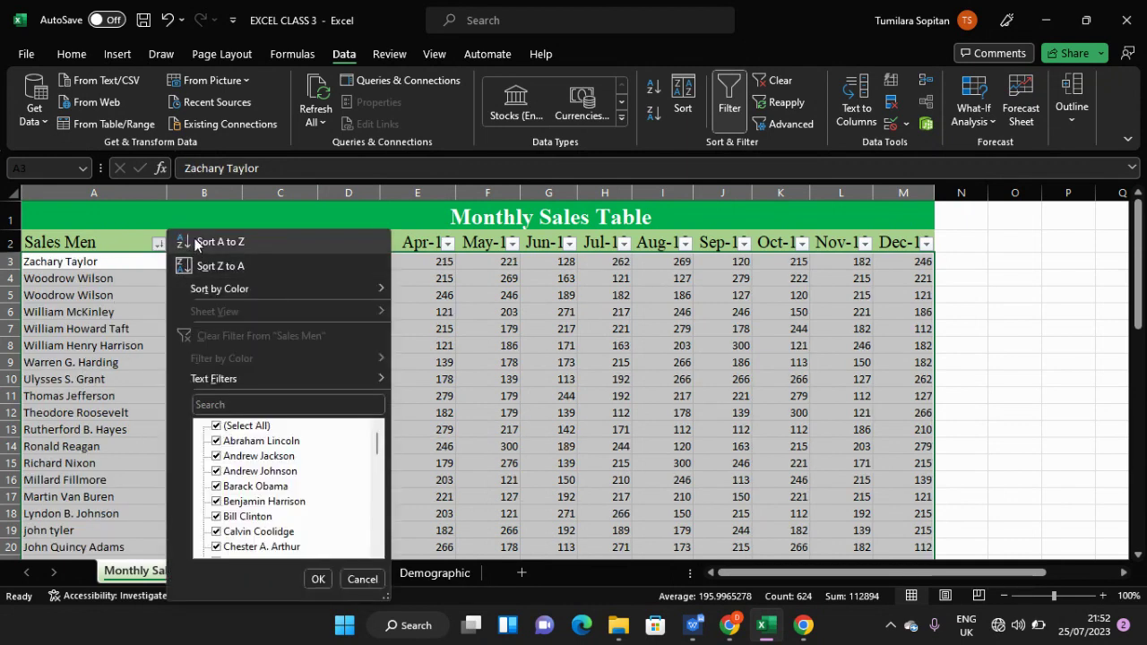
left_click(208, 242)
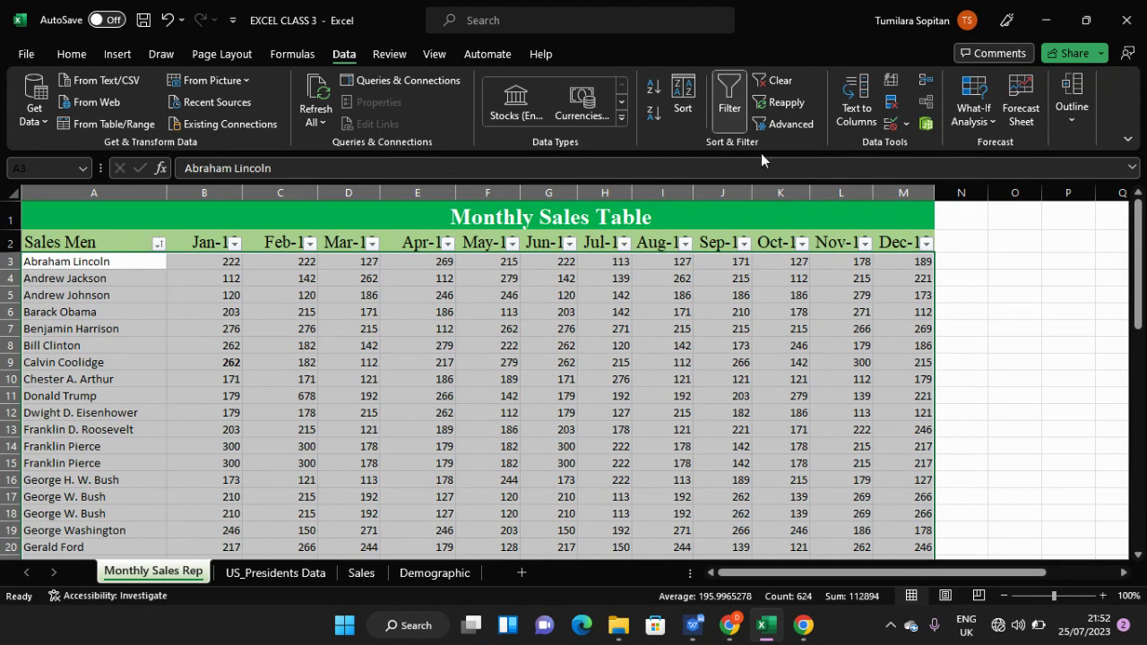
left_click(730, 101)
left_click(141, 296)
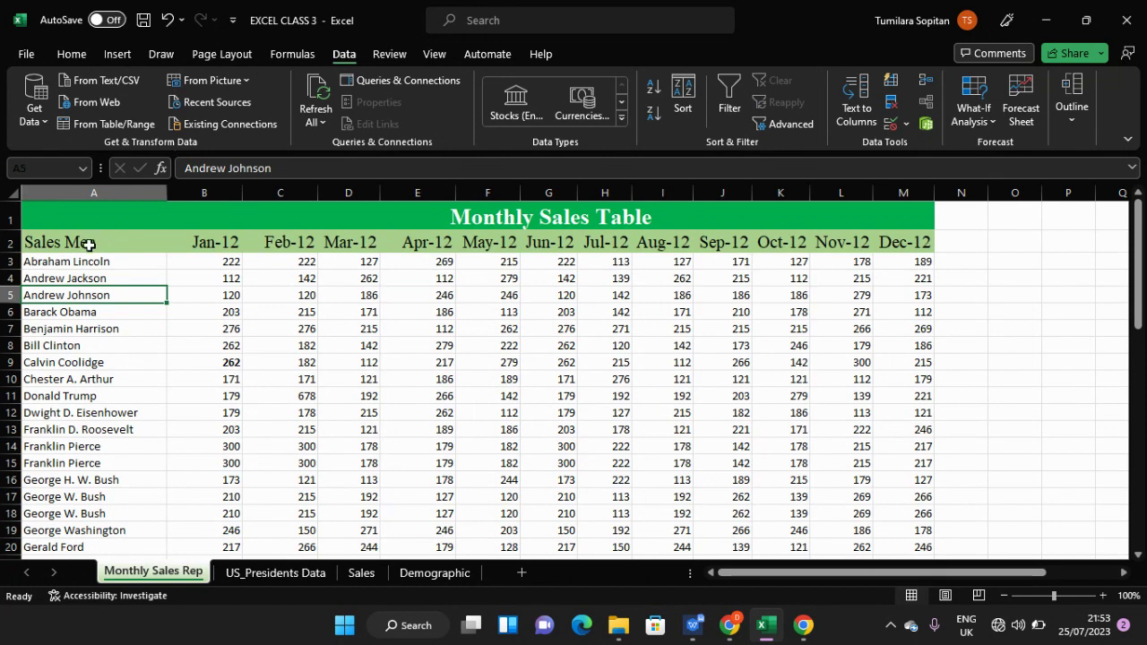
scroll(90, 247, "up", 1, "ctrl")
scroll(91, 249, "up", 1, "ctrl")
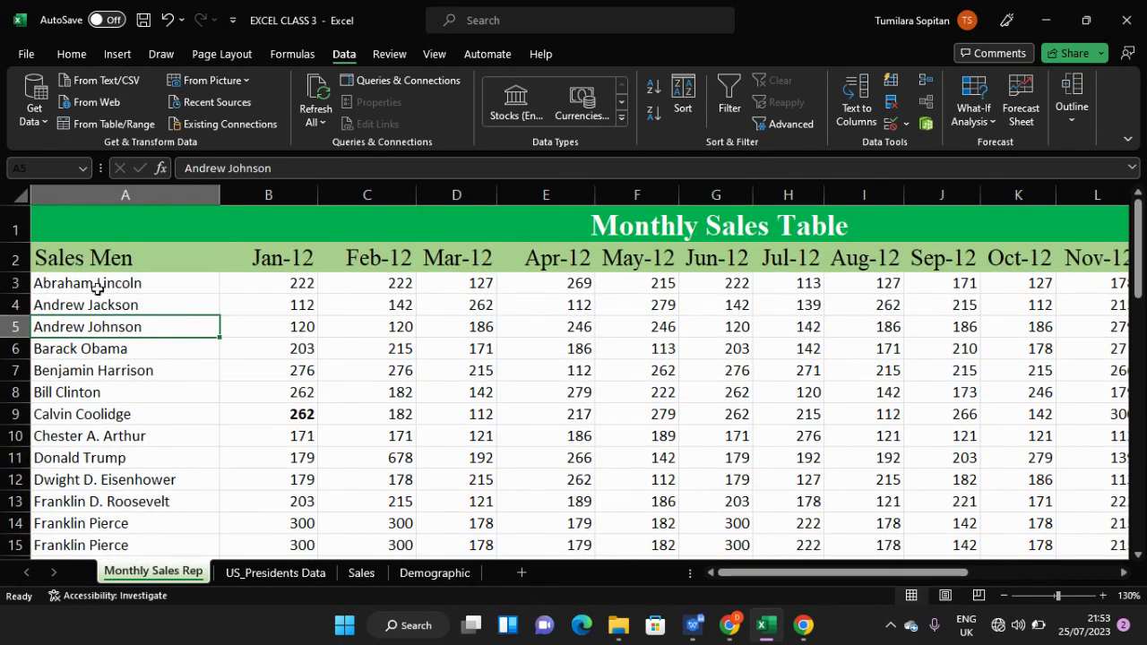
left_click(111, 276)
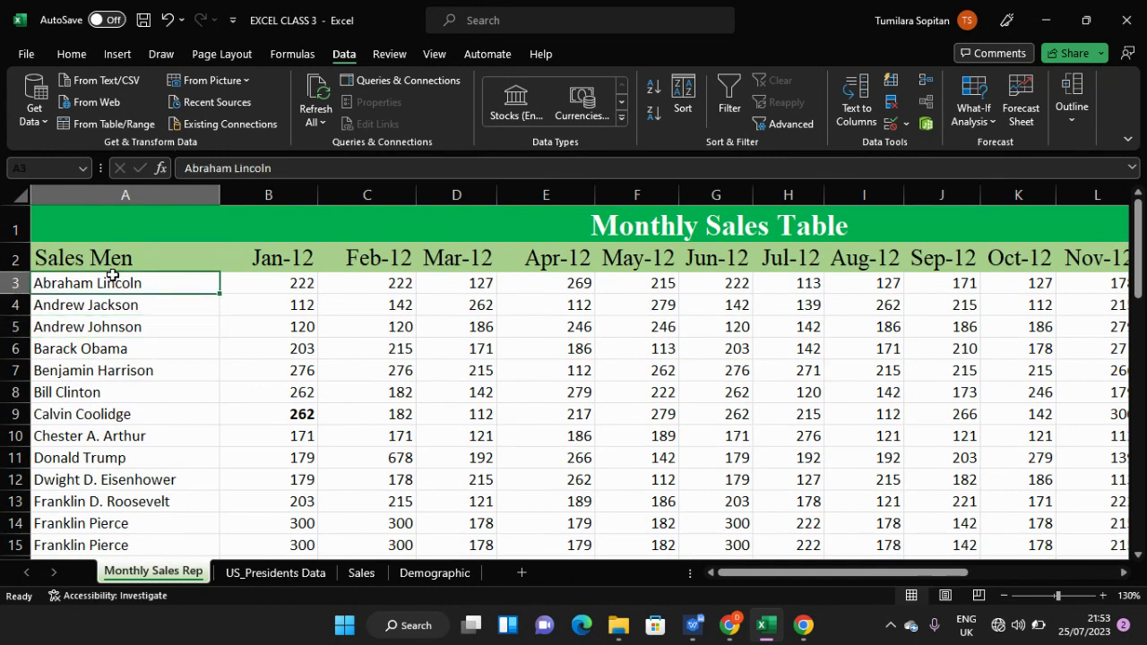
left_click(106, 199)
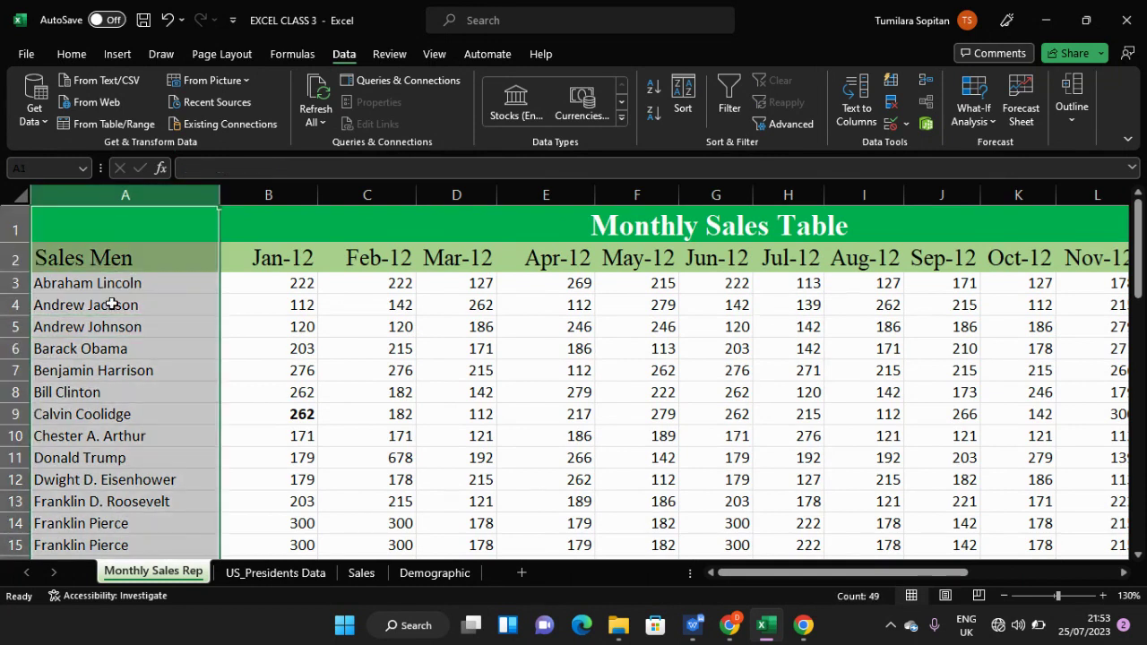
- Scroll through the alphabetized Sales Men names to review the list
scroll(111, 305, "up", 6)
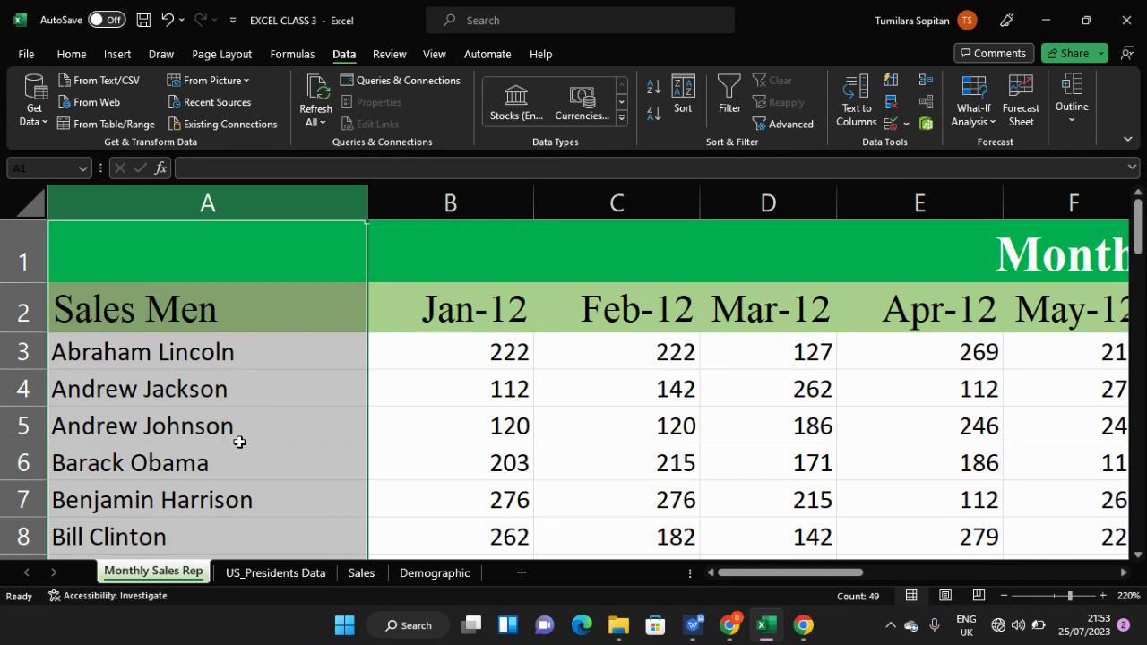
scroll(239, 442, "down", 6)
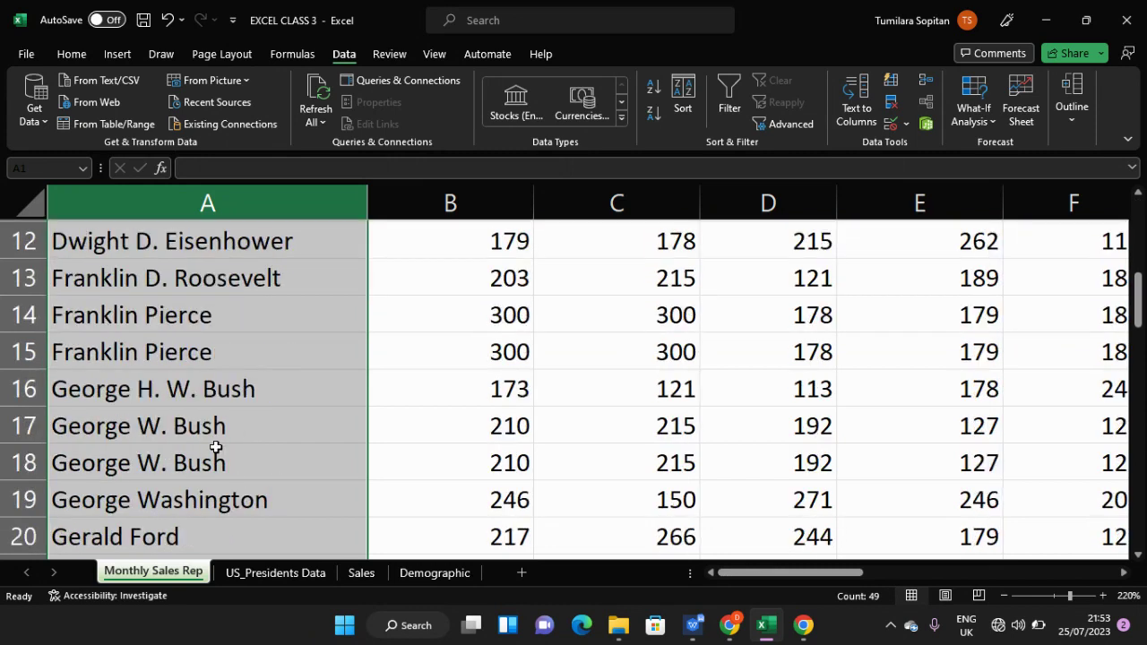
scroll(216, 446, "down", 4)
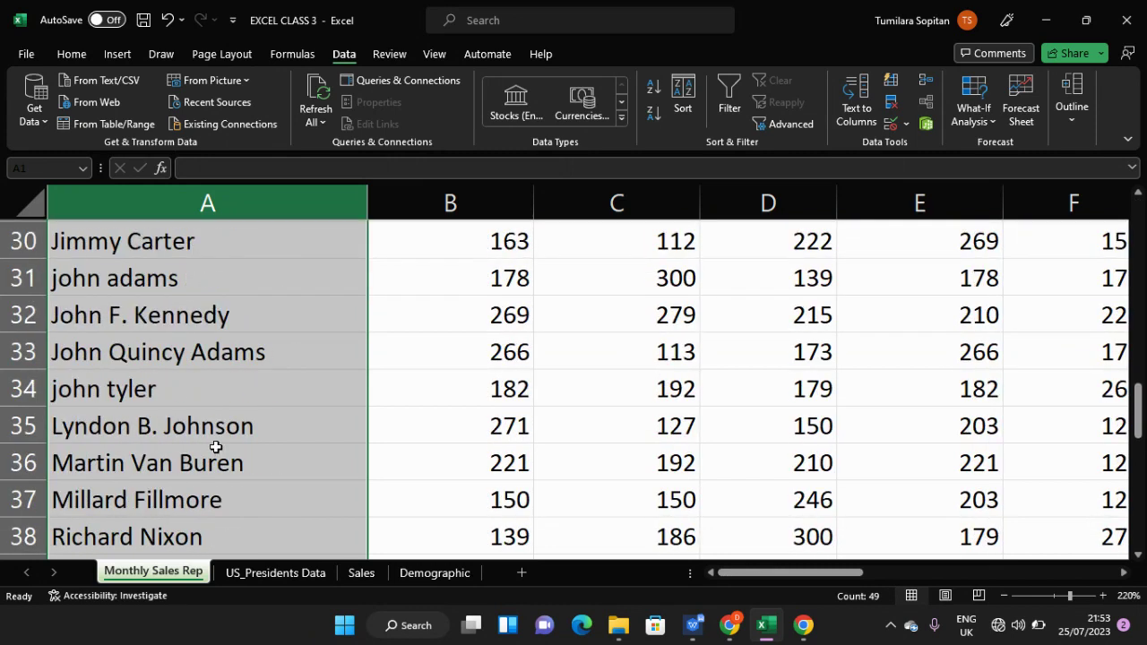
scroll(216, 446, "up", 2)
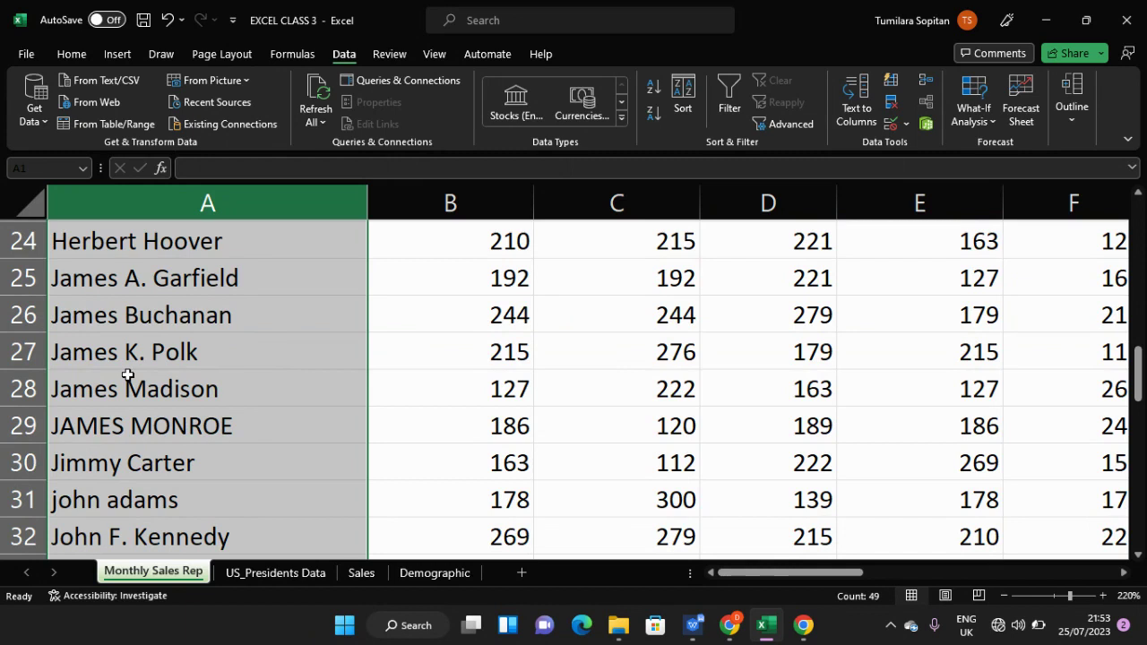
scroll(164, 421, "down", 3)
scroll(161, 418, "up", 4)
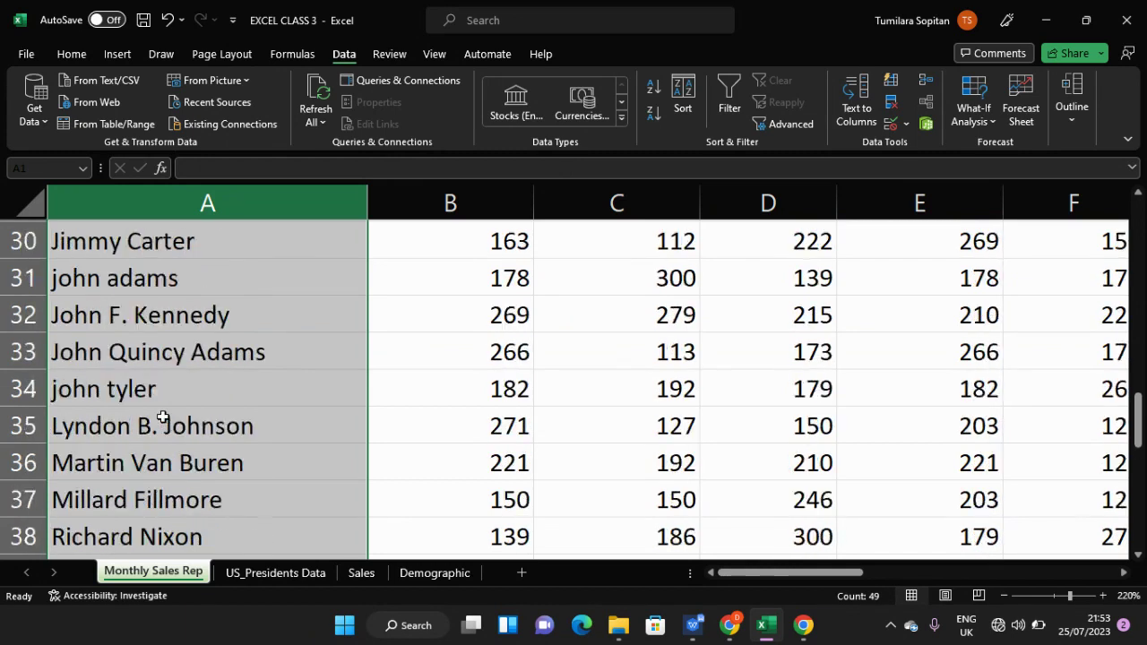
scroll(176, 386, "up", 4)
scroll(177, 360, "up", 3)
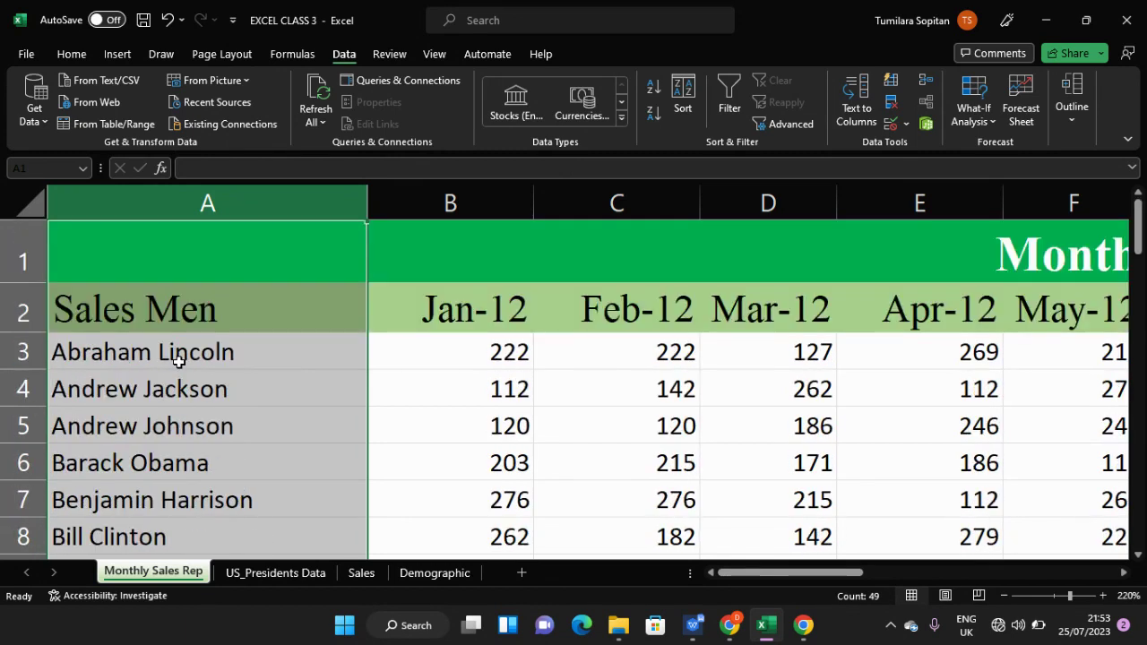
- Select A3, zoom out to about 115% so the table fits, and select B9 (262)
left_click(179, 359)
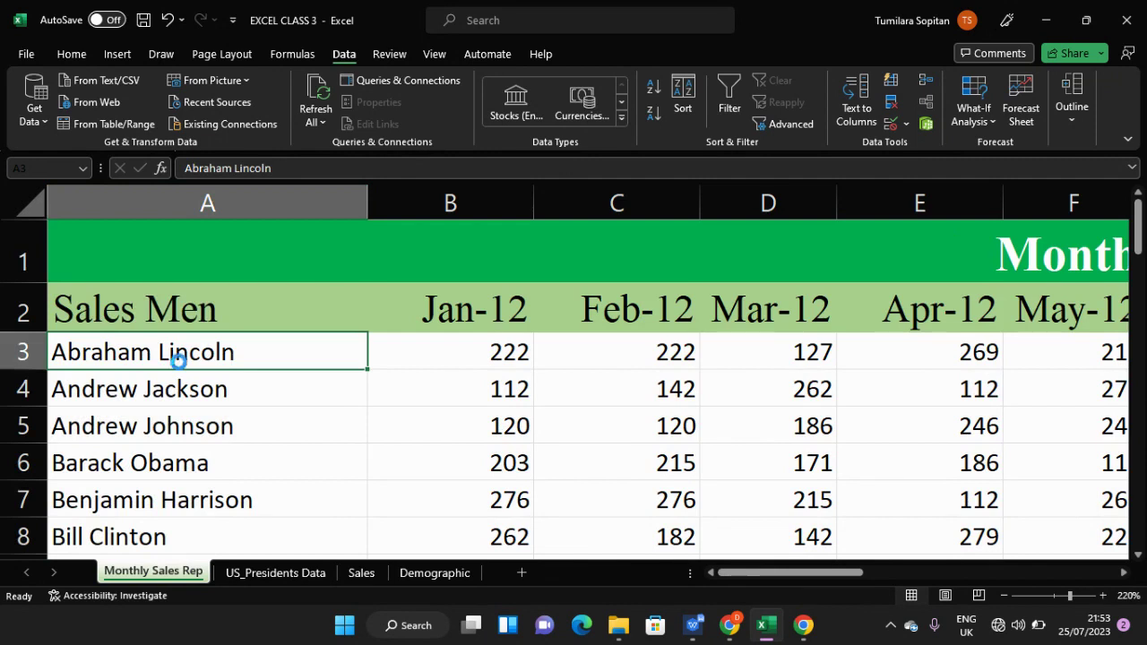
scroll(178, 360, "down", 6)
scroll(178, 362, "down", 1)
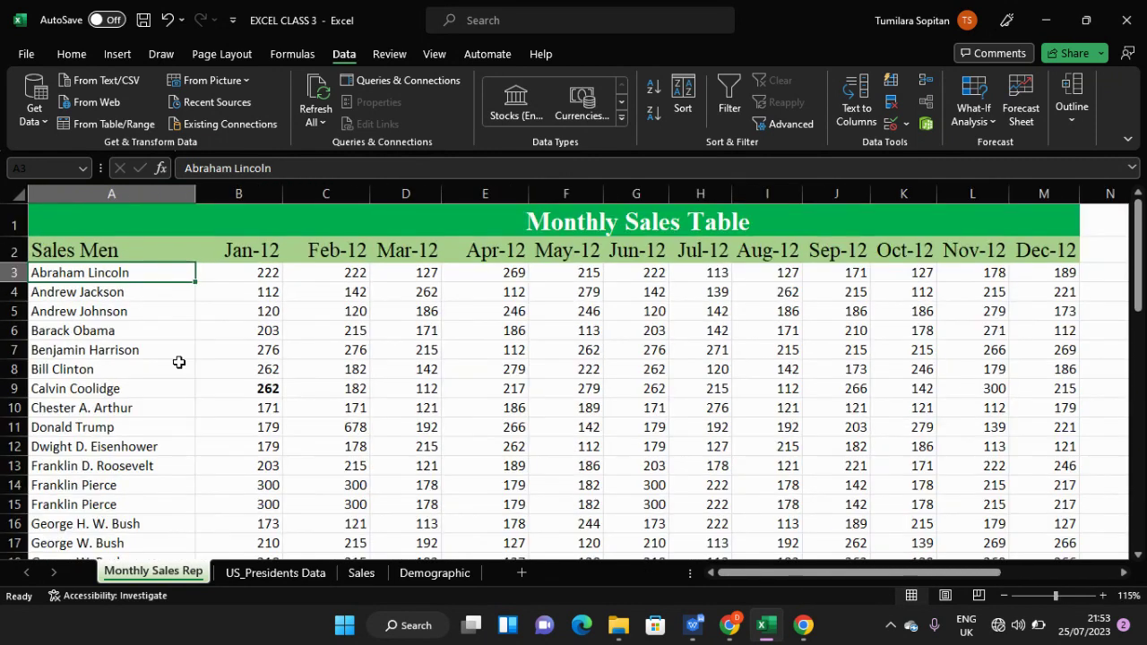
left_click(243, 391)
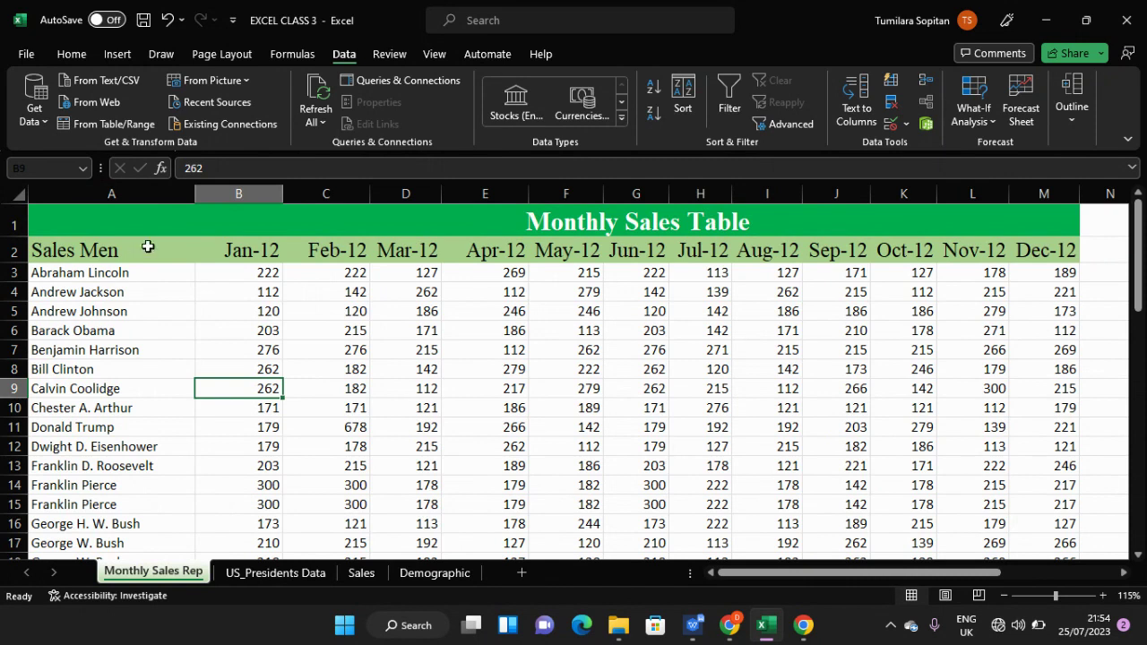
left_click(731, 626)
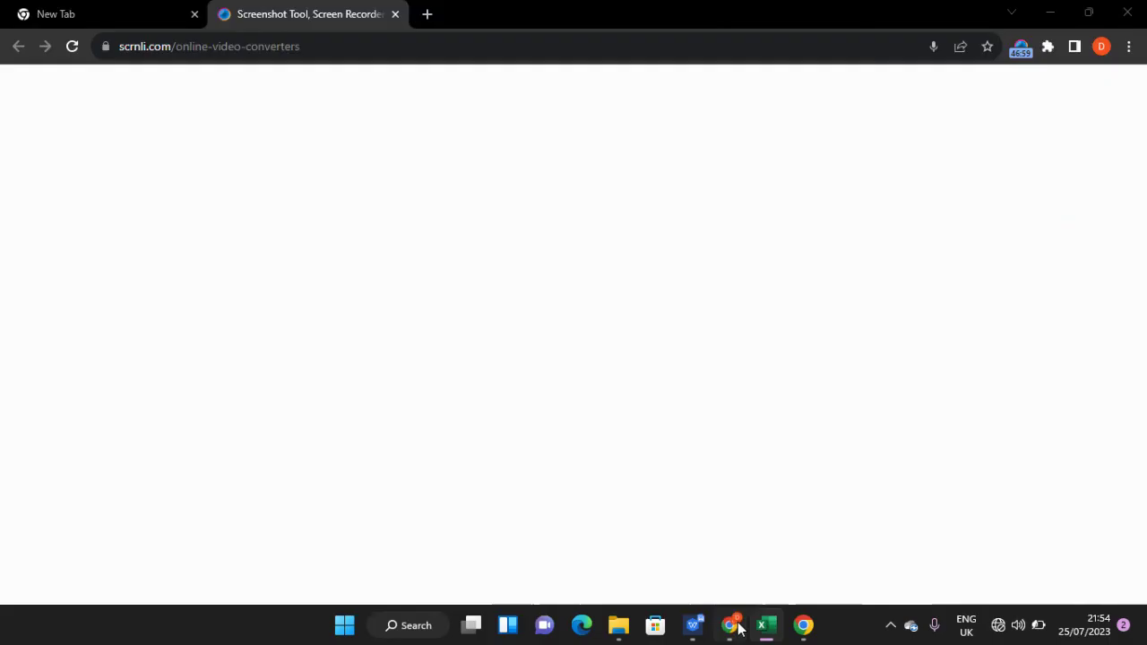
left_click(733, 626)
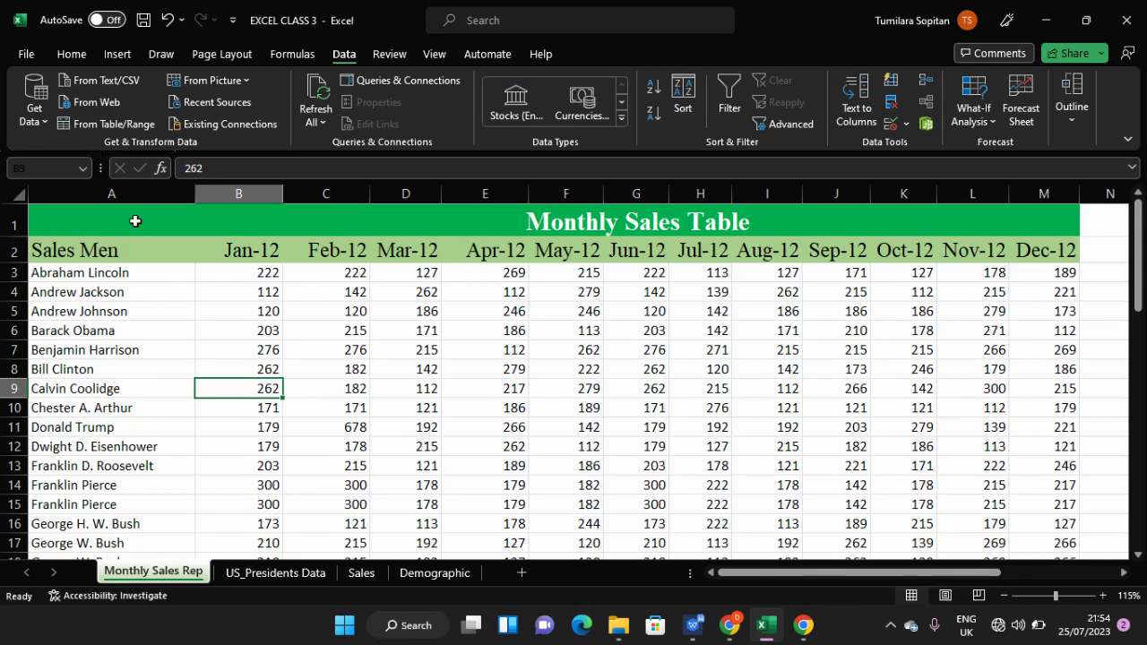
- Insert an empty column B between the Sales Men names and the Jan-12 figures
left_click(154, 244)
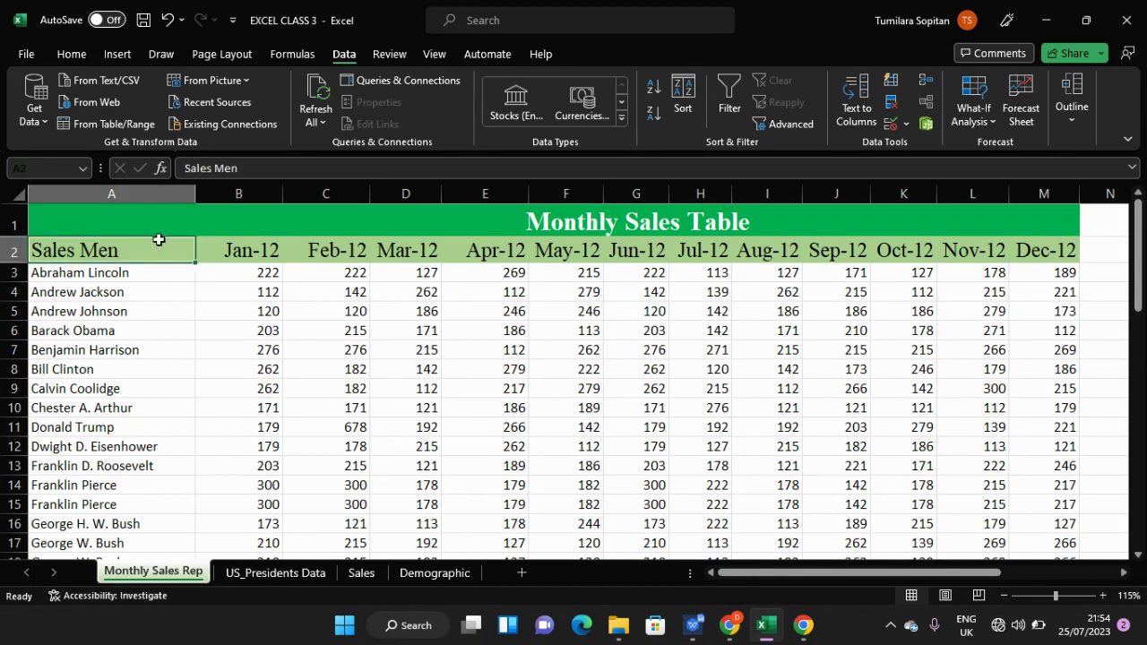
left_click(160, 190)
right_click(160, 192)
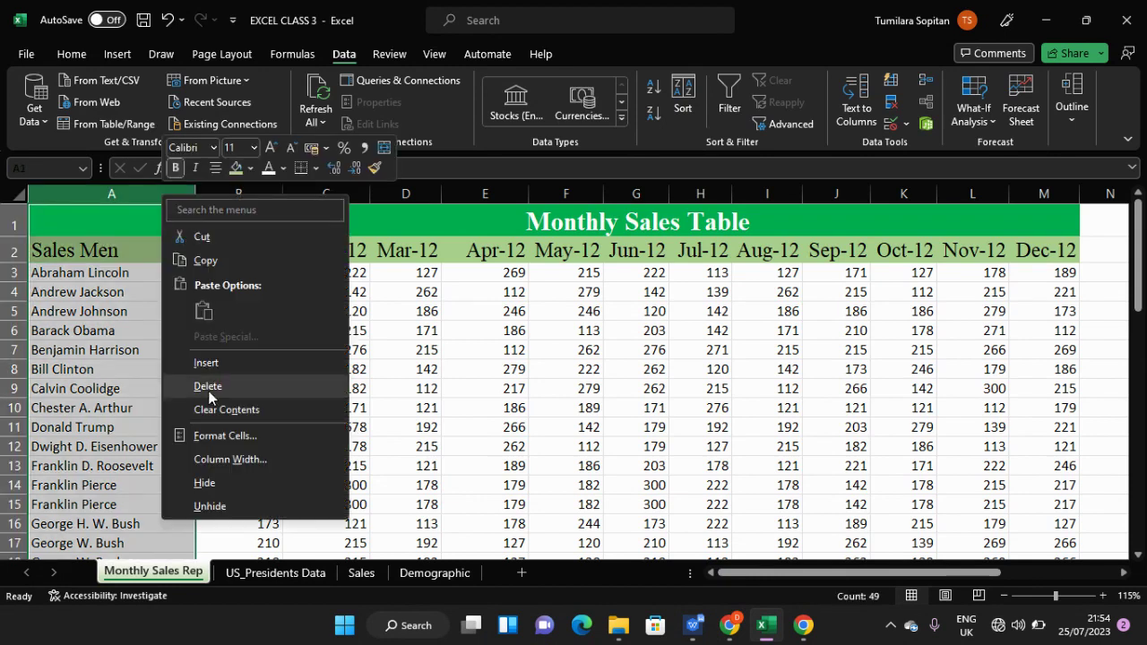
left_click(207, 365)
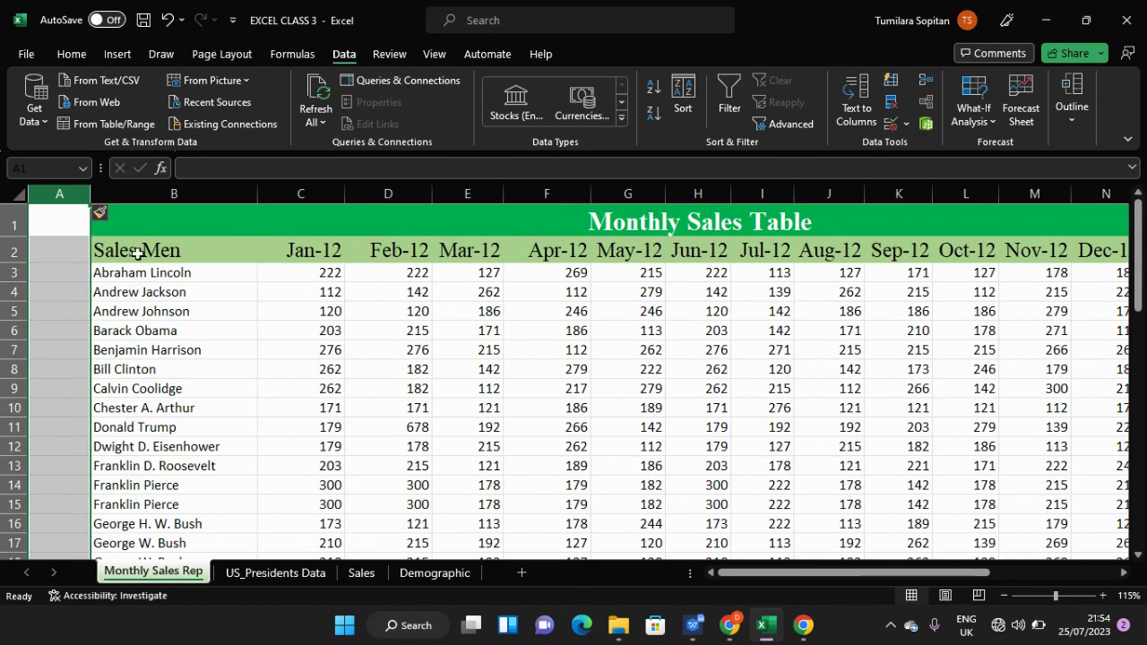
key("ctrl+z")
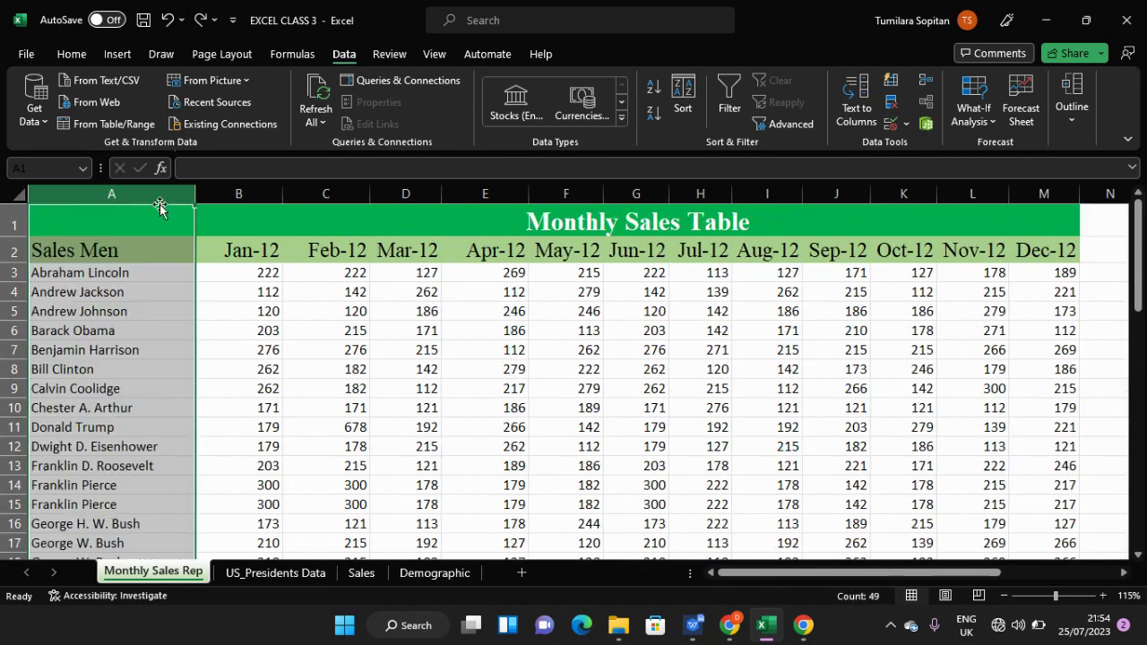
left_click(213, 194)
right_click(212, 193)
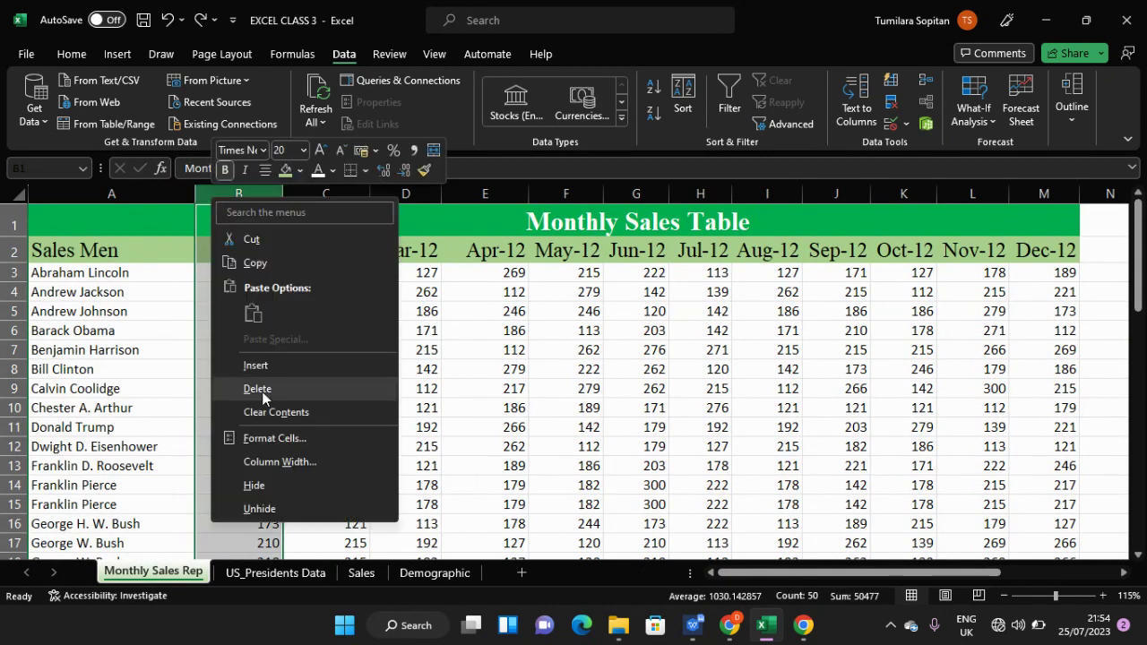
left_click(259, 364)
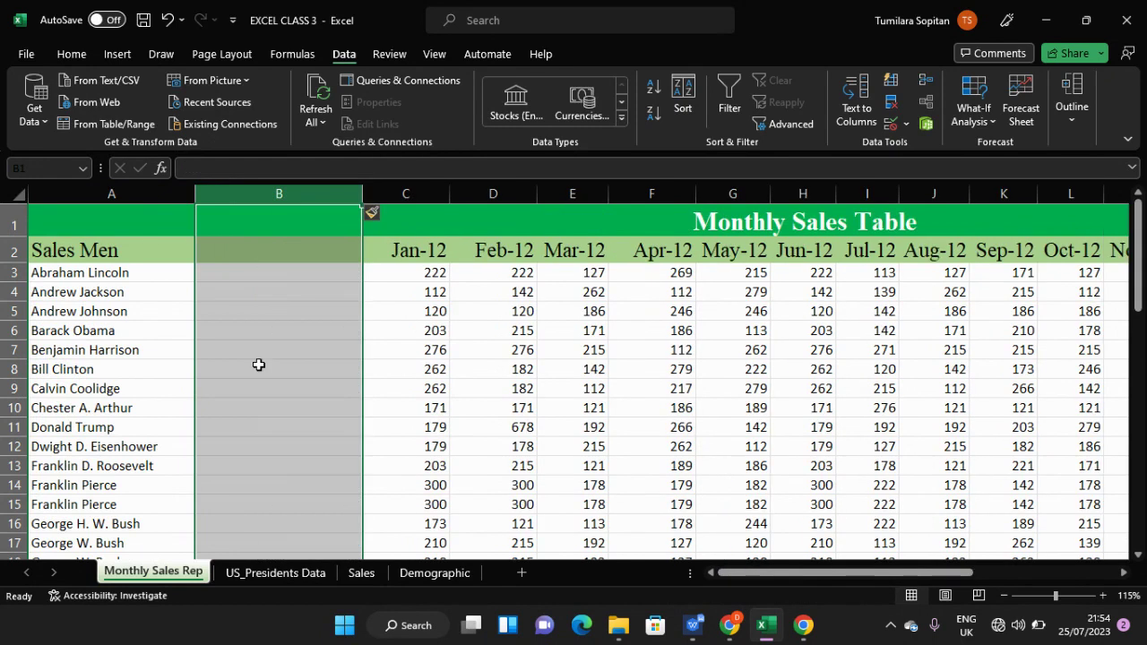
- Type the heading 'Sales Men 2' into cell B2
left_click(243, 246)
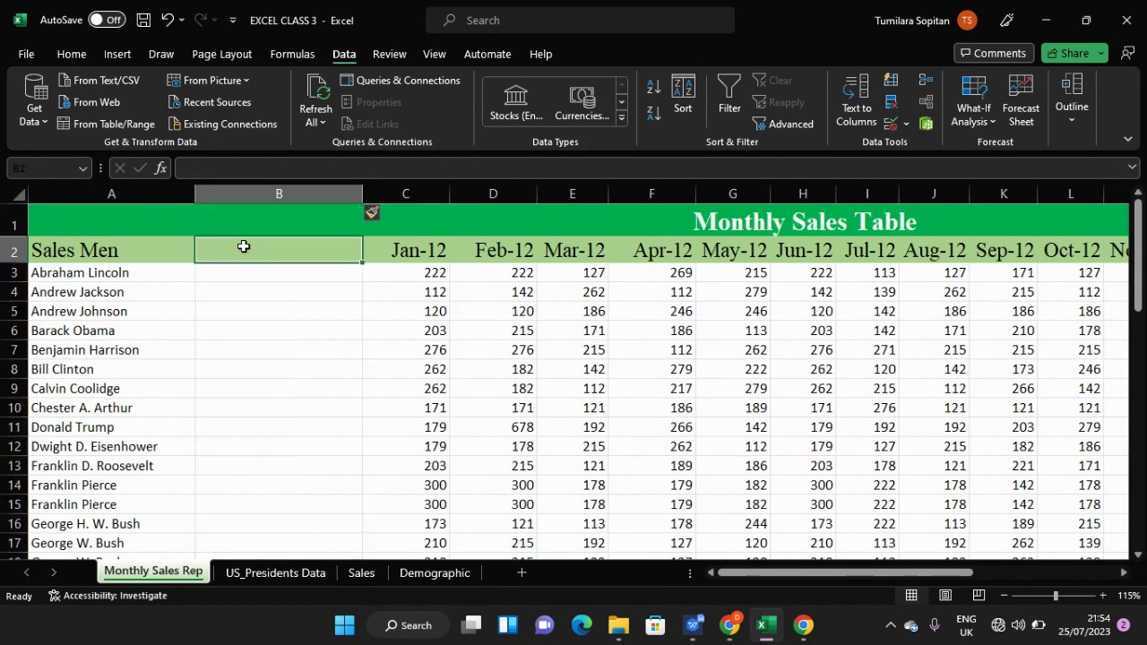
type("N")
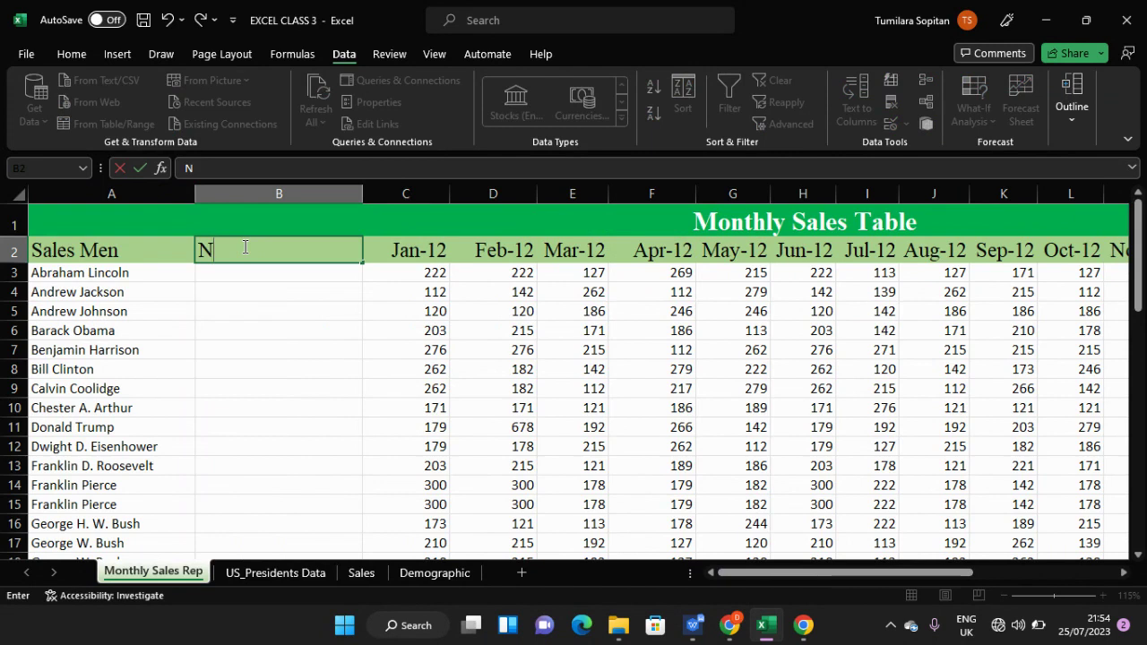
key("BackSpace")
type("Sales")
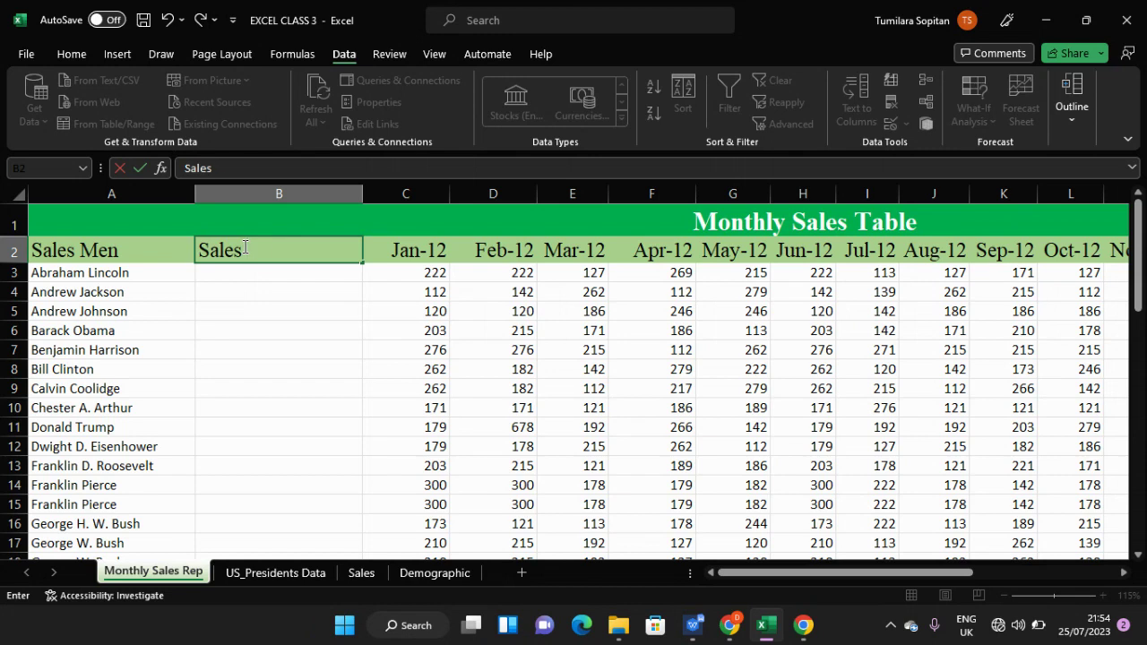
type(" Men 2")
- Commit the 'Sales Men 2' heading, scroll the list, and select B3 beside Abraham Lincoln
left_click(125, 271)
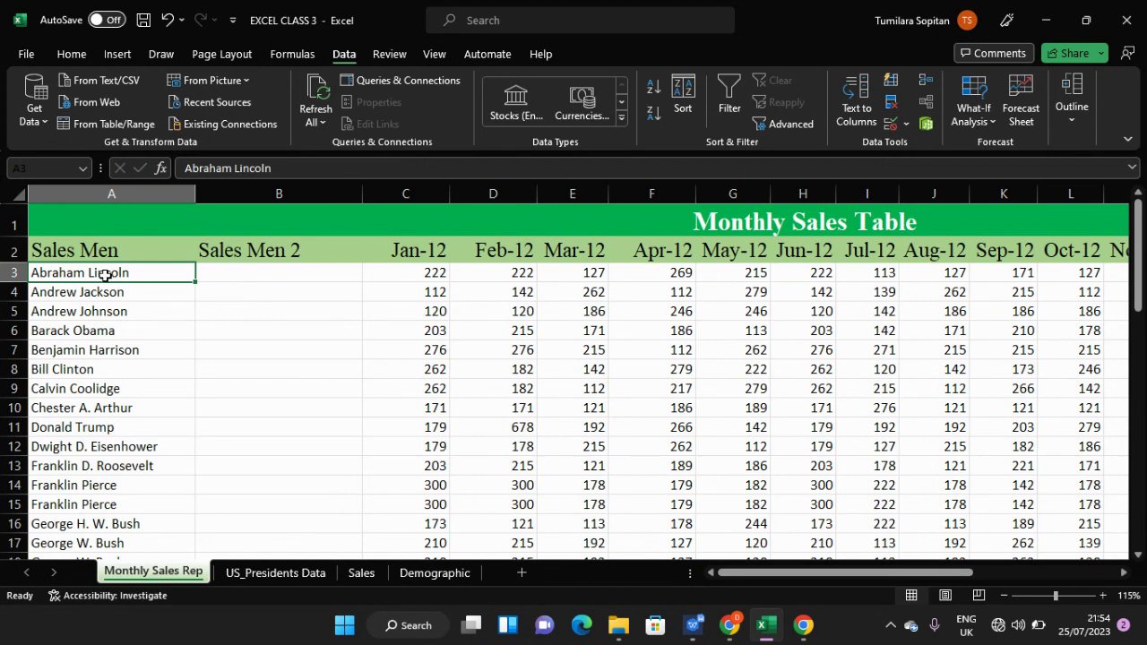
scroll(115, 403, "down", 14)
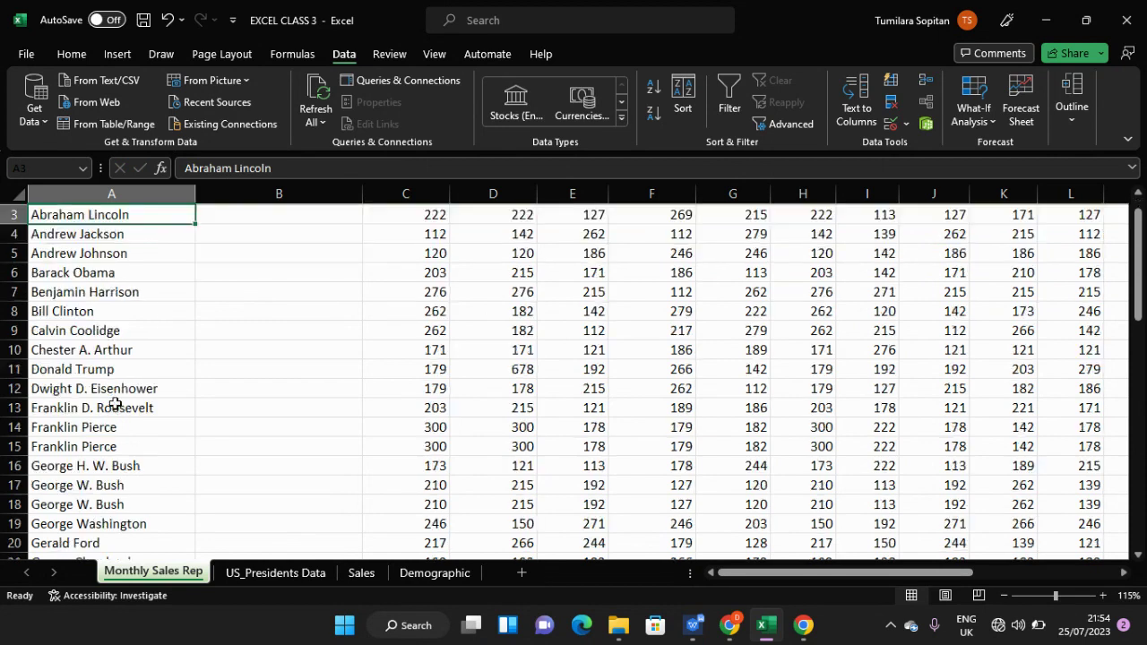
scroll(114, 404, "up", 10)
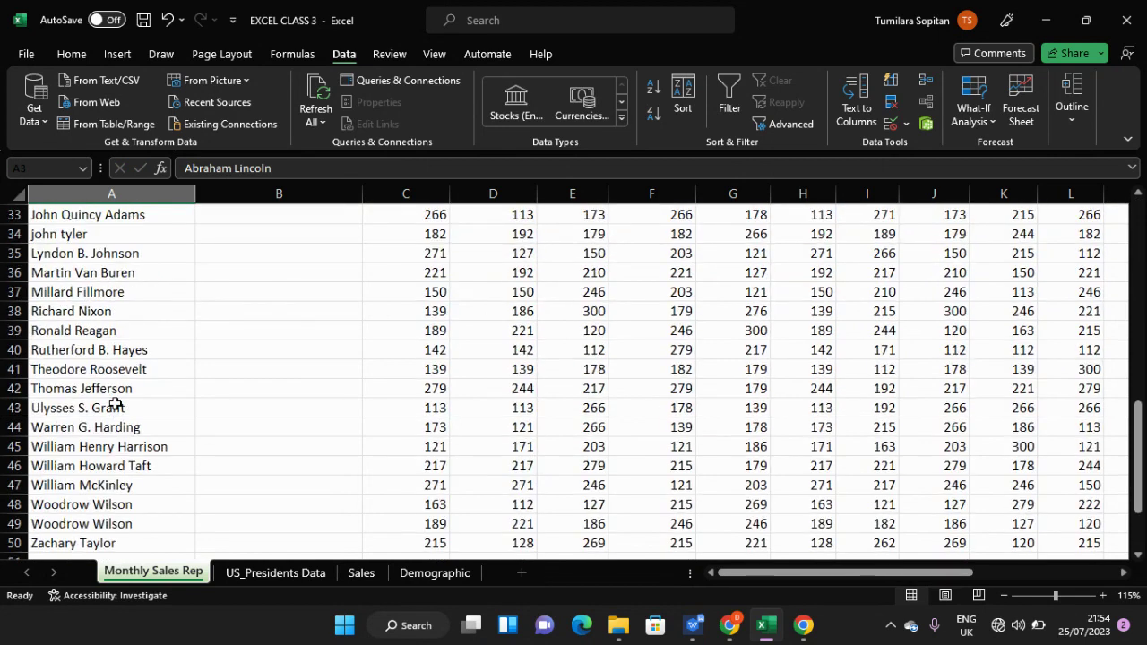
scroll(115, 404, "up", 4)
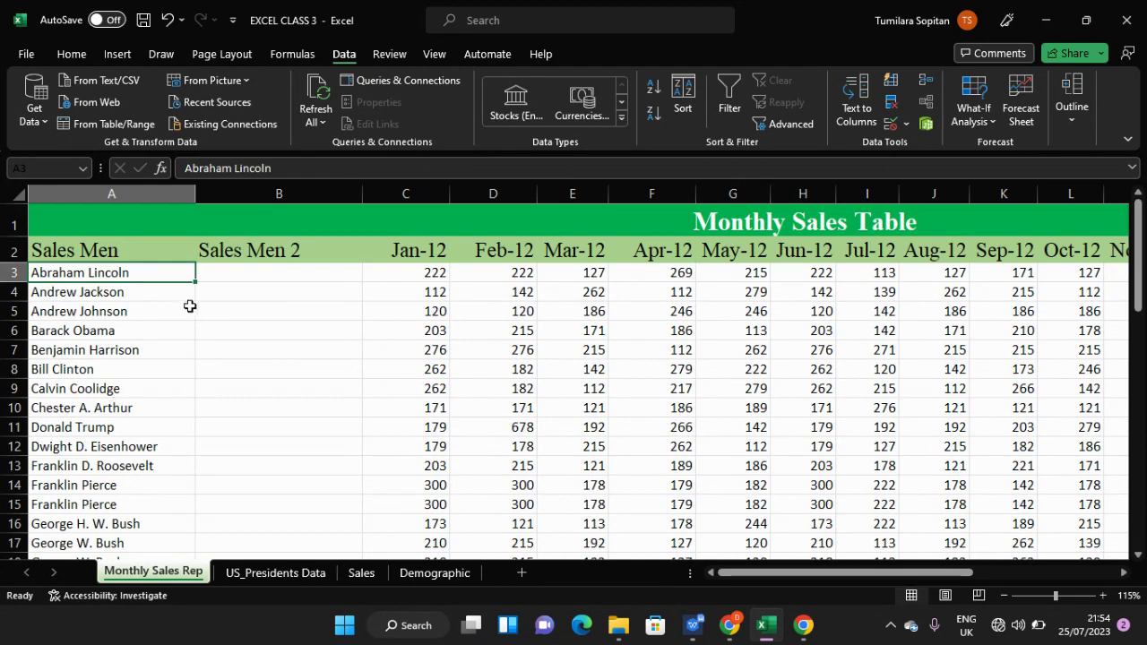
left_click(239, 274)
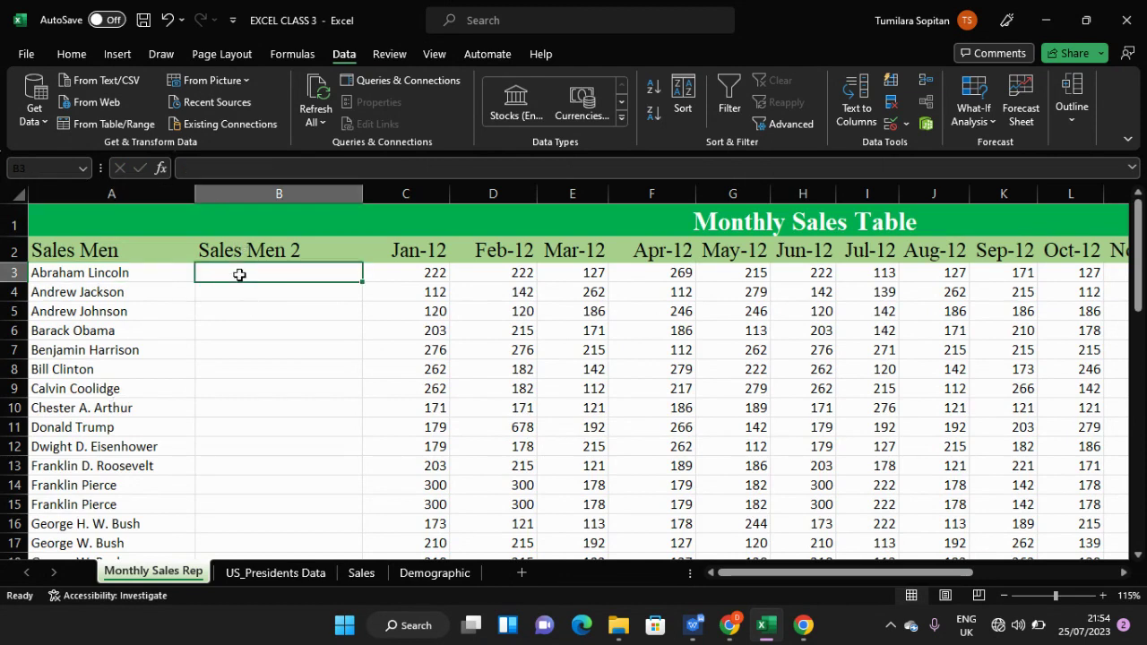
left_click(170, 277)
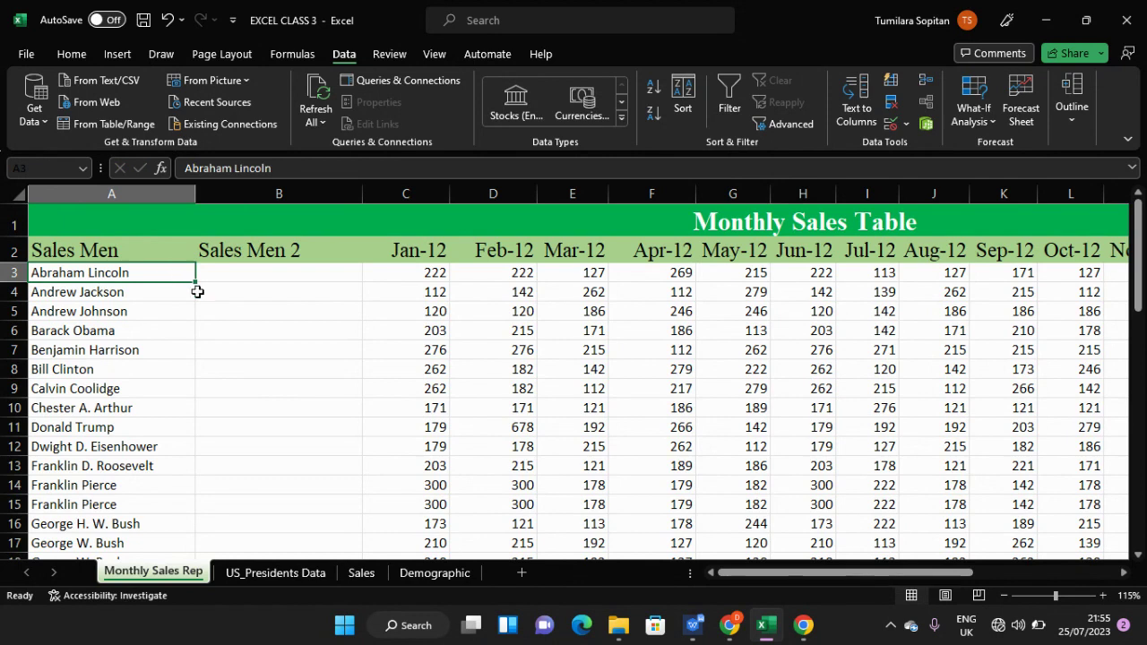
left_click(227, 277)
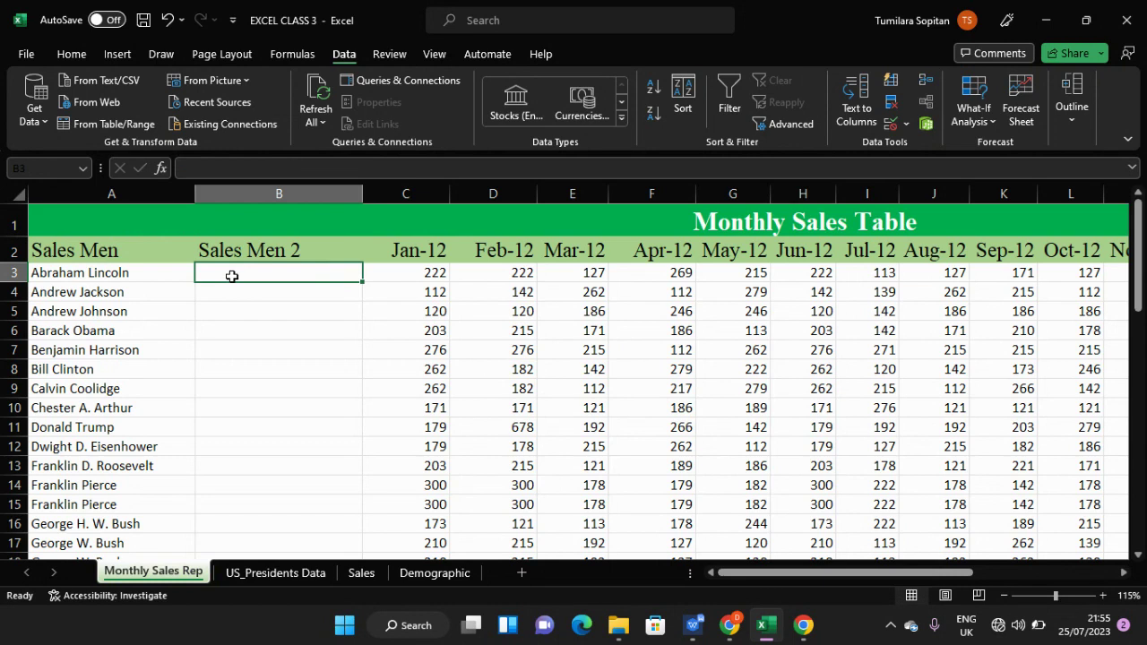
- Enter the incomplete formula =prop in B3, producing a #NAME? error
type("=")
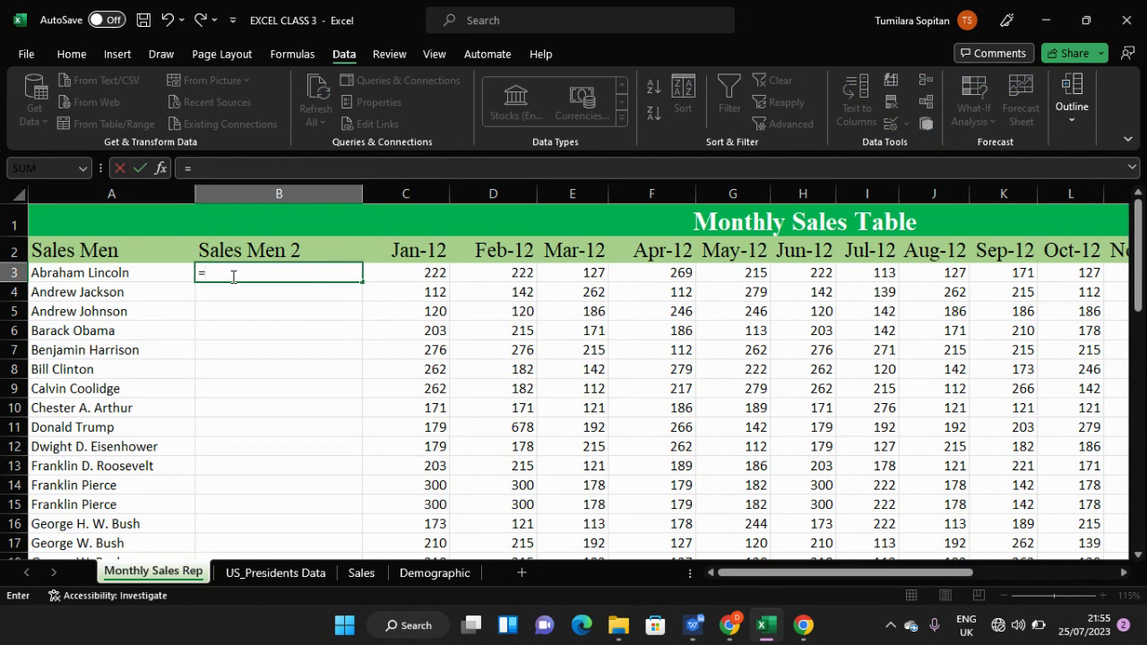
type("p")
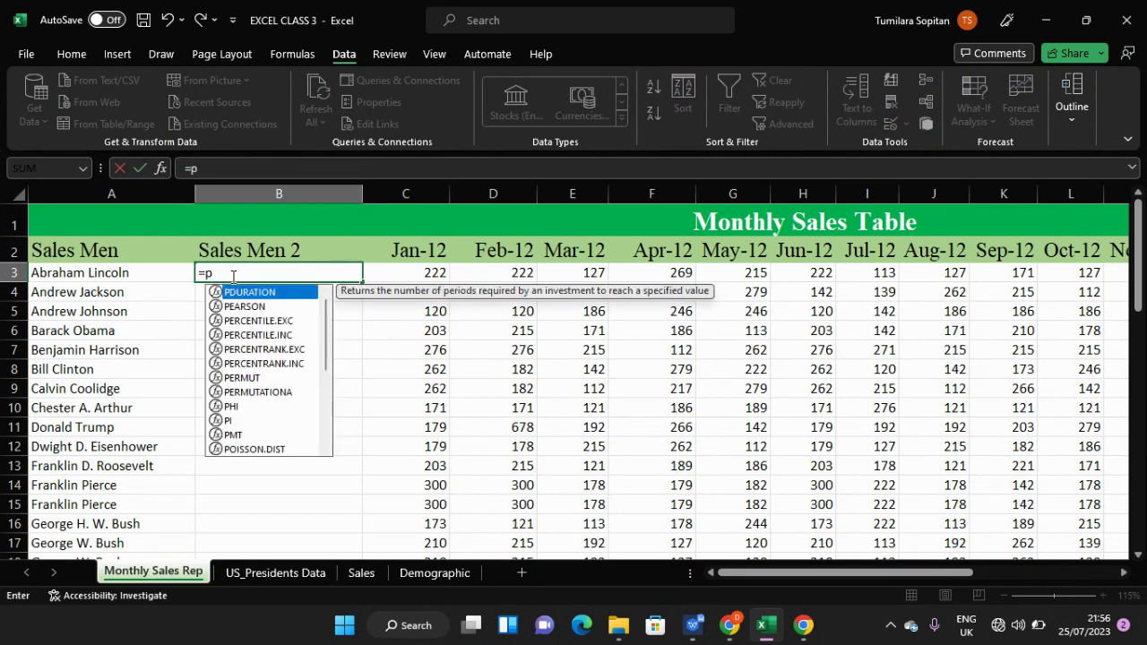
type("rop")
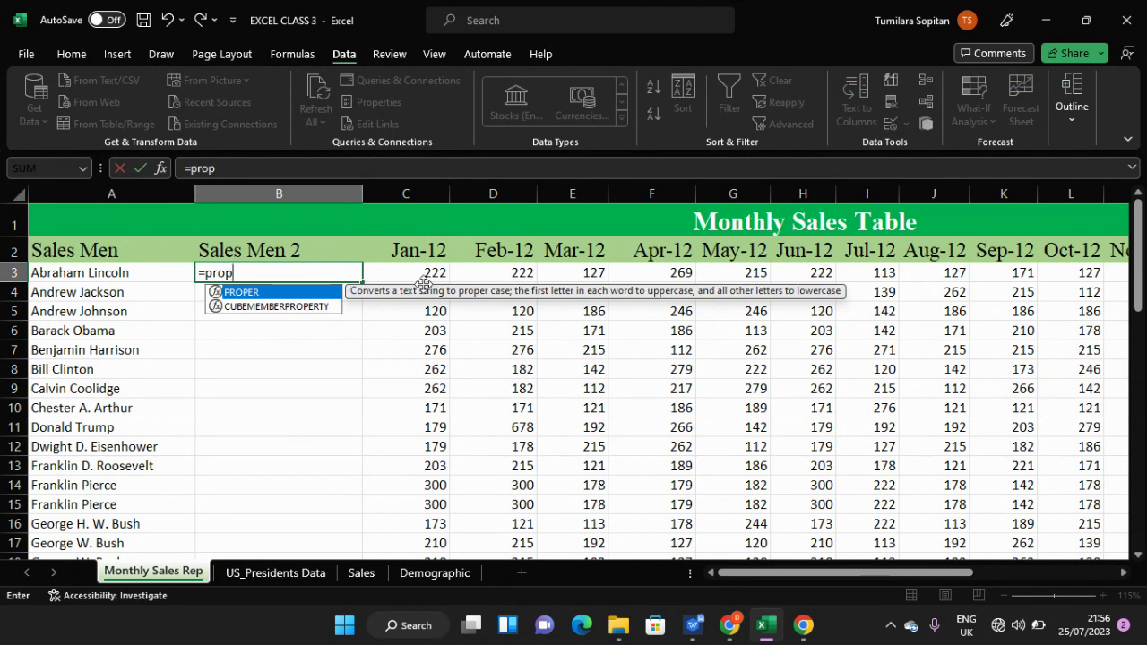
left_click(320, 363)
left_click(299, 284)
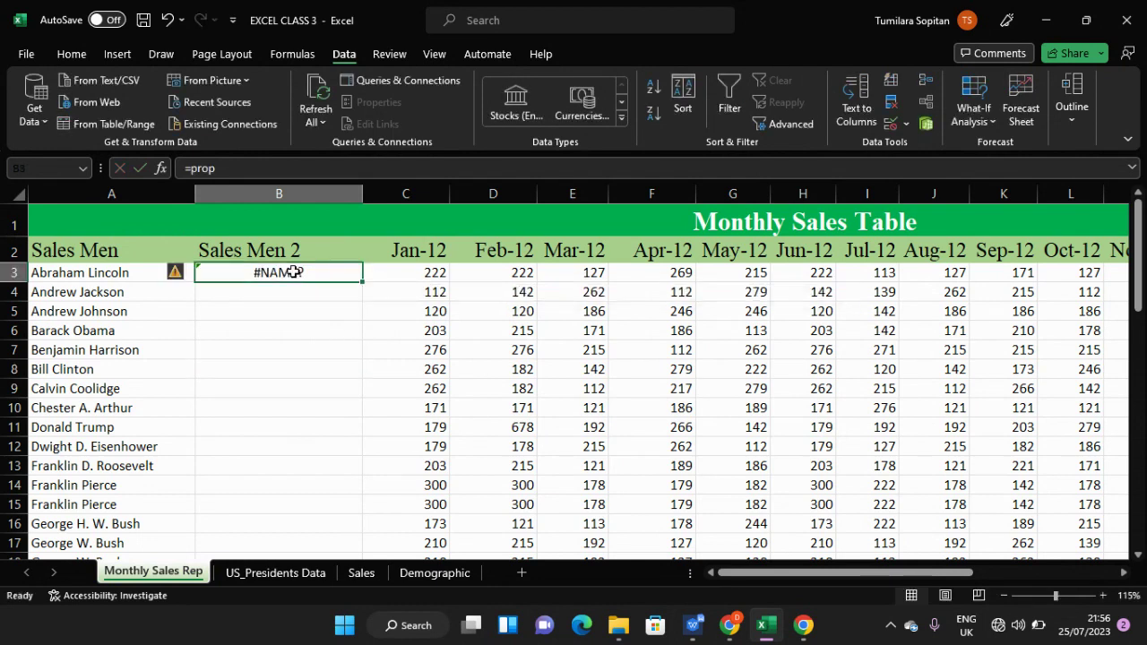
scroll(292, 333, "up", 2)
scroll(292, 332, "up", 1)
scroll(292, 332, "up", 1)
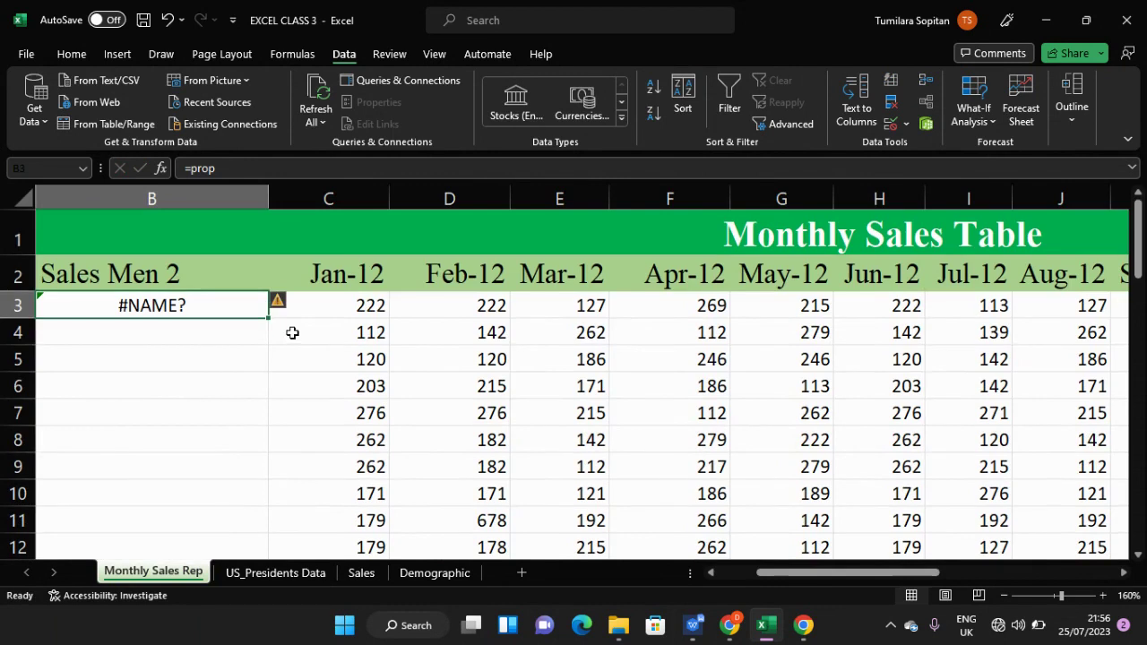
- Edit B3's formula to =PROPER( and dismiss the missing-parenthesis warning
double_click(237, 304)
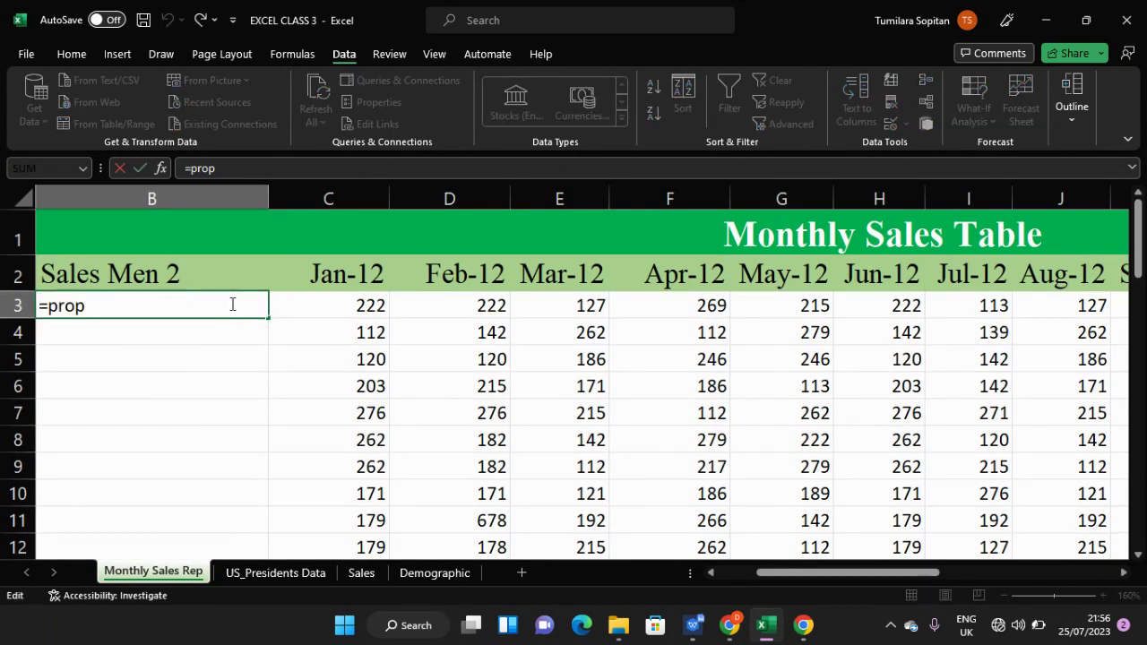
key("BackSpace")
type("o")
key("BackSpace")
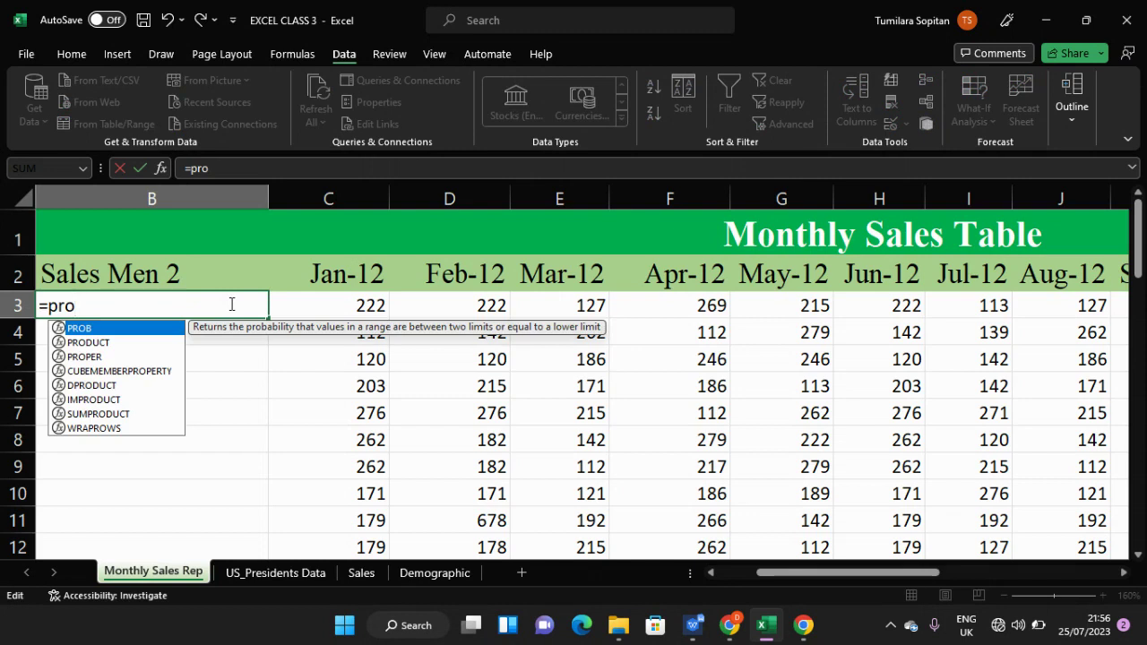
type("pe")
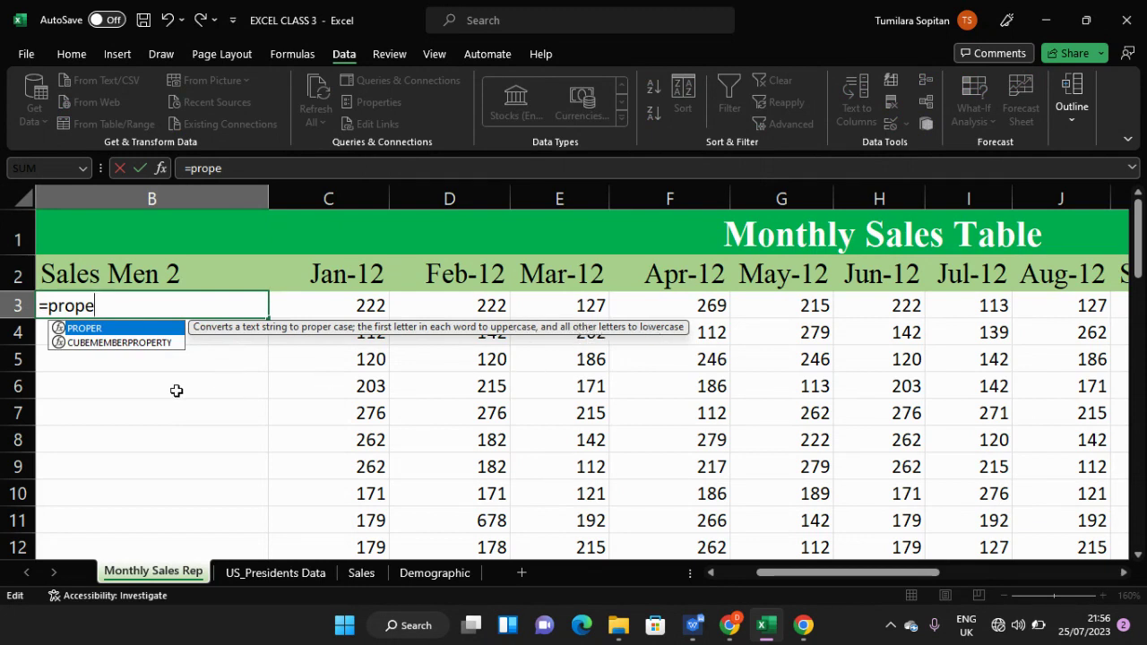
key("Tab")
key("Return")
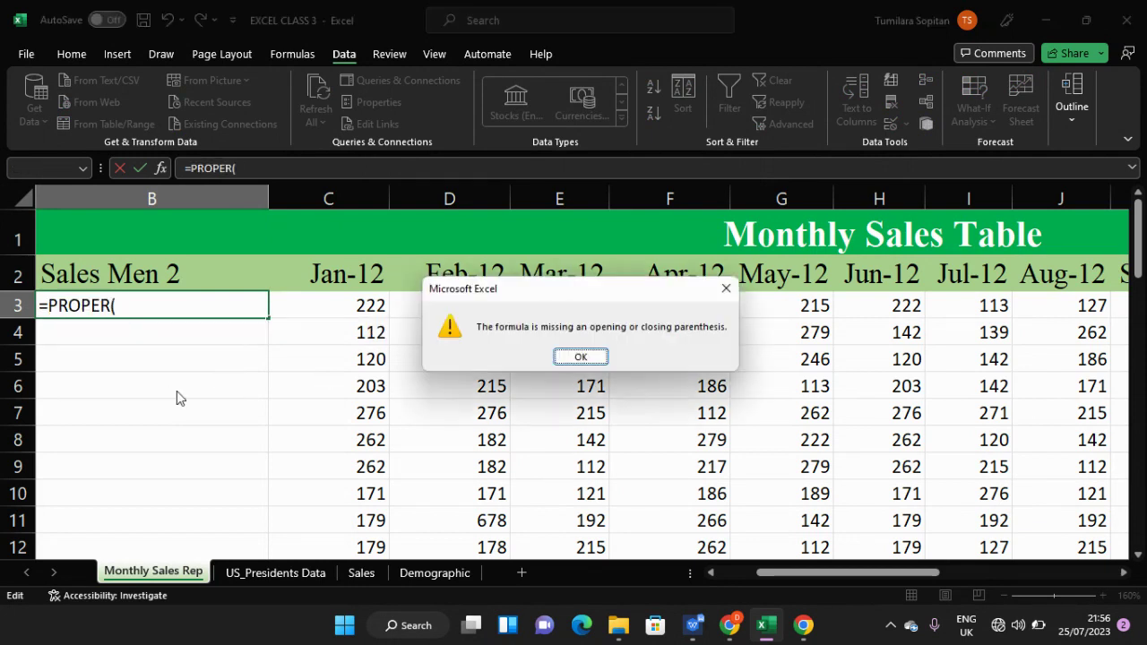
left_click(726, 287)
- Abandon the unfinished formula so cell B3 is left empty
left_click(152, 310)
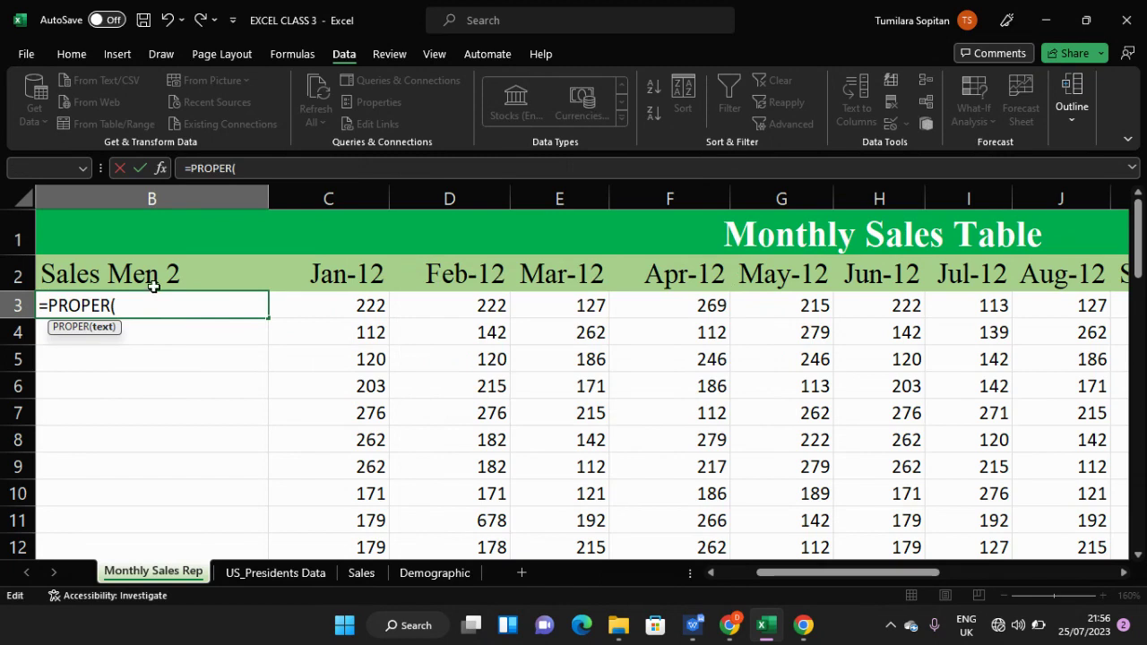
key("BackSpace")
key("Escape")
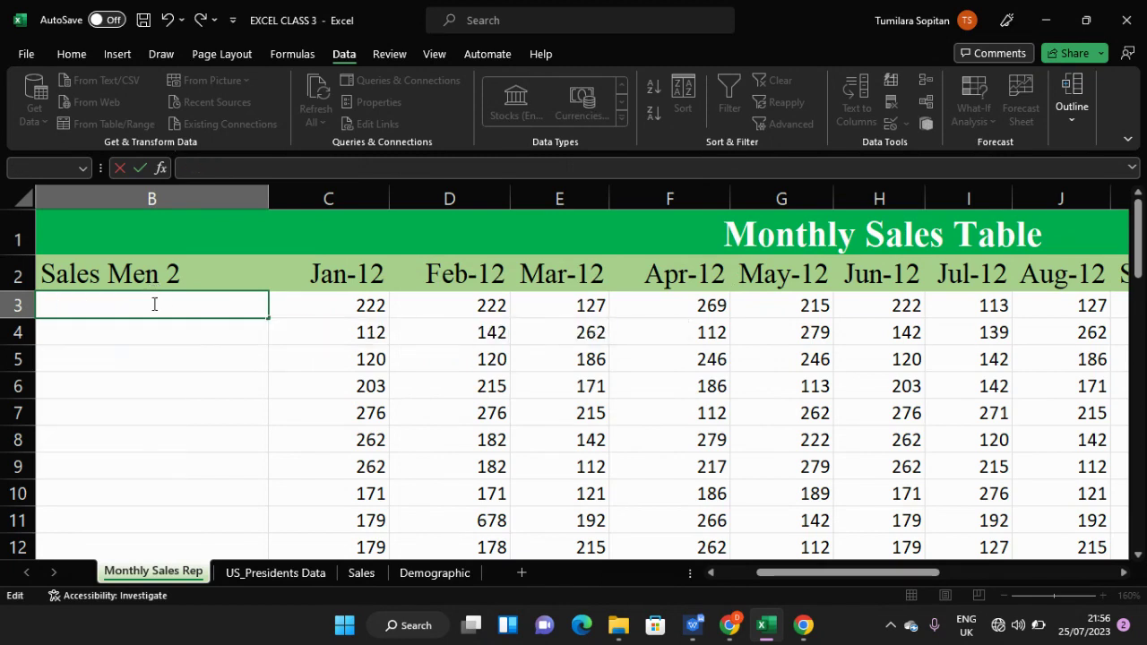
key("Return")
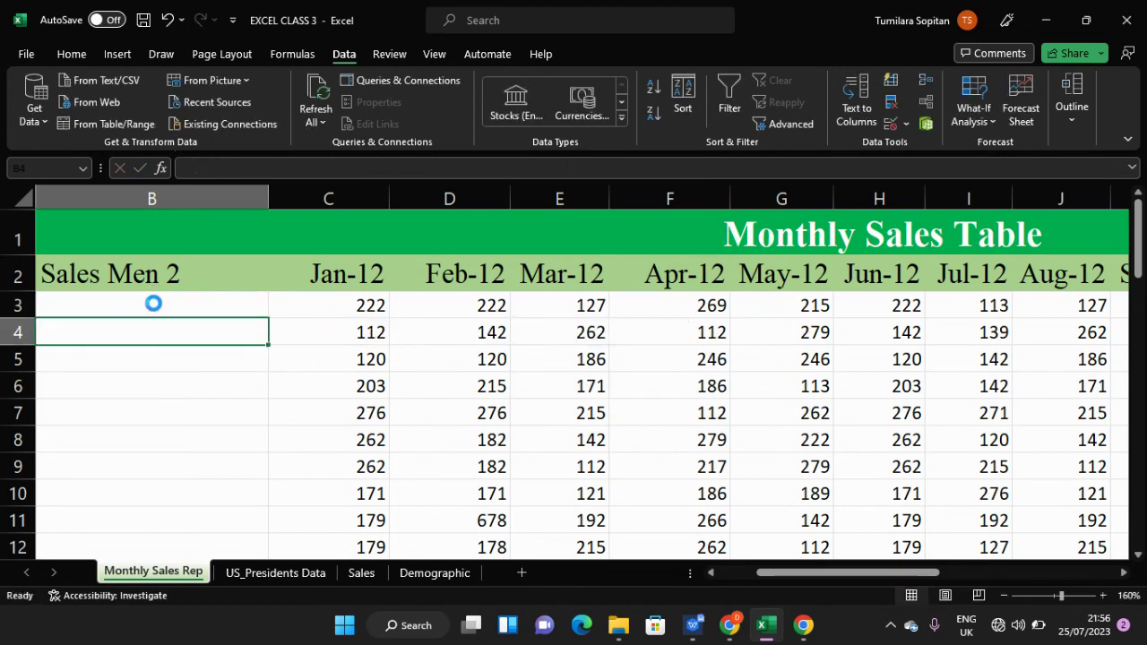
scroll(152, 304, "down", 4, "ctrl")
scroll(152, 303, "down", 1, "ctrl")
- Build =PROPER(A3) in B3 by autocompleting PROPER and referencing A3, then check it
left_click(180, 248)
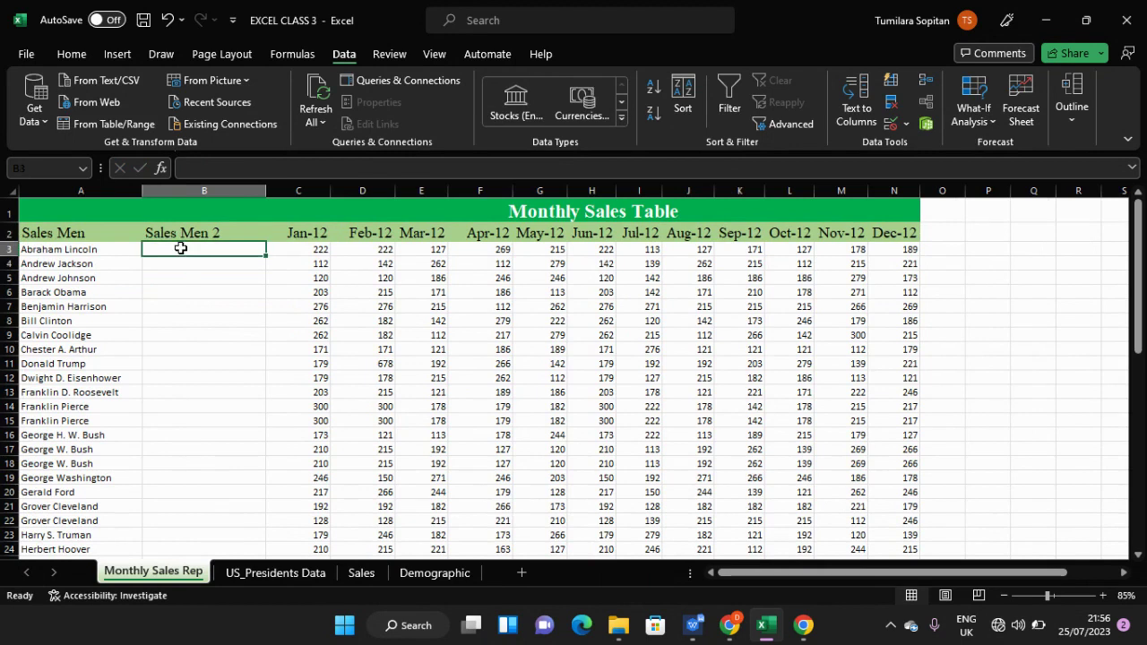
type("=prope")
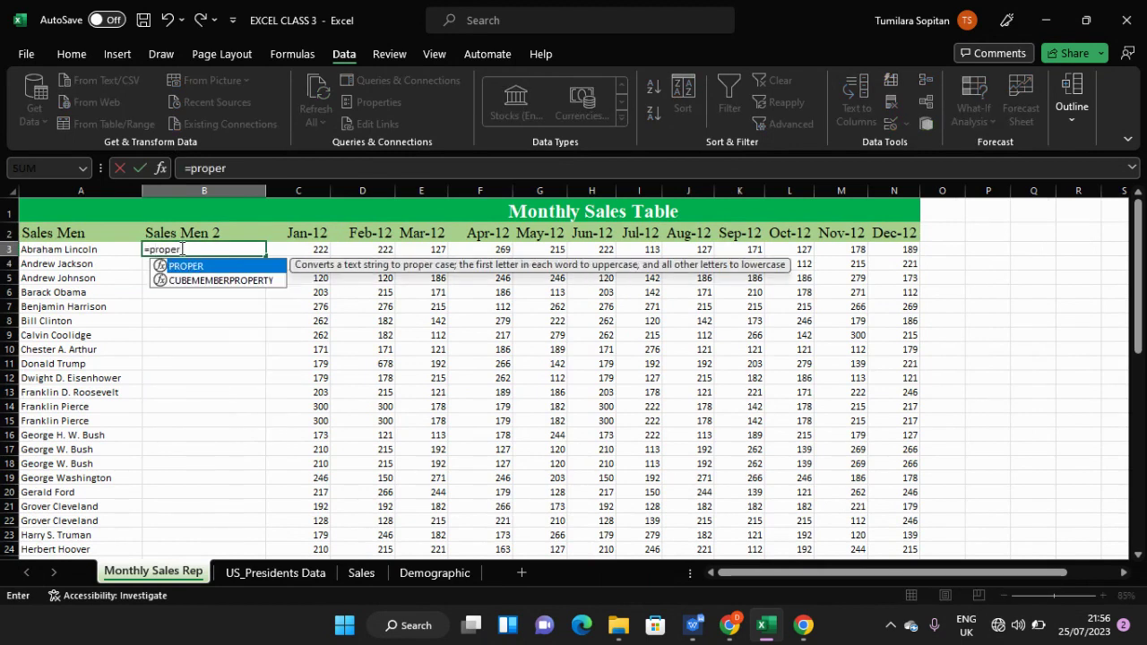
type("r")
key("Tab")
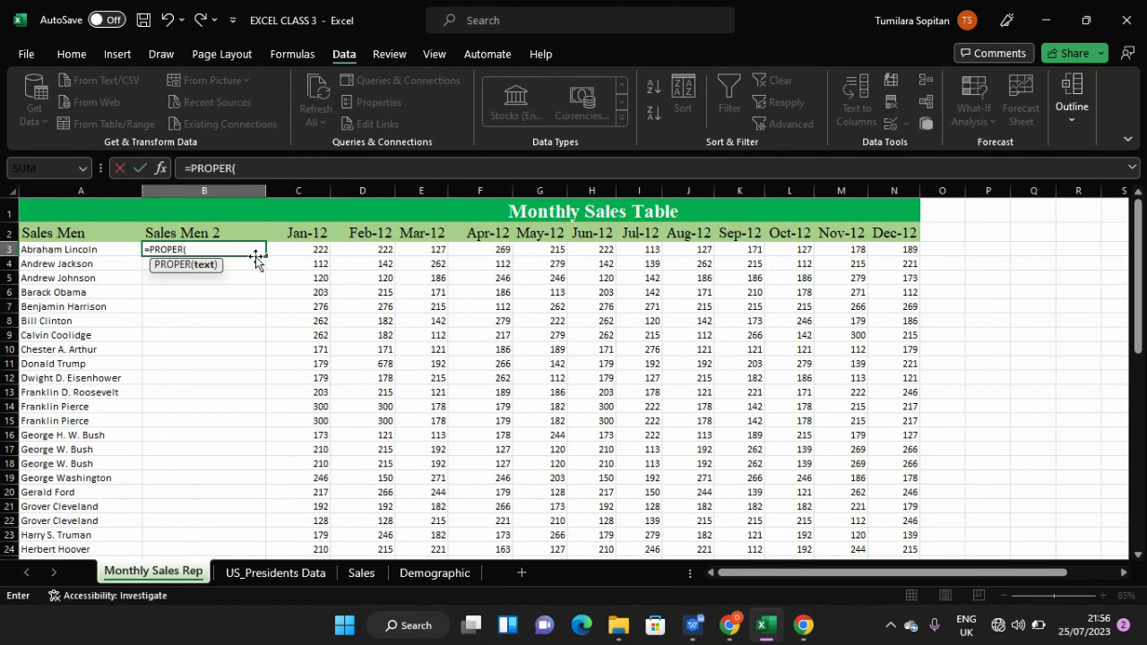
left_click(88, 257)
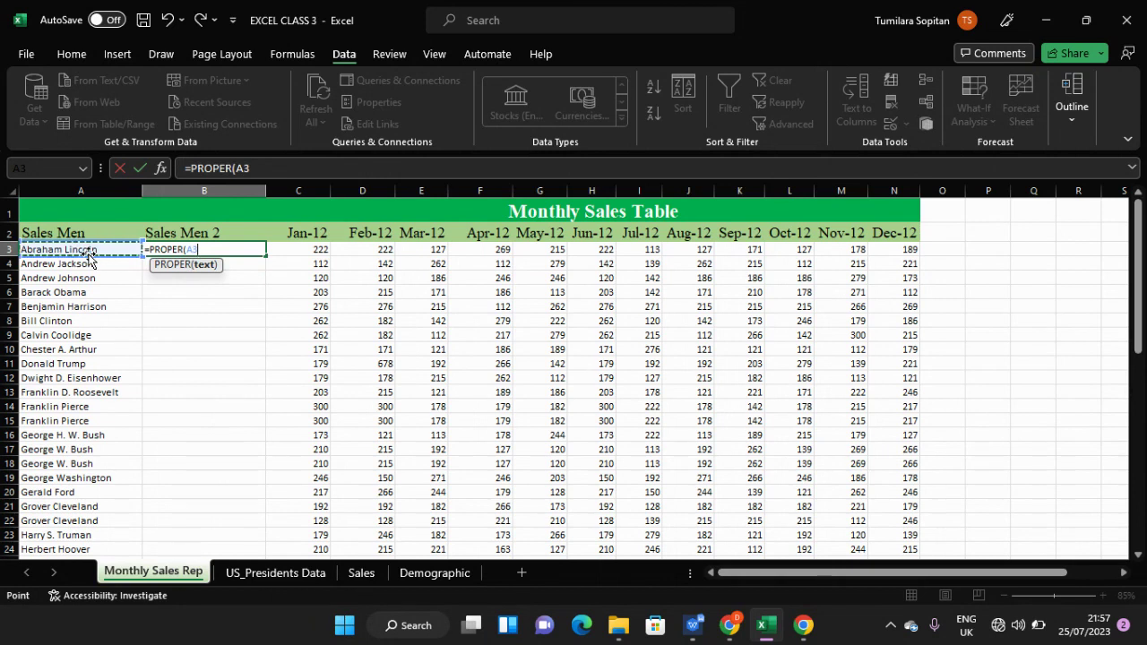
key("Return")
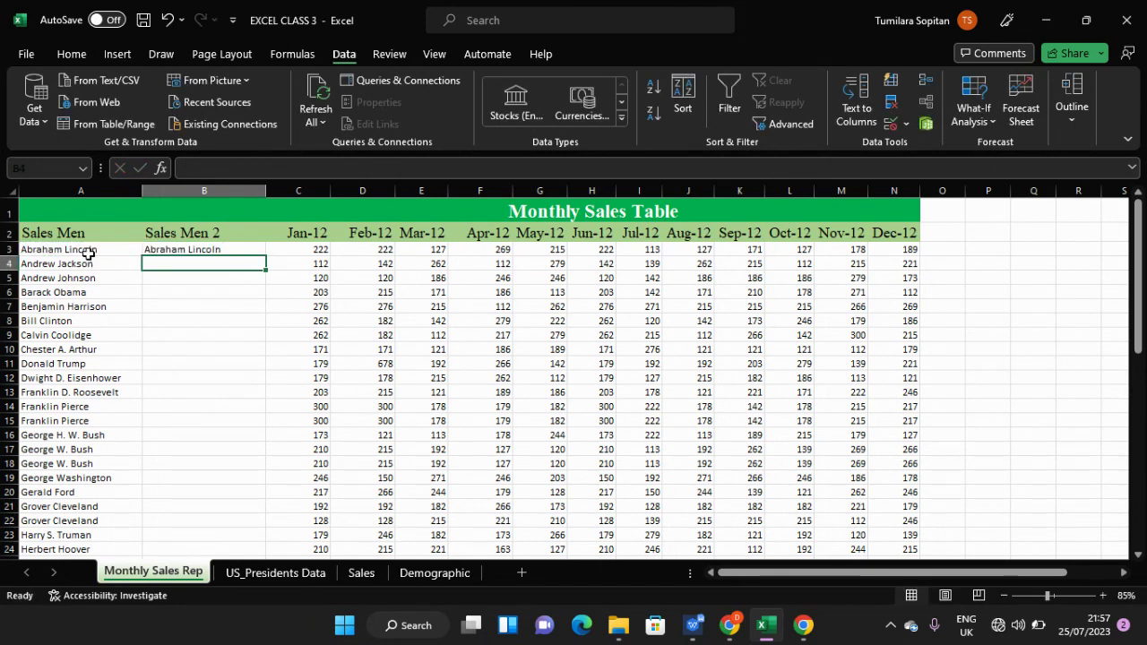
left_click(159, 250)
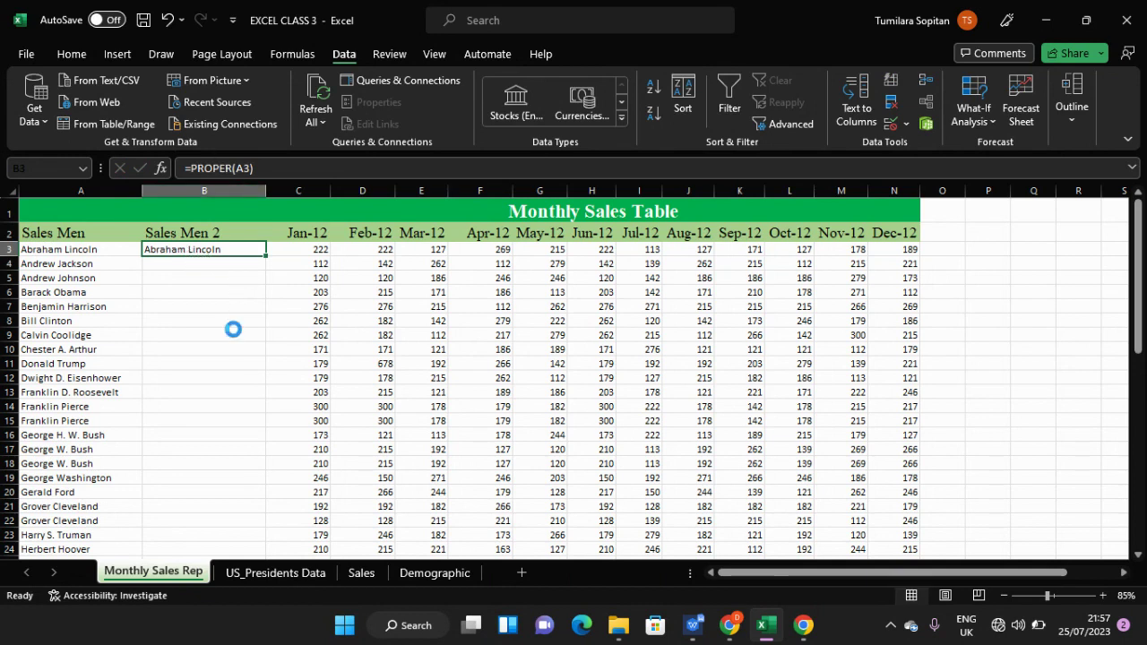
scroll(233, 331, "up", 4, "ctrl")
scroll(233, 331, "up", 1, "ctrl")
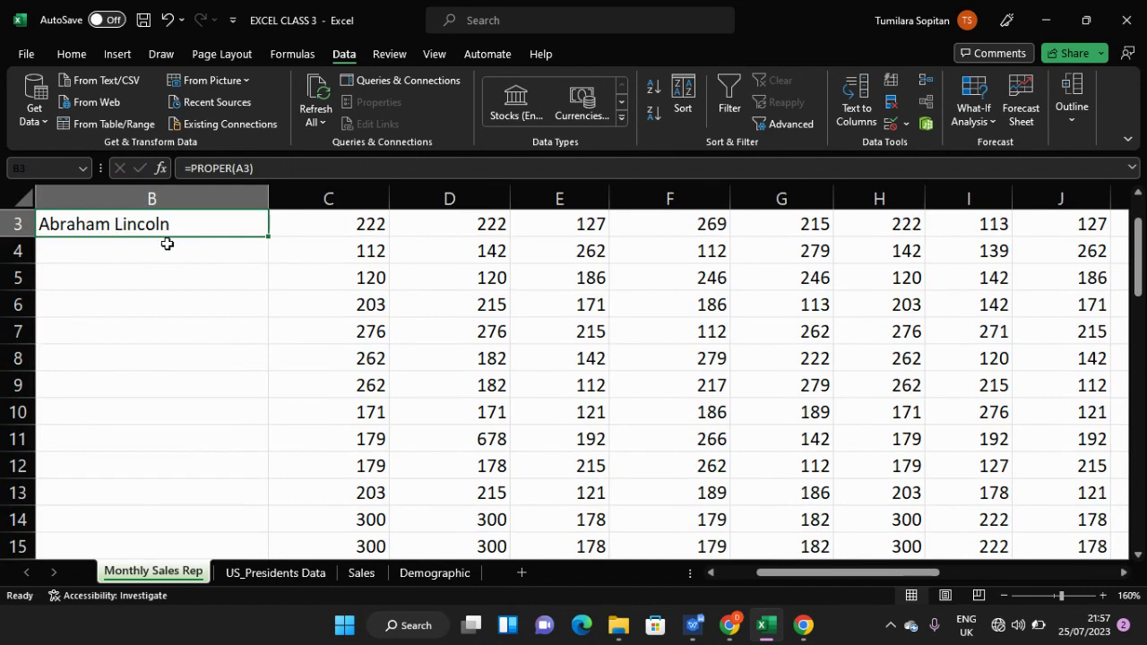
scroll(176, 247, "down", 6, "ctrl")
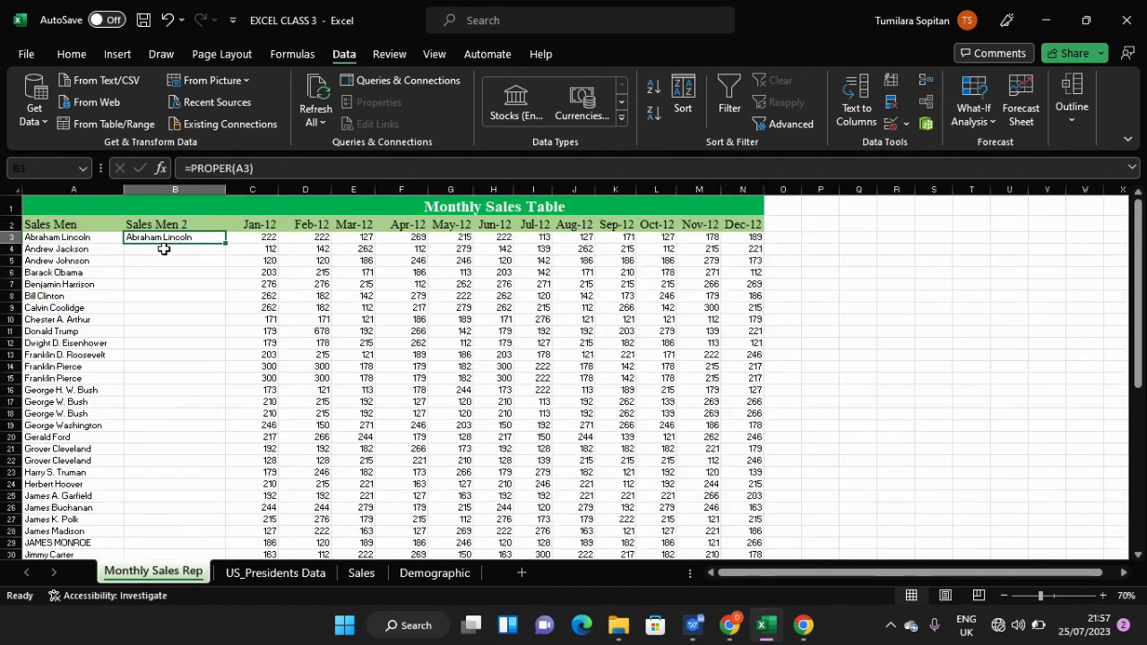
scroll(164, 249, "up", 2, "ctrl")
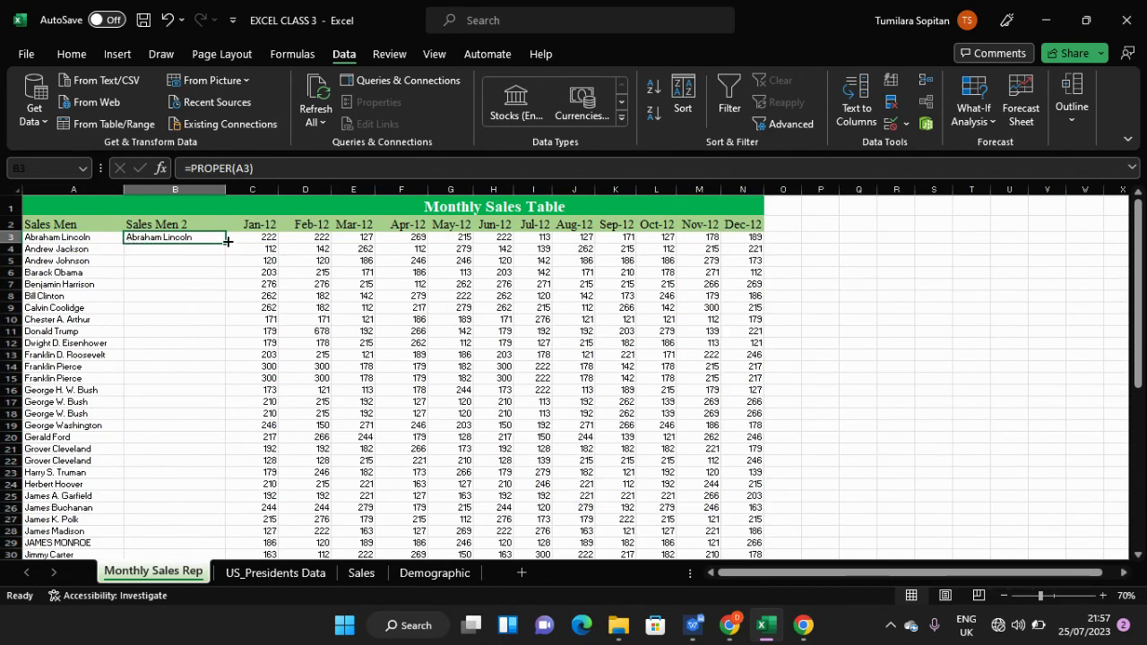
- Fill the PROPER formula from B3 down to B50, then scroll back to the top of the sheet
left_click_drag(226, 240, 206, 522)
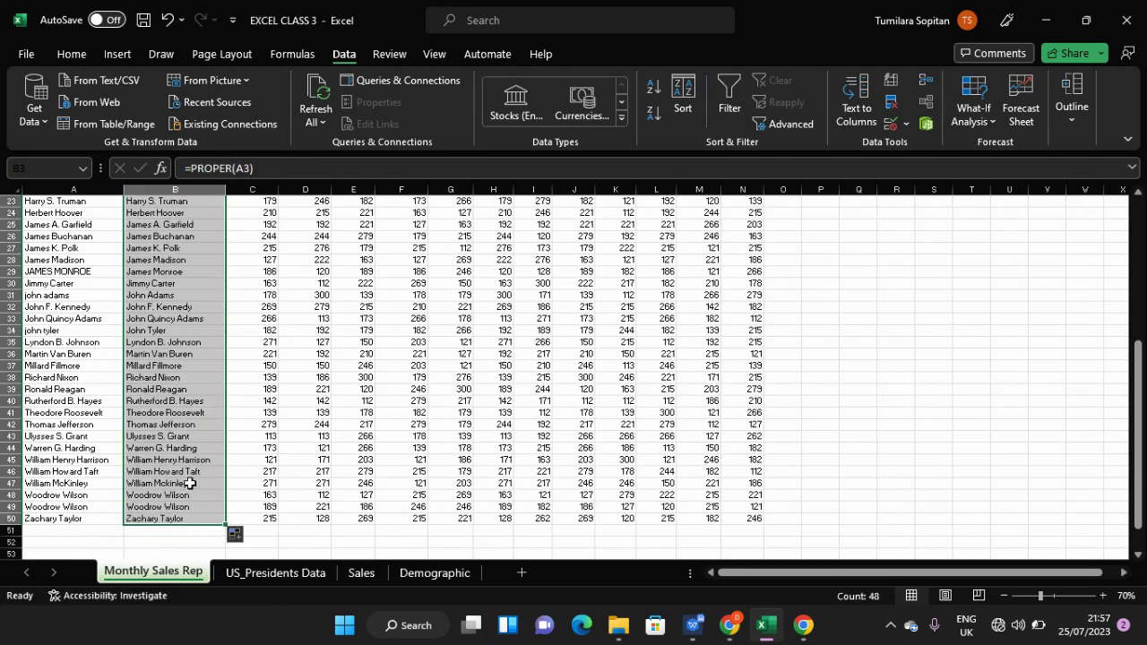
left_click(190, 483)
scroll(190, 483, "up", 7)
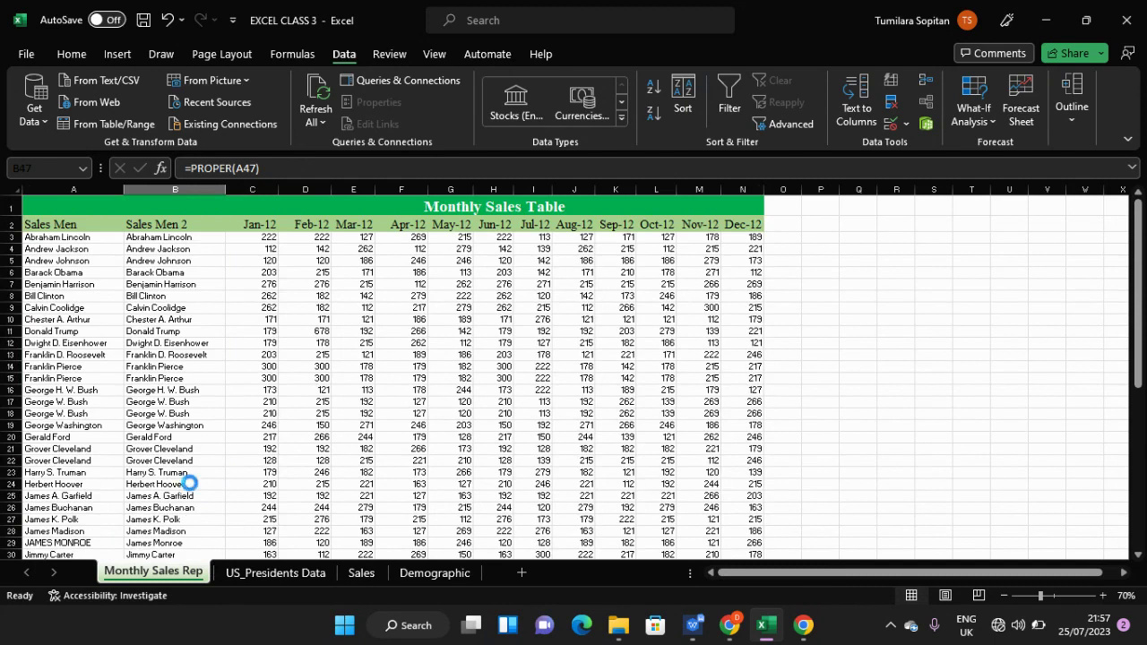
scroll(190, 483, "up", 3)
left_click_drag(842, 574, 744, 578)
- Replace B3's PROPER formula with =LOWER(A3) so it shows abraham lincoln
scroll(321, 390, "up", 2)
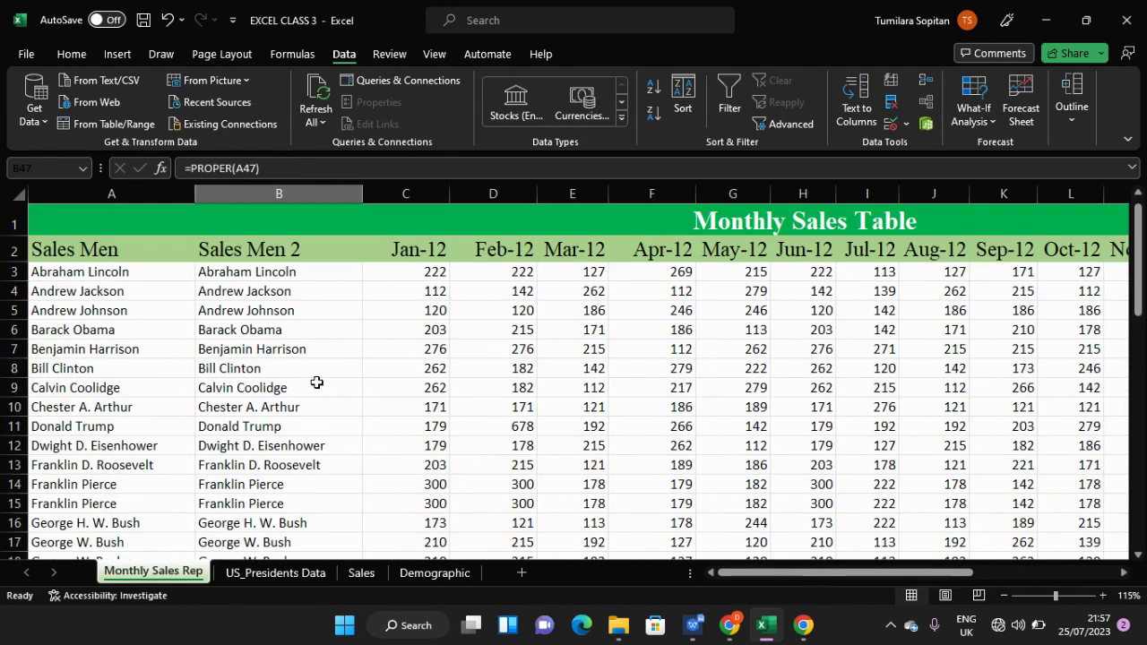
double_click(296, 273)
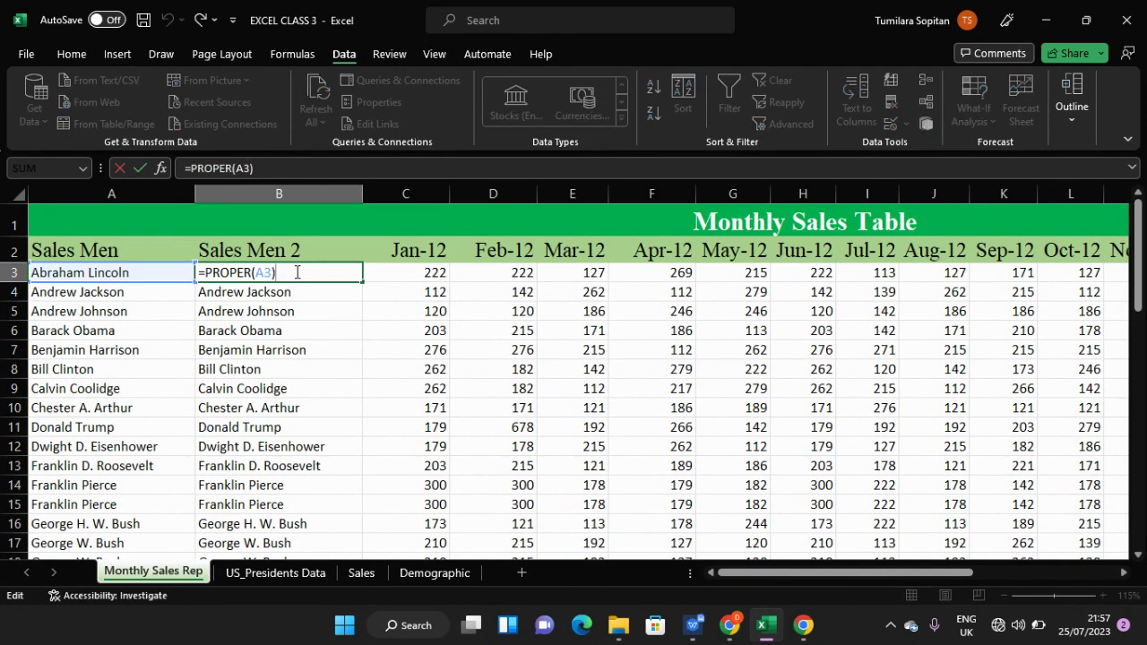
key("BackSpace")
key("BackSpace")
key("BackSpace")
key("BackSpace")
key("BackSpace")
key("BackSpace")
key("BackSpace")
key("BackSpace")
key("BackSpace")
key("BackSpace")
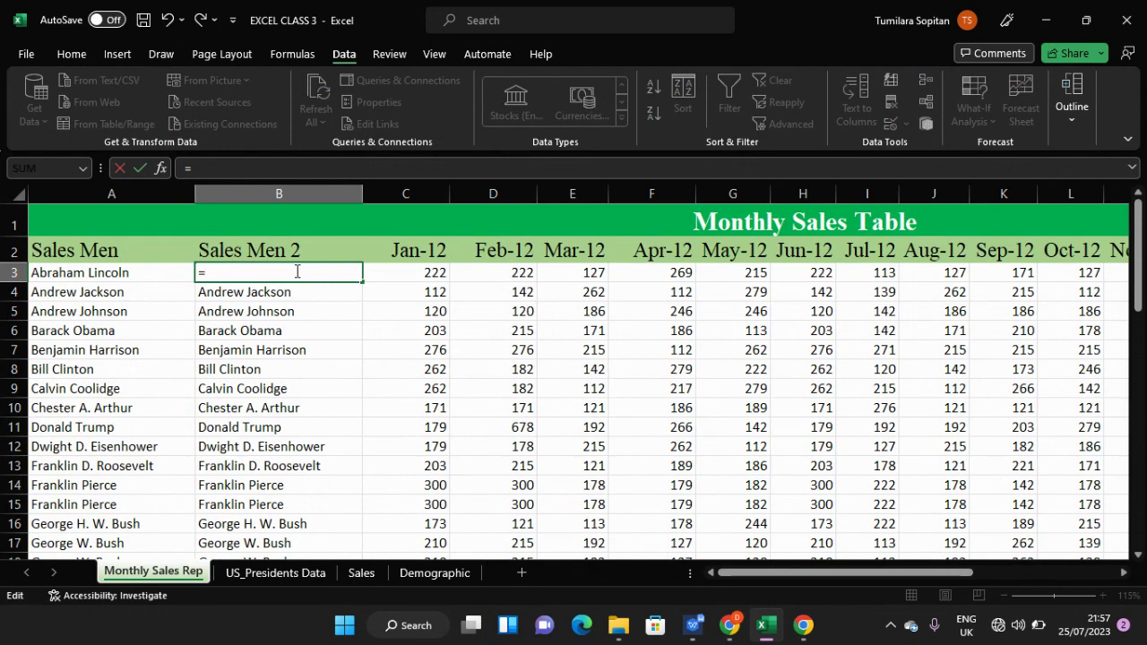
type("lo")
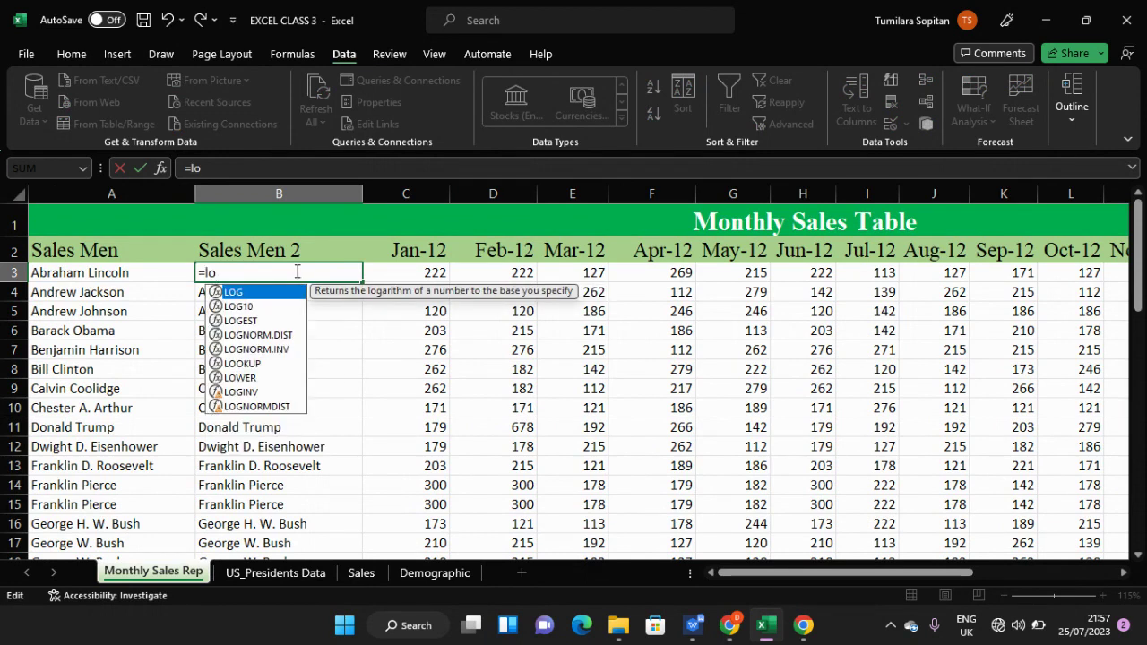
type("we")
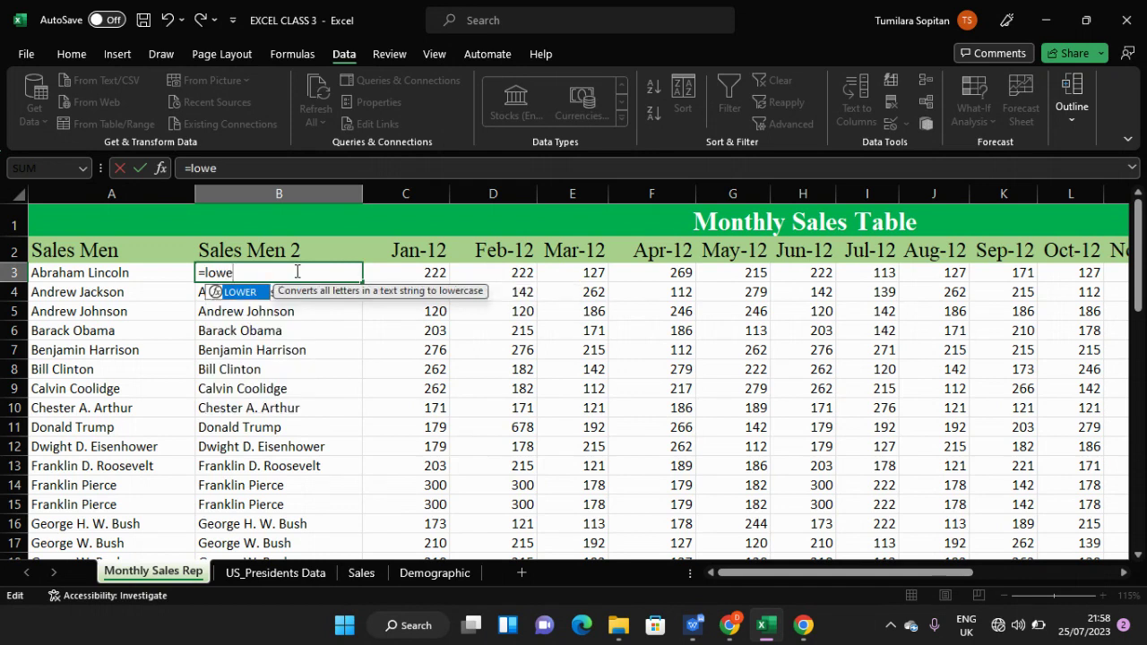
key("Tab")
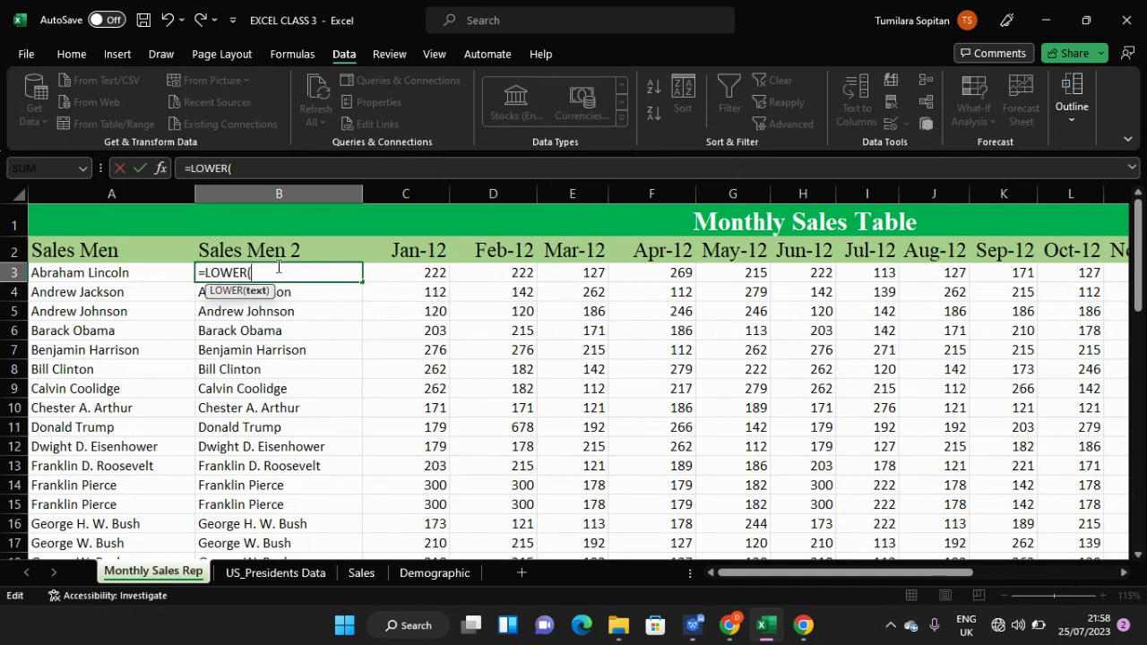
left_click(160, 272)
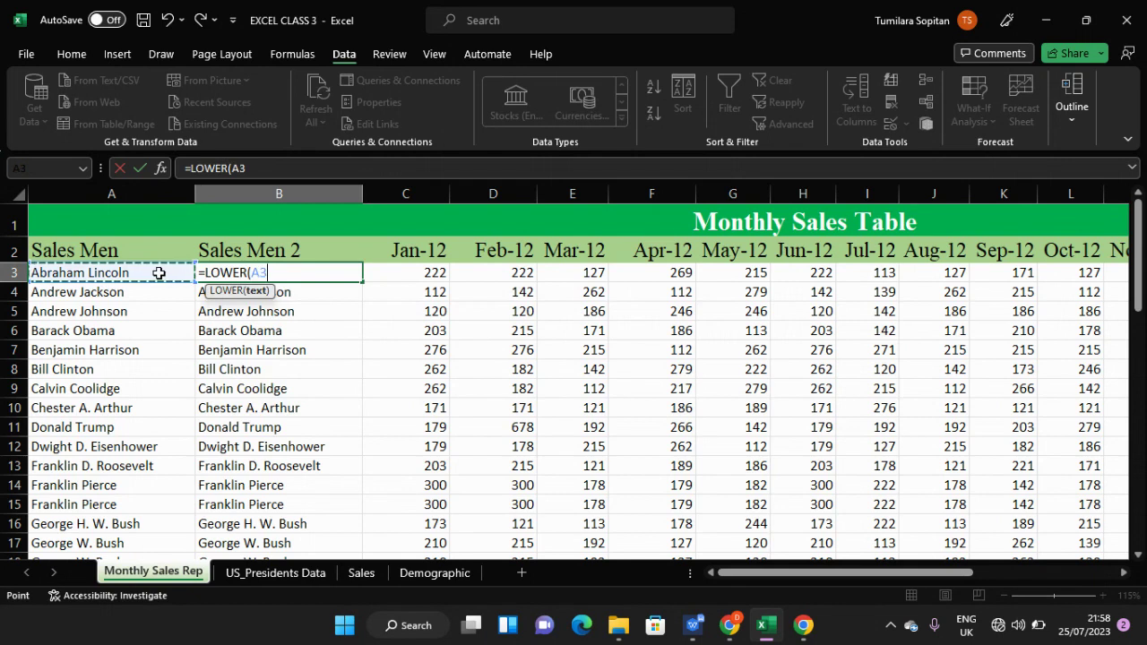
key("Return")
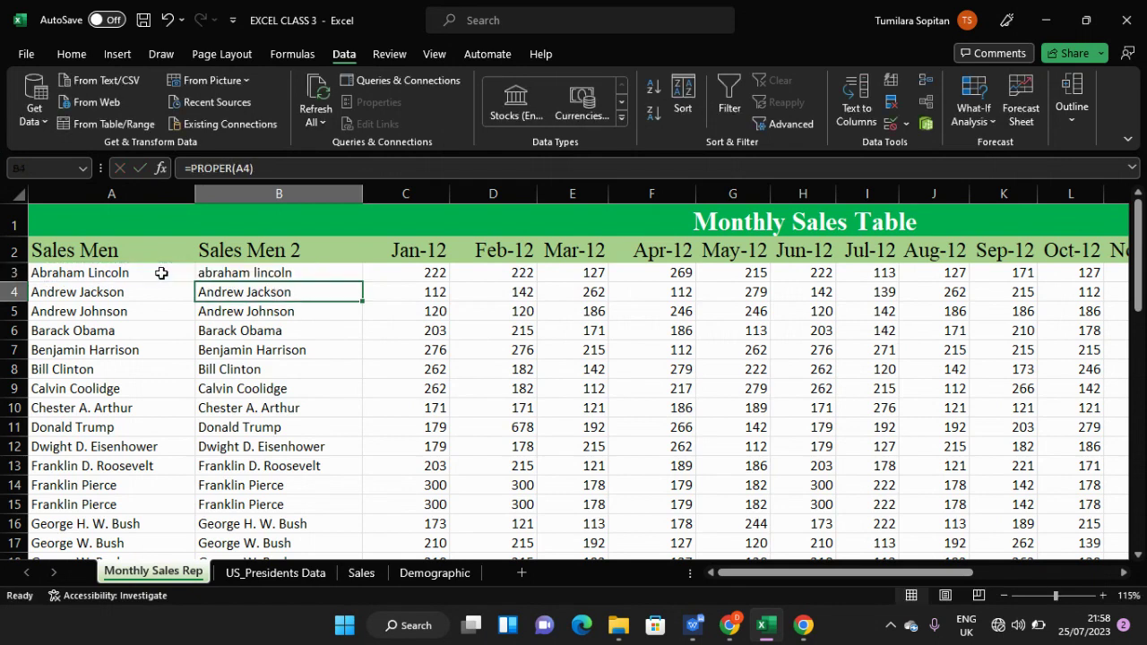
left_click(309, 274)
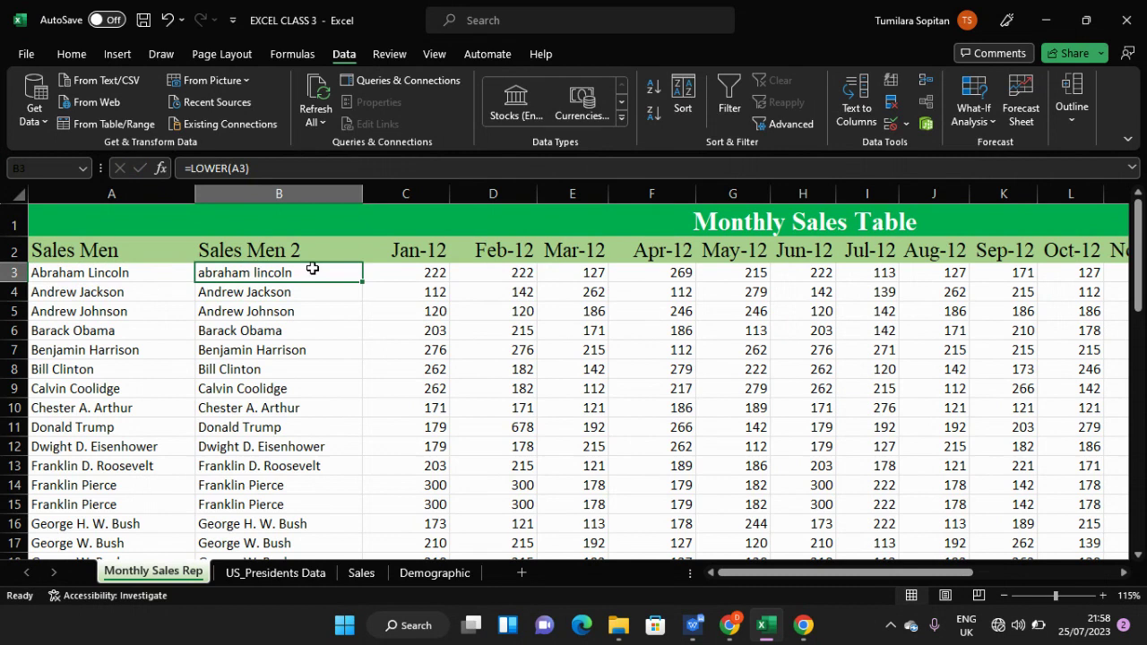
- Change B3's function to UPPER so =UPPER(A3) displays ABRAHAM LINCOLN
double_click(312, 268)
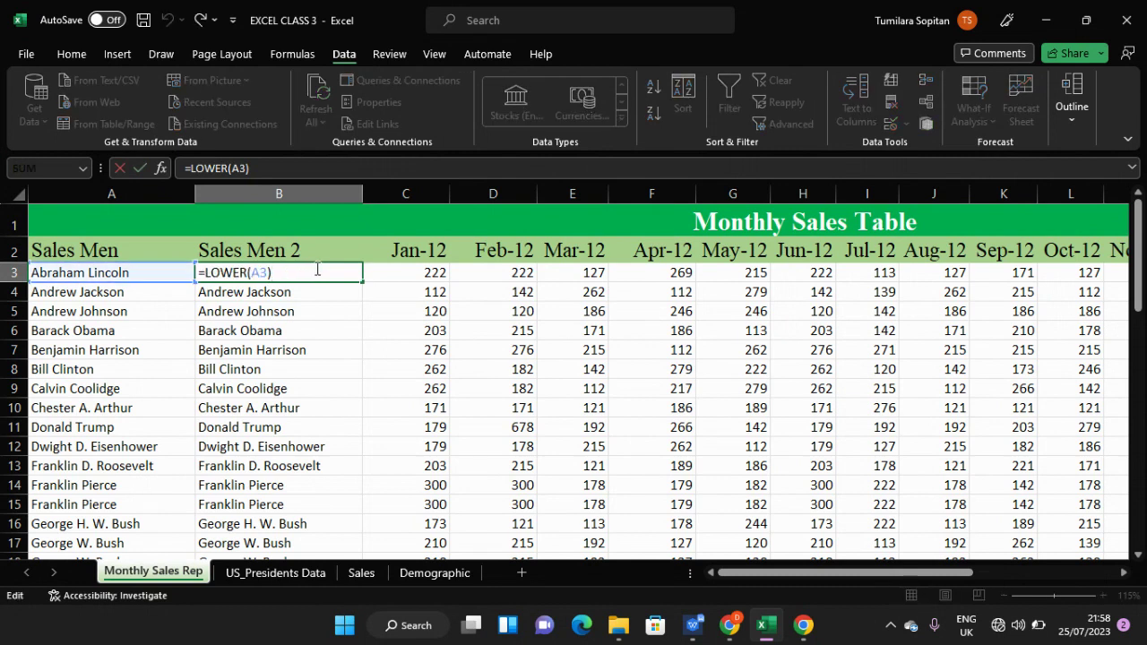
key("Left")
key("Left")
key("Left")
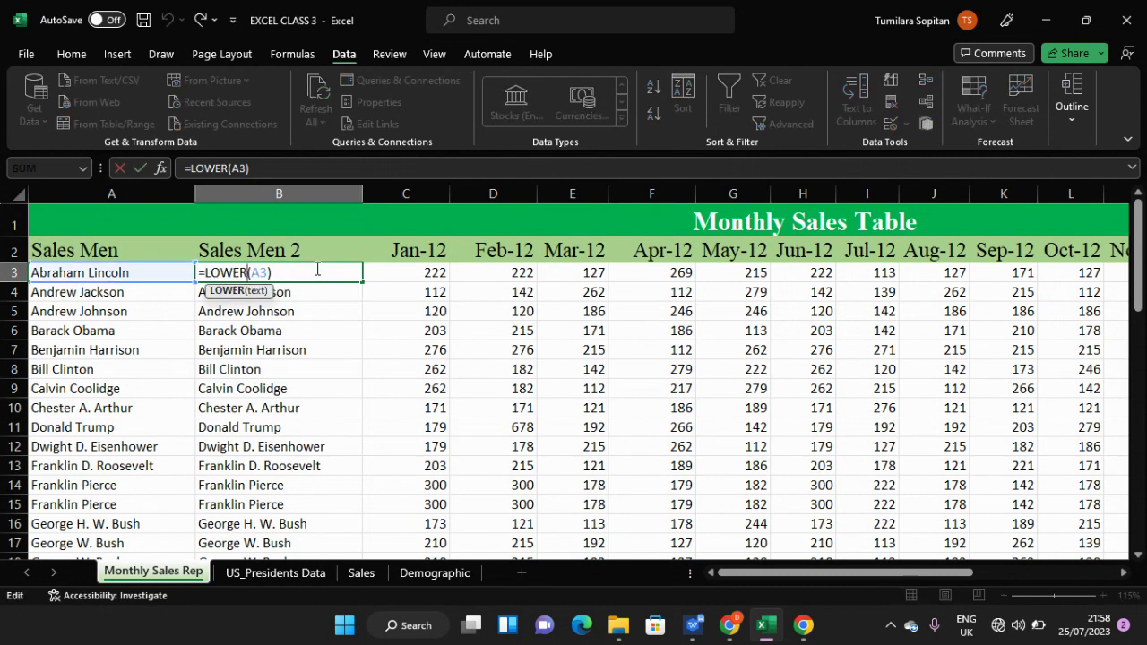
key("BackSpace")
key("BackSpace")
key("BackSpace")
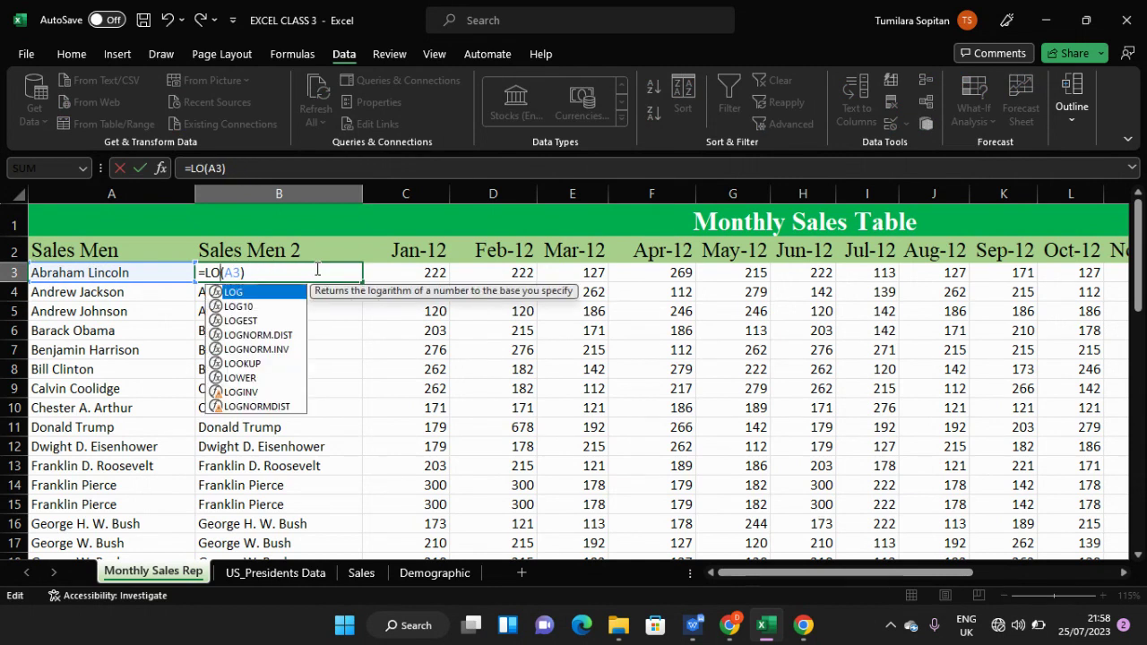
key("BackSpace")
key("BackSpace")
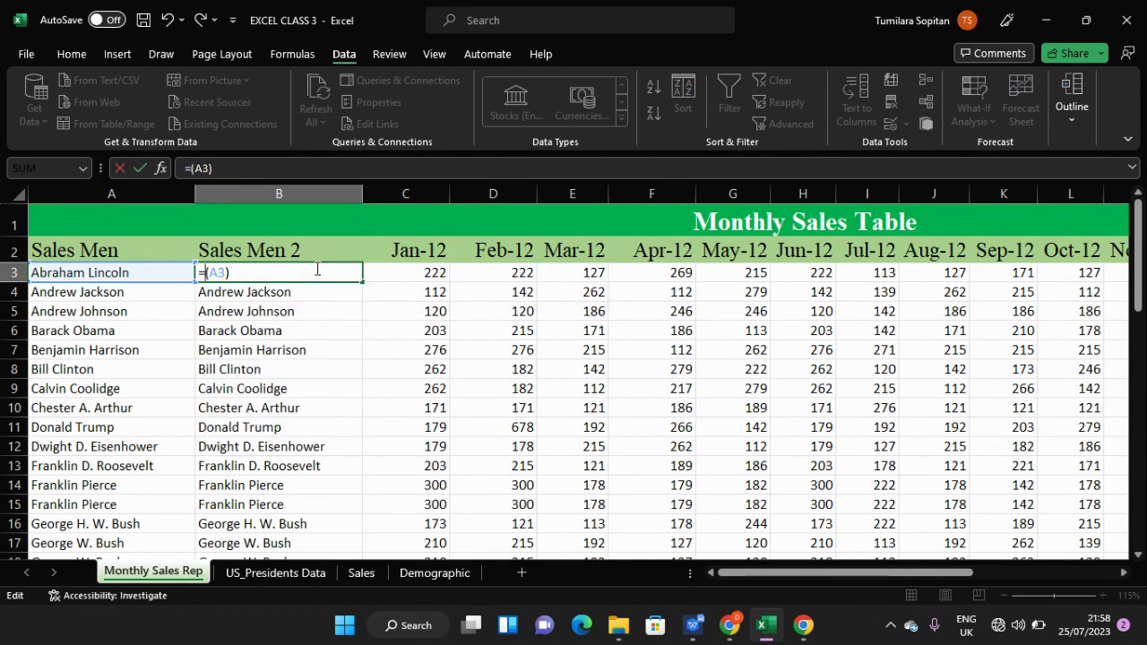
type("upp")
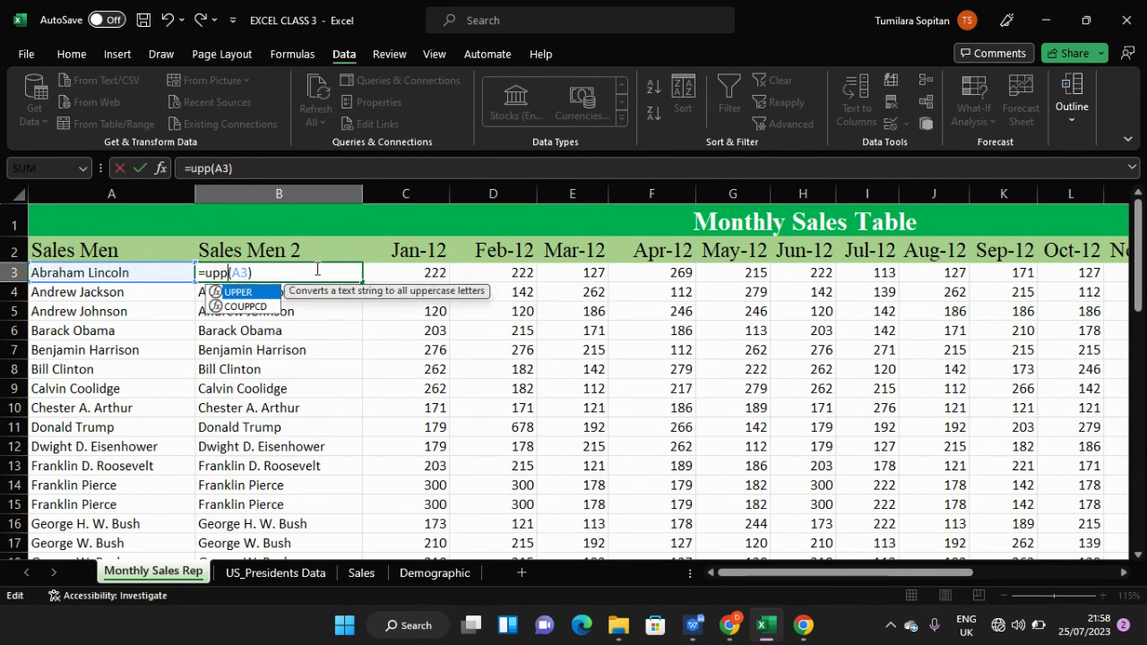
key("Tab")
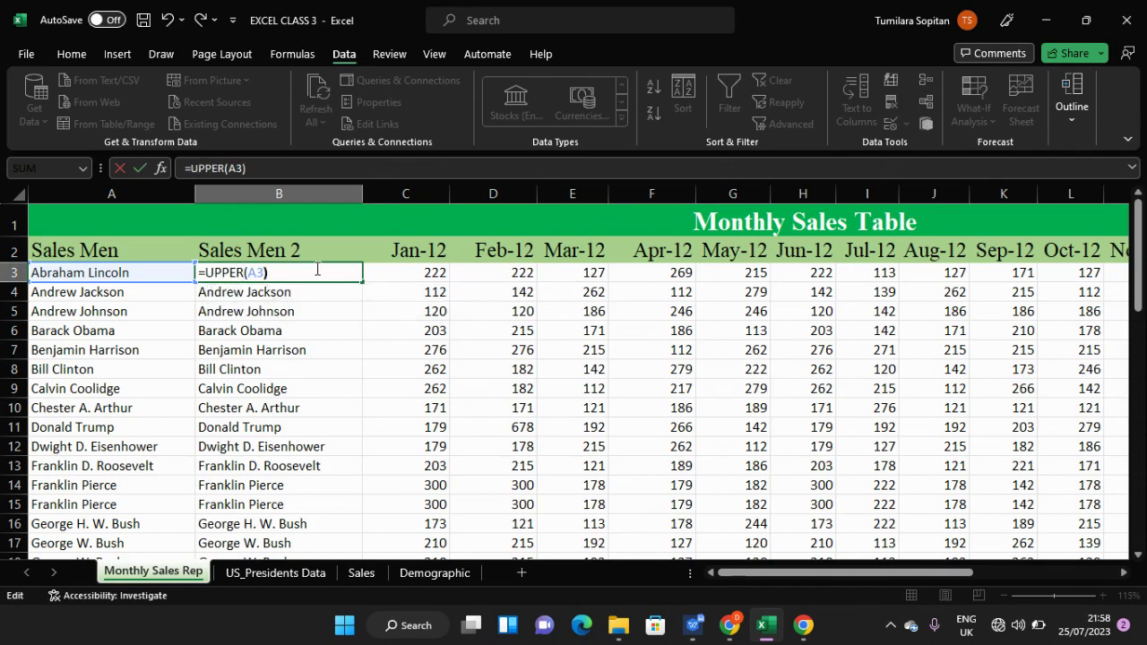
key("Return")
left_click(317, 269)
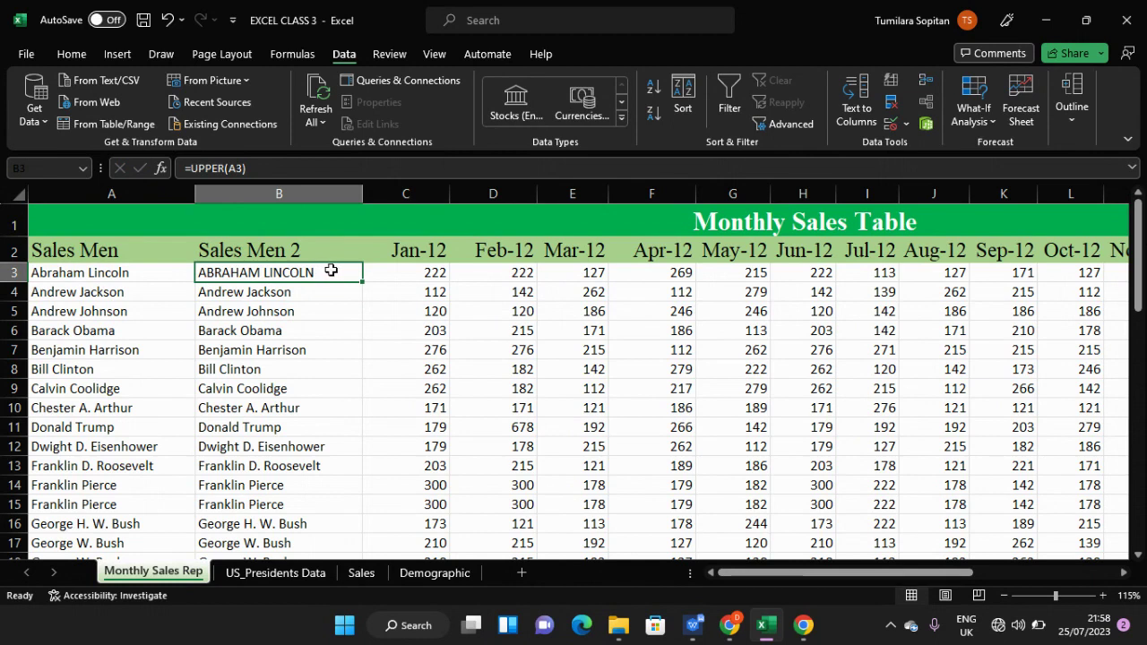
- Dismiss the stray Find dialog and re-enter =PROPER(A3) in B3, showing Abraham Lincoln
key("ctrl+f")
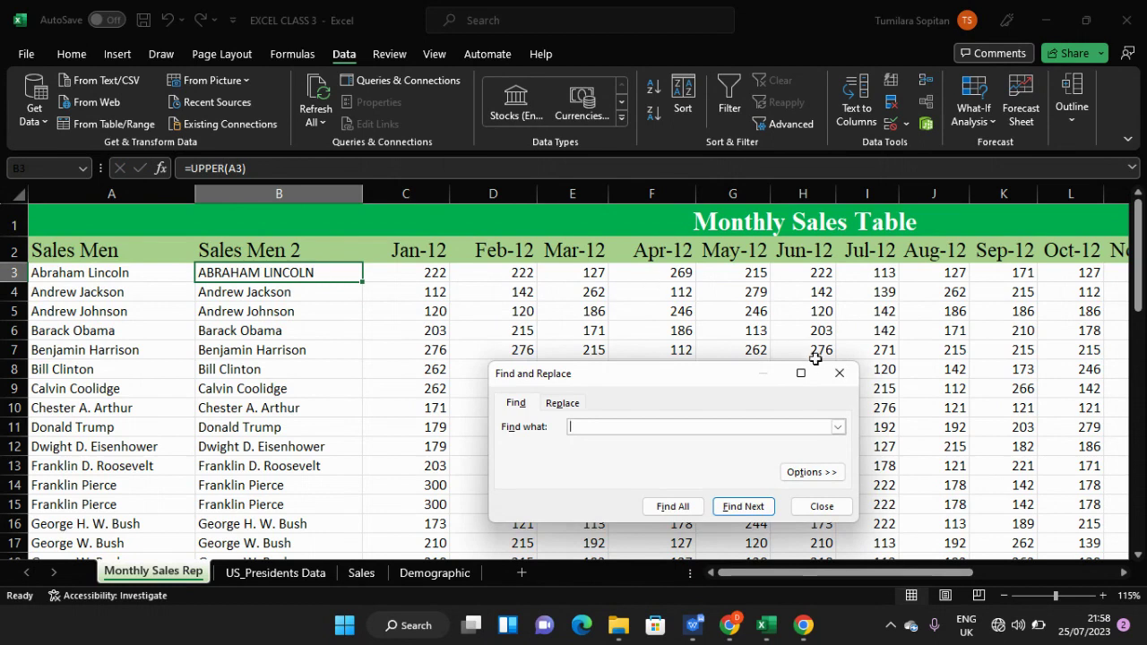
left_click(839, 373)
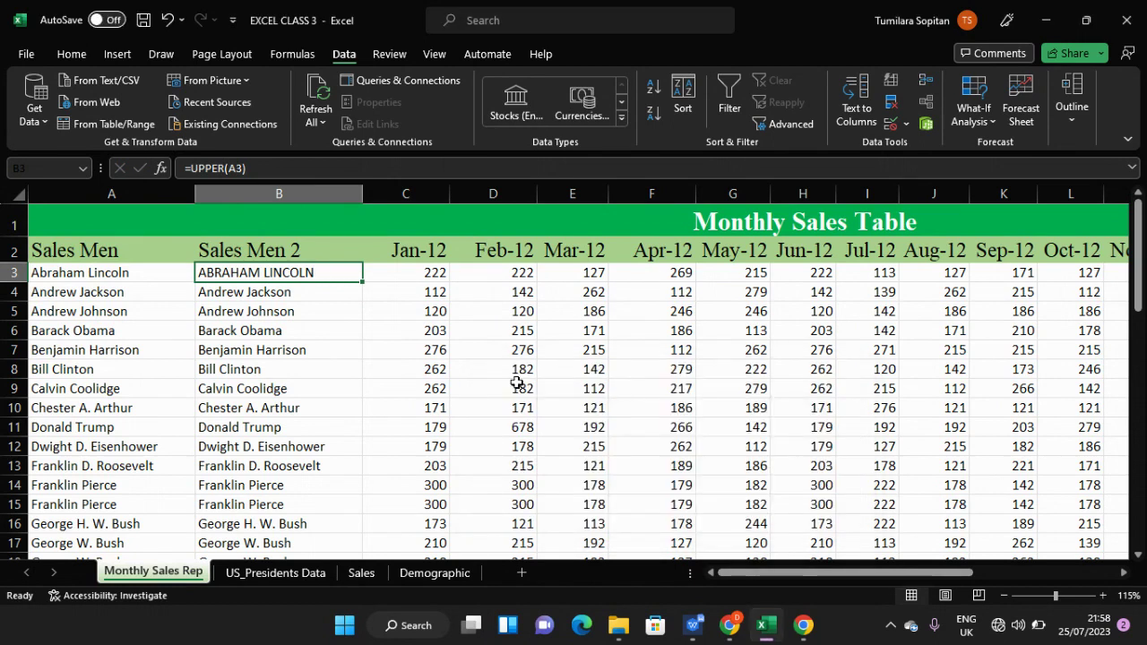
type("f")
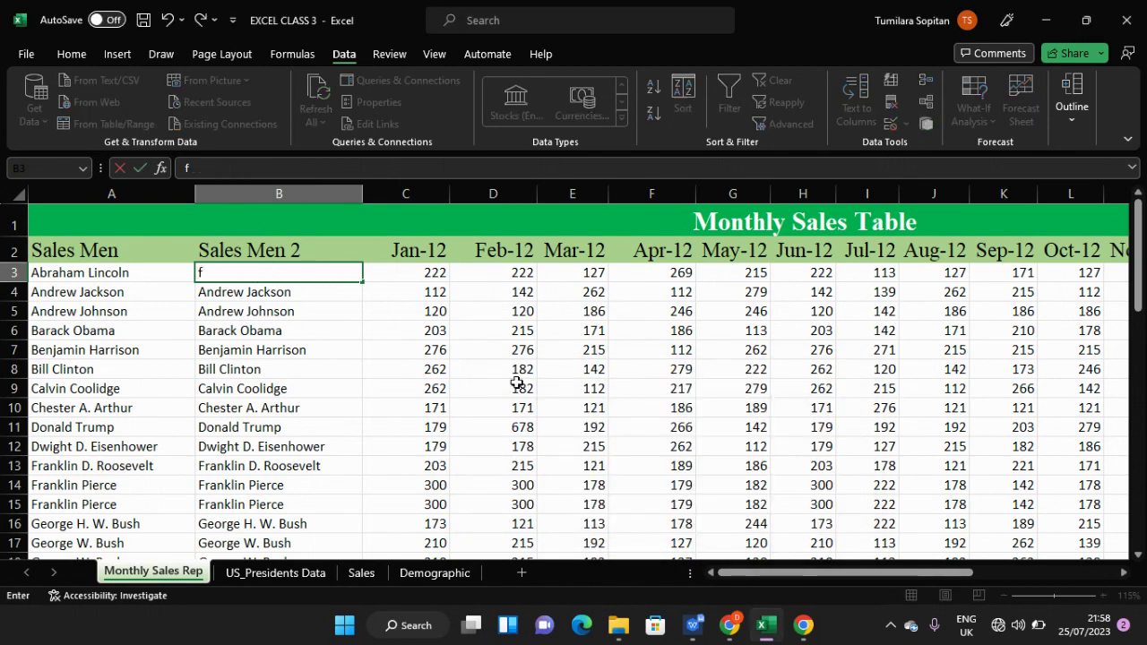
key("BackSpace")
type("=prop")
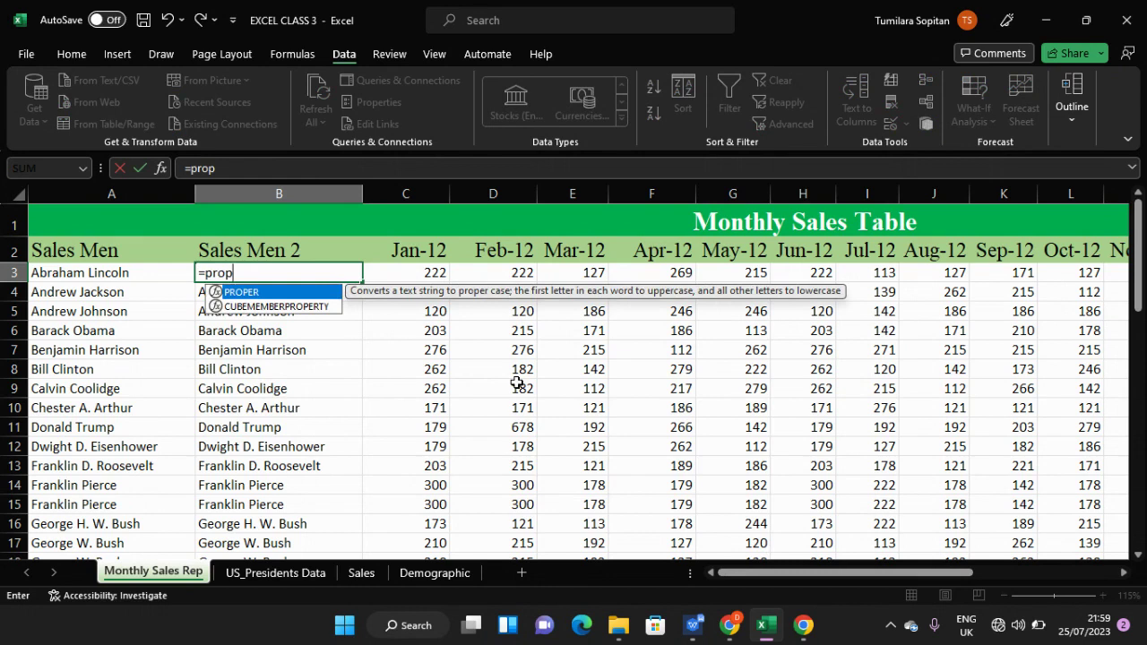
key("Tab")
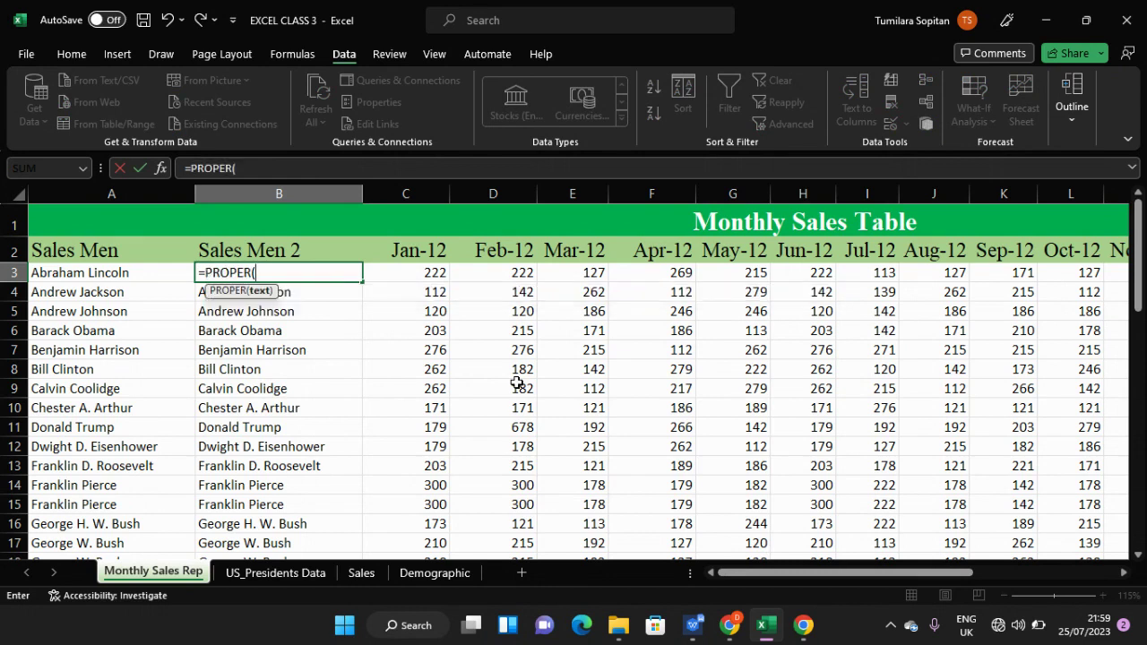
left_click(169, 280)
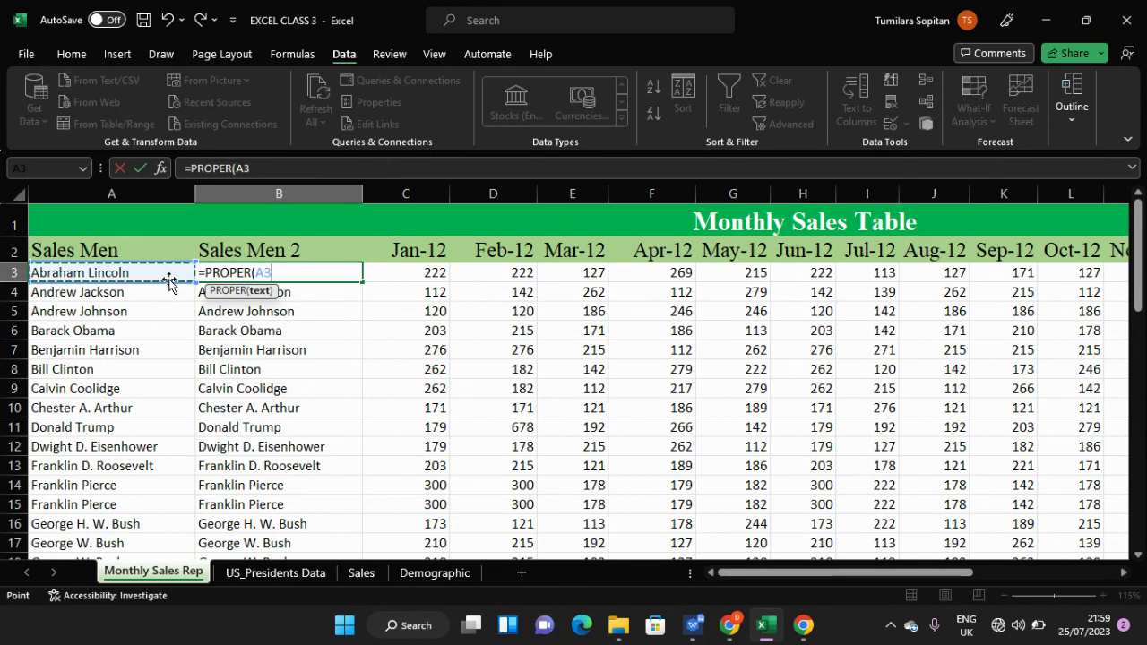
key("Return")
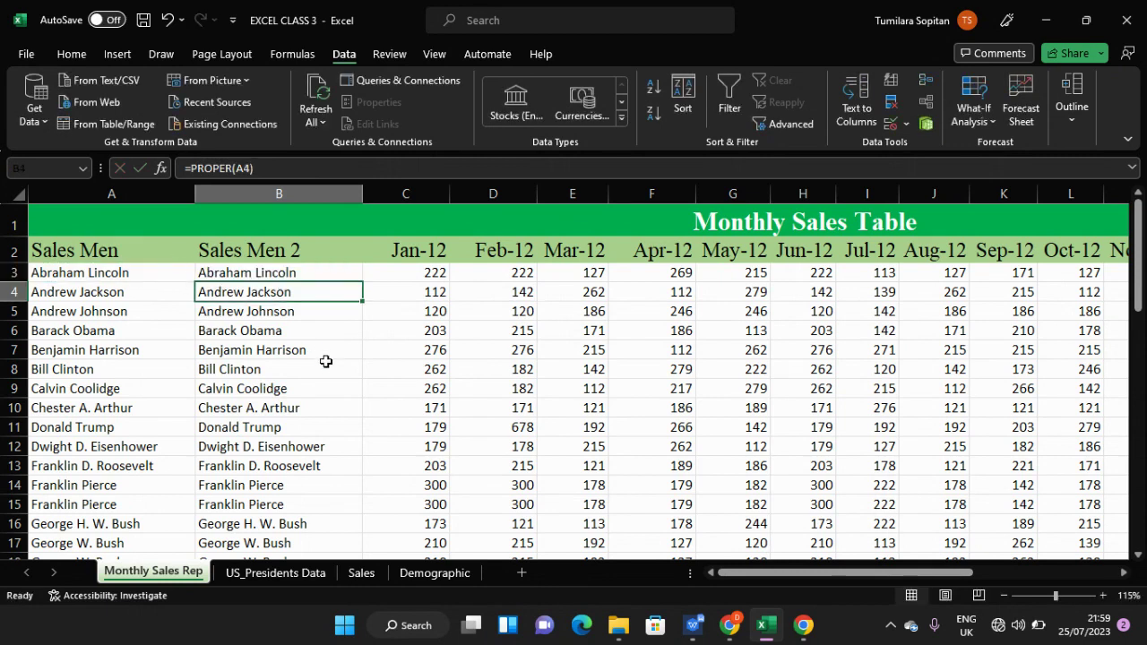
- Delete column A, the original Sales Men column
scroll(327, 362, "down", 1, "ctrl")
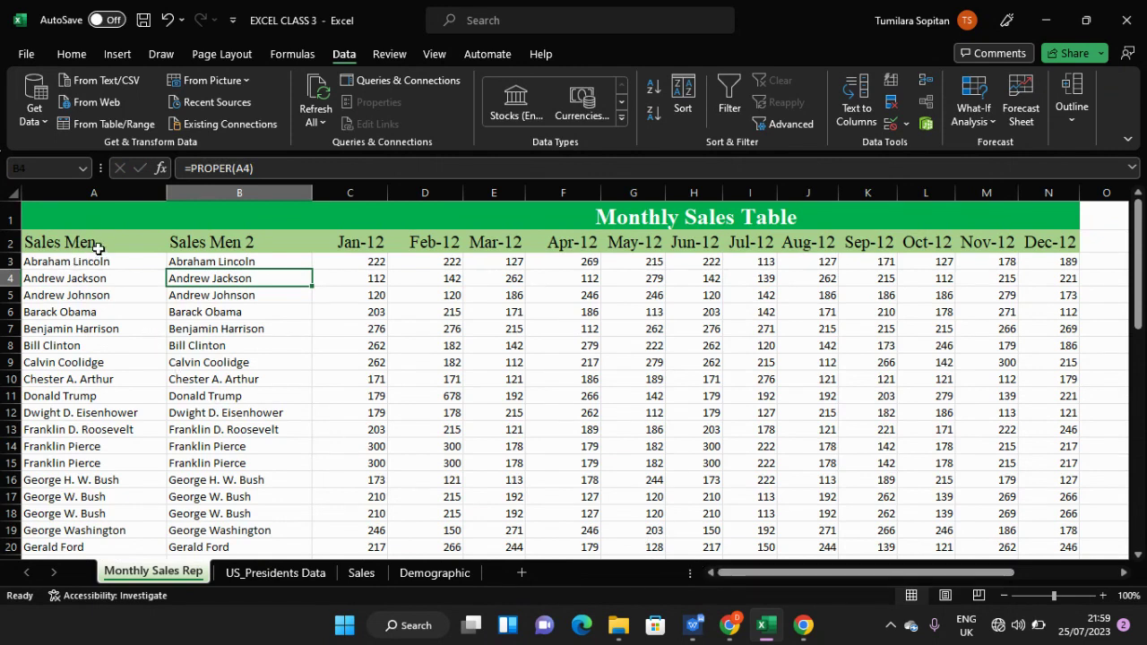
left_click(97, 193)
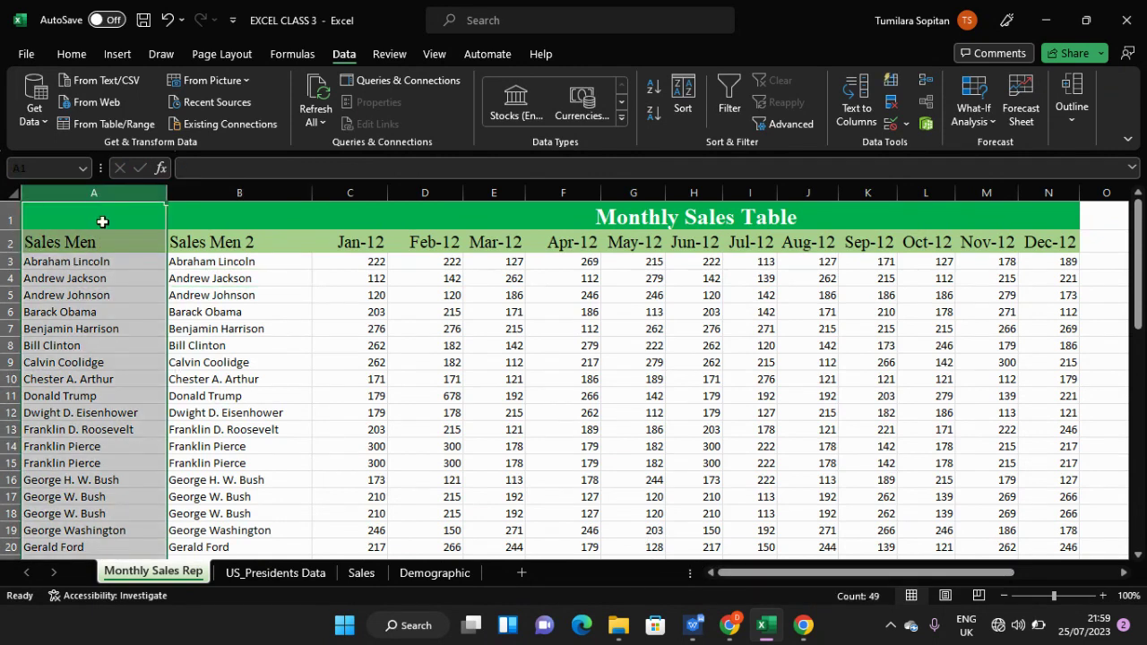
left_click(98, 238)
left_click(94, 192)
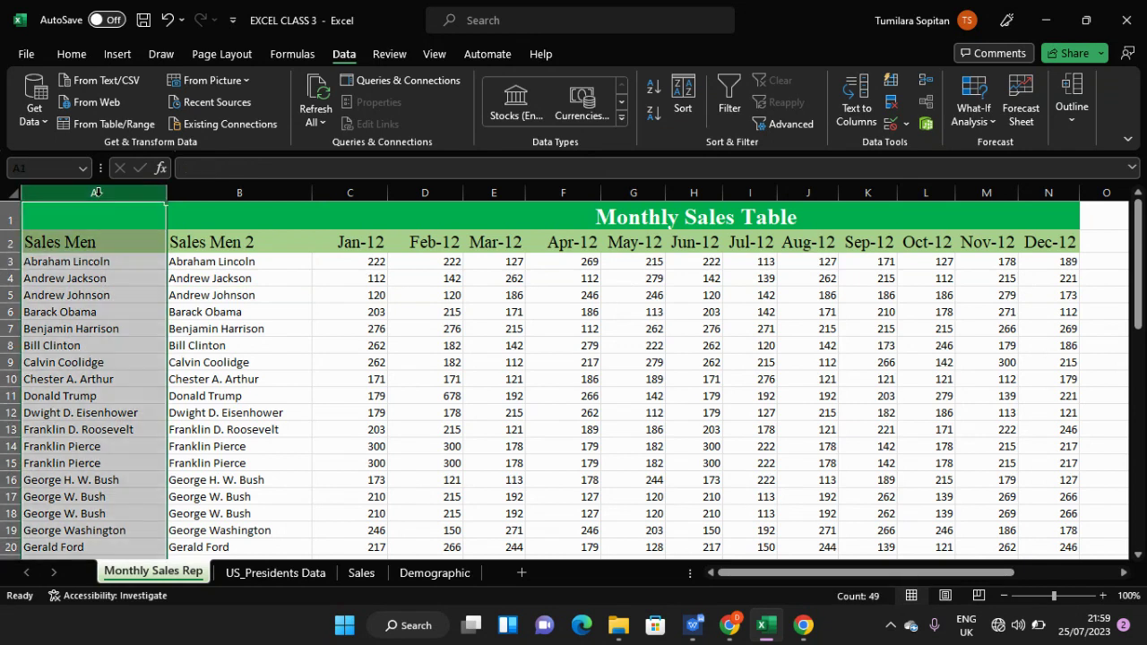
right_click(97, 194)
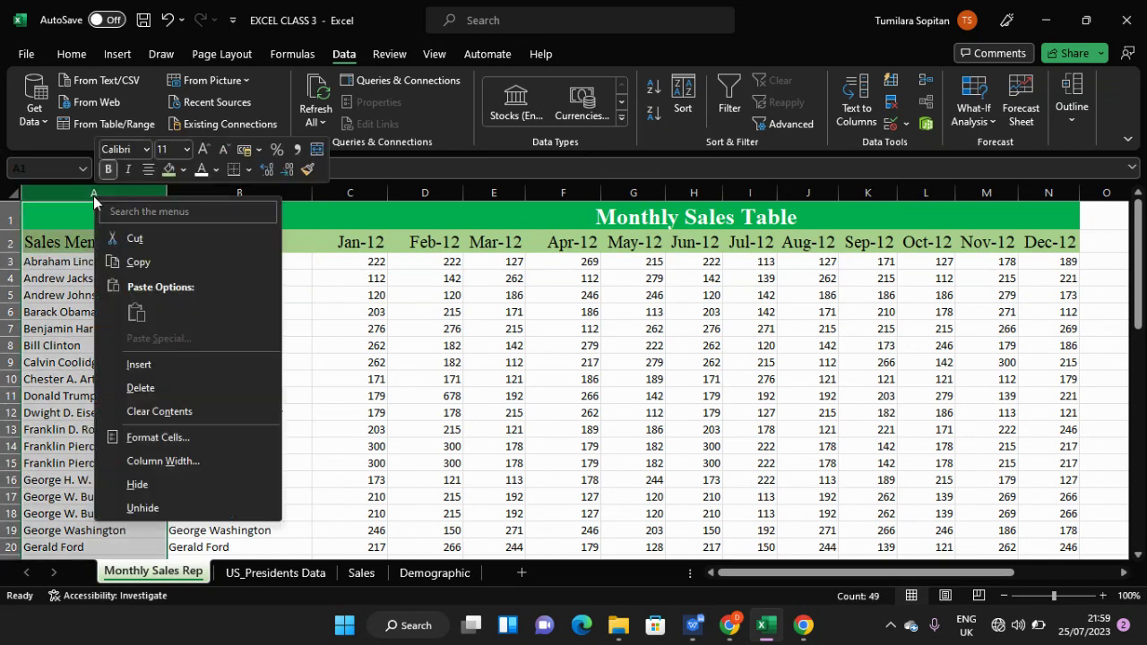
left_click(128, 387)
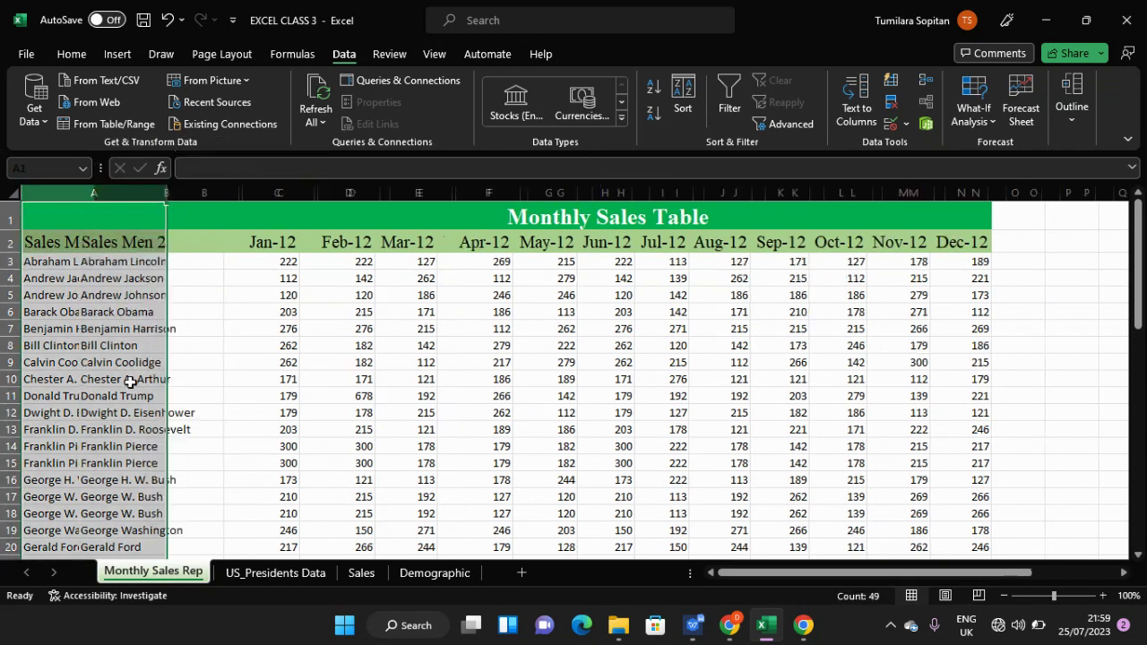
- Trim the '2' from the remaining header, then undo the changes to restore the names
left_click(132, 247)
double_click(132, 247)
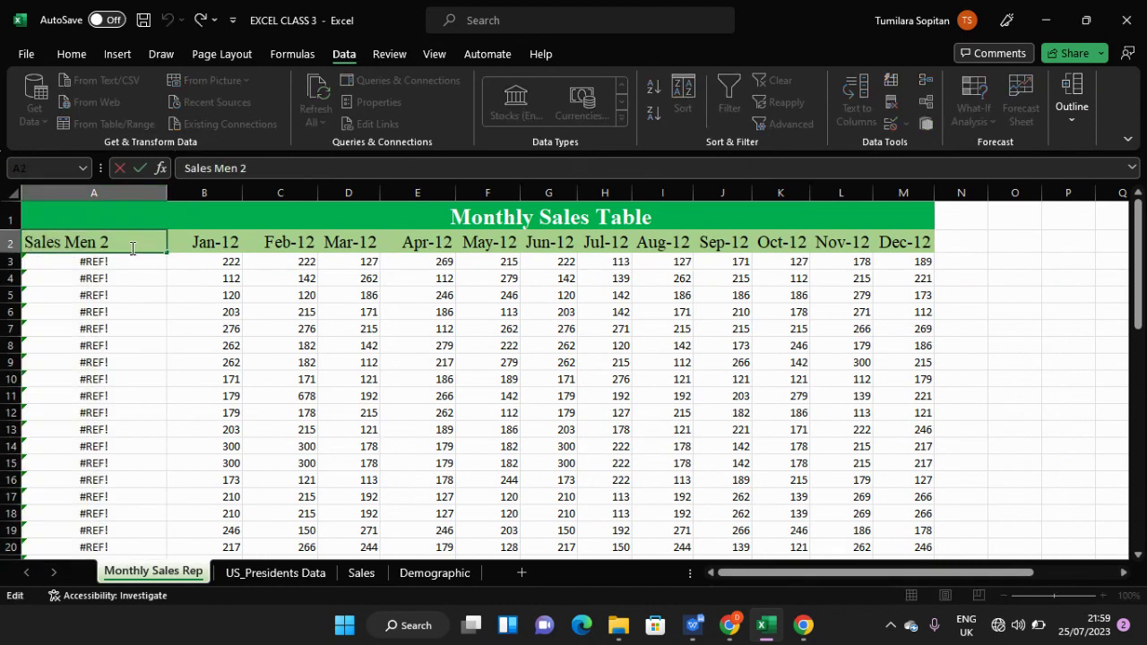
key("BackSpace")
key("Return")
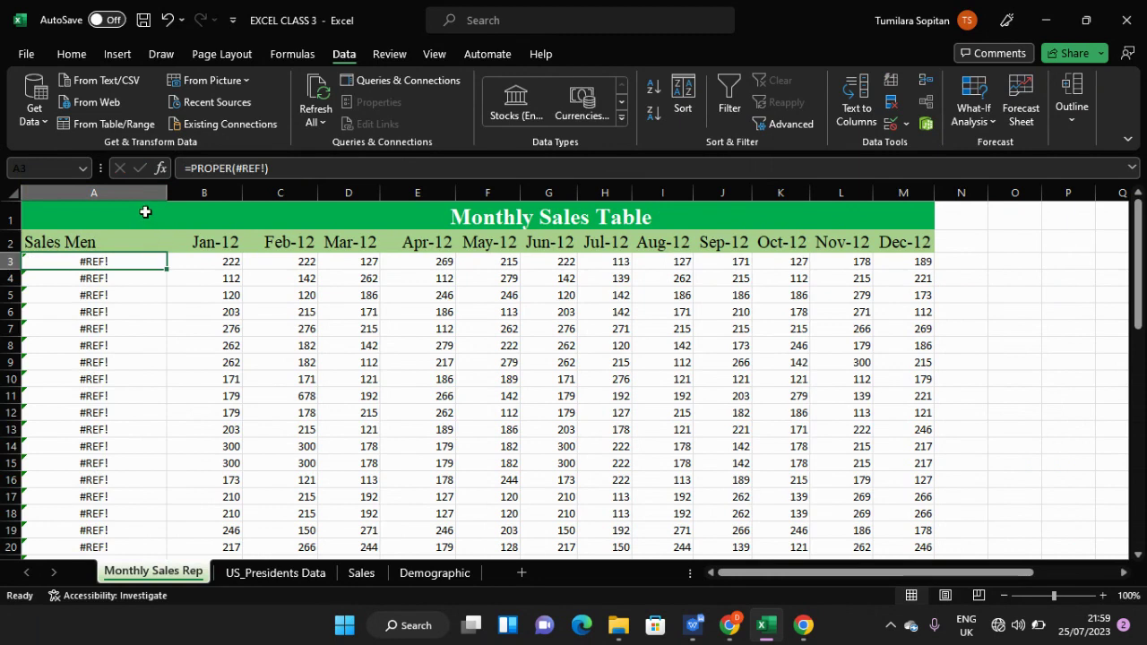
left_click(143, 212)
left_click(132, 190)
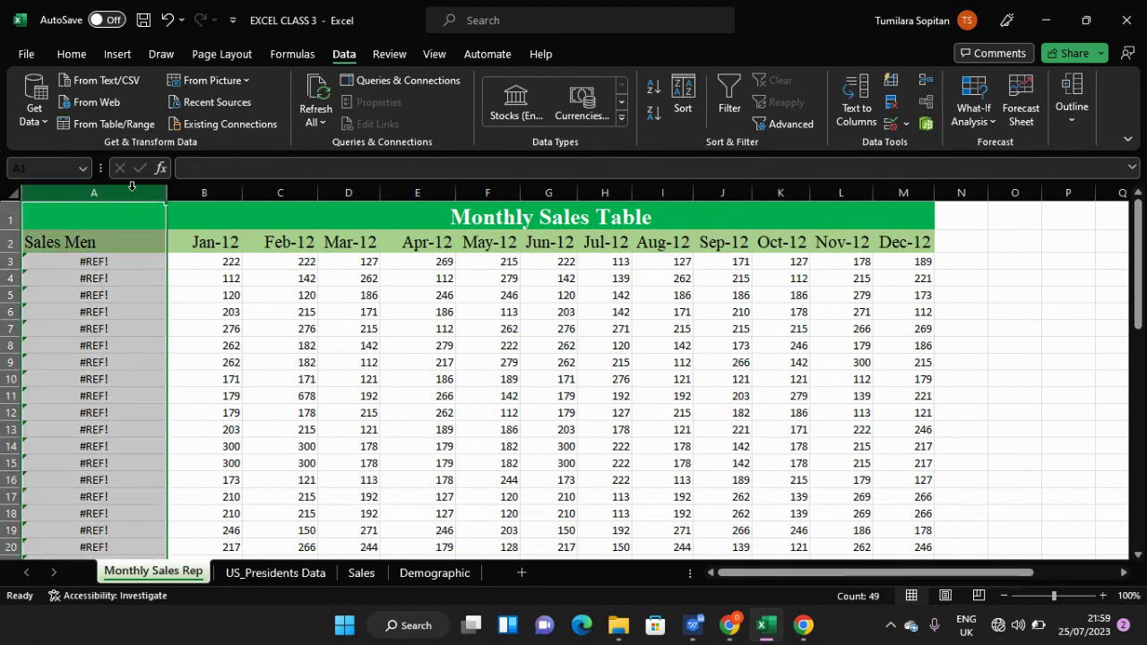
key("ctrl+z")
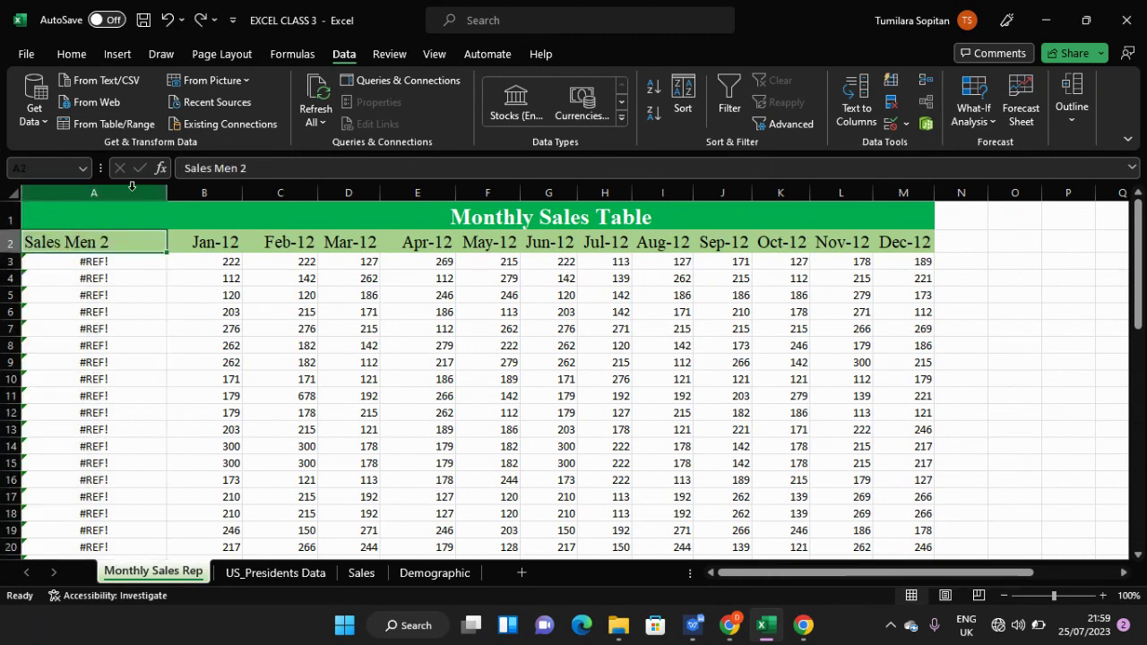
key("ctrl+y")
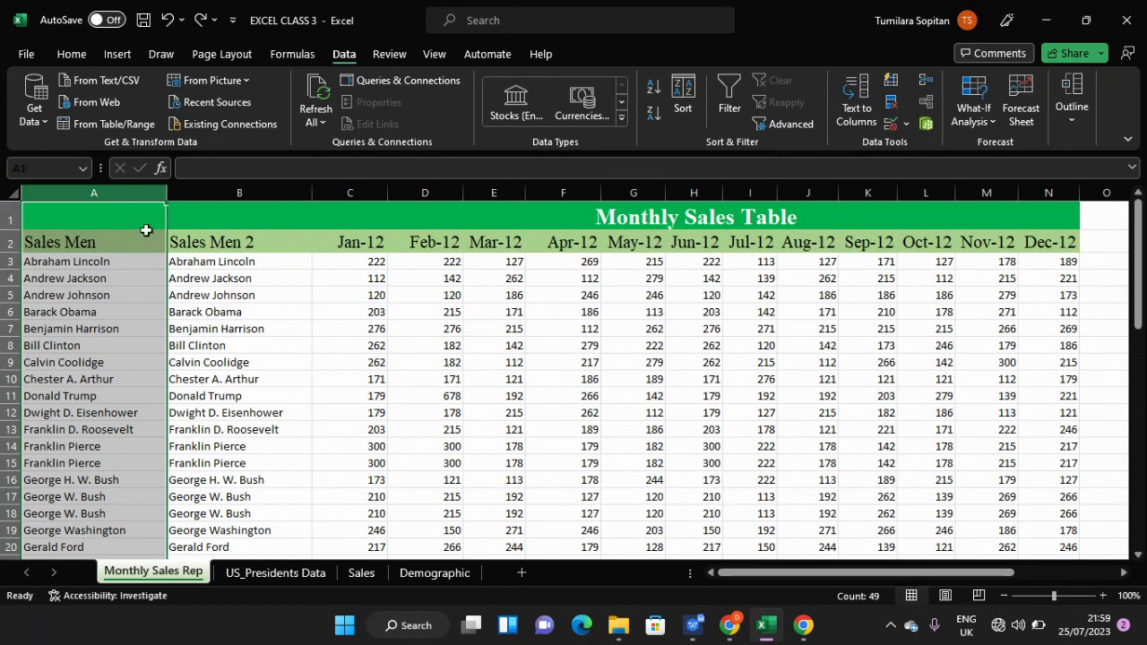
- Delete the Sales Men column again and inspect the =PROPER(#REF!) error in A3
left_click(128, 264)
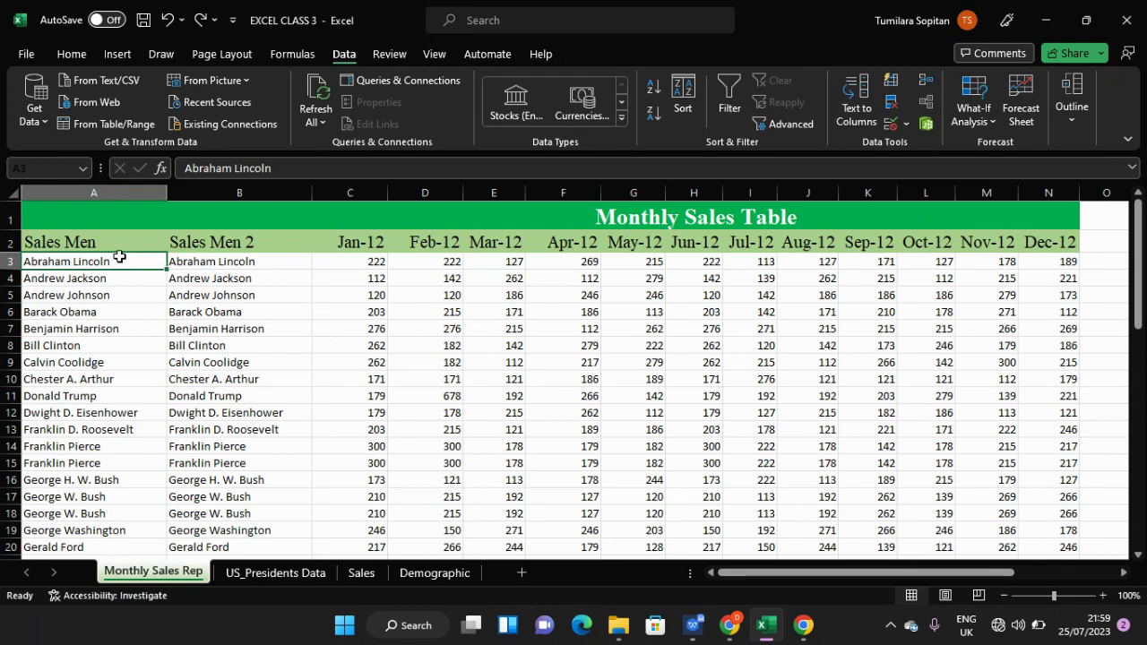
left_click(118, 192)
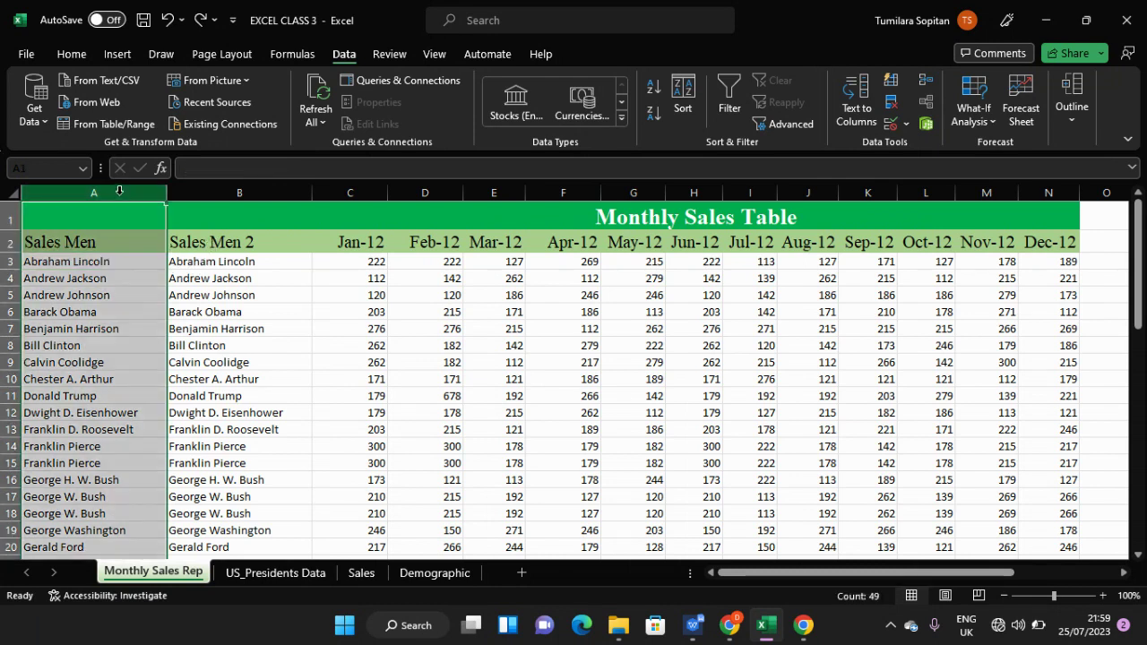
right_click(115, 191)
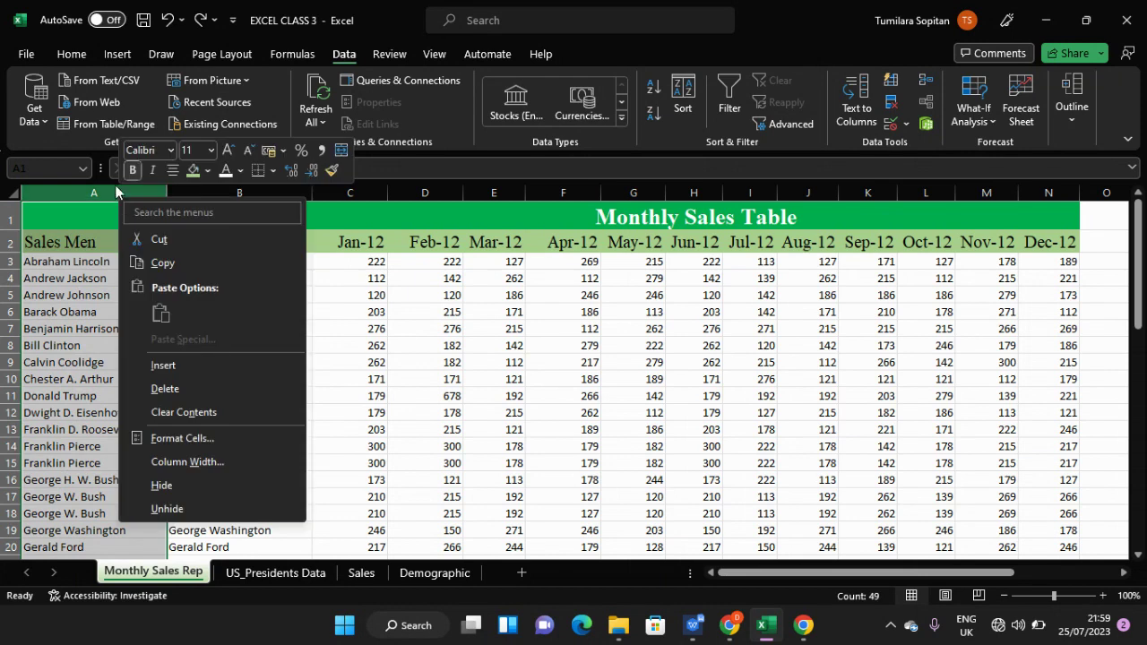
left_click(161, 388)
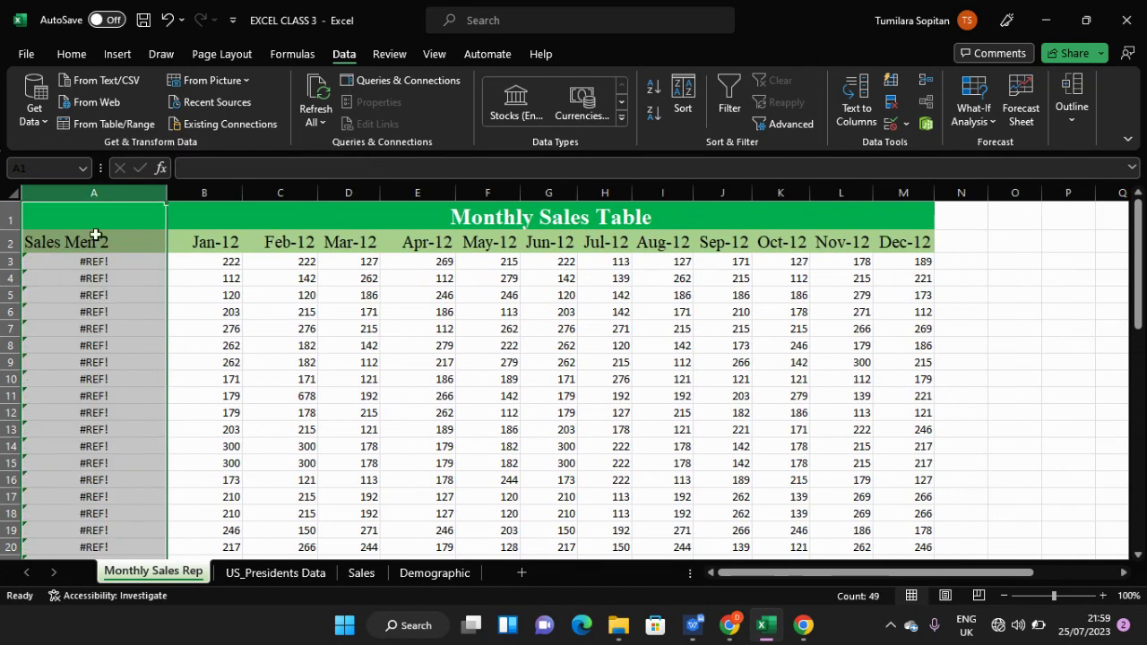
left_click(98, 263)
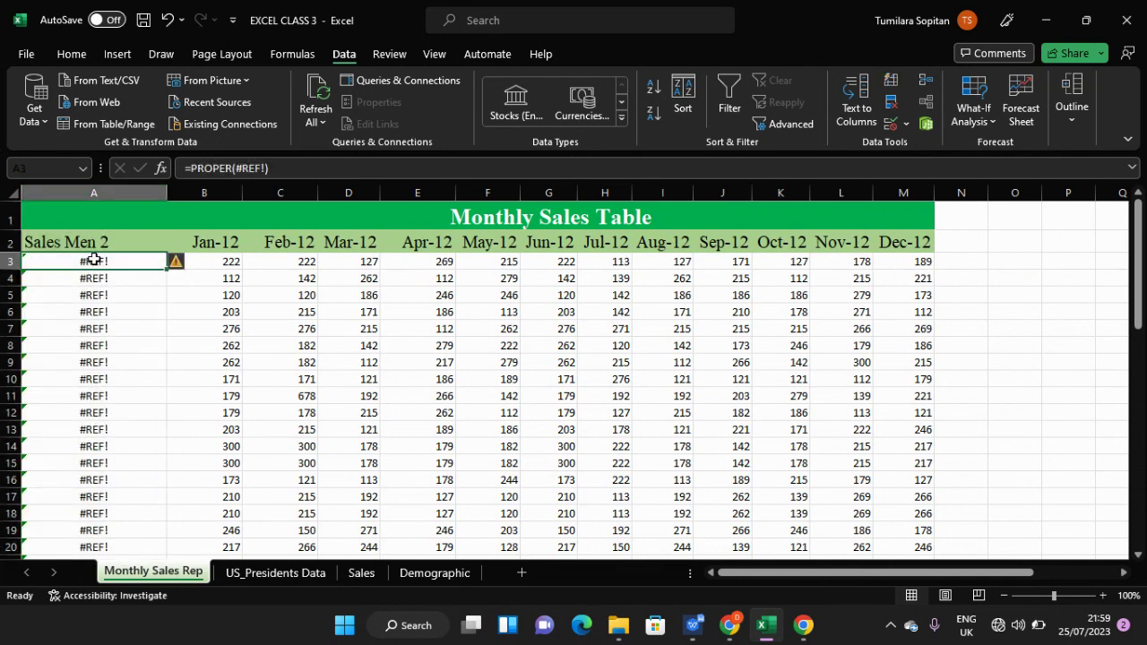
mouse_move(182, 265)
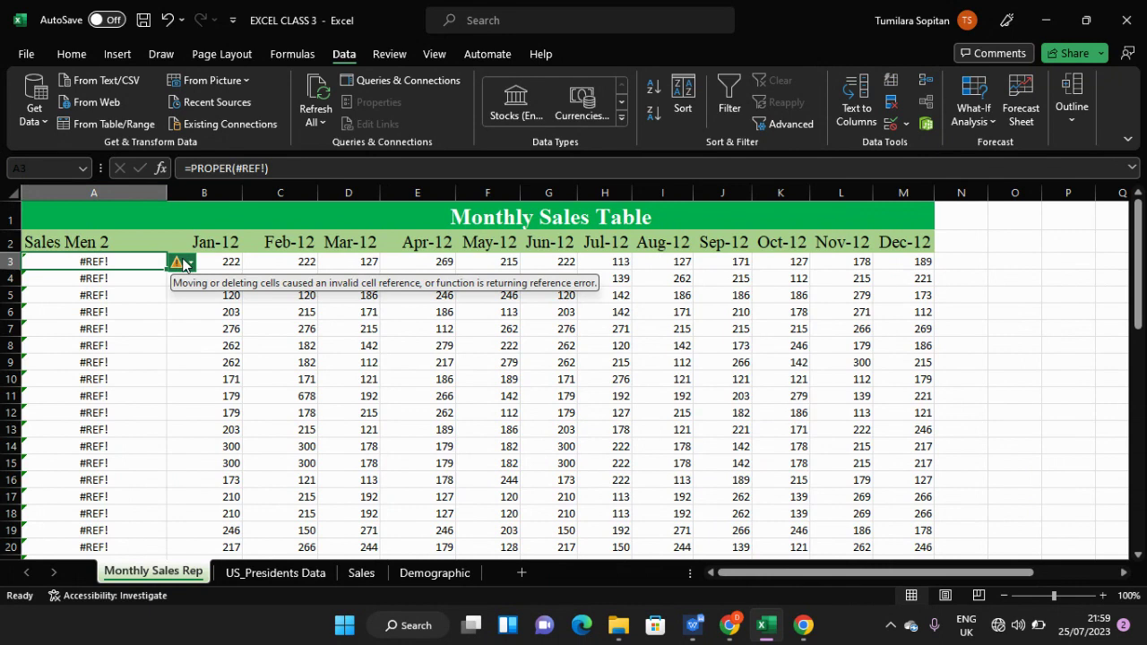
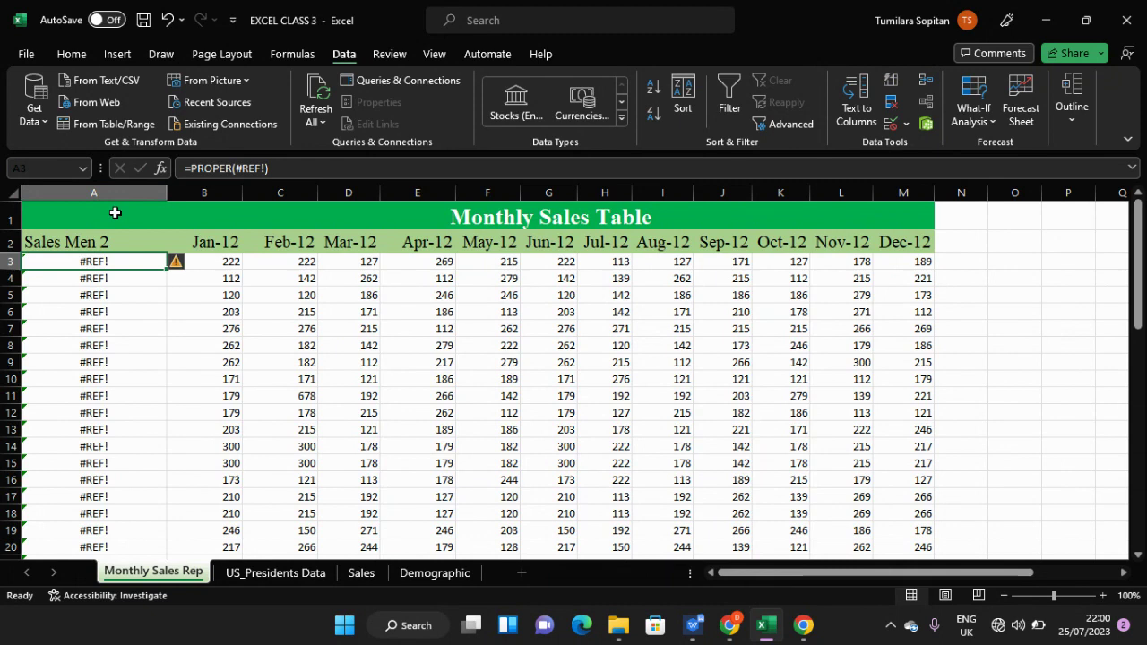
- Restore the deleted Sales Men names and check B3's =PROPER(A3) formula, which brings up a save prompt
key("ctrl+z")
key("ctrl+z")
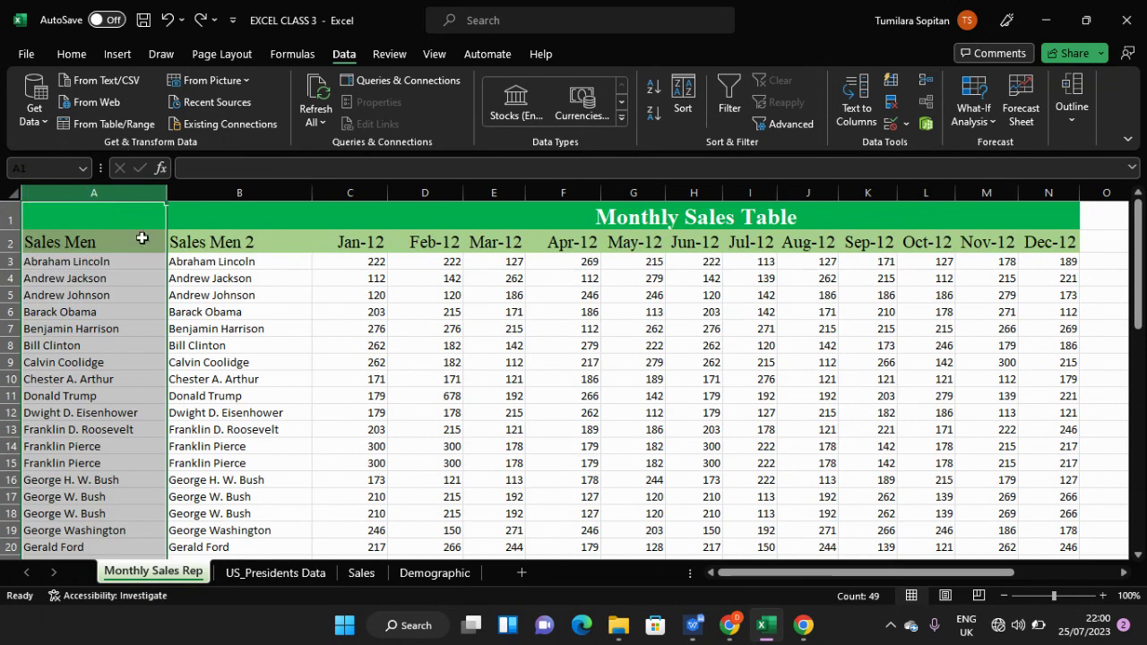
left_click(216, 262)
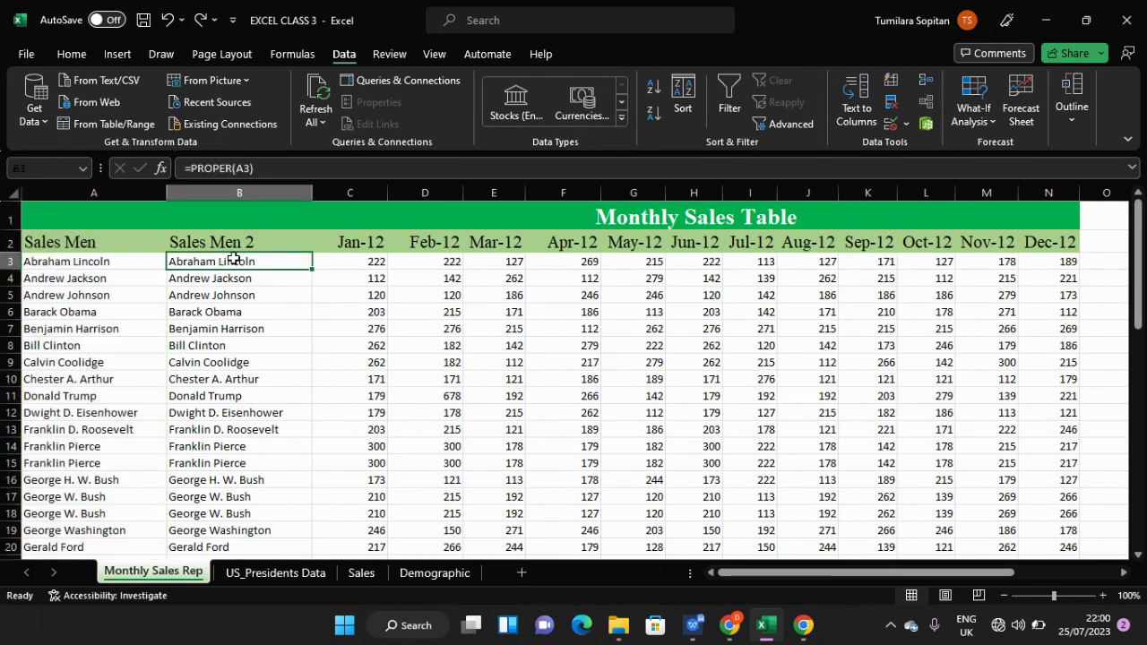
double_click(233, 259)
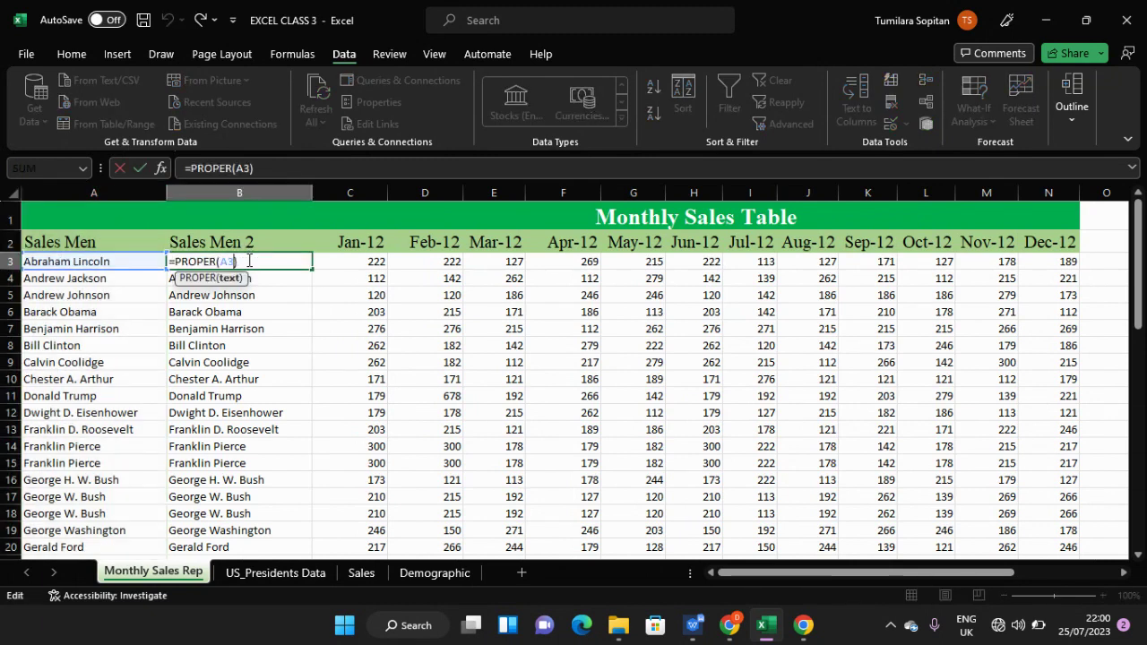
left_click(249, 261)
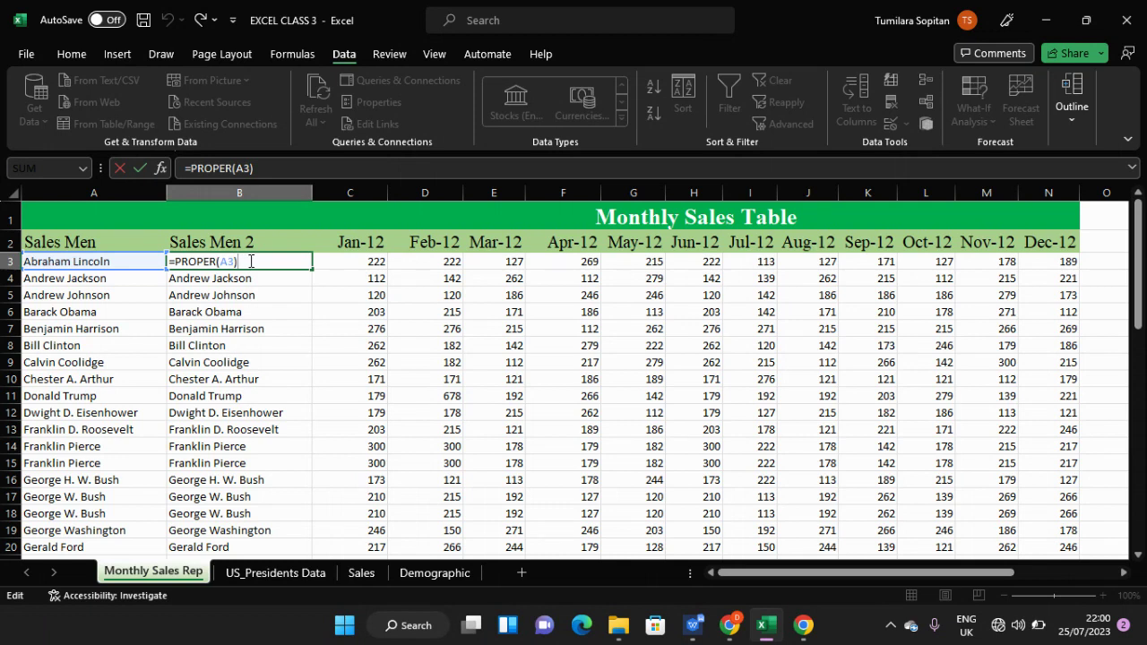
key("Left")
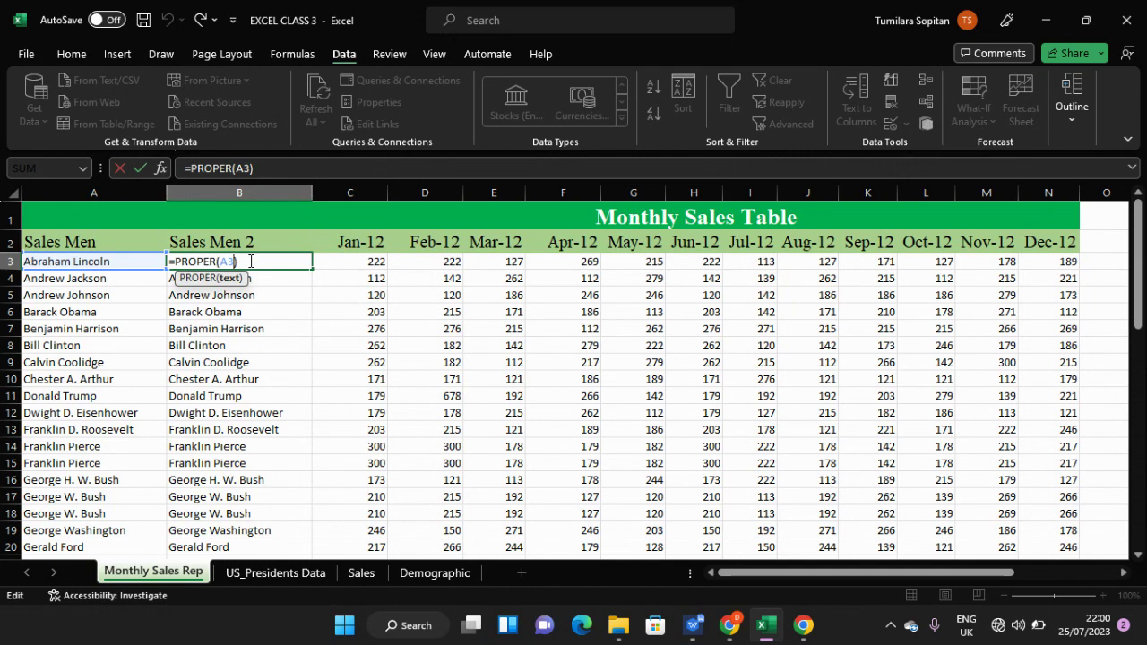
key("alt+F4")
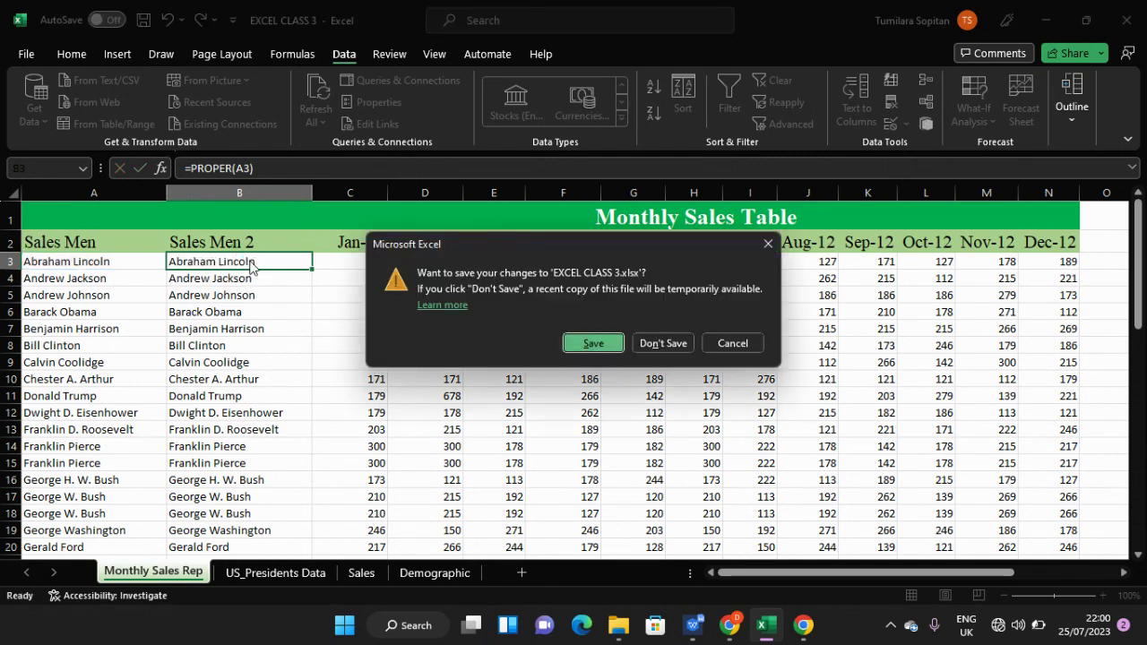
- Dismiss the save prompt and make B3's formula =PROPER($A$3) with F4
left_click(768, 245)
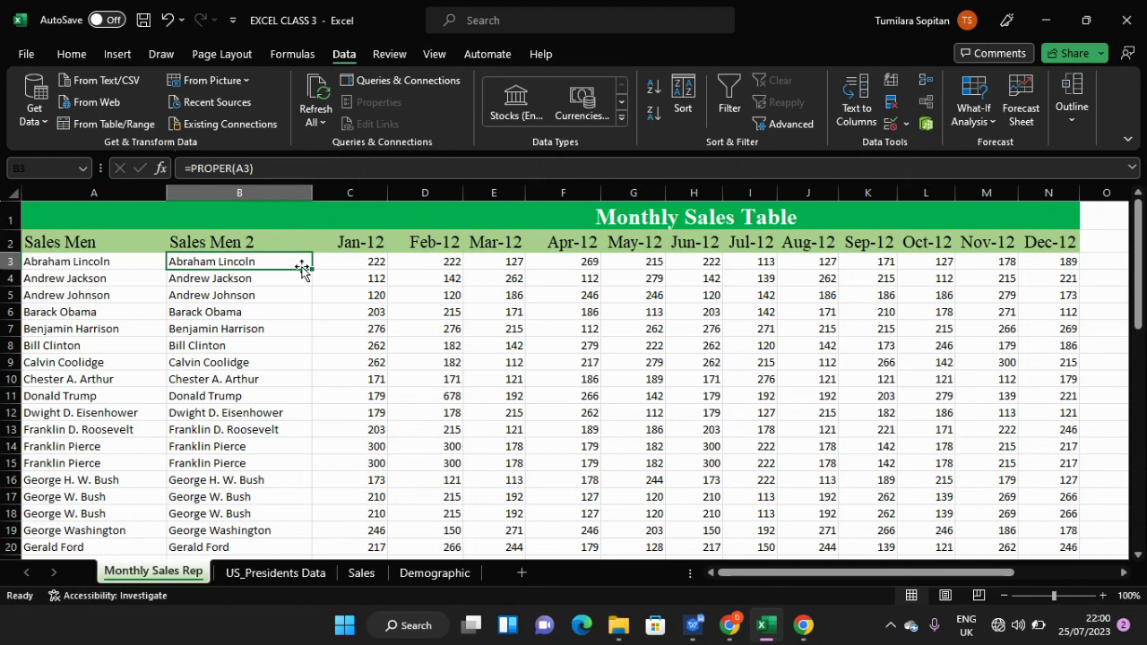
left_click(257, 168)
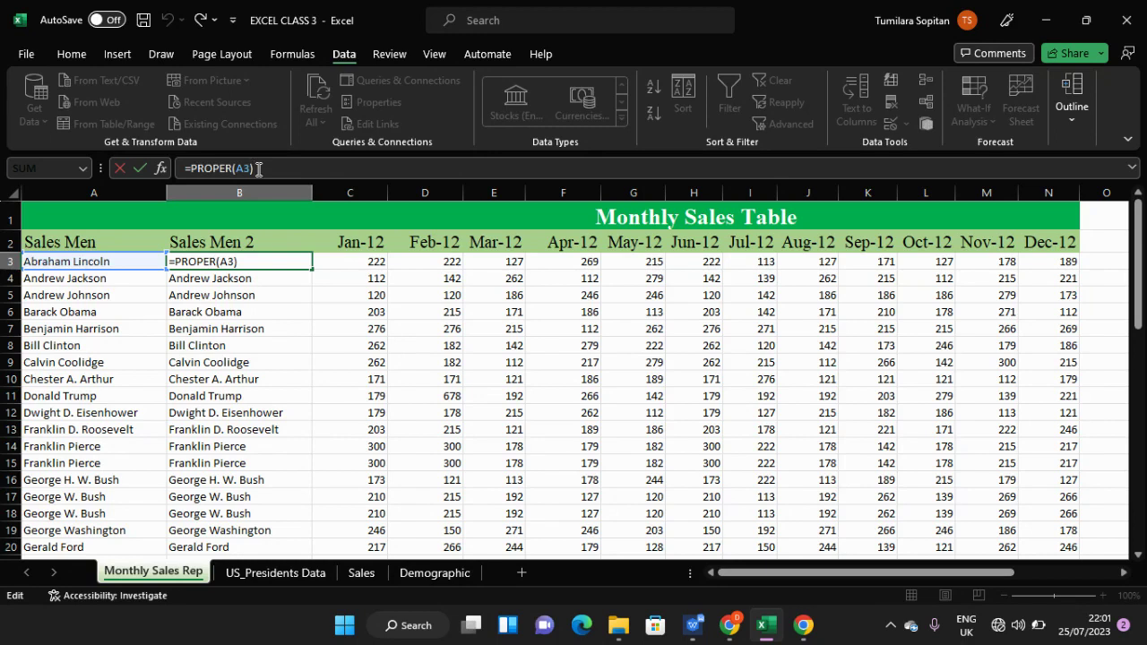
key("F4")
key("Return")
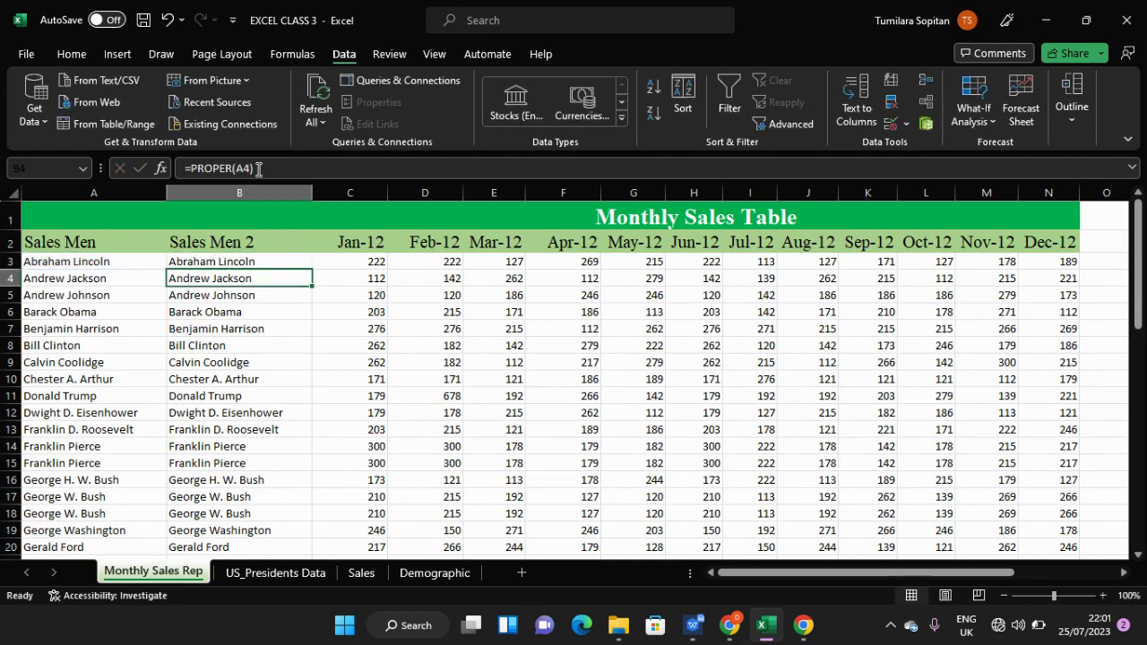
left_click(267, 259)
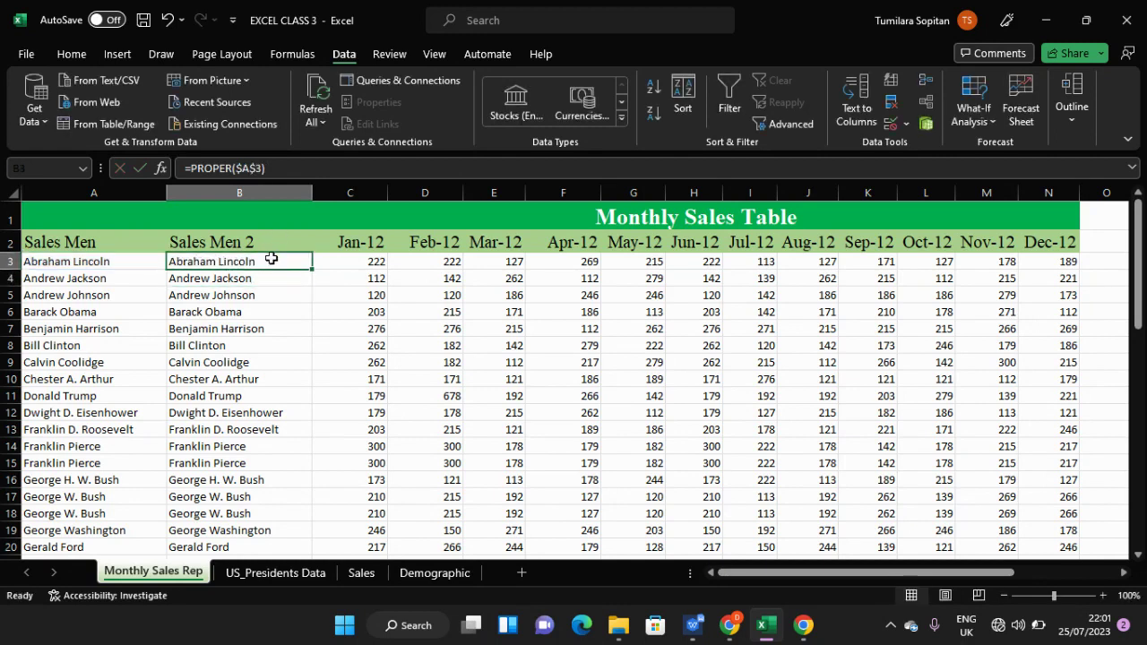
left_click_drag(312, 274, 314, 389)
left_click(293, 262)
left_click_drag(311, 268, 289, 514)
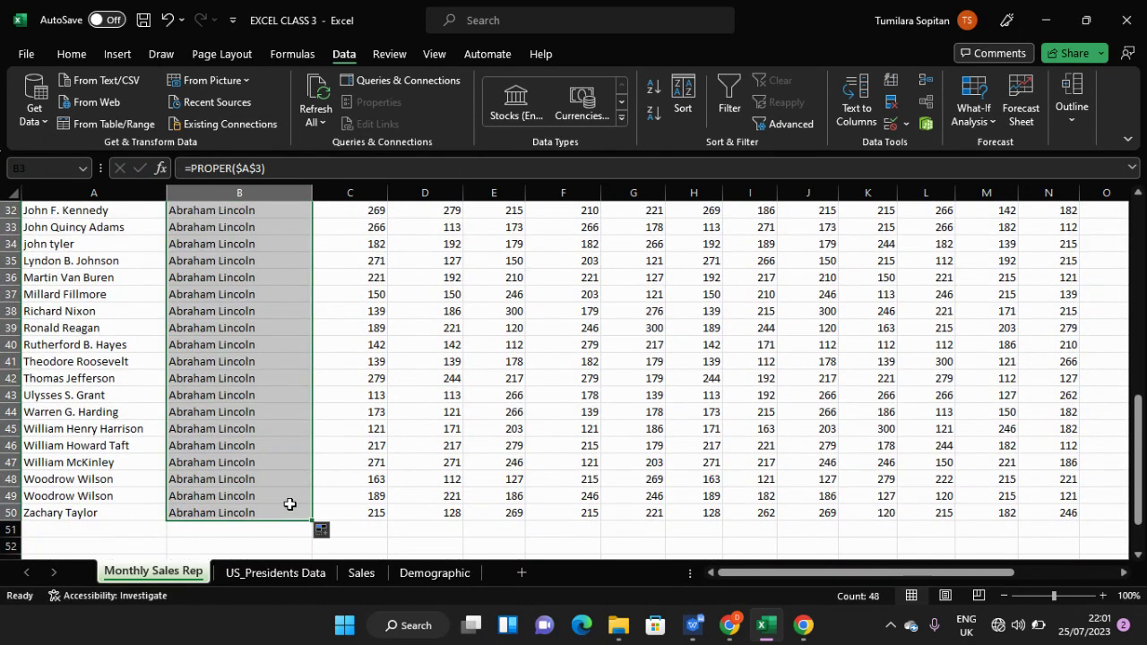
key("ctrl+z")
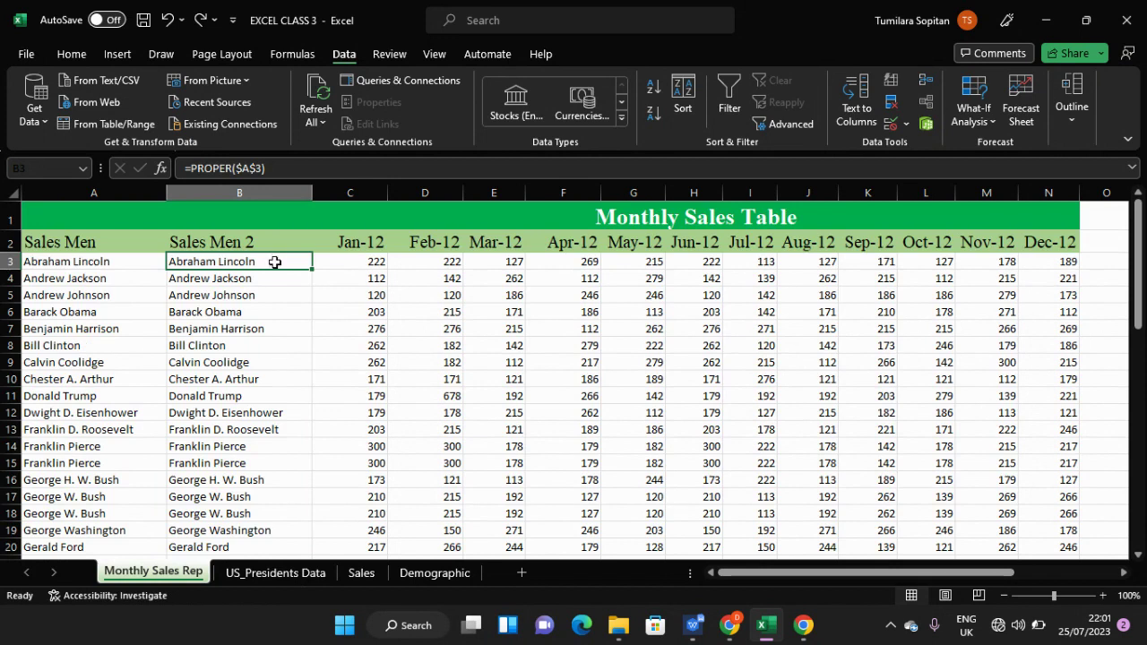
left_click_drag(314, 270, 316, 285)
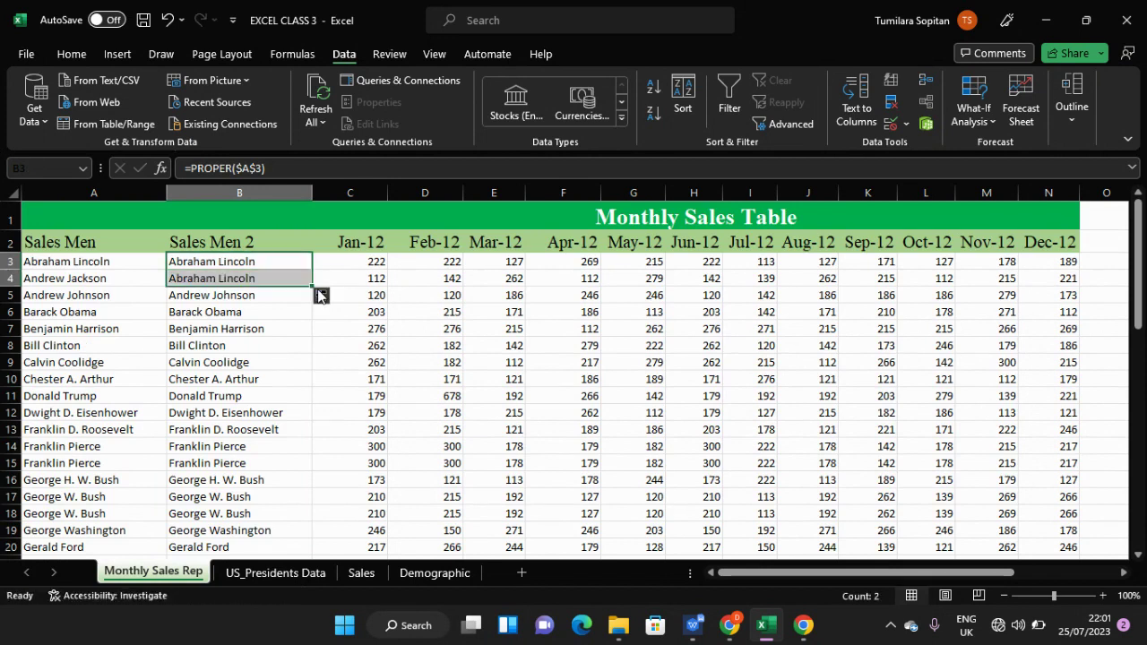
left_click(305, 267)
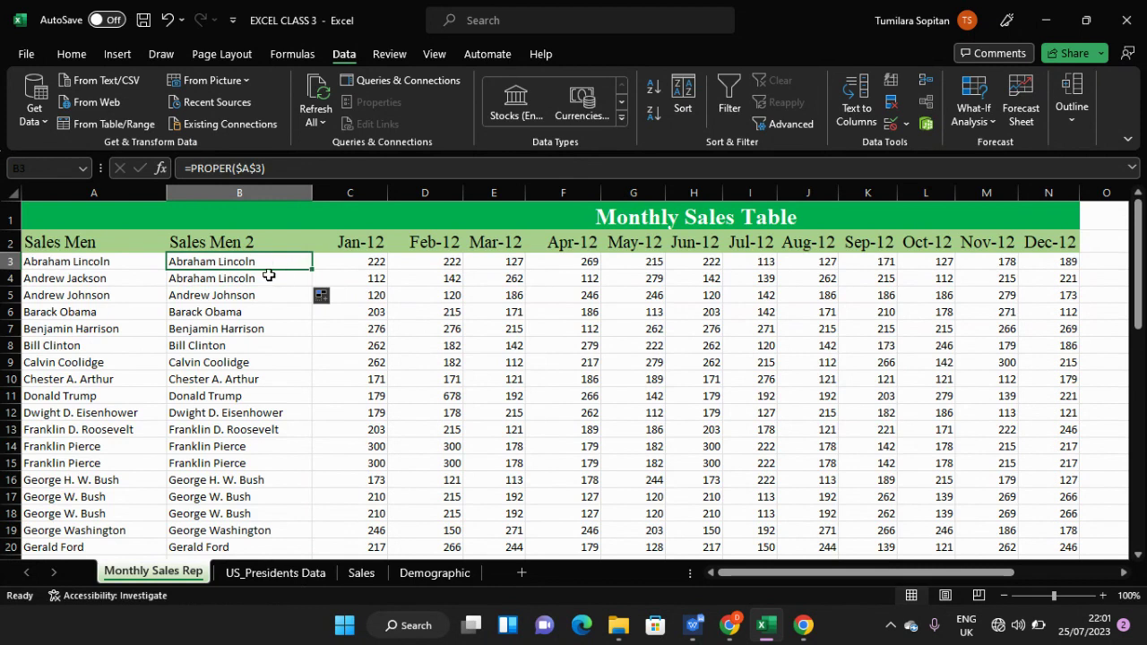
left_click(269, 277)
key("Down")
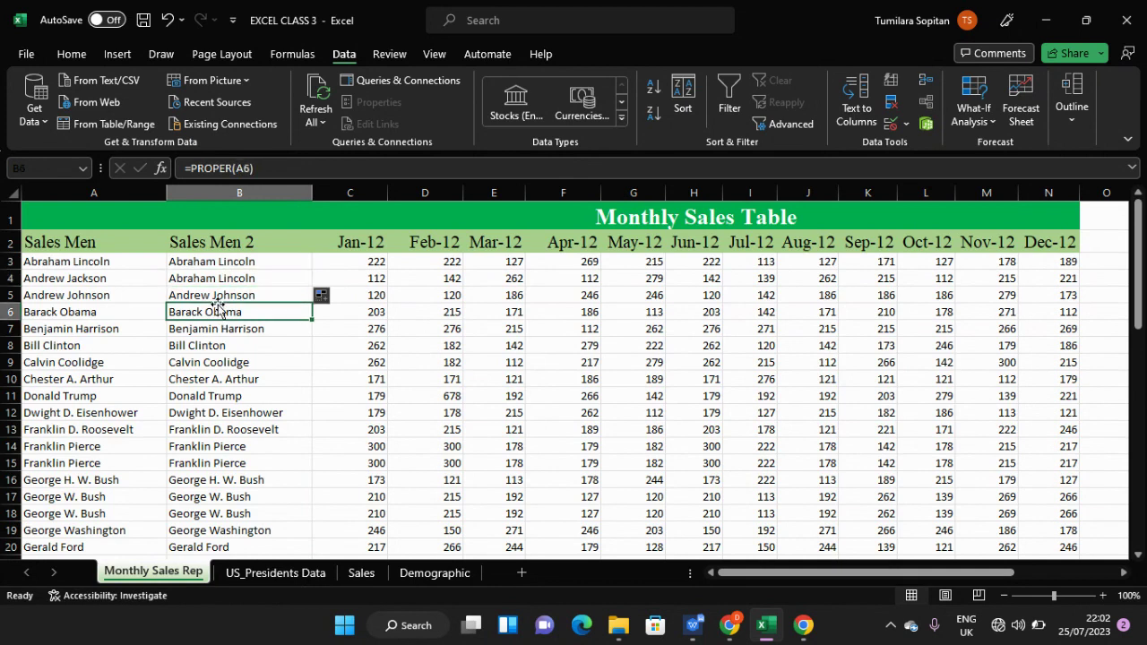
left_click(219, 328)
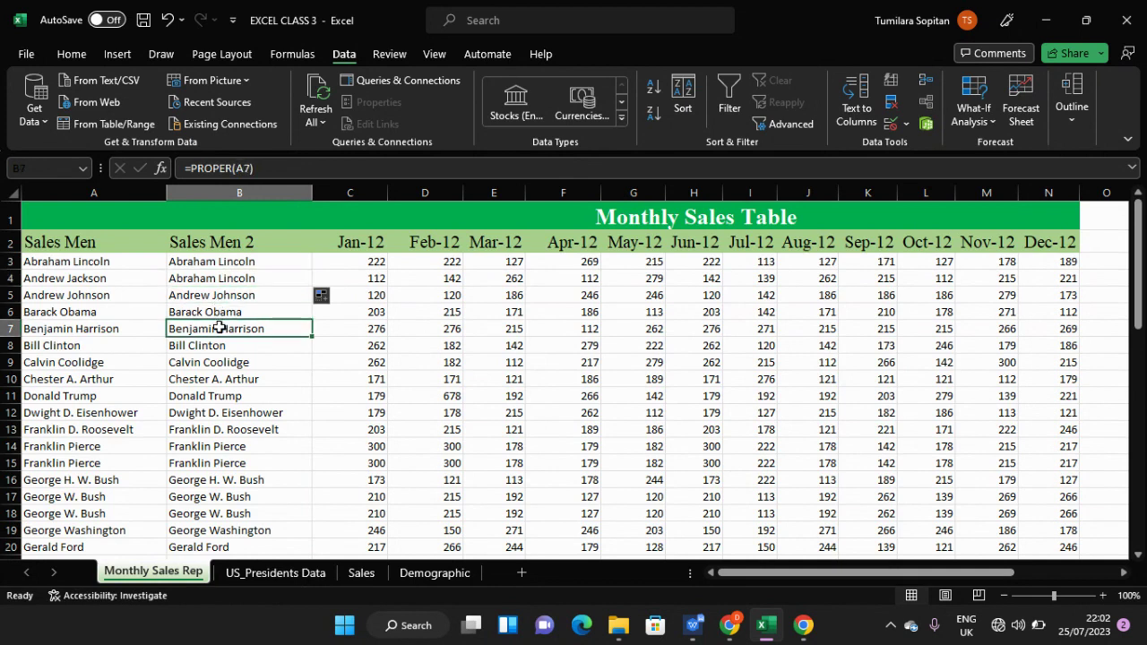
left_click(250, 260)
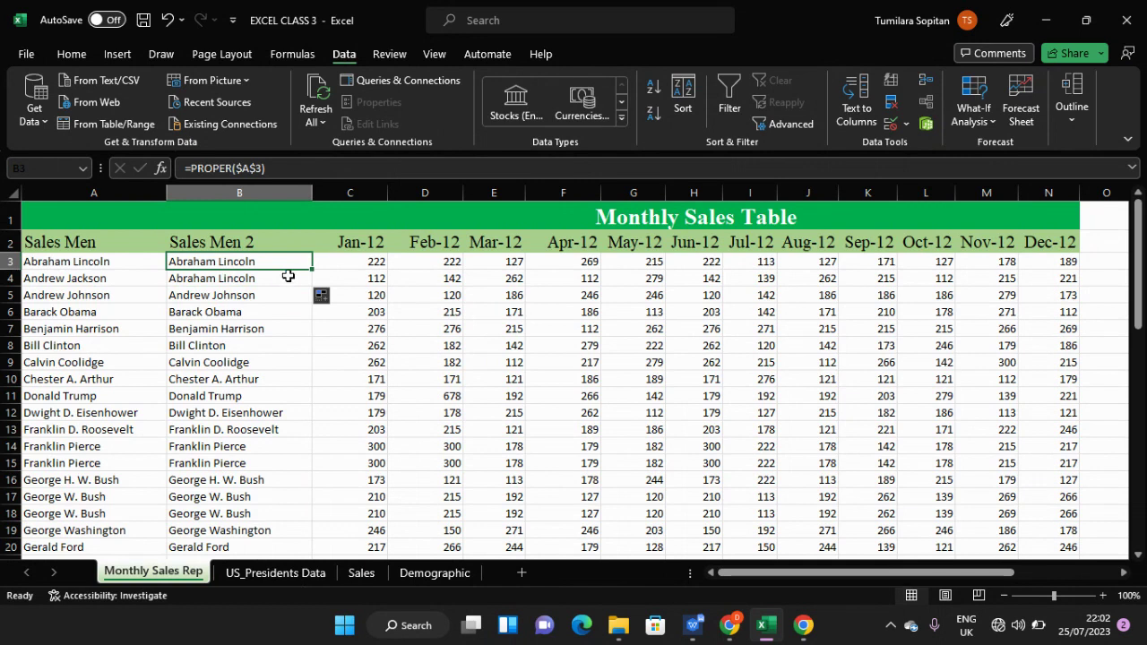
key("ctrl+z")
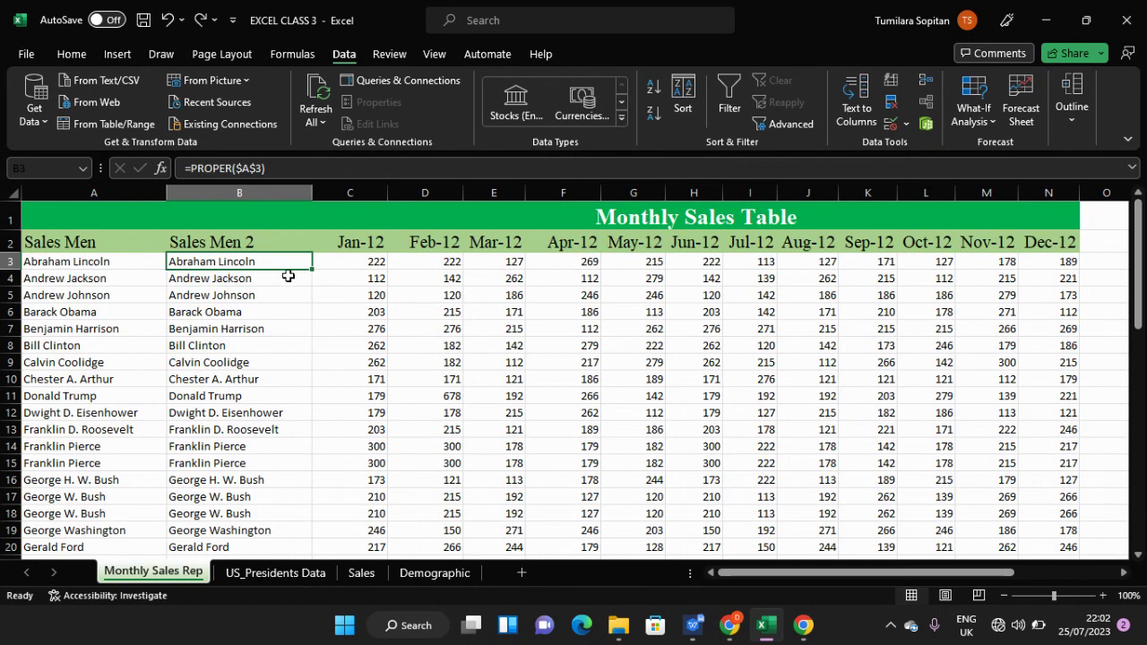
- Undo the absolute reference, then reapply $A$3 inside B3's PROPER formula
key("ctrl+z")
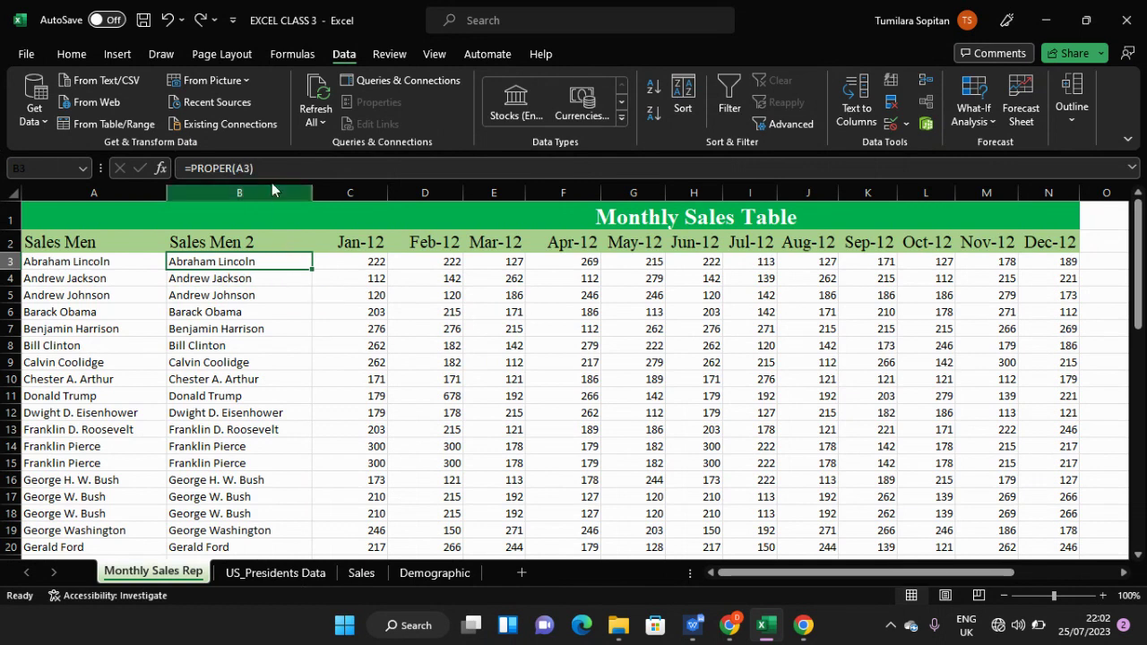
left_click(265, 166)
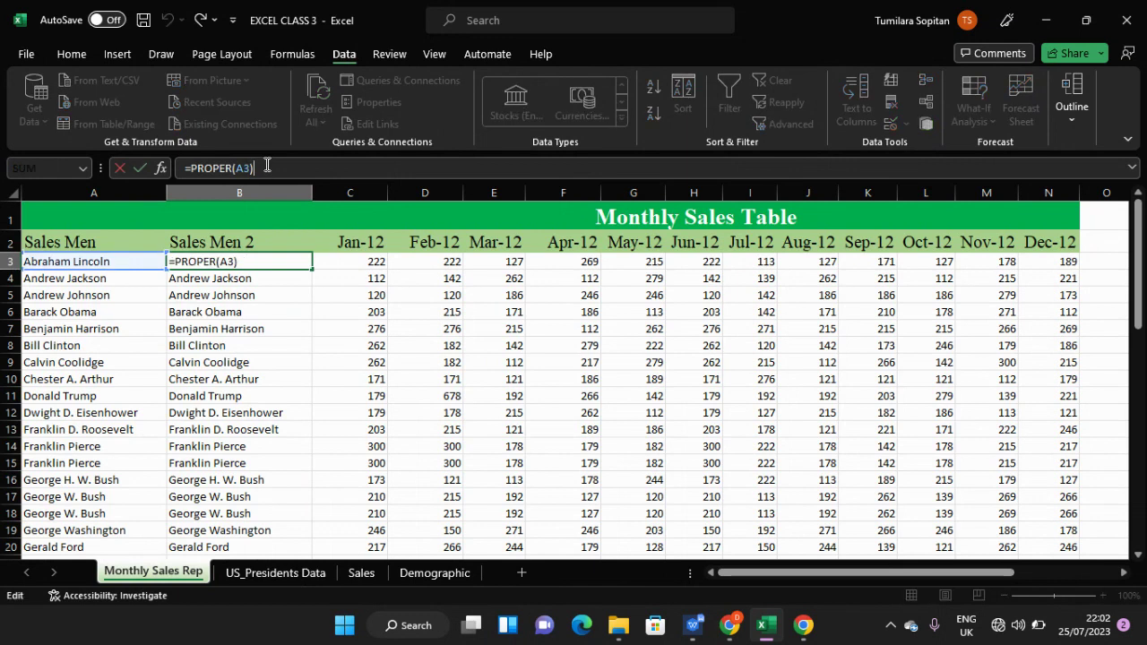
key("Left")
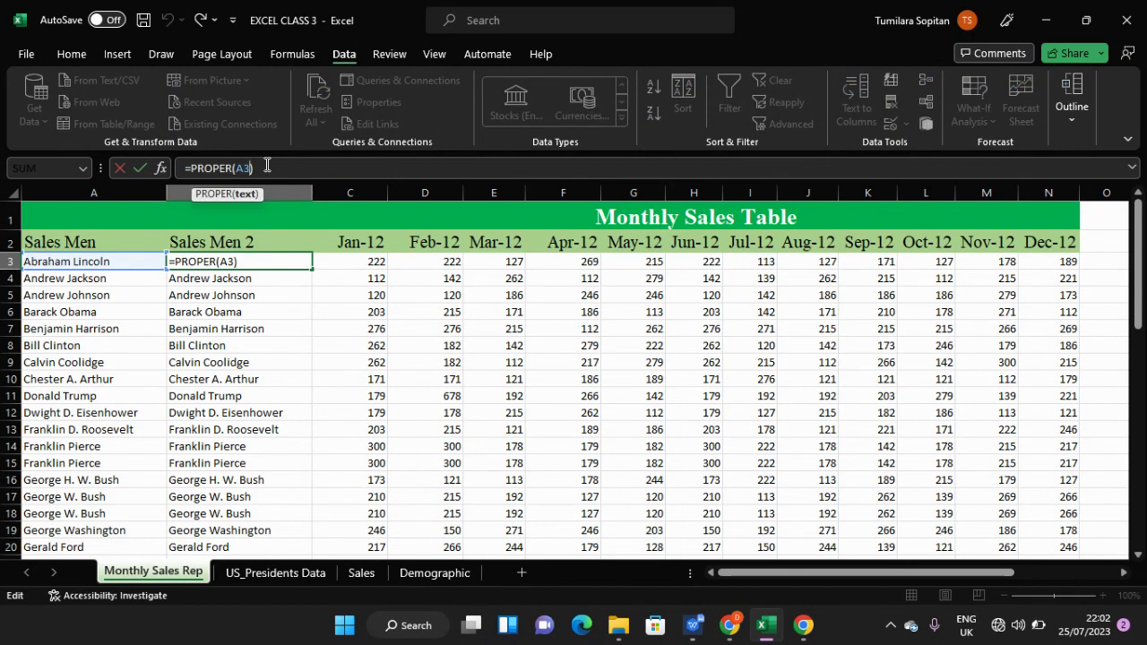
key("F4")
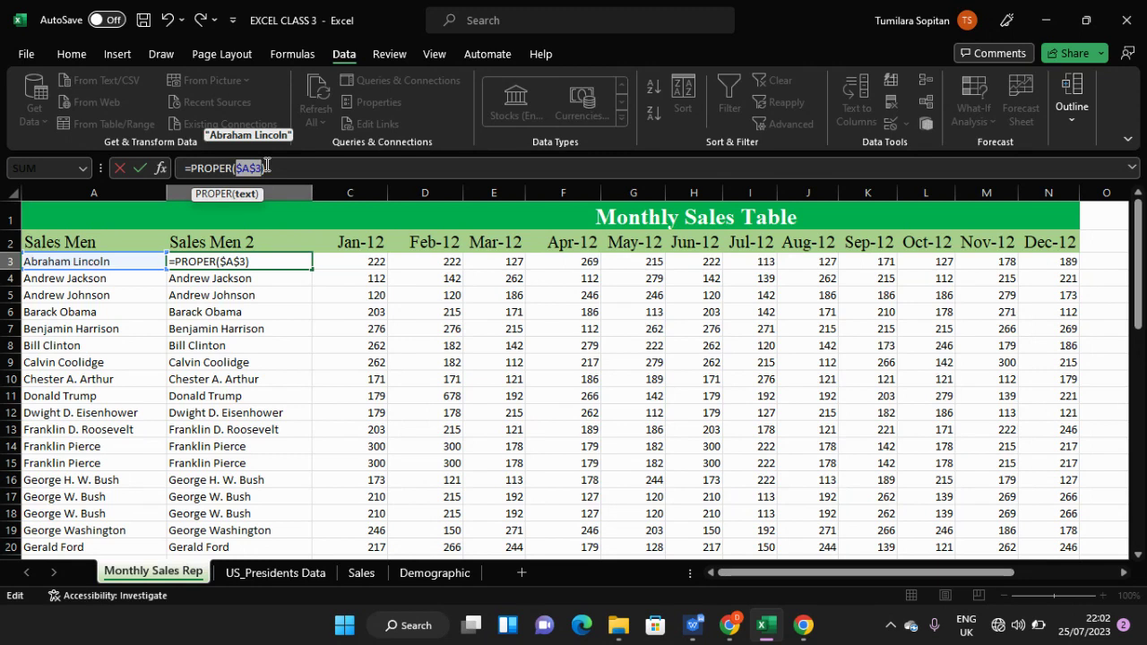
left_click(277, 166)
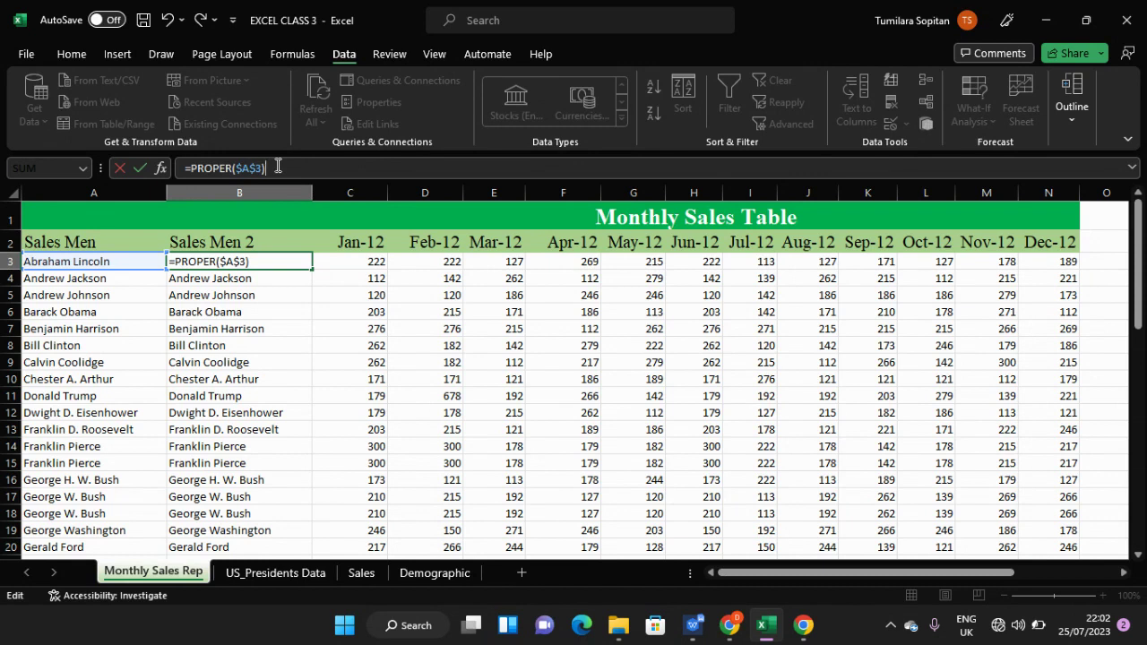
- Try a semicolon and a colon after $A$3, remove them, and type A3 as the reference
key("Left")
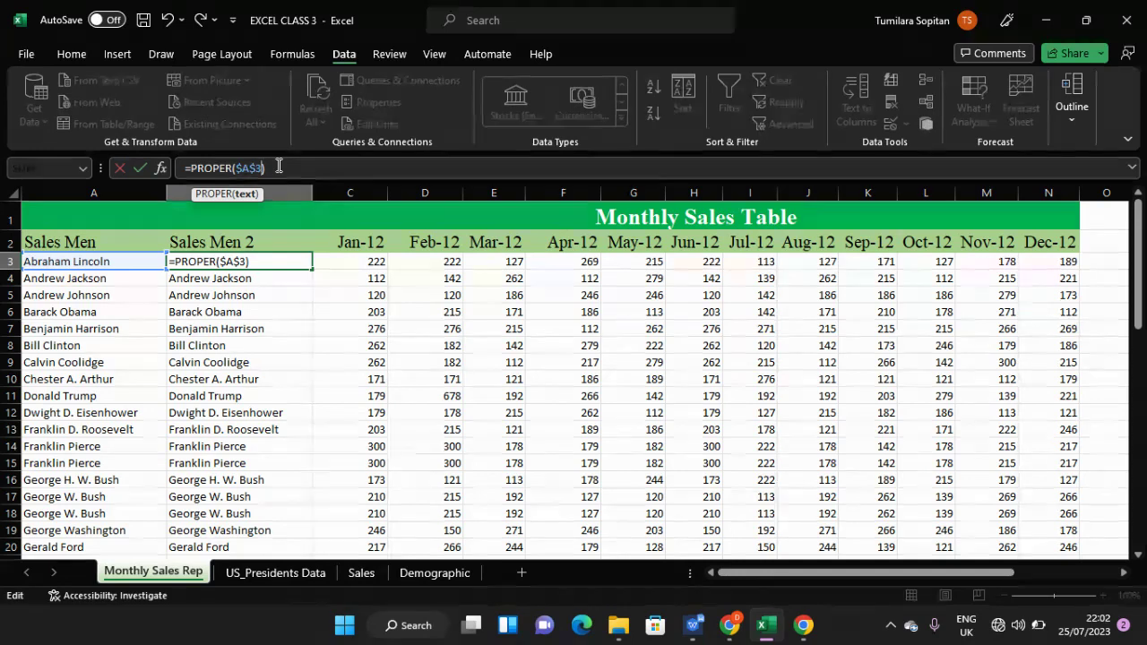
type(";")
key("BackSpace")
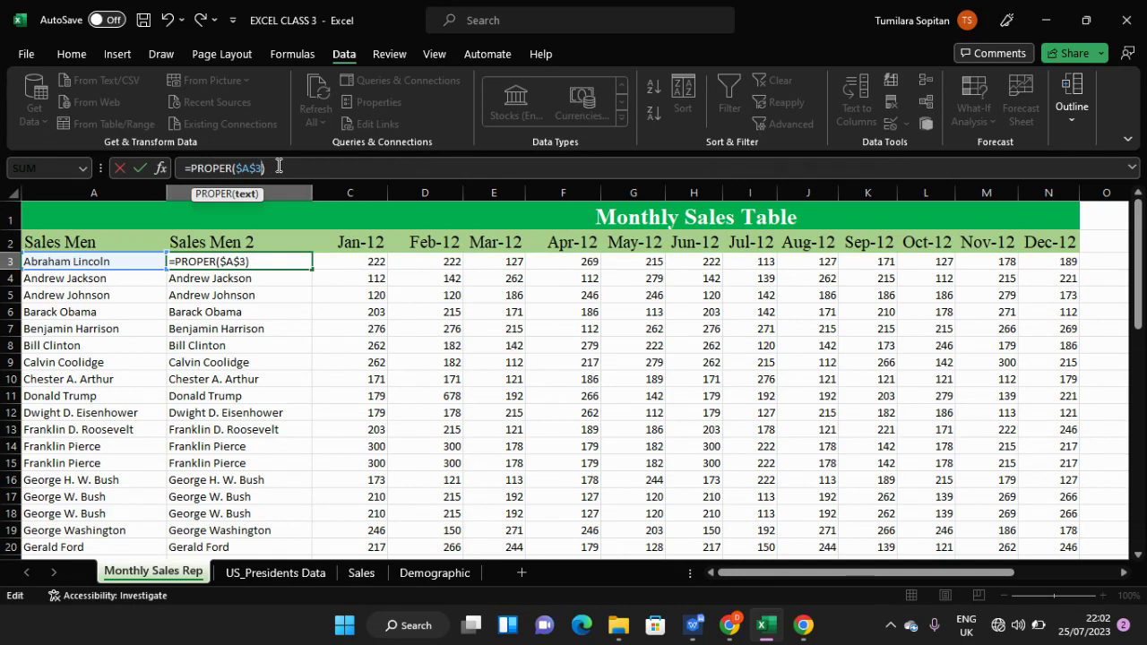
type(":")
key("BackSpace")
key("BackSpace")
key("BackSpace")
key("BackSpace")
key("BackSpace")
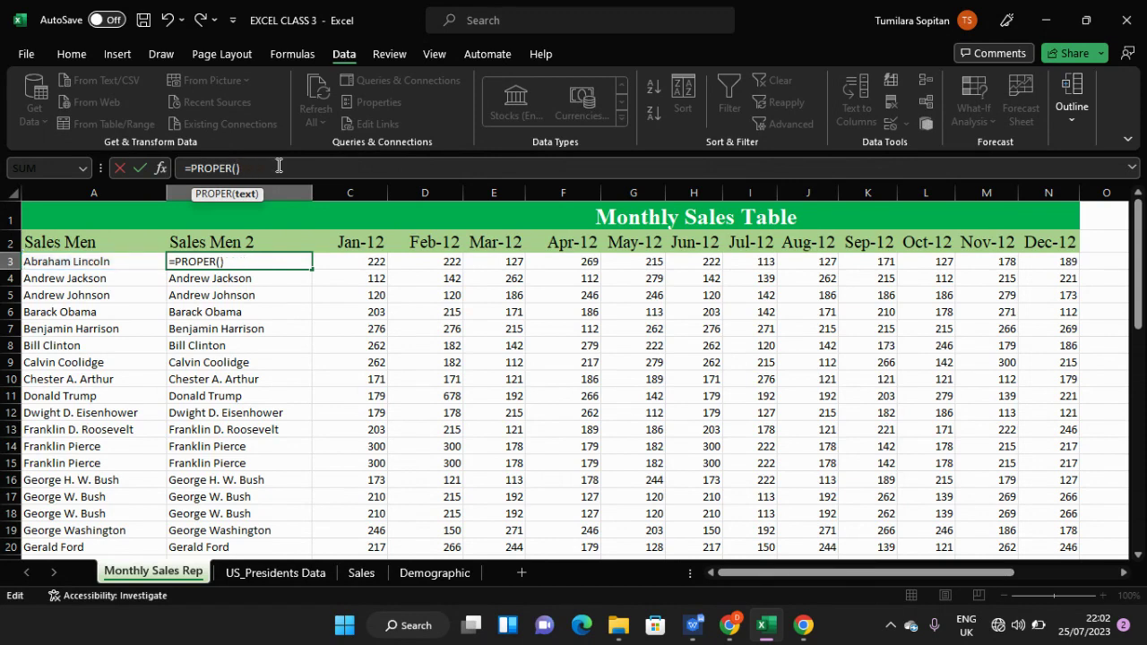
type("A")
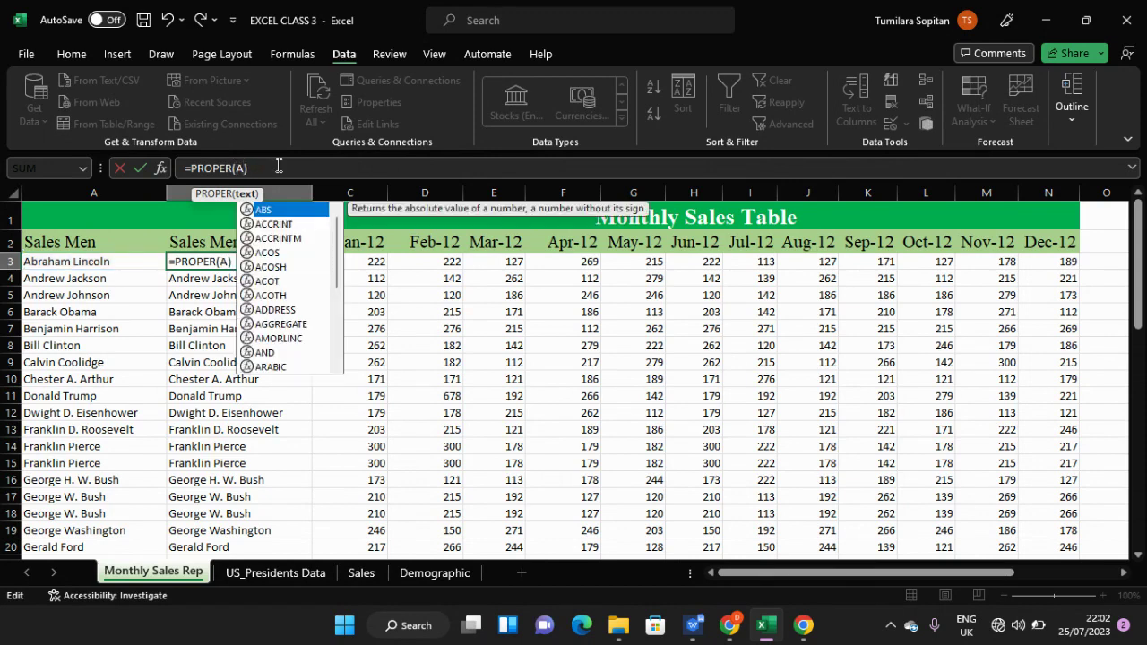
type("3")
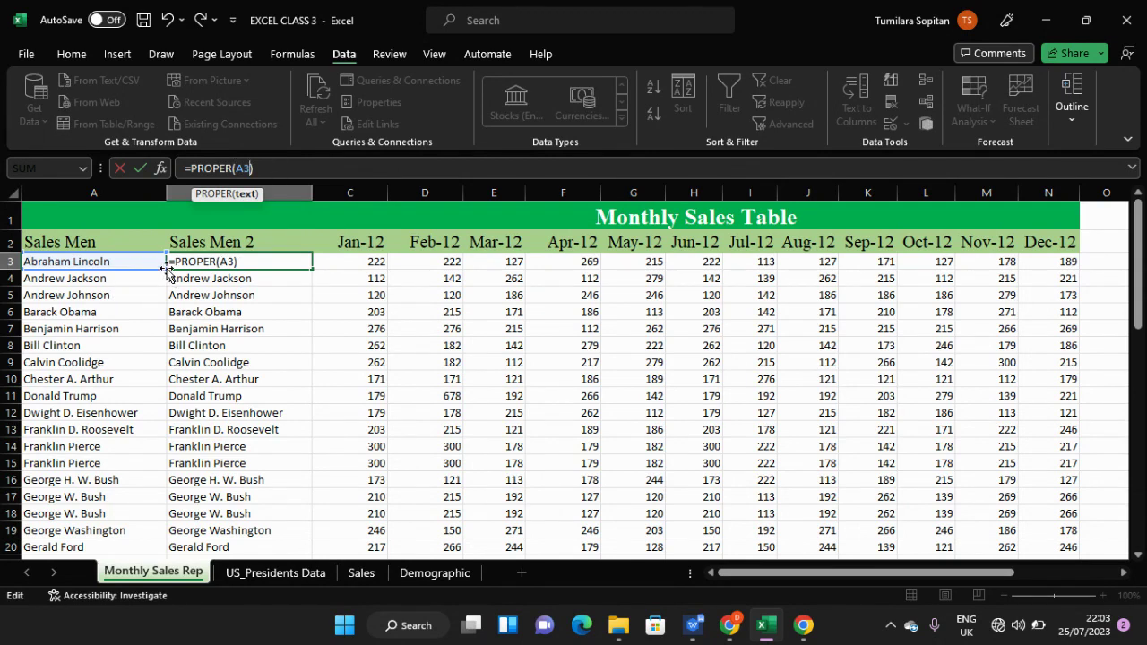
- Cancel the accidental fill-down and commit =PROPER(A3) in B3
left_click_drag(165, 271, 157, 345)
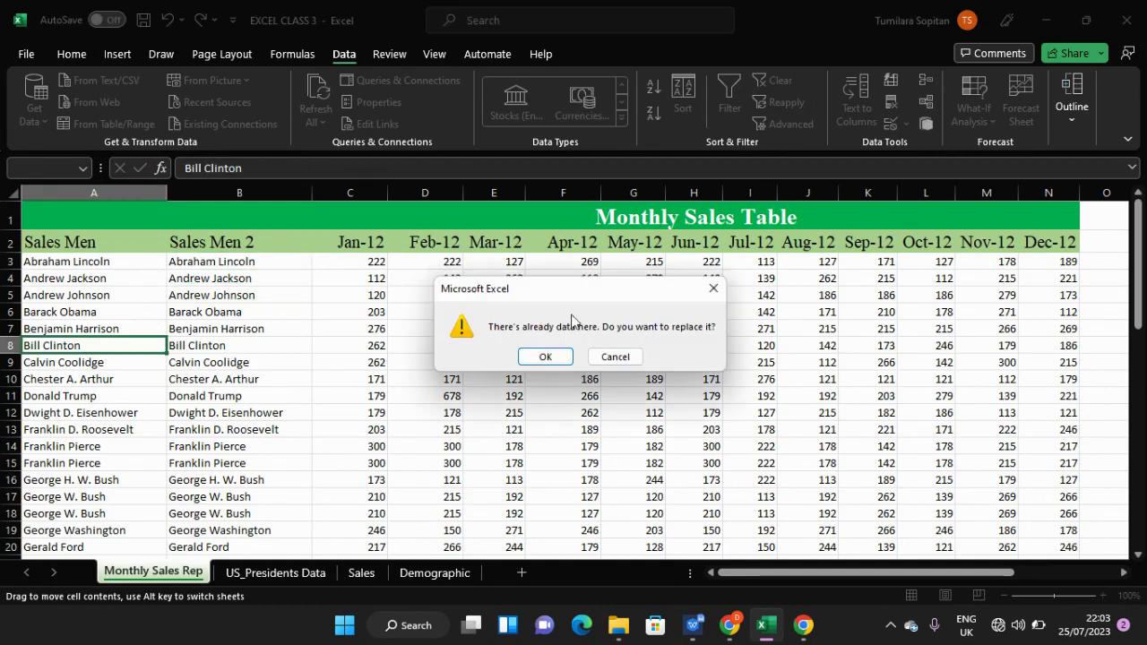
left_click(714, 288)
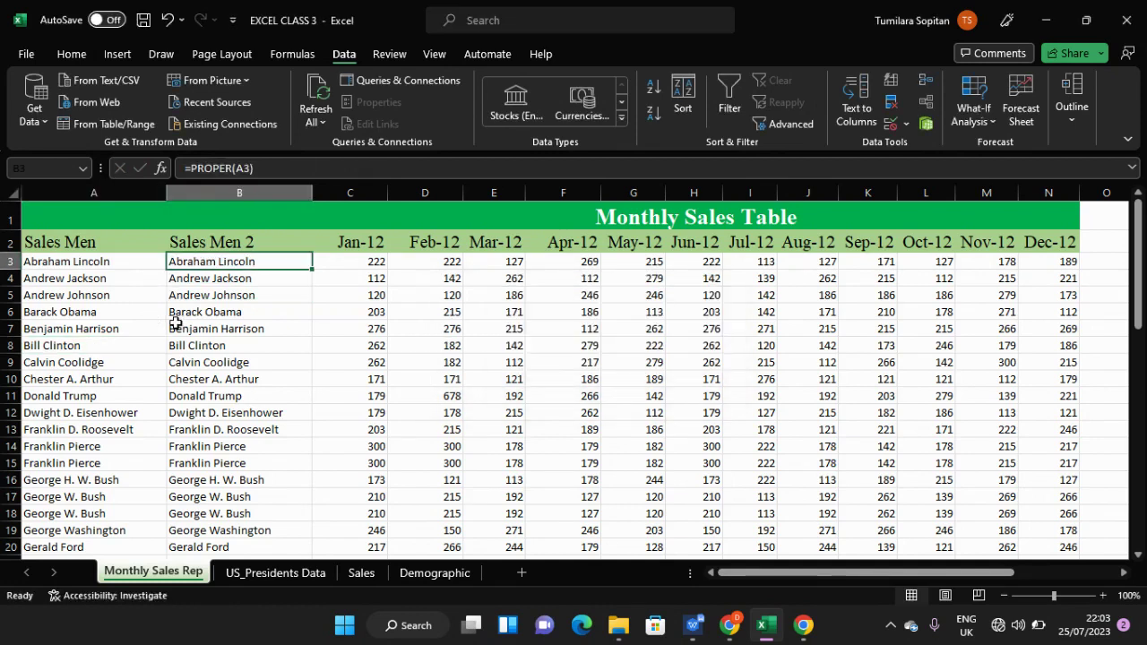
left_click(135, 260)
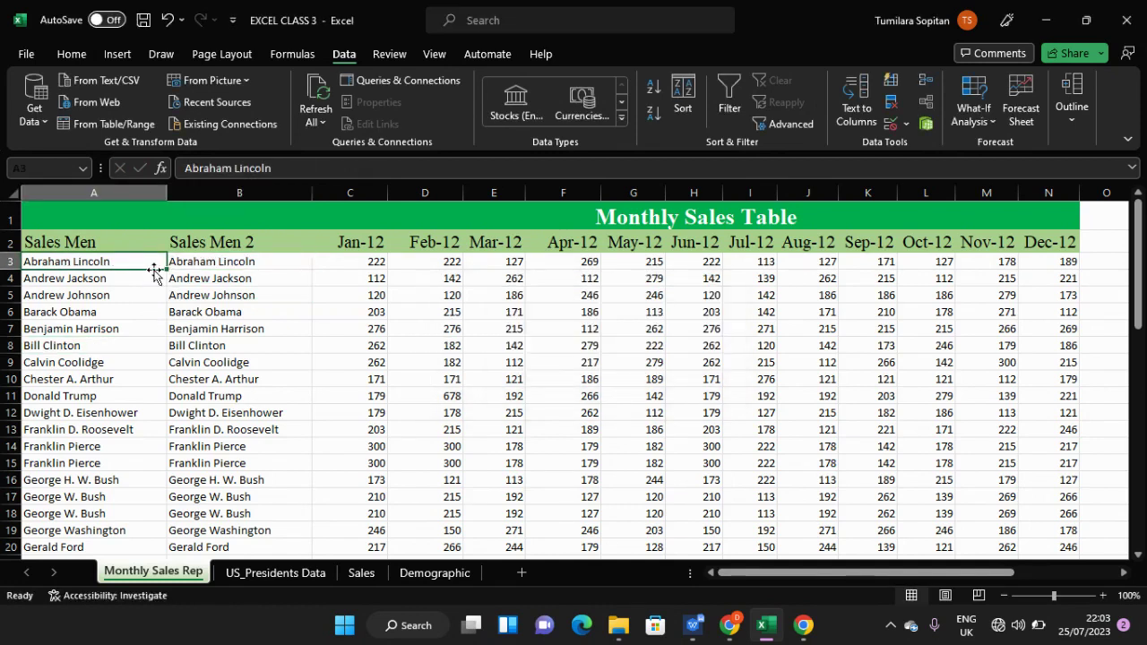
left_click(186, 261)
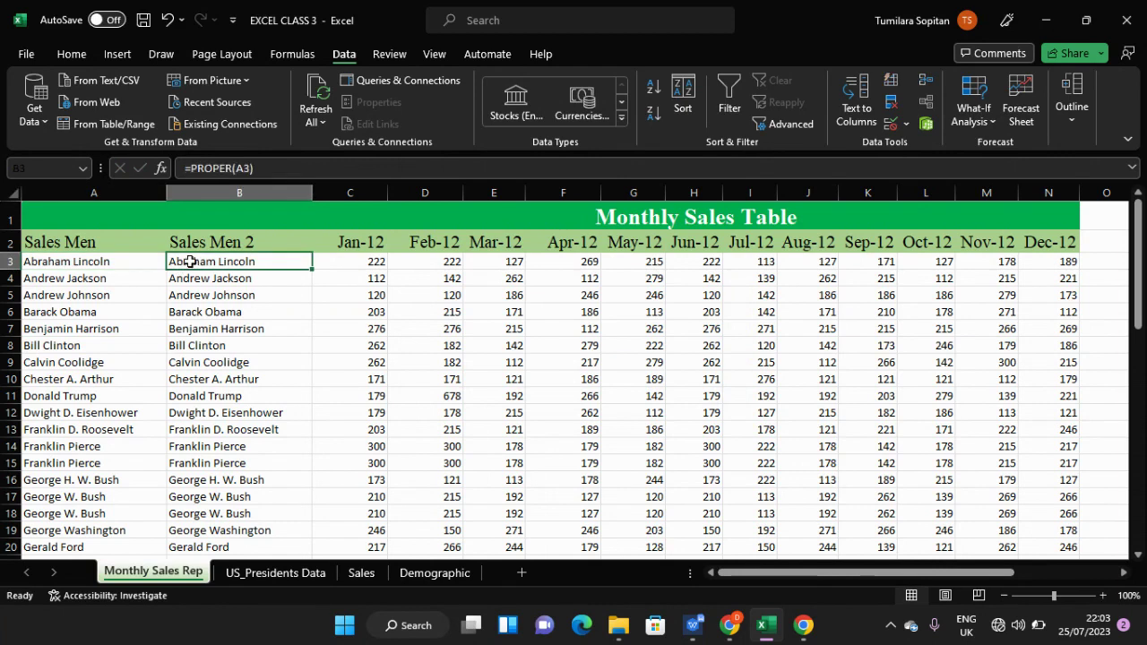
left_click(250, 168)
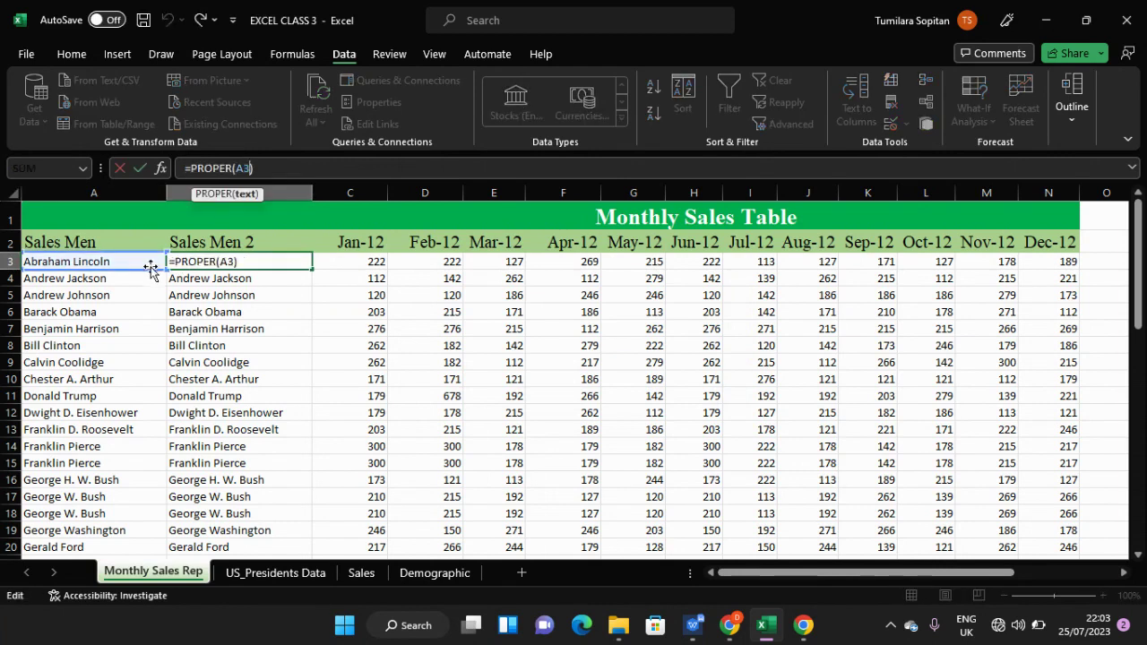
key("Return")
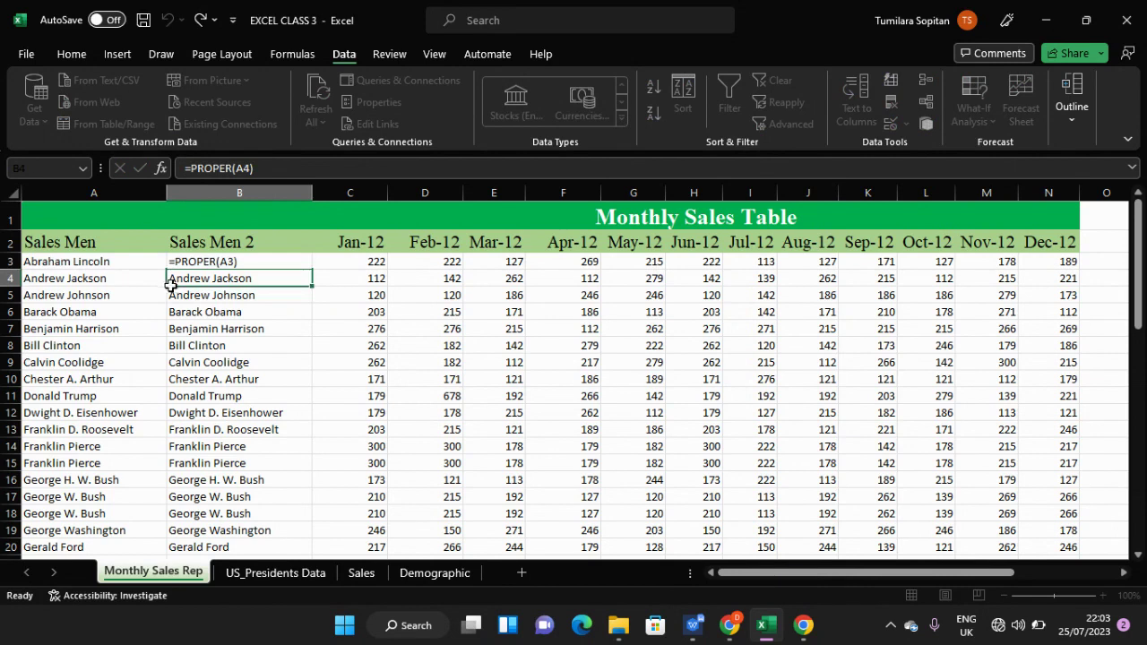
- Recheck B3's =PROPER(A3) formula and cancel a second accidental fill over B5
key("shift+Down")
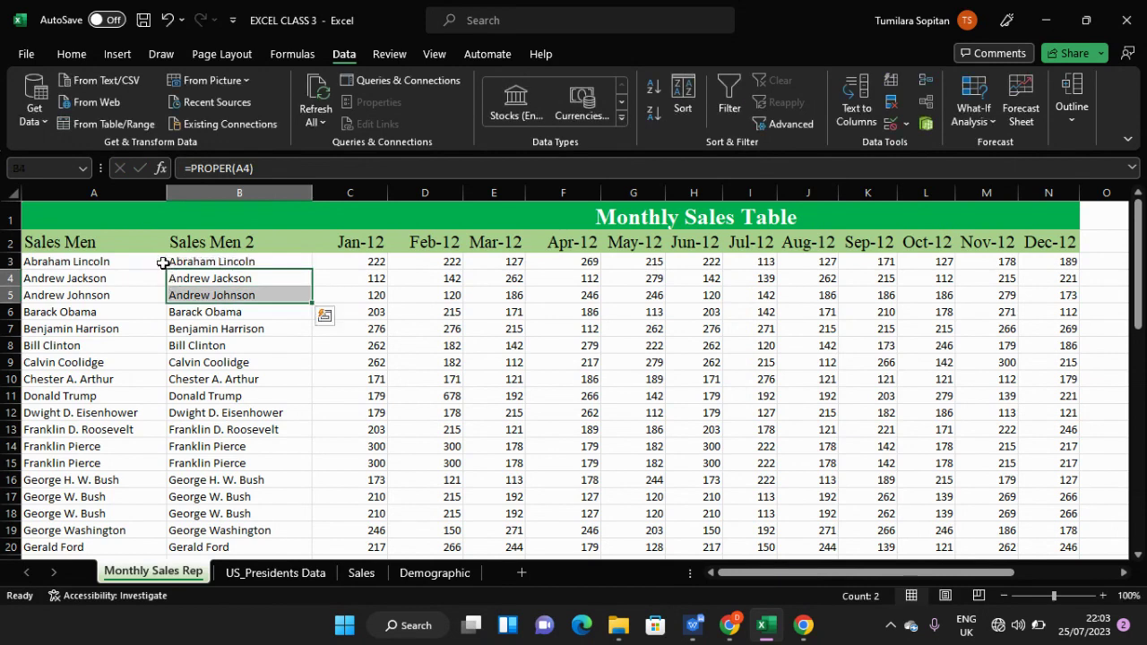
left_click(179, 259)
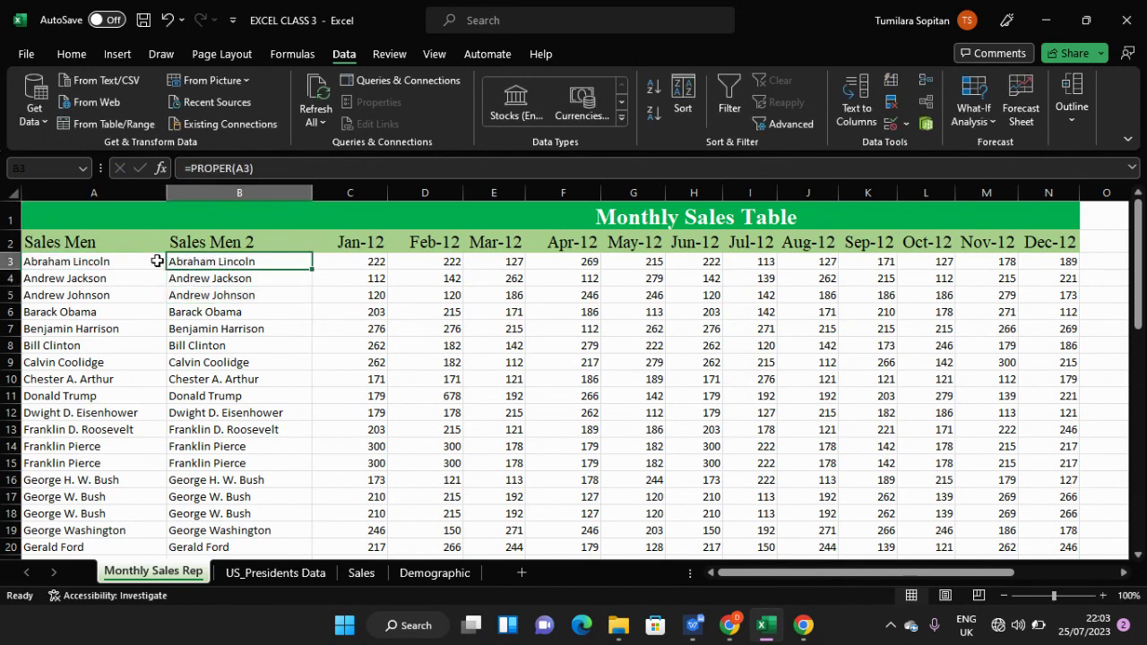
left_click(158, 259)
left_click(187, 260)
double_click(192, 261)
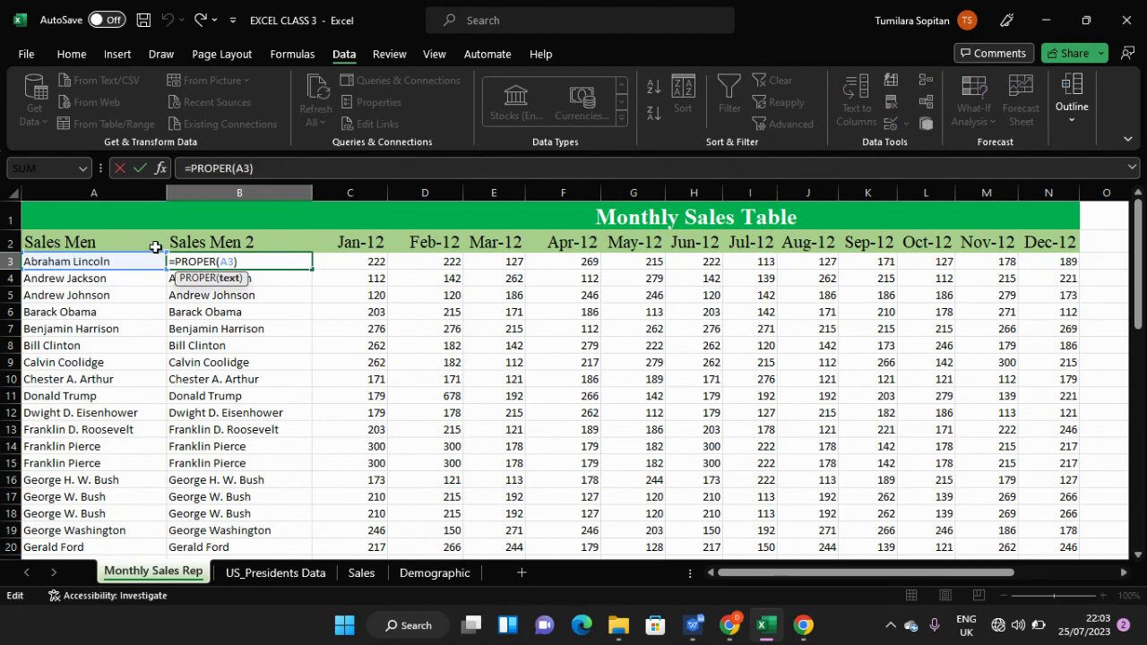
key("Left")
key("End")
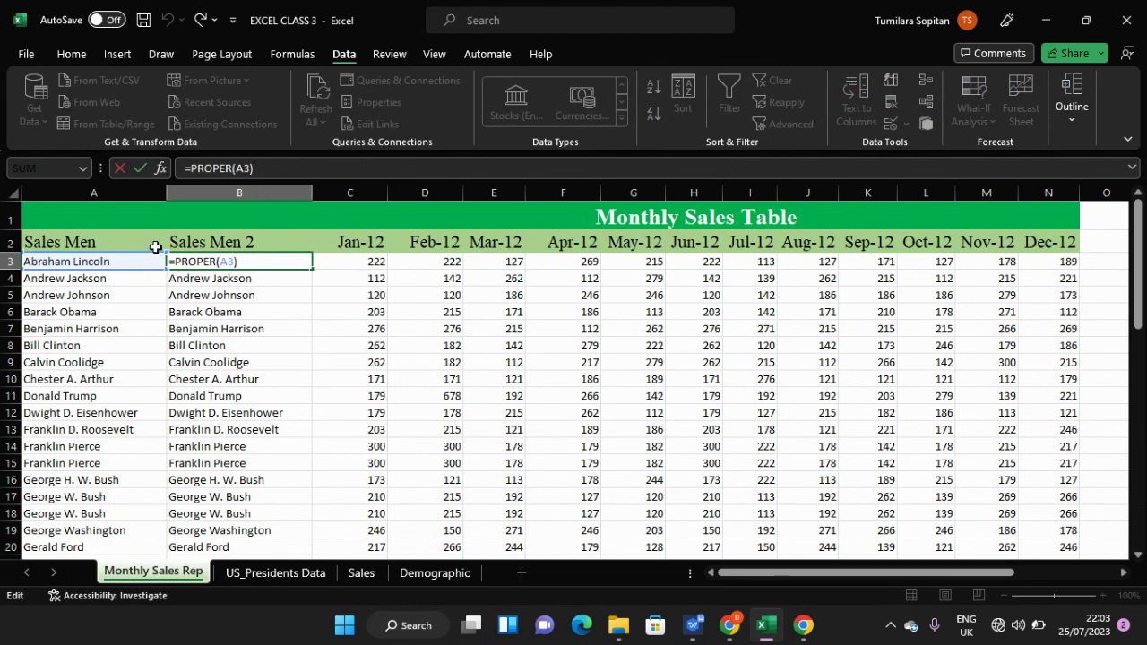
key("Left")
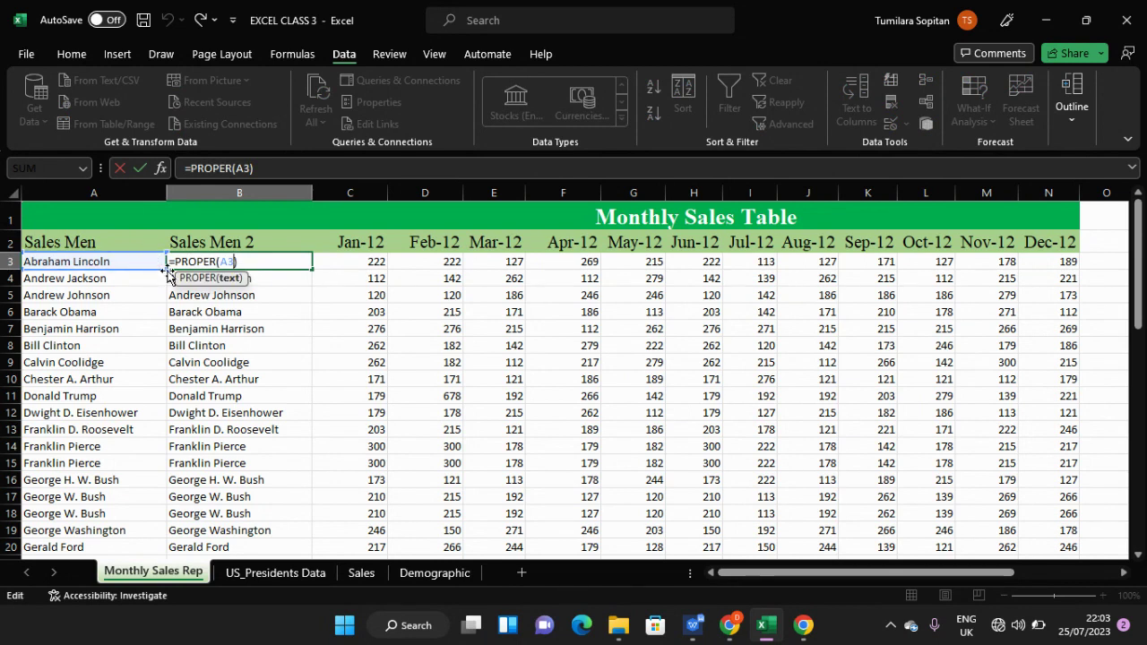
left_click_drag(169, 273, 169, 301)
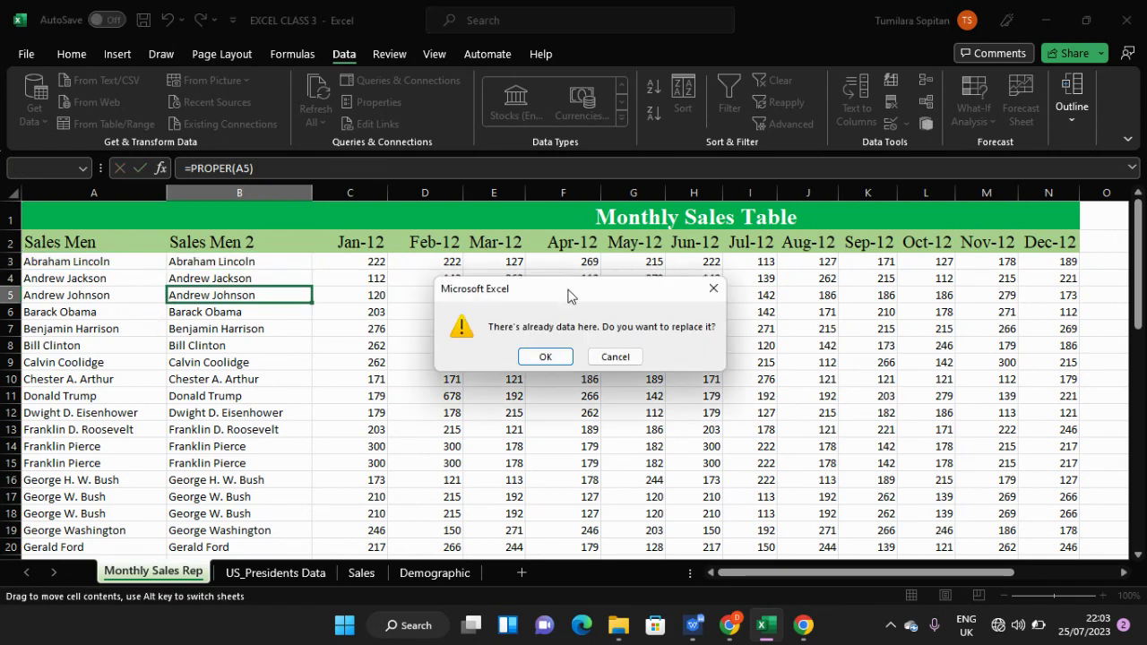
left_click(713, 288)
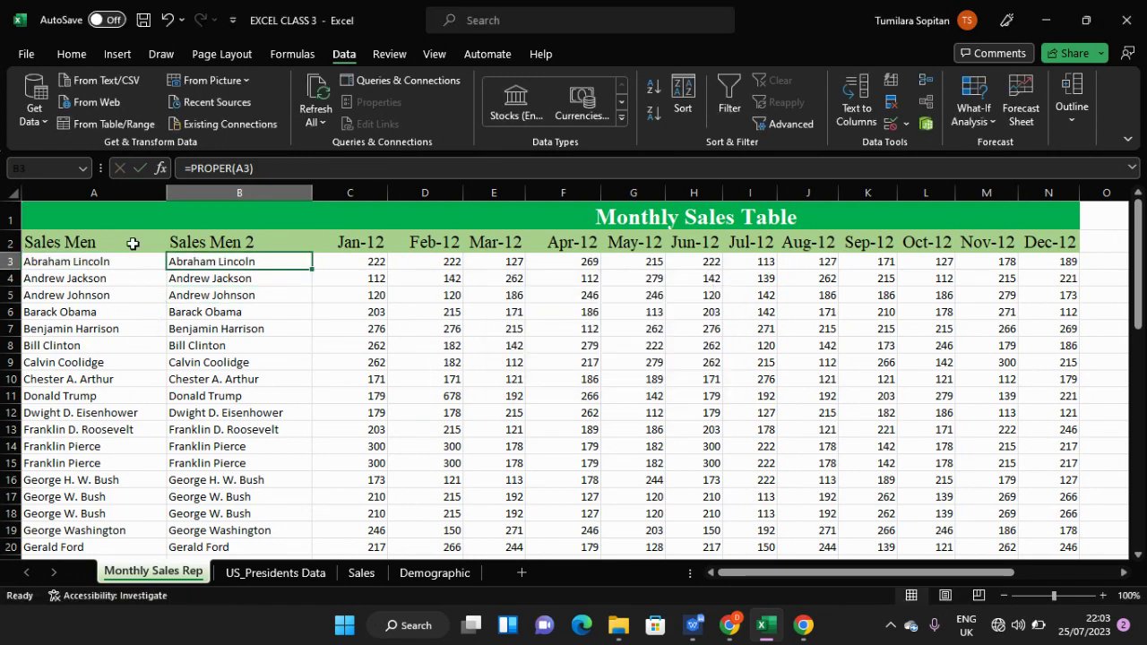
- Select column A, reopen B3's formula, and scroll to confirm the names end at row 50
left_click(122, 242)
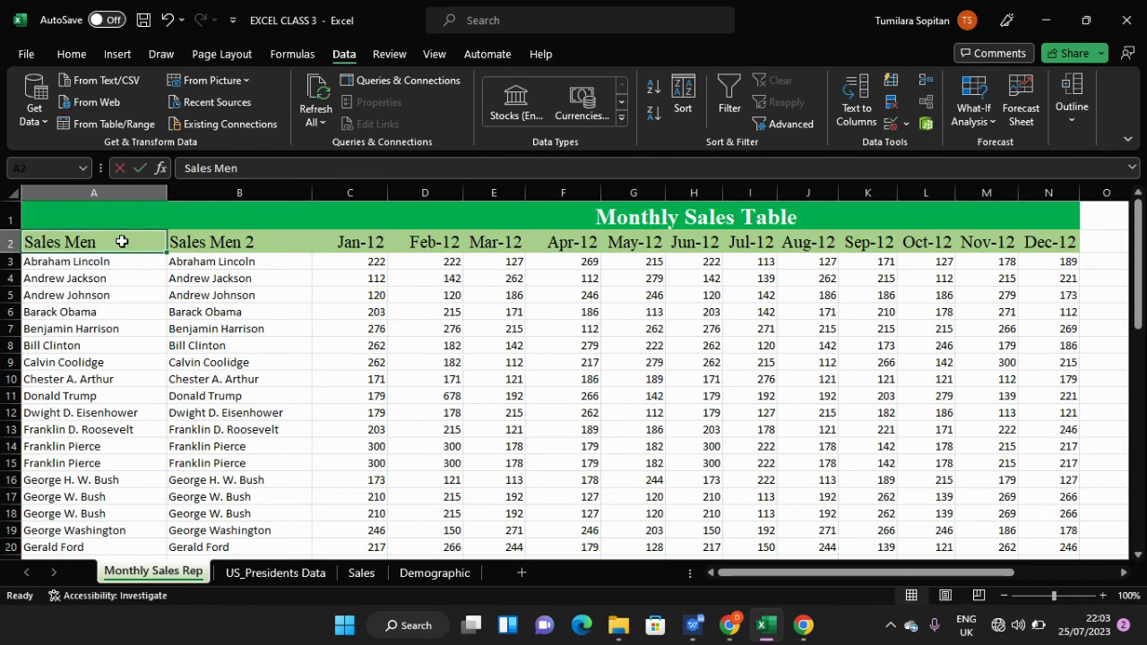
left_click(116, 192)
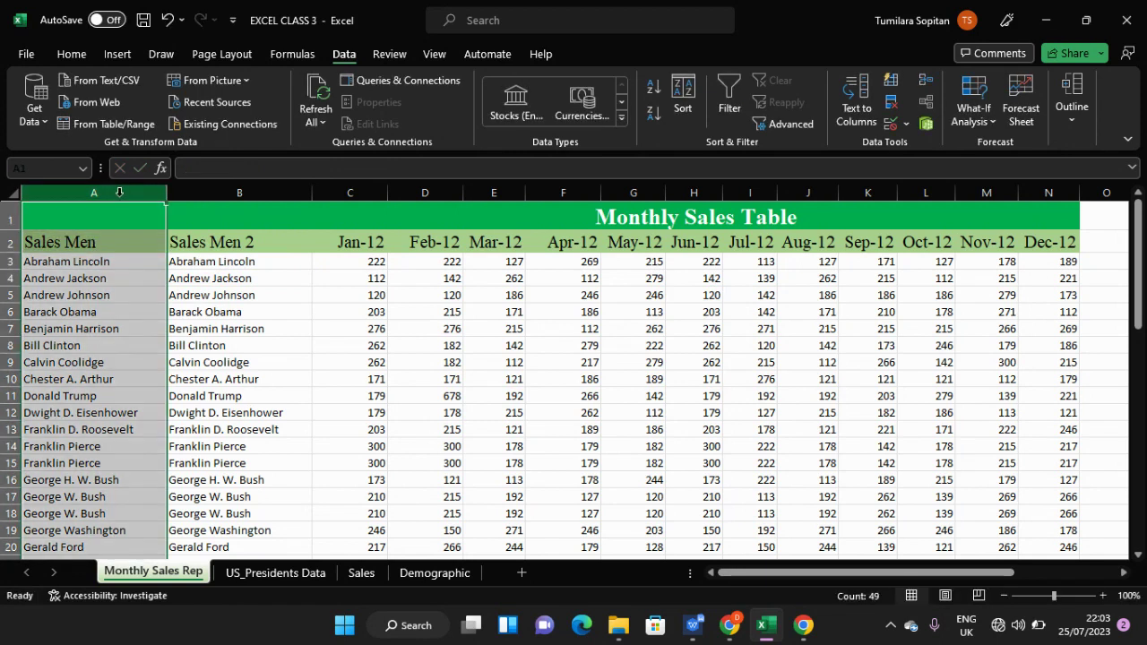
left_click(217, 264)
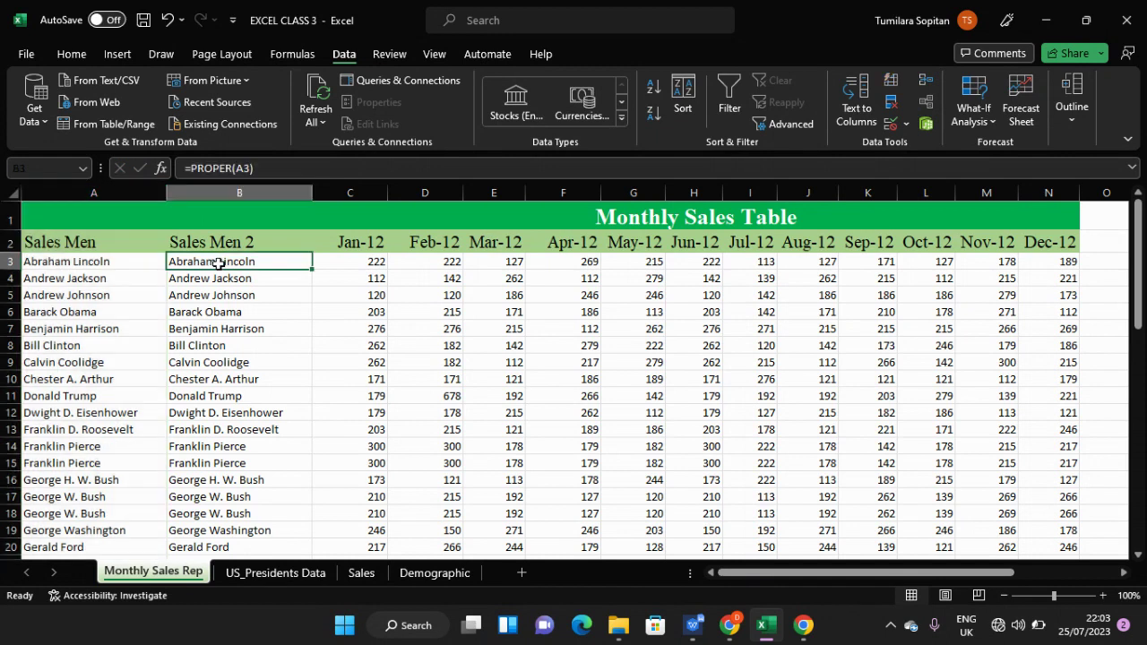
left_click(245, 168)
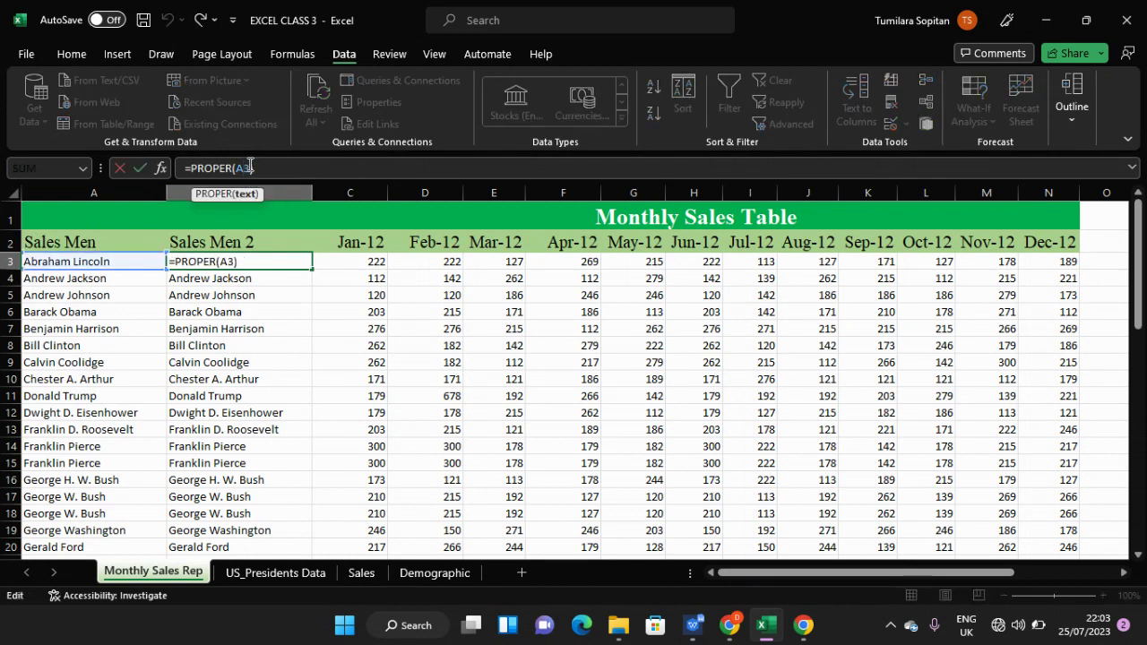
scroll(827, 440, "down", 13)
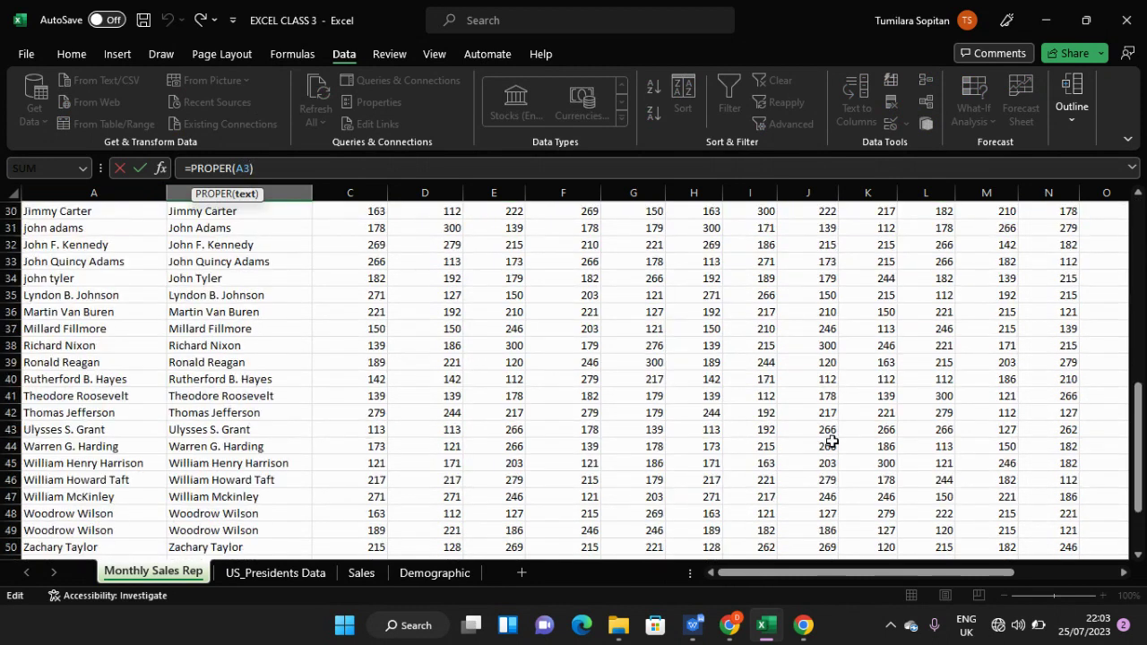
scroll(832, 441, "up", 14)
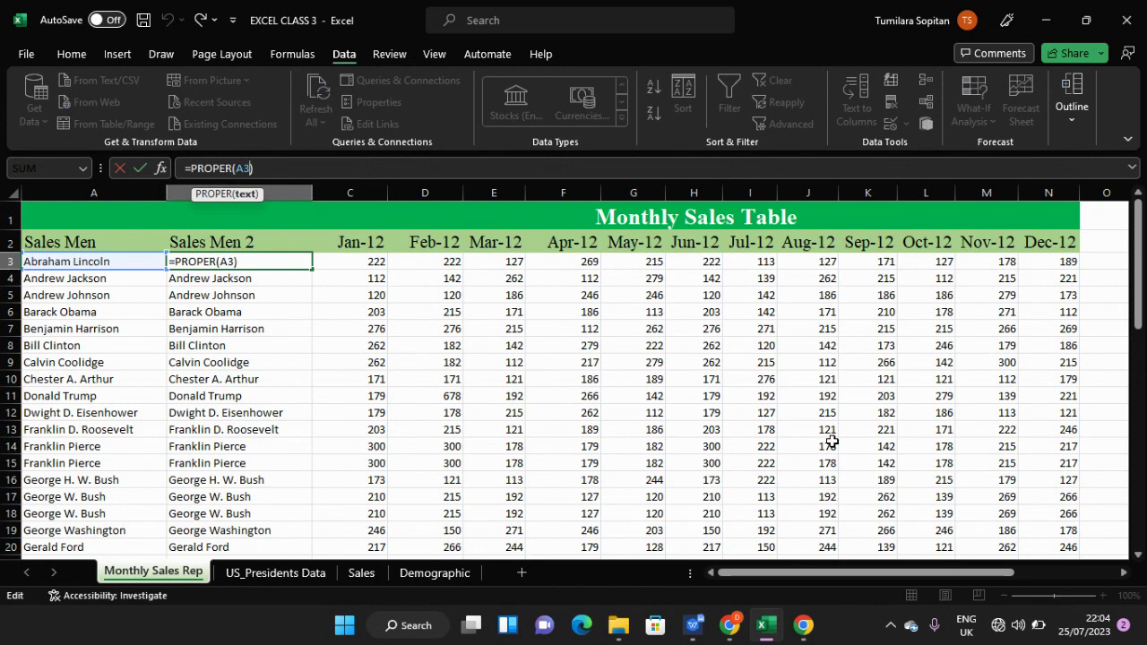
- Change B3's formula to =PROPER($A$3:$A$50) and enter it
key("F4")
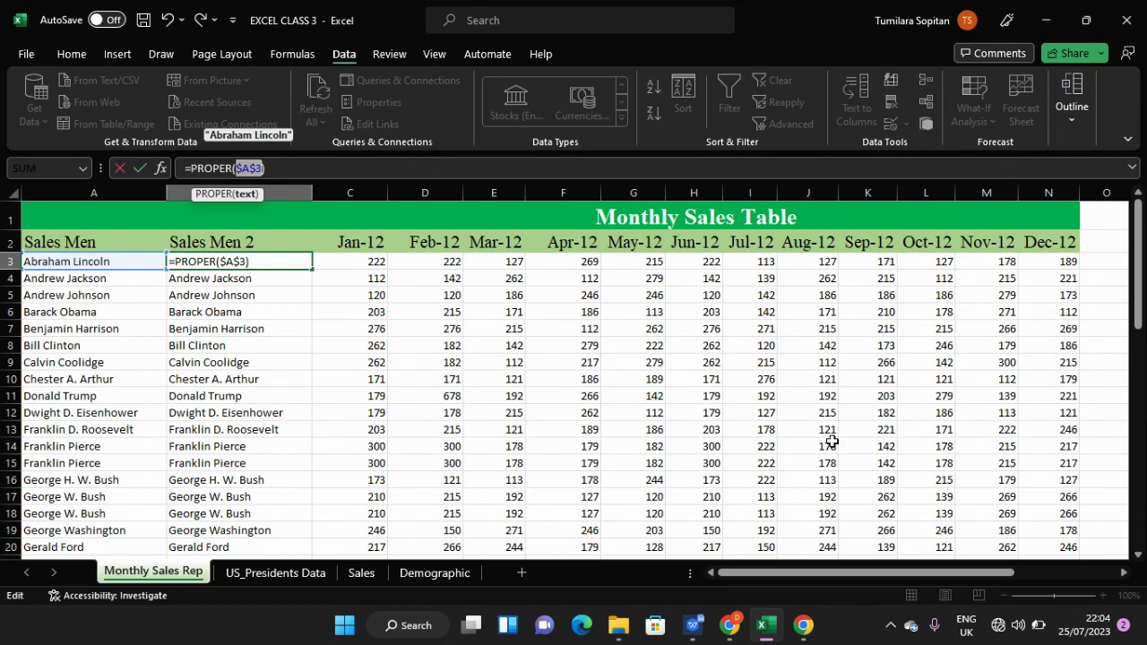
type(":")
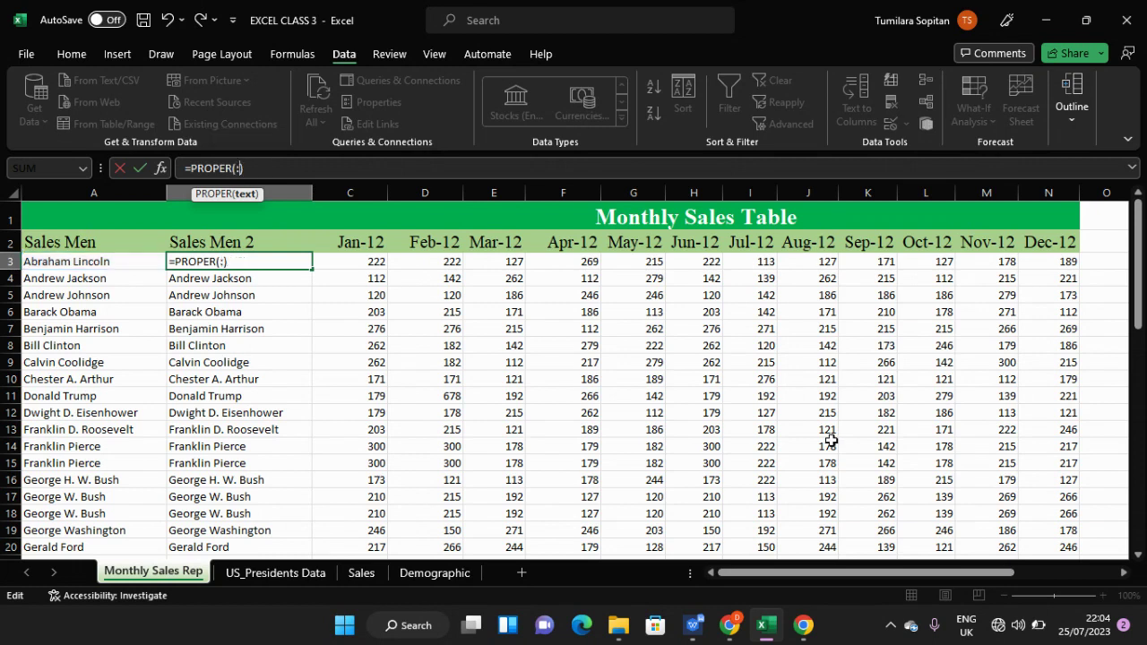
key("ctrl+z")
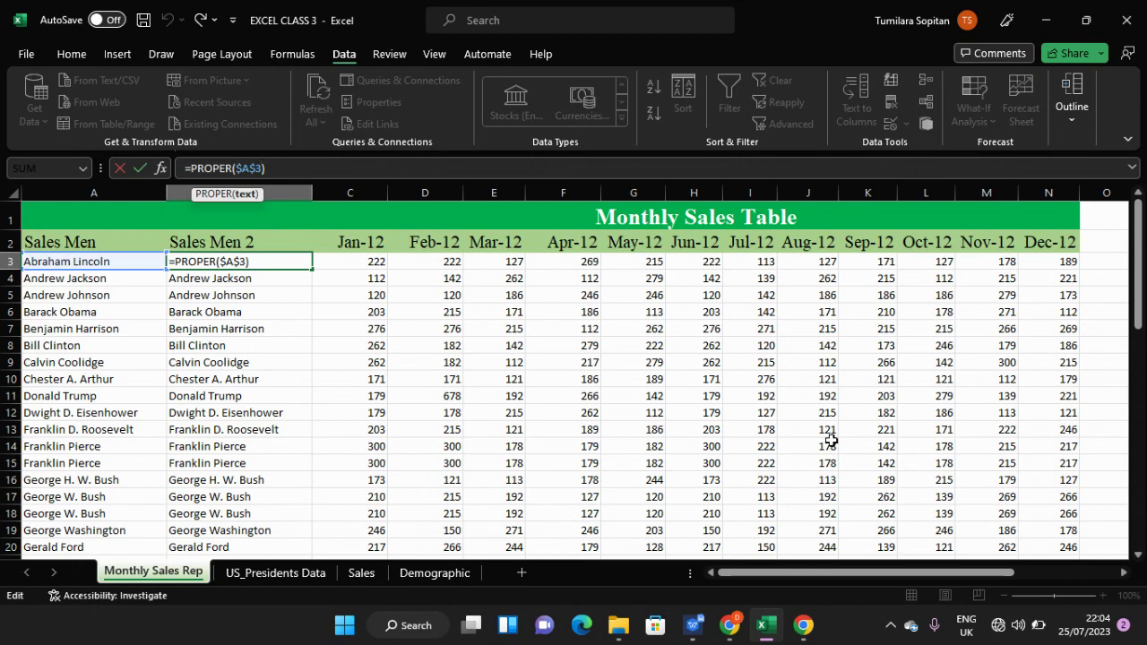
type(";")
key("BackSpace")
type(":a5")
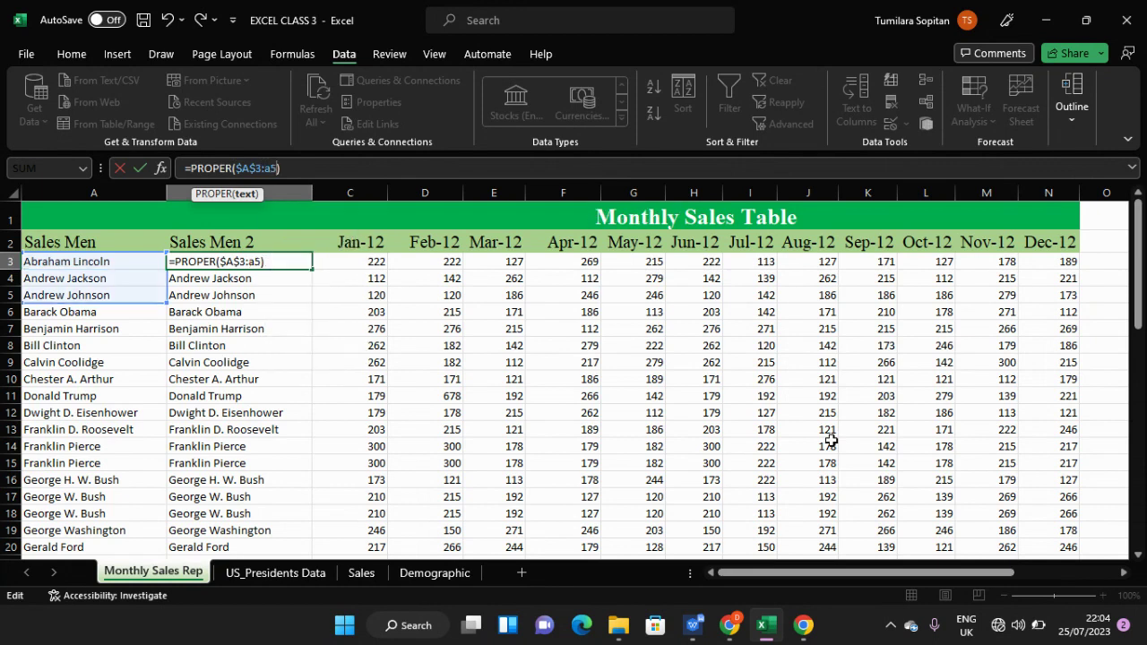
type("0")
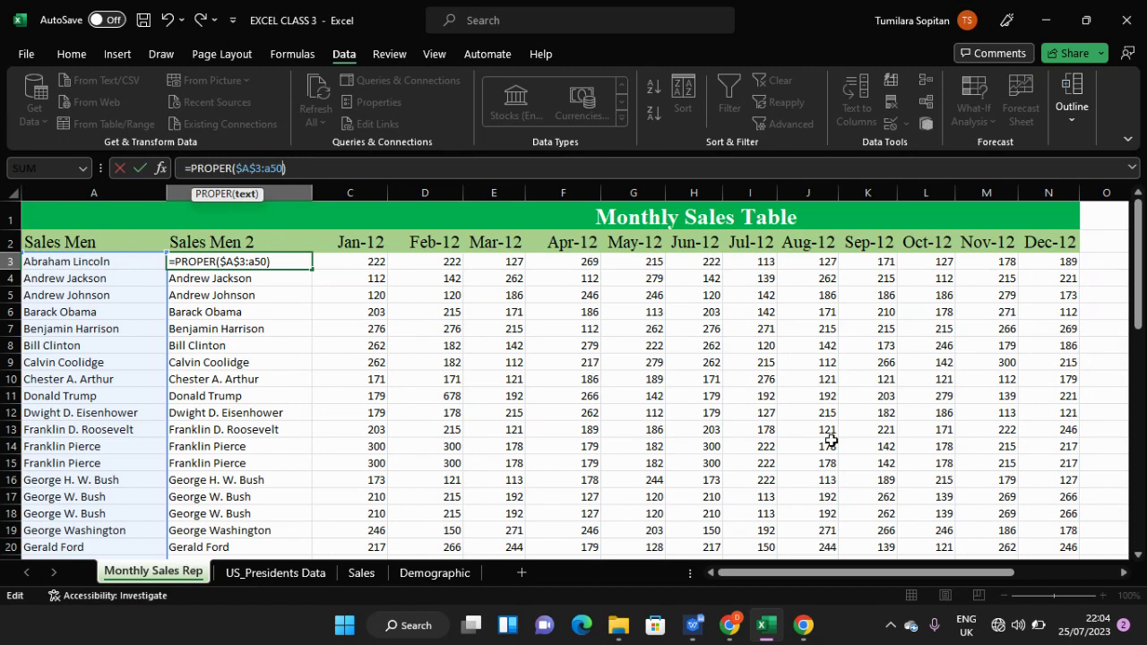
key("F4")
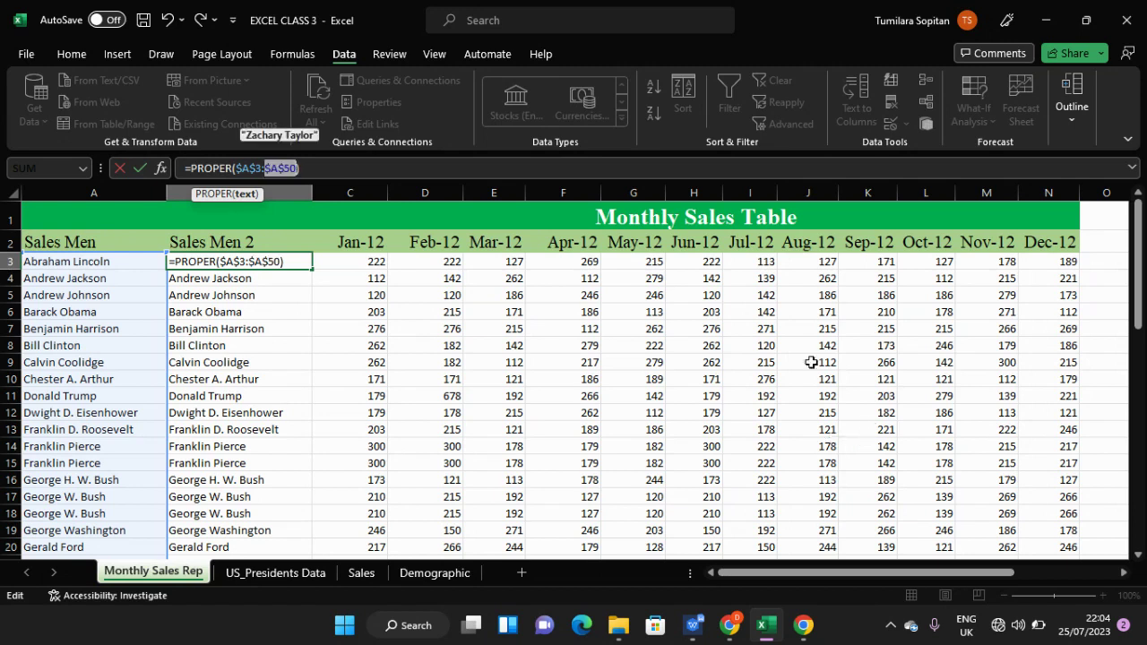
left_click(323, 173)
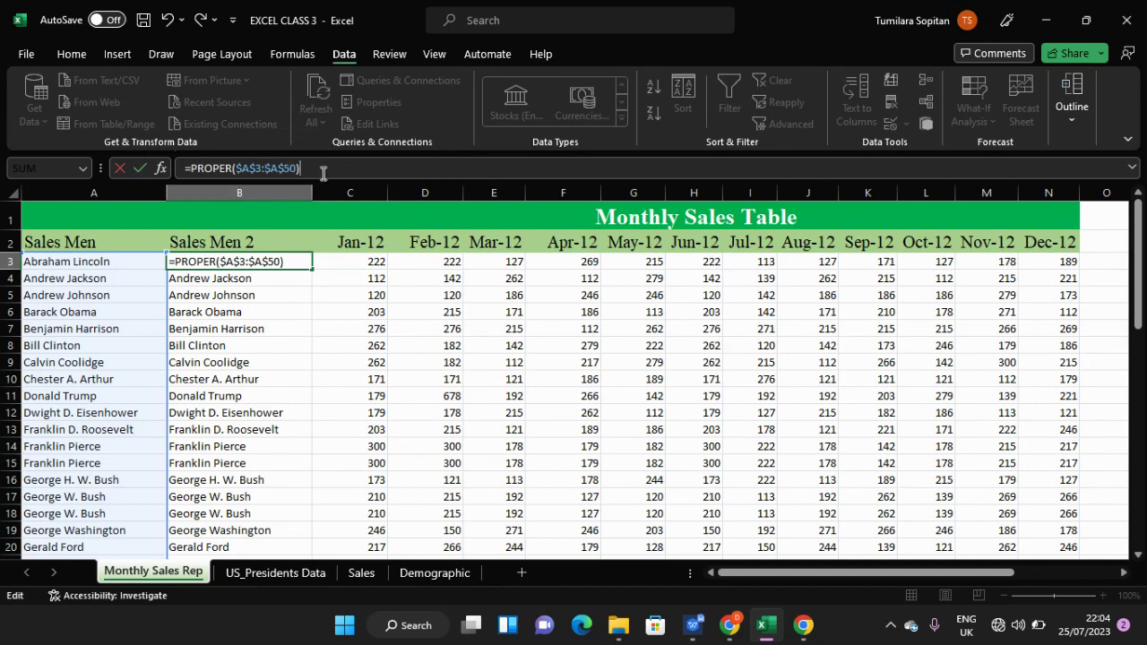
key("Return")
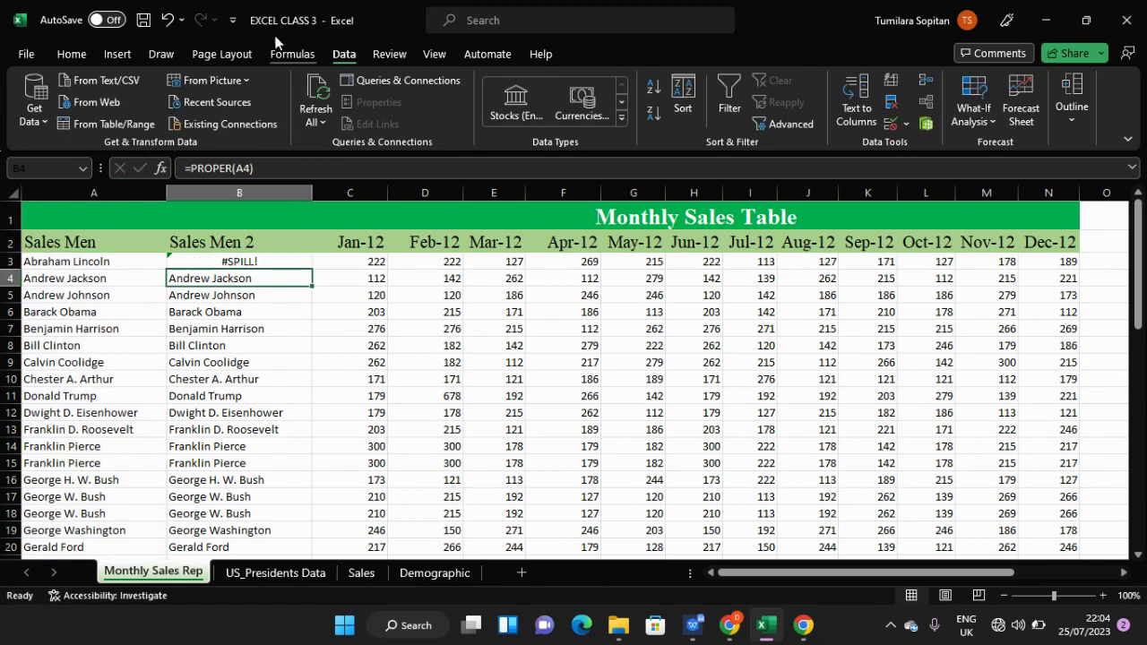
- Re-enter the range formula in B3 and copy it down to B6, producing #SPILL! errors
left_click(240, 263)
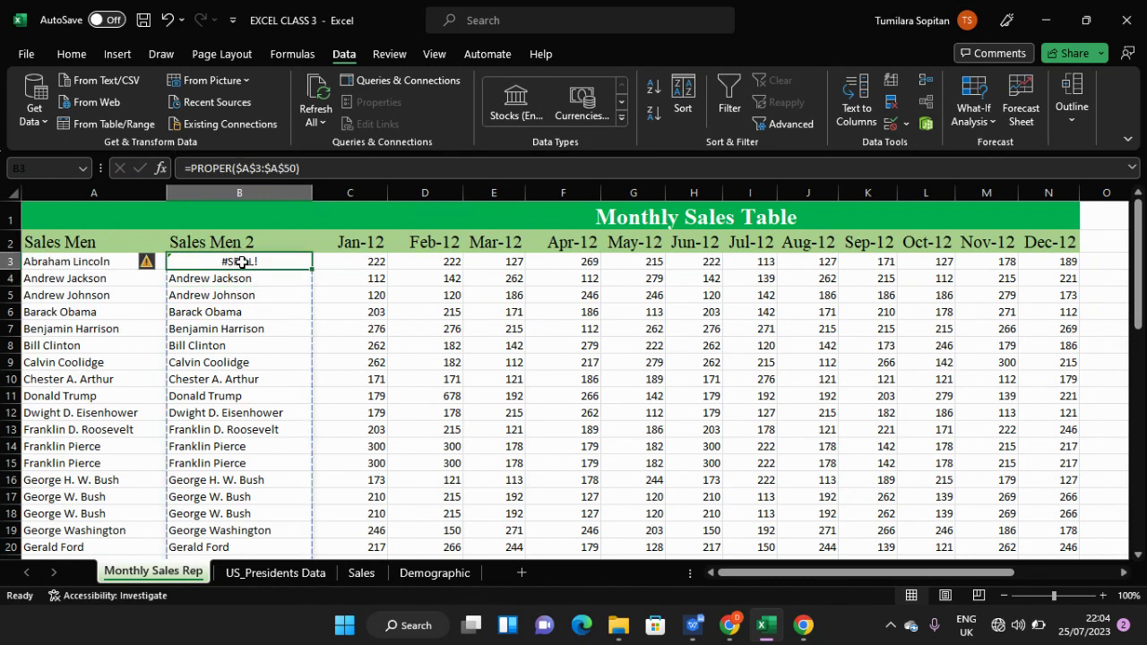
double_click(238, 261)
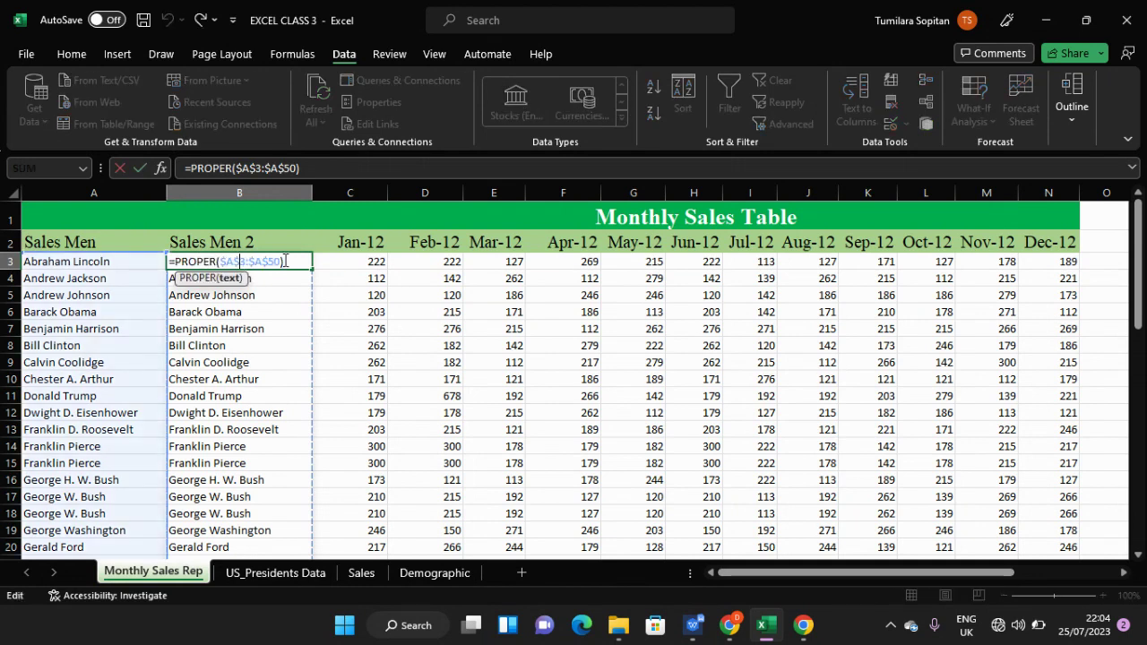
left_click(286, 261)
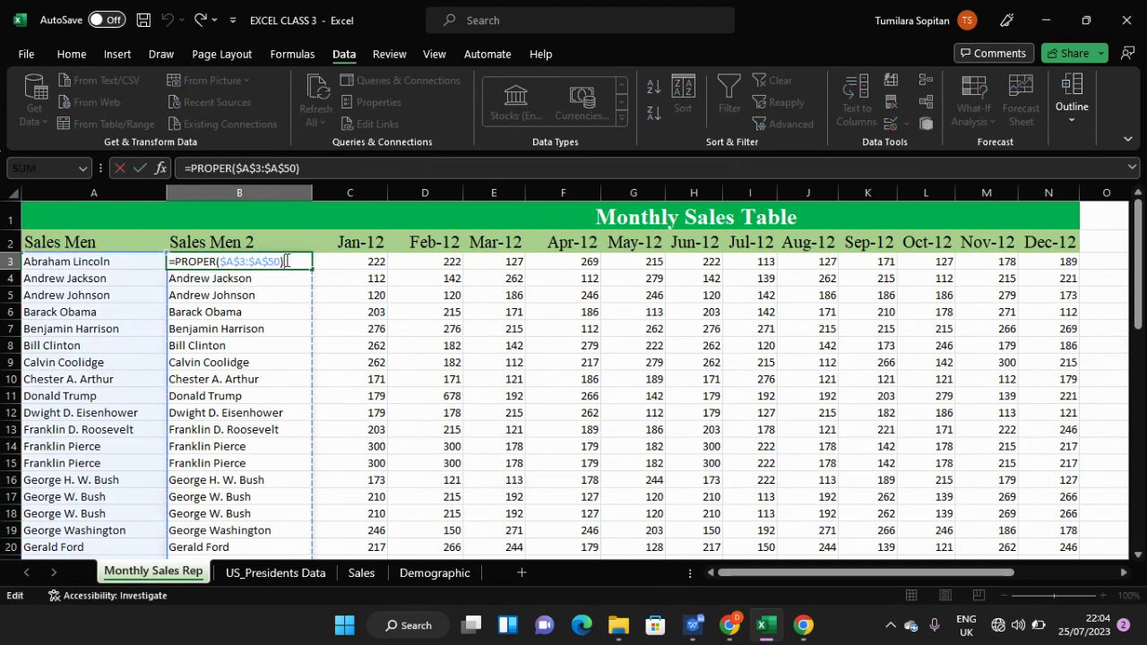
key("Return")
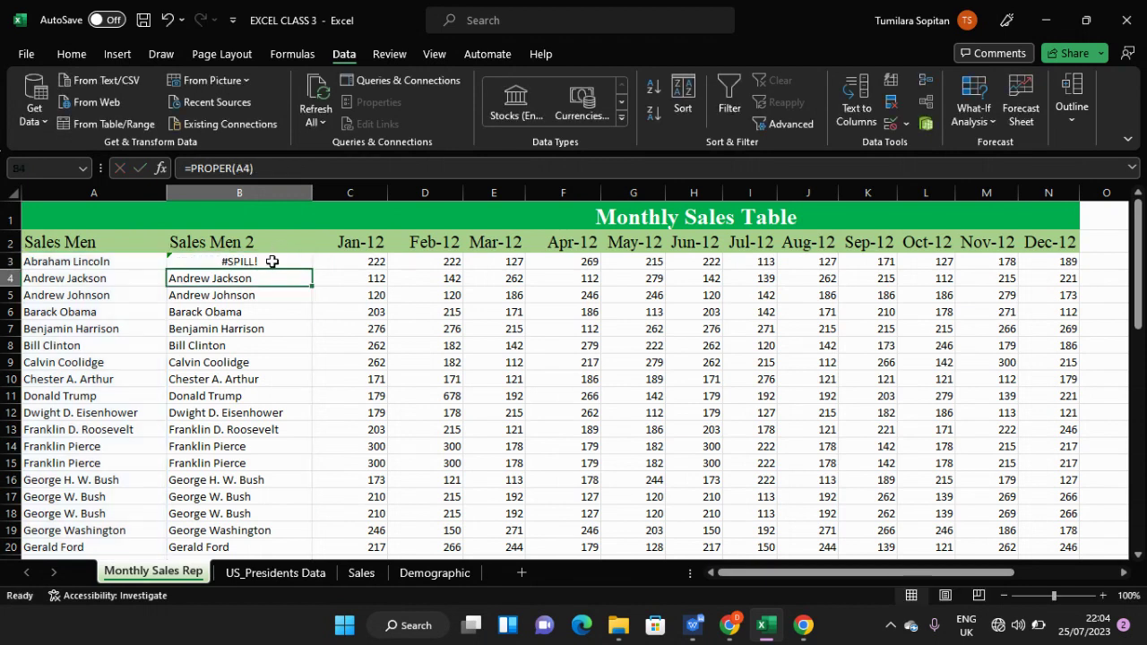
left_click(271, 262)
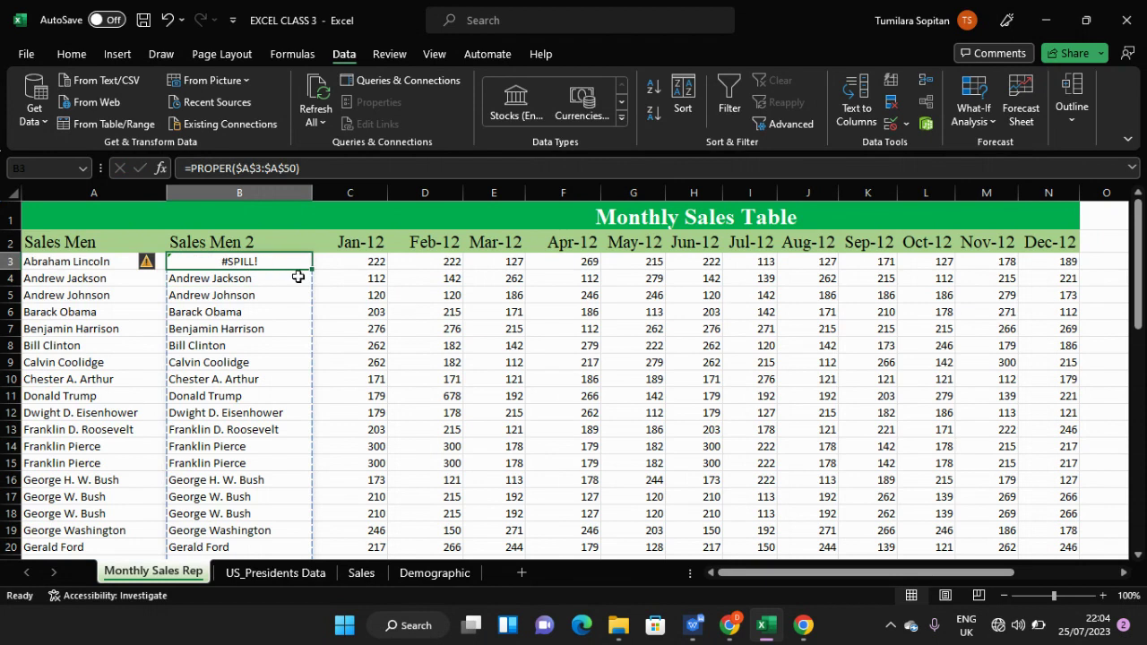
left_click_drag(312, 270, 318, 314)
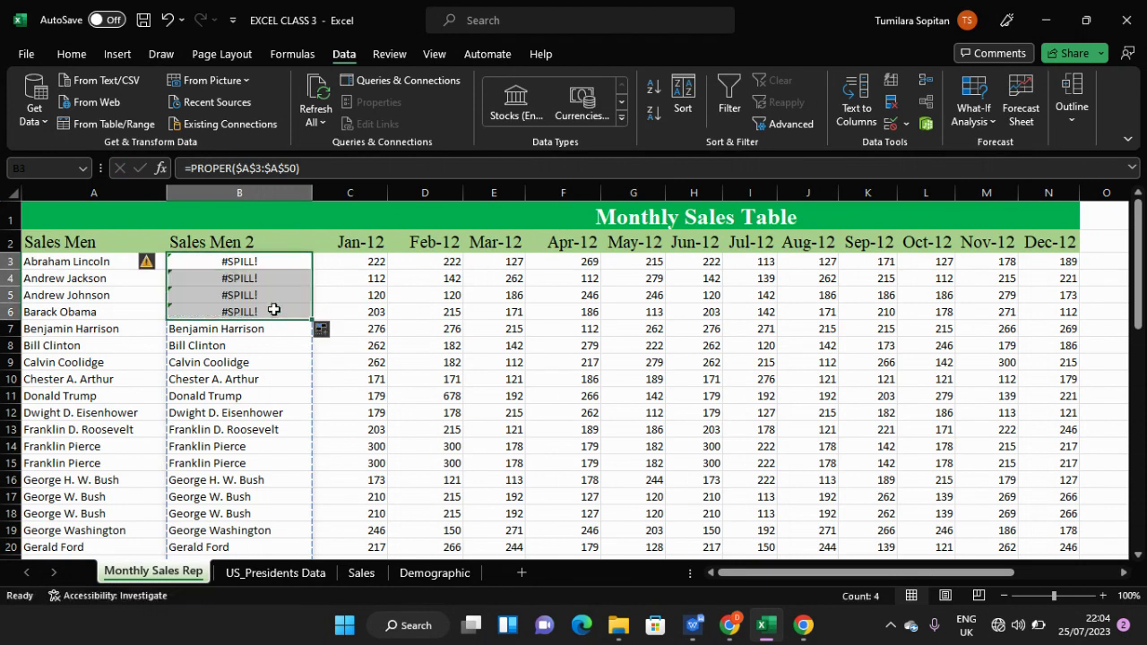
left_click(224, 312)
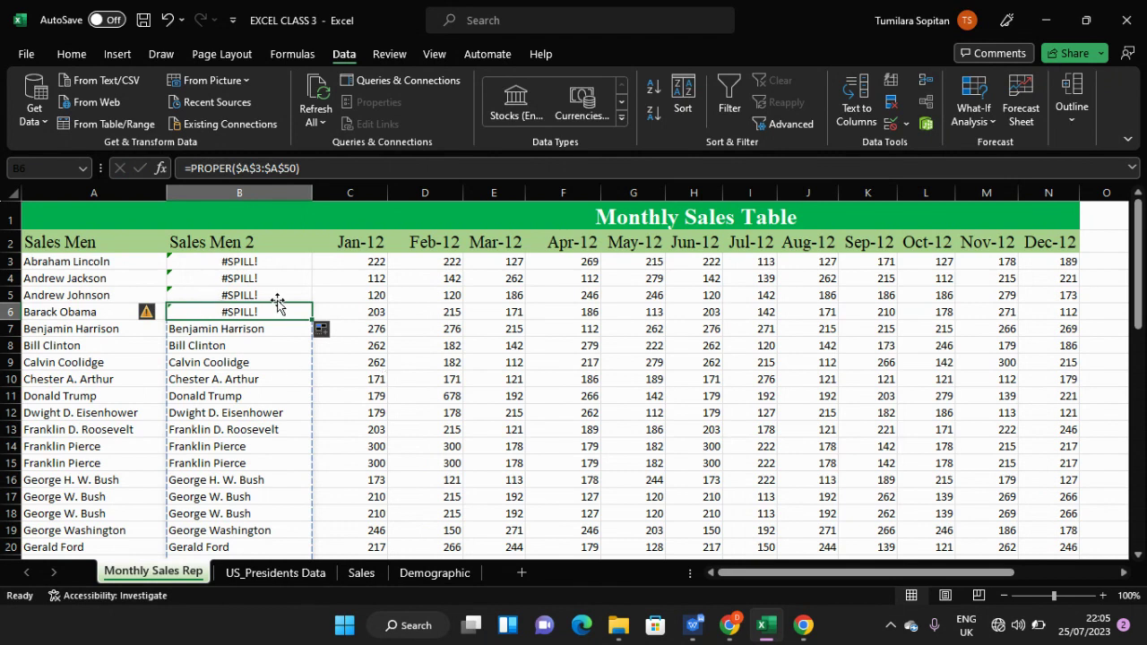
- Undo the copy and the range formula so B3 returns to =PROPER(A3)
key("ctrl+a")
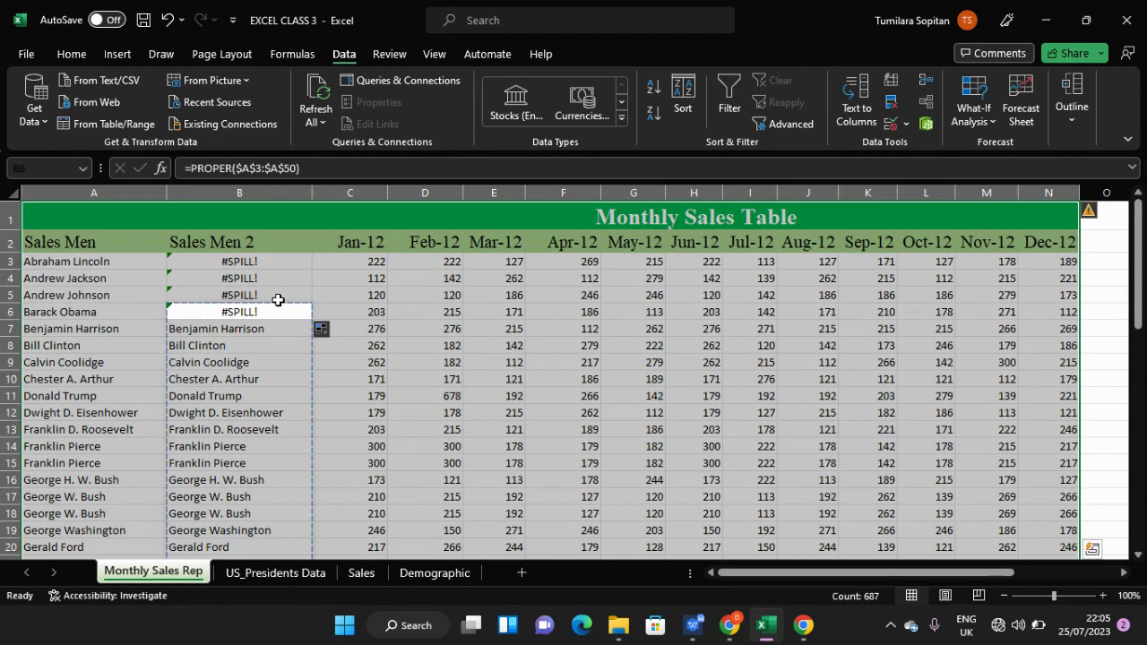
left_click(278, 300)
key("ctrl+z")
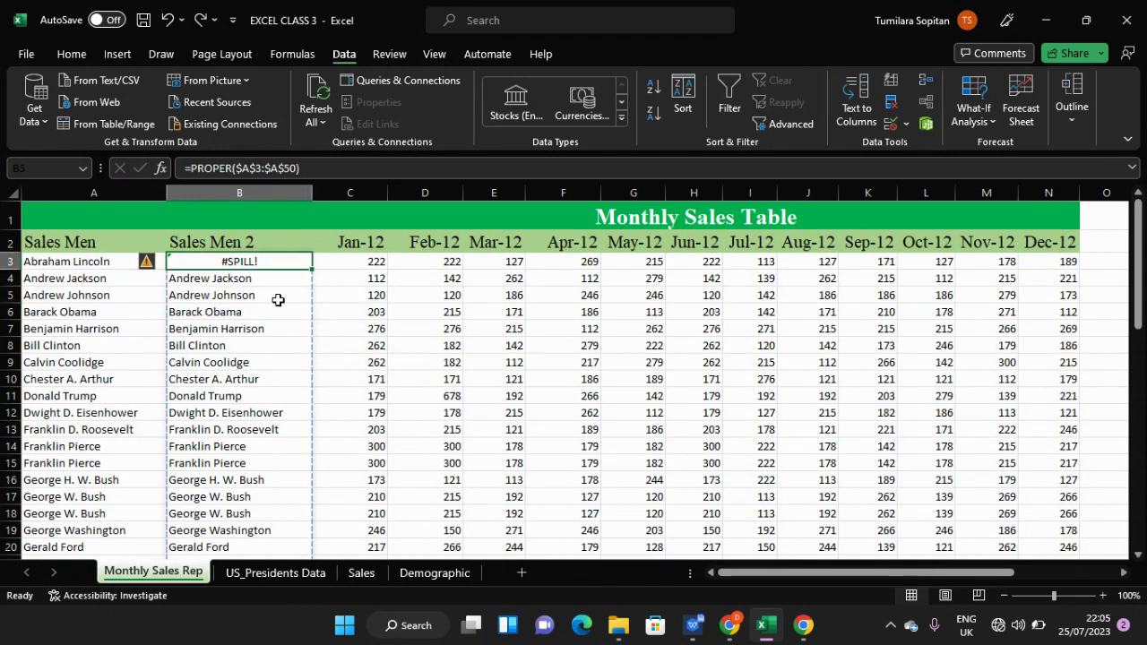
key("ctrl+z")
left_click(278, 299)
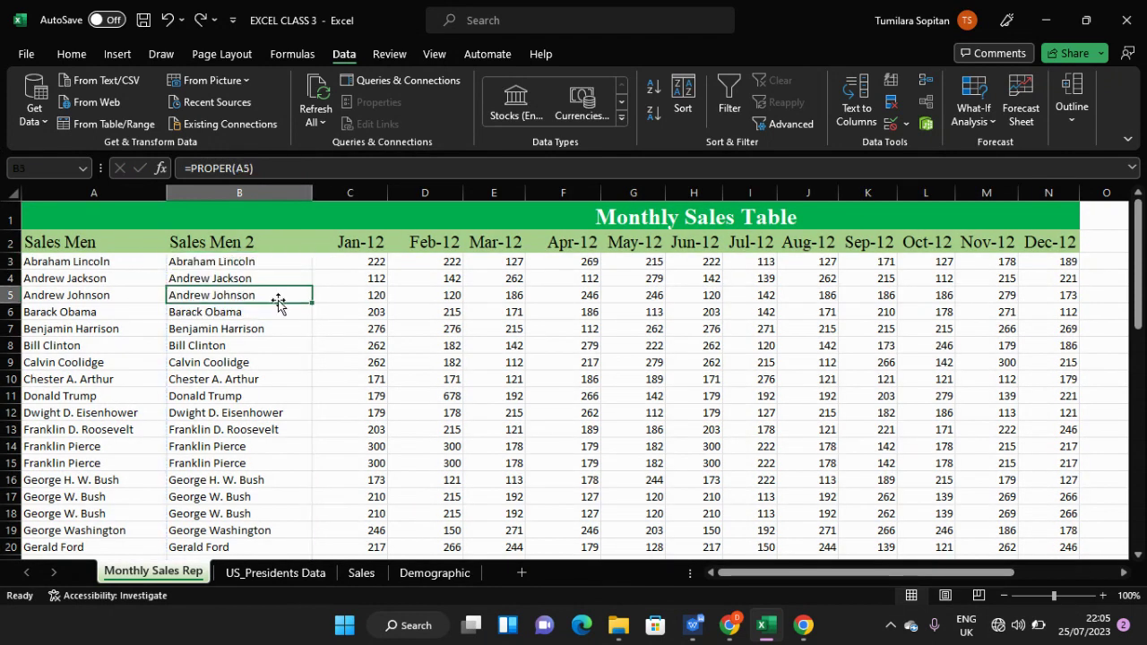